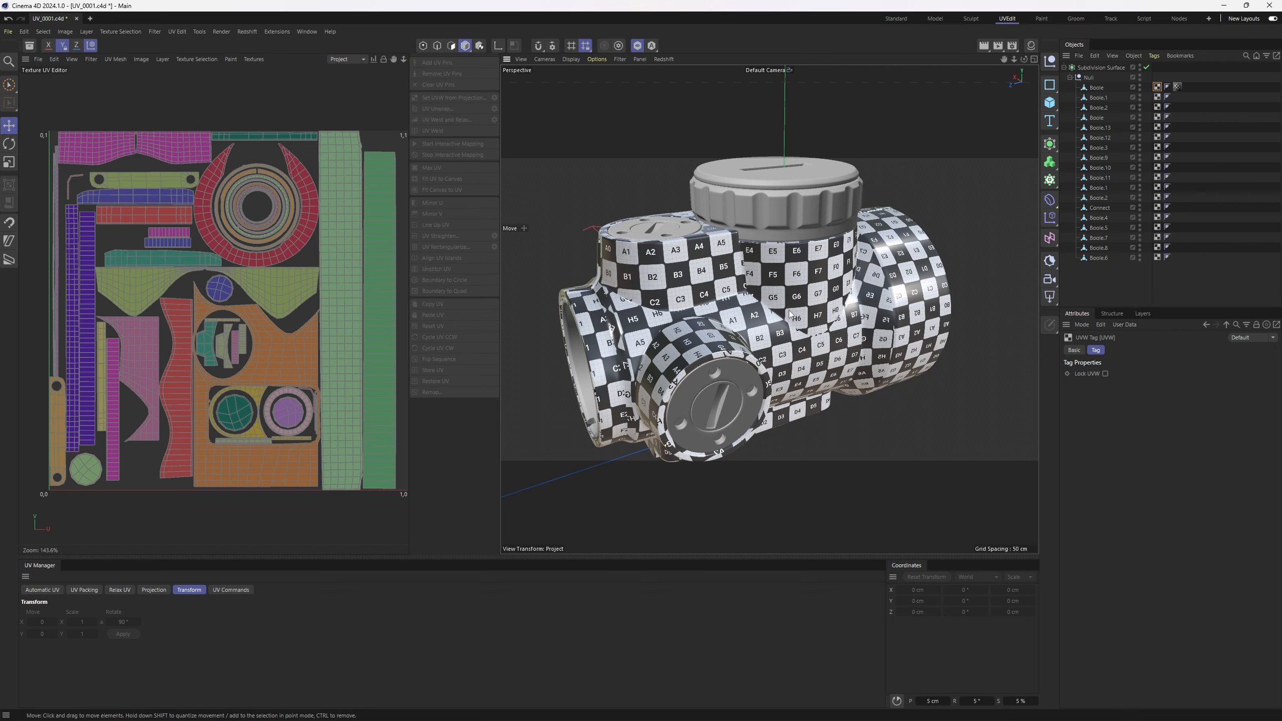
left_click_drag(793, 313, 765, 400, "alt")
key("n")
key("q")
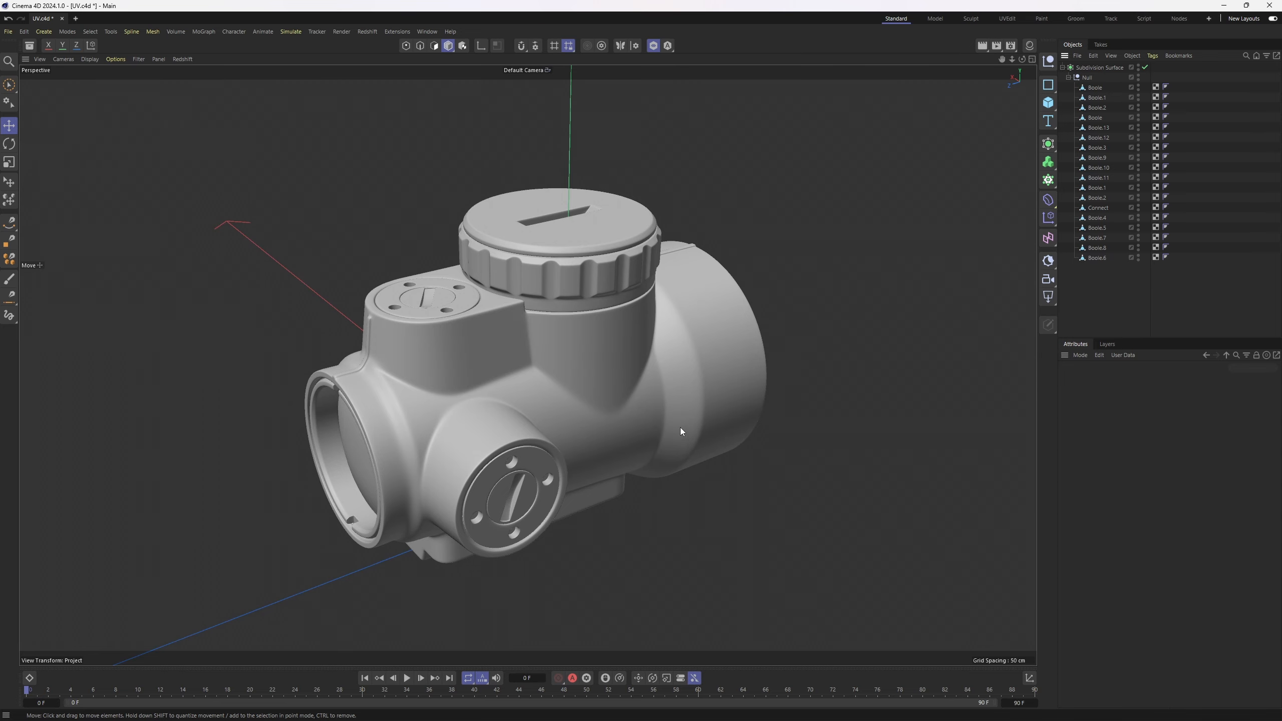
Select the main body of the model and pick one polygon on its surface in polygon mode.
left_click_drag(681, 432, 566, 397, "alt")
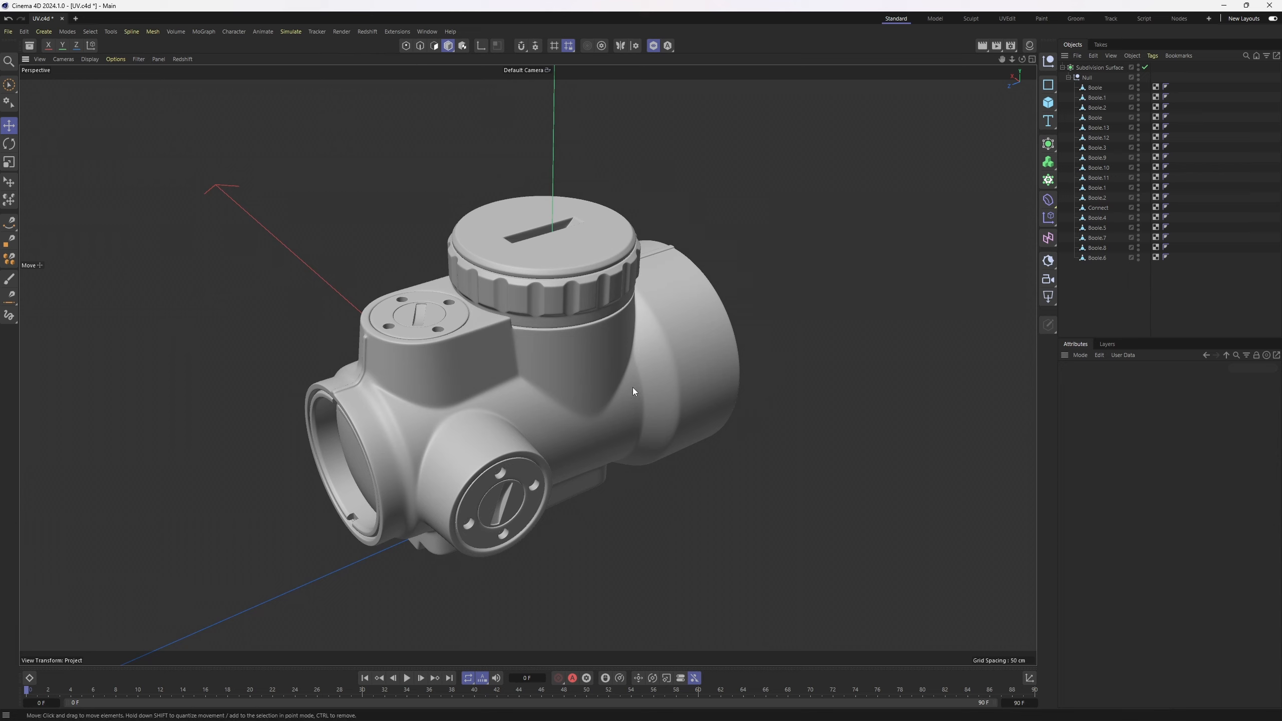
left_click(569, 407)
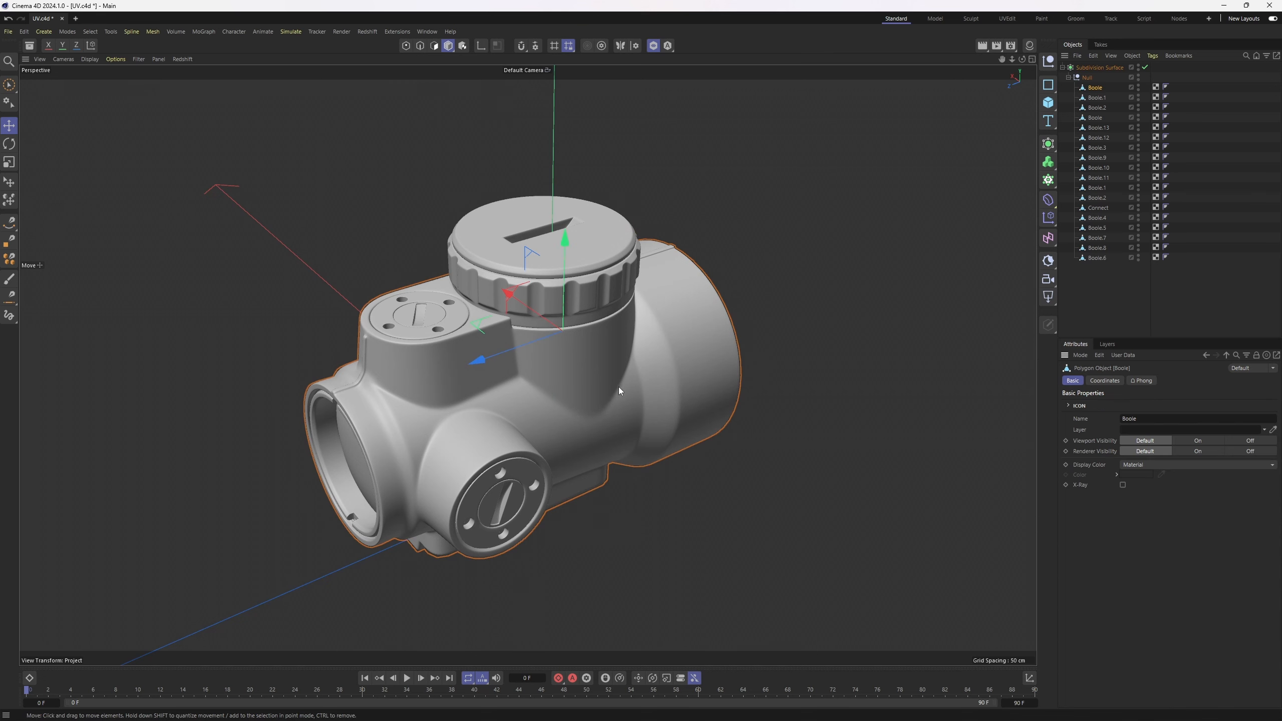
key("Return")
left_click(637, 379)
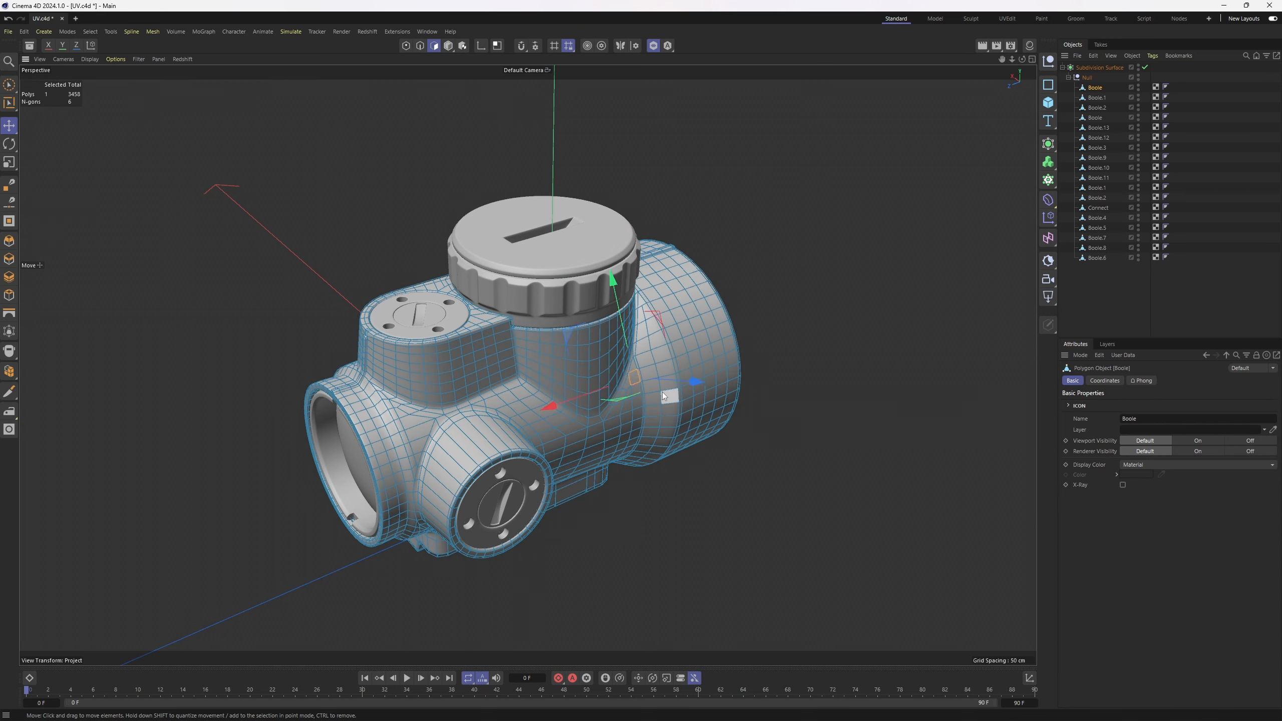
Try picking a single edge and a single point on the body in their component modes, and return to model mode.
key("2")
left_click(735, 398)
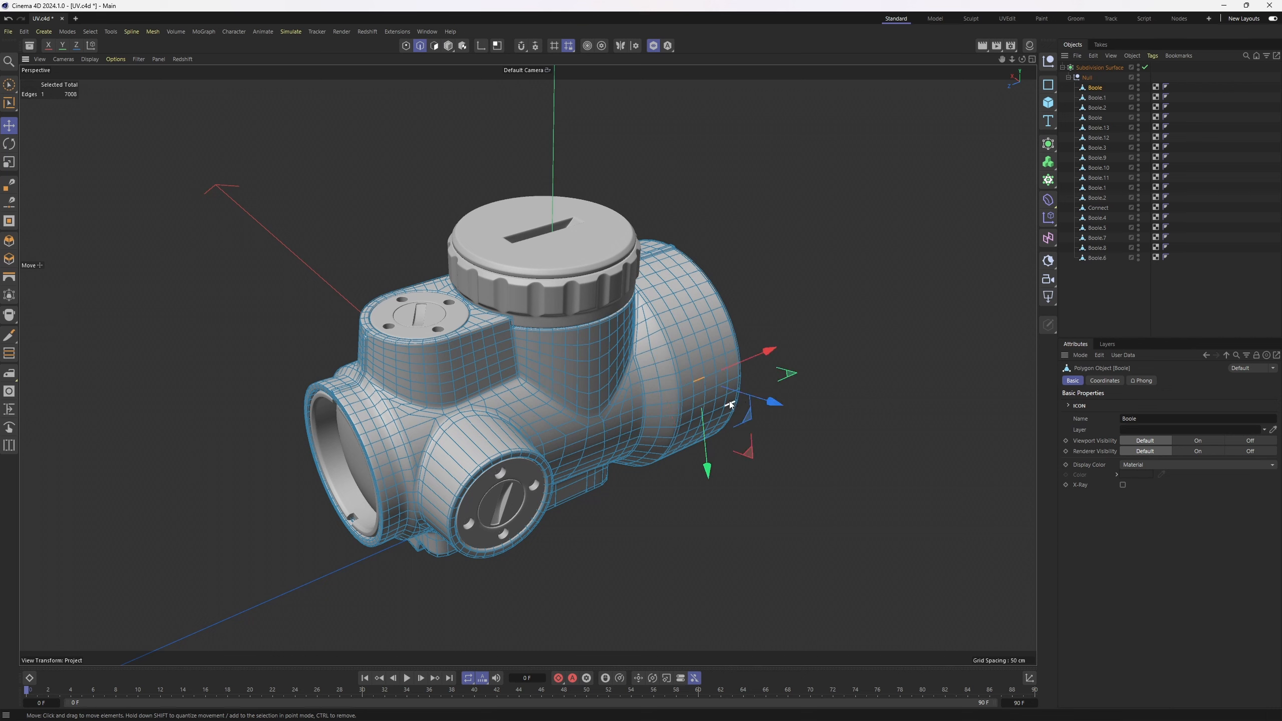
key("1")
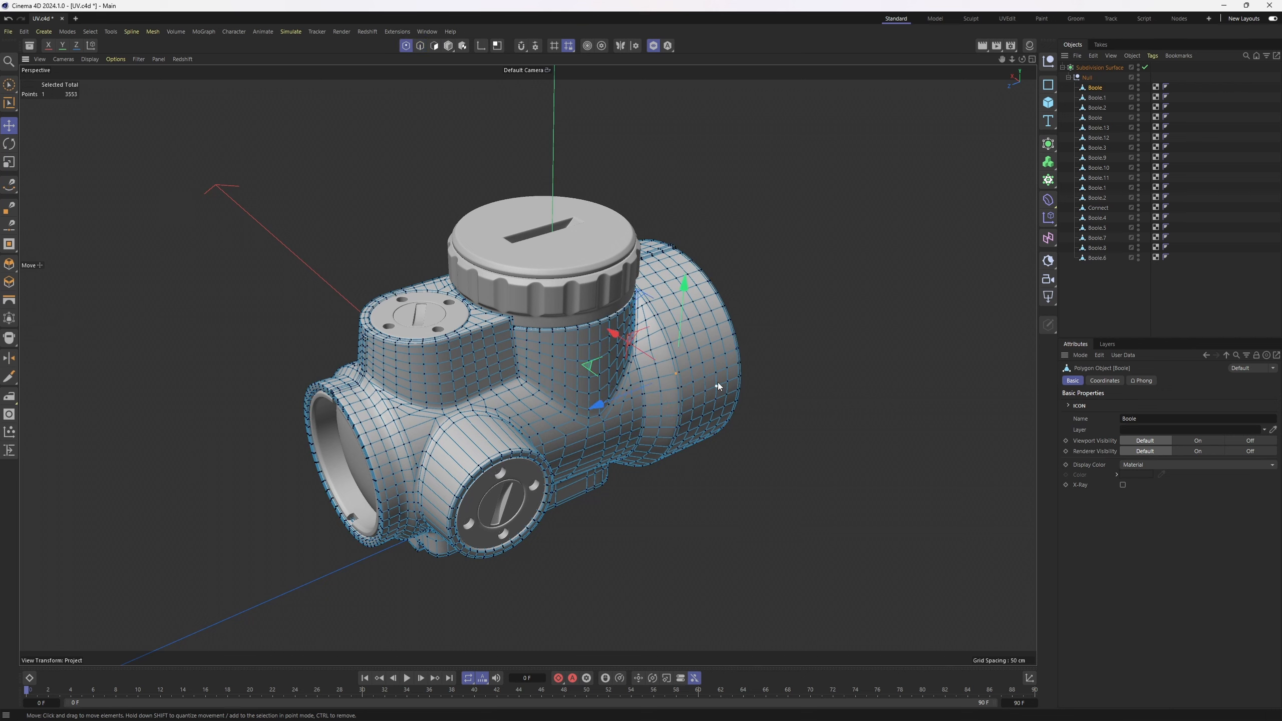
left_click(717, 384)
key("4")
mouse_move(629, 412)
left_mouse_down()
mouse_move(658, 452)
mouse_move(639, 352)
mouse_move(631, 413)
mouse_move(612, 419)
left_mouse_up()
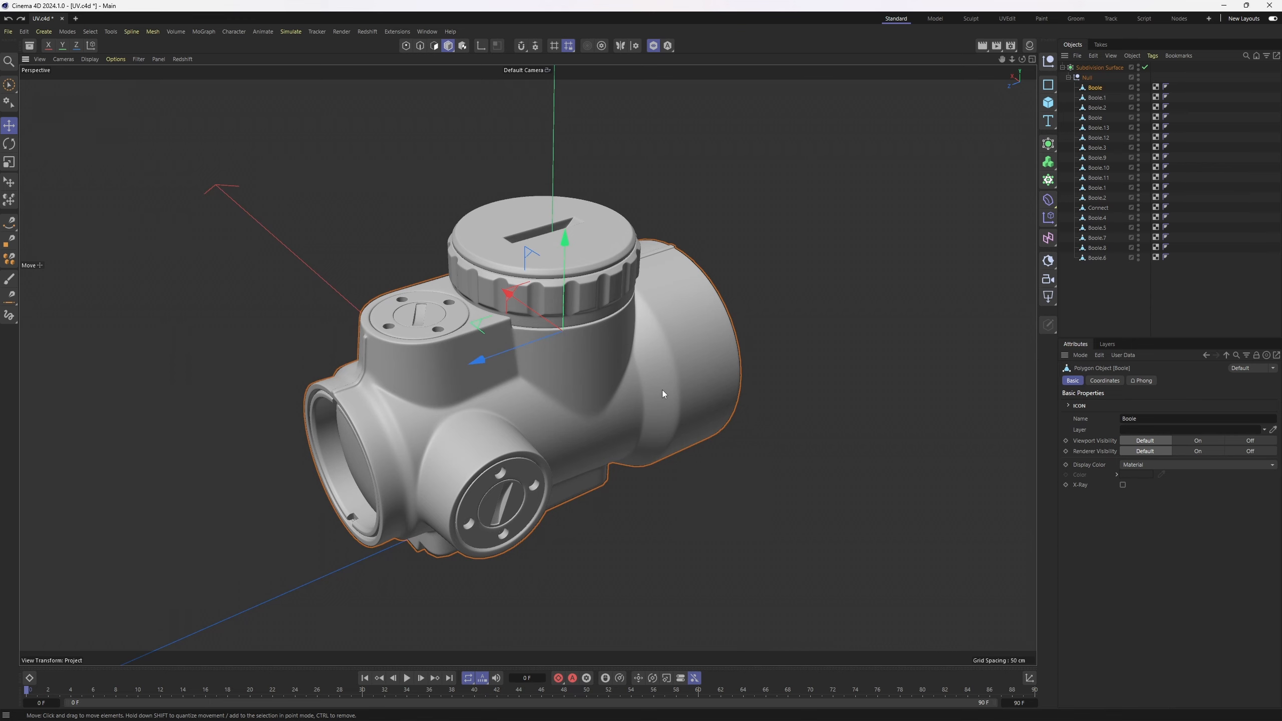
Switch to the UVEdit layout and show only the main body in polygon mode, with the Subdivision Surface disabled.
left_click_drag(655, 371, 681, 328, "alt")
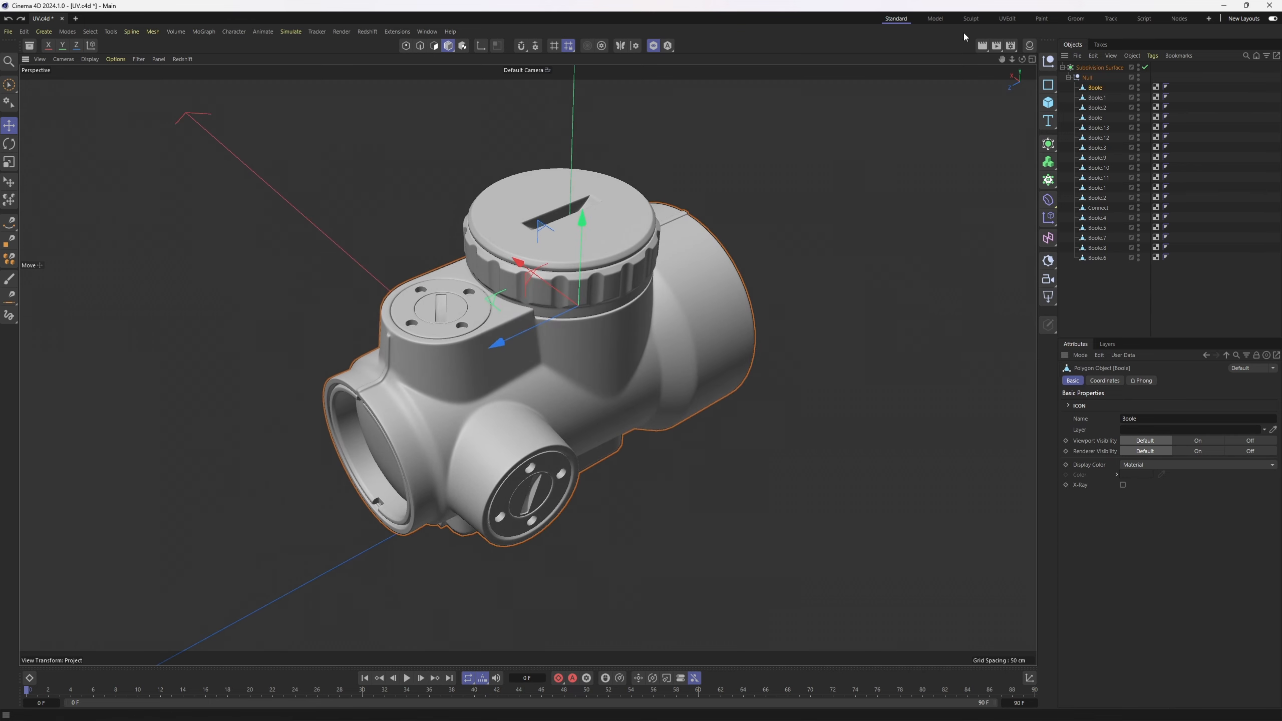
left_click(1013, 20)
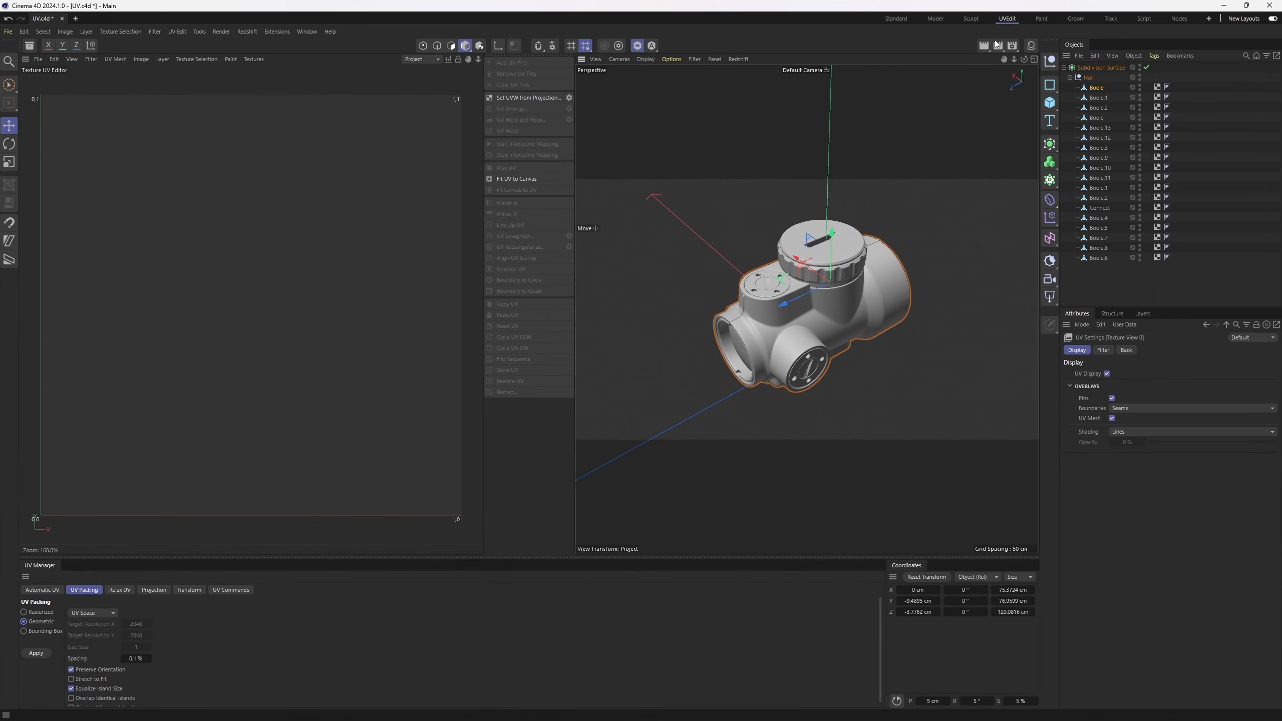
scroll(917, 277, "up", 2)
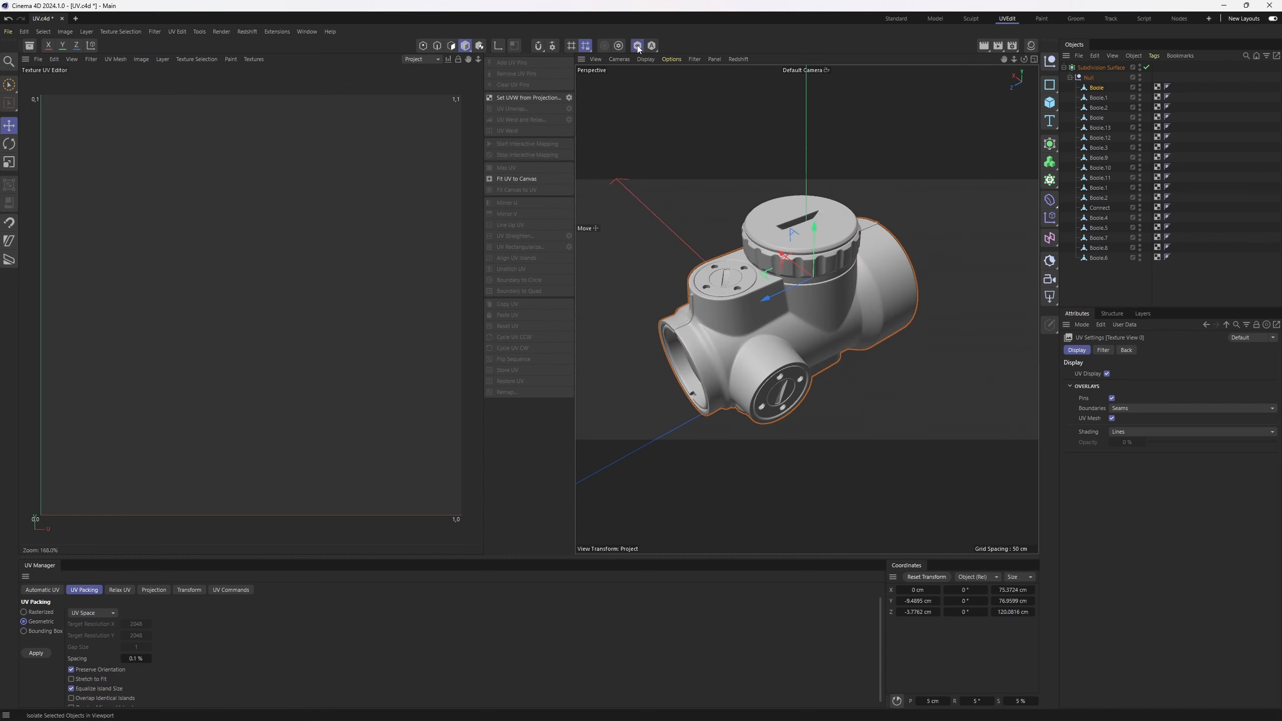
left_click_drag(848, 312, 752, 277, "alt")
key("Return")
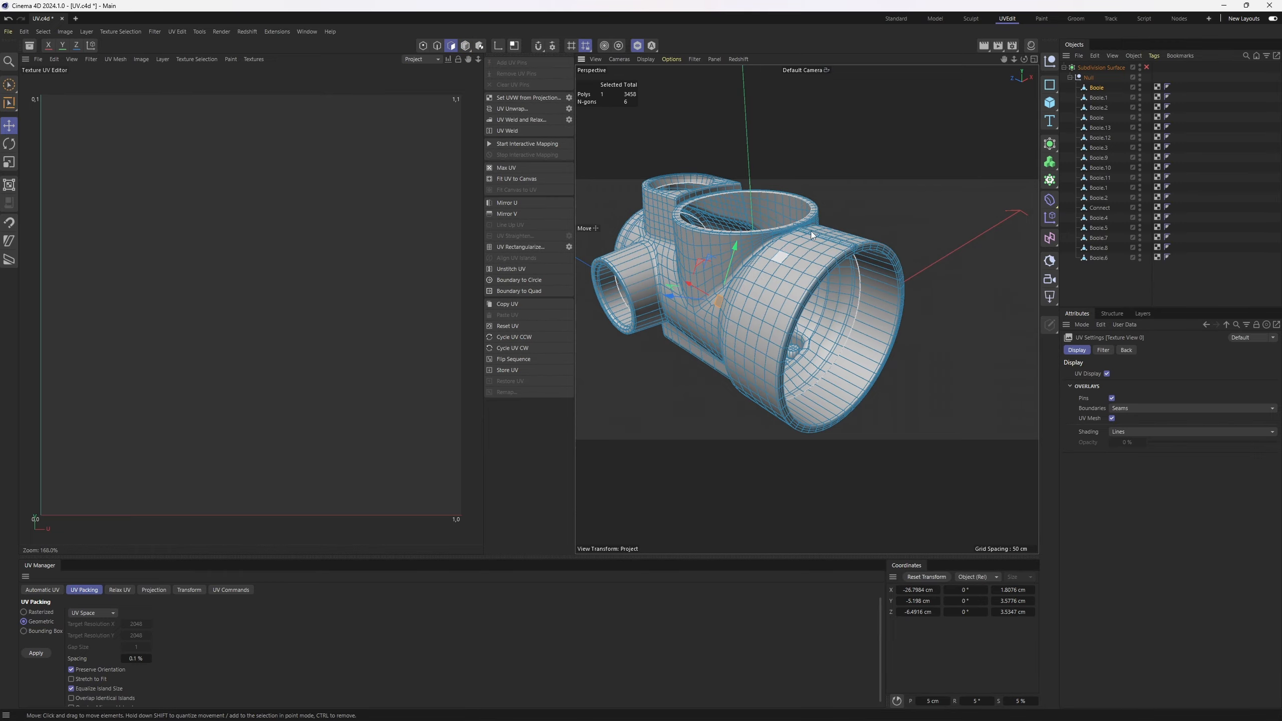
Widen the 3D viewport around the body's large end opening and activate the Phong Break Selection tool.
right_click_drag(844, 254, 900, 284, "alt")
left_click_drag(900, 284, 879, 314, "alt")
right_click_drag(880, 314, 890, 358, "alt")
left_click_drag(889, 358, 860, 288, "alt")
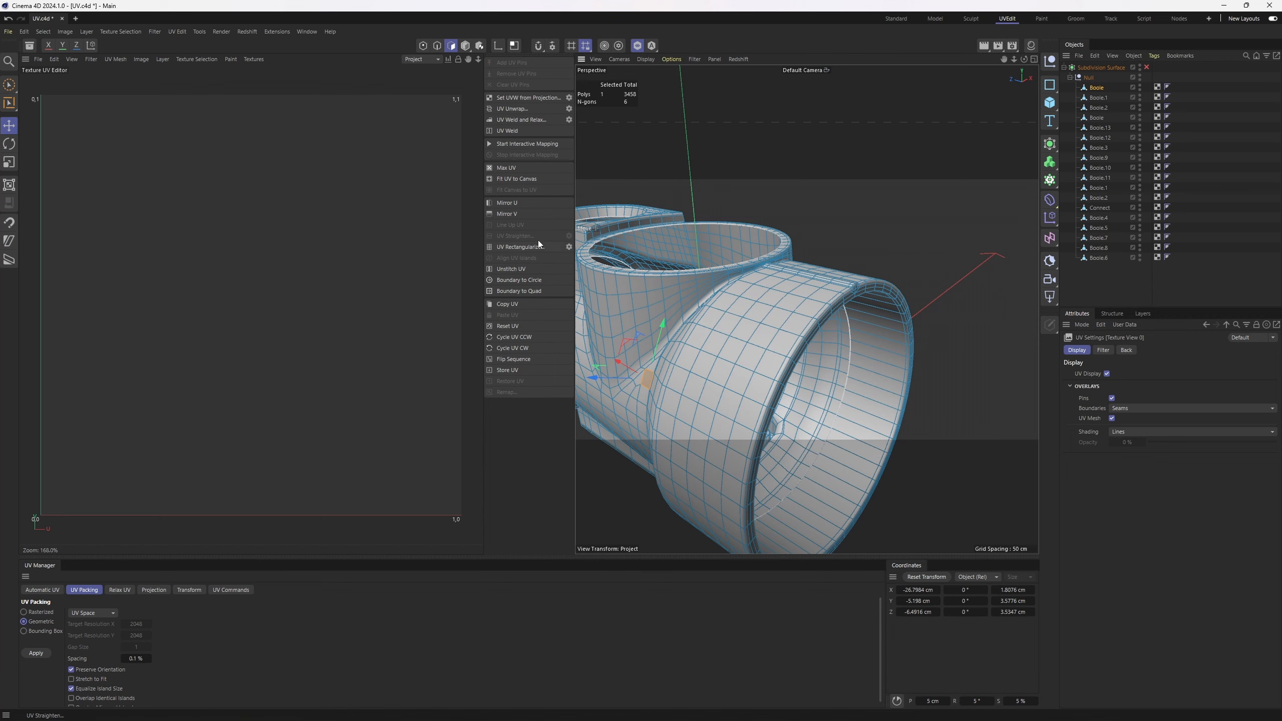
left_click_drag(575, 220, 378, 223)
left_click_drag(463, 254, 712, 228, "alt")
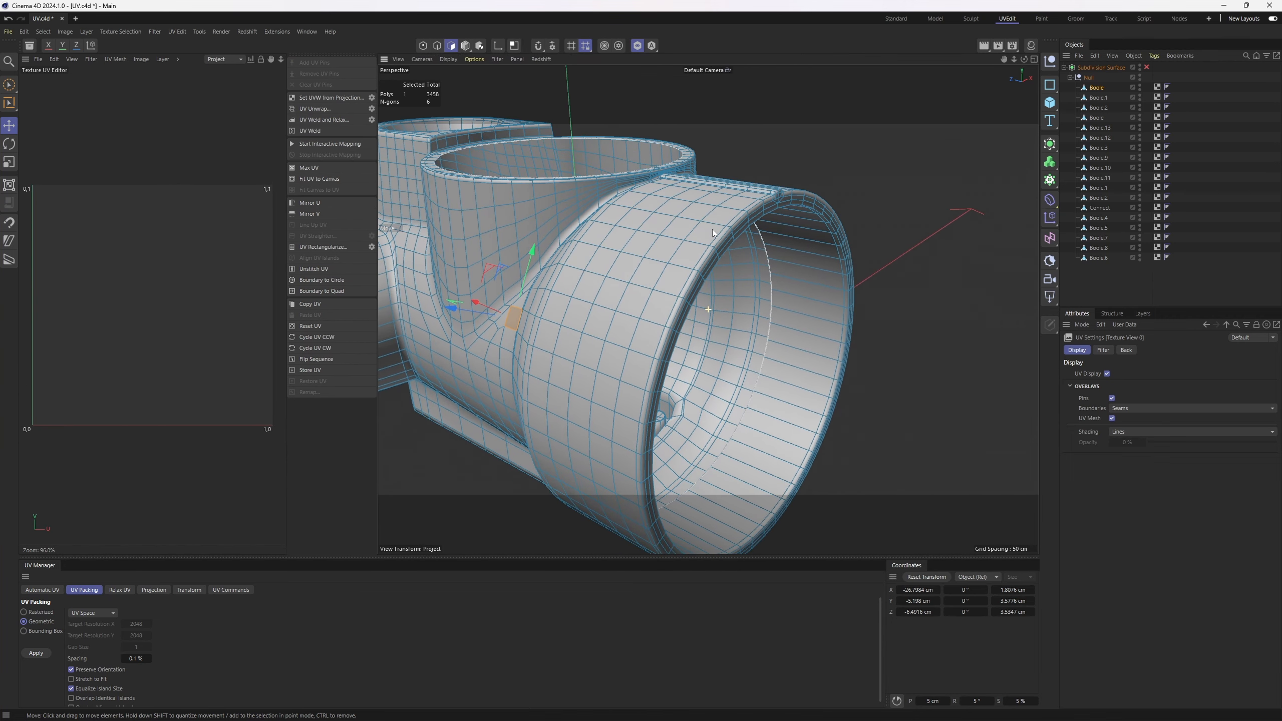
key("v")
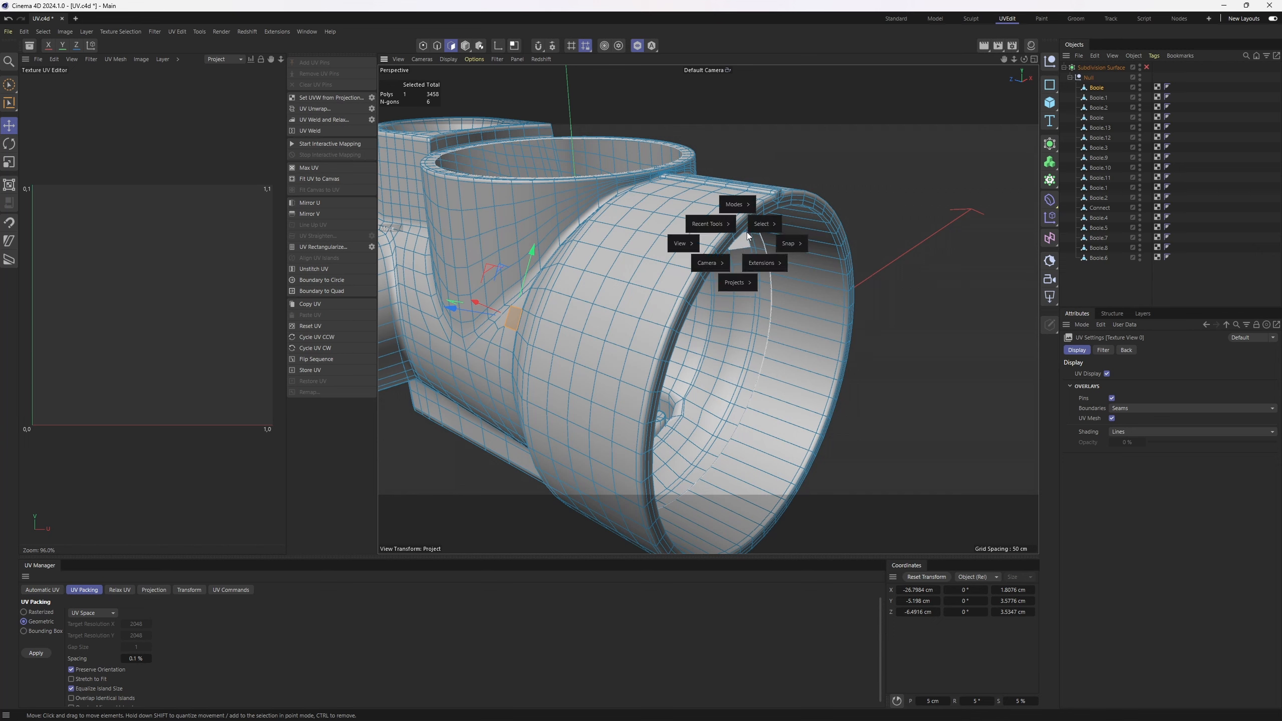
mouse_move(758, 228)
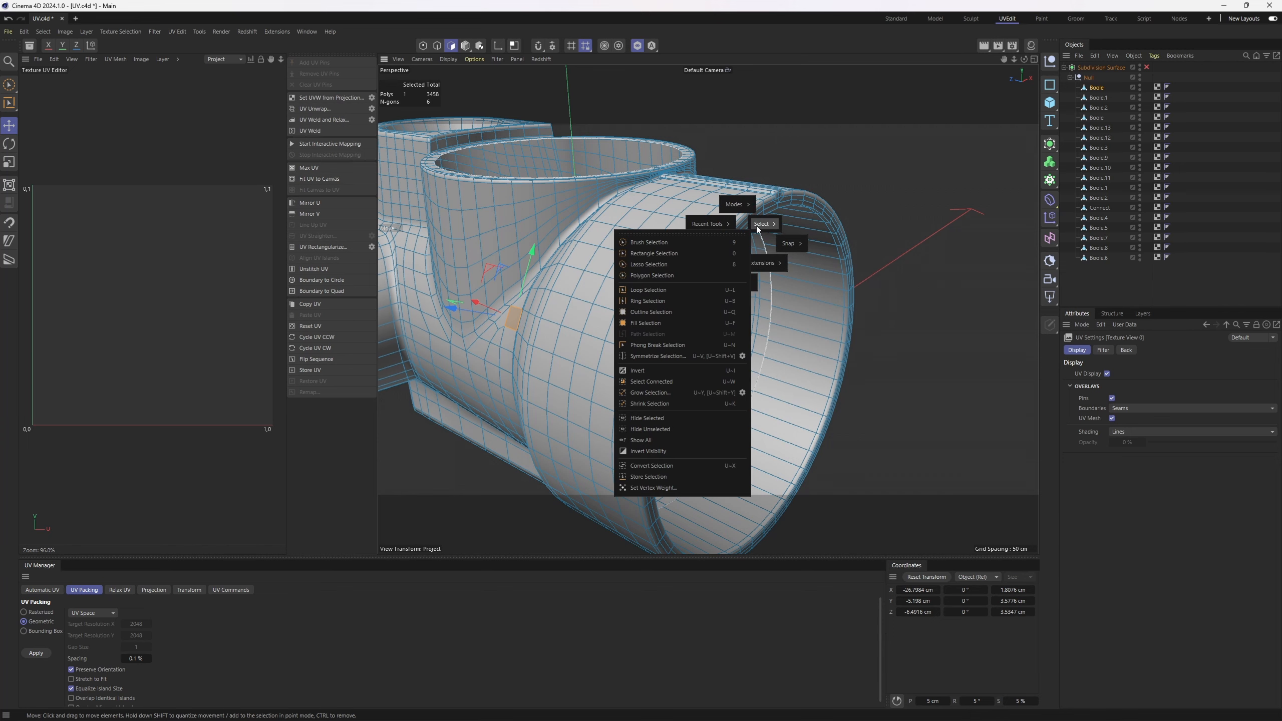
left_click(657, 345)
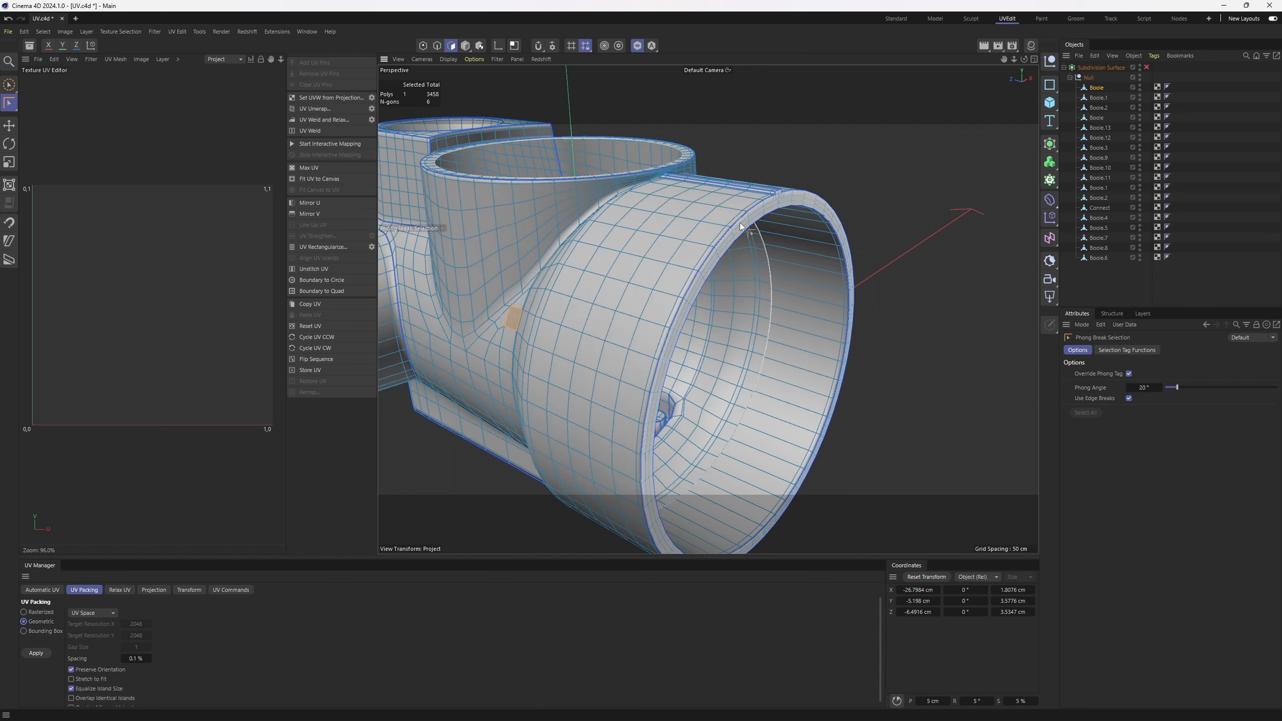
Select the whole flat rim ring of the large end opening, bounded by its phong breaks.
left_click(756, 215)
scroll(877, 221, "up", 3)
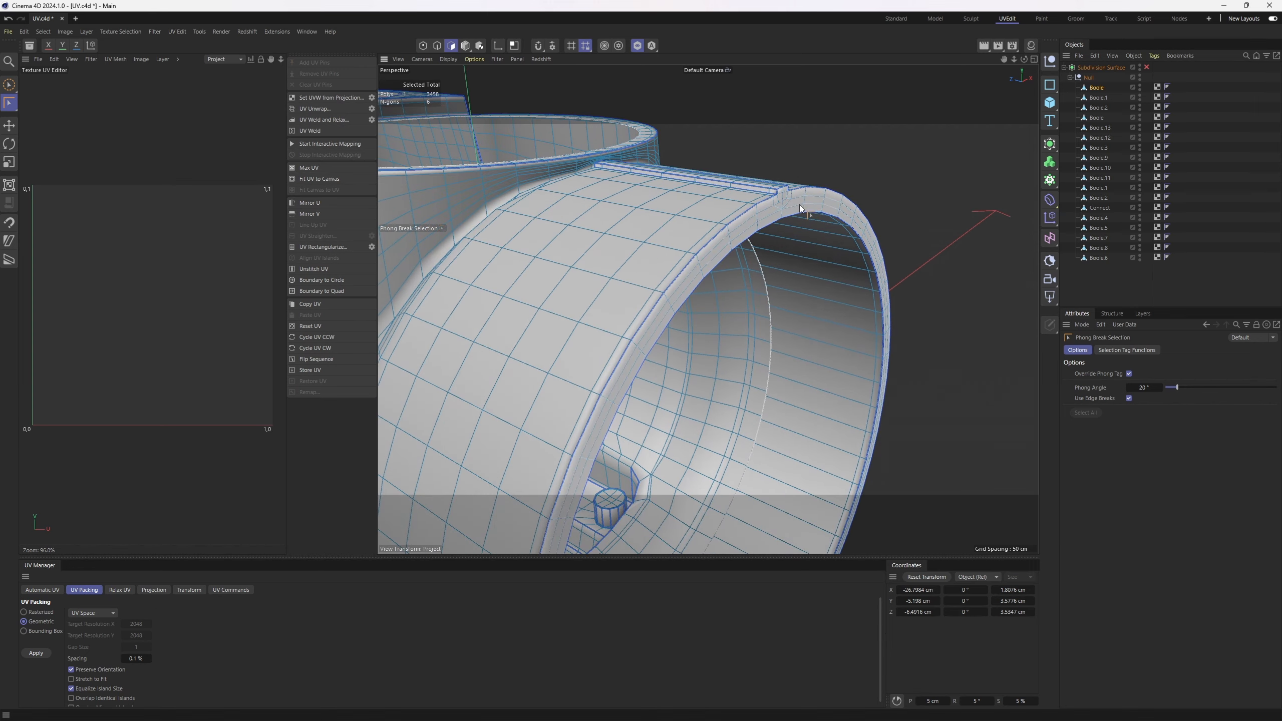
left_click(814, 202)
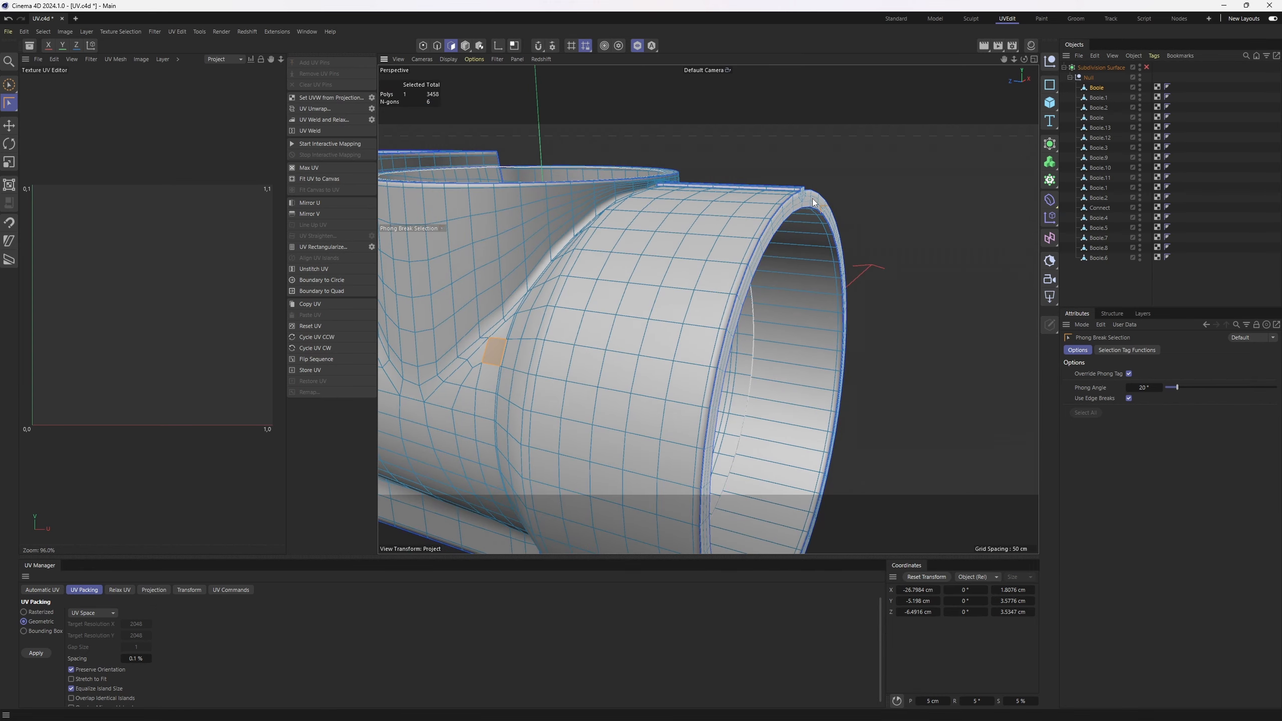
left_click(813, 202)
left_click_drag(814, 202, 792, 276, "alt")
scroll(795, 247, "down", 3)
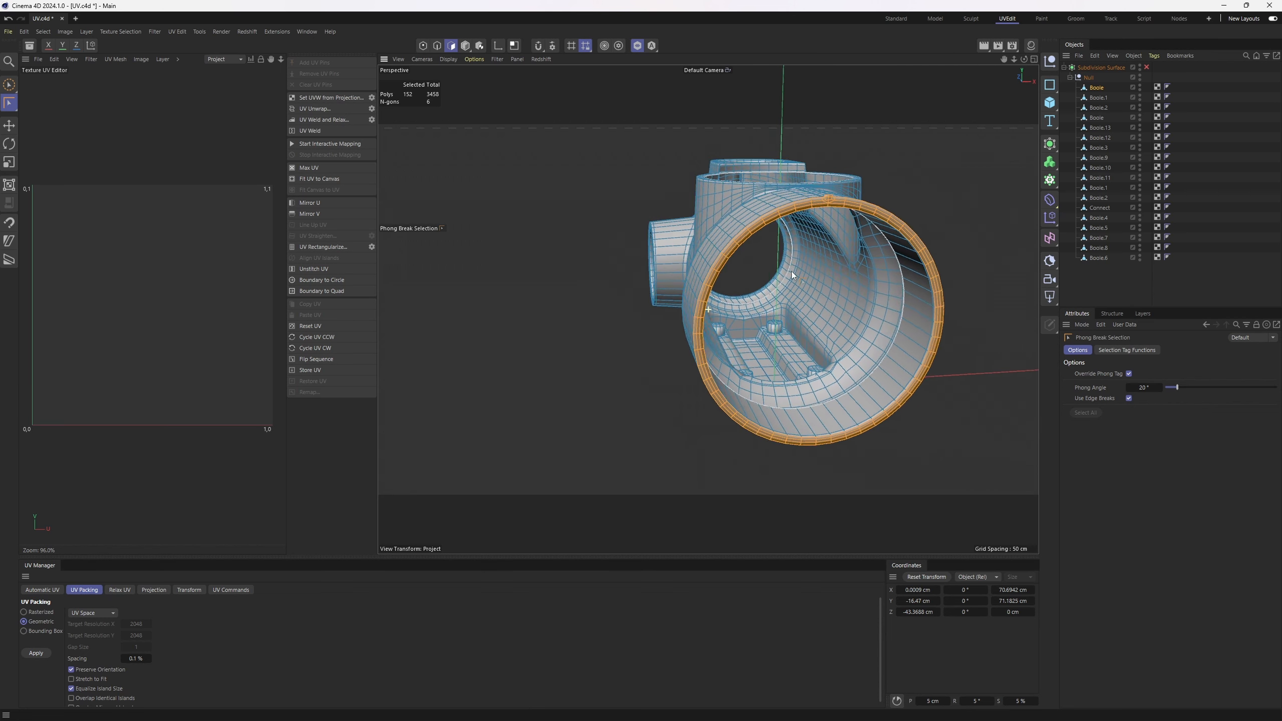
Enlarge the UV editor, unwrap the selected end rim with UV Unwrap and hide its polygons.
left_click_drag(377, 172, 571, 183)
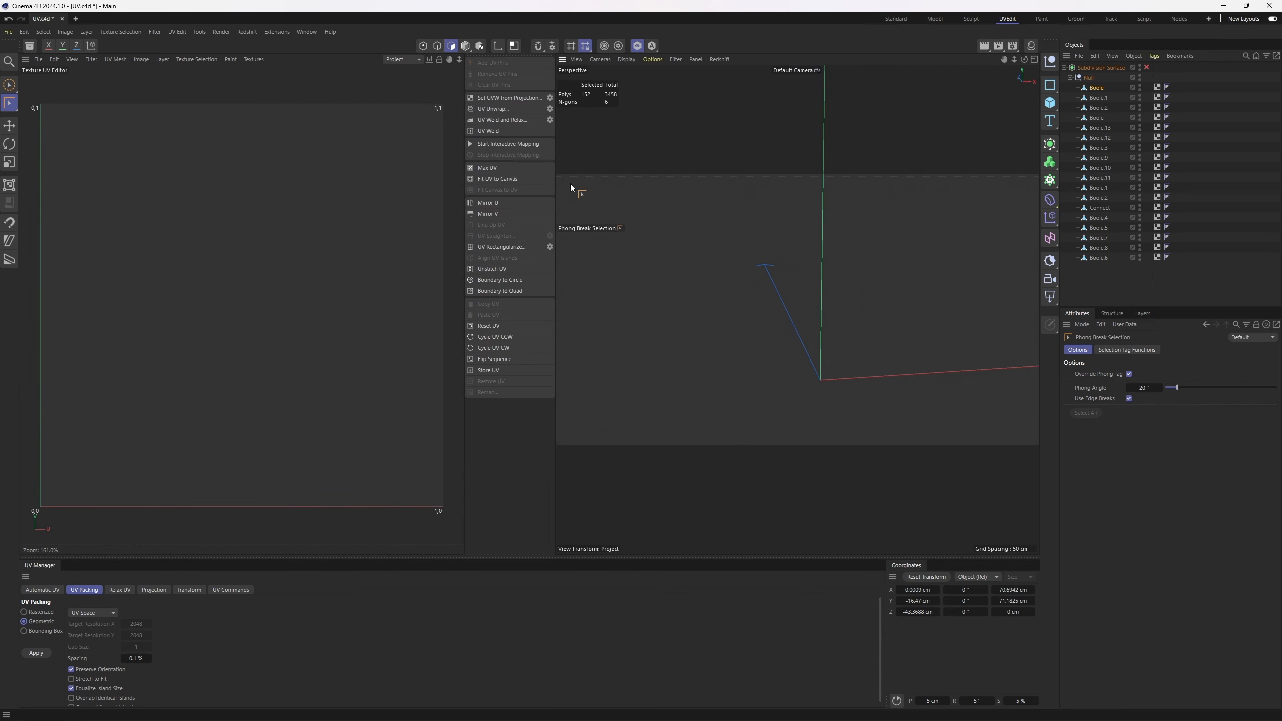
left_click(501, 111)
left_click_drag(789, 277, 848, 290, "alt")
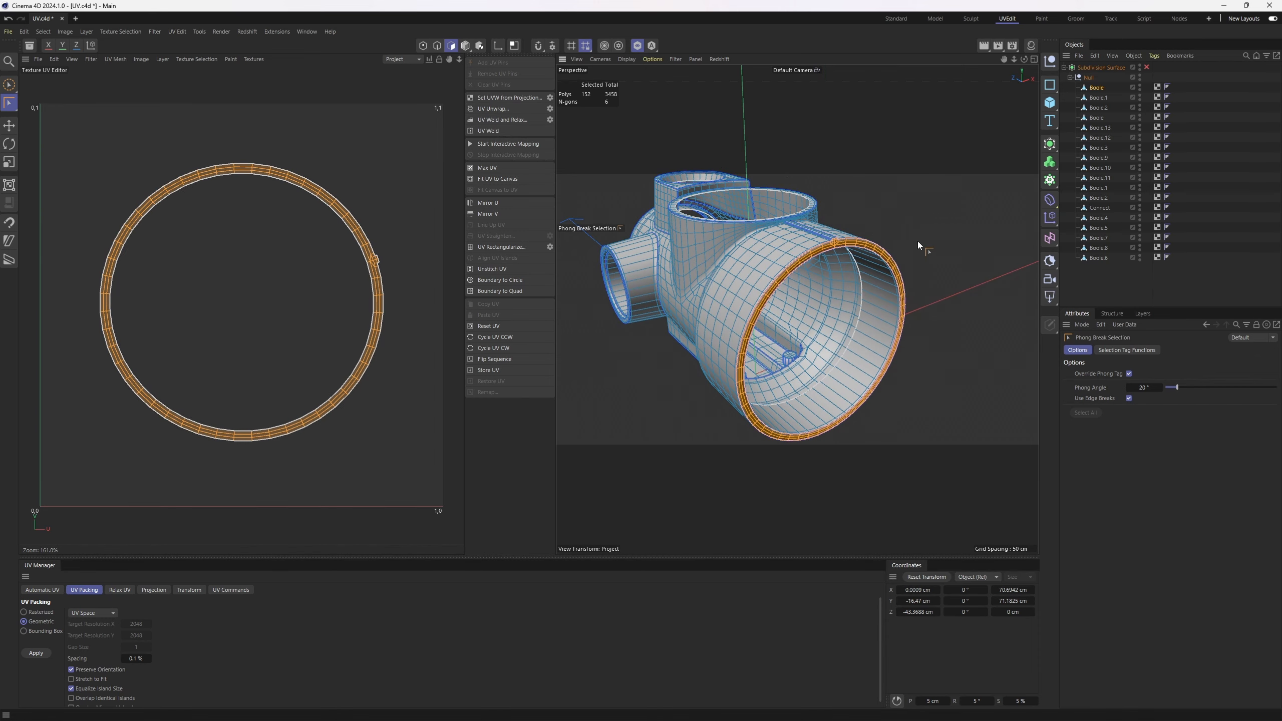
left_click_drag(928, 252, 859, 248, "alt")
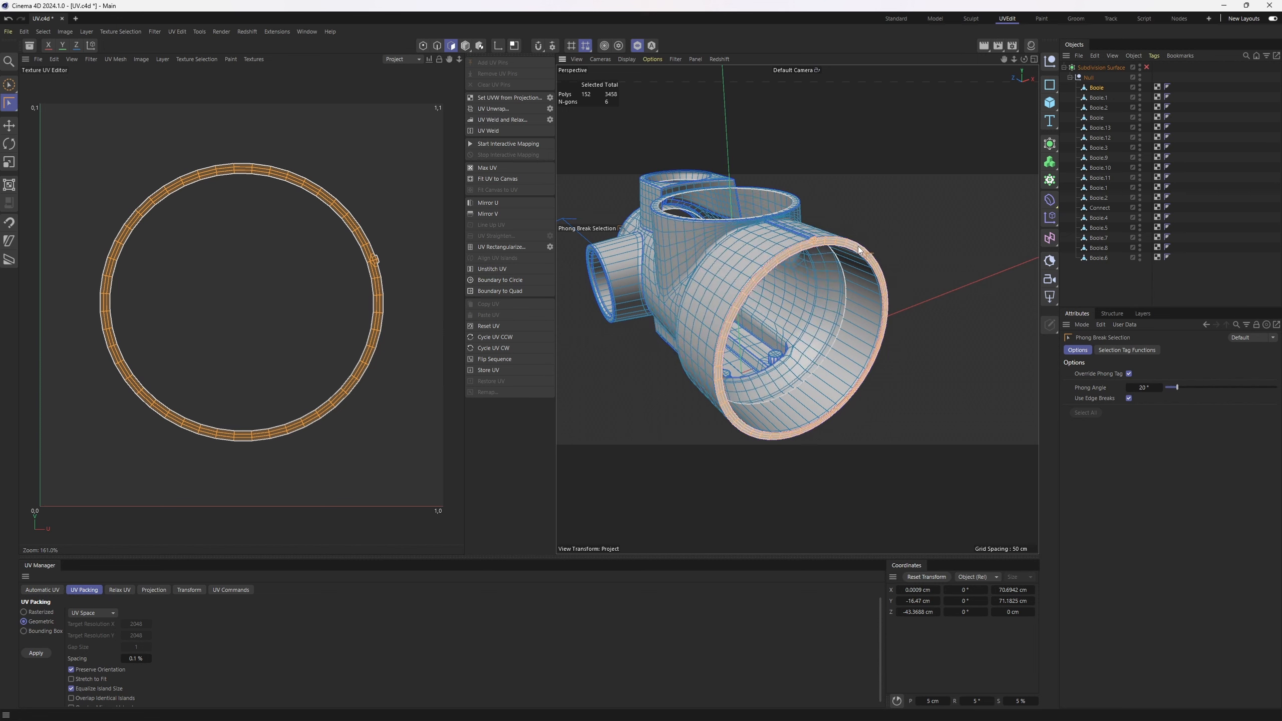
key("v")
mouse_move(883, 226)
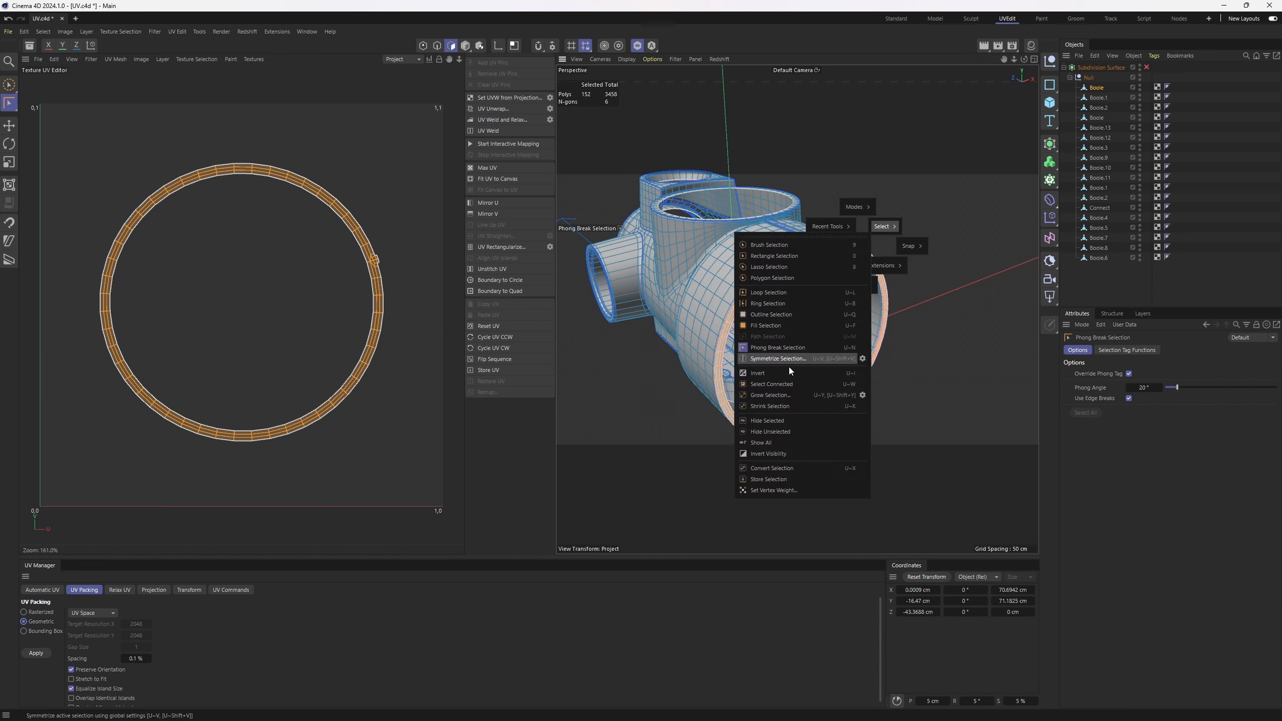
left_click(781, 420)
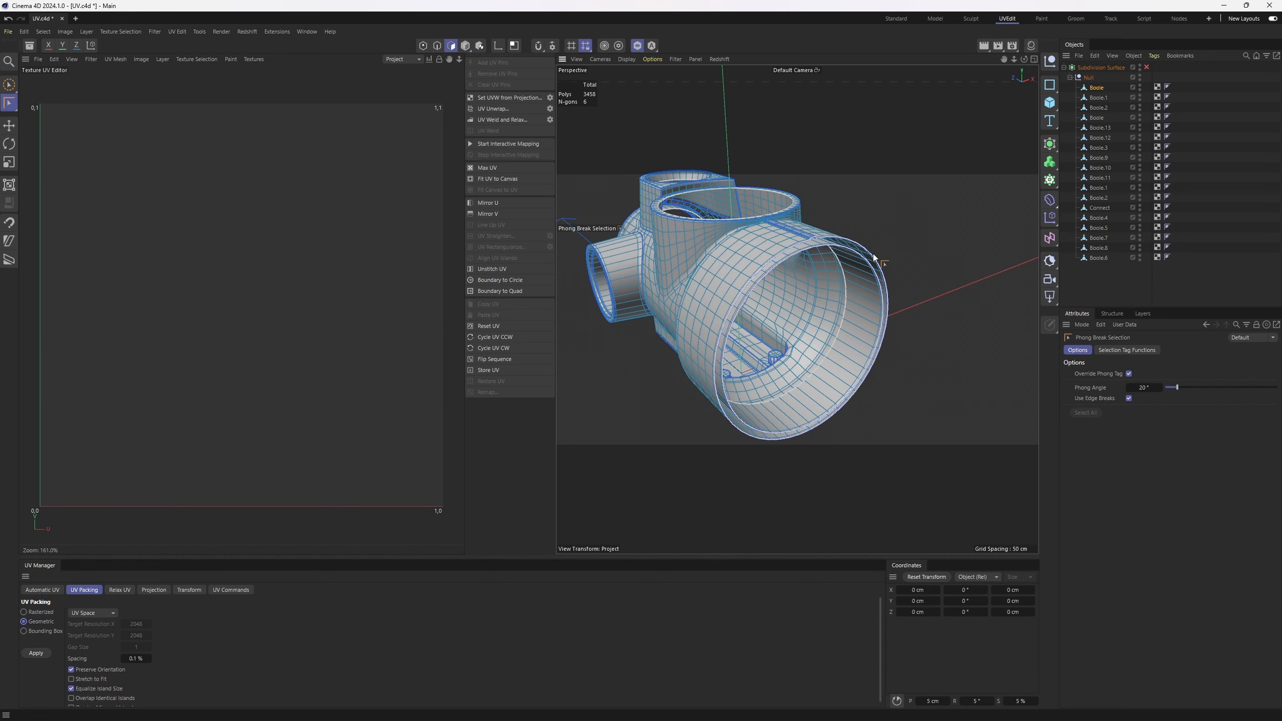
Unwrap the flat rim ring of the large round top opening with UV Unwrap and hide its polygons.
left_click_drag(873, 254, 906, 293, "alt")
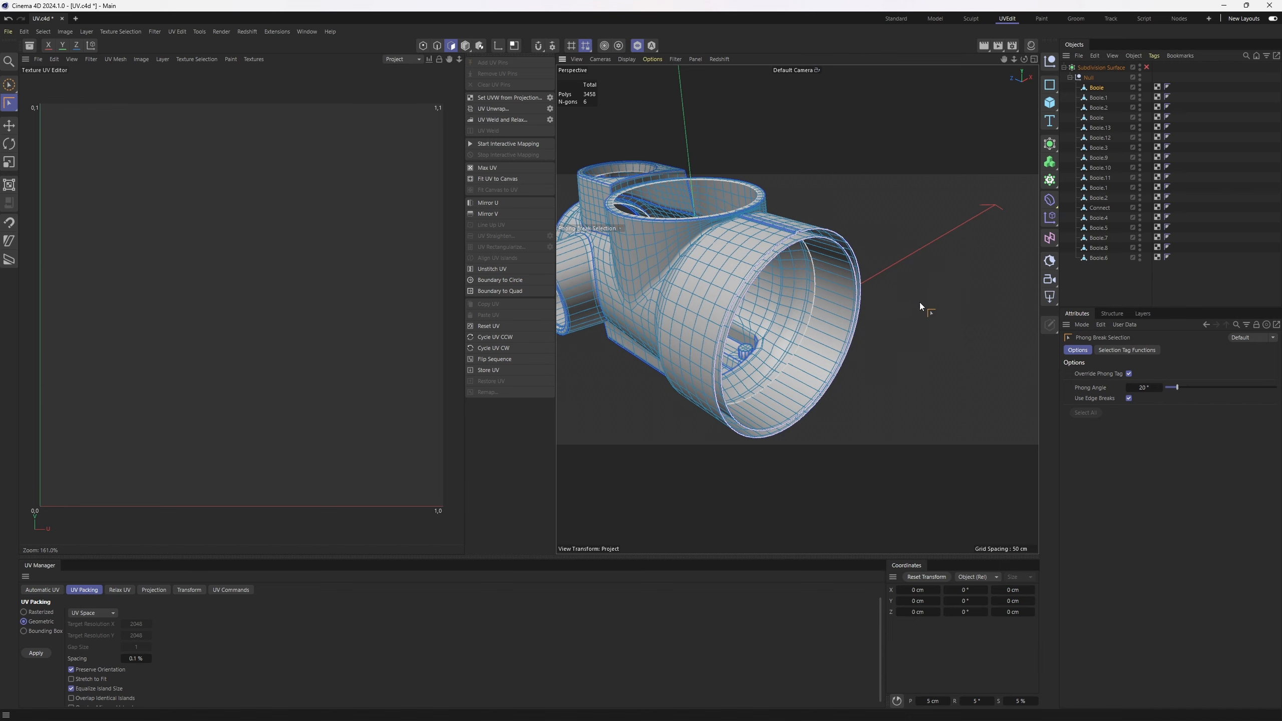
left_click_drag(921, 304, 901, 260, "alt")
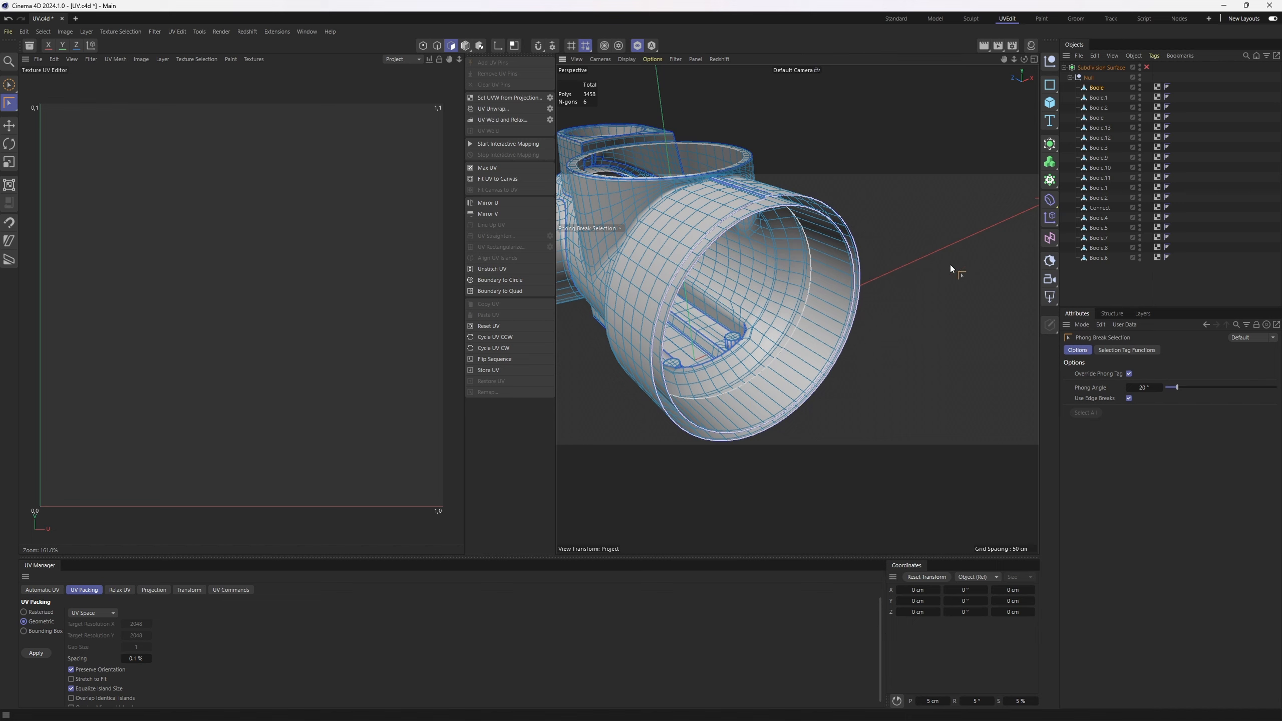
left_click_drag(953, 273, 937, 268, "alt")
right_click_drag(937, 269, 972, 257, "alt")
middle_click_drag(848, 238, 924, 264, "alt")
left_click_drag(924, 263, 943, 265, "alt")
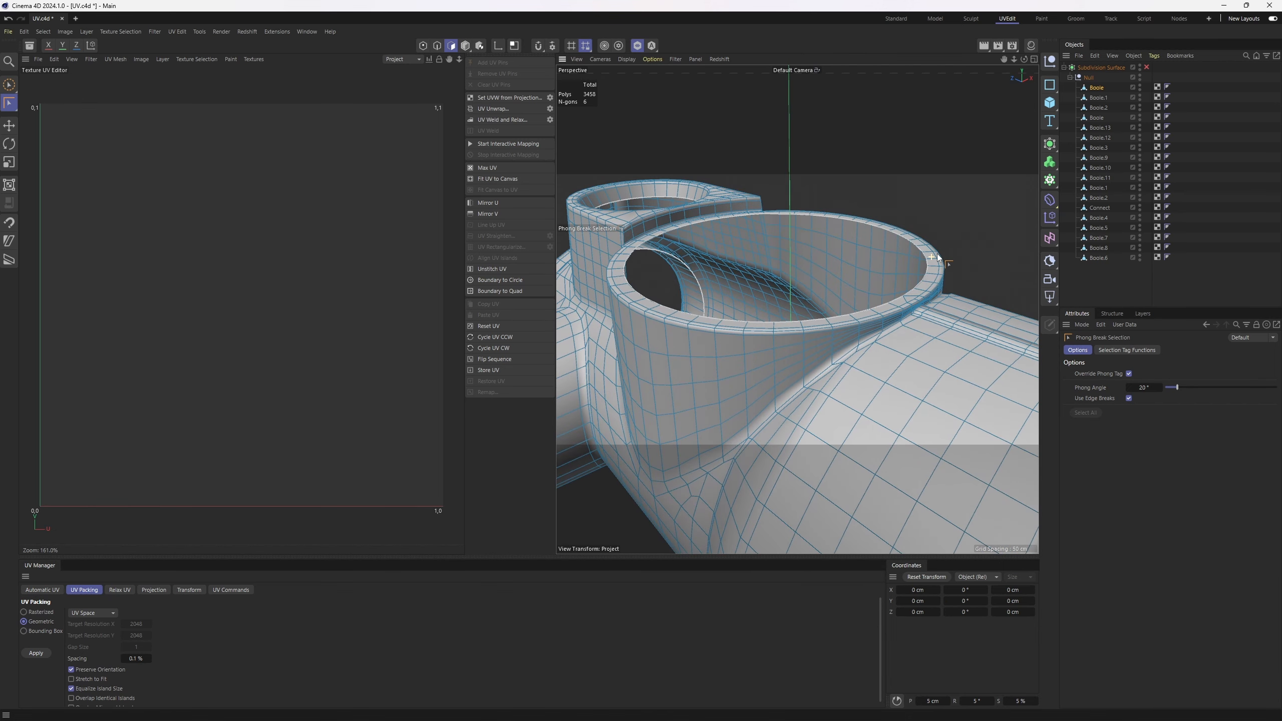
left_click(939, 266)
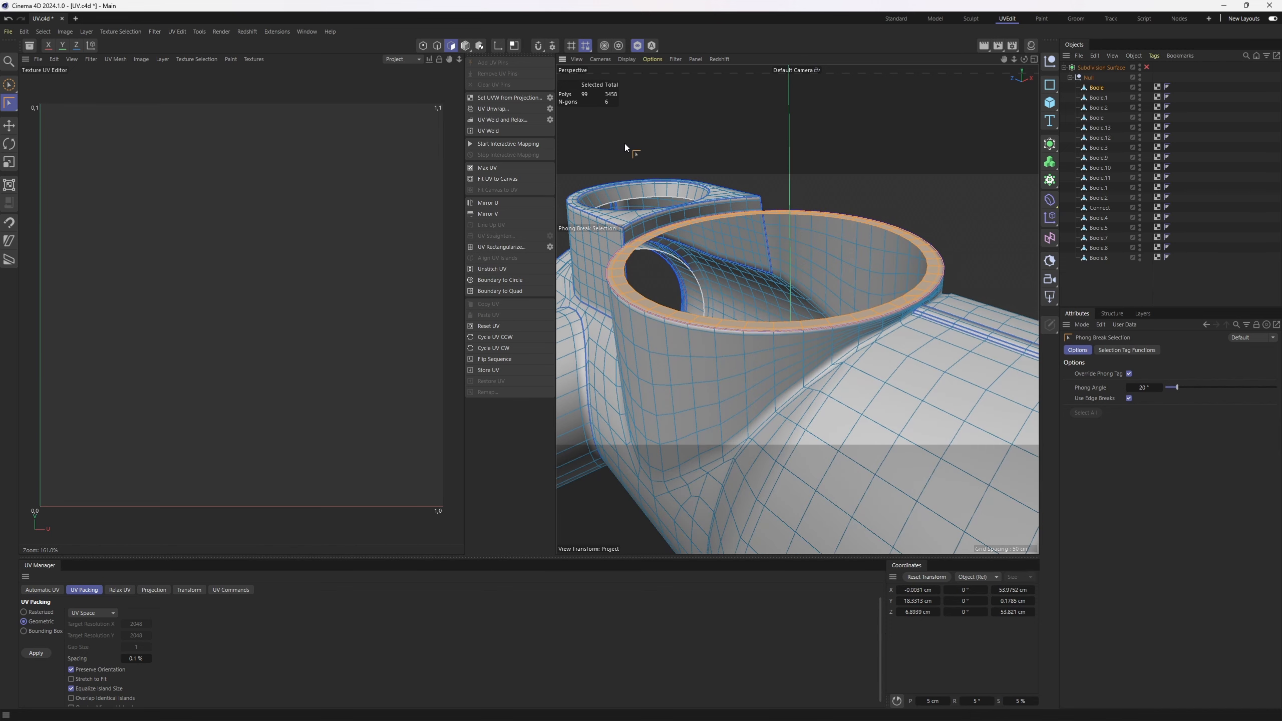
left_click(499, 118)
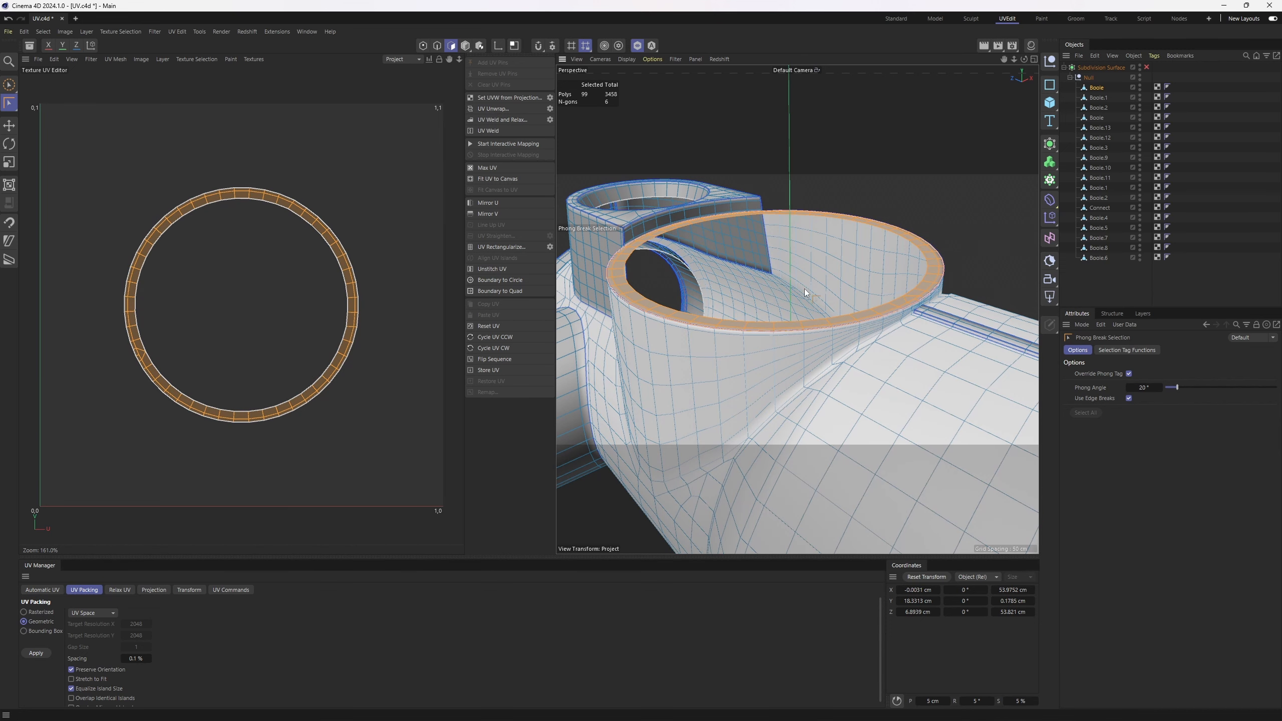
mouse_move(840, 281)
left_click(918, 198)
Unwrap the flat top face around the smaller, D-shaped top housing with UV Unwrap and hide it.
middle_click_drag(729, 214, 737, 217, "alt")
left_click_drag(737, 216, 828, 311, "alt")
scroll(810, 269, "up", 3)
left_click(801, 276)
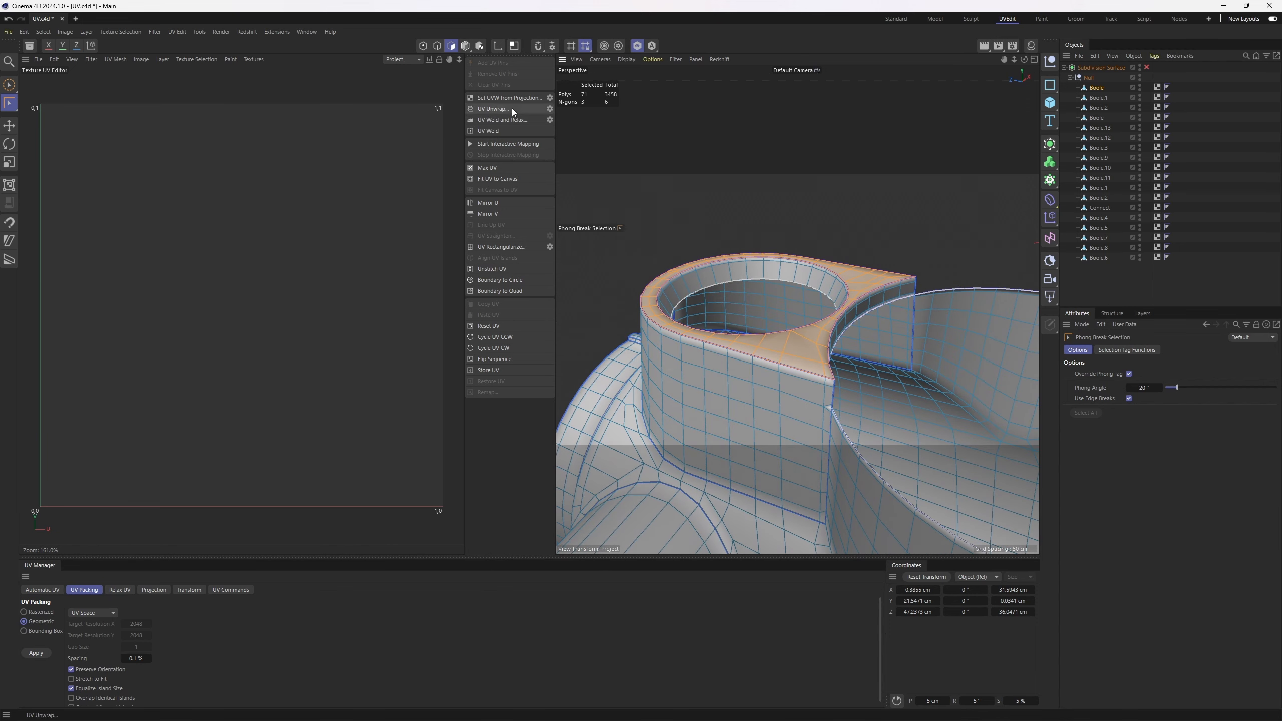
left_click(512, 109)
mouse_move(823, 300)
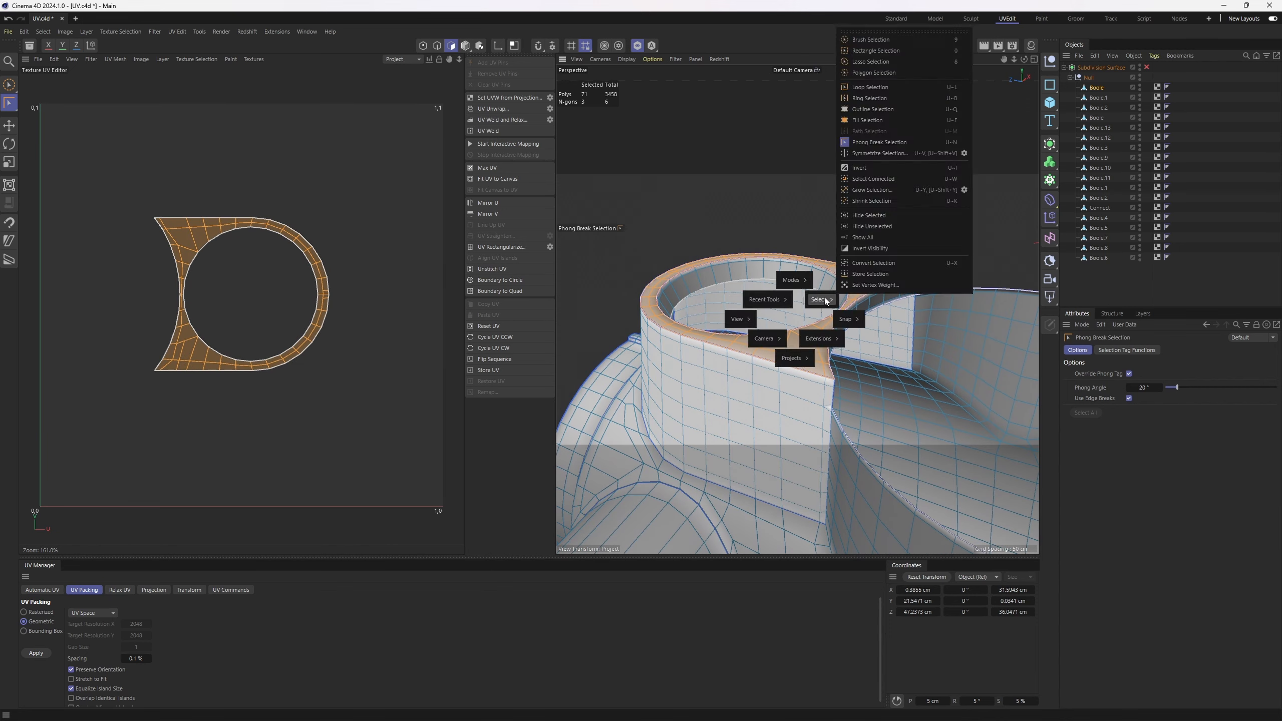
left_click(888, 216)
Unwrap the flat rim ring of the side tube's opening with UV Unwrap and hide its polygons.
right_click_drag(888, 217, 863, 261, "alt")
left_click_drag(862, 263, 901, 273, "alt")
right_click_drag(901, 273, 816, 249, "alt")
left_click_drag(816, 249, 805, 239, "alt")
double_click(805, 238)
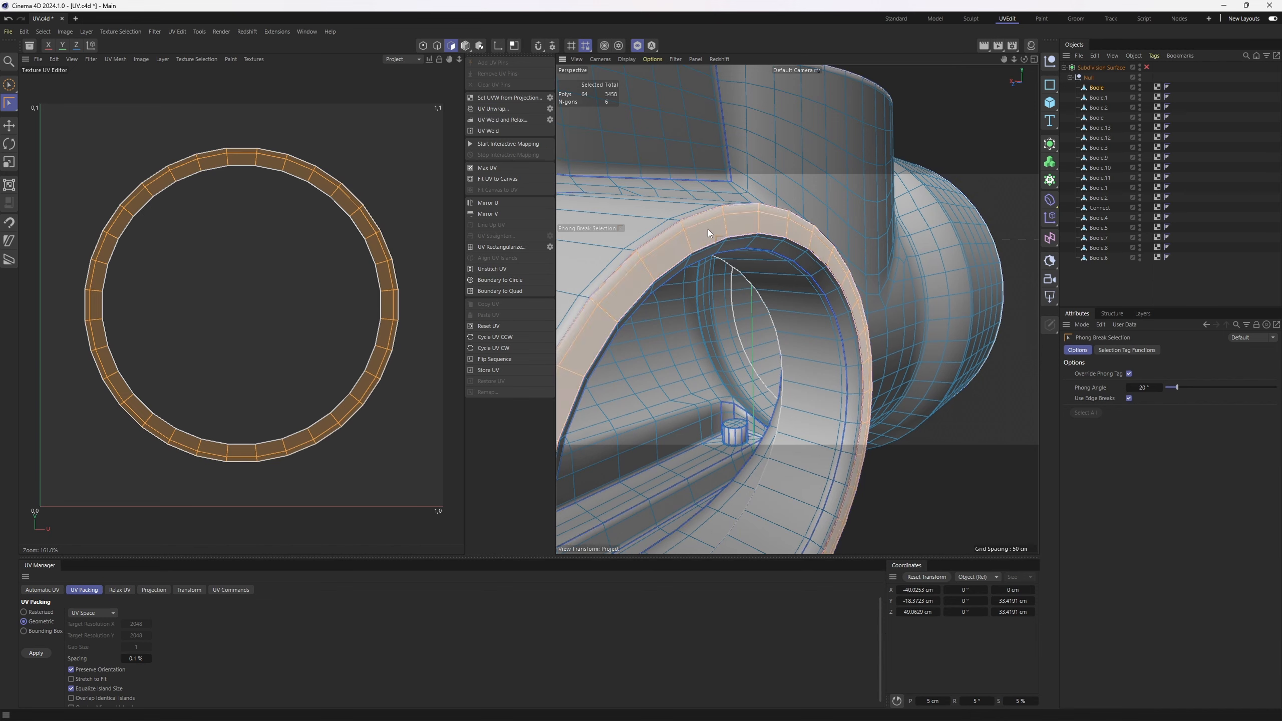
key("v")
mouse_move(765, 212)
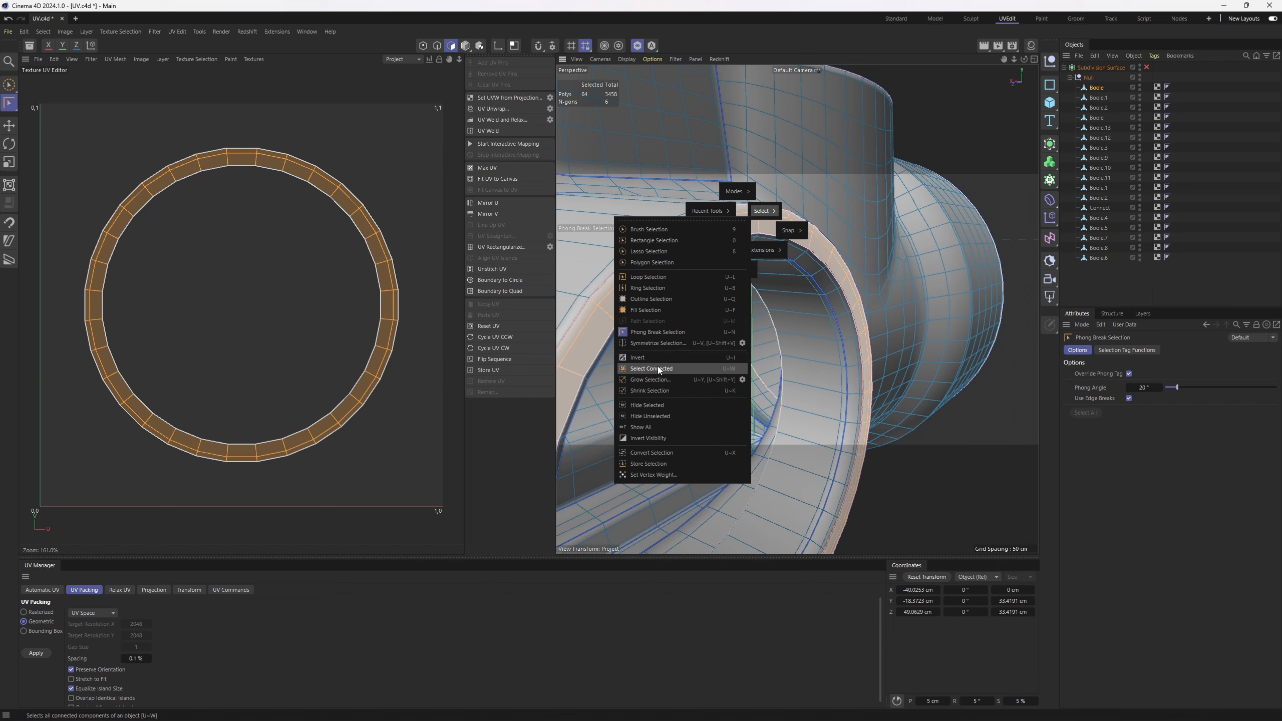
left_click(651, 405)
Select the large opening's rim ring with its small tab by phong breaks, unwrap it with UV Unwrap and hide its polygons.
scroll(791, 235, "down", 3)
left_click_drag(791, 235, 949, 247, "alt")
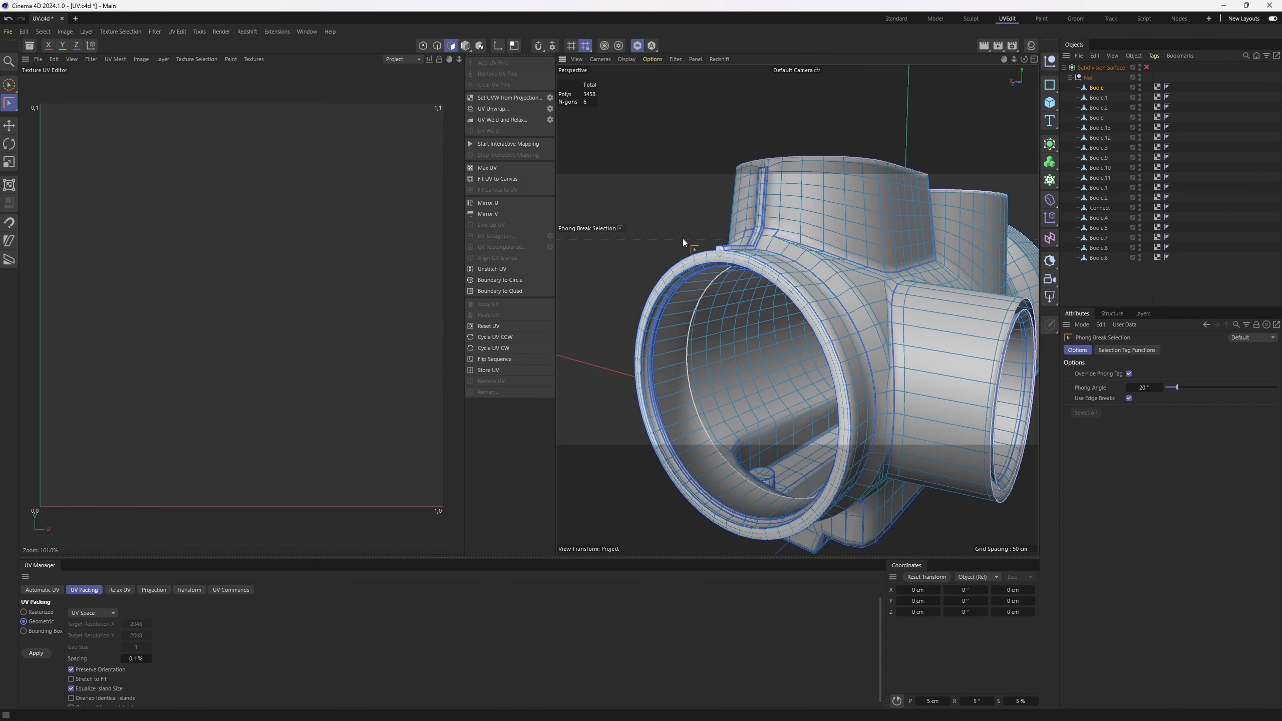
scroll(684, 243, "up", 4)
left_click(728, 278)
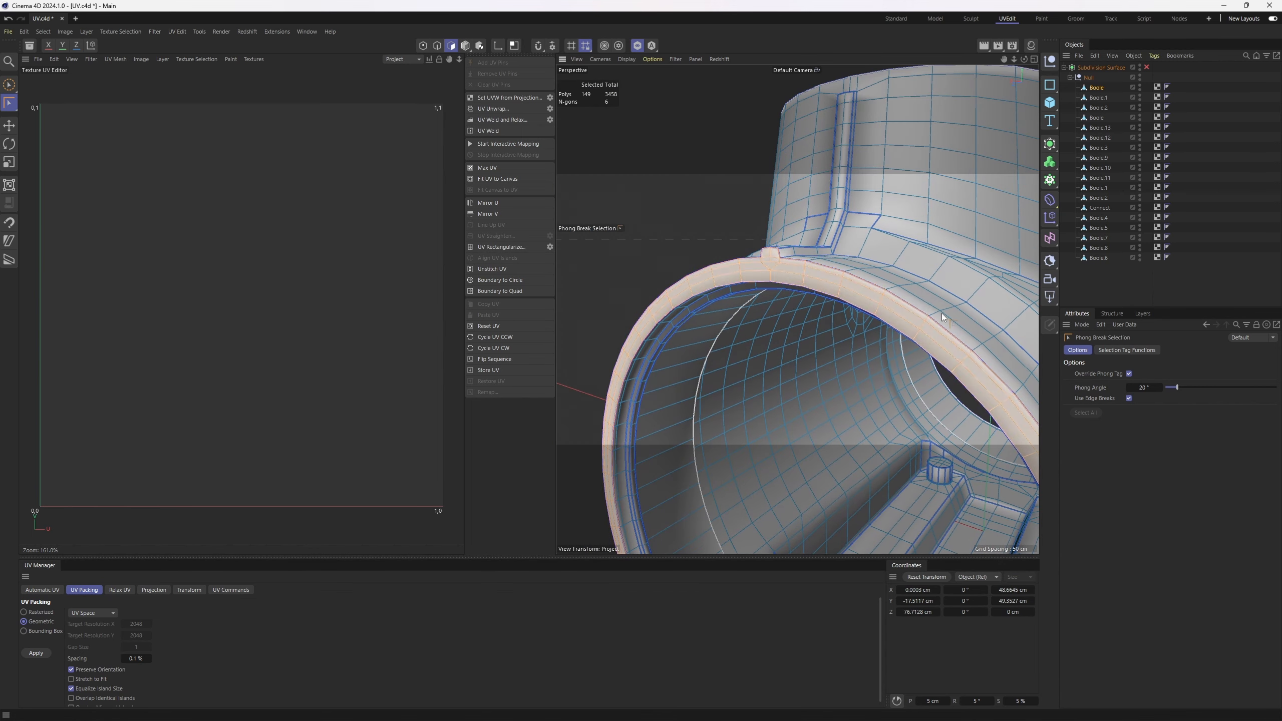
left_click(495, 107)
key("v")
mouse_move(795, 250)
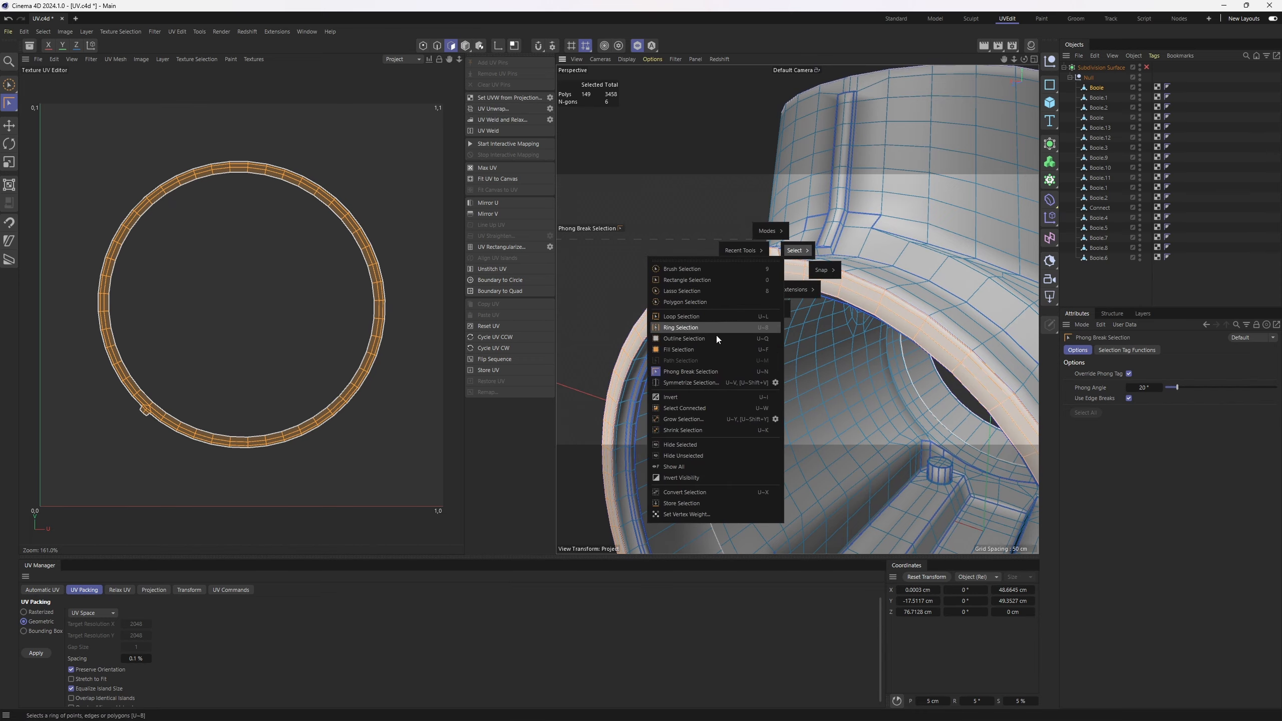
left_click(695, 446)
Select the flat underside faces of the mounting base's rails, unwrap them with UV Unwrap and hide them.
scroll(835, 244, "down", 3)
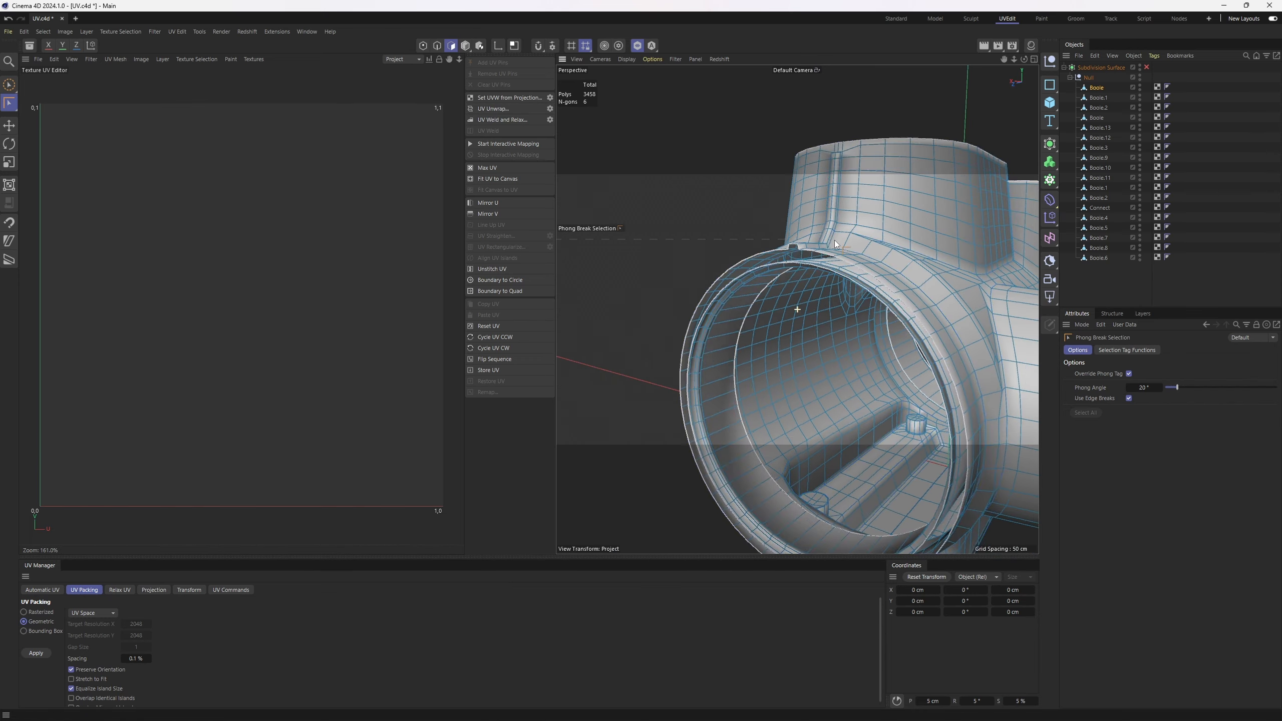
scroll(836, 245, "down", 3)
left_click_drag(836, 245, 806, 273, "alt")
scroll(837, 259, "up", 3)
left_click(711, 251)
left_click(758, 311, "shift")
scroll(797, 312, "down", 3)
scroll(806, 273, "up", 3)
left_click(493, 108)
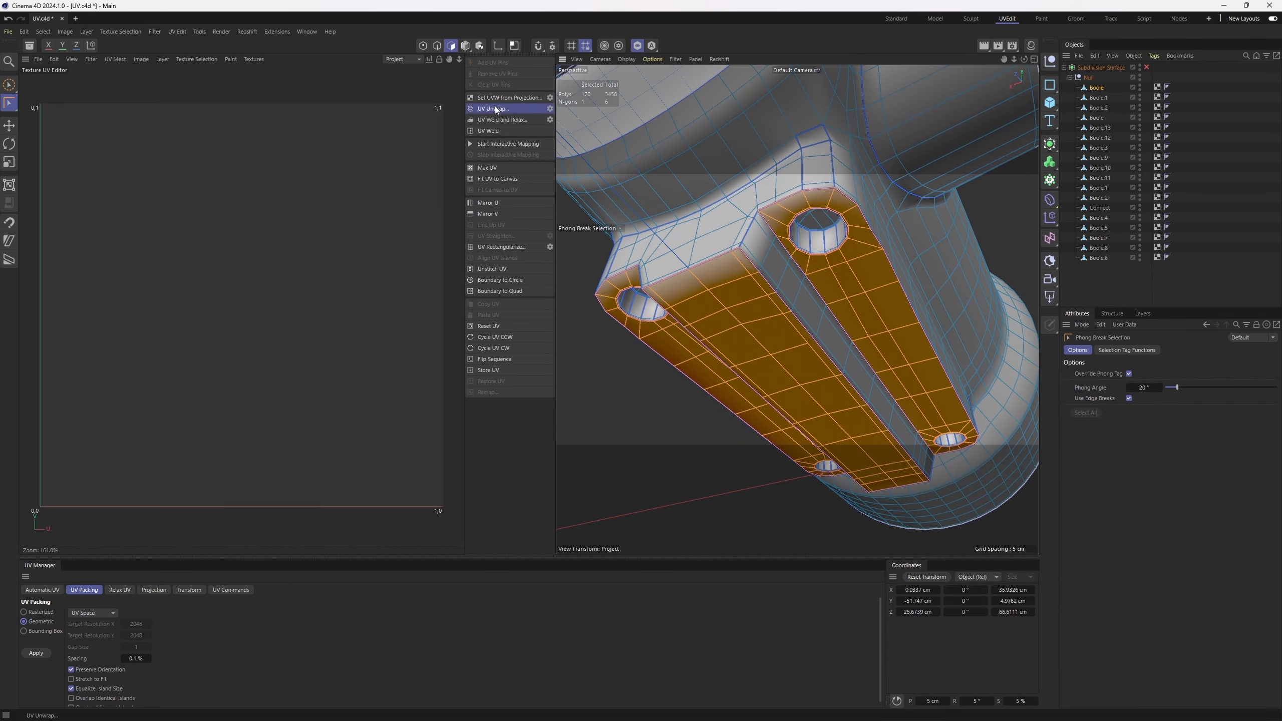
key("v")
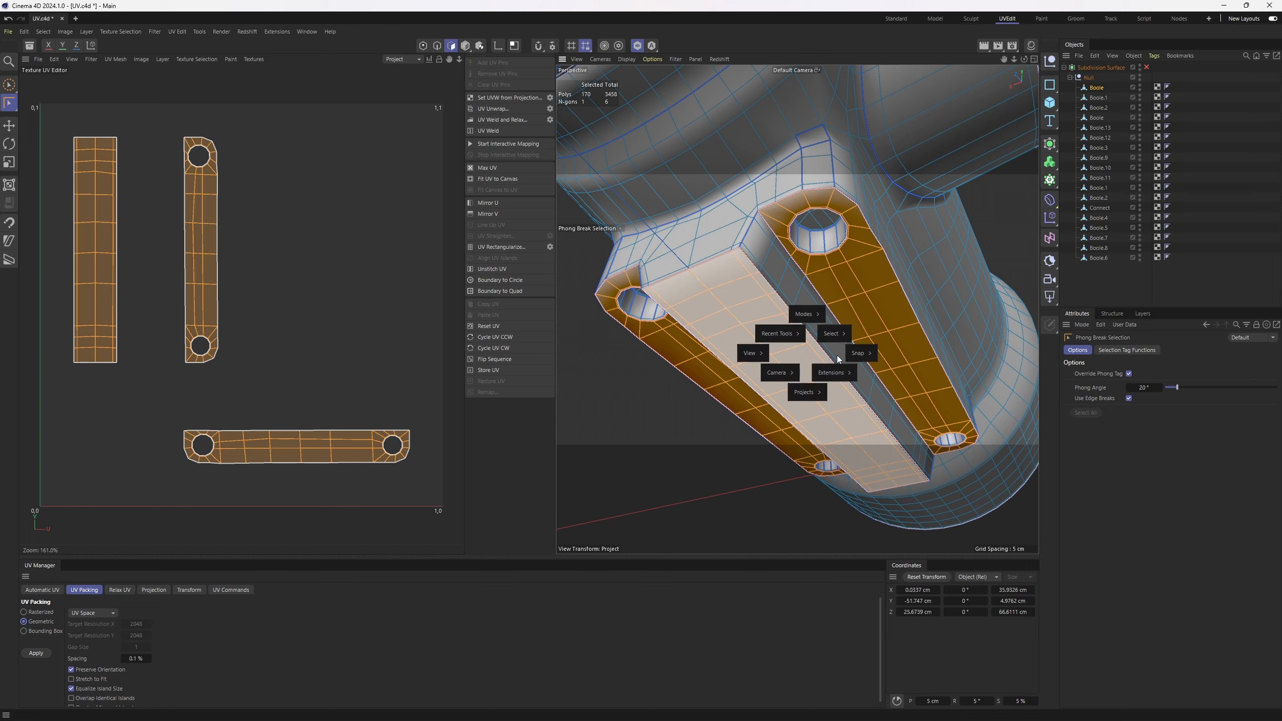
mouse_move(848, 335)
left_click(897, 253)
Select both stepped end faces of the mounting base by phong breaks and unwrap them with UV Unwrap.
left_click_drag(896, 253, 756, 270, "alt")
left_click(815, 294)
right_click_drag(756, 270, 808, 298, "alt")
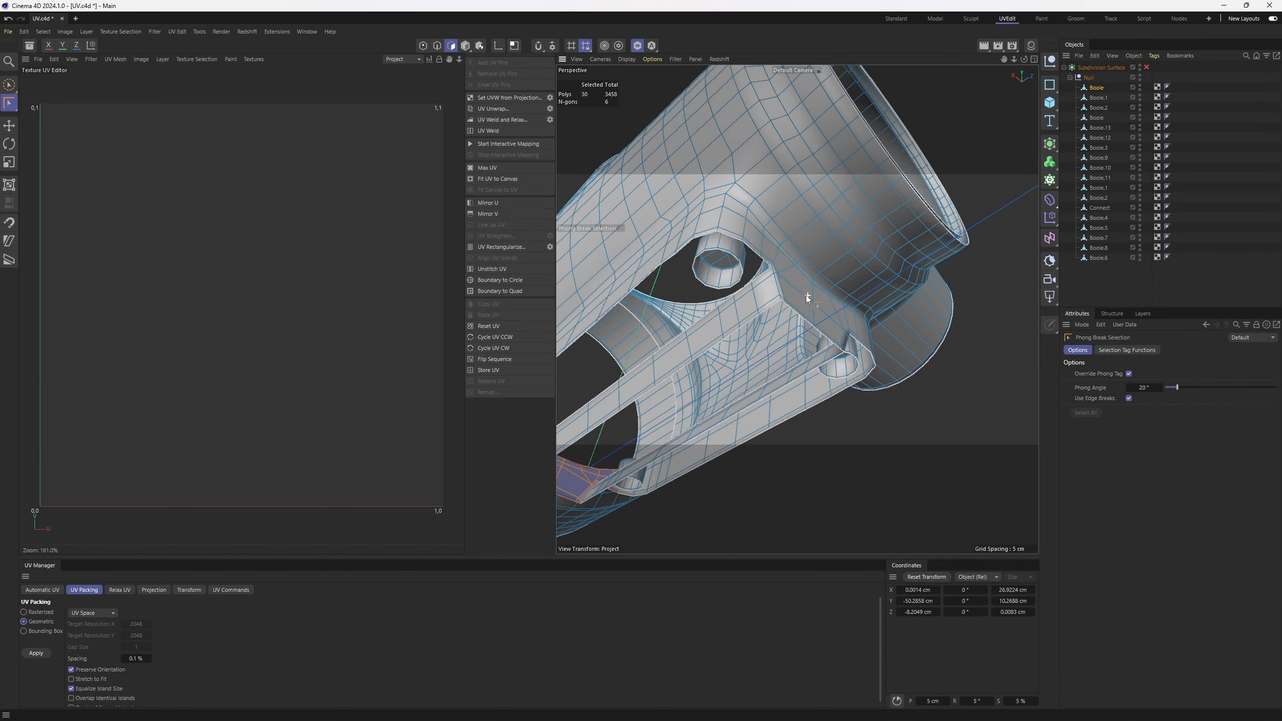
left_click_drag(808, 298, 809, 302, "alt")
left_click(819, 309, "shift")
left_click_drag(944, 438, 766, 281, "alt")
left_click(493, 109)
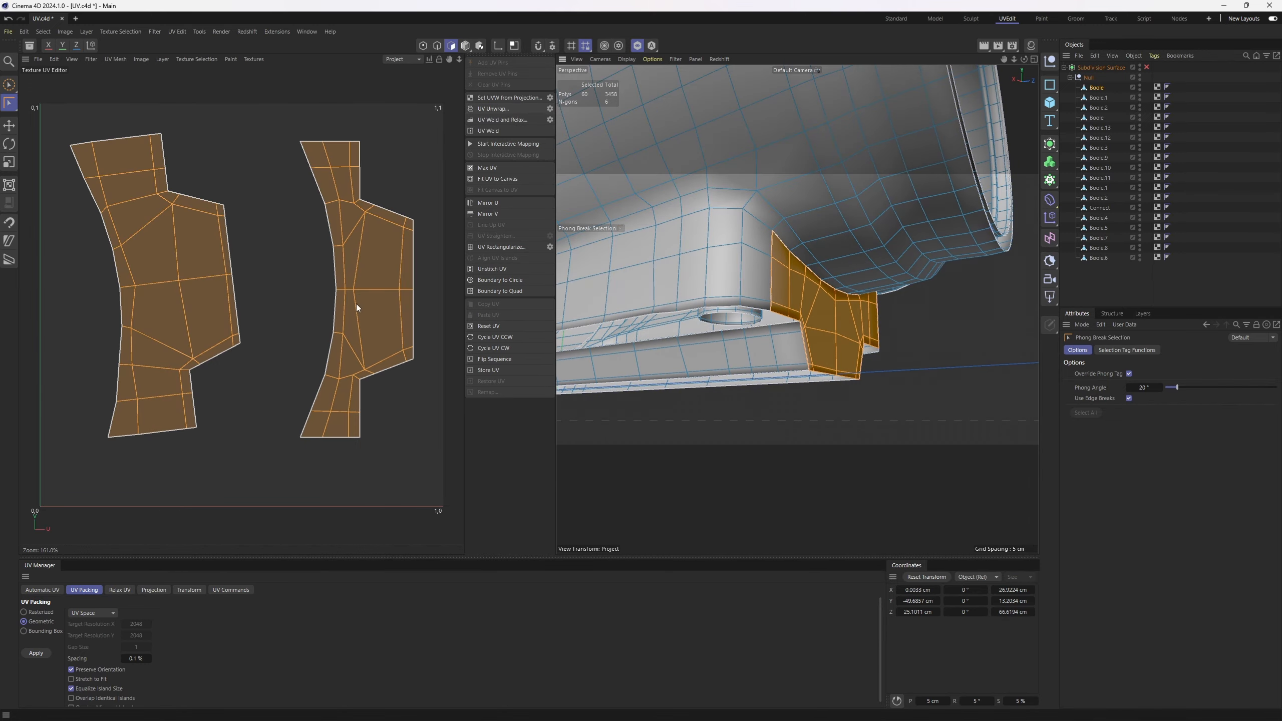
Straighten the tilted end-face UV island with Align UV Islands using a horizontal inner edge, and hide the end-face polygons.
scroll(364, 331, "down", 1)
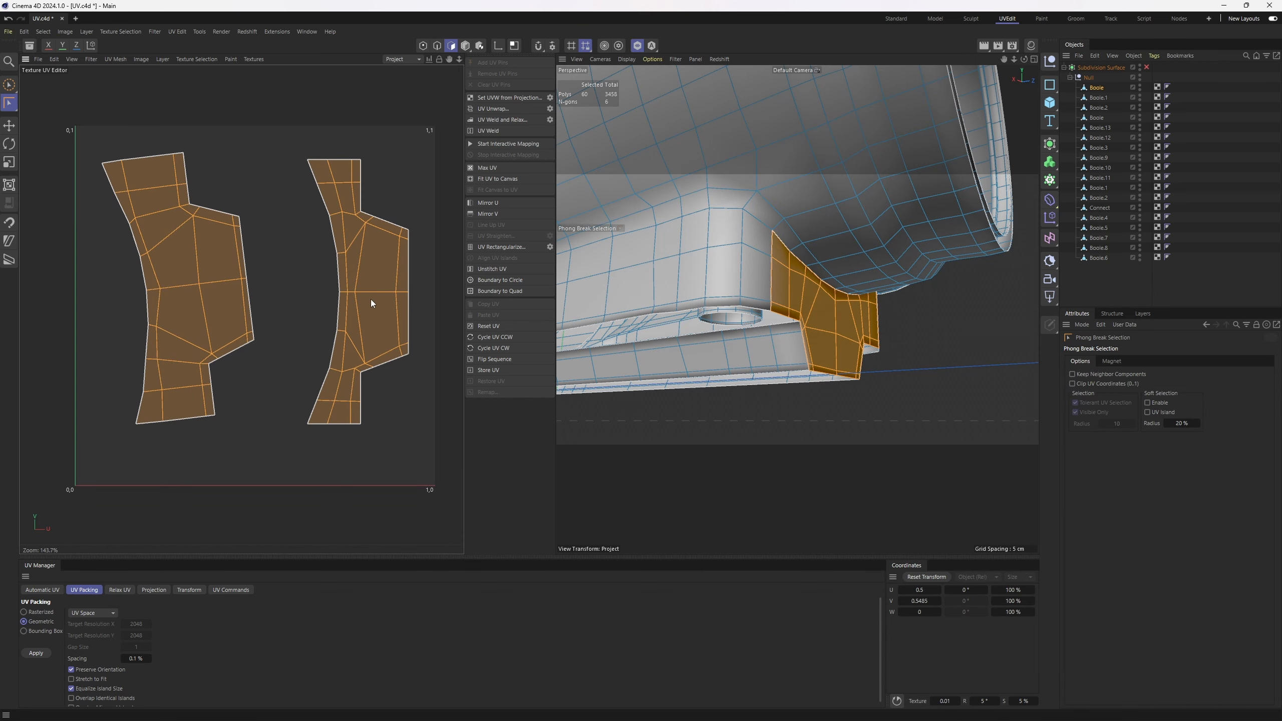
key("Return")
key("e")
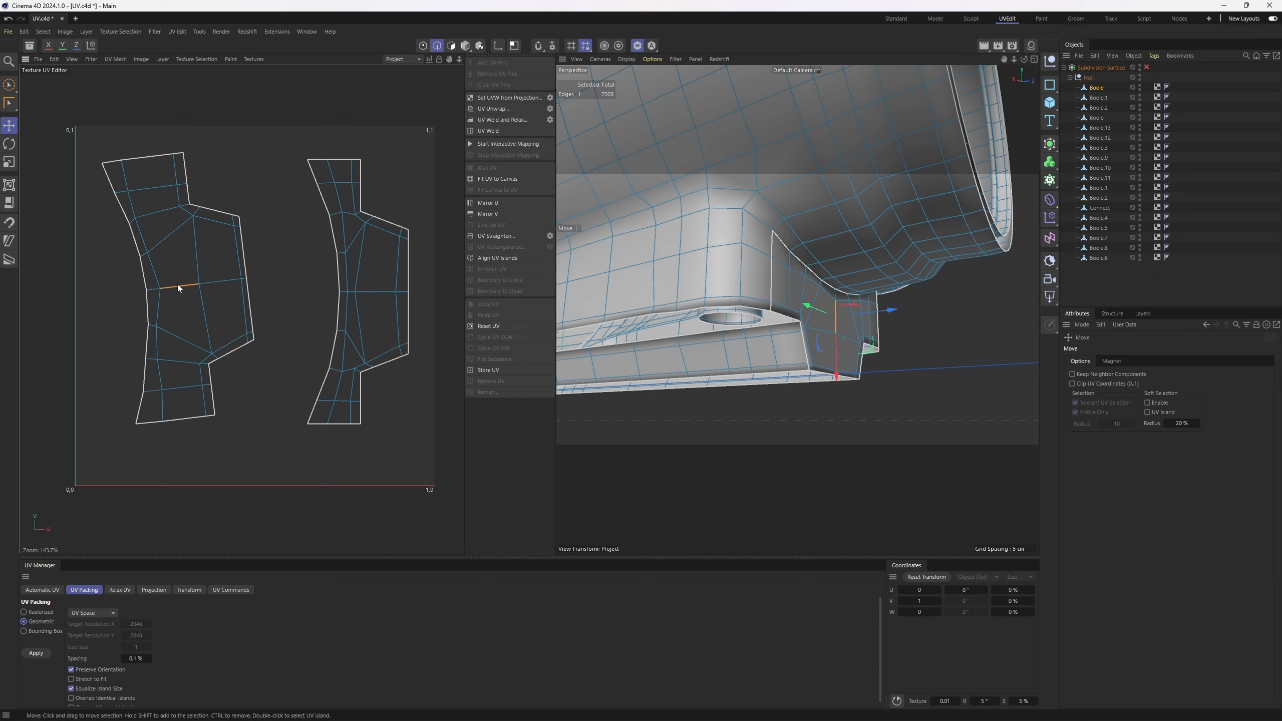
left_click(497, 257)
key("Return")
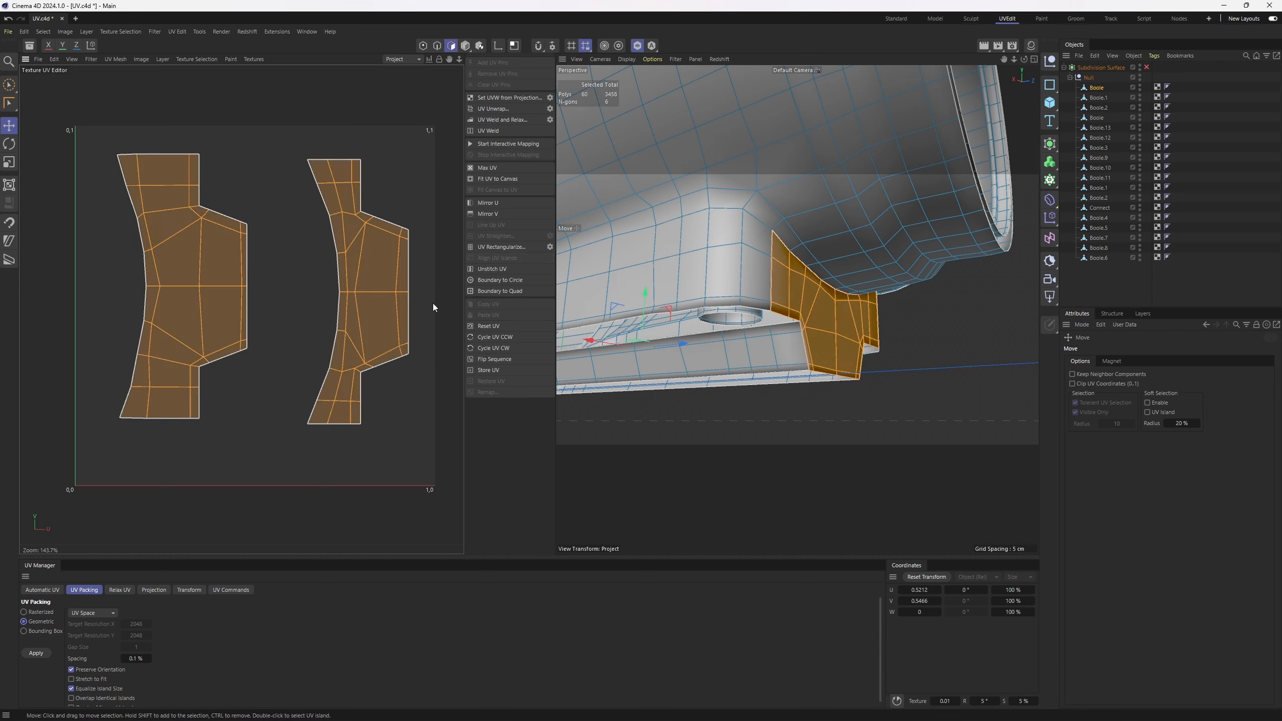
key("v")
mouse_move(863, 295)
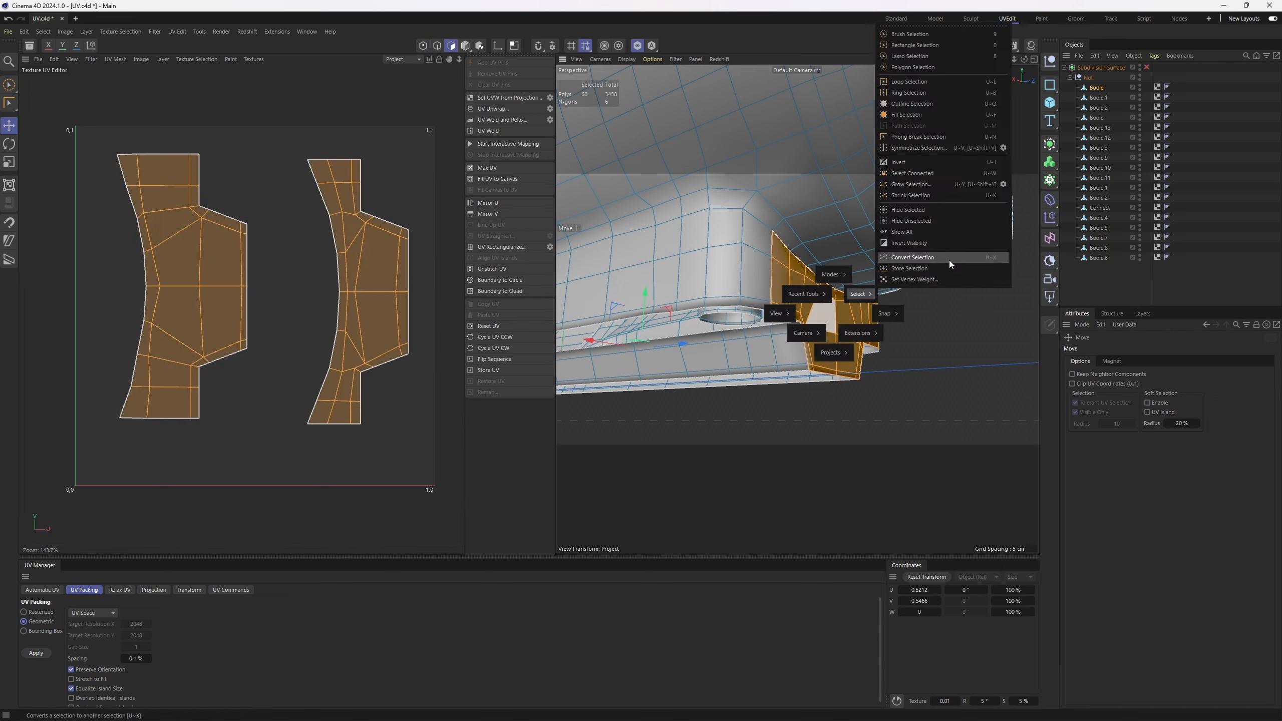
left_click(918, 209)
Select the two long inner groove walls of the mounting base by phong breaks, unwrap them and hide their polygons.
mouse_move(841, 303)
left_mouse_down("alt")
mouse_move(865, 233)
mouse_move(803, 223)
mouse_move(802, 304)
mouse_move(832, 319)
left_mouse_up("alt")
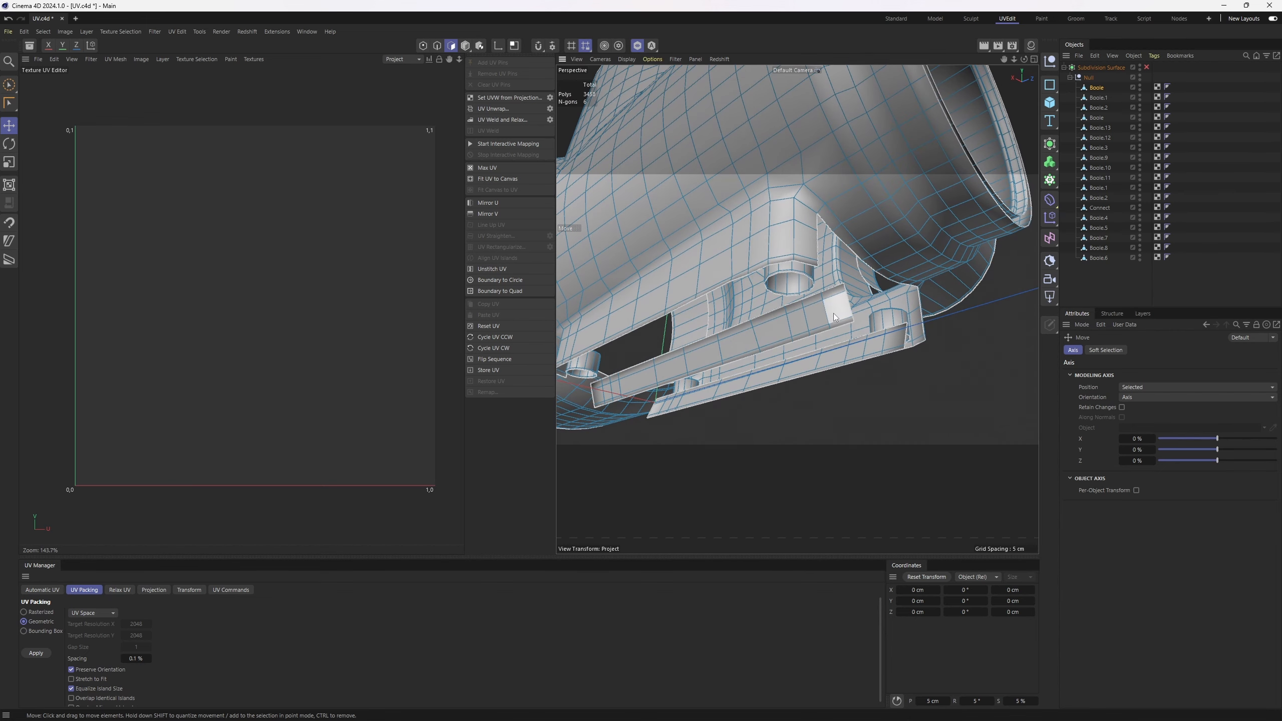
key("v")
mouse_move(858, 294)
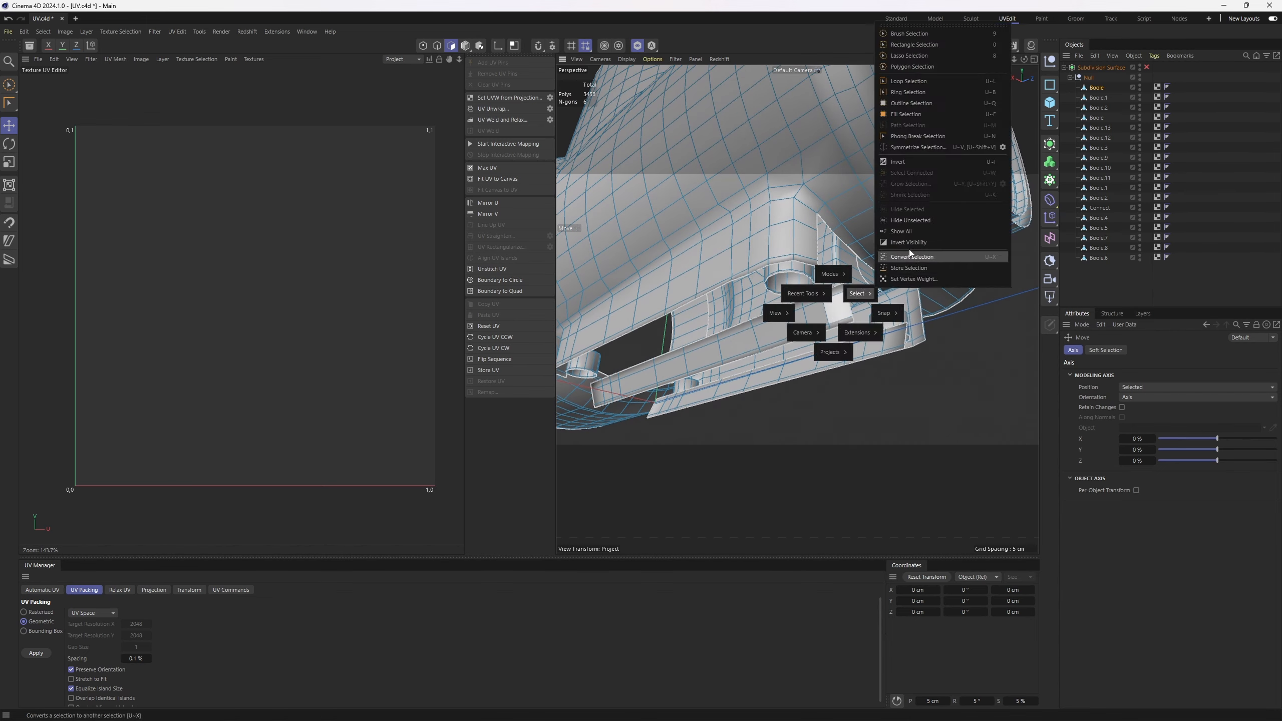
left_click(930, 138)
left_click(832, 292)
left_click_drag(832, 293, 830, 382, "alt")
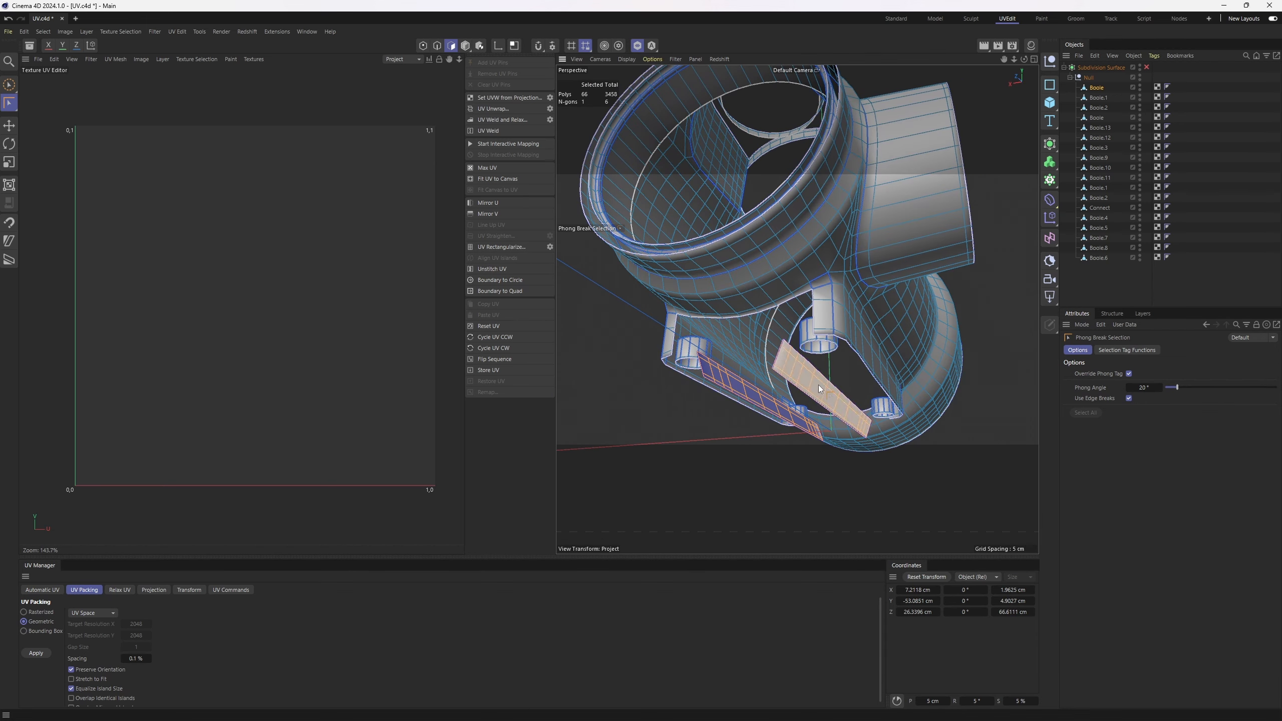
left_click(820, 389)
left_click(497, 108)
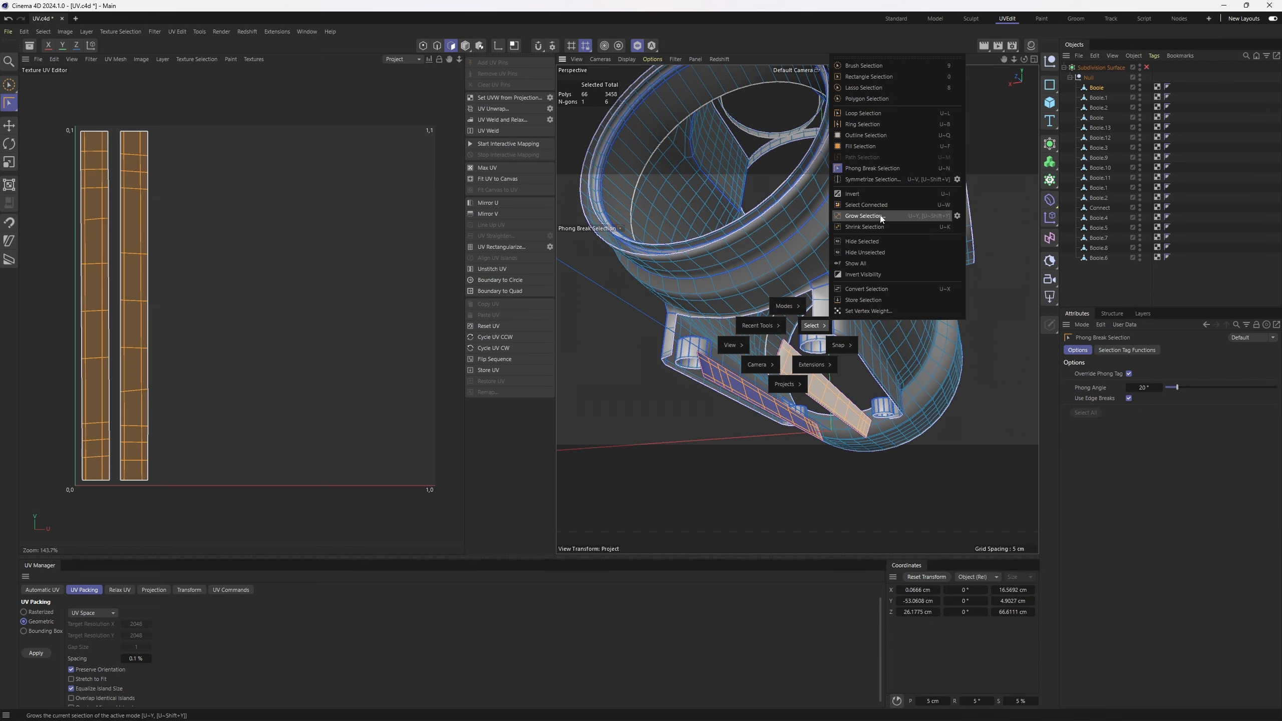
left_click(876, 241)
mouse_move(846, 265)
left_mouse_down("alt")
mouse_move(711, 353)
mouse_move(750, 290)
mouse_move(723, 328)
left_mouse_up("alt")
scroll(723, 328, "up", 2)
key("e")
right_click_drag(735, 320, 687, 324)
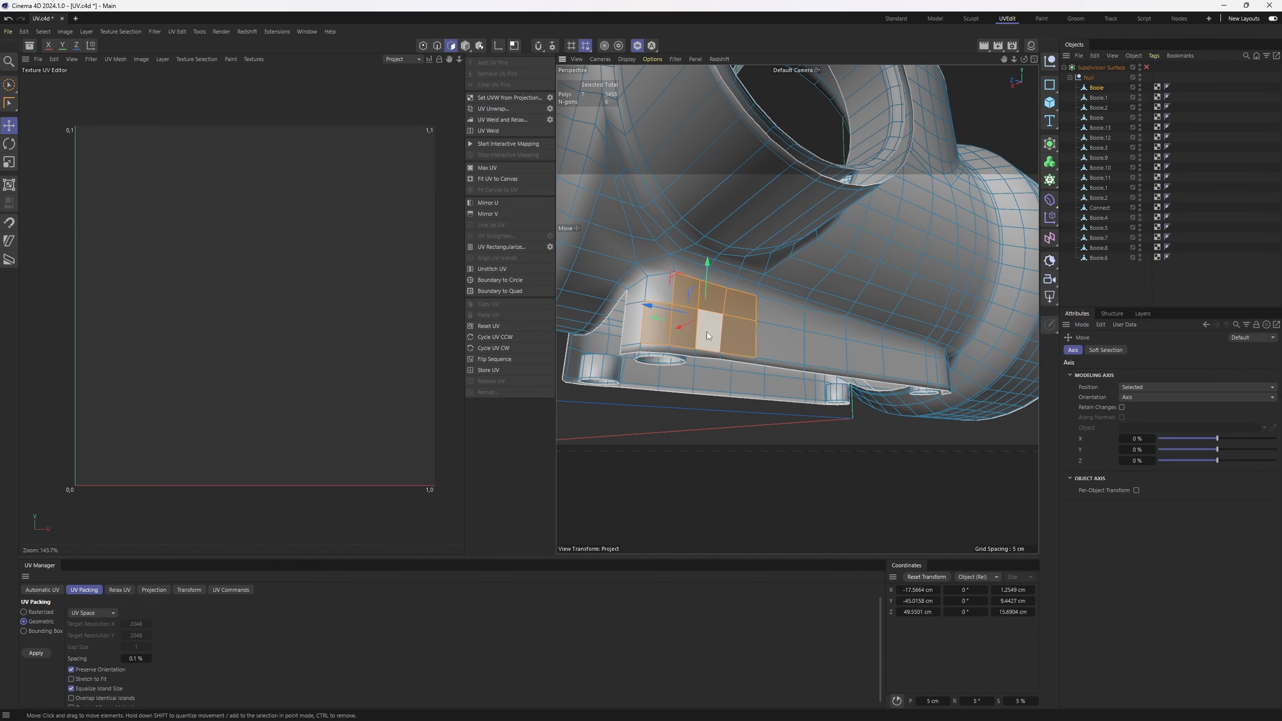
left_click_drag(707, 332, 660, 324, "alt")
right_click_drag(791, 349, 666, 299)
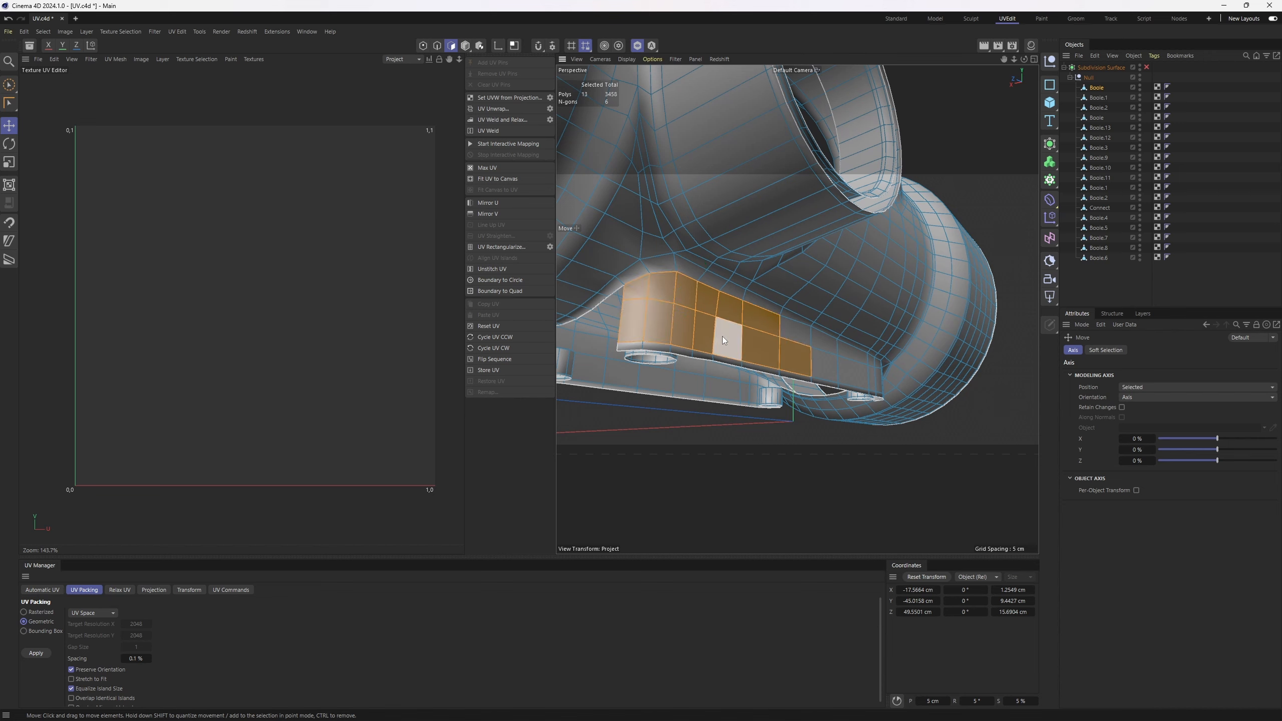
left_click_drag(824, 364, 804, 299, "alt")
key("u")
key("n")
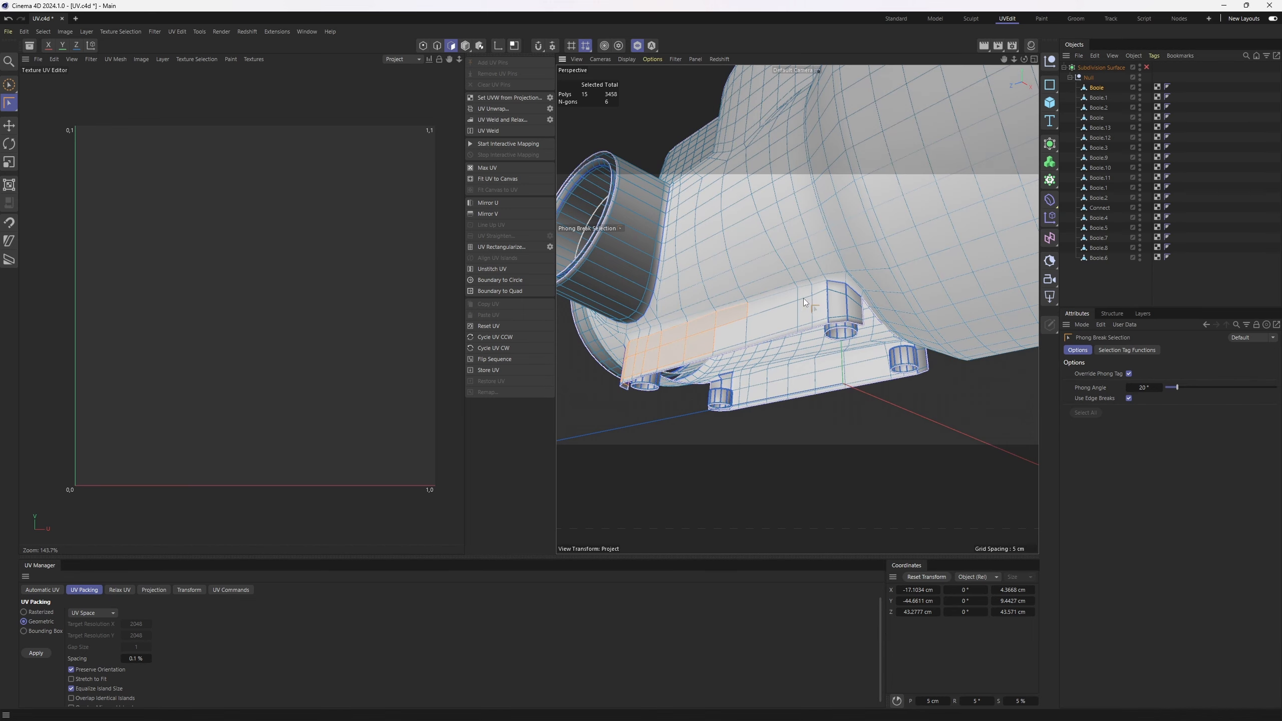
left_click_drag(717, 273, 786, 297, "alt")
Select the edge loop where the mounting base's outer side wall meets the body and fill-select the wall's polygons.
key("2")
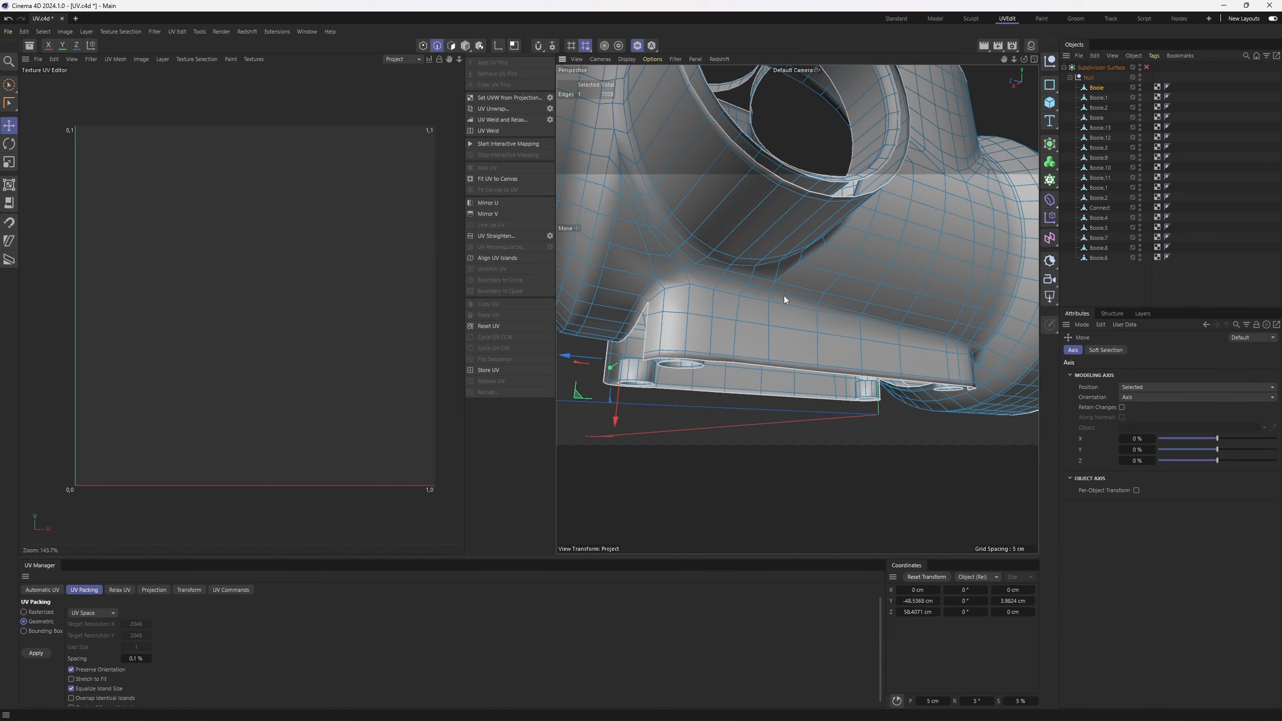
double_click(672, 286)
left_click_drag(673, 285, 627, 250, "alt")
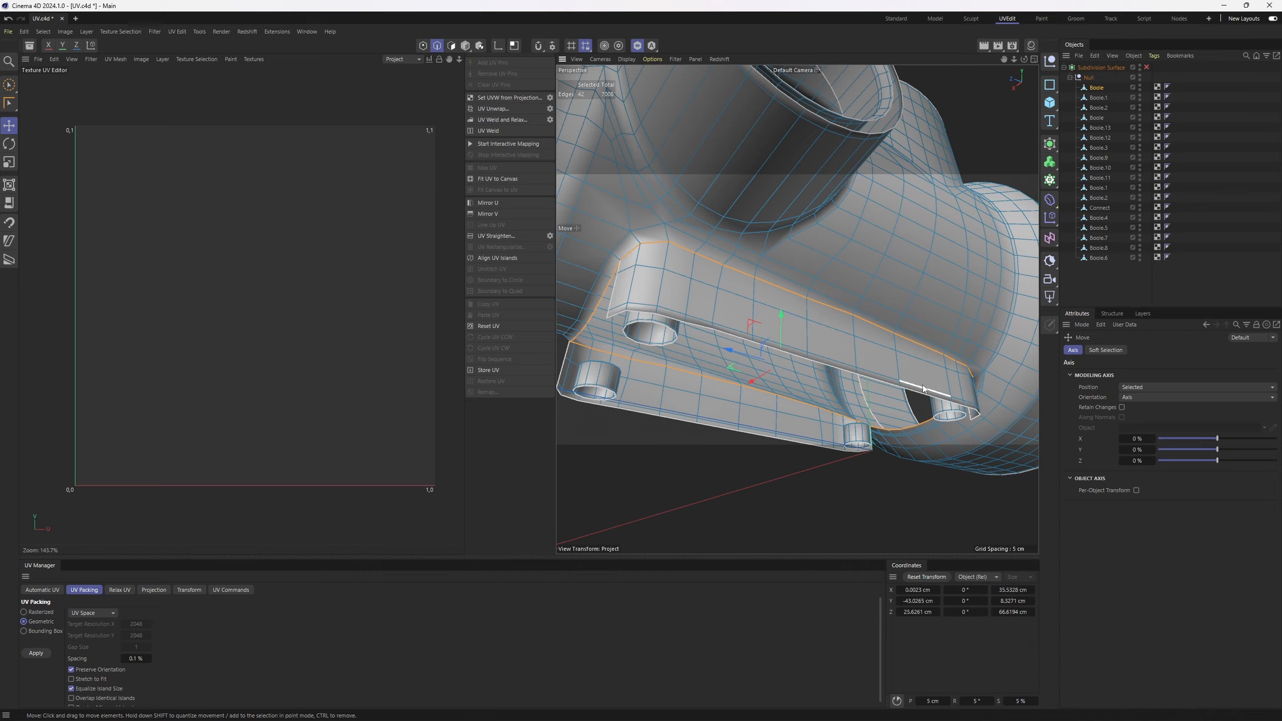
left_click_drag(924, 388, 832, 305, "alt")
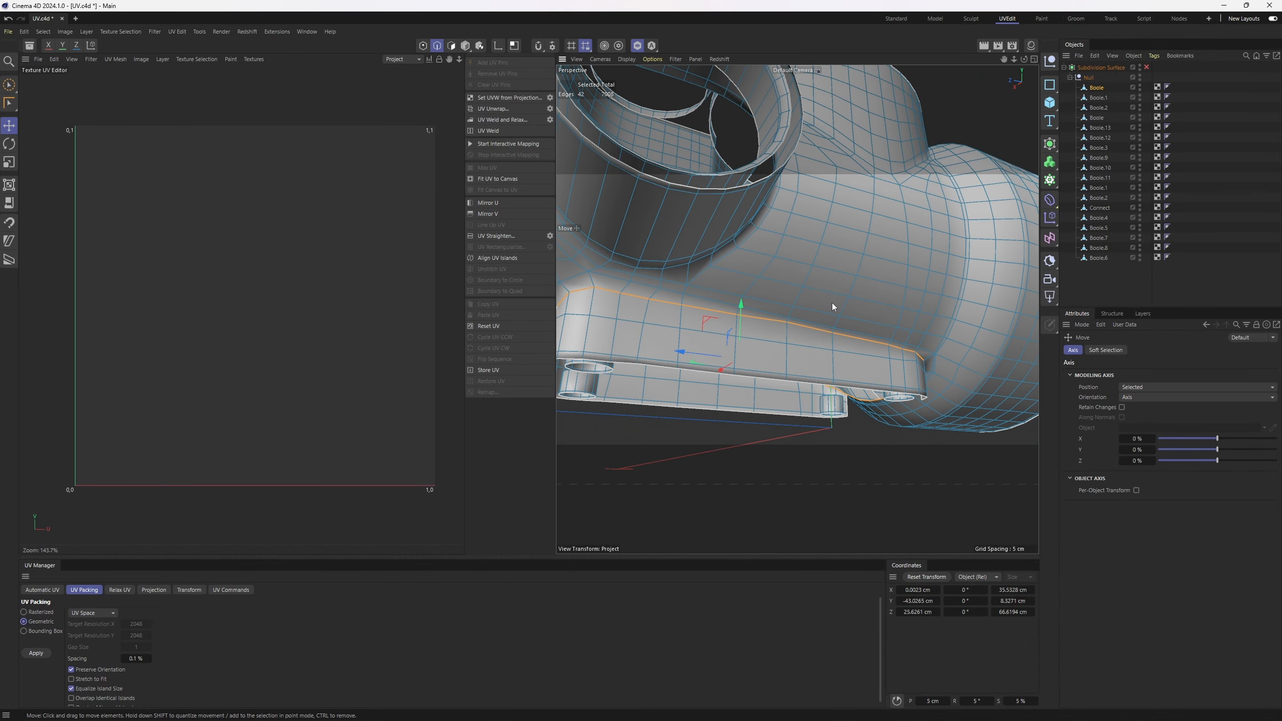
key("v")
mouse_move(858, 284)
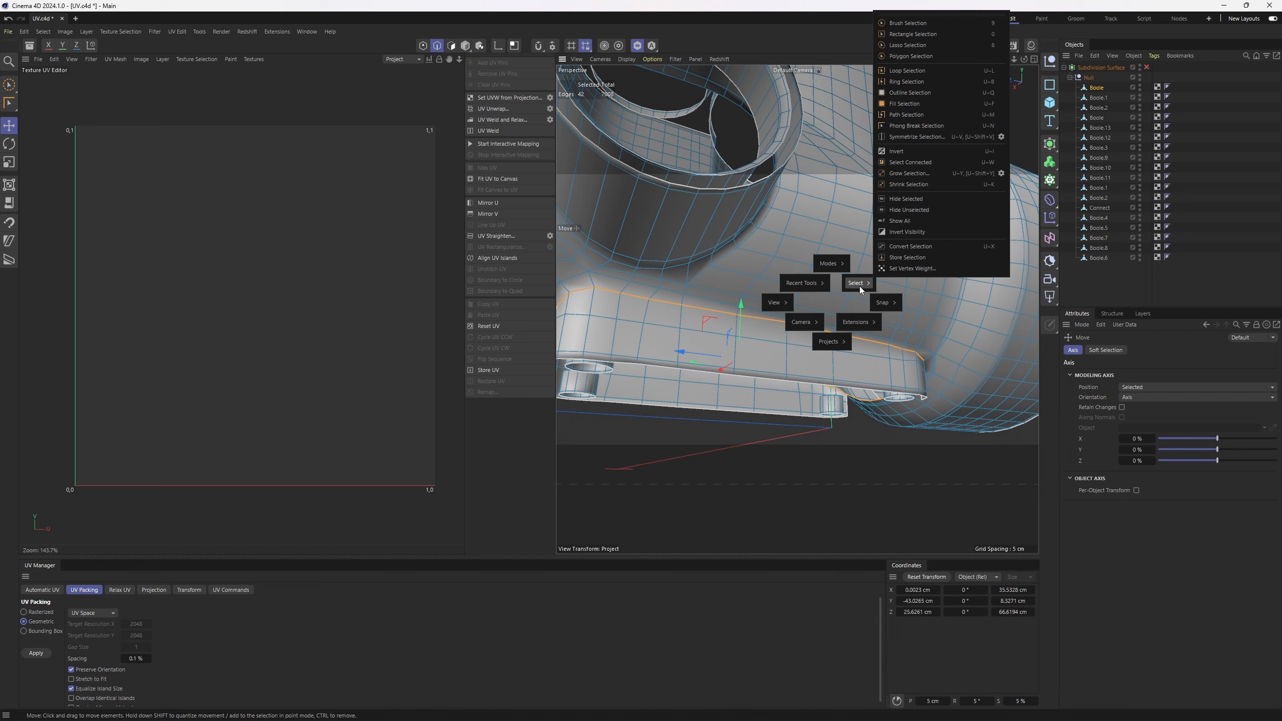
left_click(907, 105)
left_click_drag(808, 253, 790, 355, "alt")
left_click(785, 312)
Unwrap the selected outer side wall of the mounting base with UV Unwrap and hide its polygons.
scroll(778, 333, "down", 10)
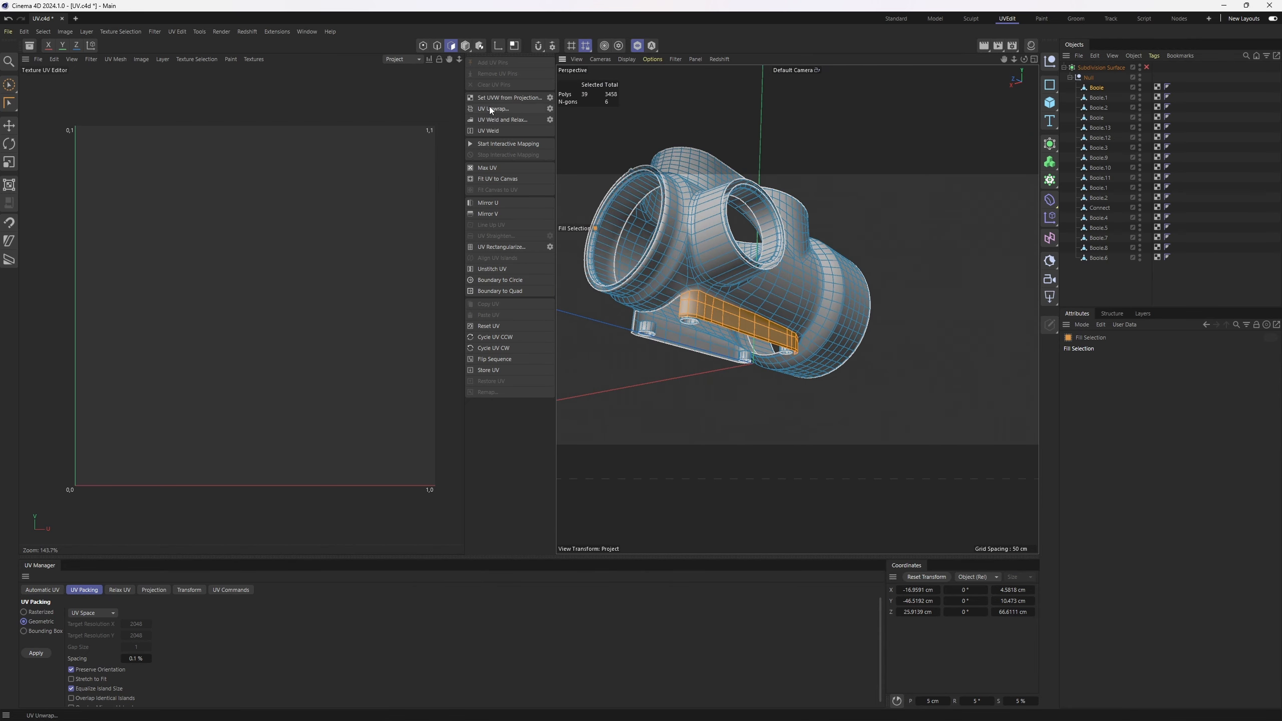
left_click(489, 108)
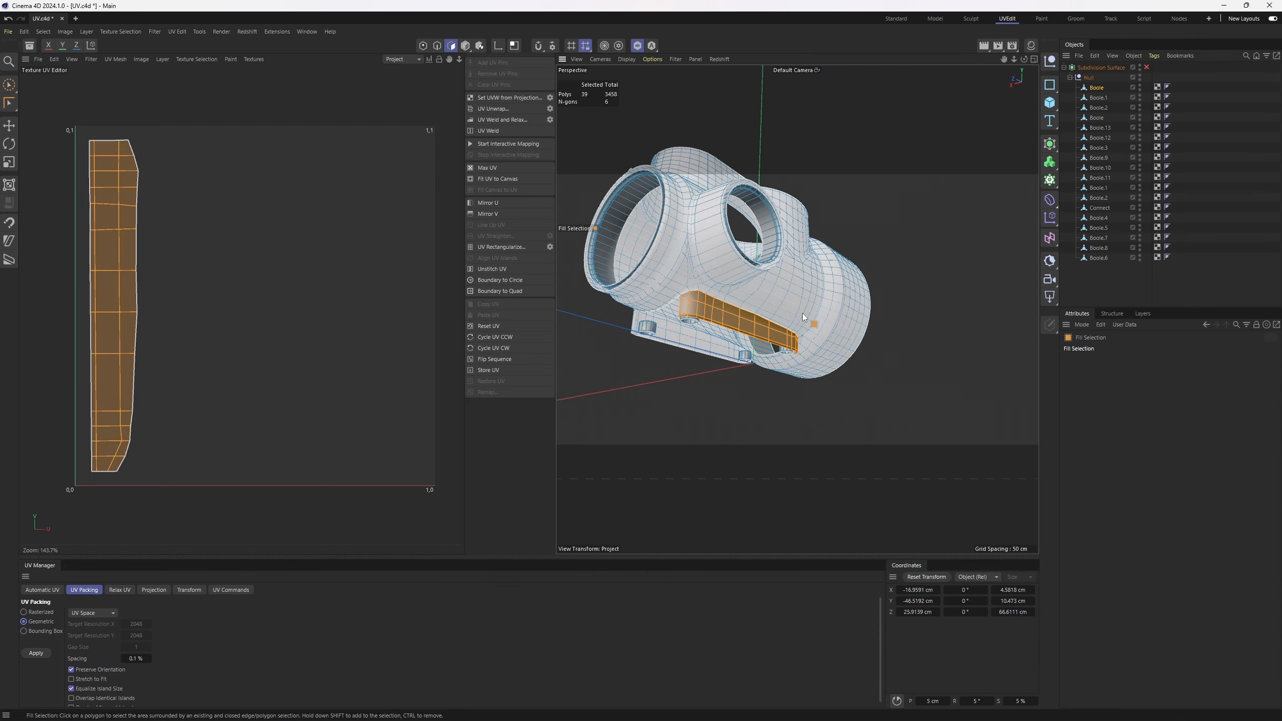
key("v")
mouse_move(813, 309)
left_click(878, 228)
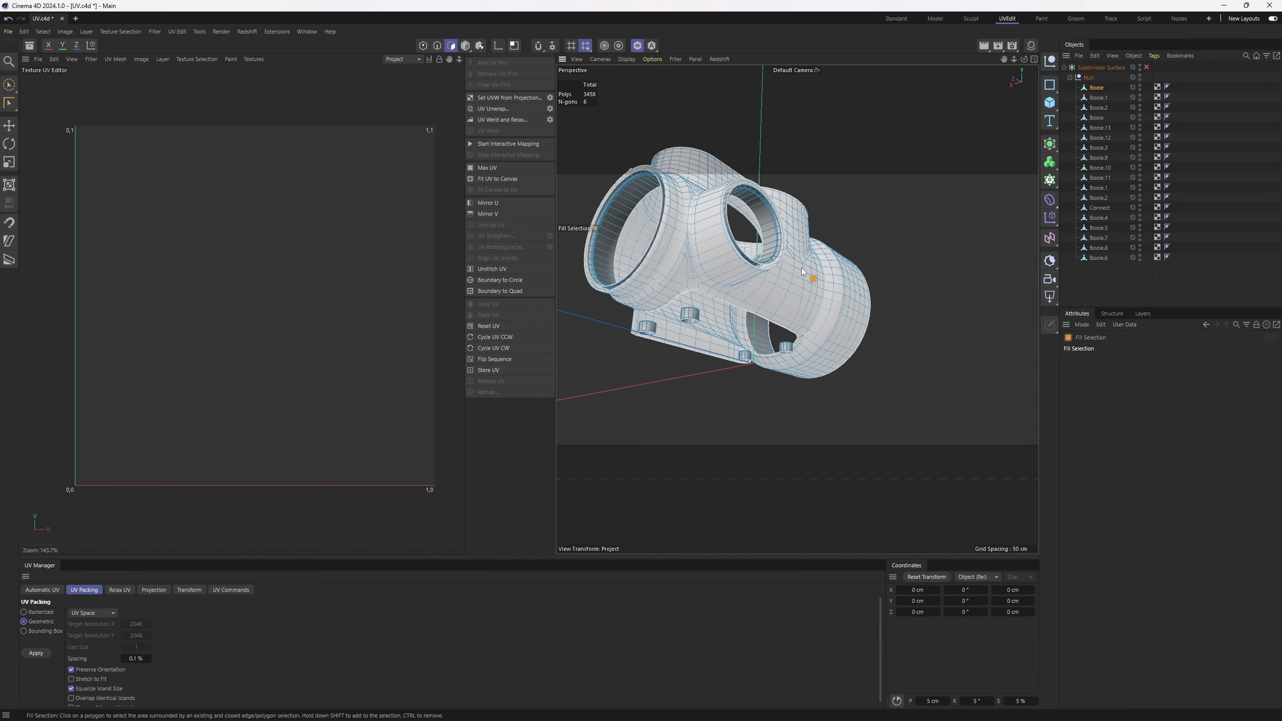
Fill-select the mounting base's opposite outer side wall, unwrap it with UV Unwrap and hide its polygons.
left_click_drag(802, 267, 574, 146, "alt")
scroll(812, 339, "up", 7)
key("Return")
key("u")
key("f")
left_click(802, 367)
left_click(495, 109)
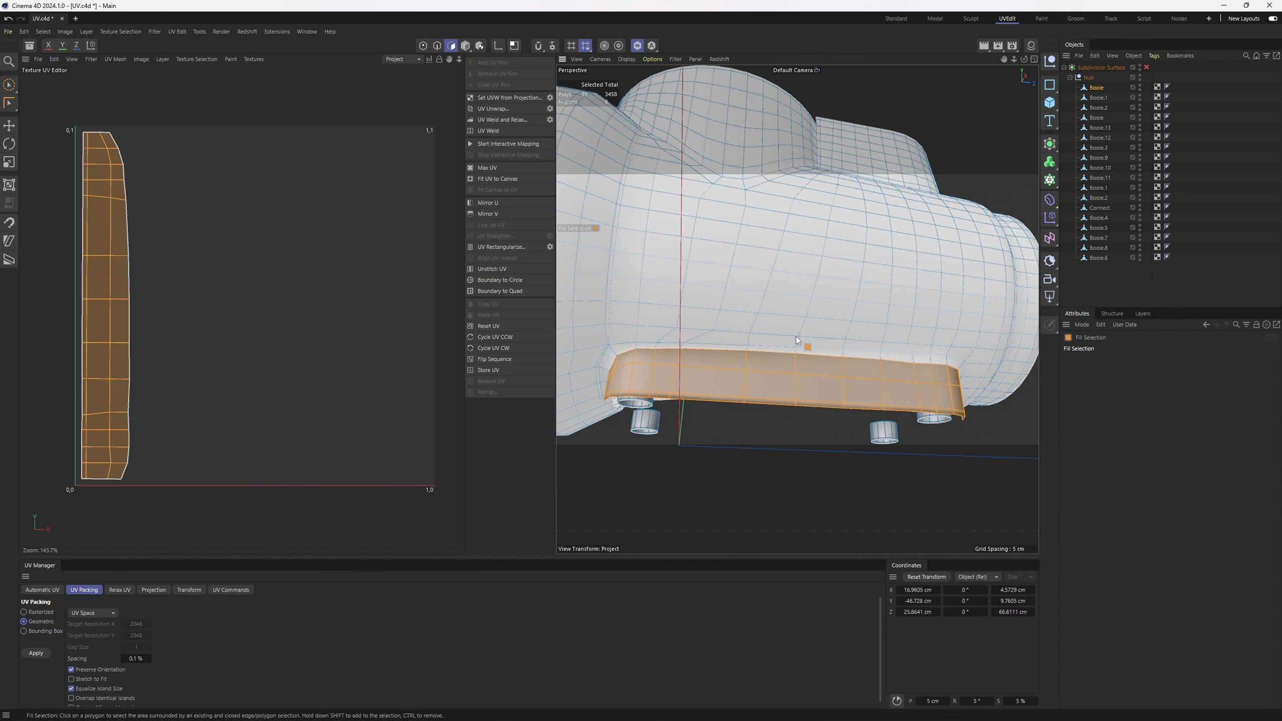
key("v")
mouse_move(820, 314)
left_click(884, 232)
Select the narrow arched strip beside the D-shaped top housing by phong breaks and unwrap it with UV Unwrap.
mouse_move(883, 228)
left_mouse_down("alt")
mouse_move(839, 302)
mouse_move(756, 318)
mouse_move(777, 293)
mouse_move(894, 252)
mouse_move(910, 271)
mouse_move(850, 277)
mouse_move(802, 255)
mouse_move(821, 267)
mouse_move(808, 273)
left_mouse_up("alt")
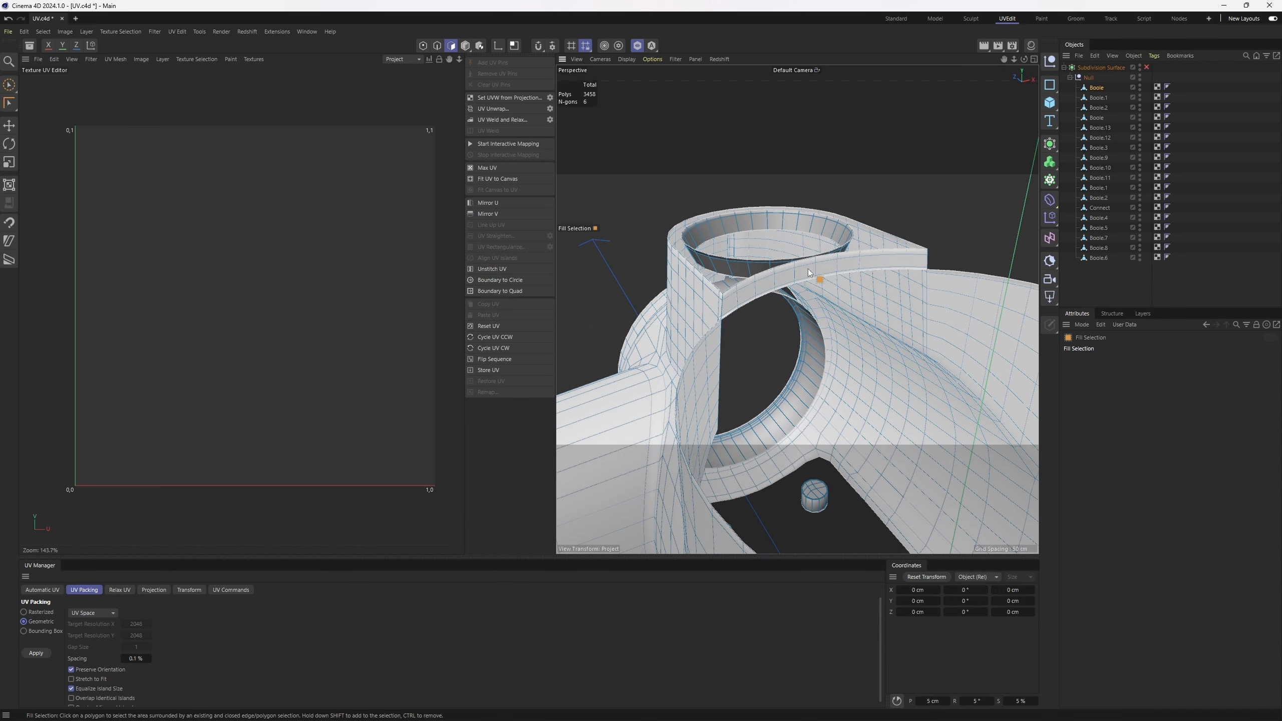
left_click(874, 263)
key("e")
key("v")
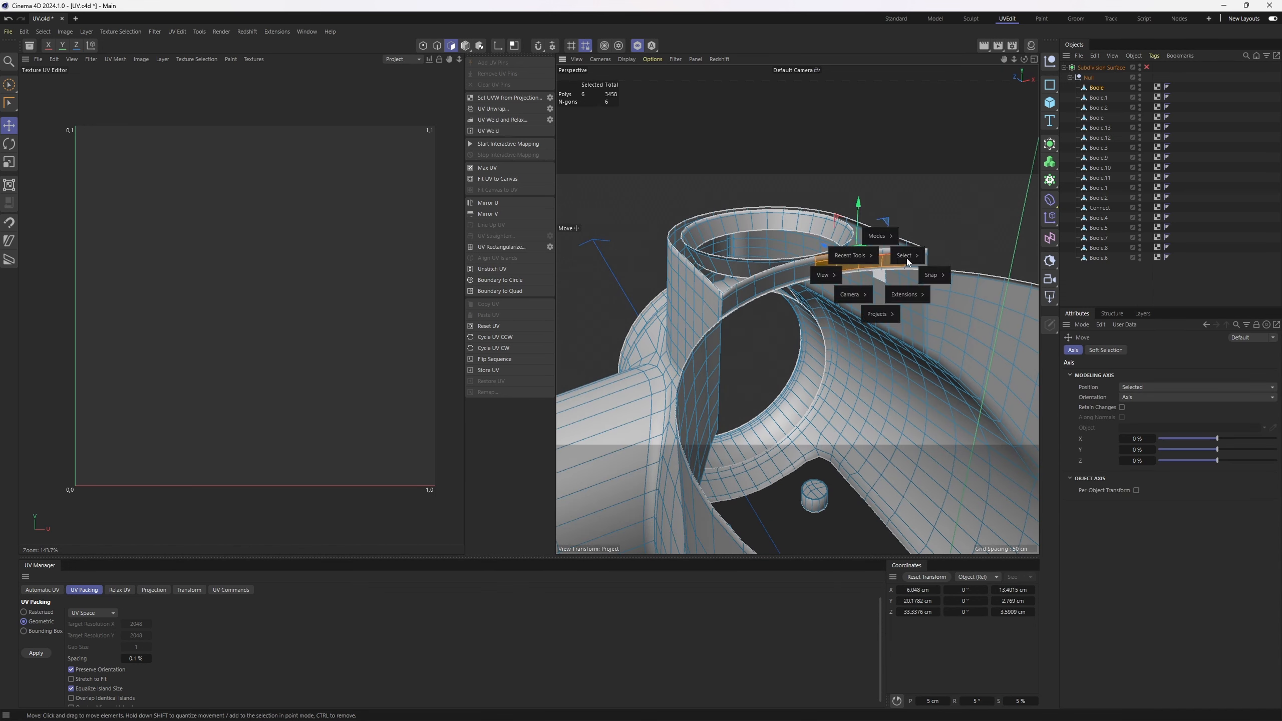
mouse_move(906, 255)
left_click(815, 377)
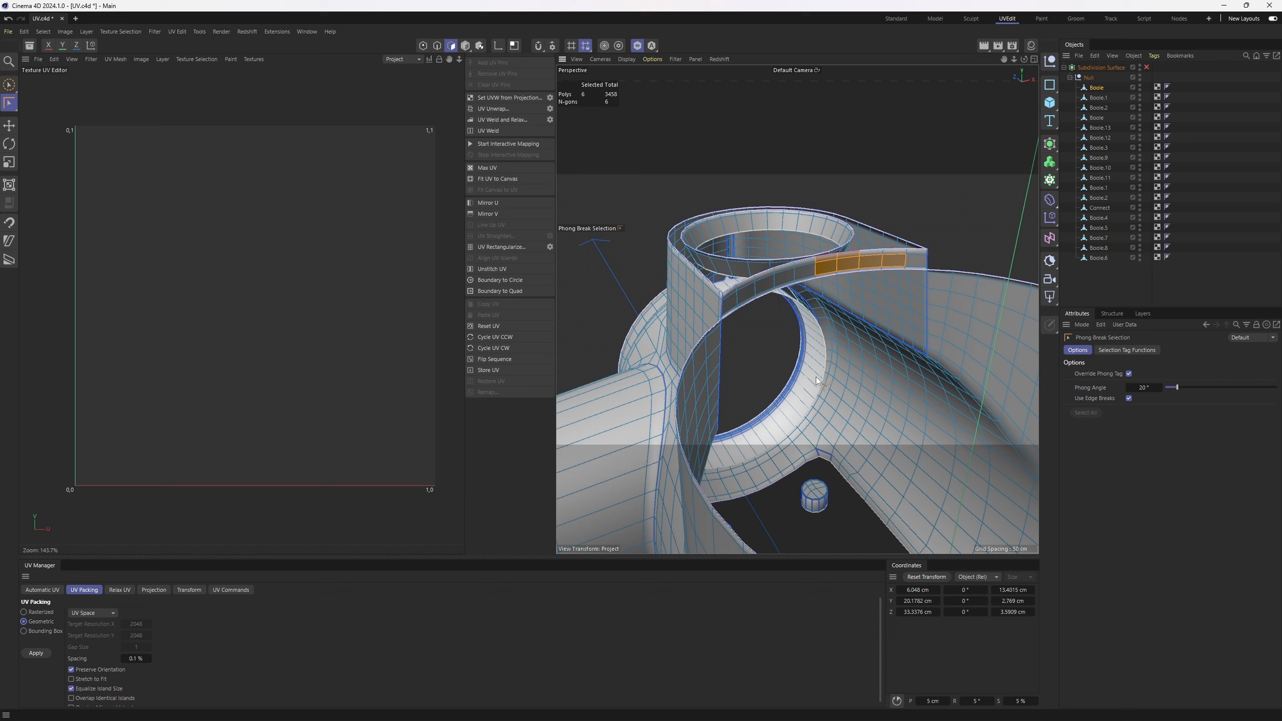
left_click(823, 271)
left_click_drag(850, 281, 818, 323, "alt")
left_click(491, 108)
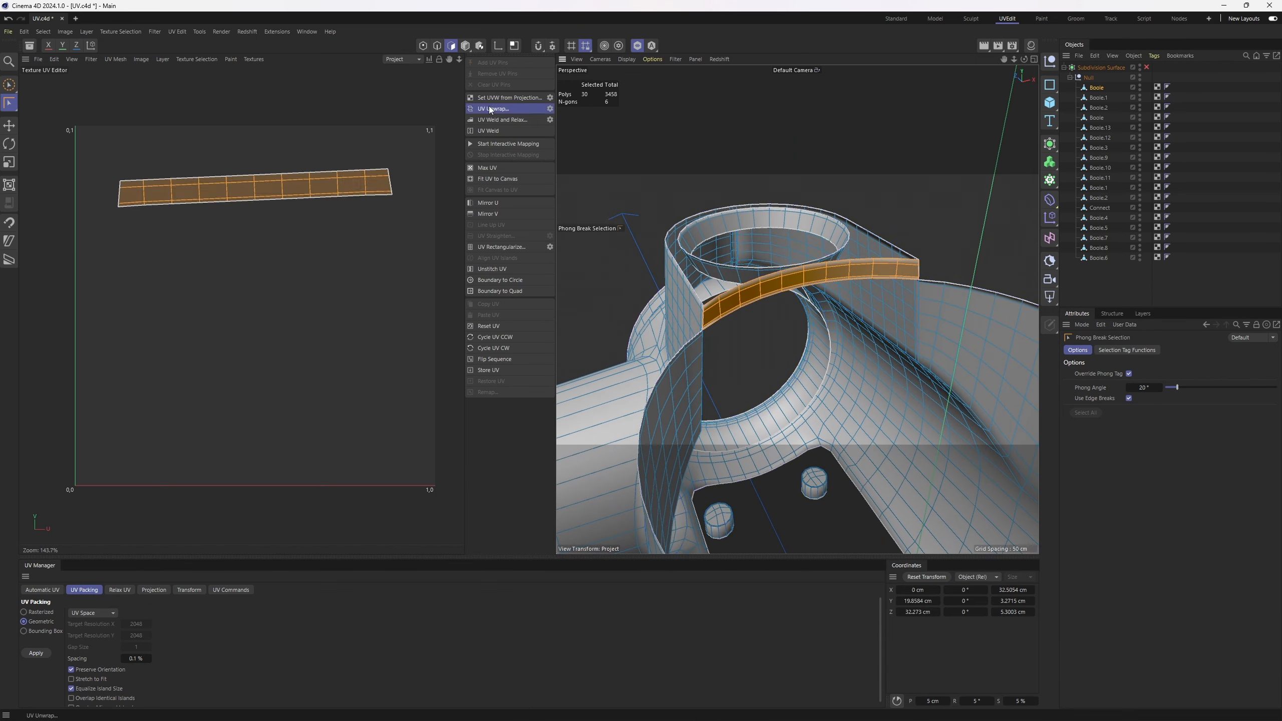
Align the arched strip's UV island to one of its lengthwise edges and hide the strip's polygons.
scroll(284, 180, "up", 2)
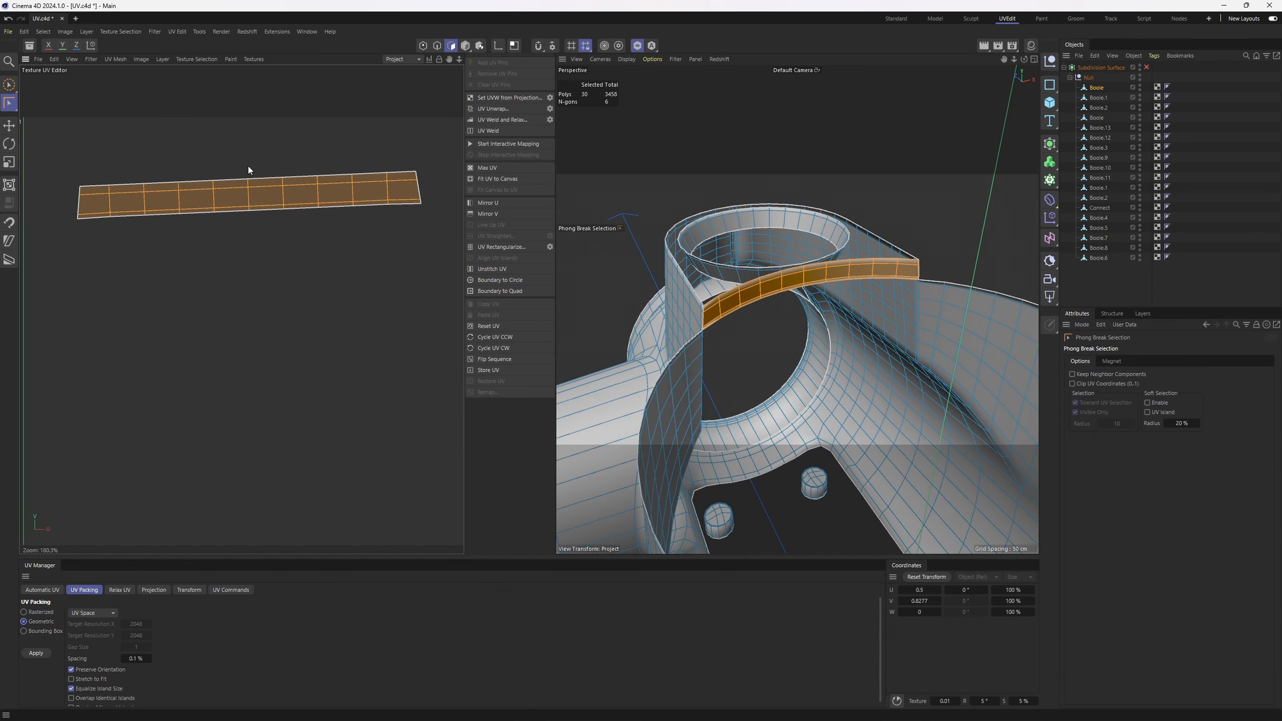
key("Return")
key("Return")
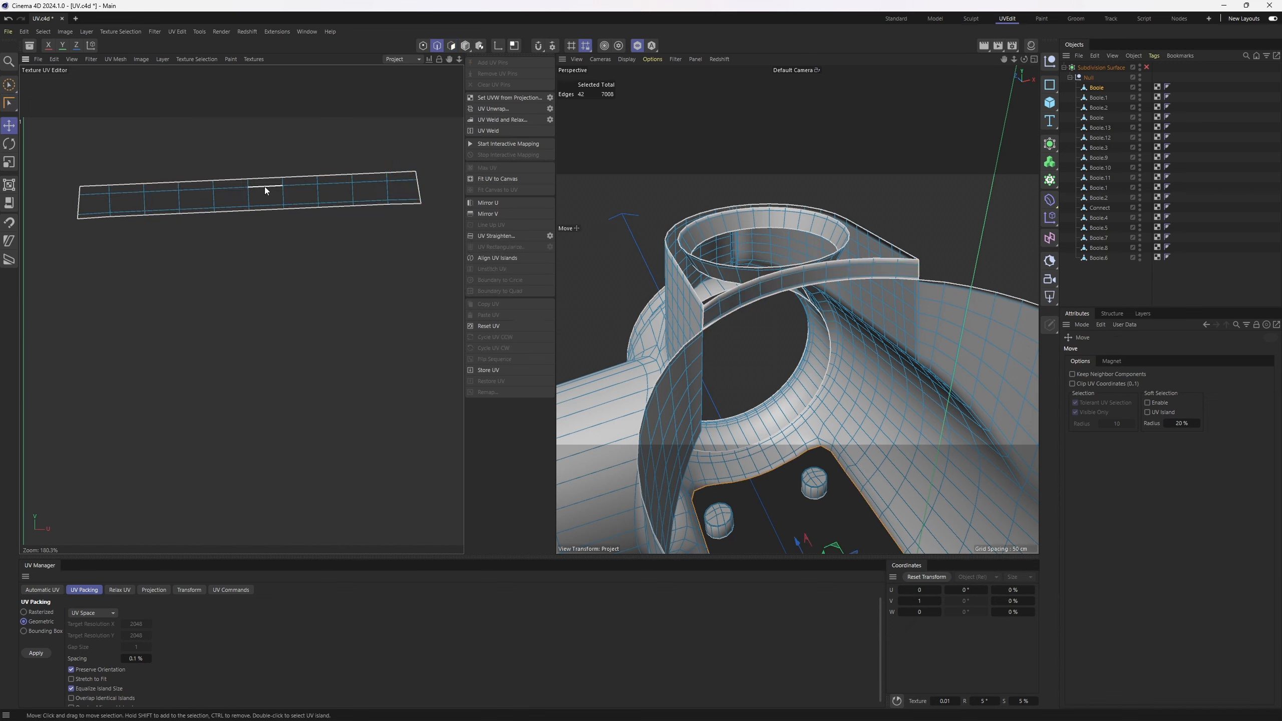
left_click(266, 188)
left_click(498, 258)
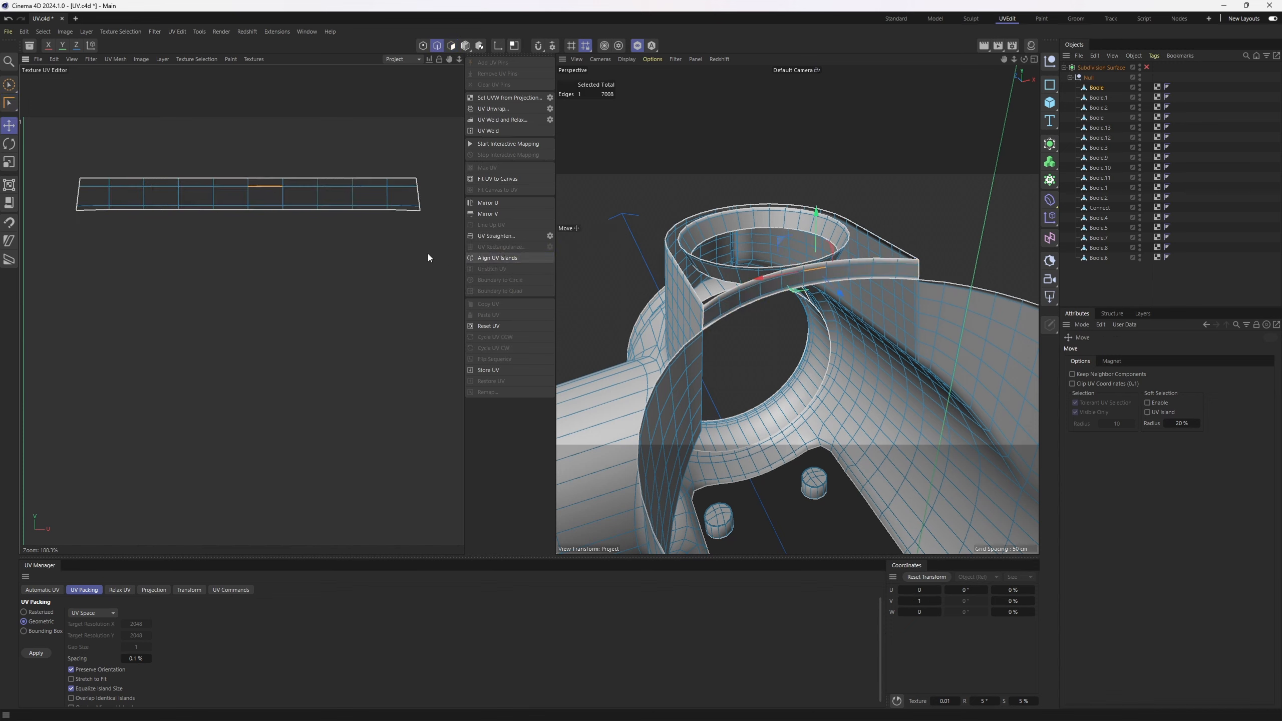
key("Return")
key("v")
mouse_move(841, 264)
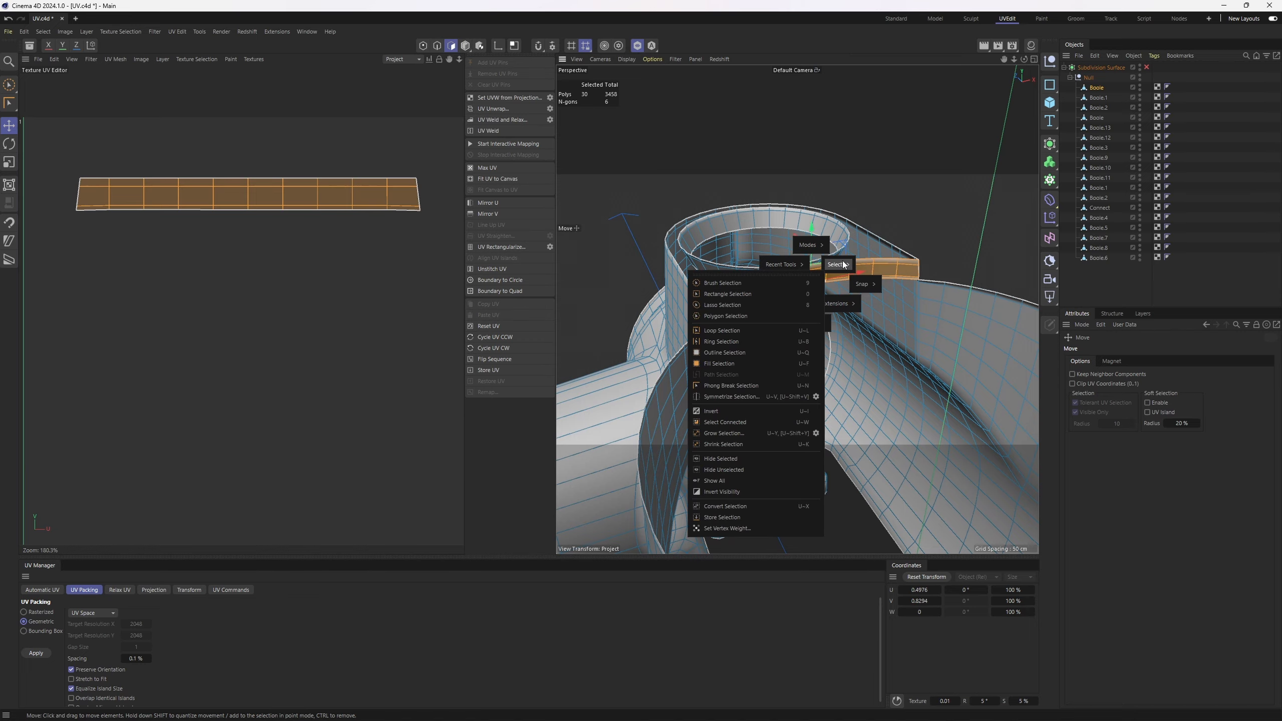
left_click(731, 458)
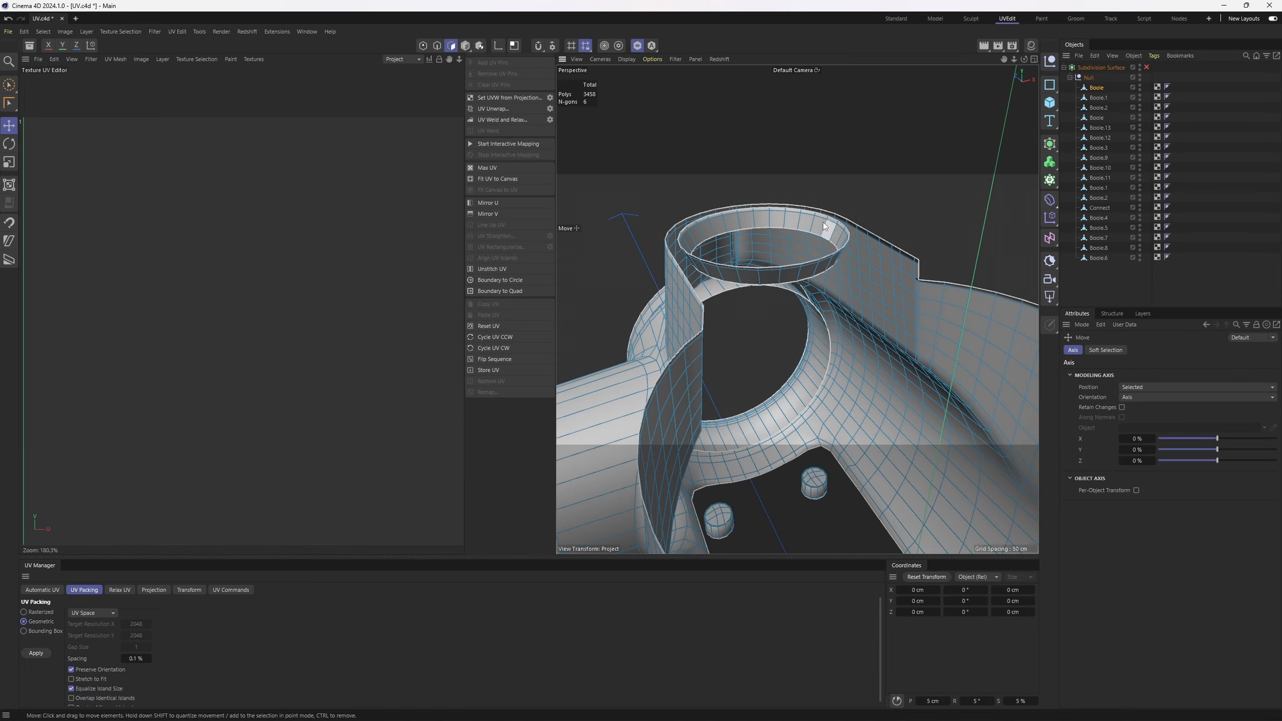
Select the wide inner band inside the large round opening with Phong Break Selection.
left_click_drag(824, 223, 797, 347, "alt")
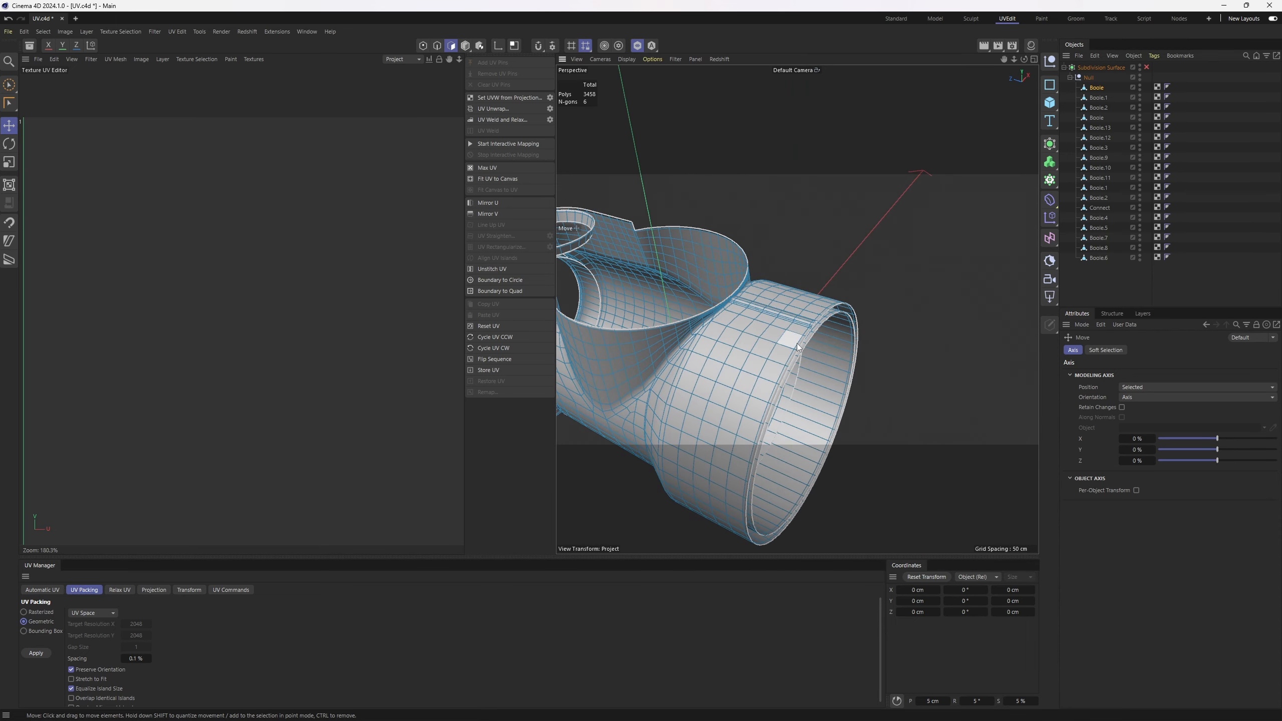
scroll(797, 346, "down", 3)
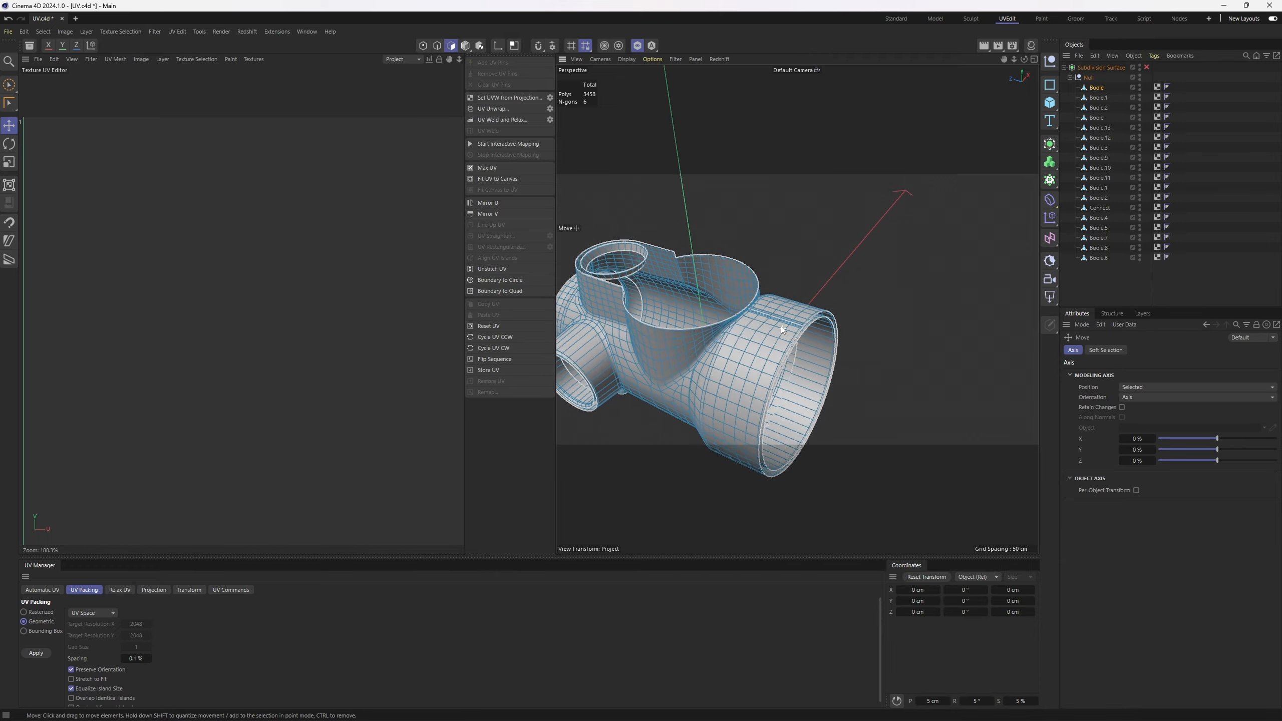
left_click_drag(797, 347, 860, 289, "alt")
scroll(802, 324, "up", 2)
scroll(855, 275, "up", 5)
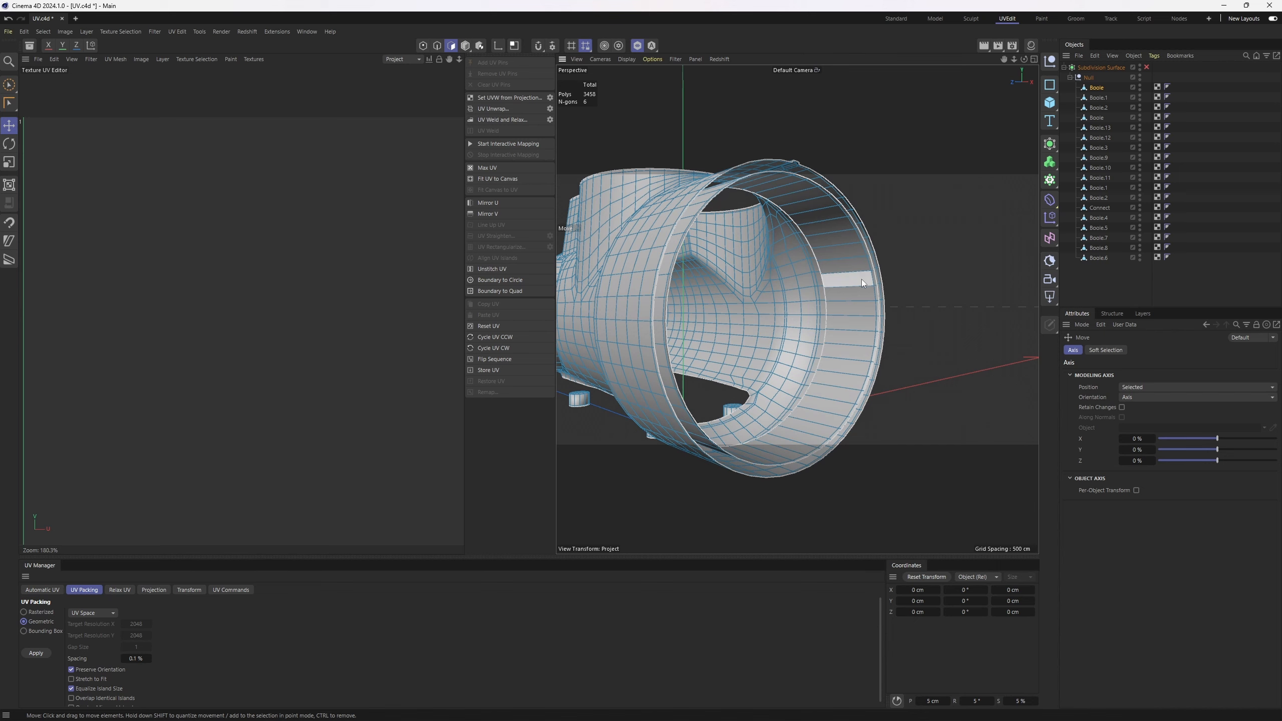
key("u")
key("n")
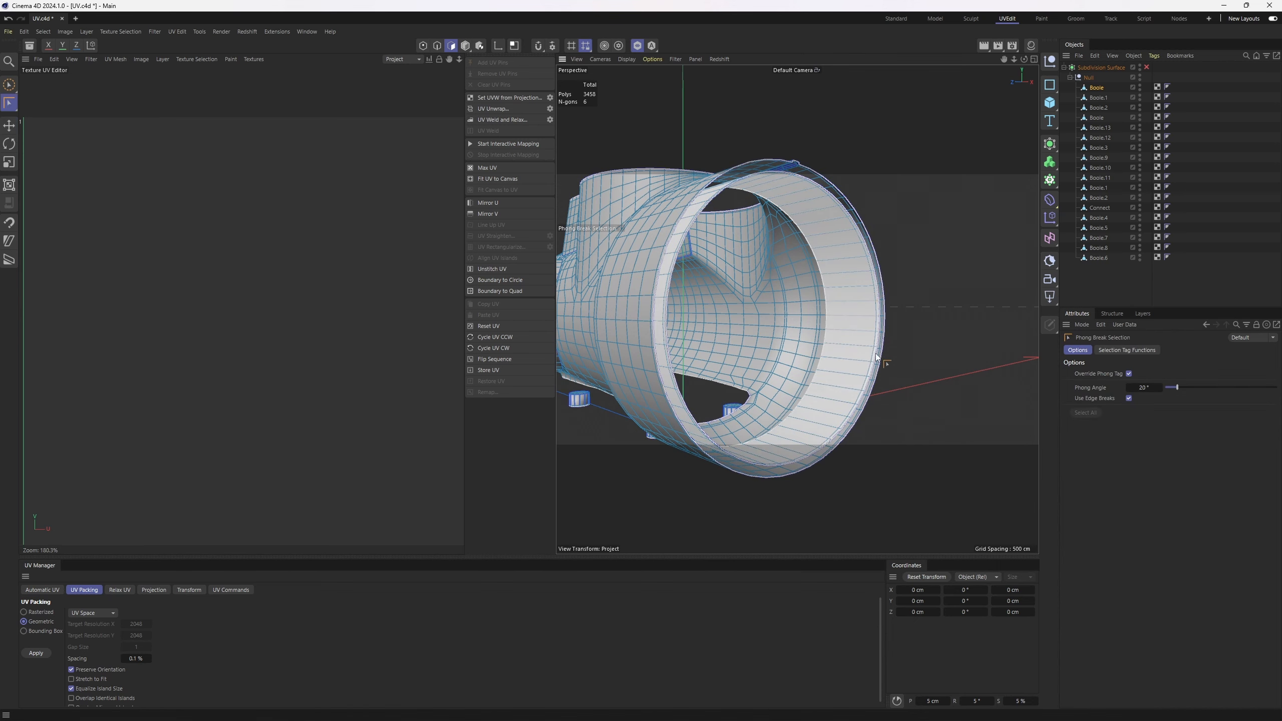
left_click(851, 284)
Select the two edges running across the inner band at its topmost point as the seam.
left_click_drag(875, 342, 858, 307, "alt")
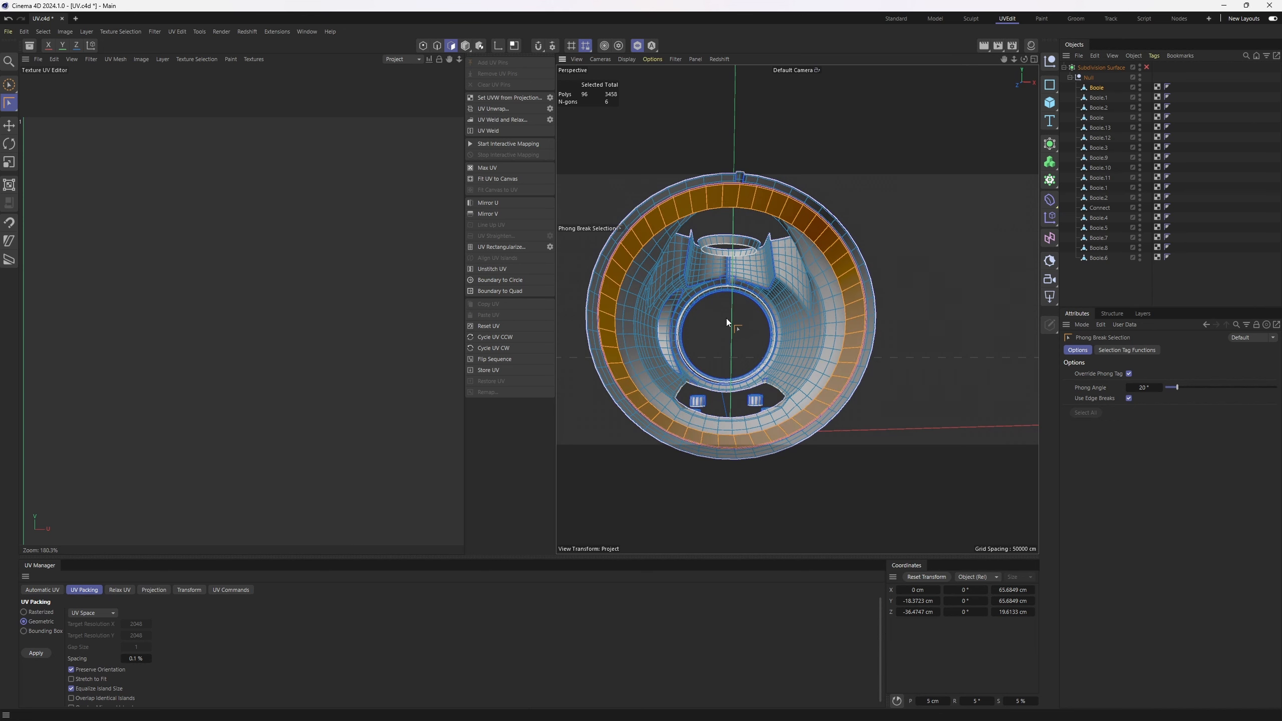
left_click_drag(727, 249, 833, 339, "alt")
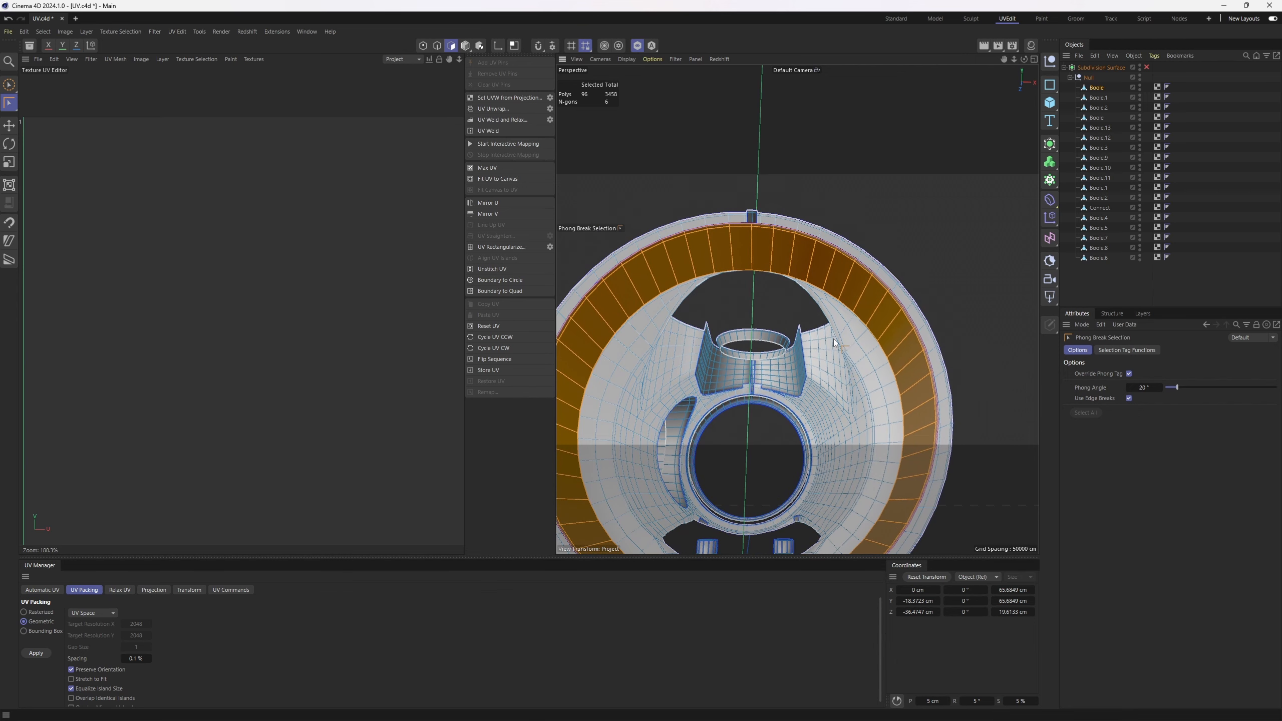
key("Return")
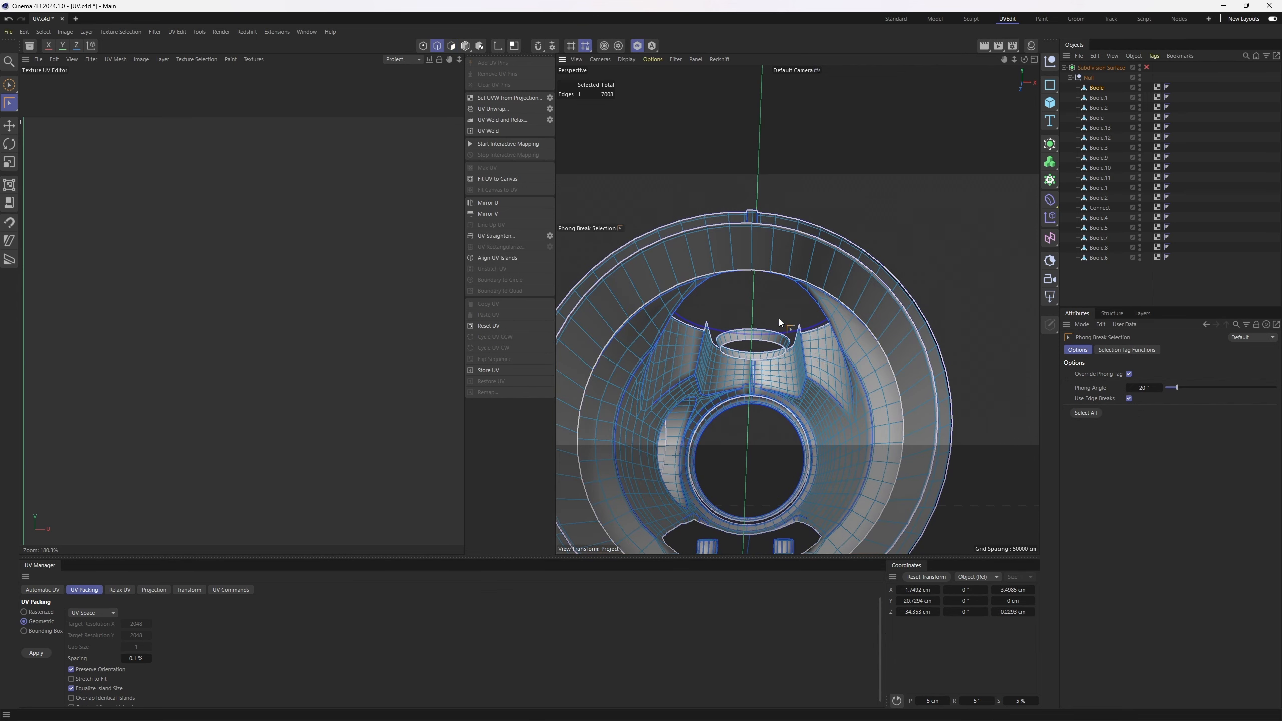
key("e")
scroll(795, 247, "up", 3)
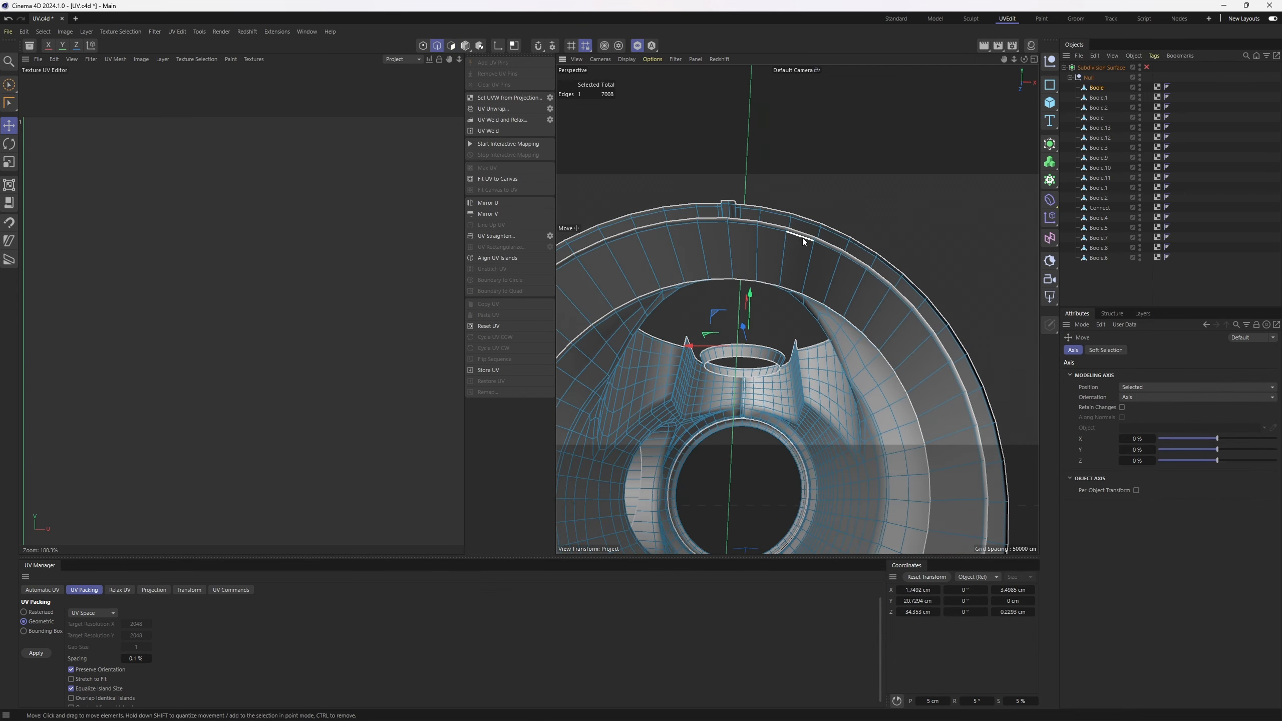
left_click(716, 249)
scroll(712, 221, "up", 5)
left_click(735, 219, "shift")
scroll(767, 261, "down", 5)
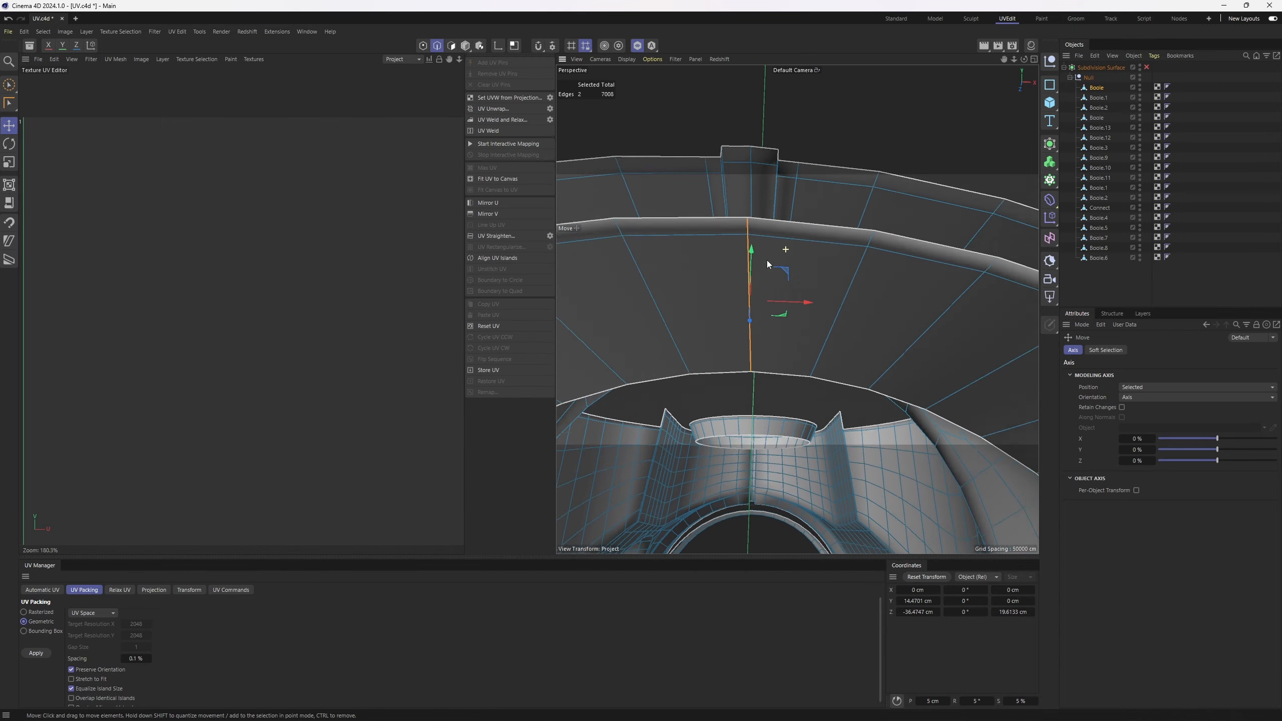
Unwrap the inner band along the seam using UV Unwrap with Restrict to Polygon Selection enabled and hide its polygons.
left_click_drag(752, 276, 763, 213, "alt")
scroll(712, 337, "down", 5)
scroll(843, 244, "up", 5)
scroll(850, 269, "up", 4)
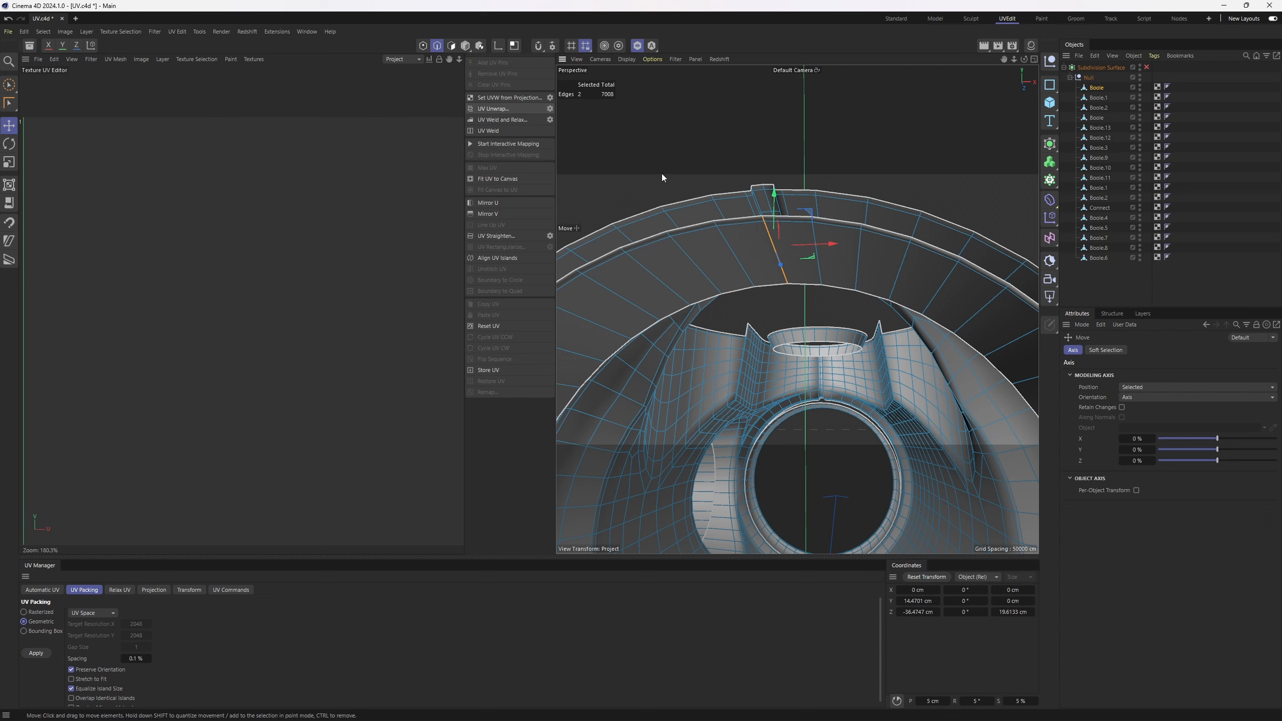
left_click(550, 110)
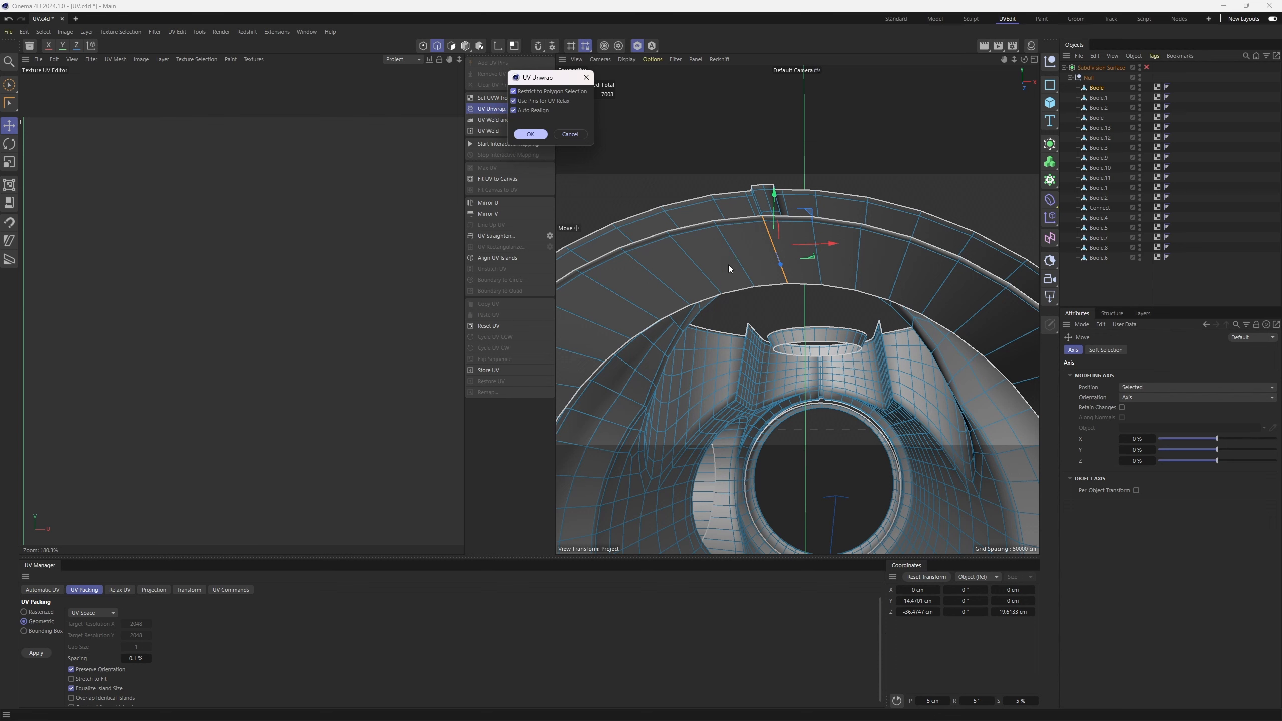
left_click(530, 134)
double_click(318, 248)
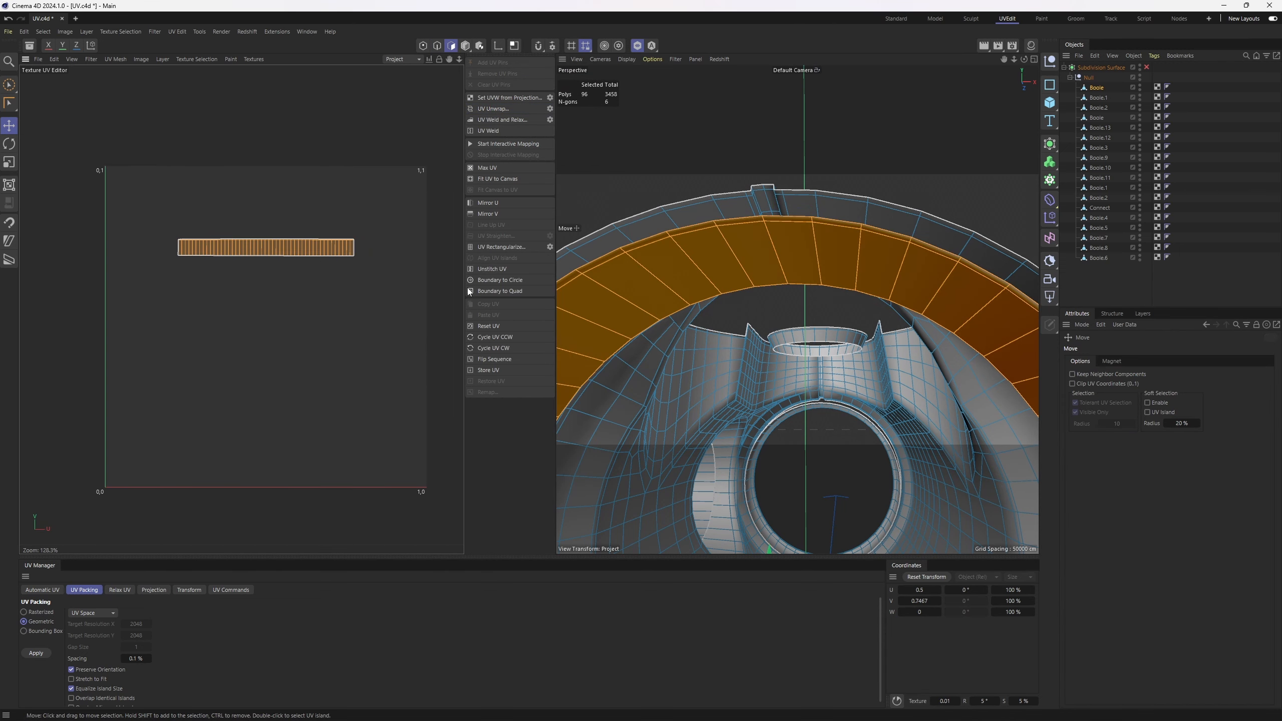
key("v")
mouse_move(837, 282)
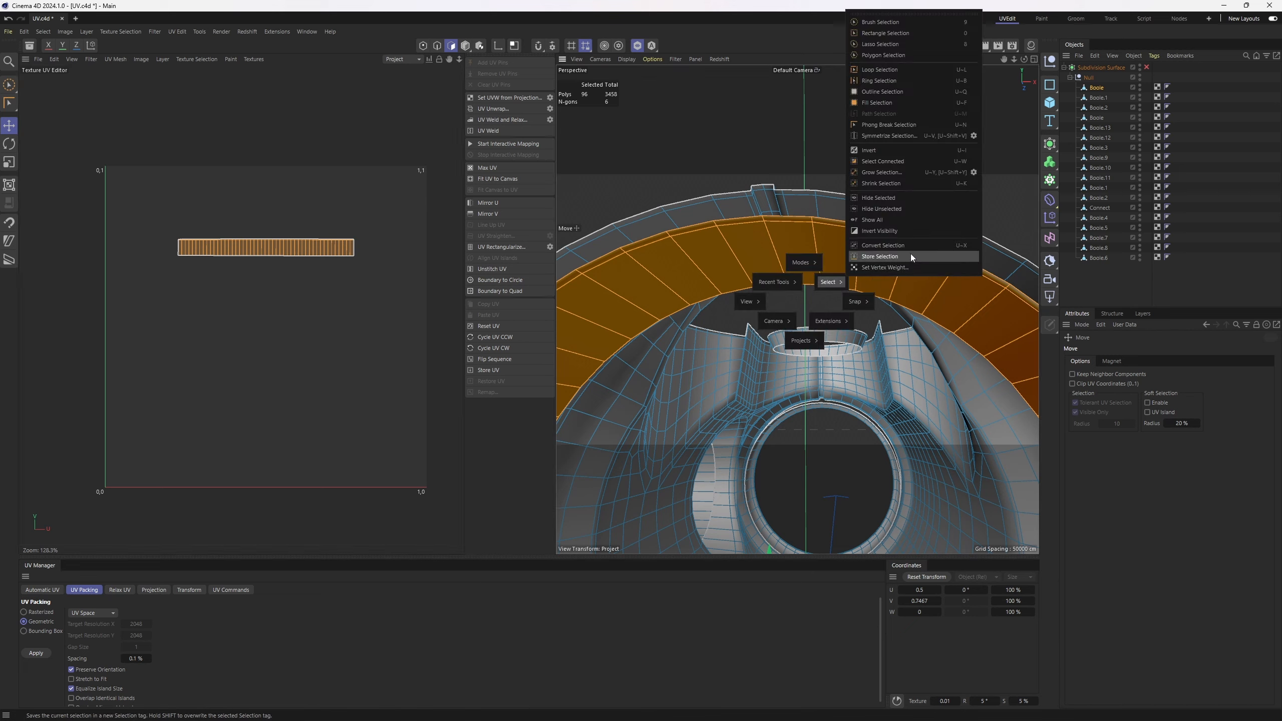
left_click(896, 198)
Select the edges along the D-shaped top housing's vertical end corner and the base of its outer side wall.
scroll(866, 209, "down", 5)
left_click_drag(844, 221, 846, 285, "alt")
key("Return")
scroll(829, 232, "up", 5)
mouse_move(830, 232)
left_mouse_down("alt")
mouse_move(795, 309)
mouse_move(805, 236)
left_mouse_up("alt")
scroll(802, 271, "down", 4)
key("Return")
key("Return")
scroll(907, 245, "up", 4)
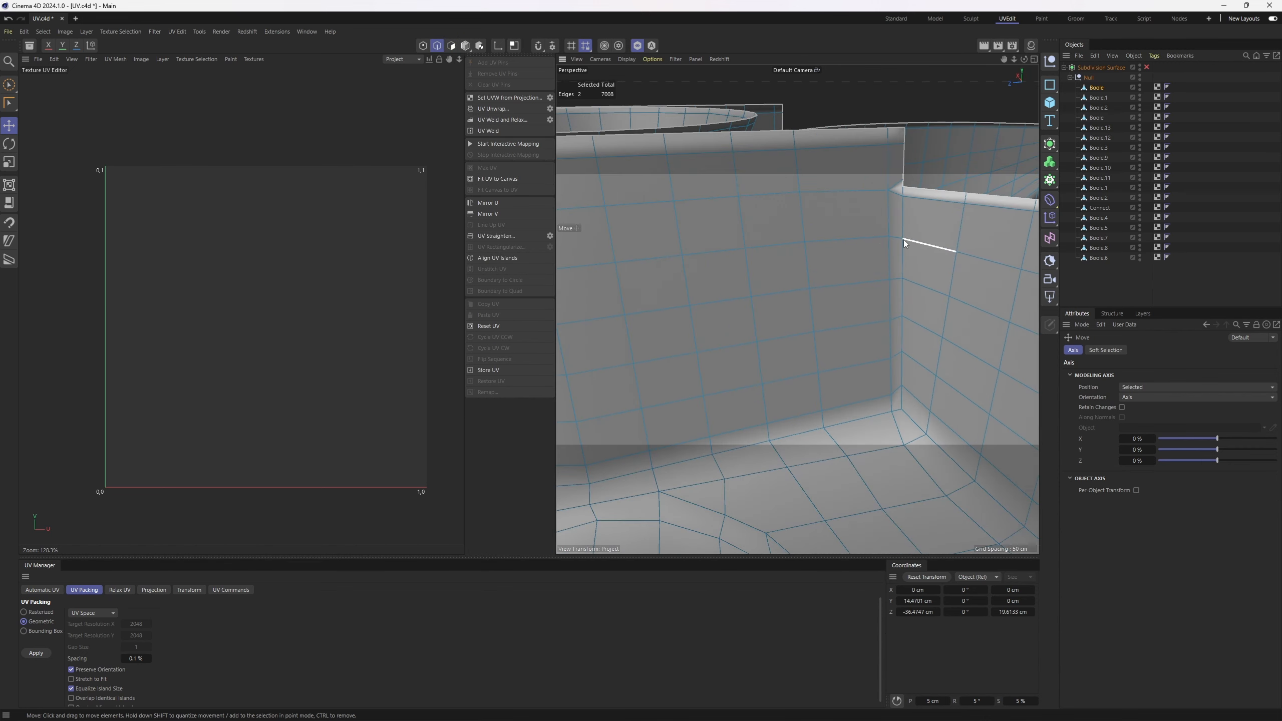
double_click(904, 231)
left_click_drag(912, 250, 851, 363, "alt")
scroll(857, 278, "up", 3)
left_click(865, 321, "shift")
double_click(865, 320, "shift")
Add the edges running around the narrow vertical rib on the housing's outer wall to the selection.
scroll(858, 318, "down", 5)
scroll(824, 329, "up", 2)
scroll(852, 364, "up", 2)
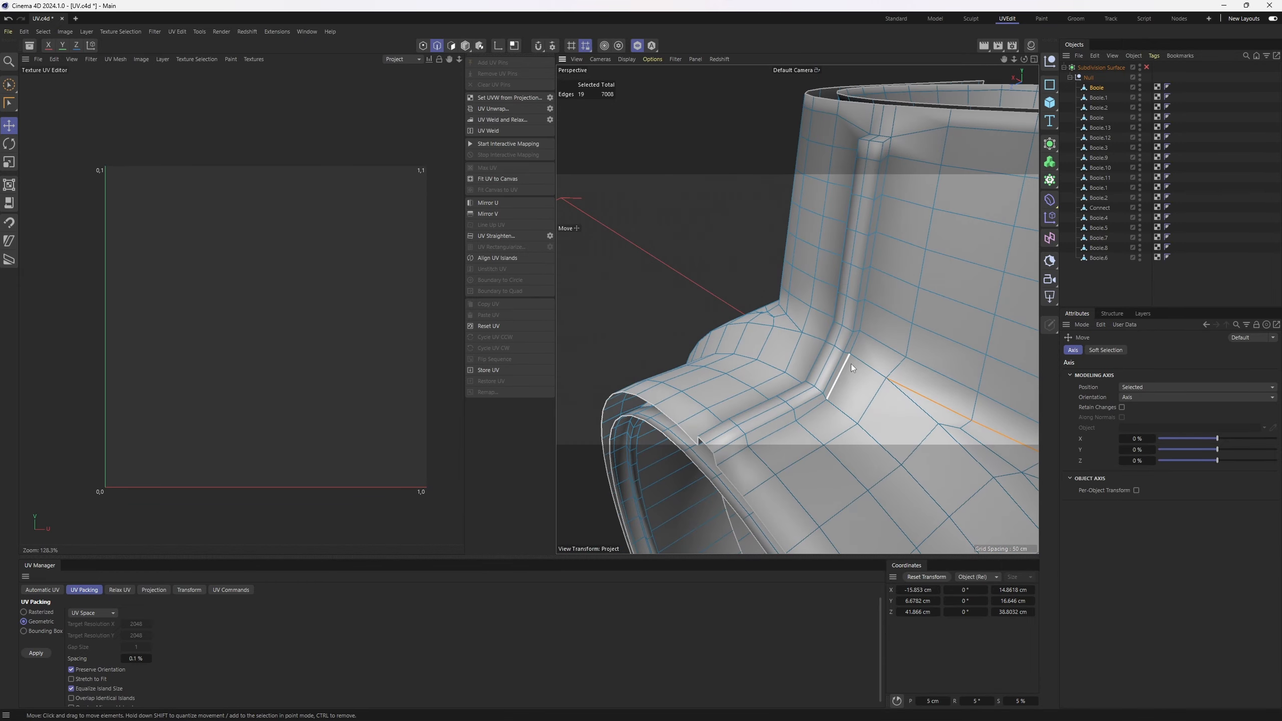
double_click(854, 351, "shift")
scroll(853, 348, "down", 3)
left_click_drag(828, 283, 808, 333, "alt")
scroll(869, 248, "up", 4)
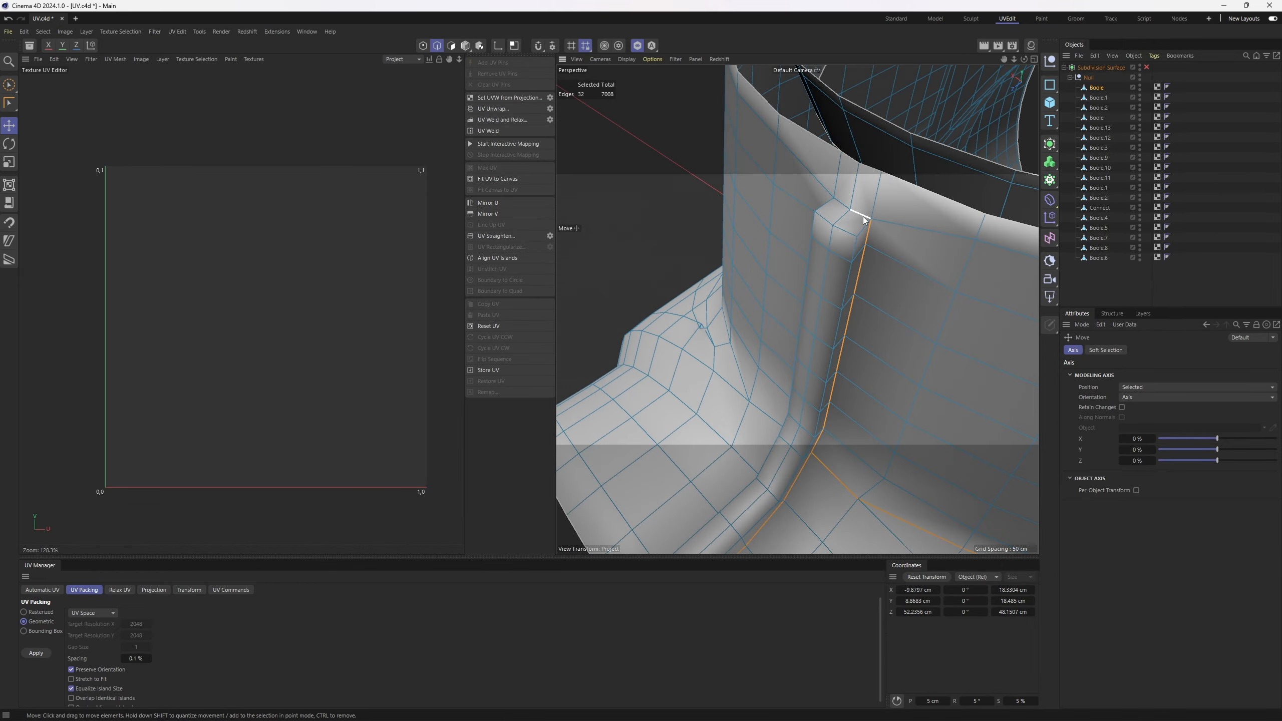
left_click(863, 221, "shift")
left_click_drag(863, 221, 933, 213, "alt")
double_click(811, 249, "shift")
Complete the outline of the housing's outer wall by adding the edges along the base and vertical end beyond the rib.
scroll(828, 288, "down", 3)
scroll(876, 357, "up", 3)
left_click_drag(840, 313, 689, 299, "alt")
left_click(879, 349, "shift")
left_click(903, 339, "shift")
scroll(896, 339, "down", 3)
double_click(857, 353, "shift")
scroll(781, 295, "up", 3)
double_click(791, 320, "shift")
scroll(803, 308, "down", 5)
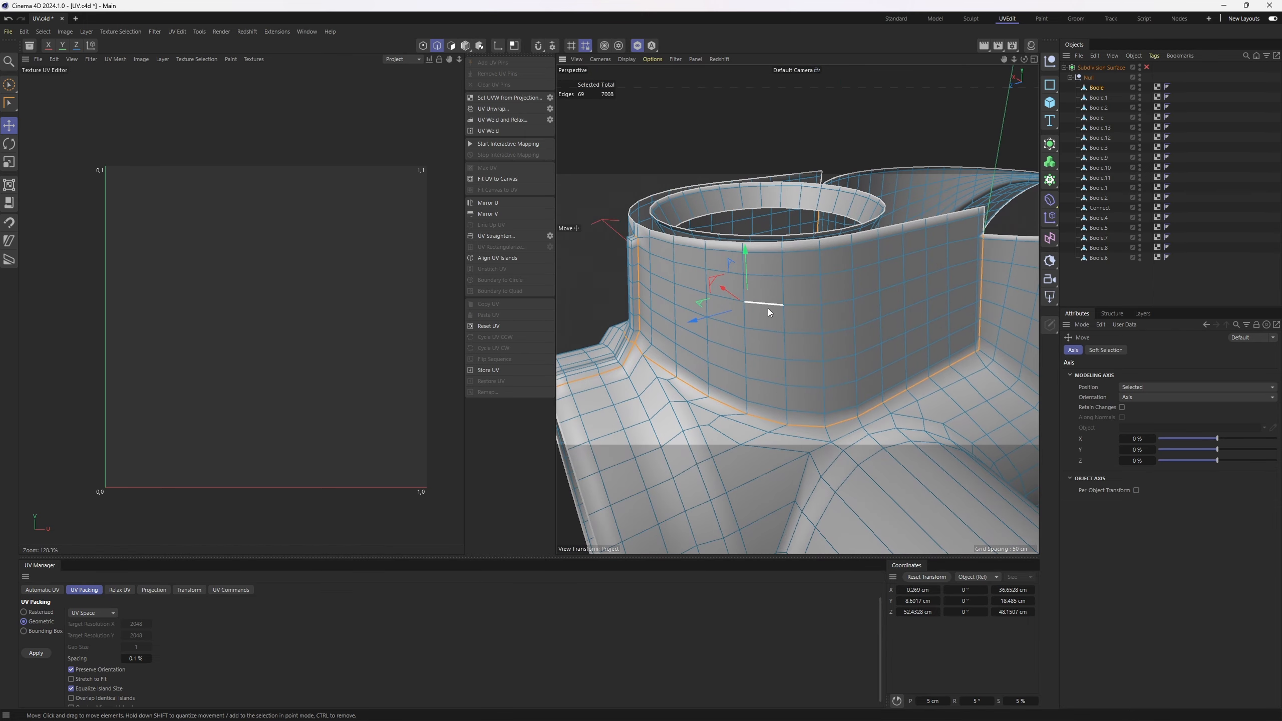
Try to fill-select the housing's outer wall within the outline and inspect the outline edges around the rib.
key("u")
key("f")
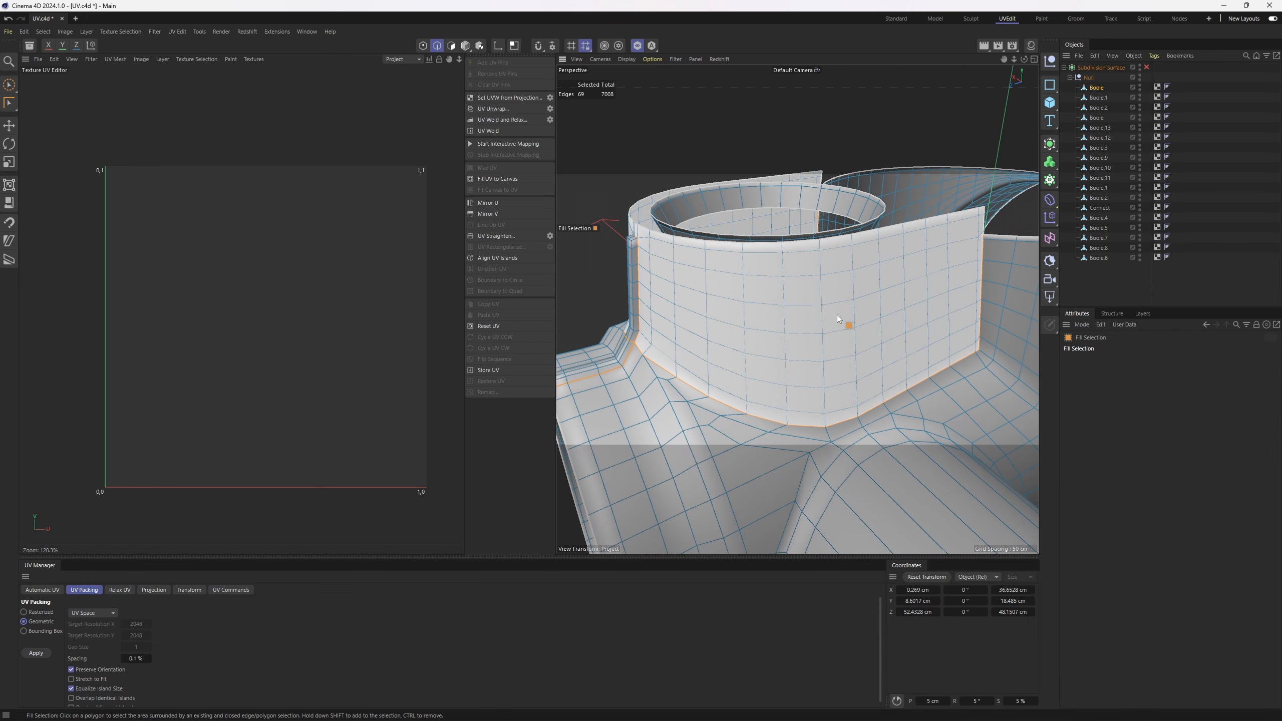
key("v")
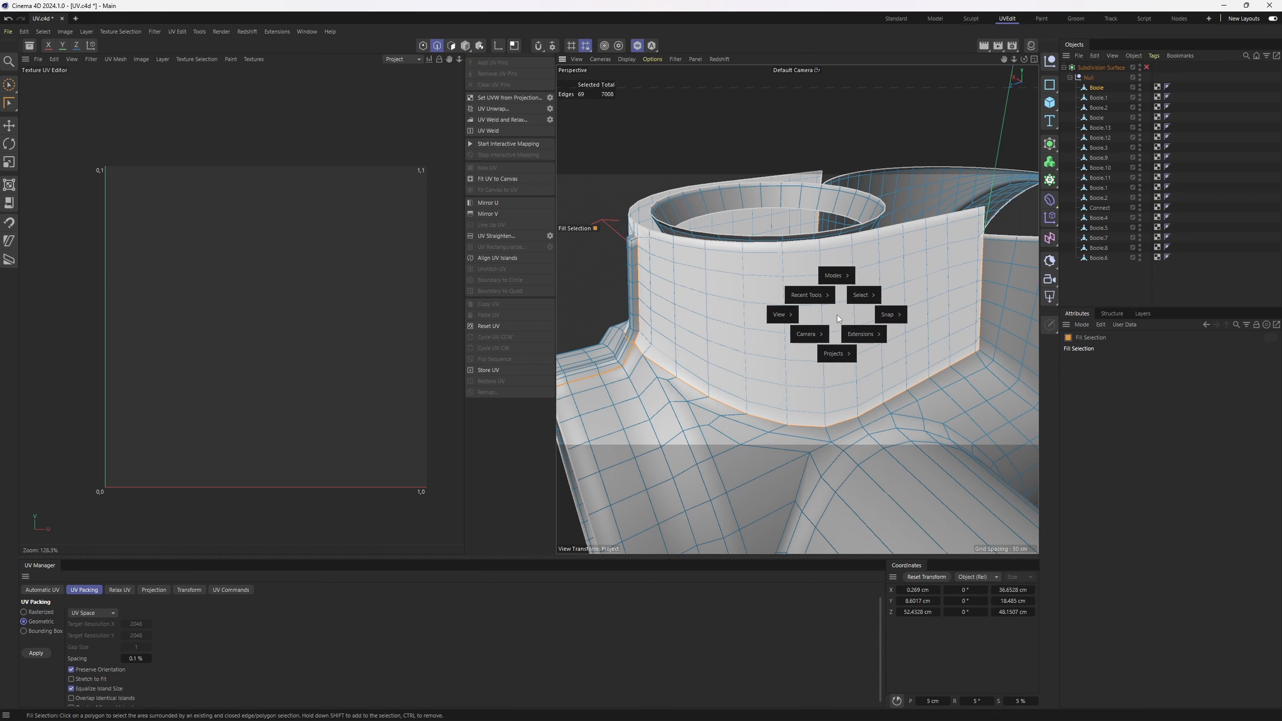
mouse_move(862, 295)
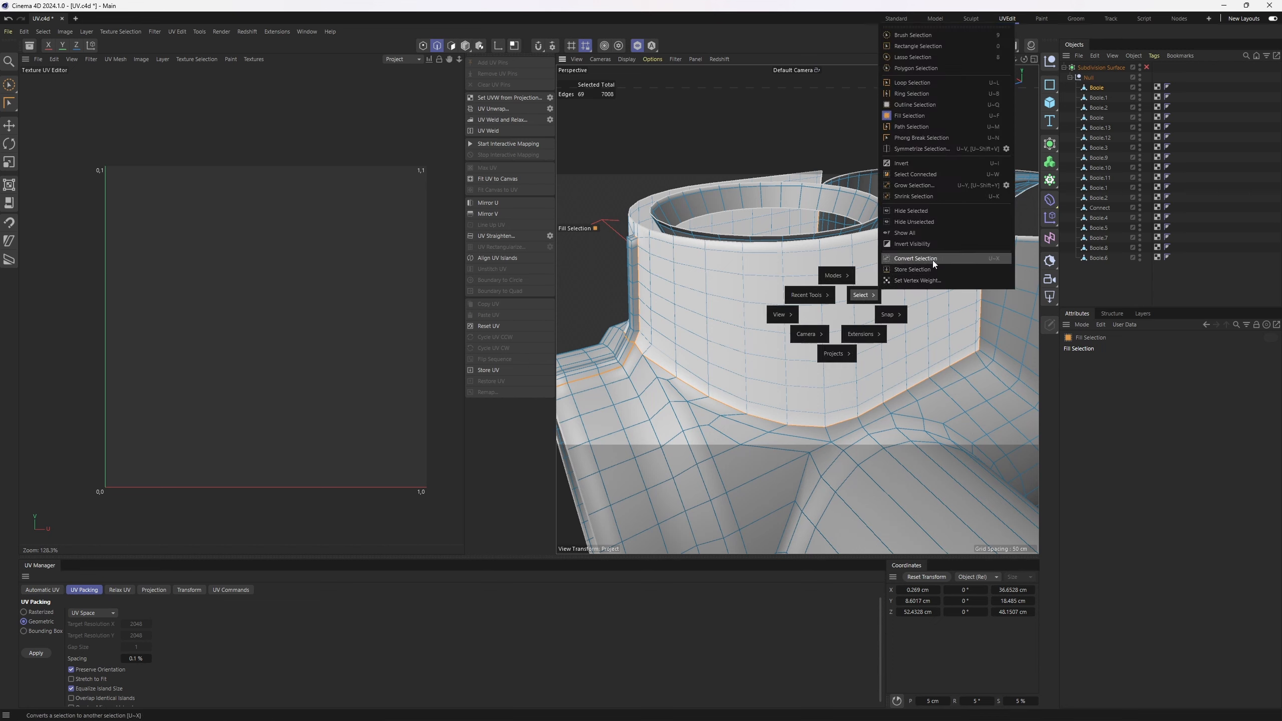
left_click(932, 117)
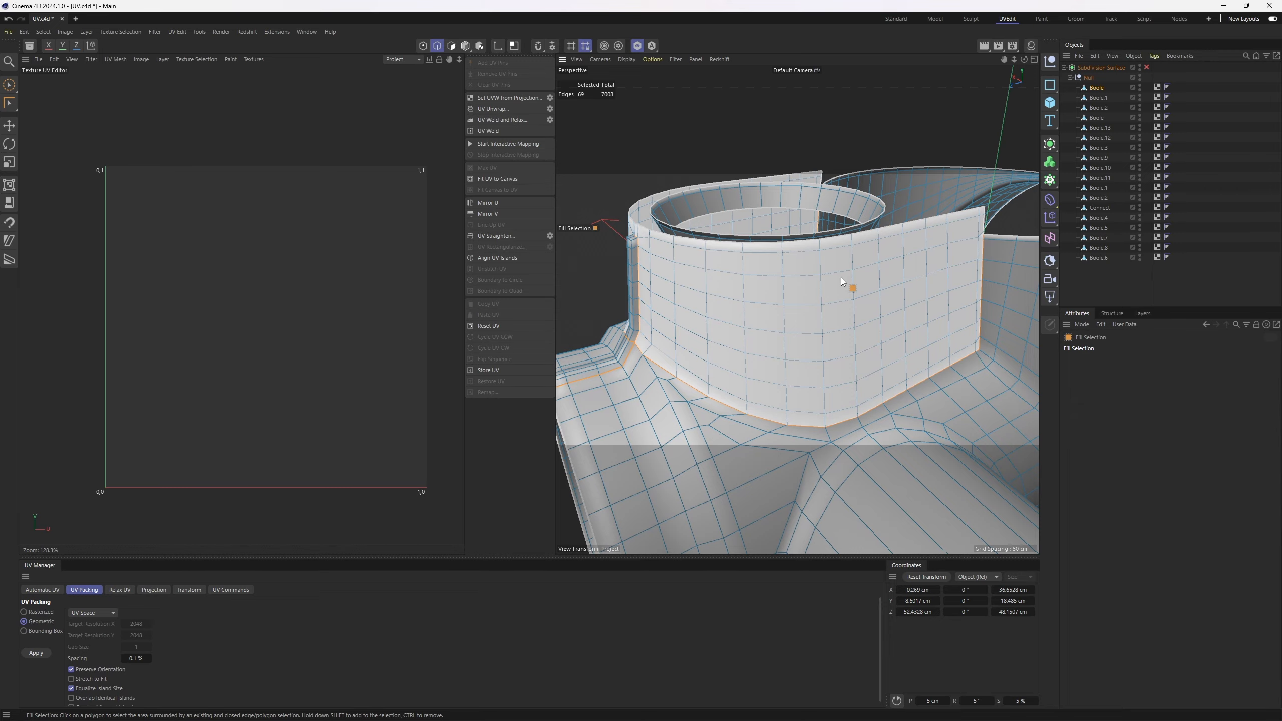
left_click(841, 278)
right_click_drag(868, 323, 787, 359, "alt")
left_click_drag(787, 358, 746, 327, "alt")
right_click_drag(747, 326, 878, 283, "alt")
key("Return")
key("e")
left_click_drag(877, 283, 785, 211, "alt")
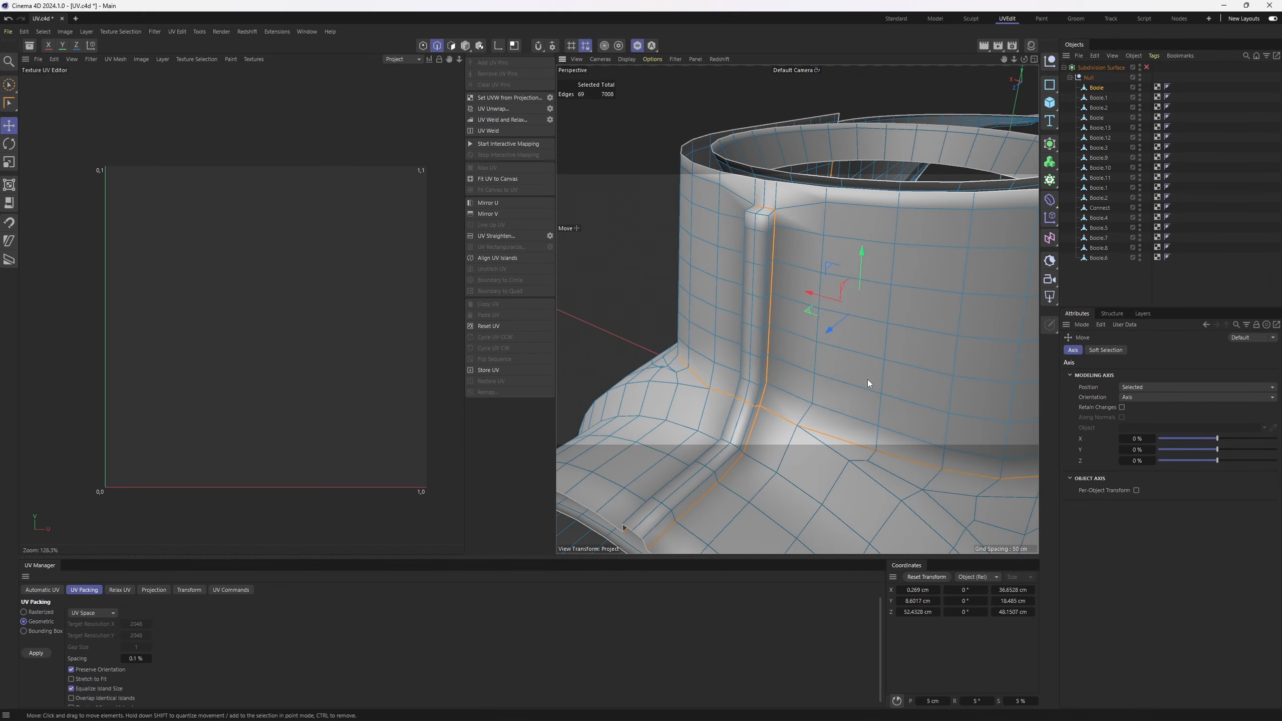
left_click_drag(867, 378, 735, 361, "alt")
right_click_drag(735, 361, 702, 358, "alt")
Fill-select the polygons of the D-shaped housing's outer wall and unwrap them with UV Unwrap.
key("u")
key("f")
left_click(783, 326)
right_click_drag(875, 340, 667, 341, "alt")
left_click_drag(666, 341, 651, 273, "alt")
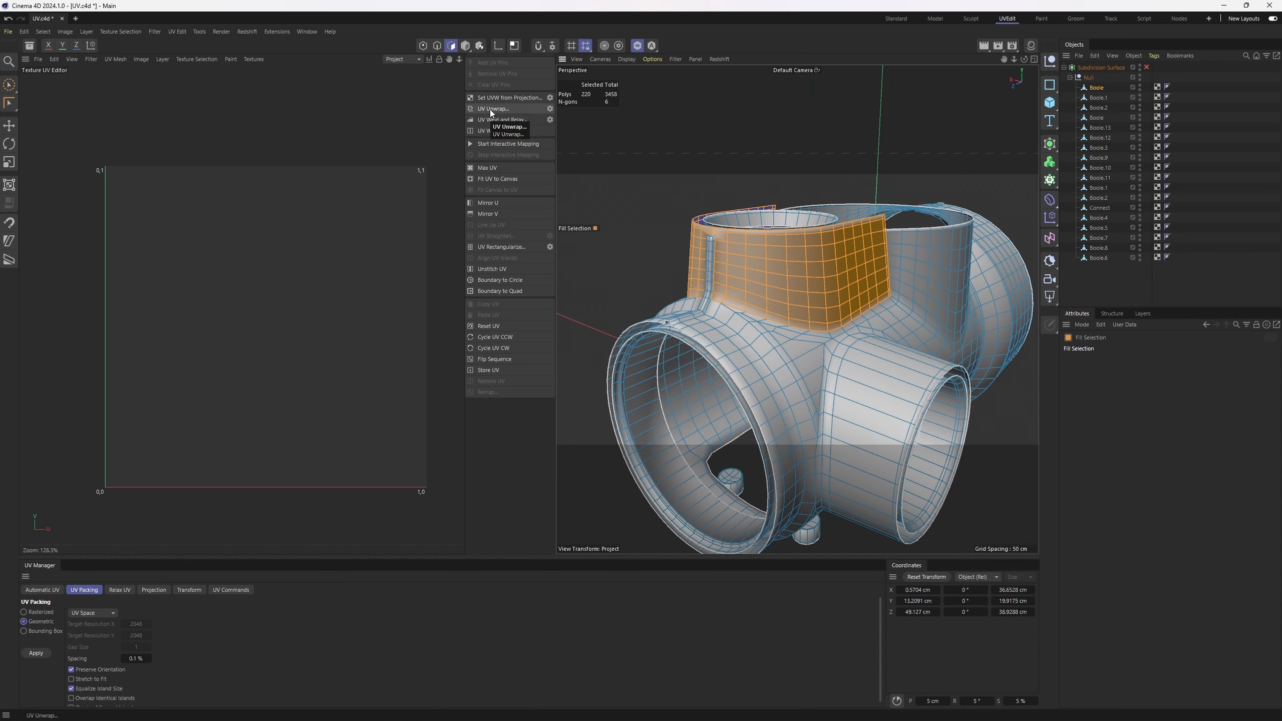
left_click(490, 109)
scroll(308, 274, "up", 3)
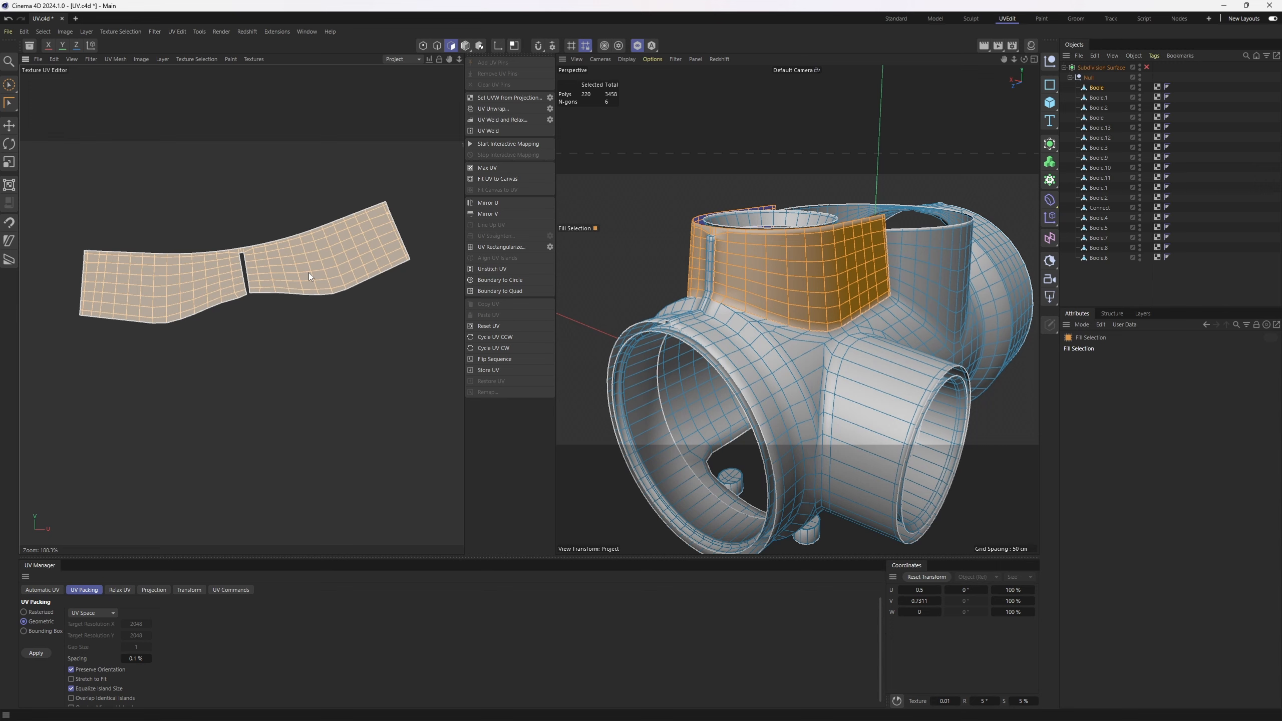
Rotate the housing wall's UV island until its two halves lie level and symmetrical about the rib slot.
key("r")
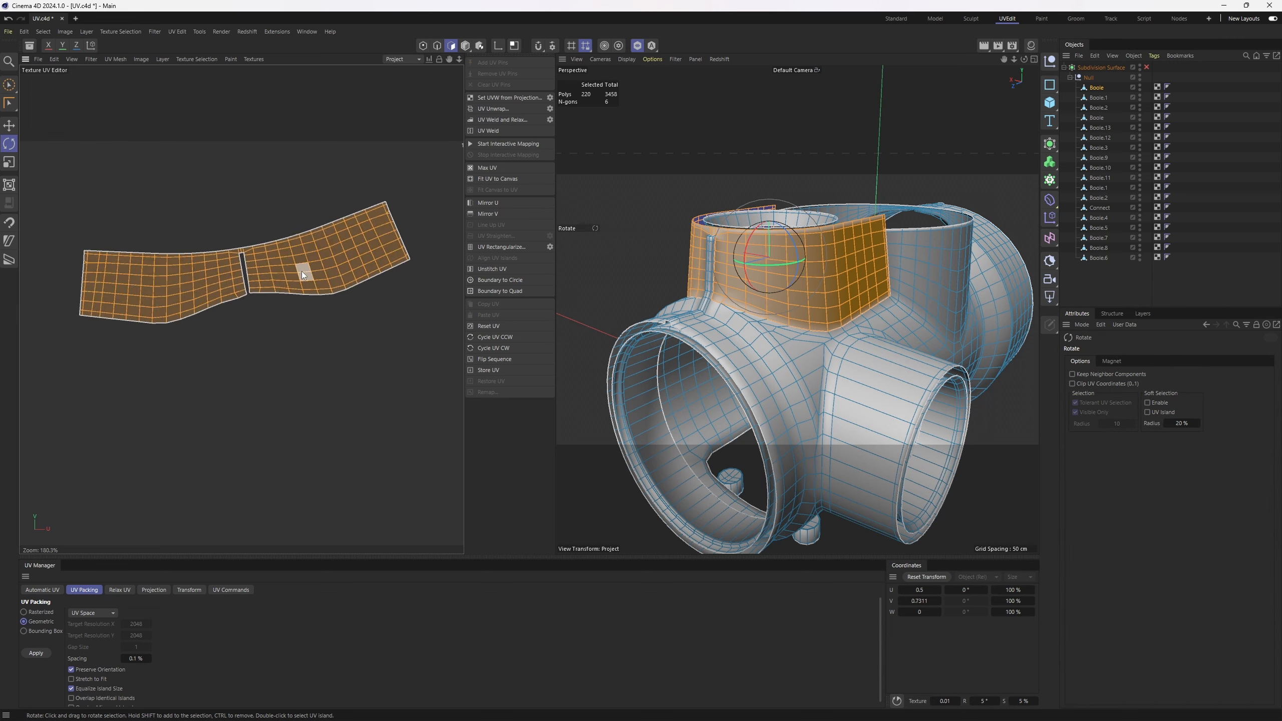
left_click_drag(301, 271, 260, 281)
left_click_drag(788, 257, 409, 238, "alt")
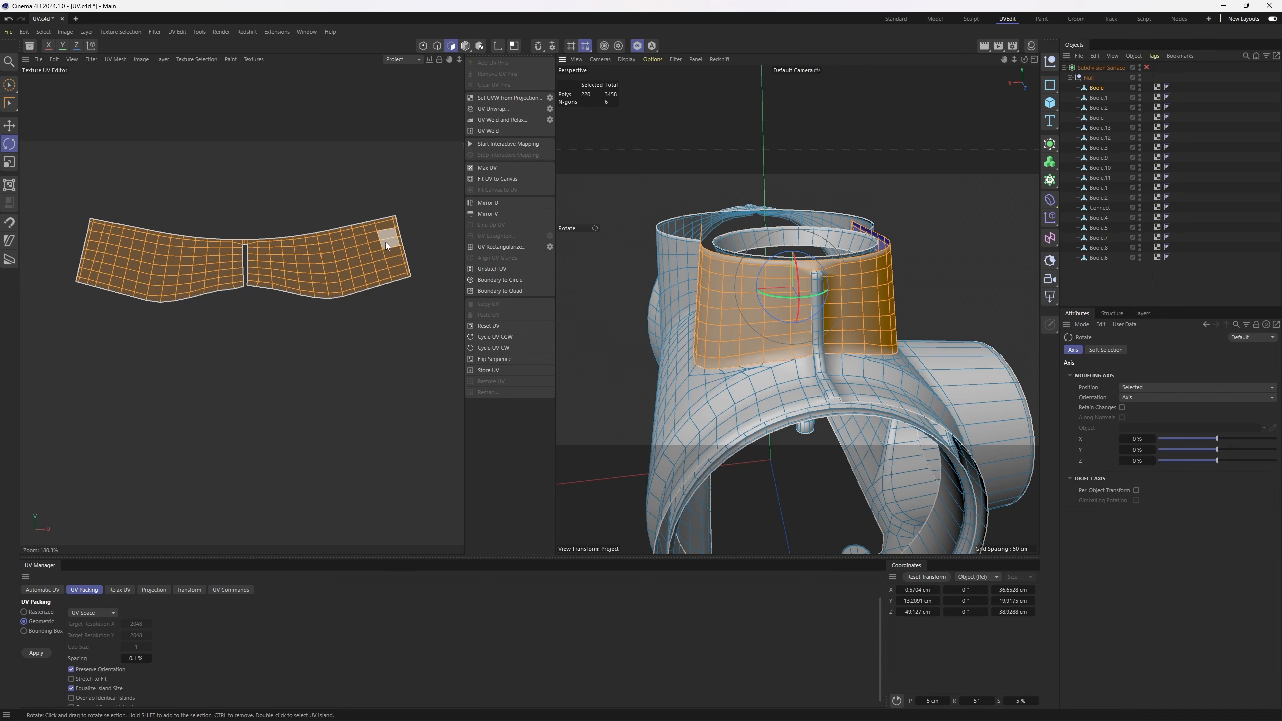
Select the edge loop along the upper rim of the housing's outer wall.
key("Return")
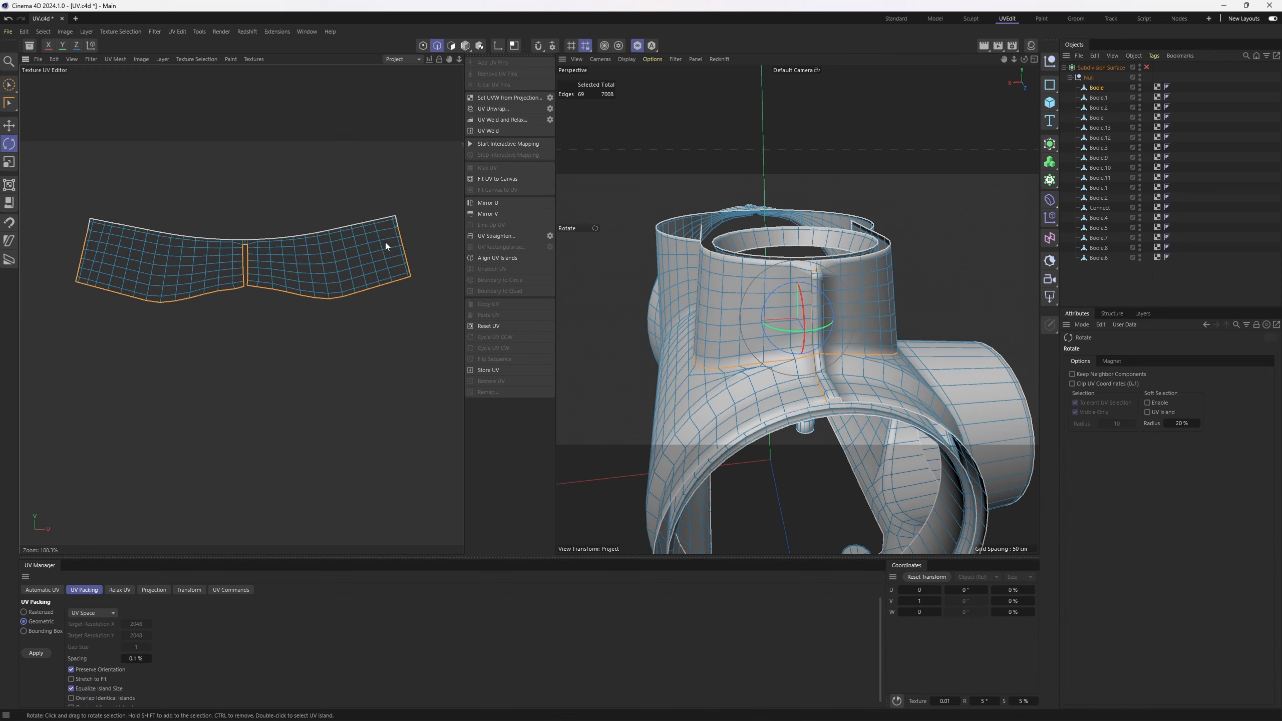
mouse_move(797, 309)
left_mouse_down("alt")
mouse_move(816, 279)
mouse_move(866, 291)
left_mouse_up("alt")
double_click(848, 289)
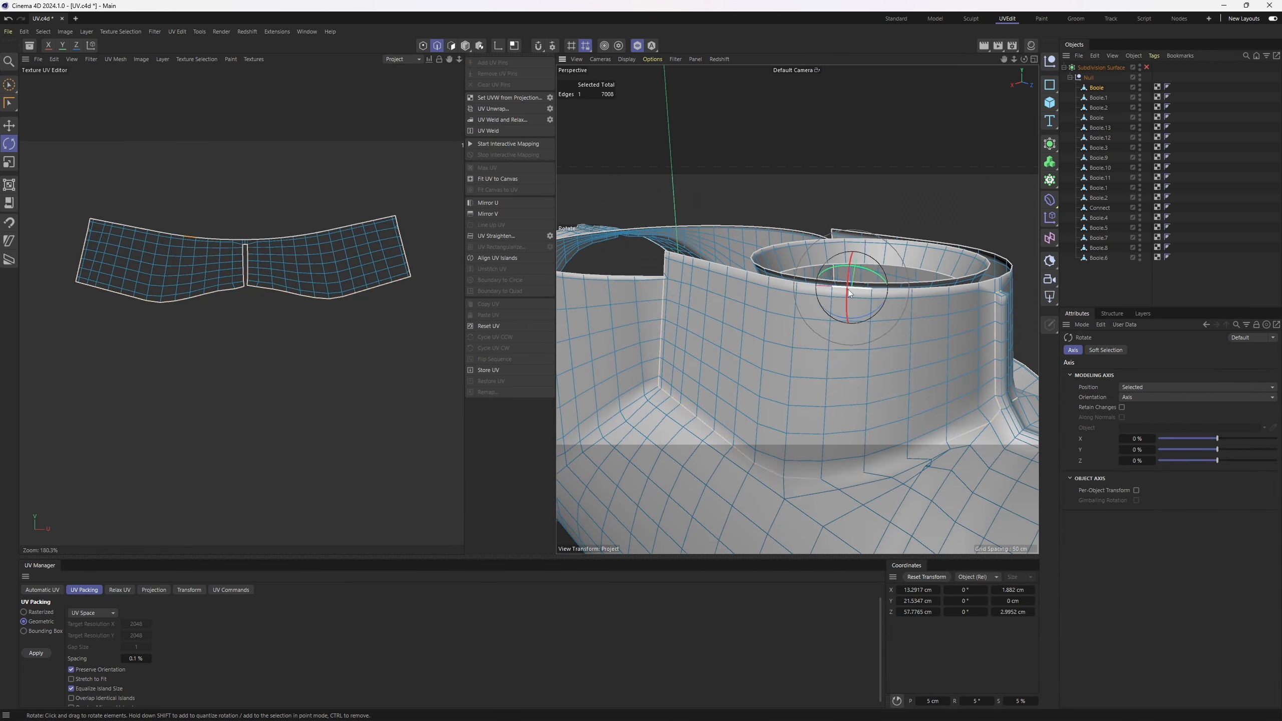
left_click_drag(787, 289, 846, 273, "alt")
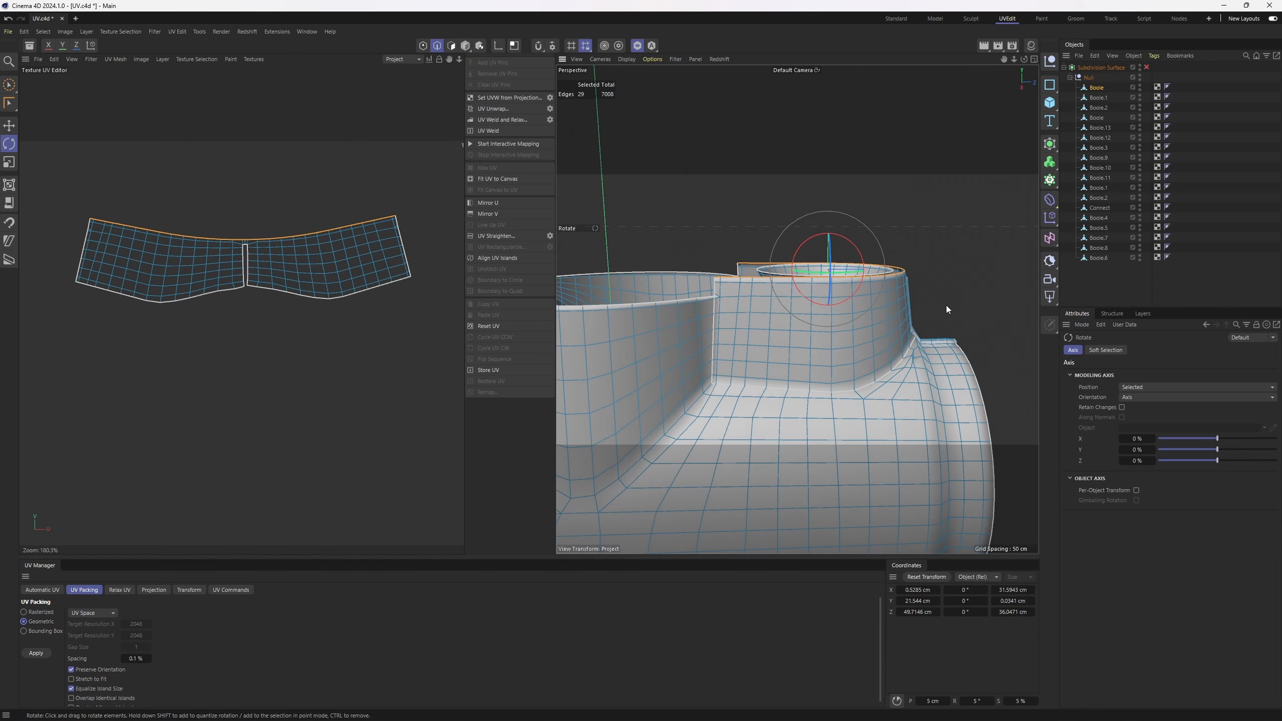
middle_click_drag(358, 236, 372, 286, "alt")
scroll(356, 240, "up", 1)
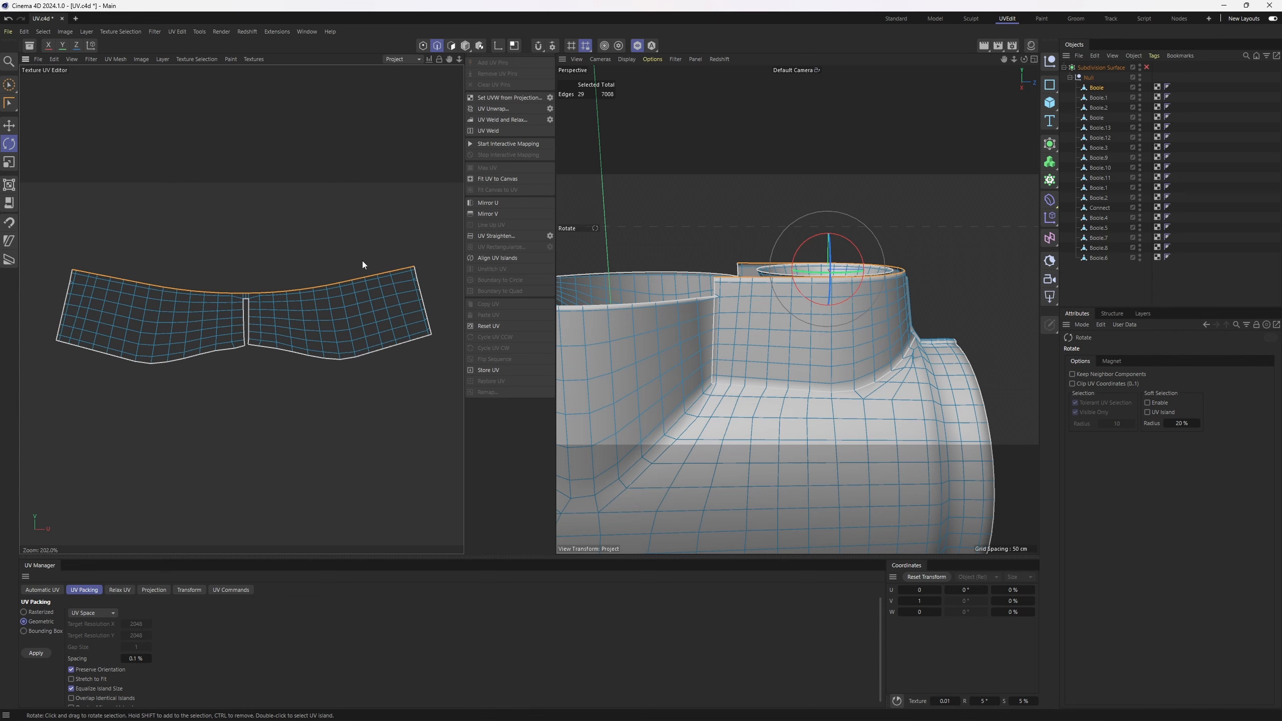
Align the housing wall's UV island and straighten its selected upper rim edge loop with UV Straighten.
scroll(356, 276, "up", 4)
scroll(333, 283, "down", 4)
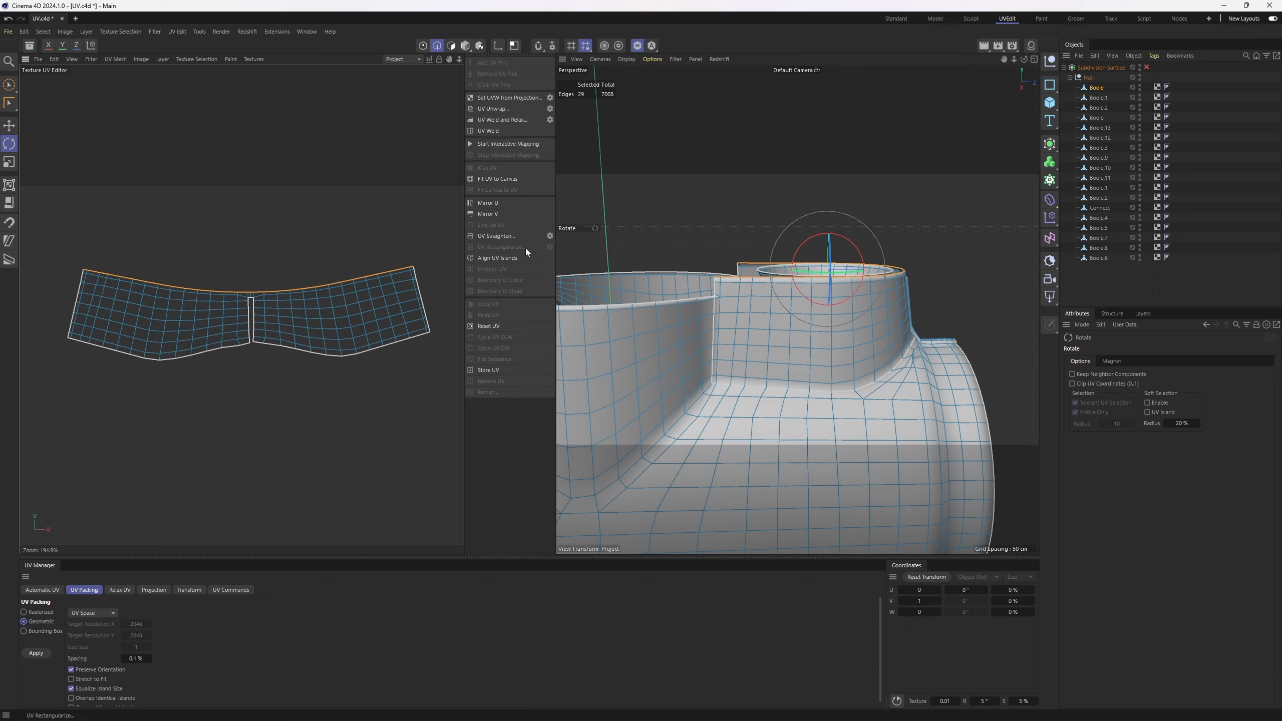
left_click(493, 258)
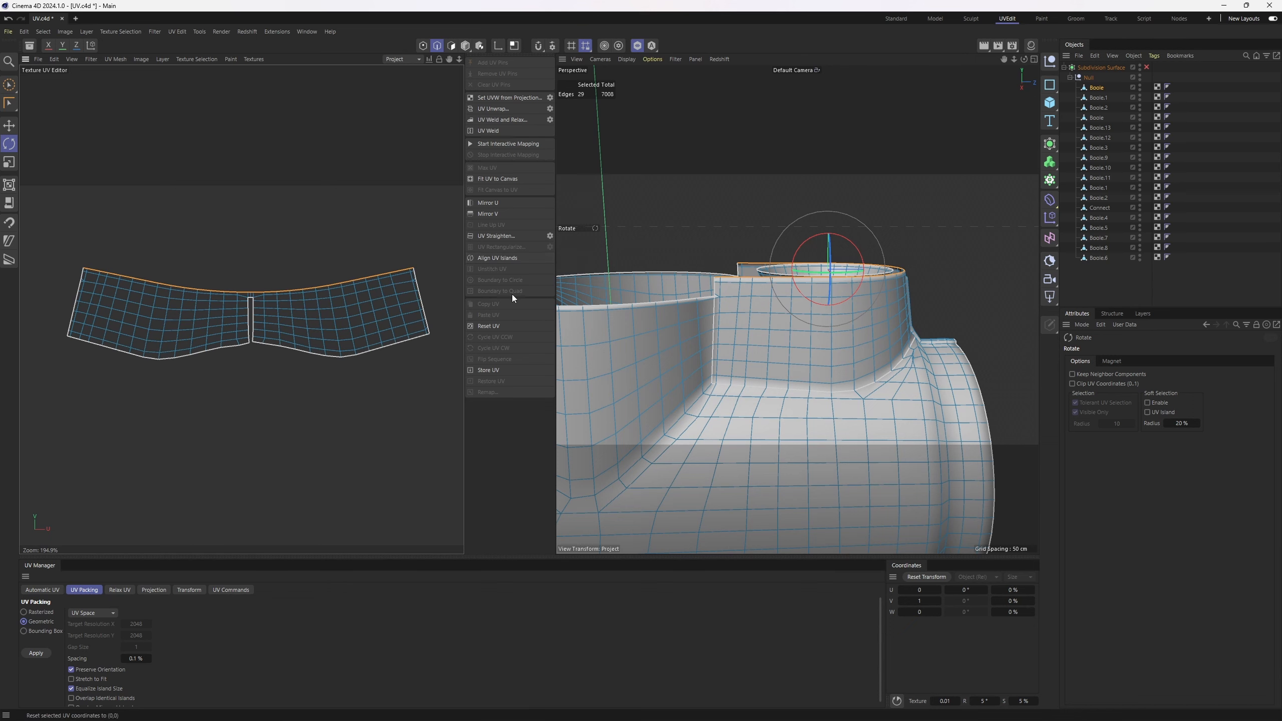
left_click(503, 239)
mouse_move(308, 293)
middle_mouse_down("alt")
mouse_move(318, 328)
mouse_move(308, 286)
middle_mouse_up("alt")
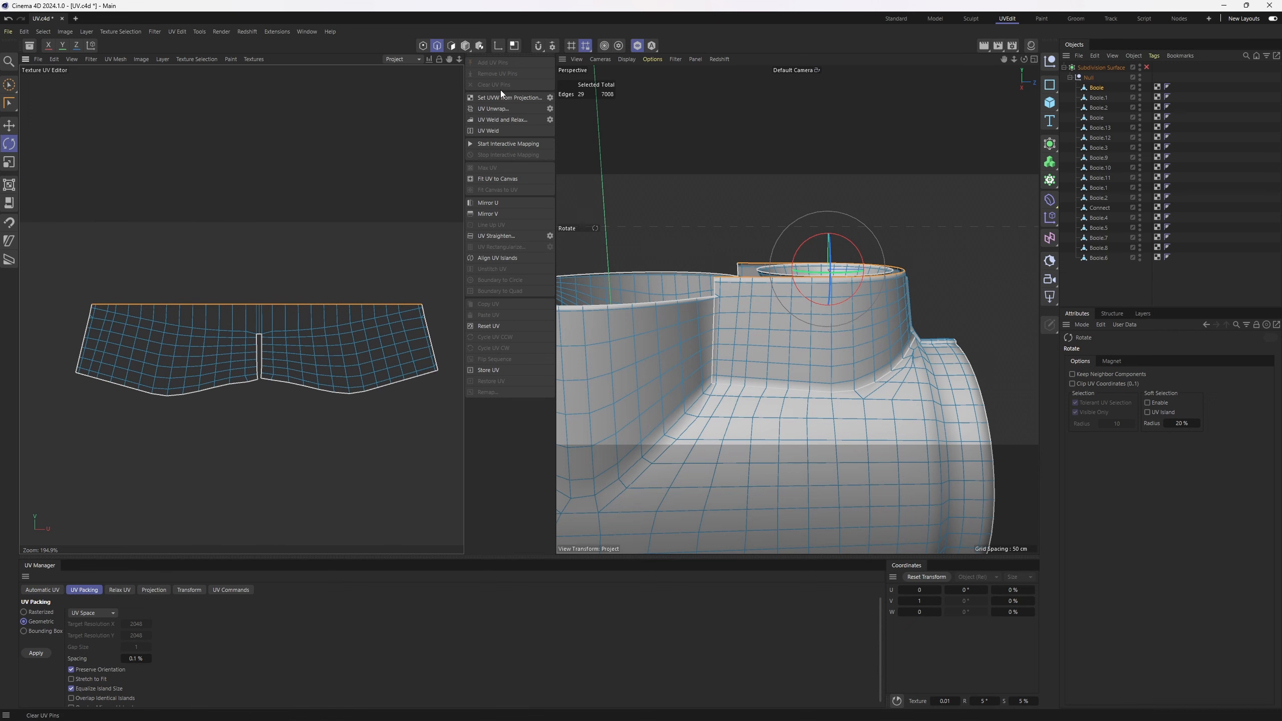
Convert the straightened rim edge selection to points and add UV pins to them.
left_click(423, 46, "ctrl")
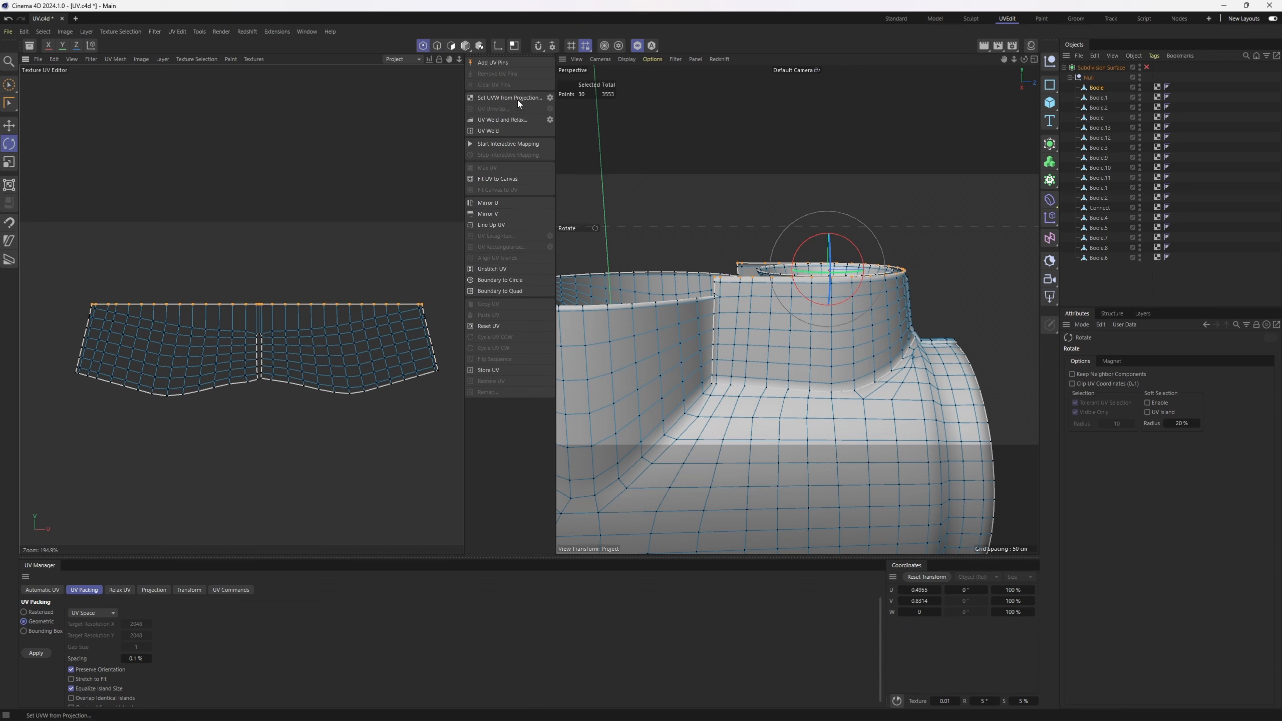
left_click(505, 65)
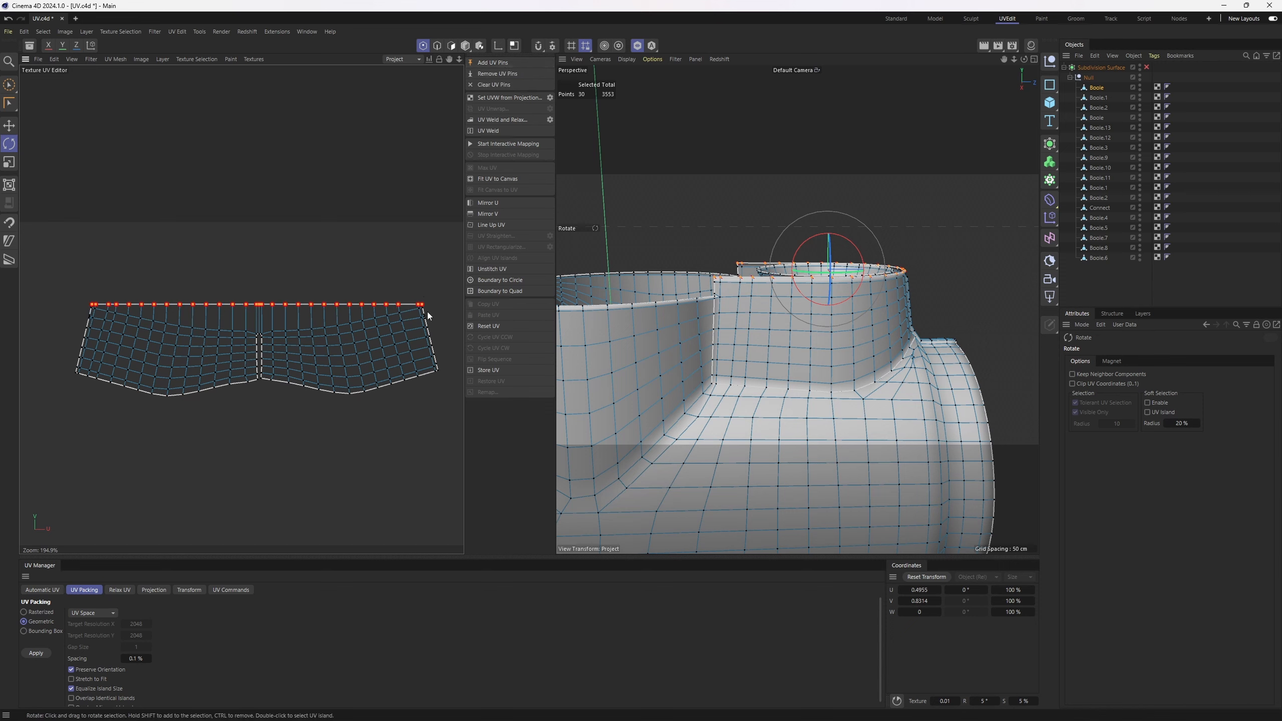
scroll(427, 311, "up", 5)
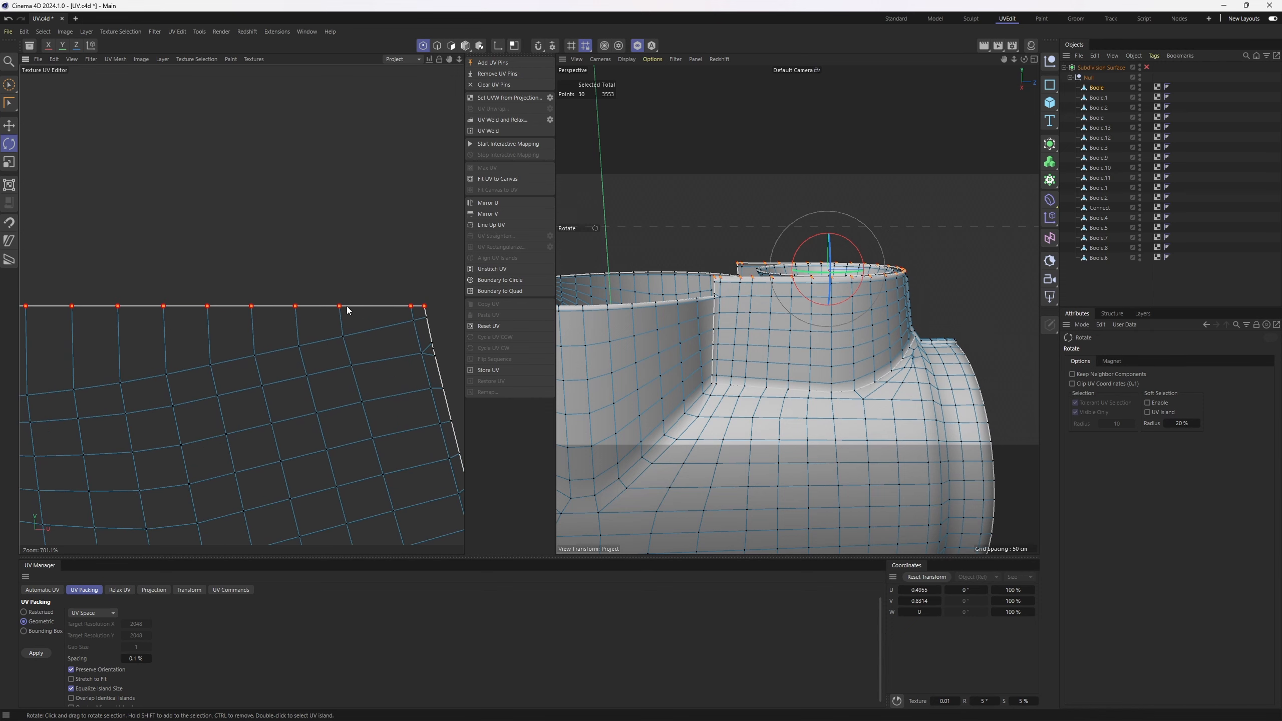
scroll(347, 310, "down", 4)
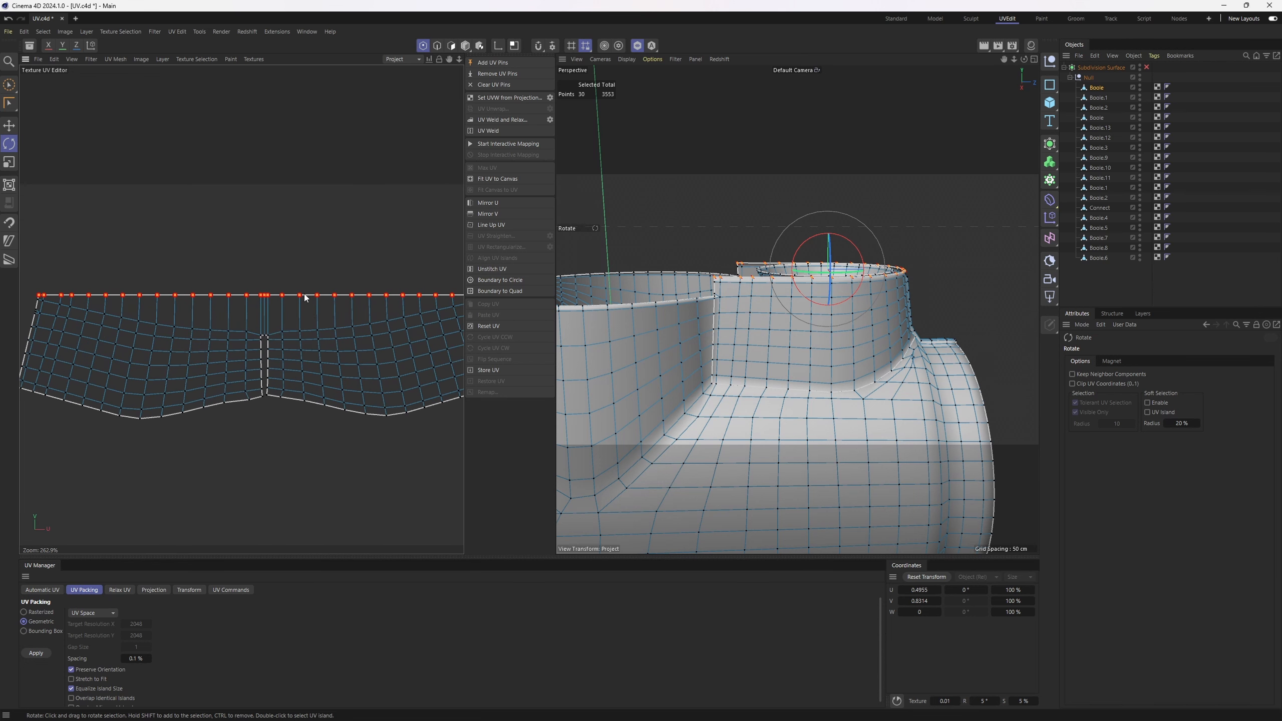
middle_click_drag(304, 295, 286, 313, "alt")
scroll(305, 304, "down", 1)
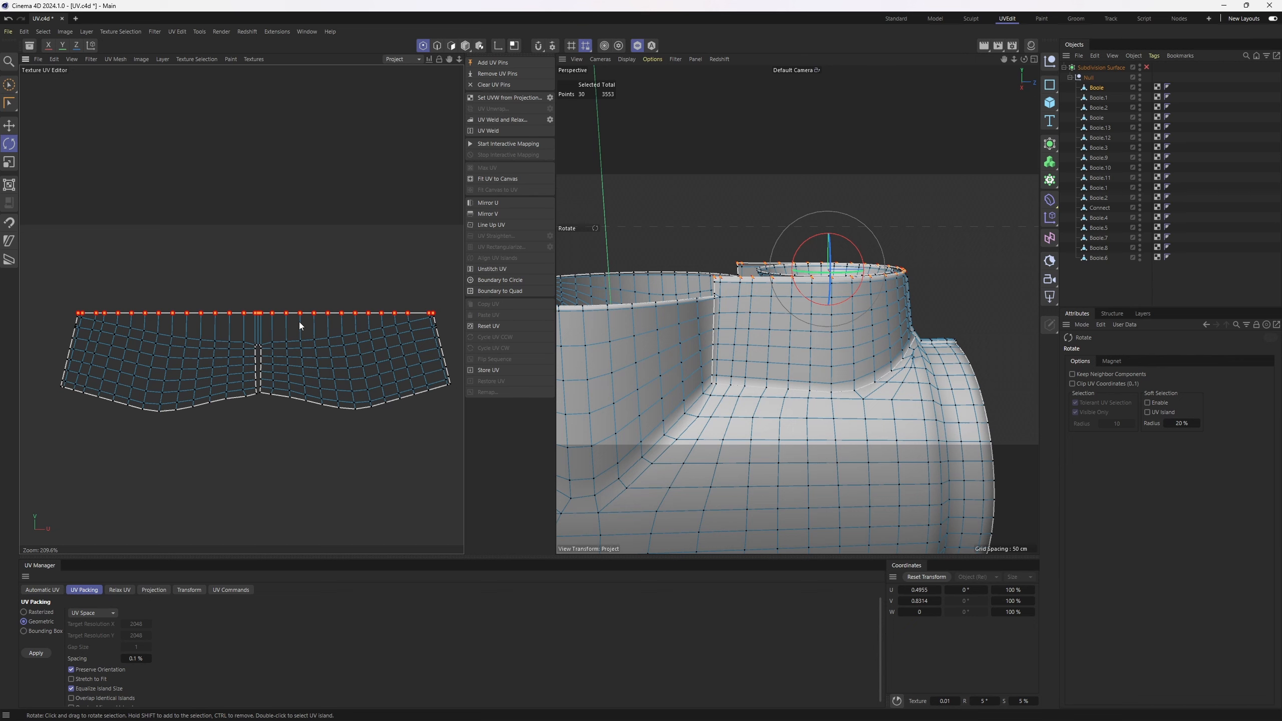
scroll(379, 324, "up", 1)
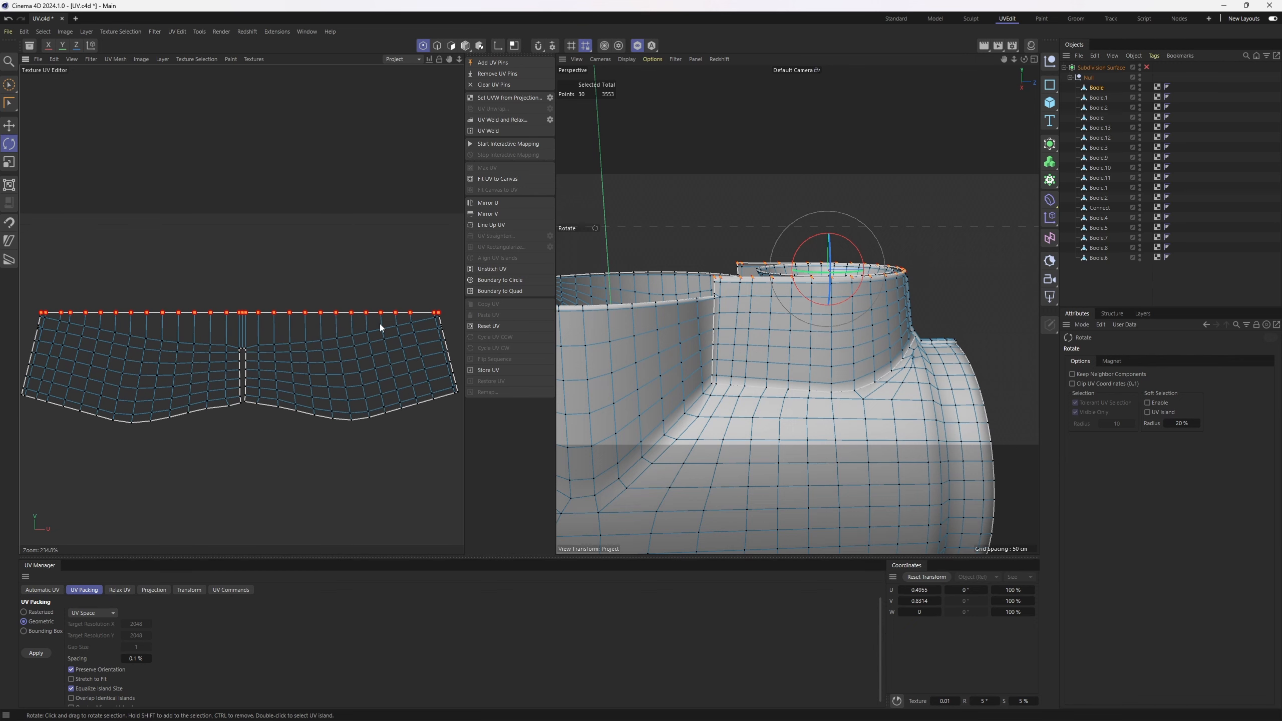
Widen the texture view and relax the housing wall's UV polygons with CSCM while using the UV pins.
key("Return")
key("Return")
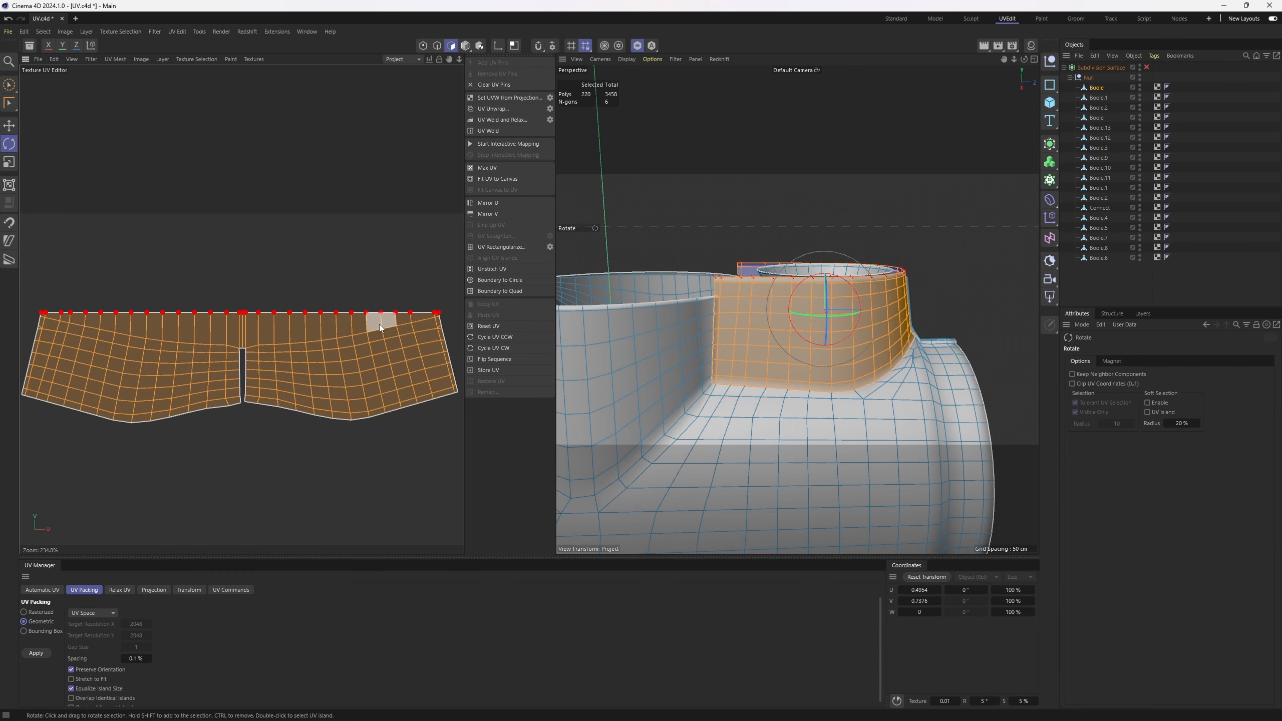
left_click(122, 589)
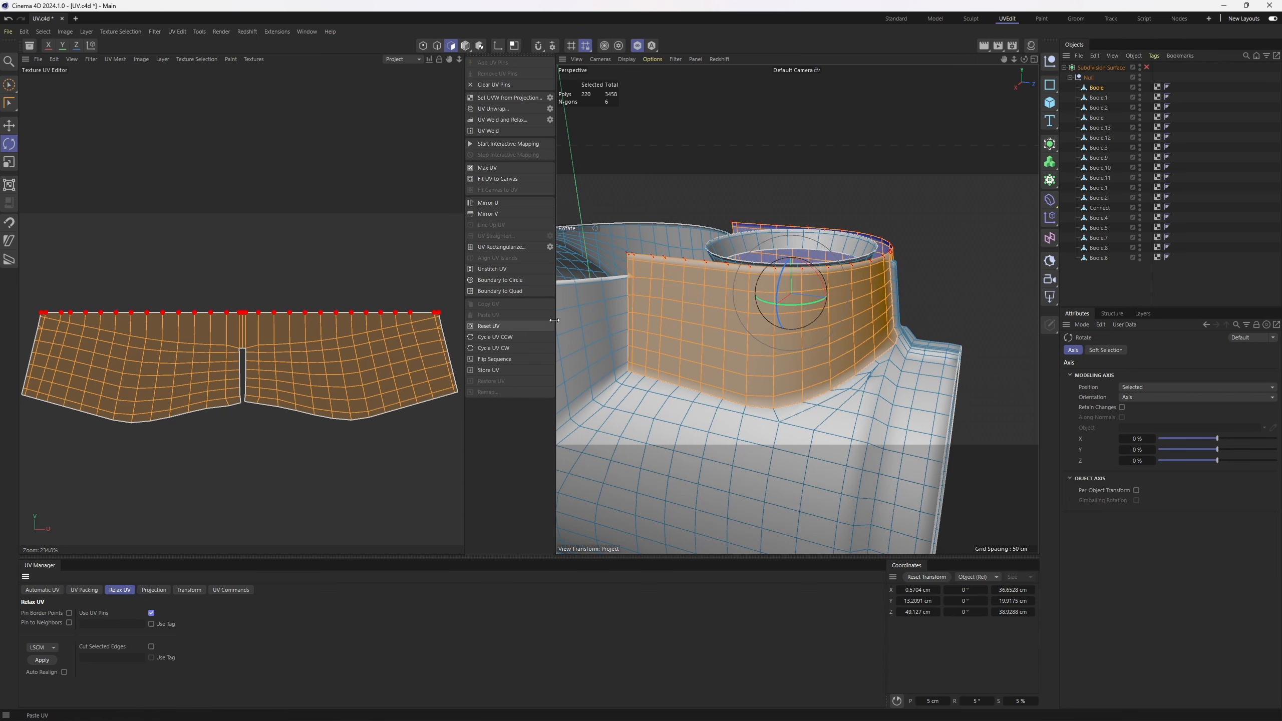
left_click_drag(556, 321, 635, 320)
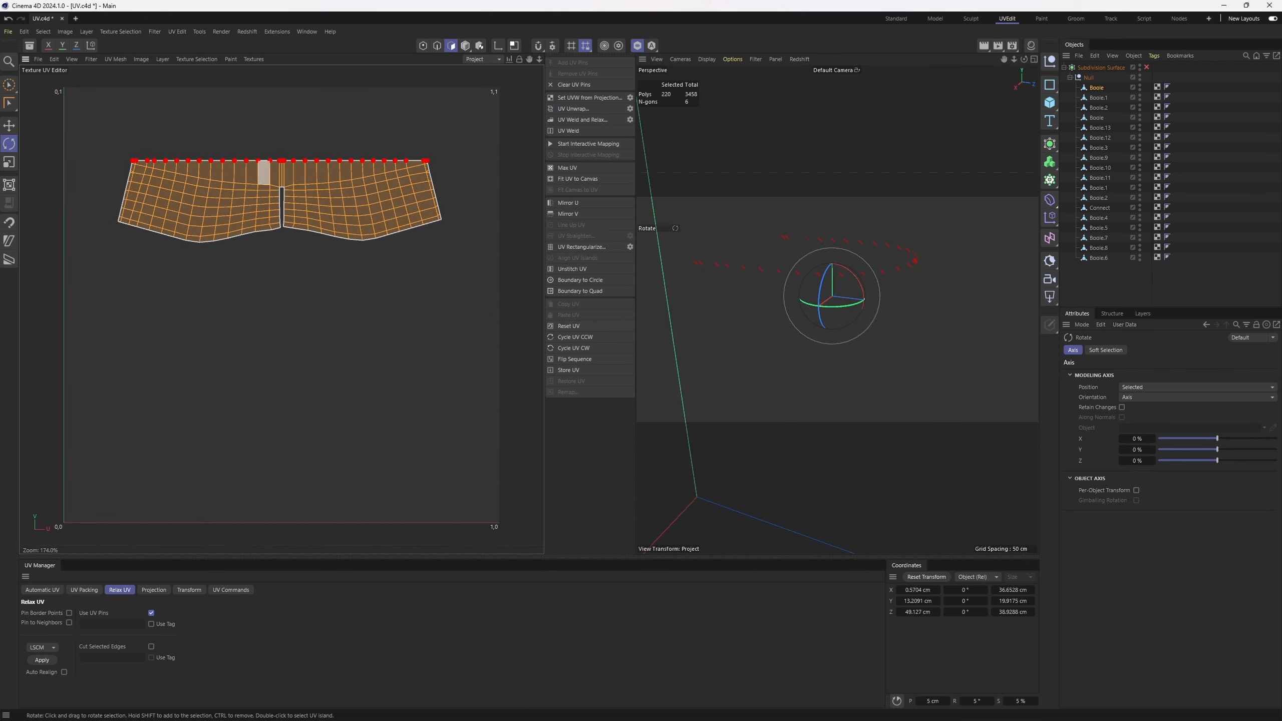
scroll(289, 172, "up", 3)
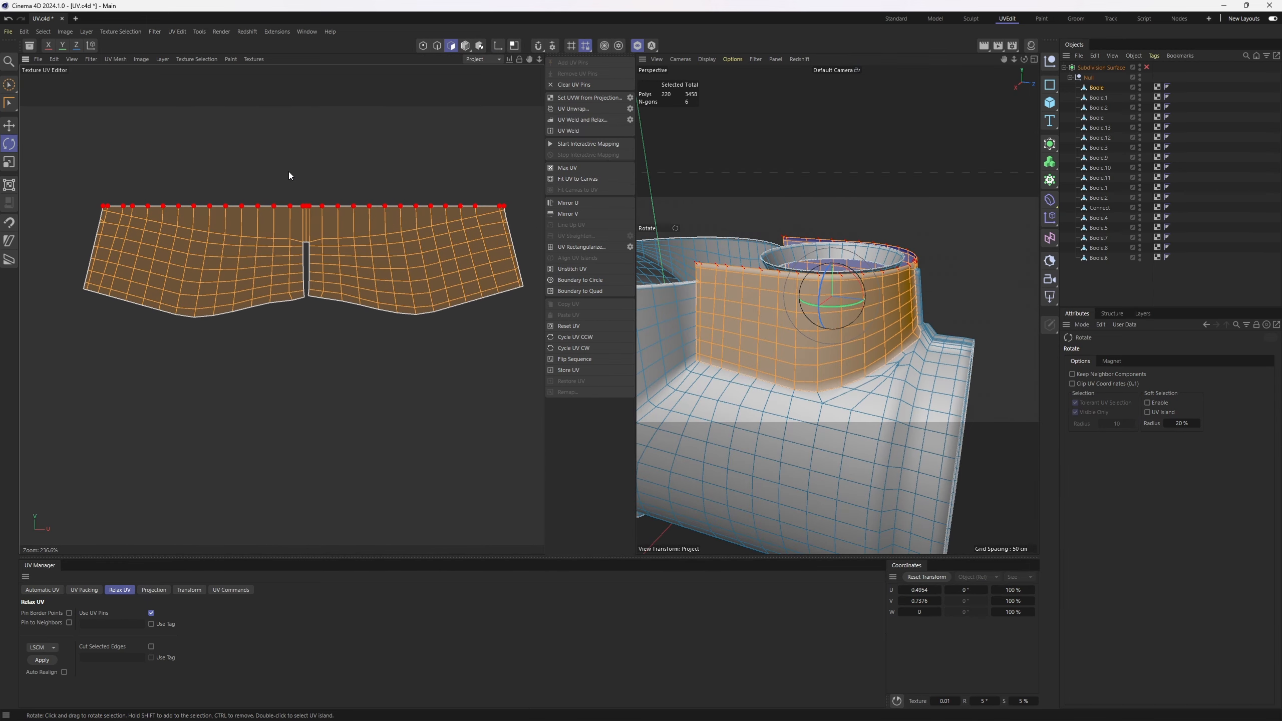
left_click(42, 661)
key("h")
Display the UV Map texture and check its grid on the relaxed housing wall.
left_click(254, 59)
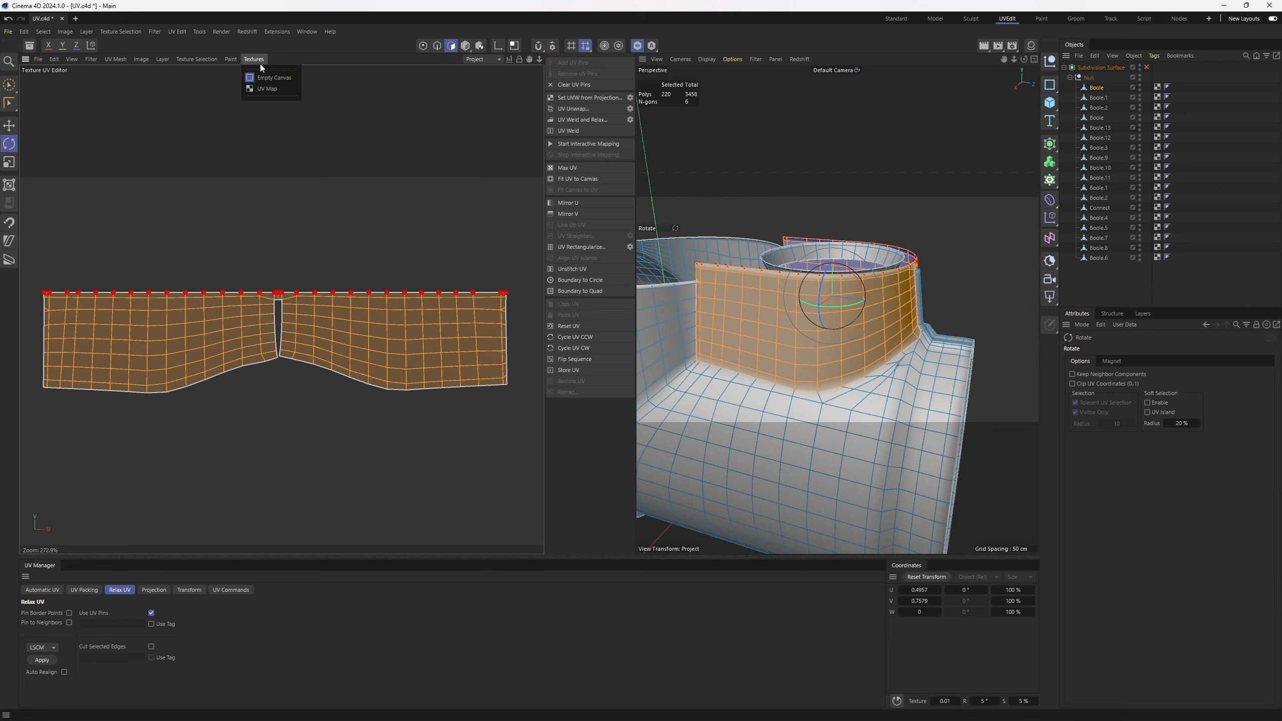
left_click(270, 91)
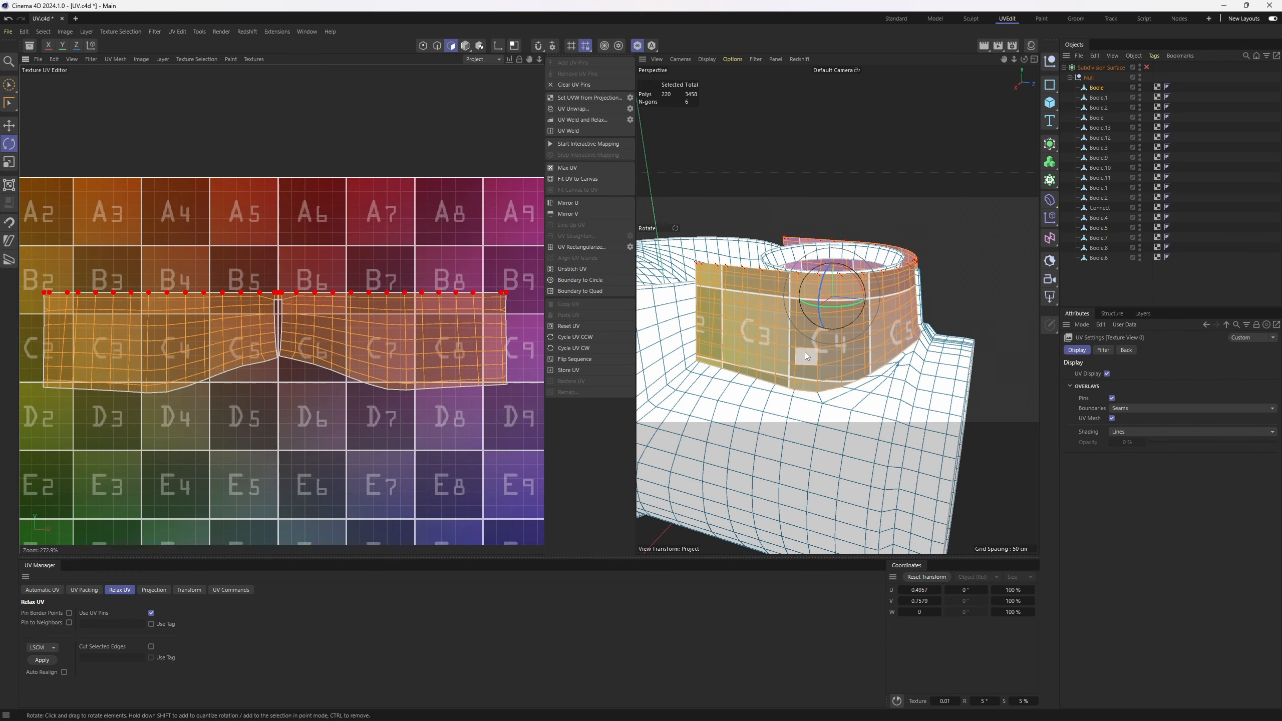
left_click_drag(805, 353, 739, 339, "alt")
scroll(342, 275, "down", 1)
middle_click_drag(341, 275, 304, 277, "alt")
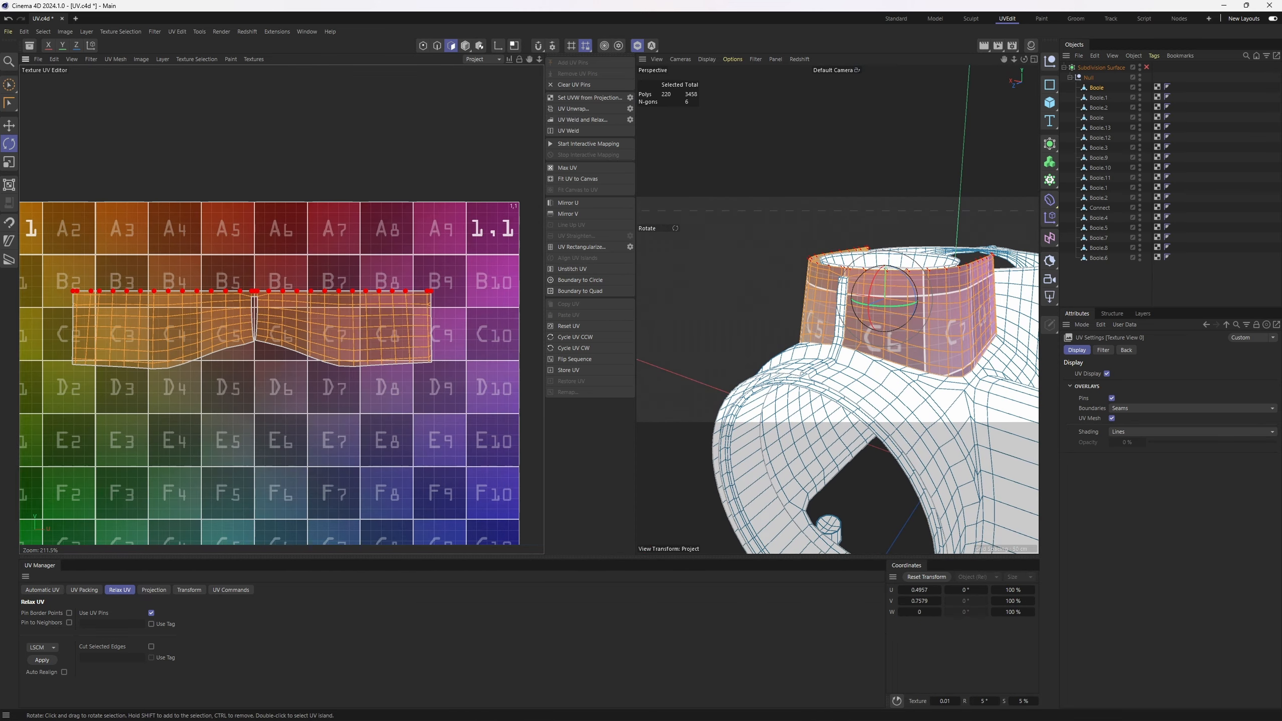
Scale up the housing wall's UV island until it extends well beyond both sides of the UV tile.
scroll(338, 275, "down", 3)
key("t")
left_click_drag(346, 286, 925, 294)
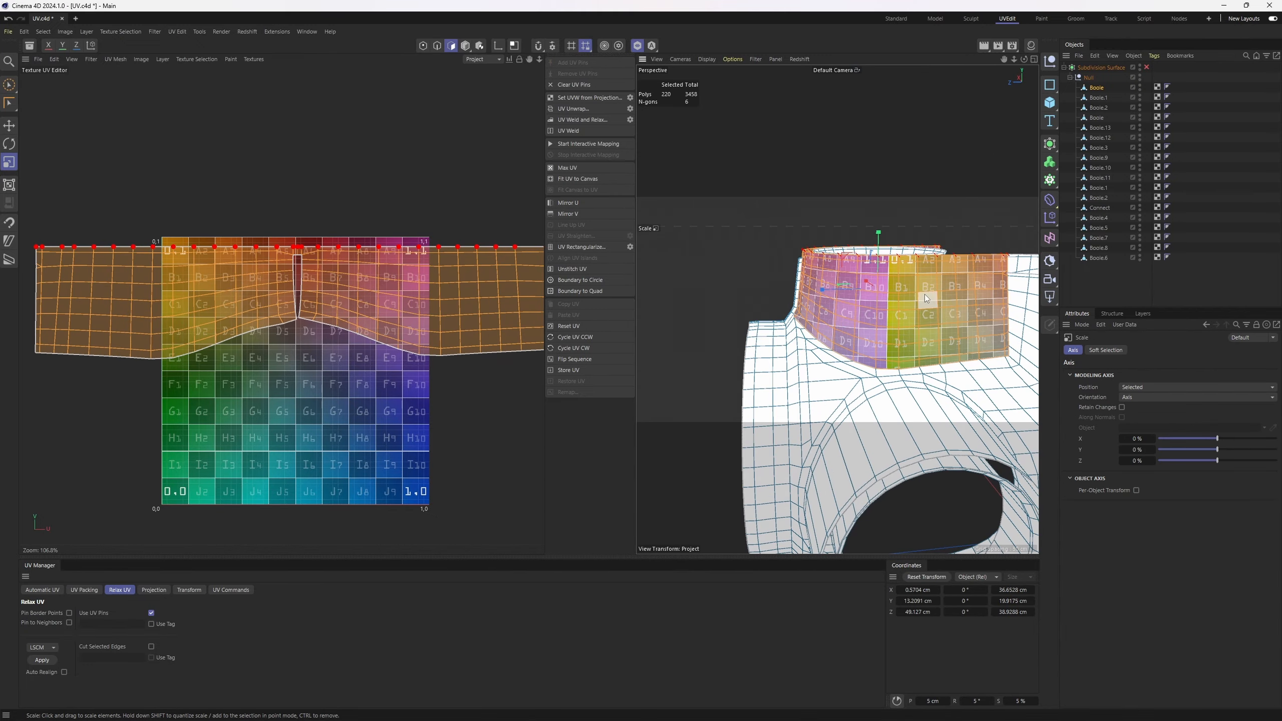
Examine the UV grid pattern for distortion around the whole housing wall in the perspective view.
middle_click(923, 293)
middle_click(813, 278)
mouse_move(828, 288)
left_mouse_down("alt")
mouse_move(906, 311)
mouse_move(850, 288)
mouse_move(821, 311)
left_mouse_up("alt")
right_click_drag(821, 310, 885, 306, "alt")
left_click_drag(885, 306, 920, 331, "alt")
right_click_drag(919, 331, 876, 348, "alt")
mouse_move(877, 348)
left_mouse_down("alt")
mouse_move(939, 339)
mouse_move(838, 363)
mouse_move(808, 386)
mouse_move(858, 336)
left_mouse_up("alt")
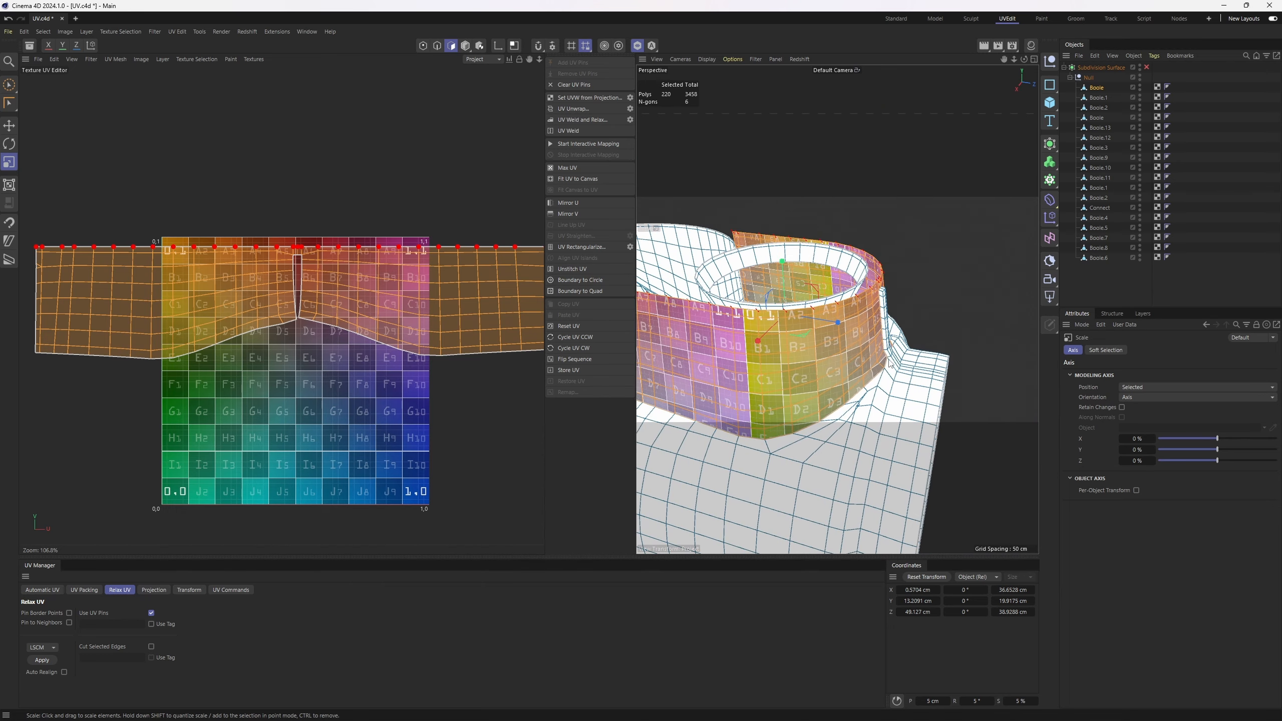
right_click_drag(858, 336, 813, 338, "alt")
left_click_drag(813, 339, 825, 335, "alt")
scroll(360, 251, "down", 4)
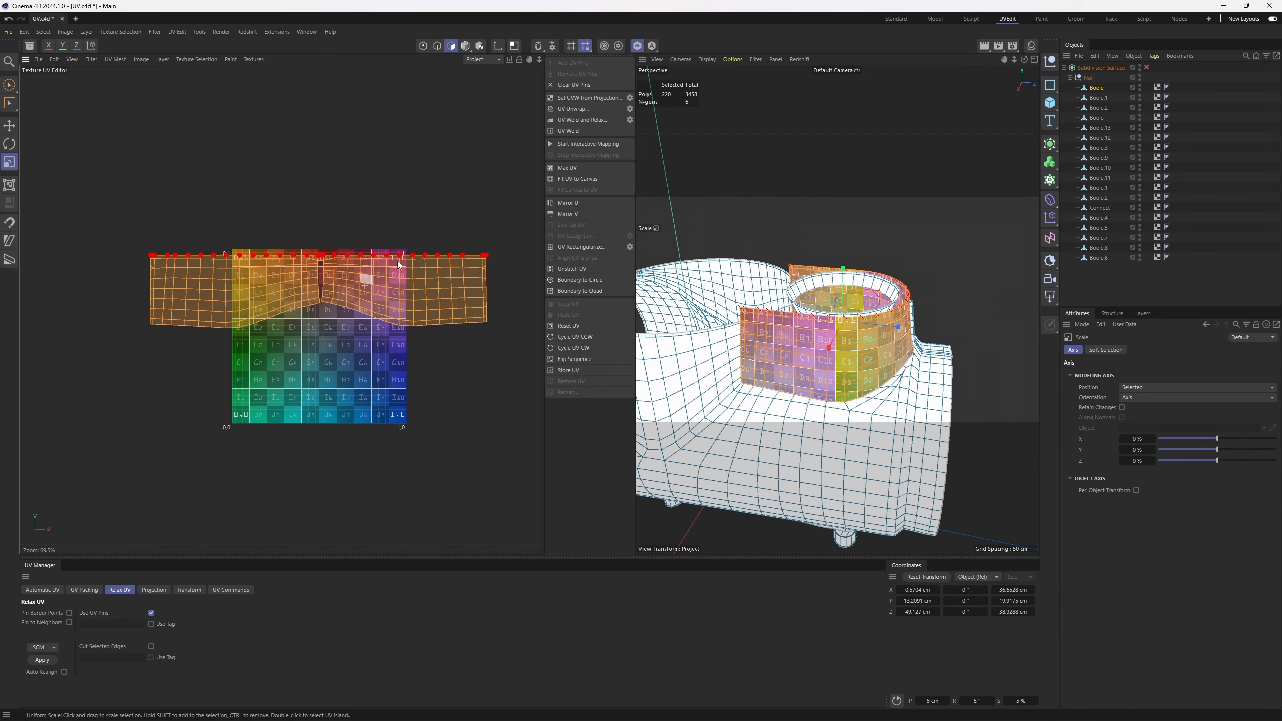
Clear the UV pins from the housing wall's island and return the texture display to Empty Canvas.
left_click(577, 84)
left_click(254, 59)
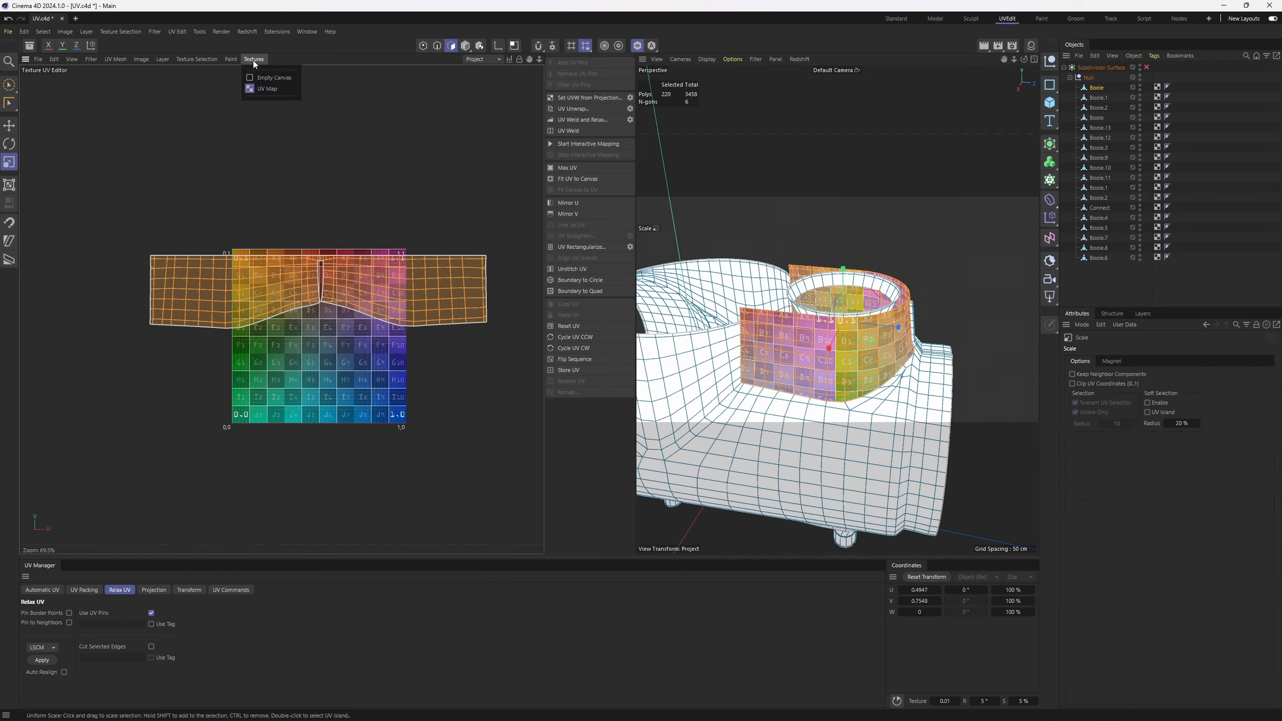
left_click(263, 76)
Hide the selected polygons of the finished housing wall.
key("v")
mouse_move(889, 339)
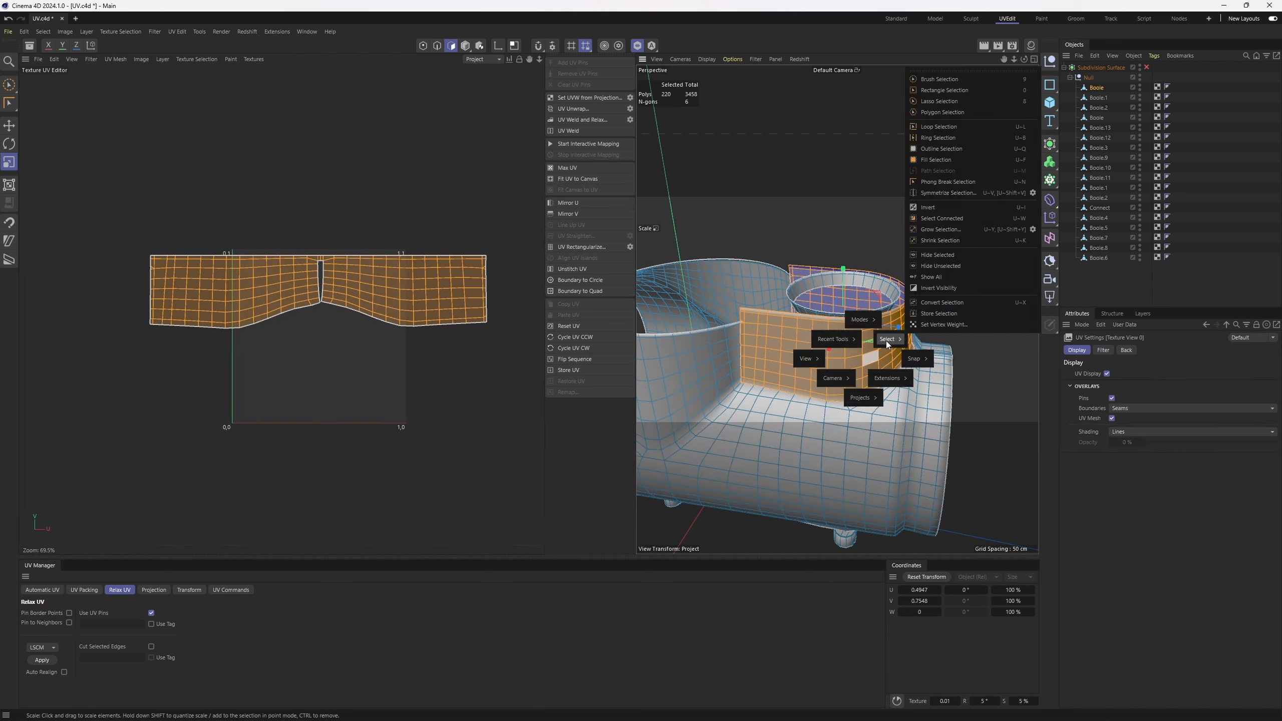
left_click(944, 254)
In edge mode, select the edge loops along the base of the large open collar where it meets the body.
left_click_drag(935, 290, 895, 317, "alt")
key("Return")
key("Return")
key("e")
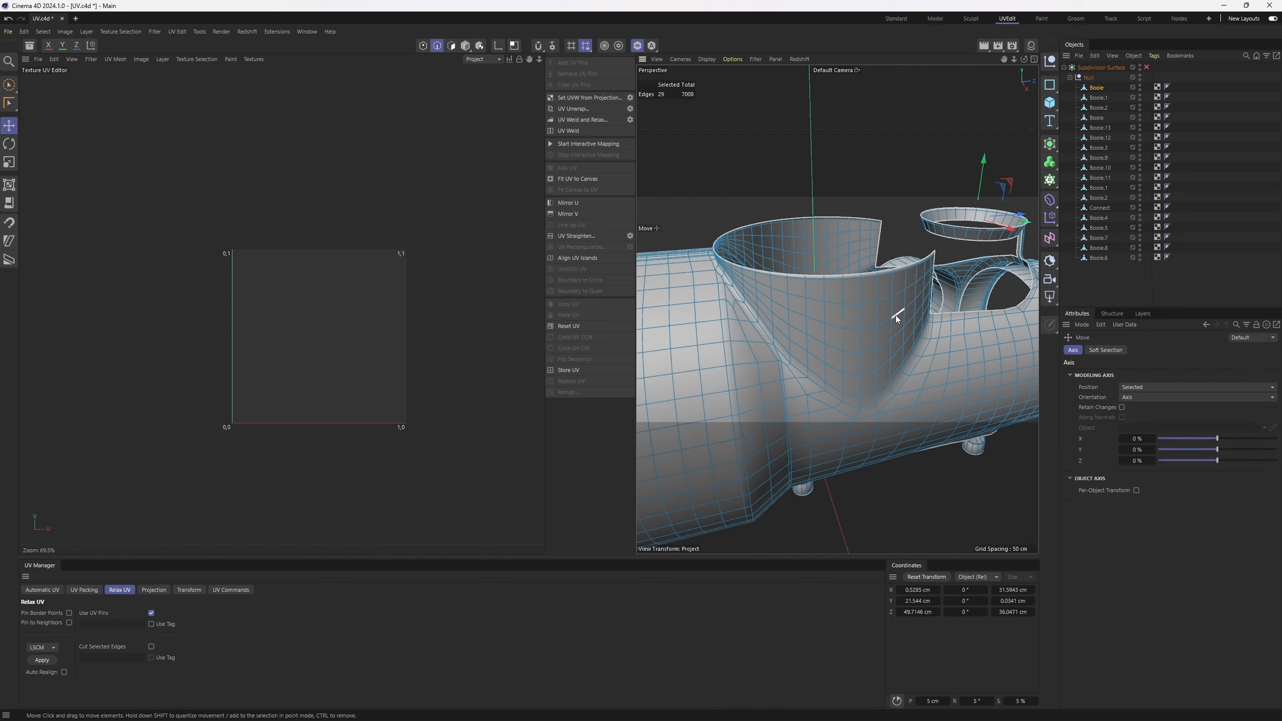
scroll(795, 371, "up", 3)
left_click_drag(853, 403, 717, 267, "alt")
double_click(834, 388)
double_click(787, 339, "shift")
scroll(741, 317, "up", 3)
scroll(718, 266, "down", 5)
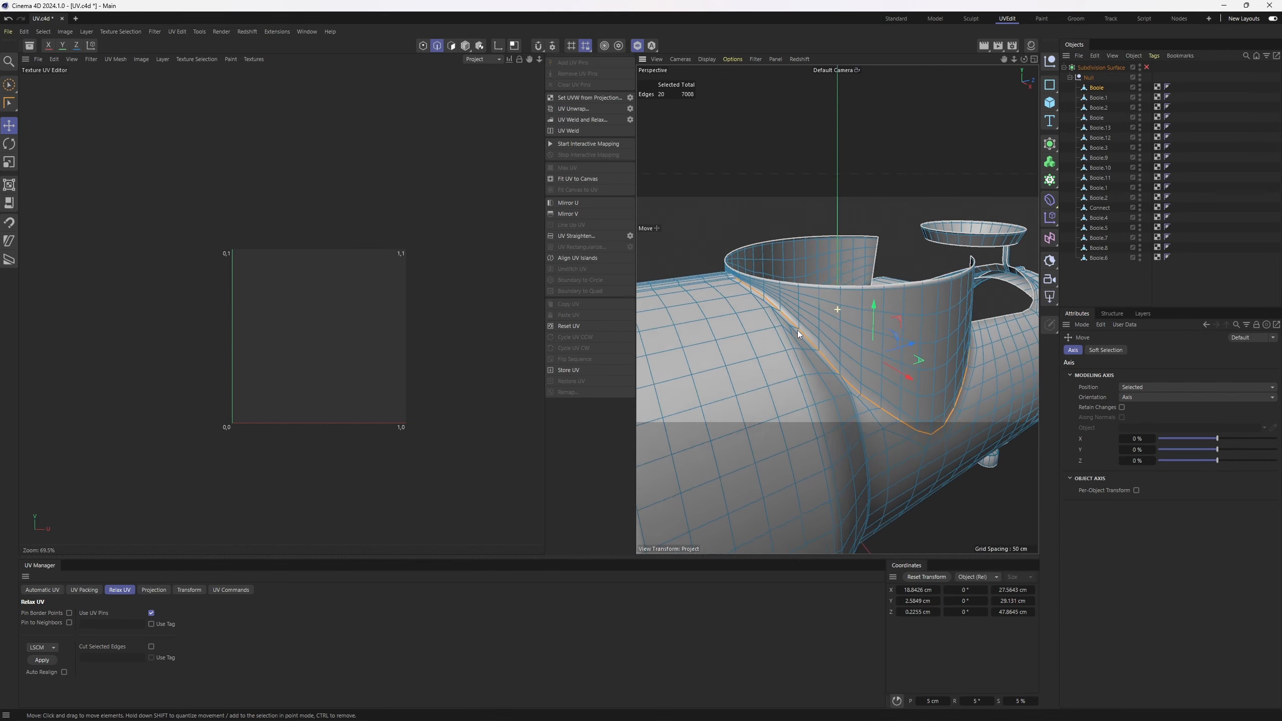
Add the three short edges at the collar's base near the body's ridge to the edge selection.
left_click_drag(797, 331, 828, 315, "alt")
scroll(803, 306, "up", 4)
scroll(803, 298, "up", 3)
left_click(827, 308, "shift")
left_click(806, 290, "shift")
left_click(757, 281, "shift")
scroll(714, 289, "down", 3)
Extend the base outline across the ridge by adding its side edge and the edge run beyond it.
right_click_drag(714, 289, 699, 291, "alt")
left_click_drag(715, 291, 806, 298, "alt")
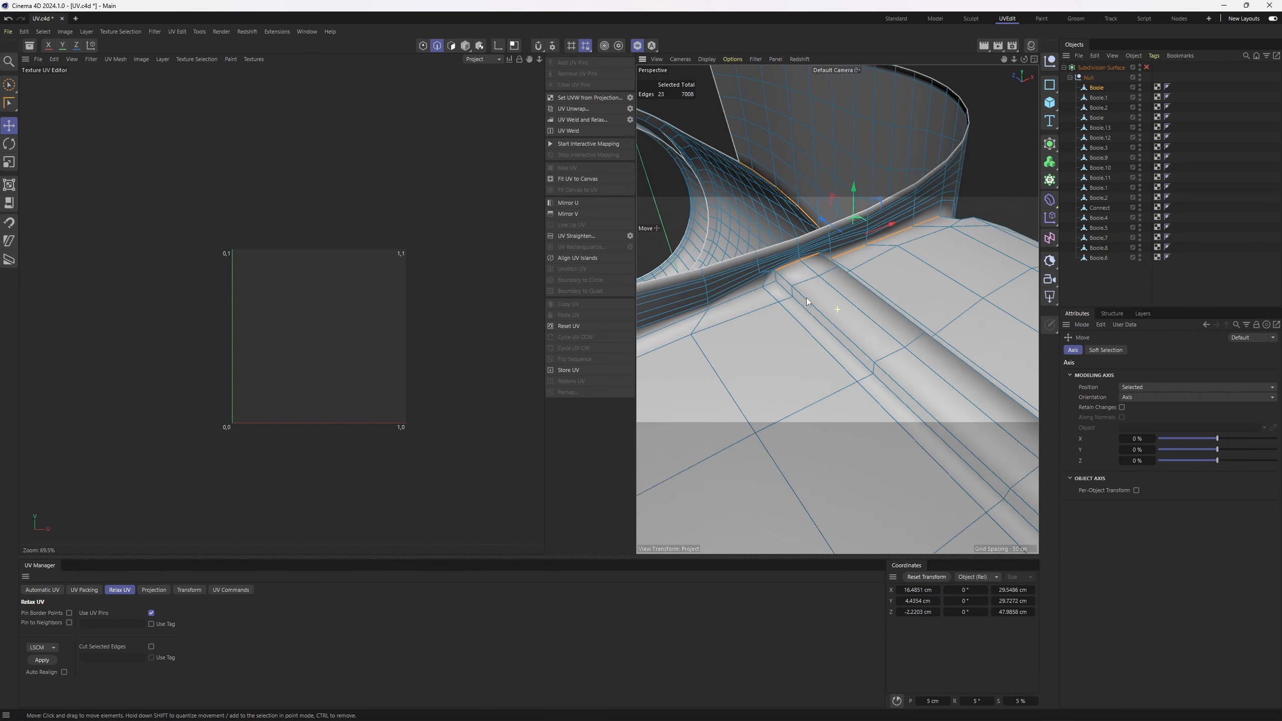
mouse_move(794, 288)
right_mouse_down("alt")
mouse_move(838, 285)
mouse_move(721, 311)
mouse_move(810, 296)
right_mouse_up("alt")
left_click(794, 277, "shift")
double_click(745, 302, "shift")
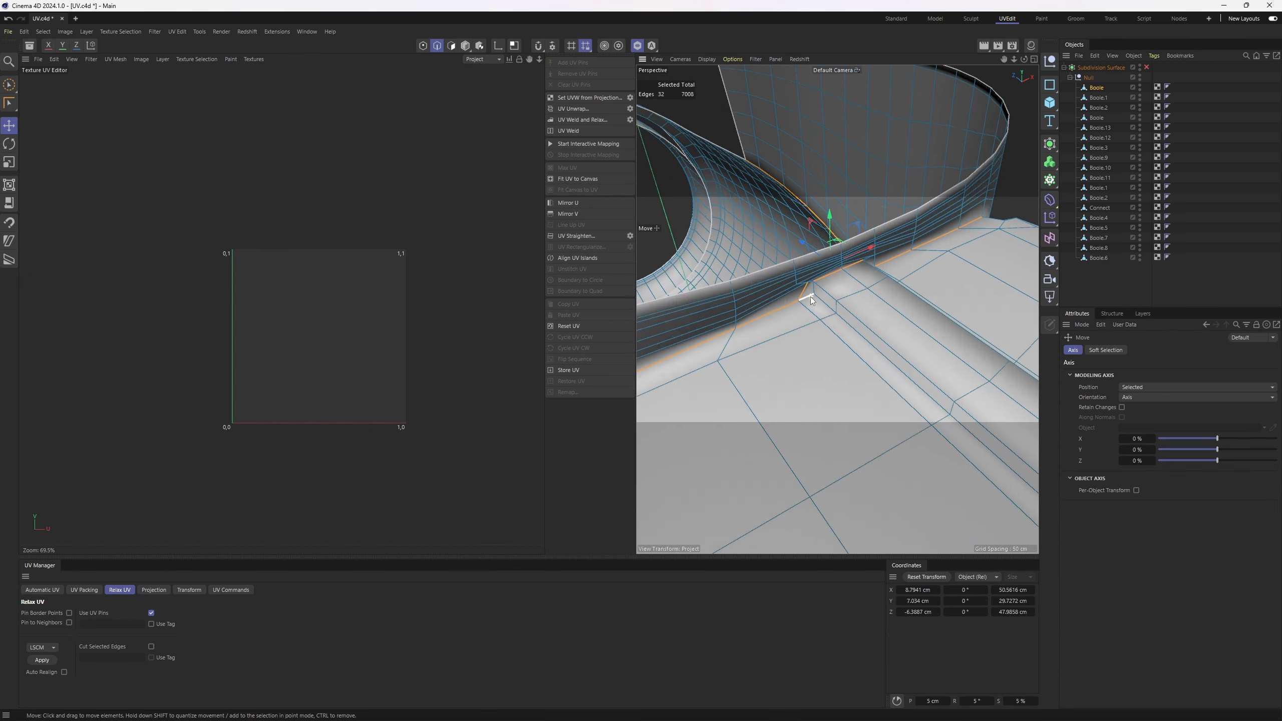
scroll(811, 298, "up", 3)
scroll(817, 250, "up", 2)
left_click_drag(818, 250, 809, 245, "alt")
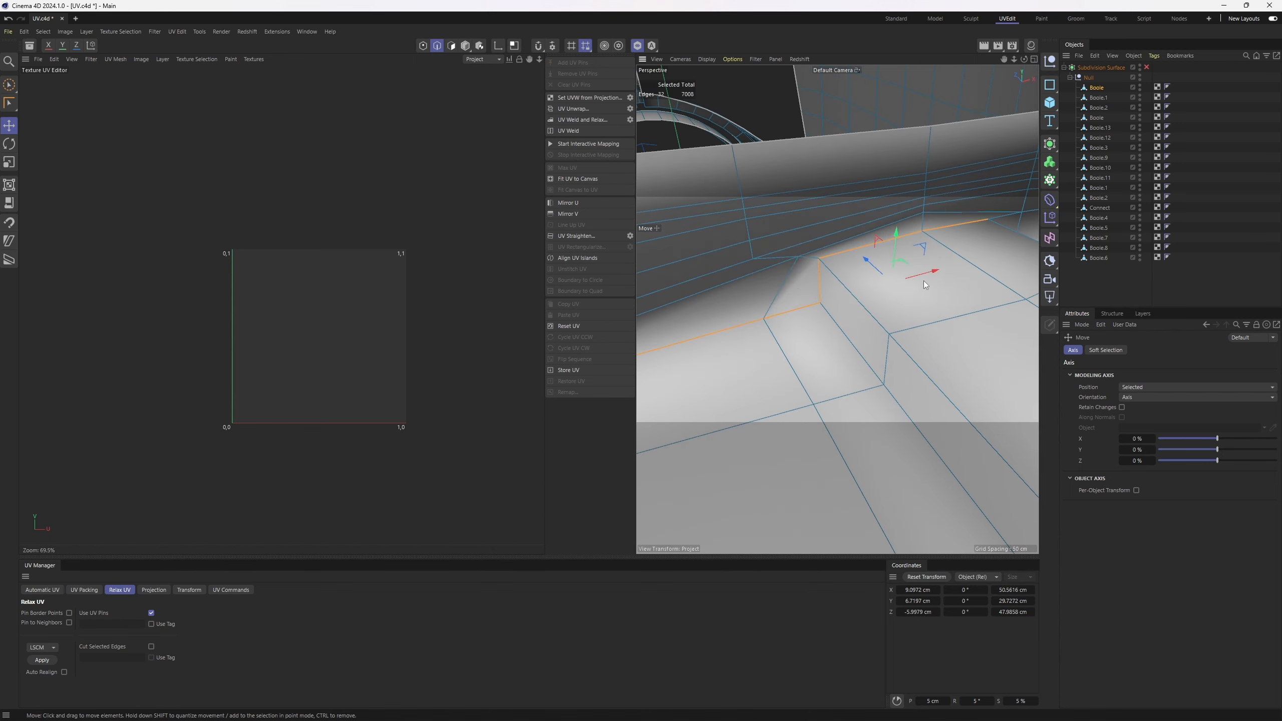
Add the edge loop down the opposite side of the collar's base to the outline selection.
right_click_drag(923, 284, 718, 284, "alt")
left_click_drag(718, 285, 795, 283, "alt")
right_click_drag(796, 283, 828, 303, "alt")
left_click_drag(828, 303, 834, 289, "alt")
scroll(827, 309, "up", 3)
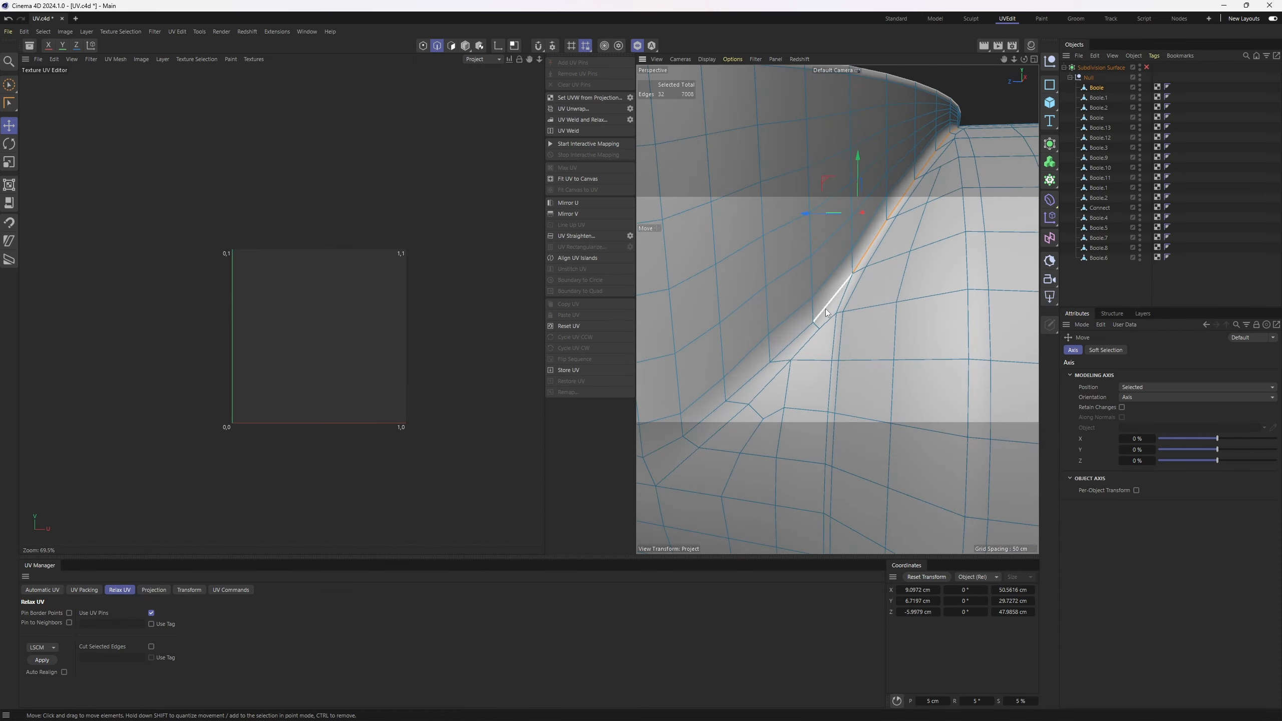
double_click(825, 309, "shift")
right_click_drag(868, 308, 816, 312, "alt")
left_click_drag(816, 312, 843, 352, "alt")
right_click_drag(843, 352, 808, 348, "alt")
left_click_drag(808, 348, 791, 324, "alt")
right_click_drag(791, 324, 832, 337, "alt")
left_click_drag(831, 337, 828, 353, "alt")
right_click_drag(828, 352, 846, 357, "alt")
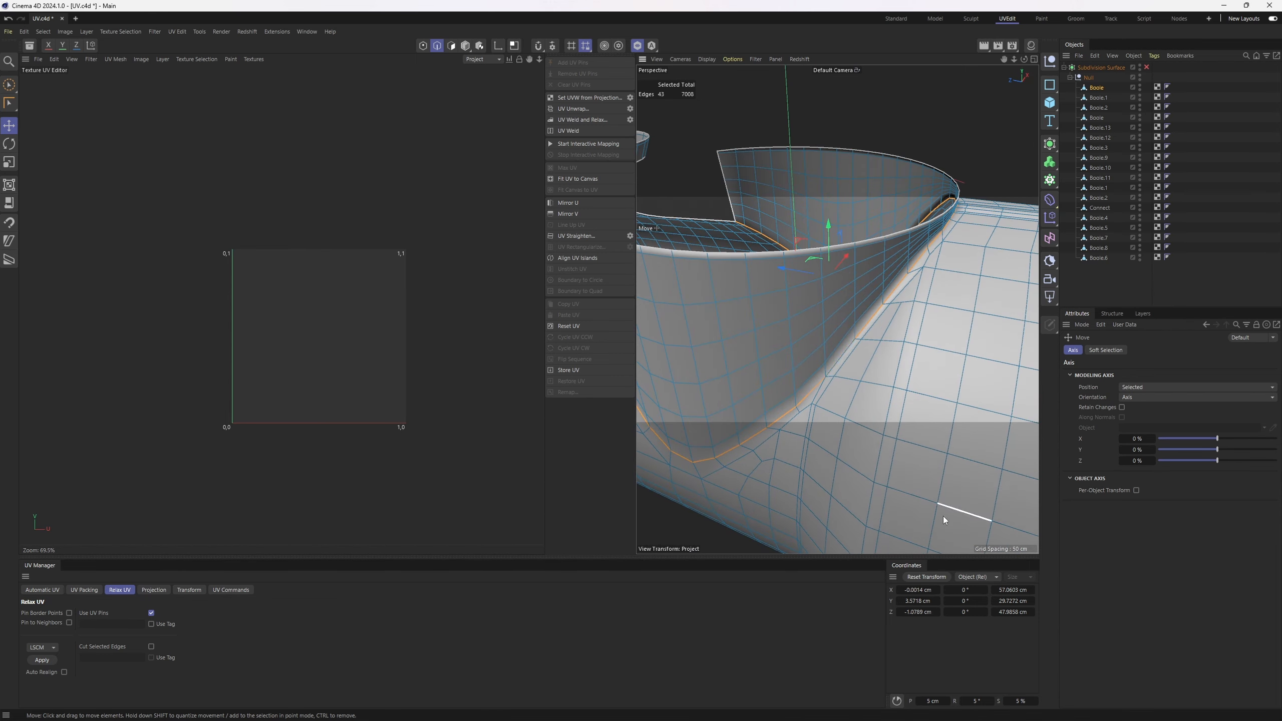
key("v")
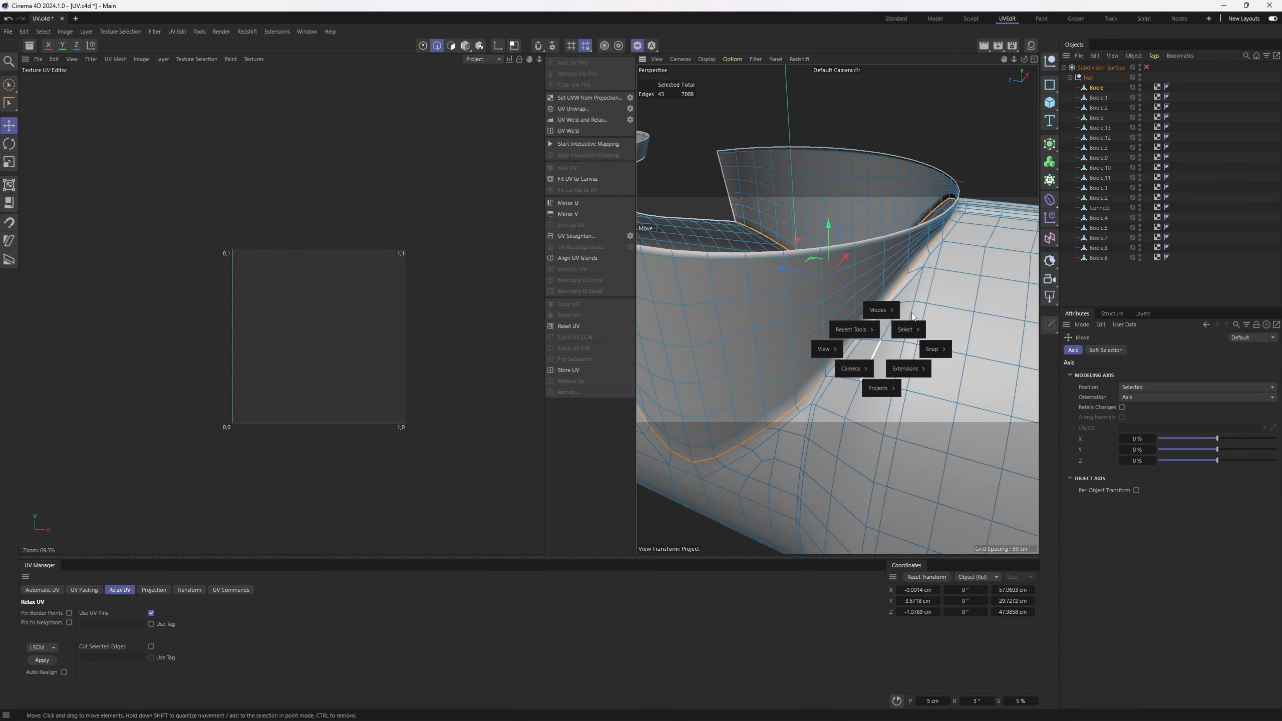
mouse_move(907, 329)
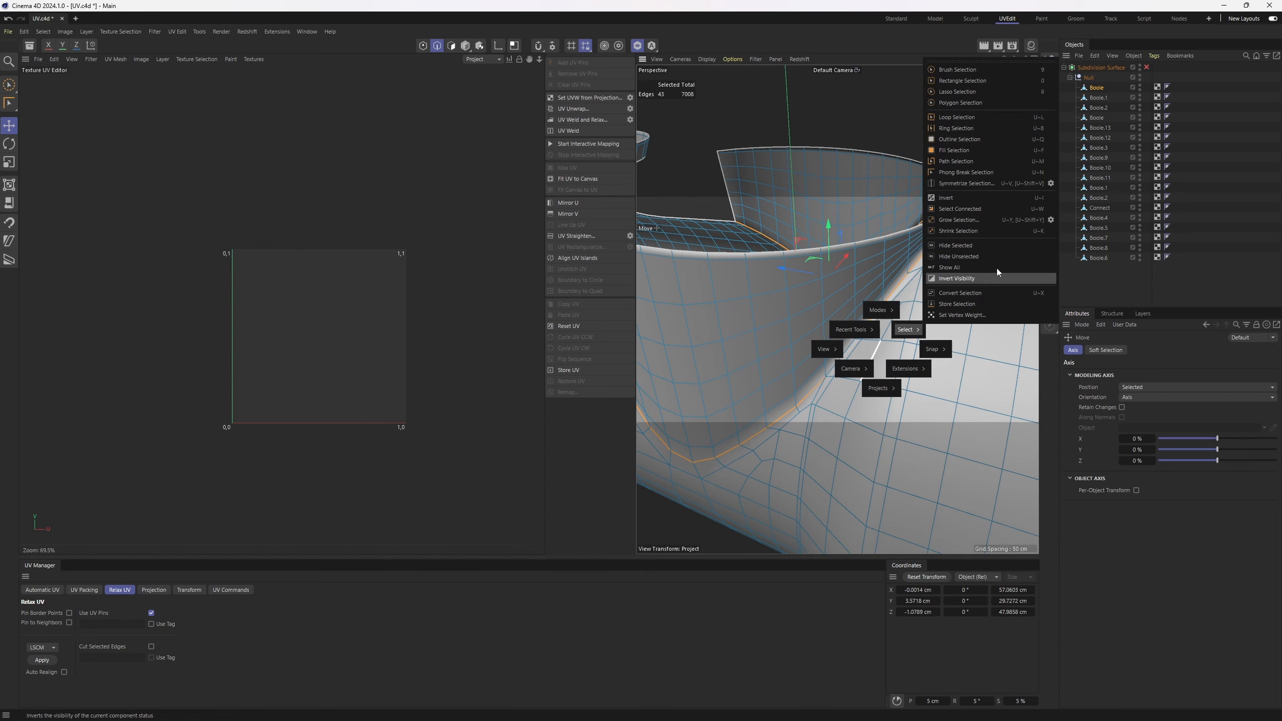
left_click(966, 150)
scroll(884, 255, "down", 8)
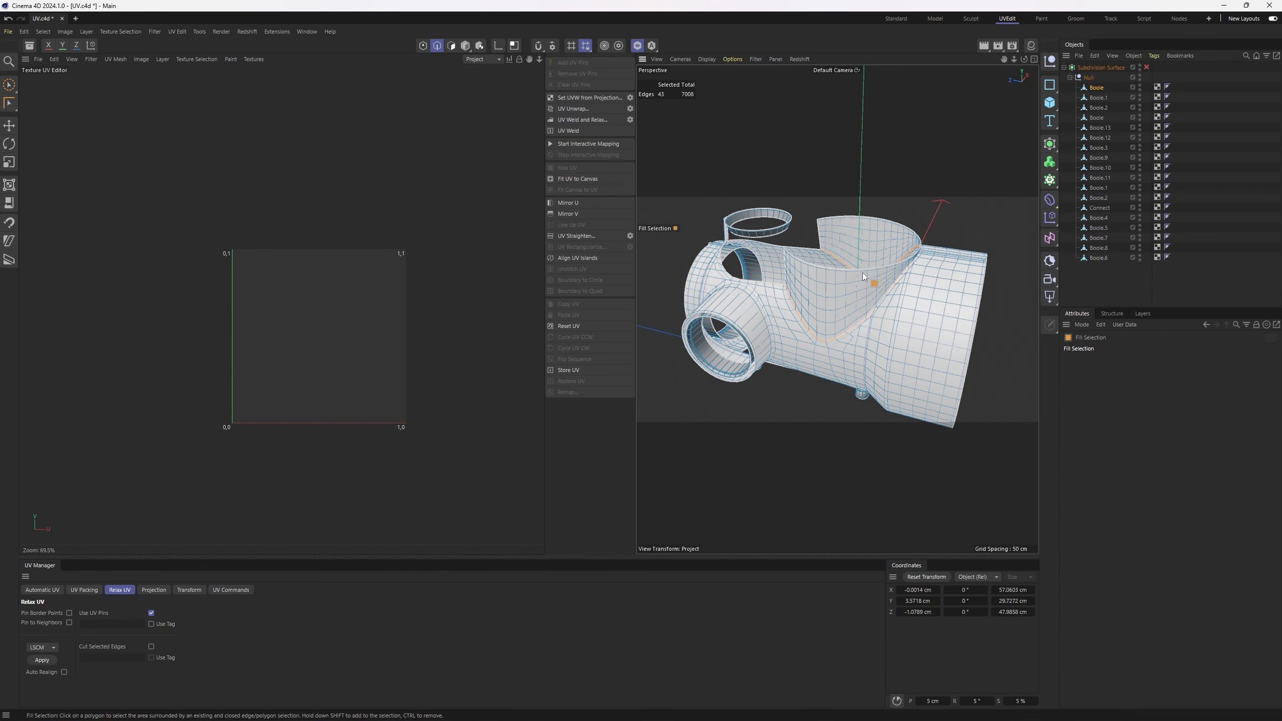
scroll(860, 283, "up", 10)
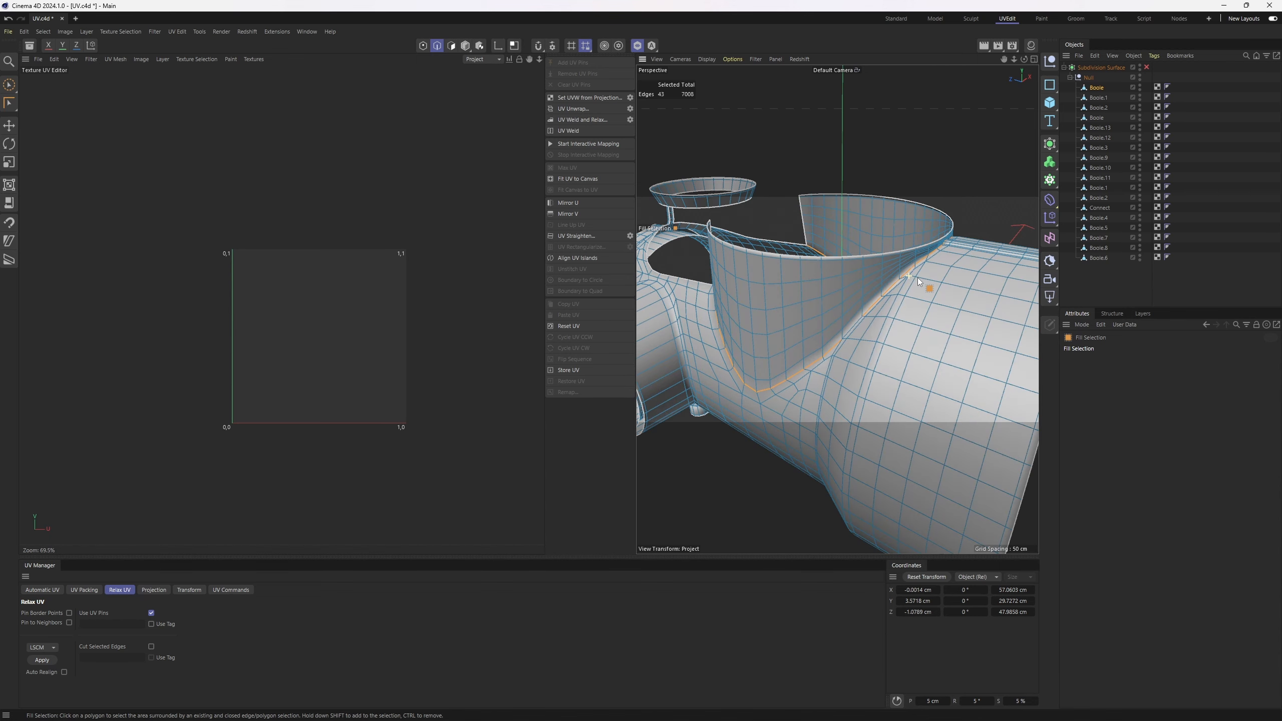
Add the missing edge to the outline selection around the collar's base.
key("e")
left_click(784, 355, "shift")
scroll(803, 359, "down", 8)
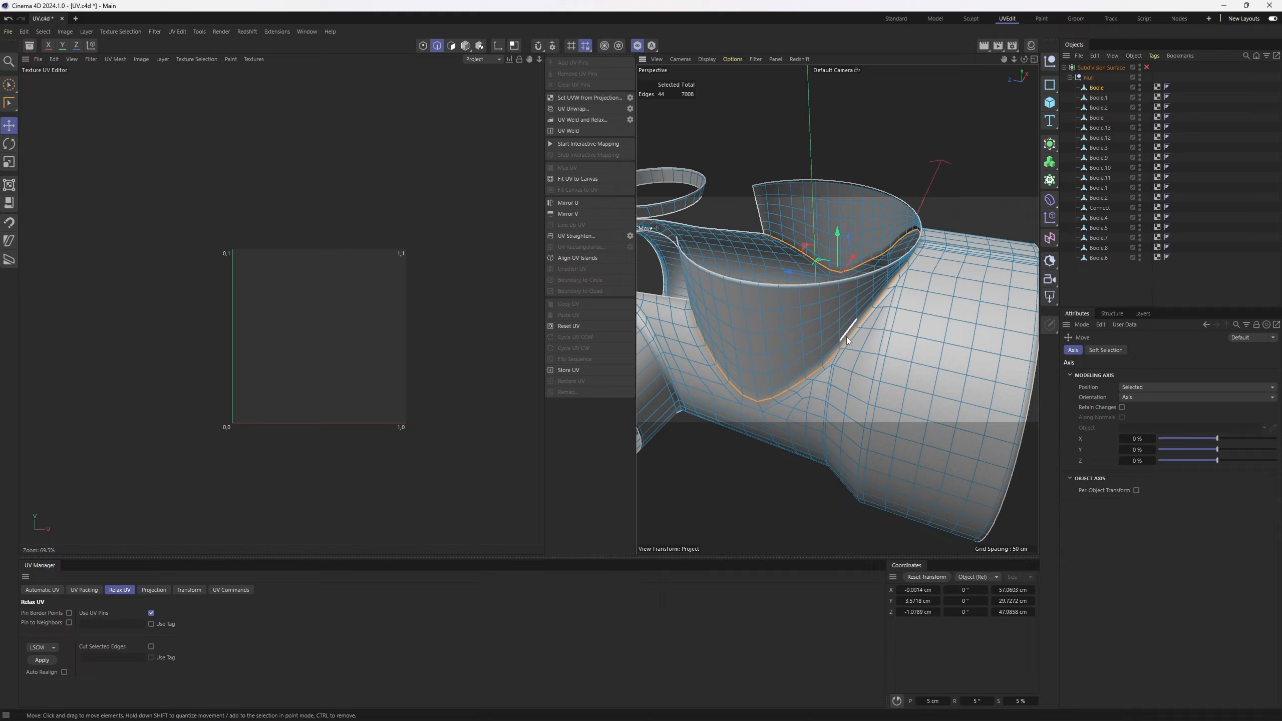
Fill-select the large collar's polygons within the outline and unwrap them with UV Unwrap.
key("u")
key("f")
left_click(822, 305)
scroll(877, 308, "down", 6)
left_click_drag(877, 308, 799, 311, "alt")
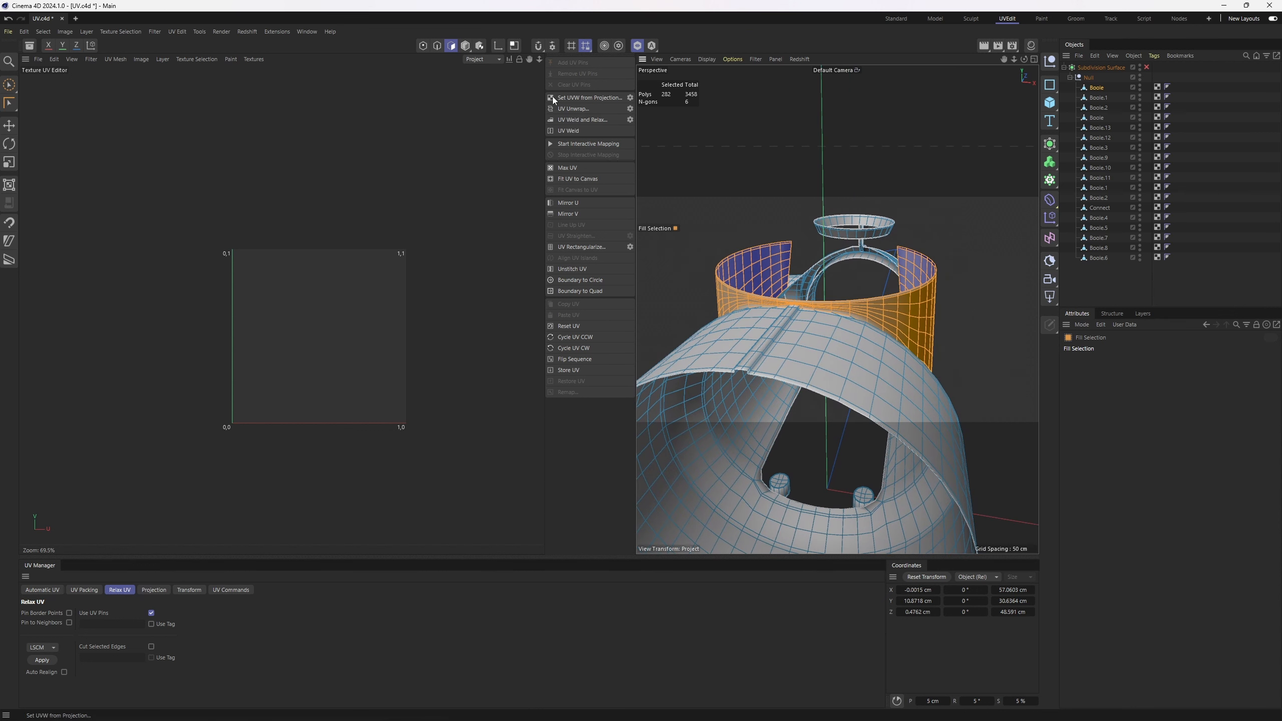
left_click(573, 109)
scroll(274, 353, "up", 6)
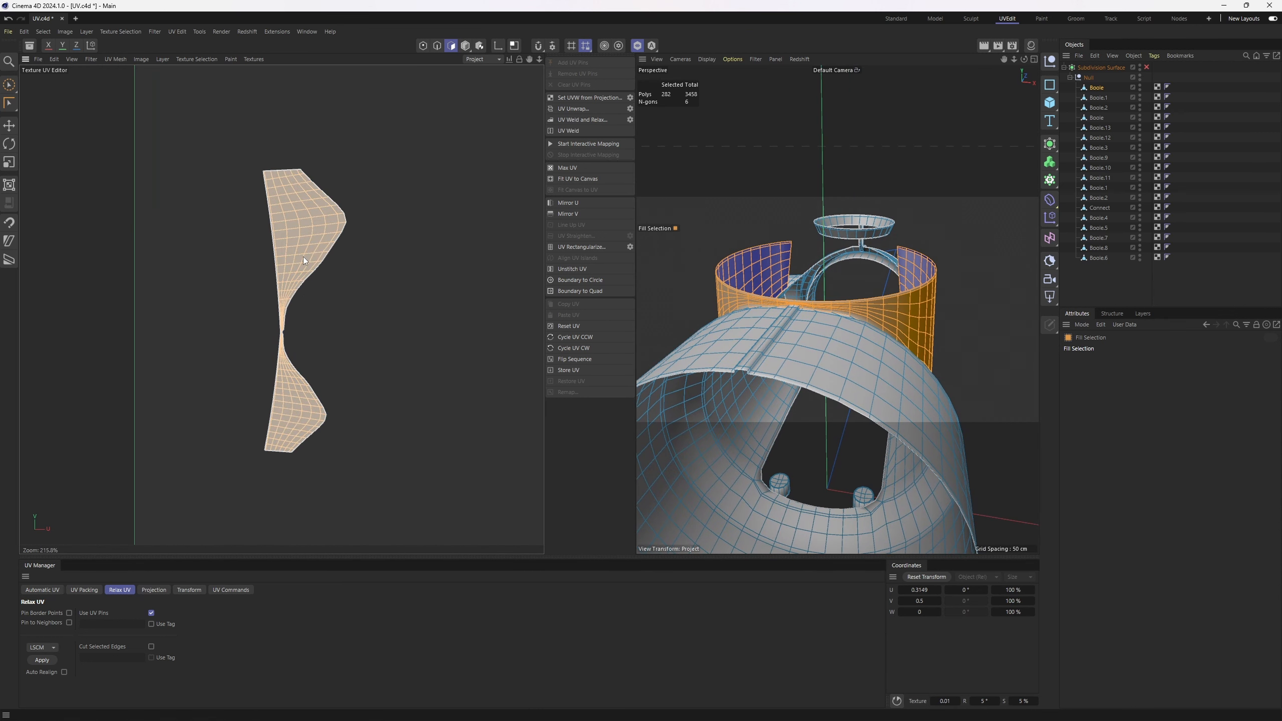
middle_click_drag(303, 260, 319, 290, "alt")
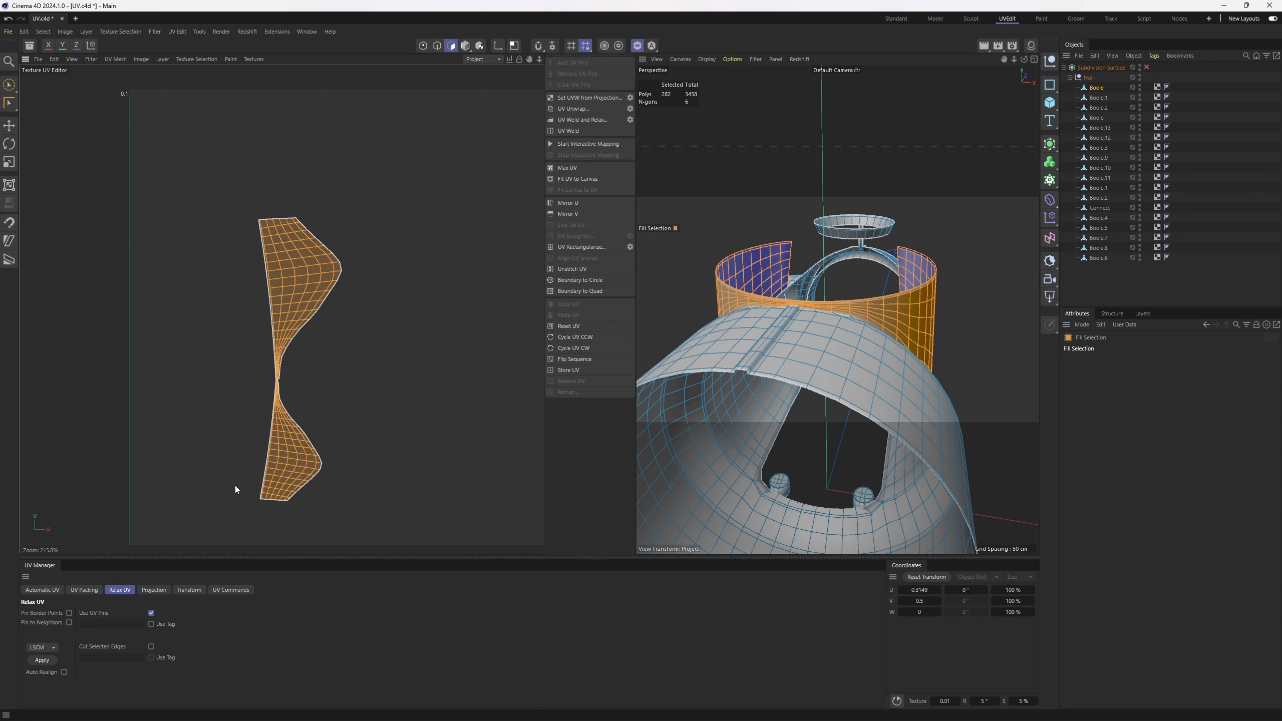
key("r")
left_click_drag(300, 325, 96, 277)
key("ctrl+z")
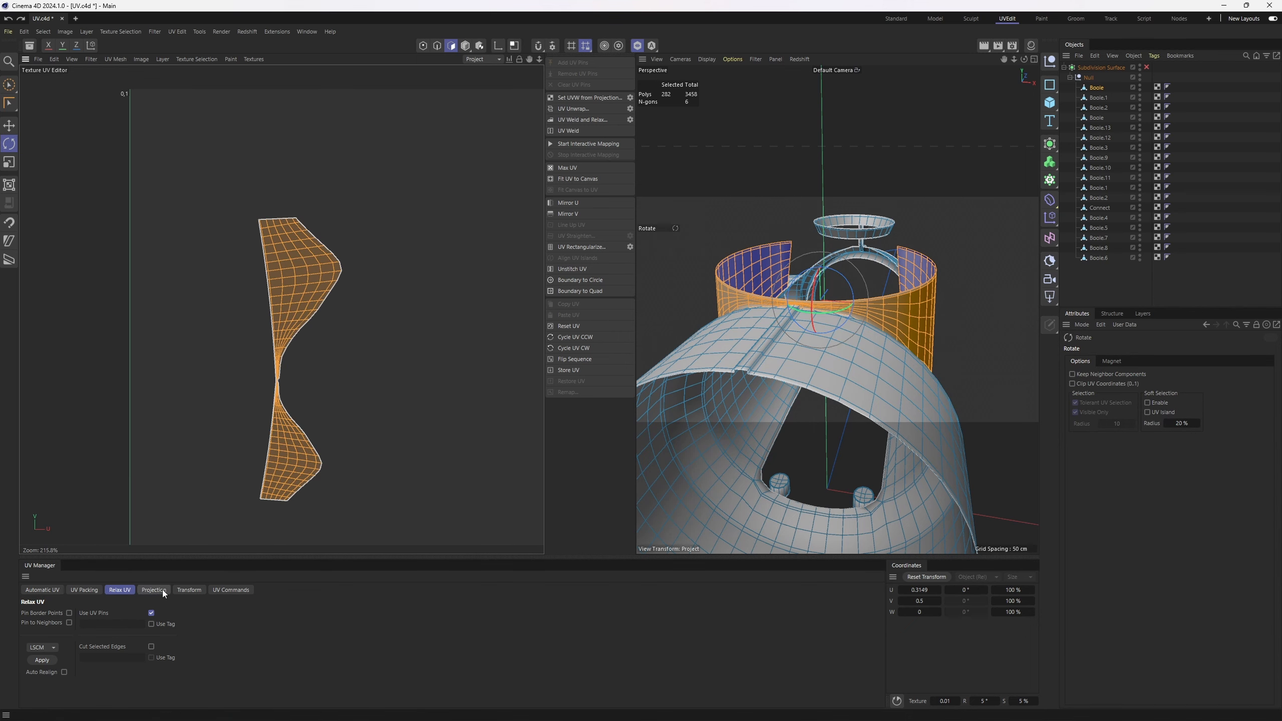
Rotate the collar's UV island three times by 90° with the UV Transform settings.
left_click(188, 591)
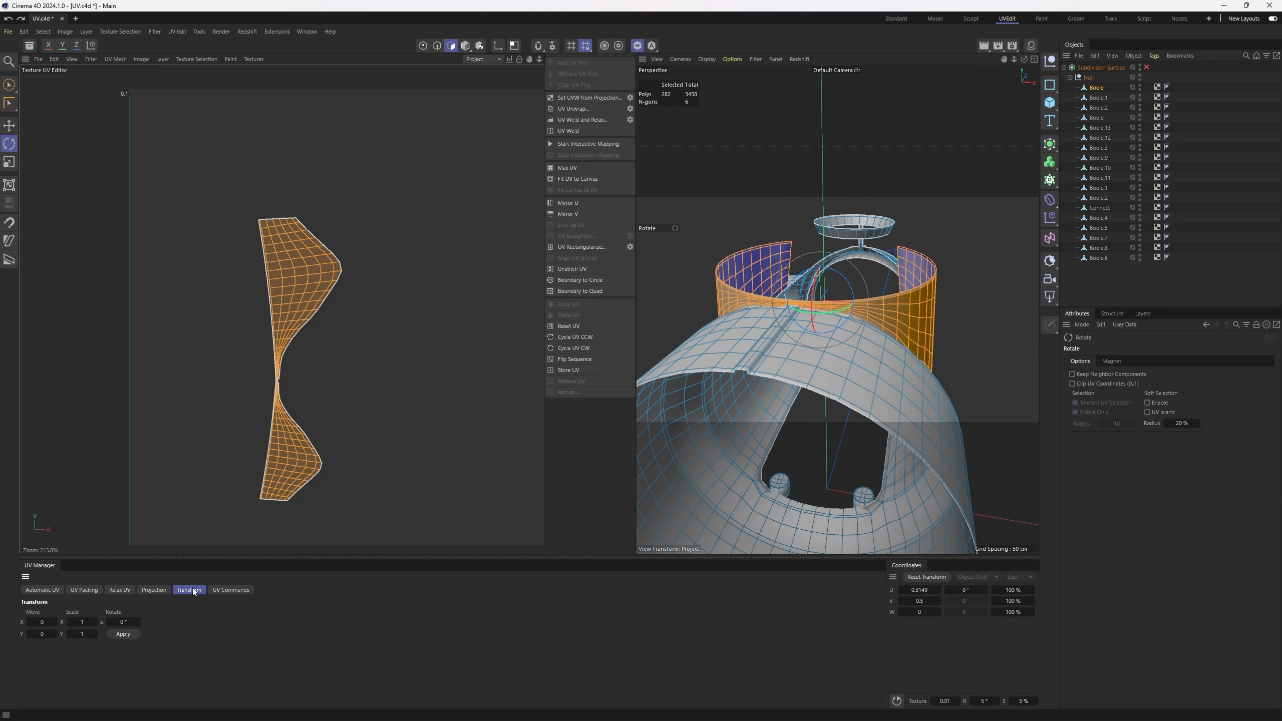
double_click(134, 623)
type("90")
left_click(122, 636)
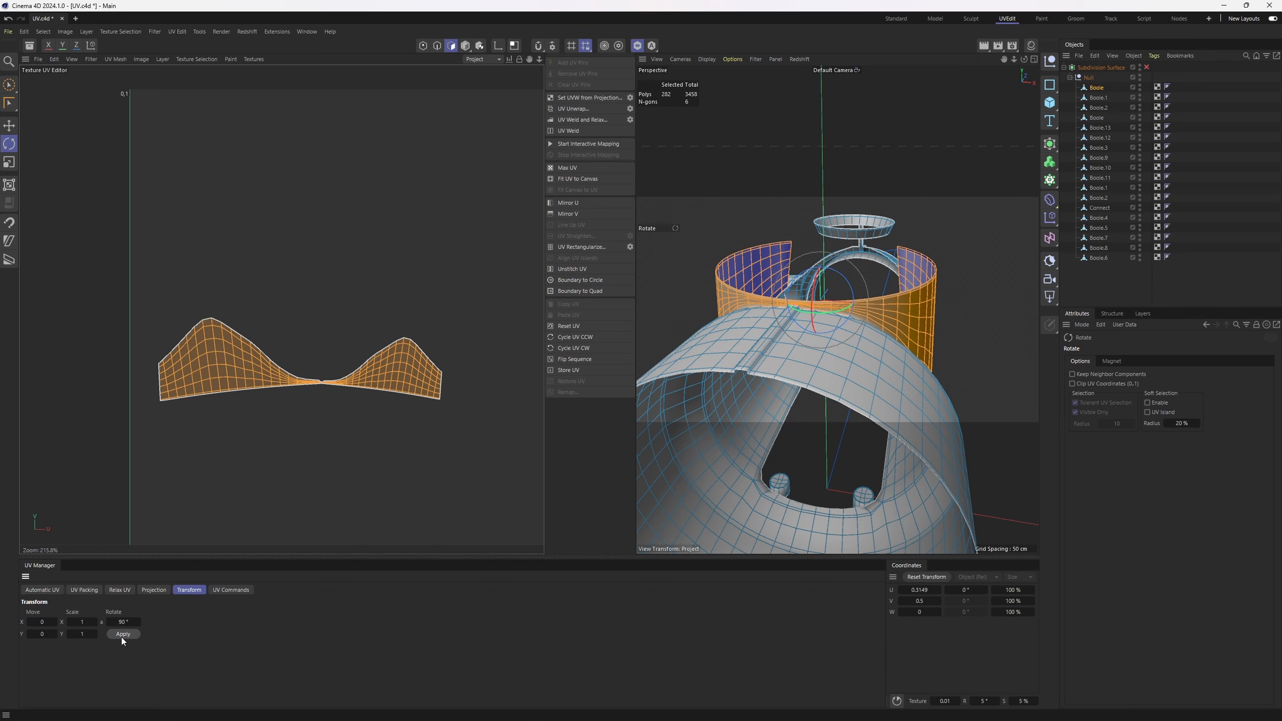
left_click(122, 636)
left_click(122, 636)
Relax the collar's UV island with the Relax UV settings.
scroll(364, 337, "up", 3)
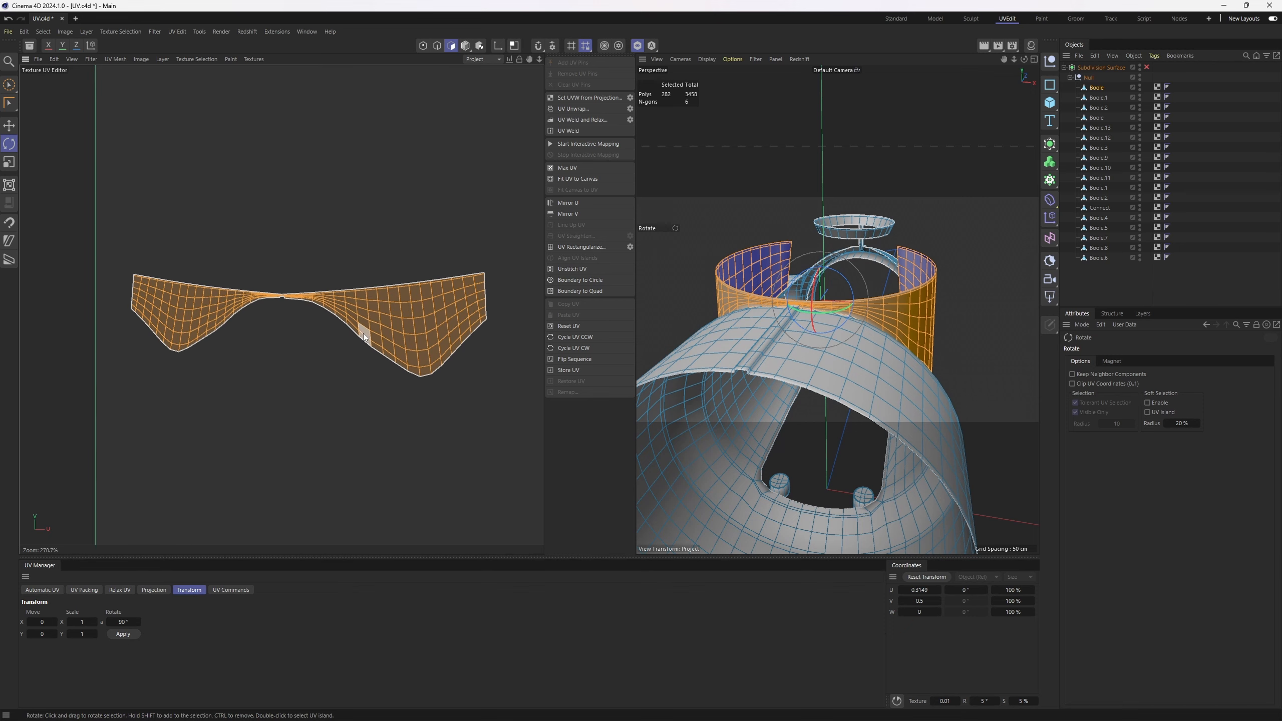
scroll(365, 337, "up", 2)
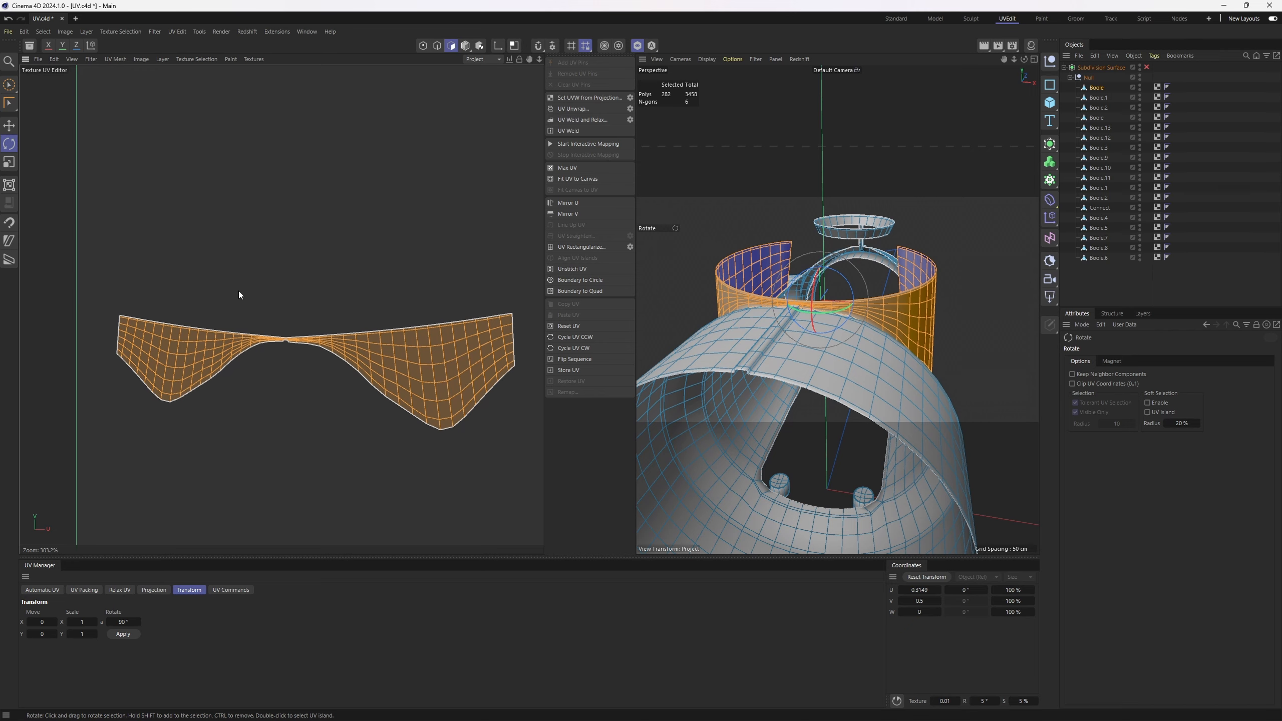
left_click_drag(909, 293, 838, 313, "alt")
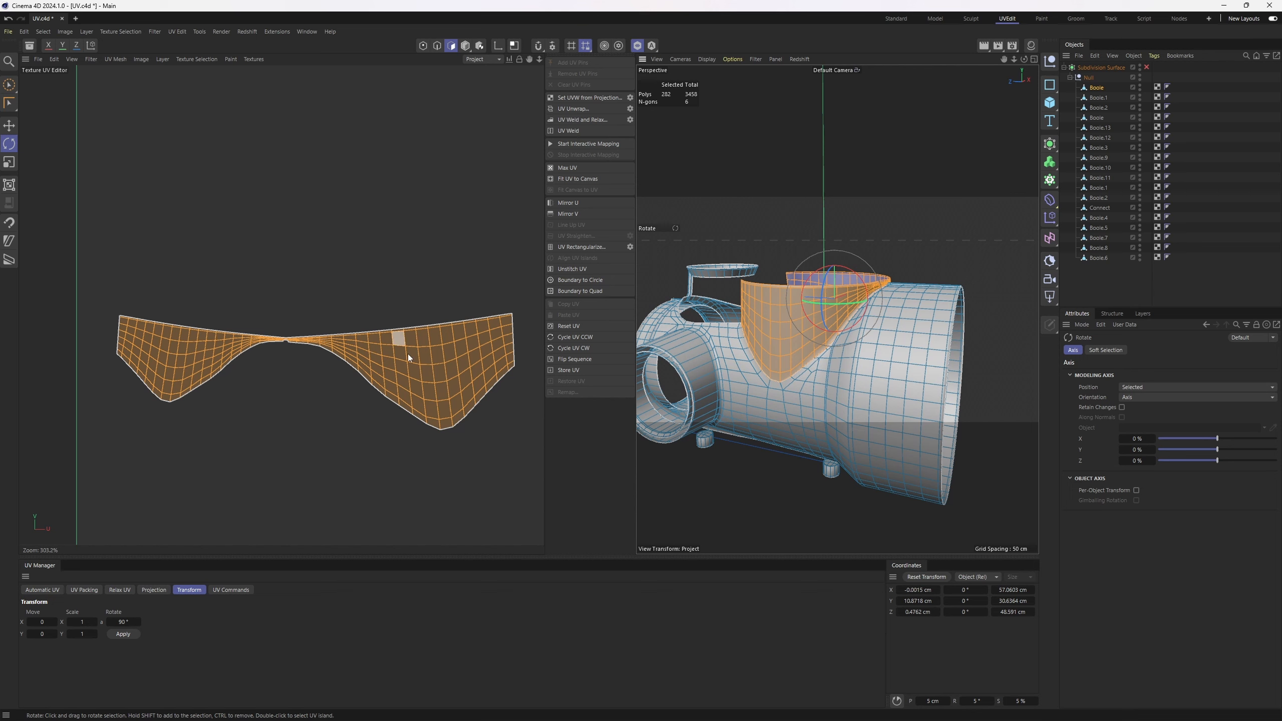
left_click(120, 590)
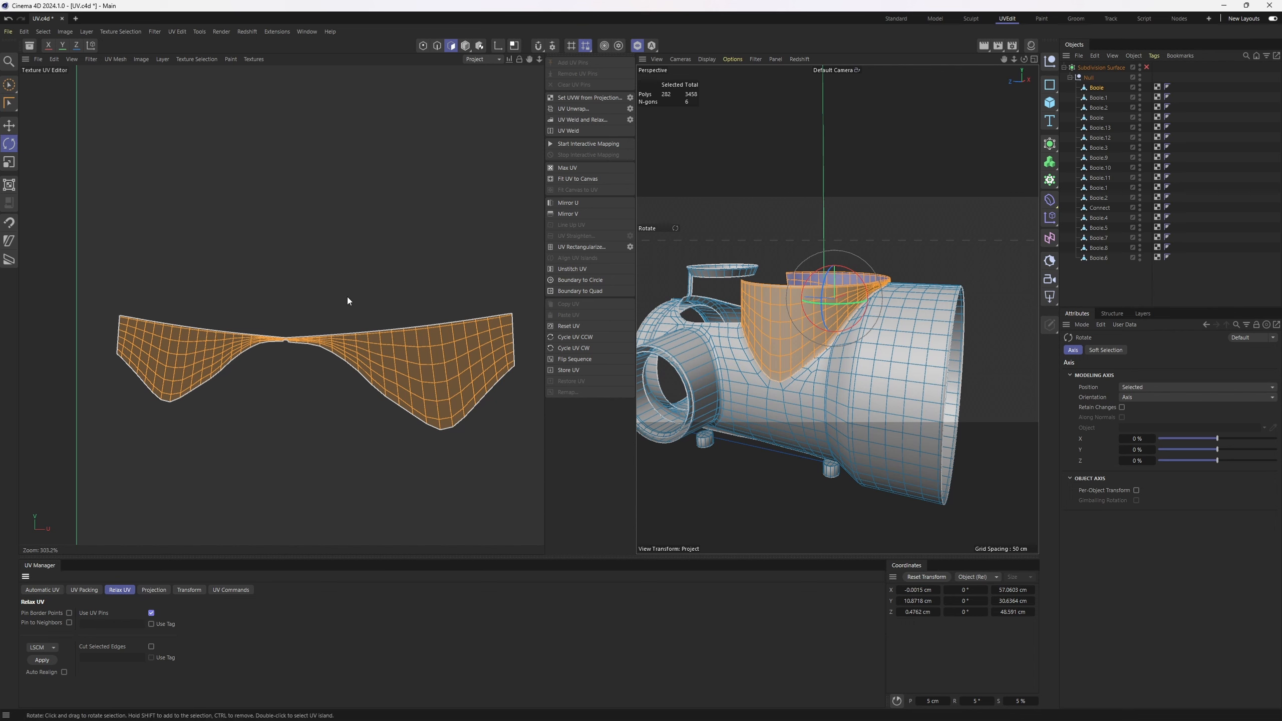
left_click(42, 660)
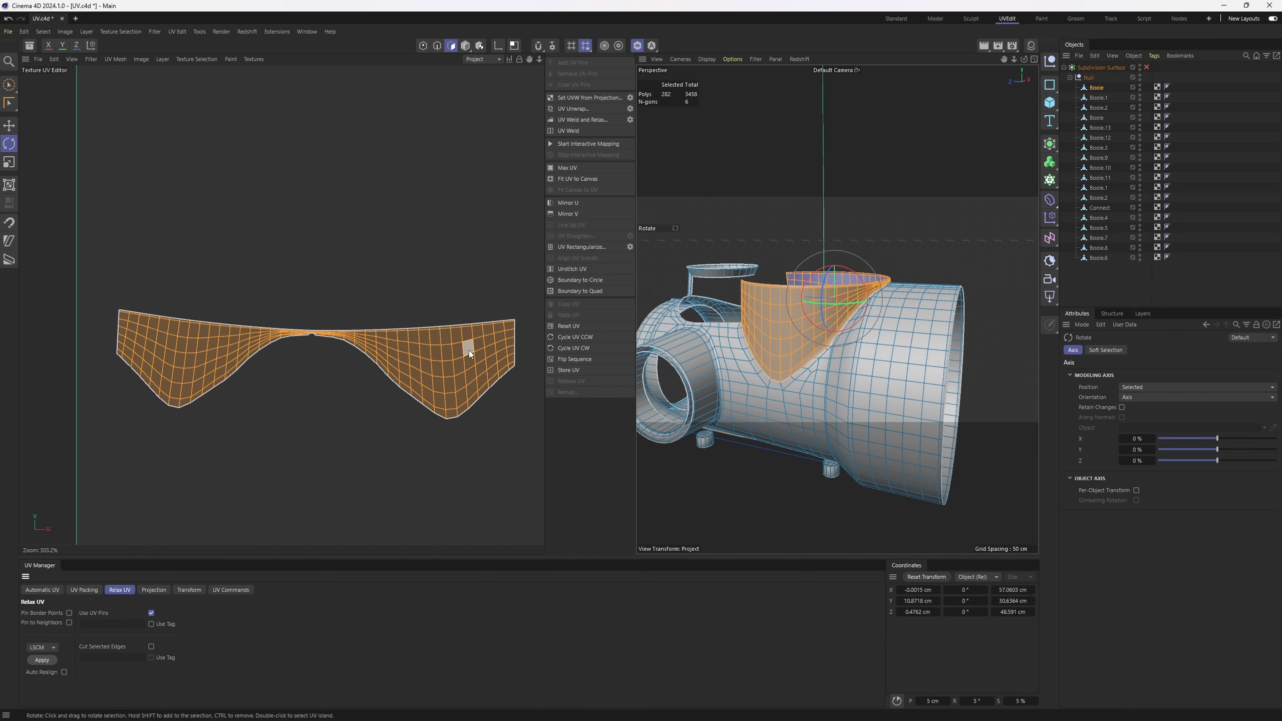
Select the edge loop along the collar's upper rim and straighten it with UV Straighten.
key("Return")
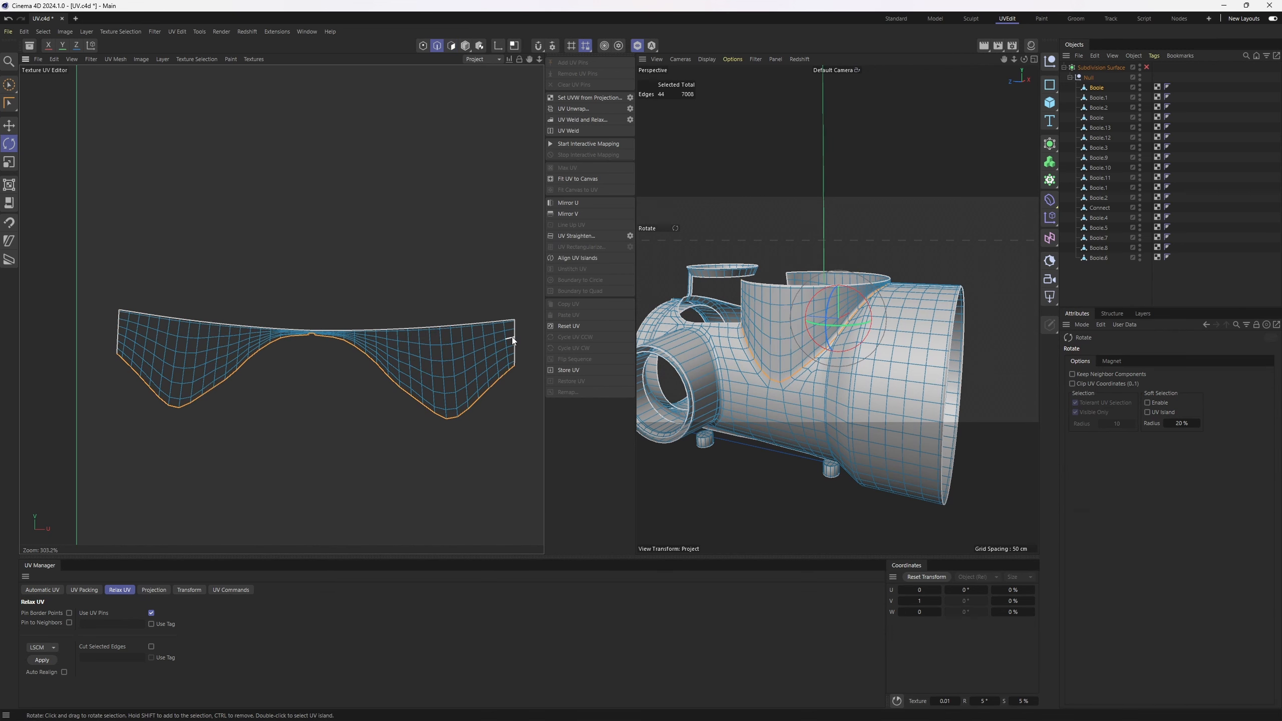
key("e")
scroll(856, 281, "up", 5)
scroll(939, 326, "up", 3)
left_click_drag(928, 396, 920, 380, "alt")
scroll(872, 389, "up", 2)
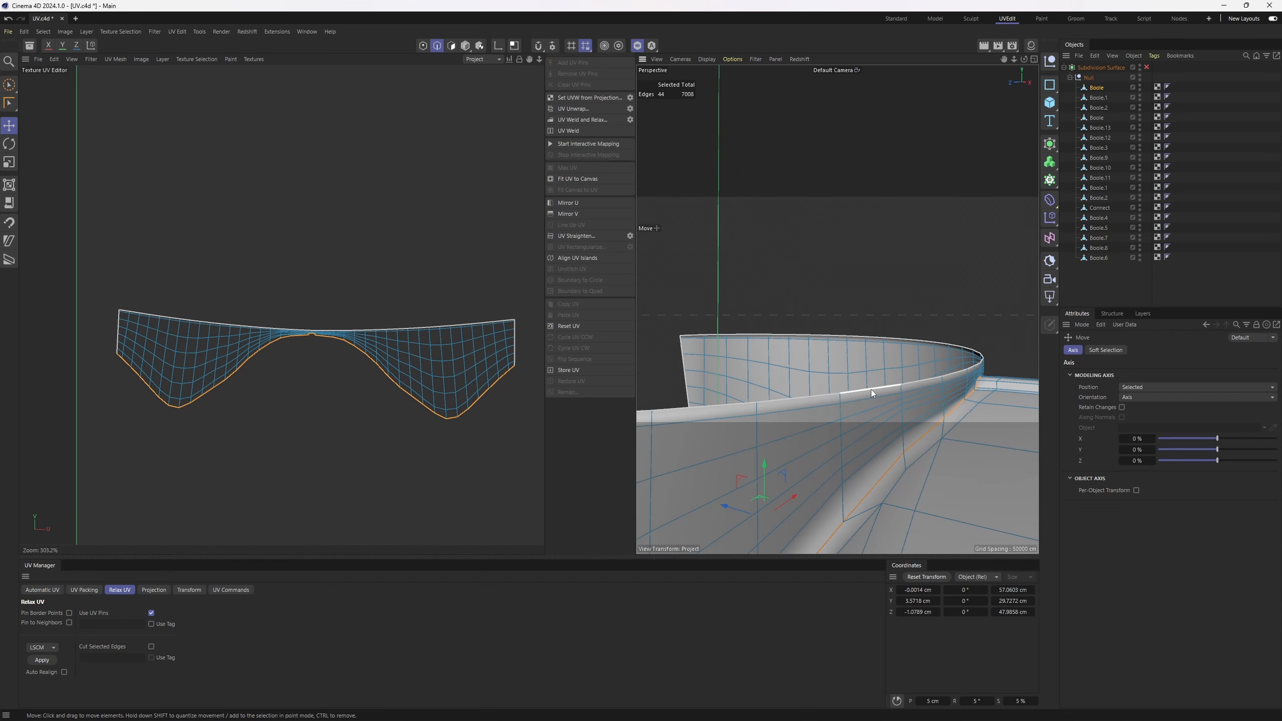
double_click(871, 389)
scroll(875, 383, "down", 4)
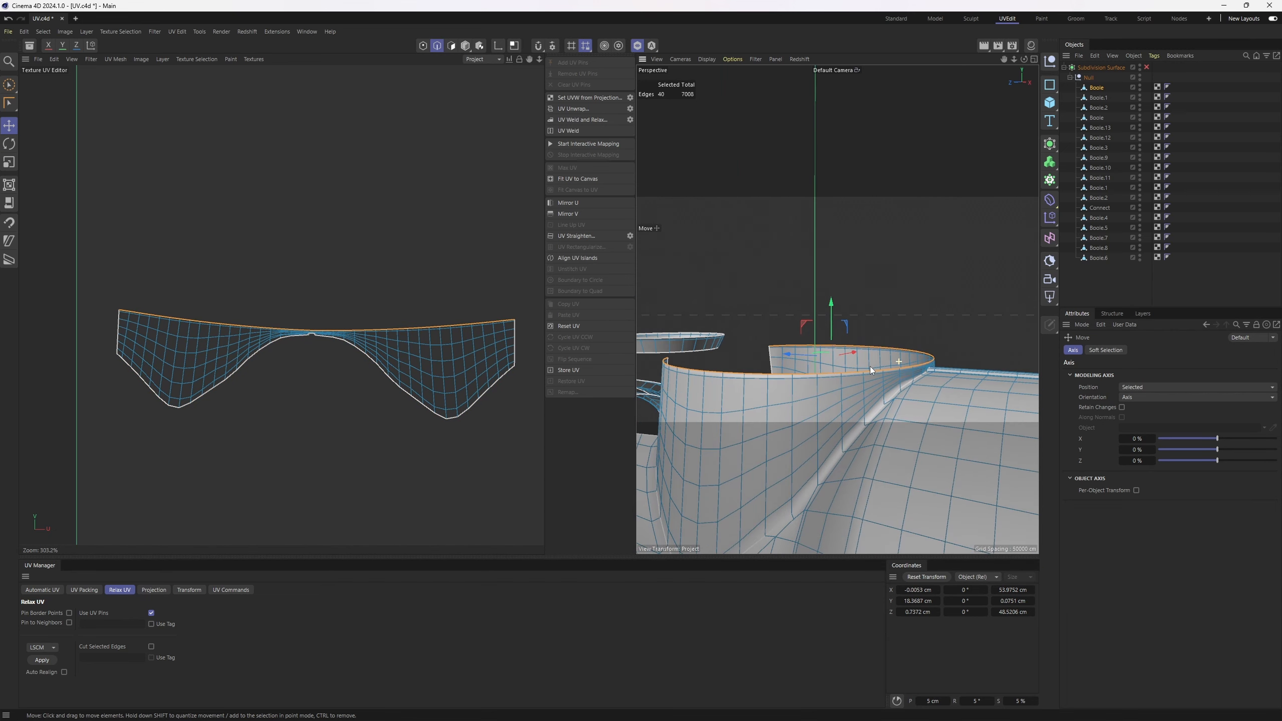
left_click(587, 236)
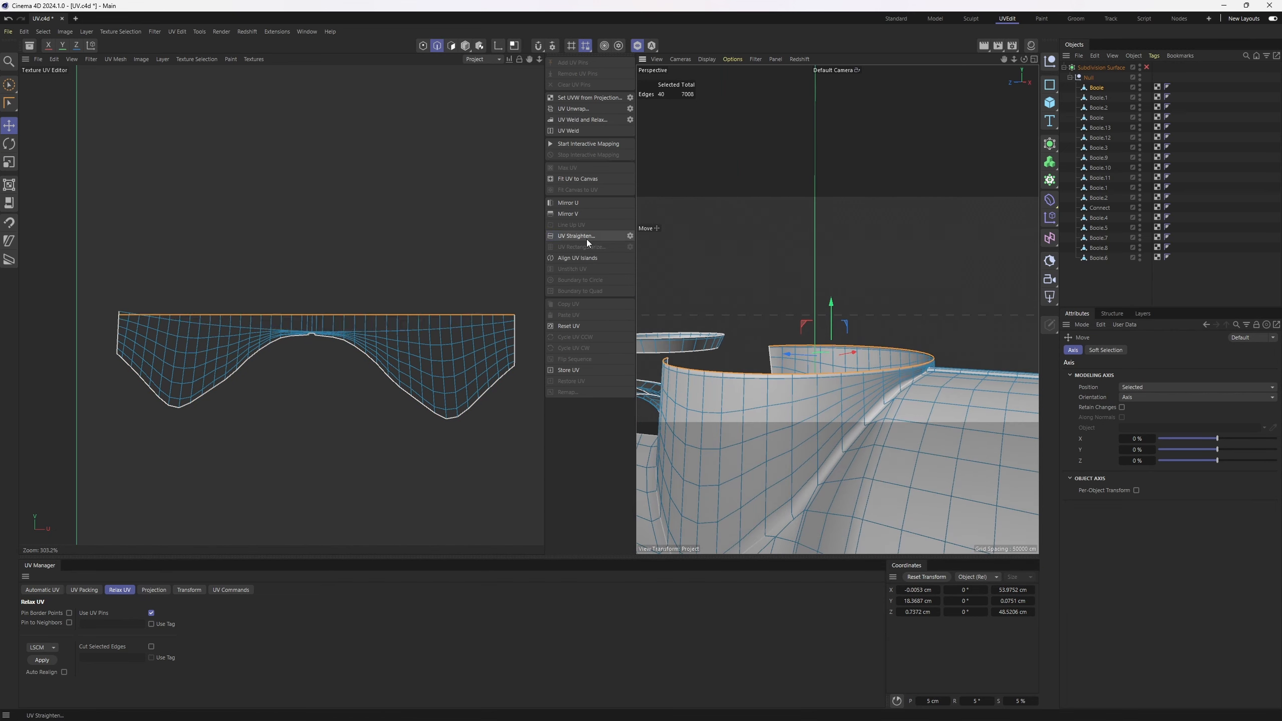
Convert the rim selection to points, add UV pins to them, and relax the collar's whole UV island.
left_click(423, 46, "ctrl")
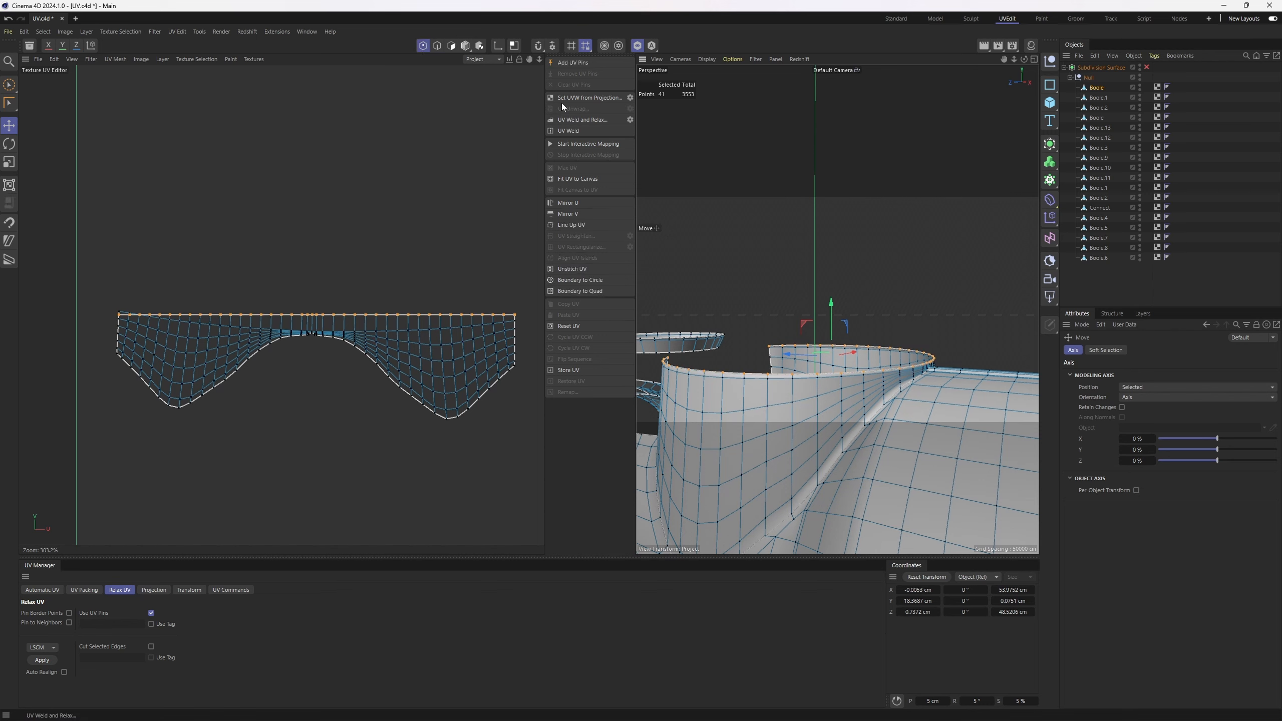
left_click(579, 64)
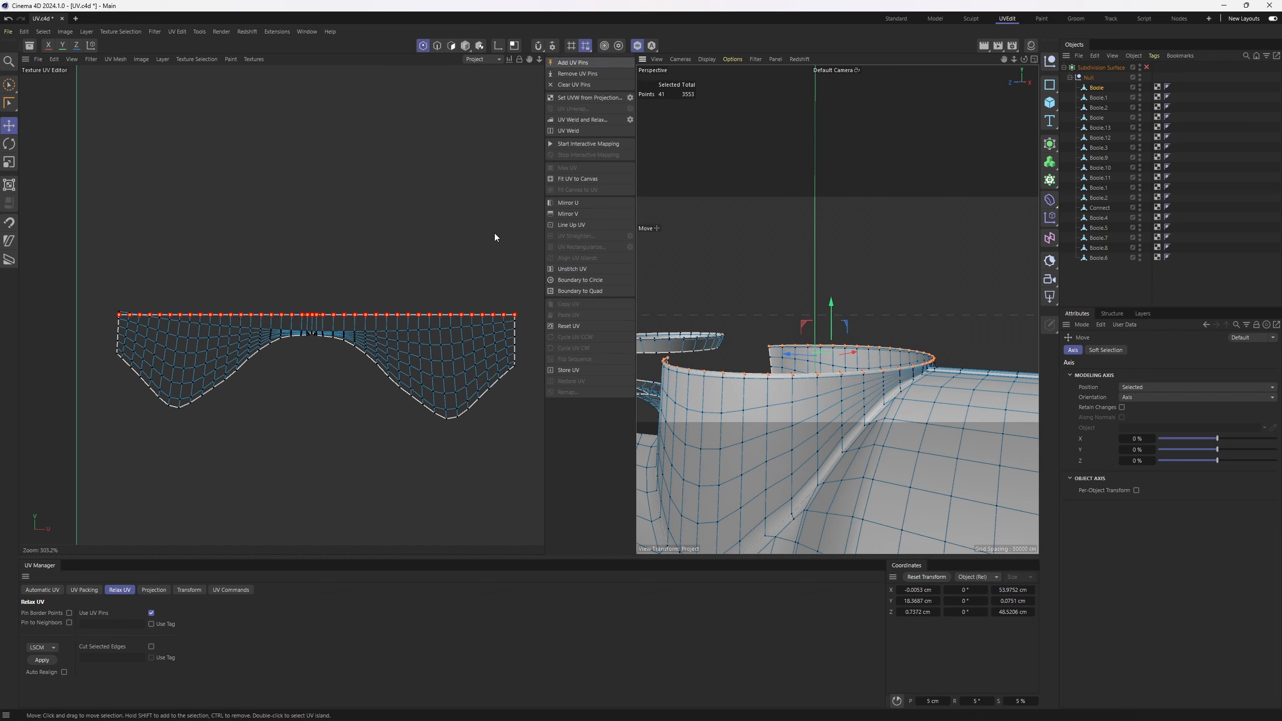
key("Return")
key("Return")
double_click(473, 365)
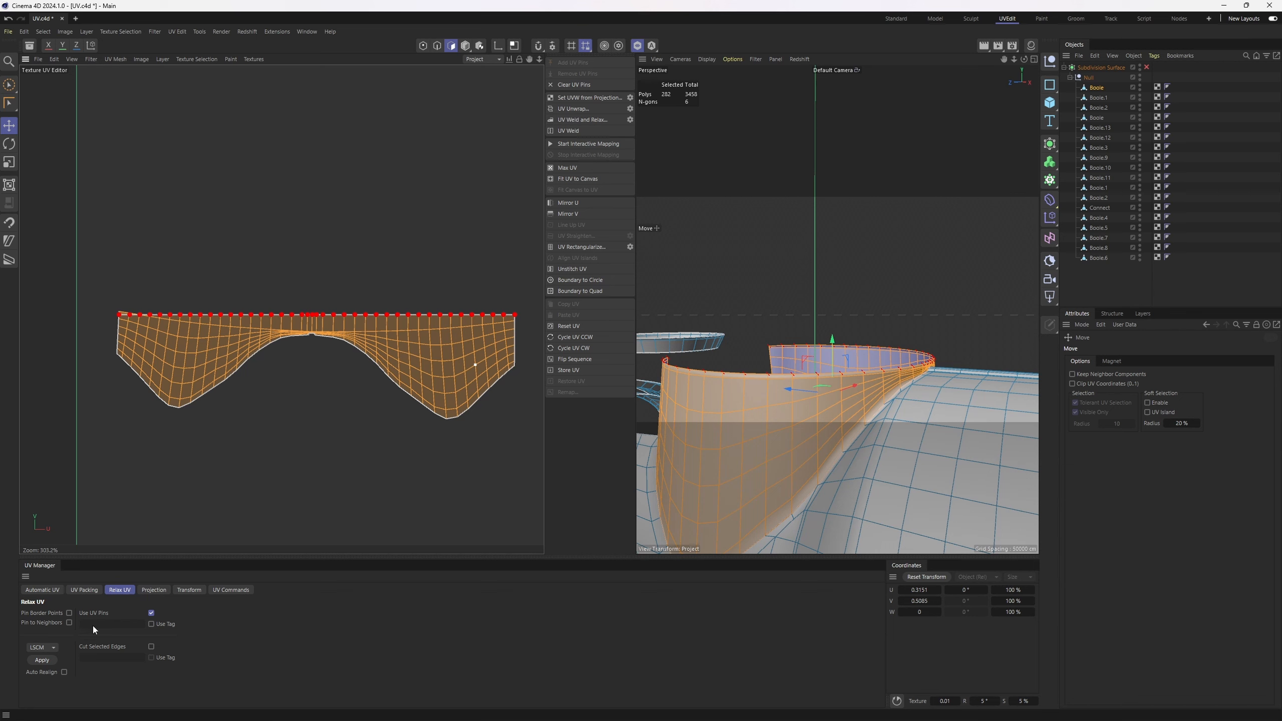
left_click(38, 662)
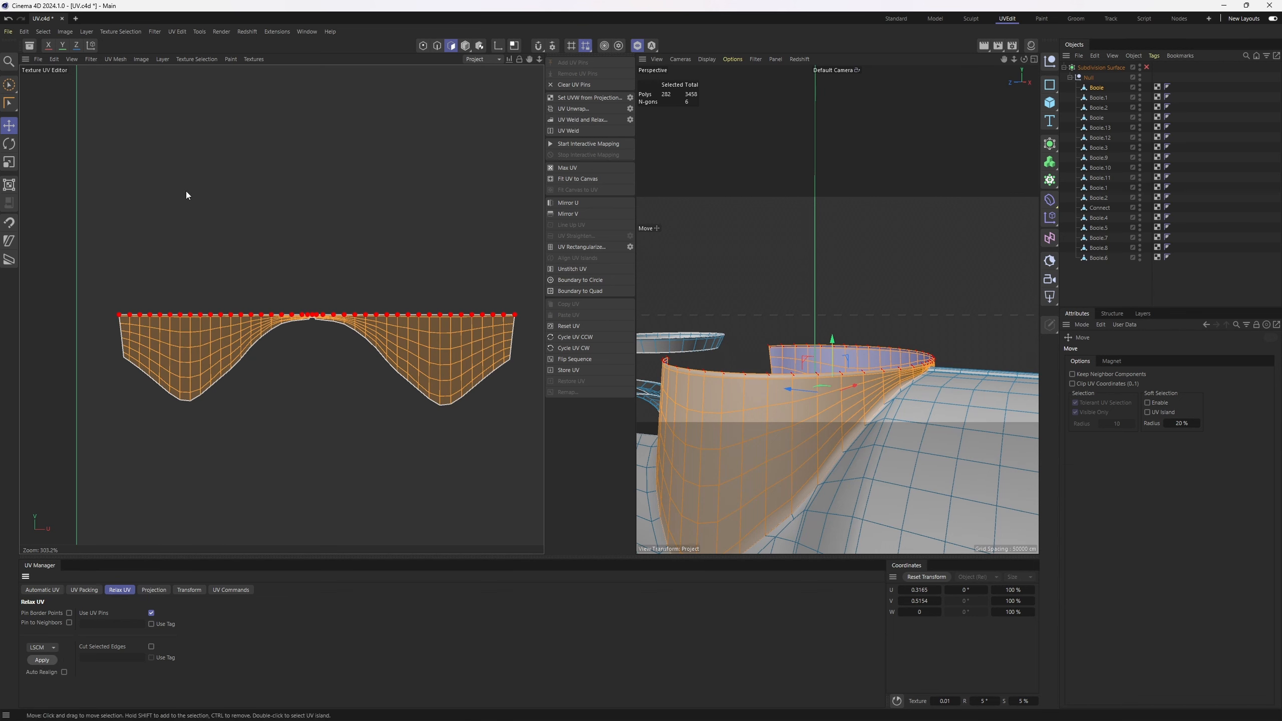
Display the UV checker texture and scale up the collar's UV island to examine the pattern on the surface.
left_click(253, 59)
left_click(259, 89)
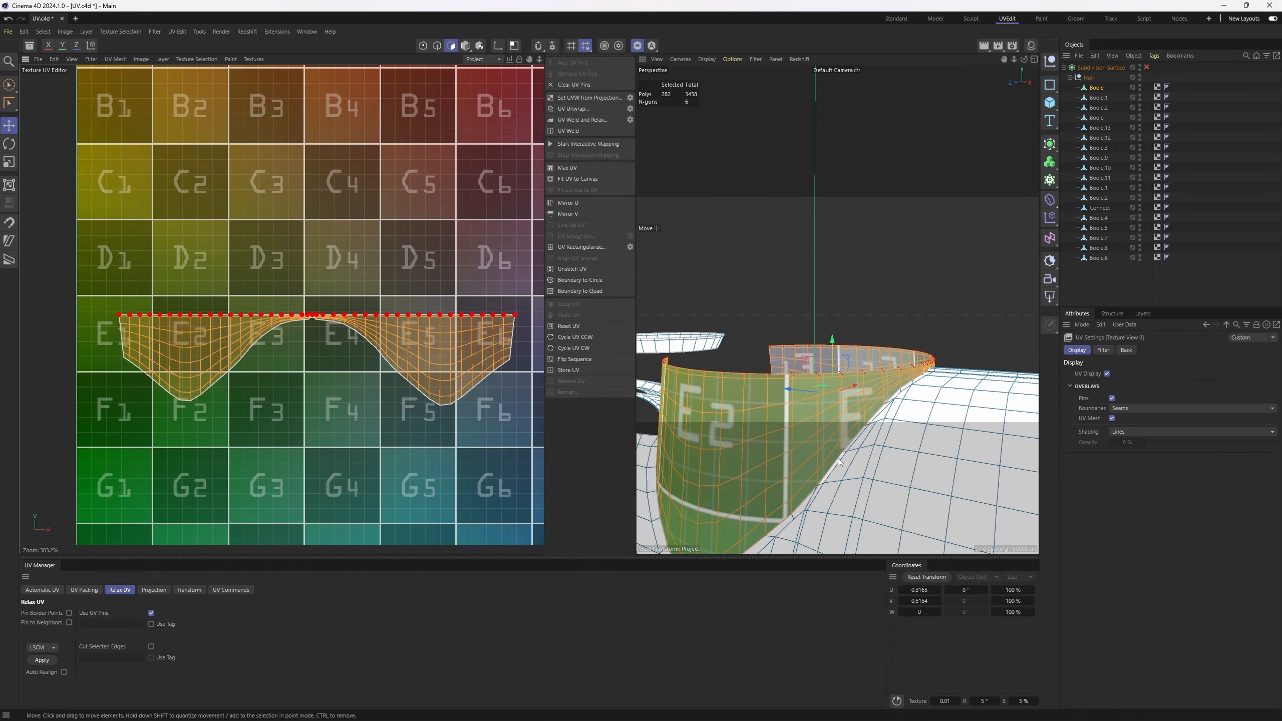
left_click_drag(813, 361, 880, 314, "alt")
scroll(396, 269, "down", 5)
key("t")
left_click_drag(409, 321, 1210, 282)
scroll(865, 316, "down", 4)
mouse_move(864, 316)
left_mouse_down("alt")
mouse_move(957, 318)
mouse_move(844, 325)
mouse_move(878, 316)
left_mouse_up("alt")
scroll(842, 324, "up", 6)
scroll(842, 325, "down", 4)
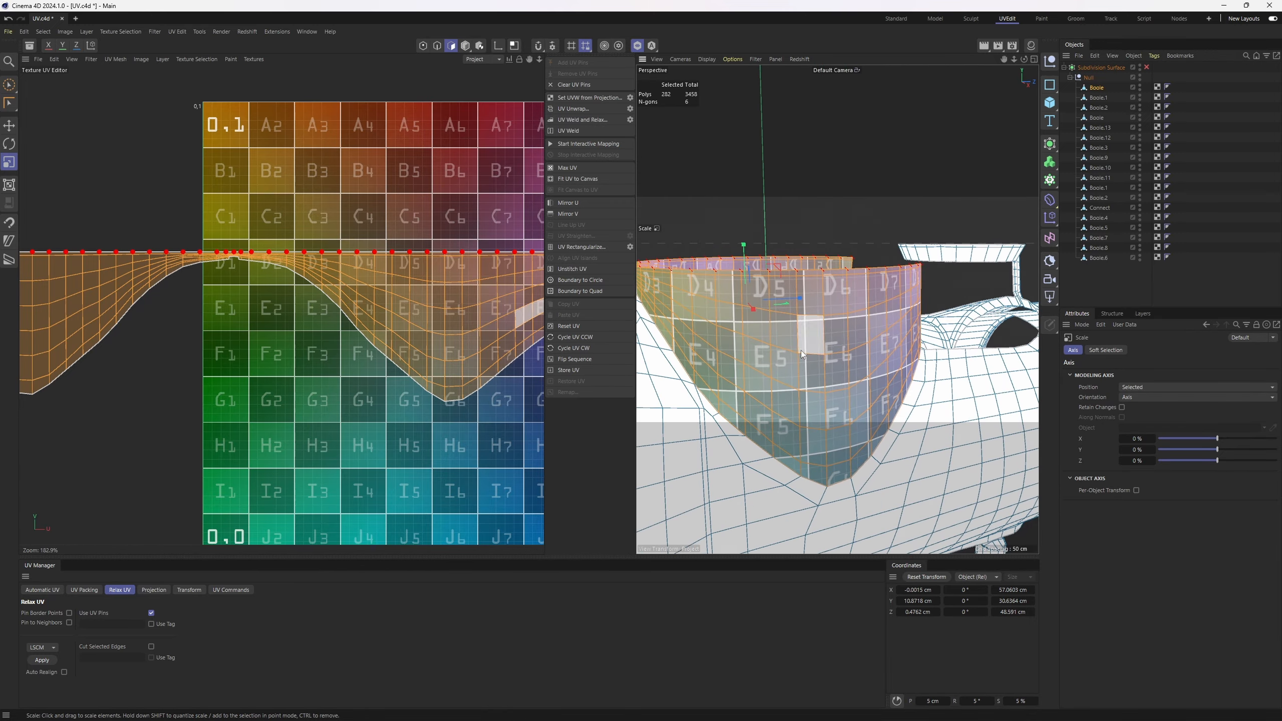
Hide the finished collar polygons and turn off the UV checker texture.
key("v")
mouse_move(841, 328)
left_click(910, 249)
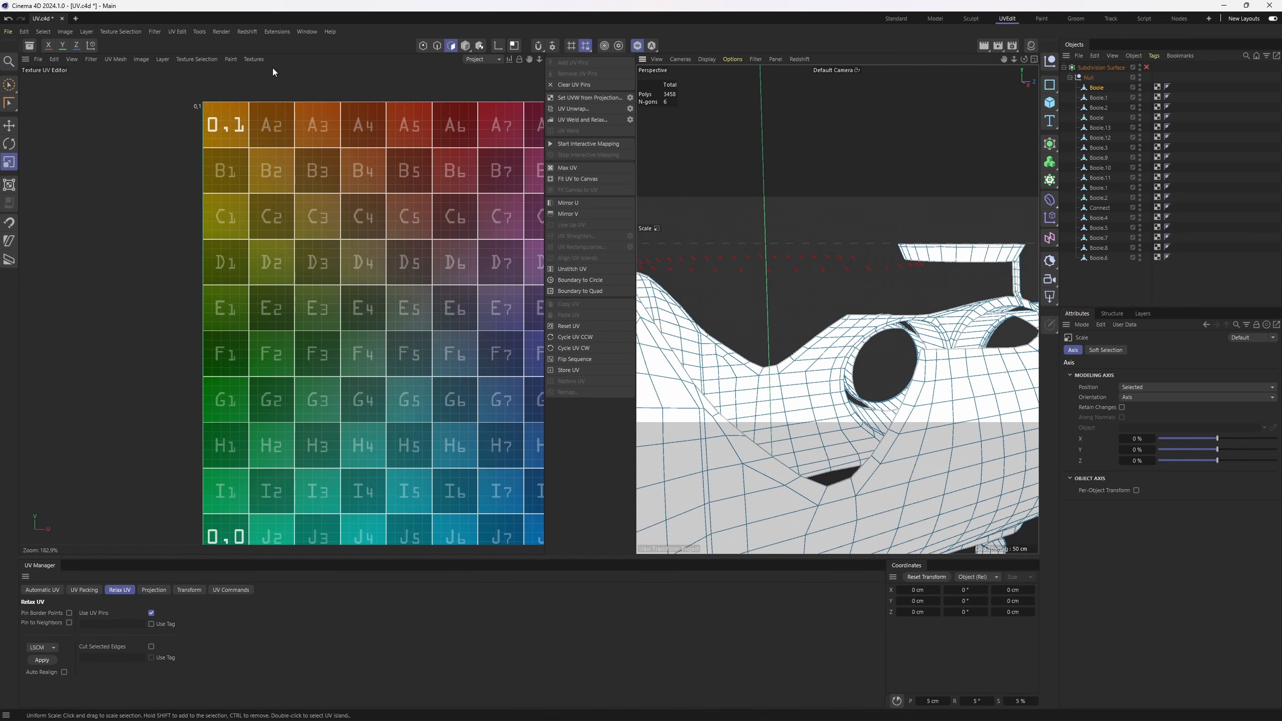
left_click(254, 59)
left_click(270, 78)
scroll(807, 341, "down", 3)
left_click_drag(807, 343, 841, 337, "alt")
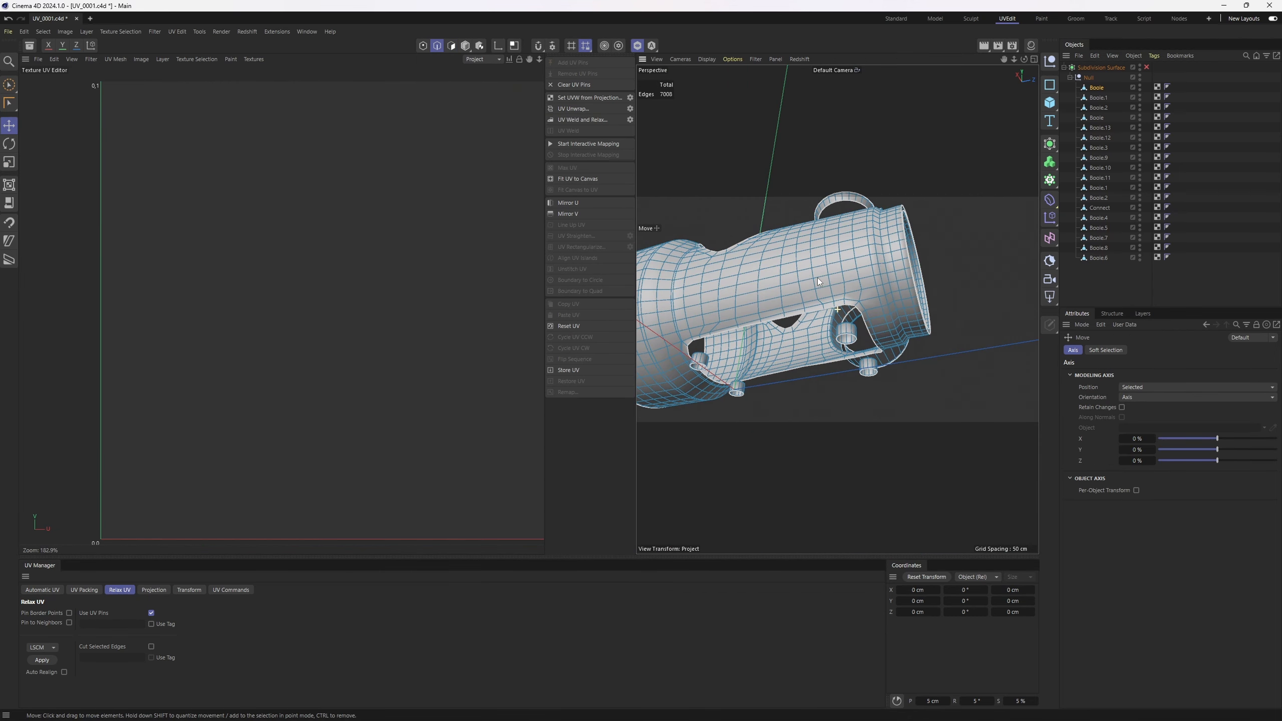
Select the end cap of one small peg under the body with Phong Break Selection in polygon mode.
left_click_drag(817, 278, 851, 281, "alt")
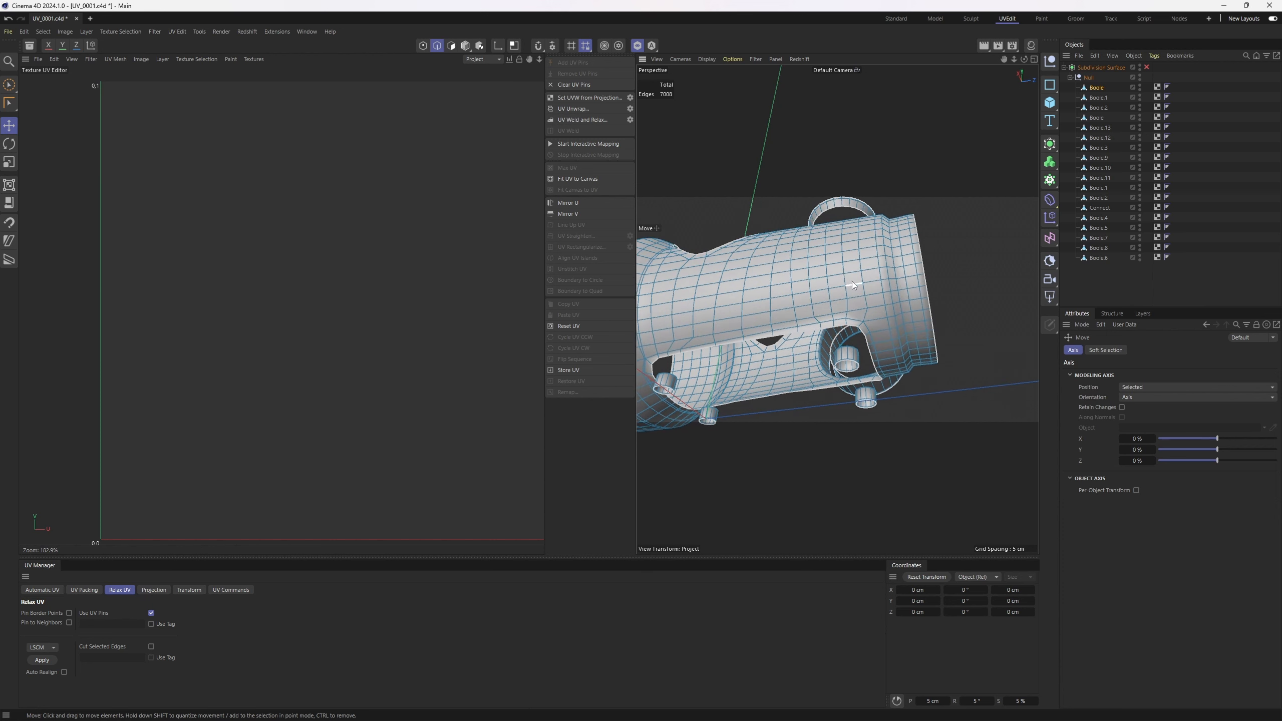
key("v")
mouse_move(877, 261)
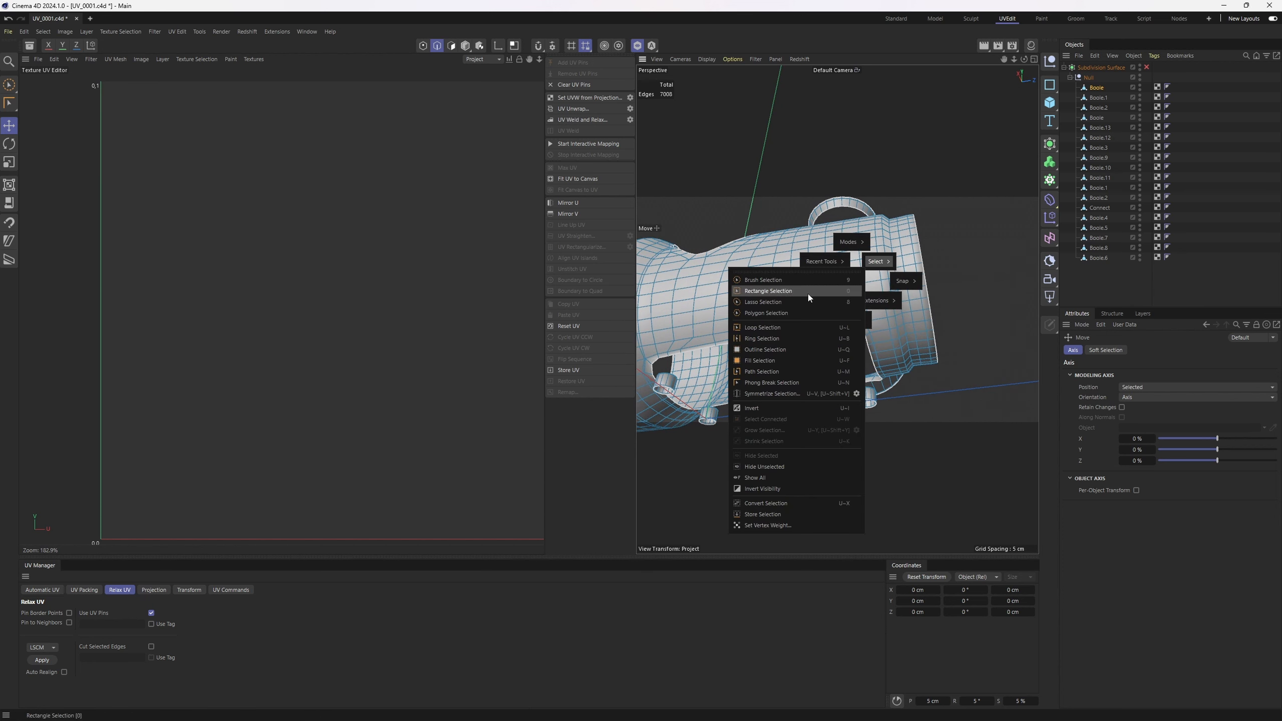
left_click(799, 383)
left_click_drag(792, 385, 849, 347, "alt")
right_click_drag(849, 344, 859, 353, "alt")
key("v")
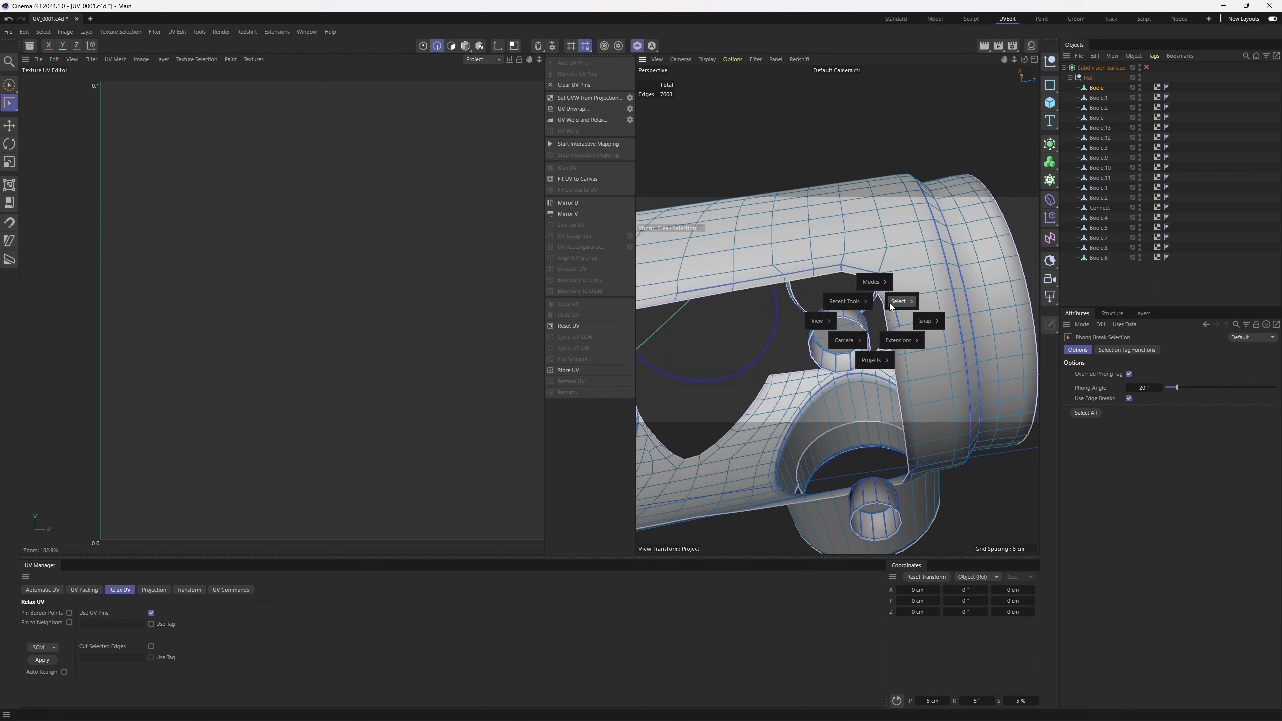
mouse_move(936, 294)
left_click(962, 147)
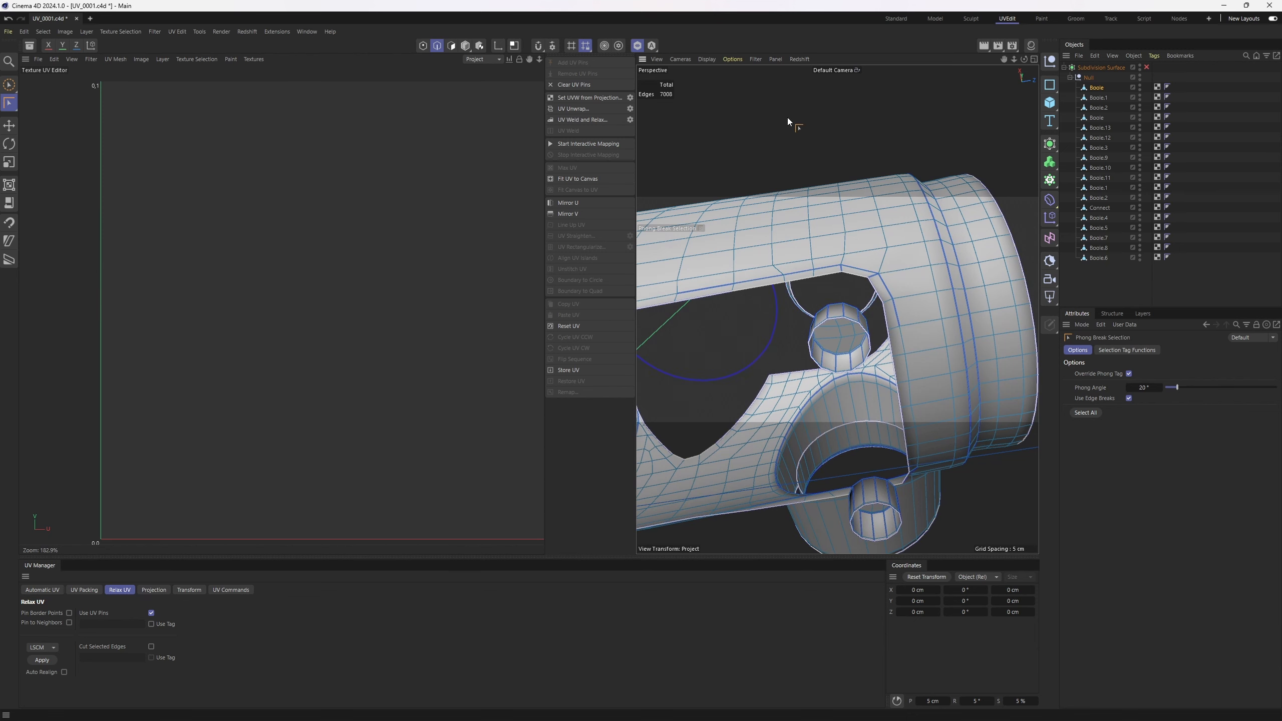
left_click(453, 48)
left_click(840, 337)
Add the end caps of the other three pegs to the selection.
left_click_drag(840, 337, 897, 283, "alt")
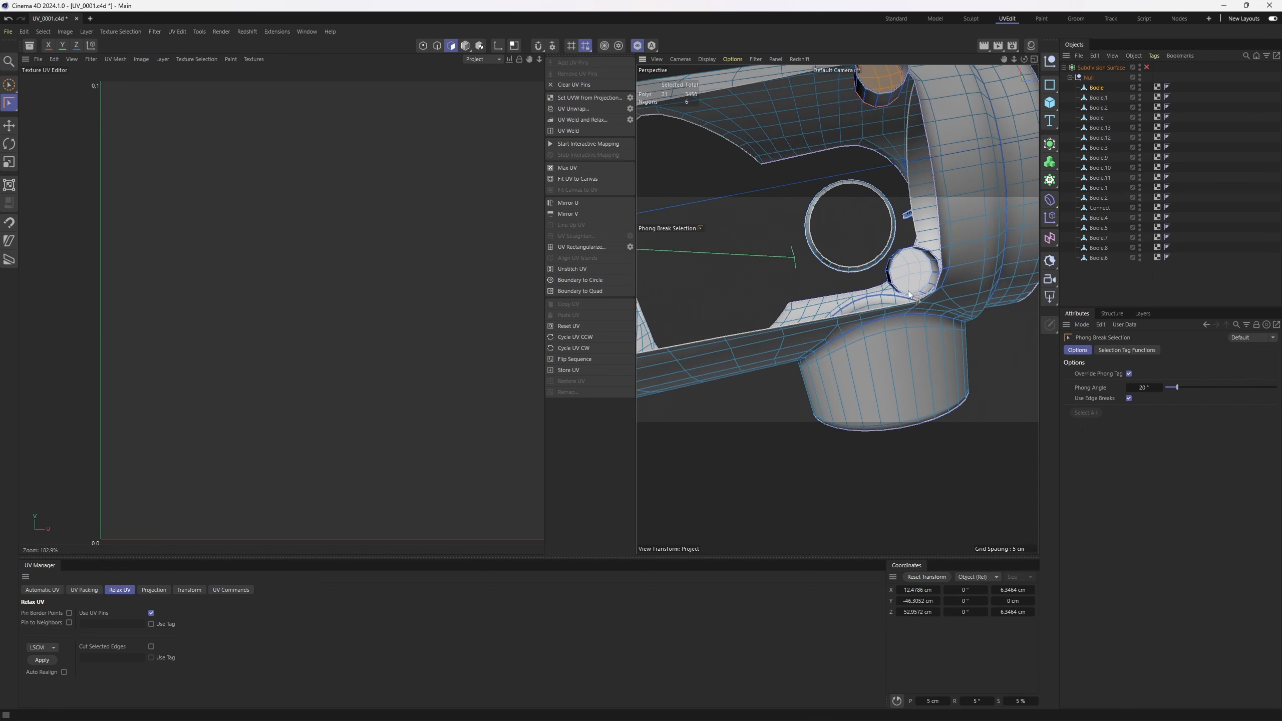
left_click(908, 287, "shift")
right_click_drag(908, 287, 795, 230, "alt")
left_click(766, 251, "shift")
left_click(786, 381, "shift")
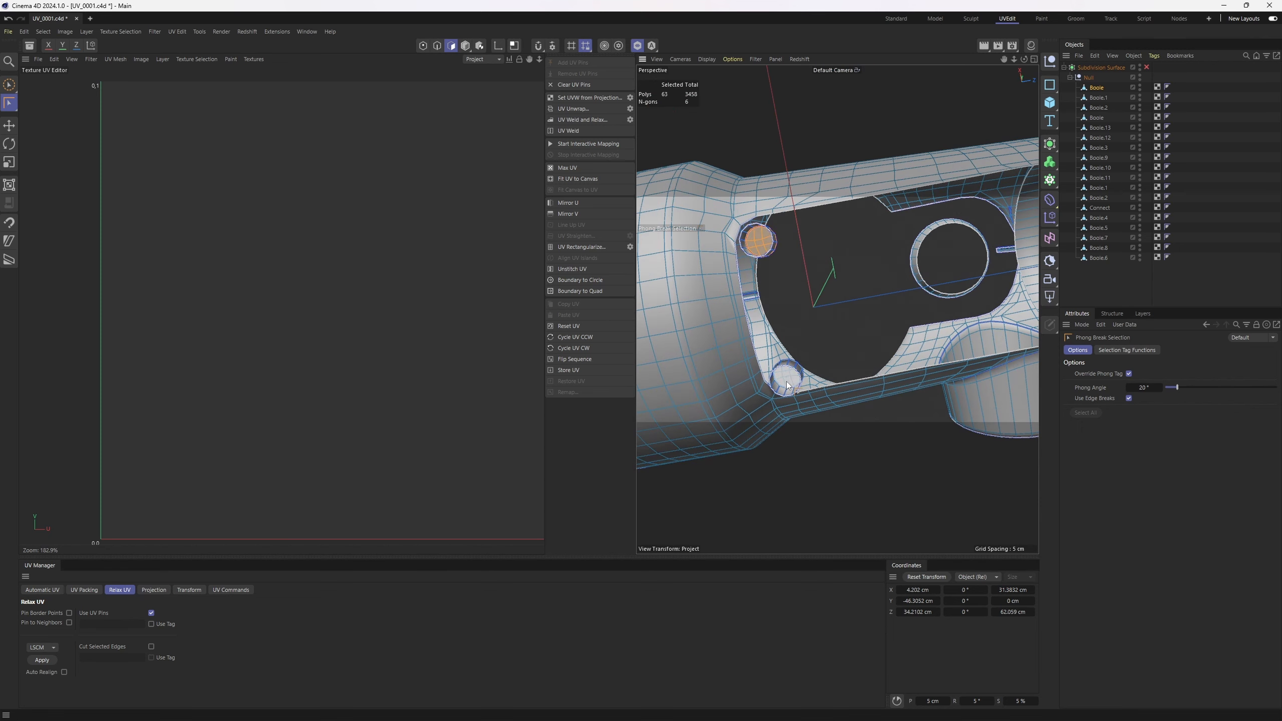
Unwrap the four selected peg caps with UV Unwrap and hide them.
right_click_drag(786, 381, 870, 301, "alt")
left_click_drag(870, 301, 894, 352, "alt")
middle_click_drag(894, 353, 844, 463, "alt")
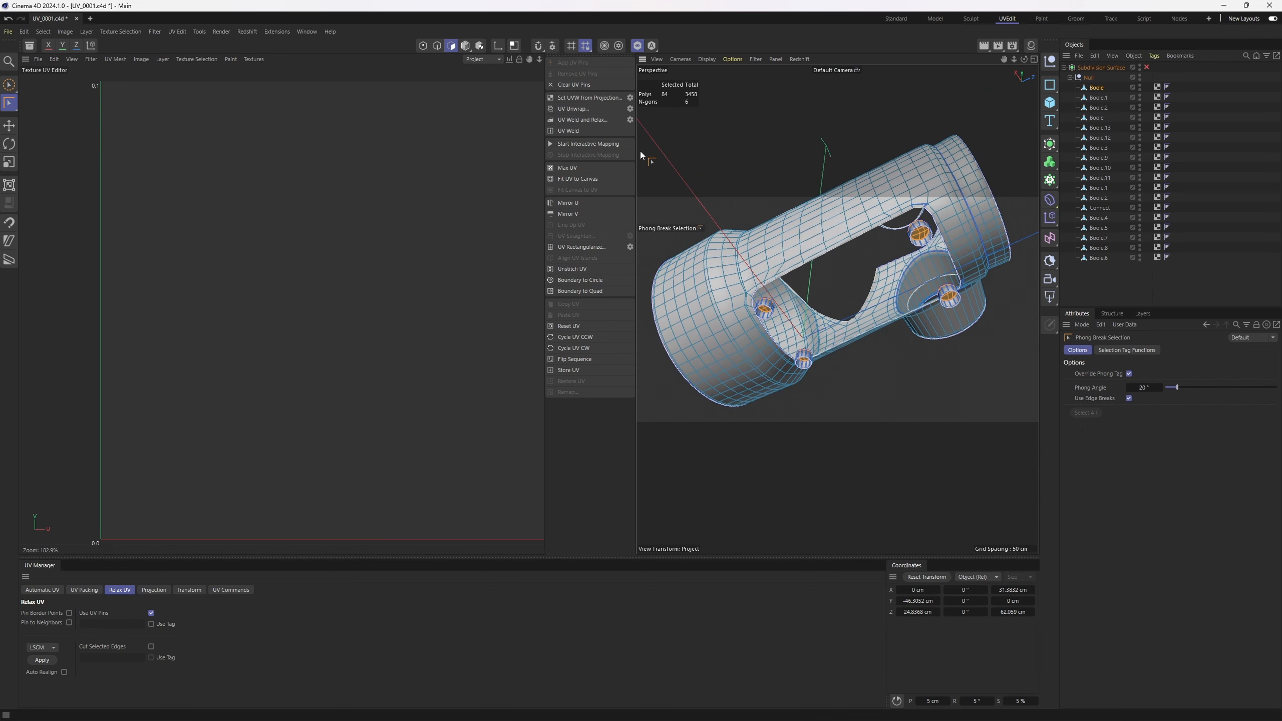
left_click(574, 110)
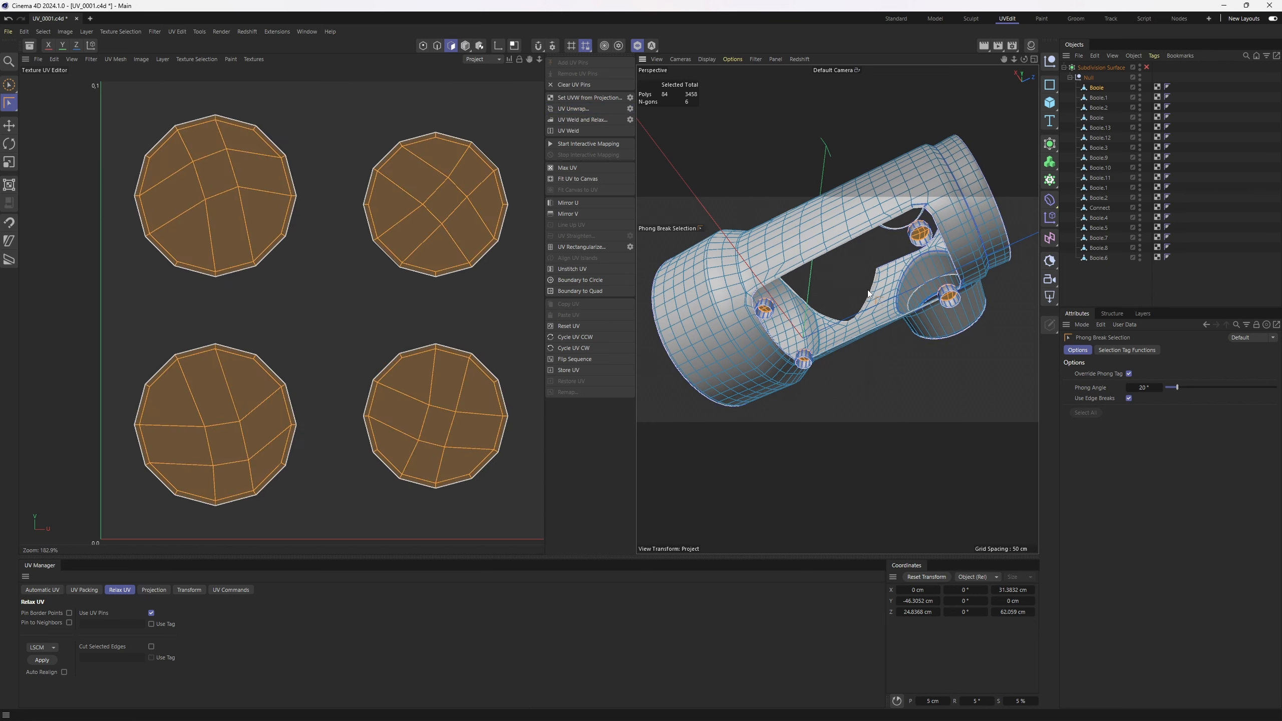
key("v")
mouse_move(895, 245)
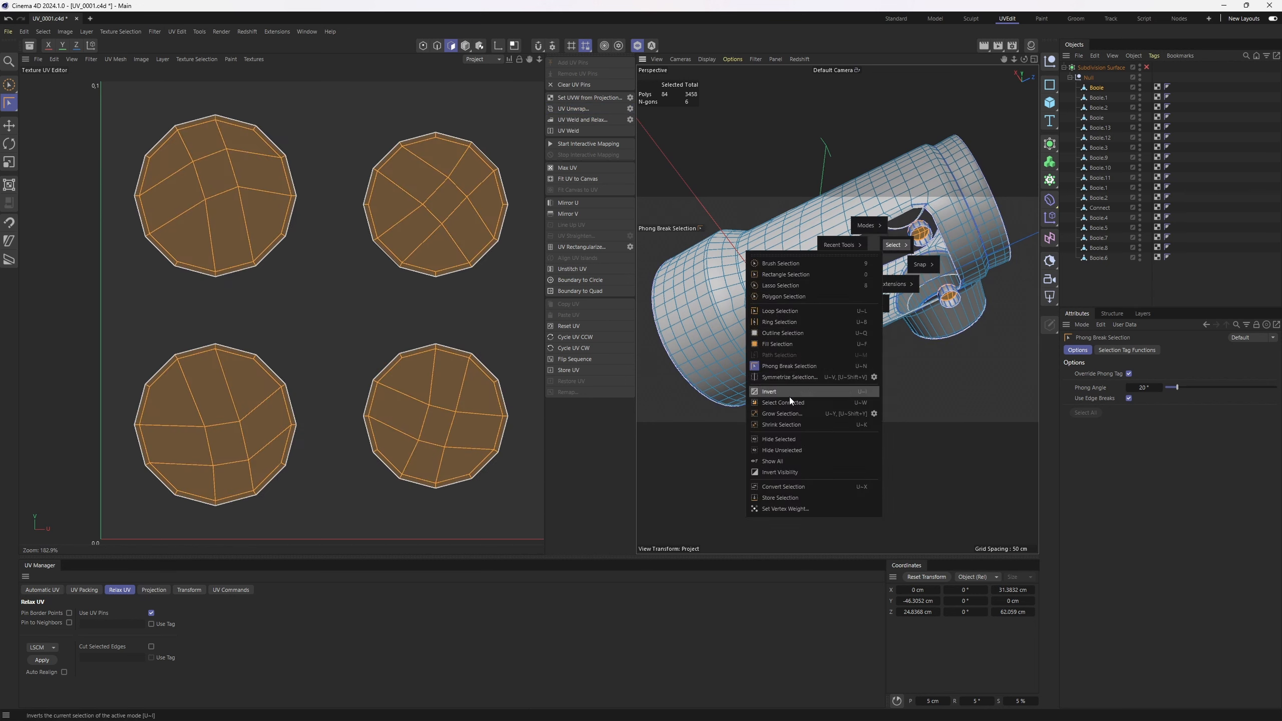
left_click(786, 437)
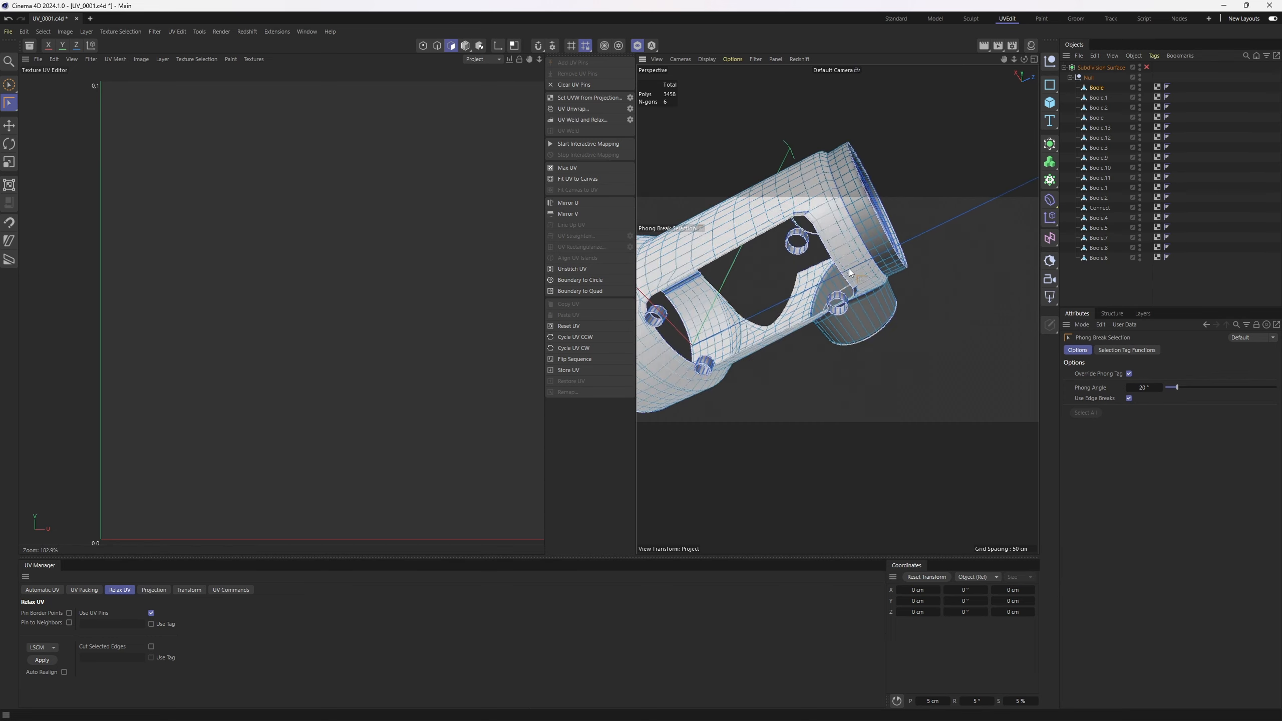
Fill-select the polygons of the small pegs' cylindrical walls.
left_click_drag(850, 268, 858, 313, "alt")
right_click_drag(858, 313, 850, 339, "alt")
key("e")
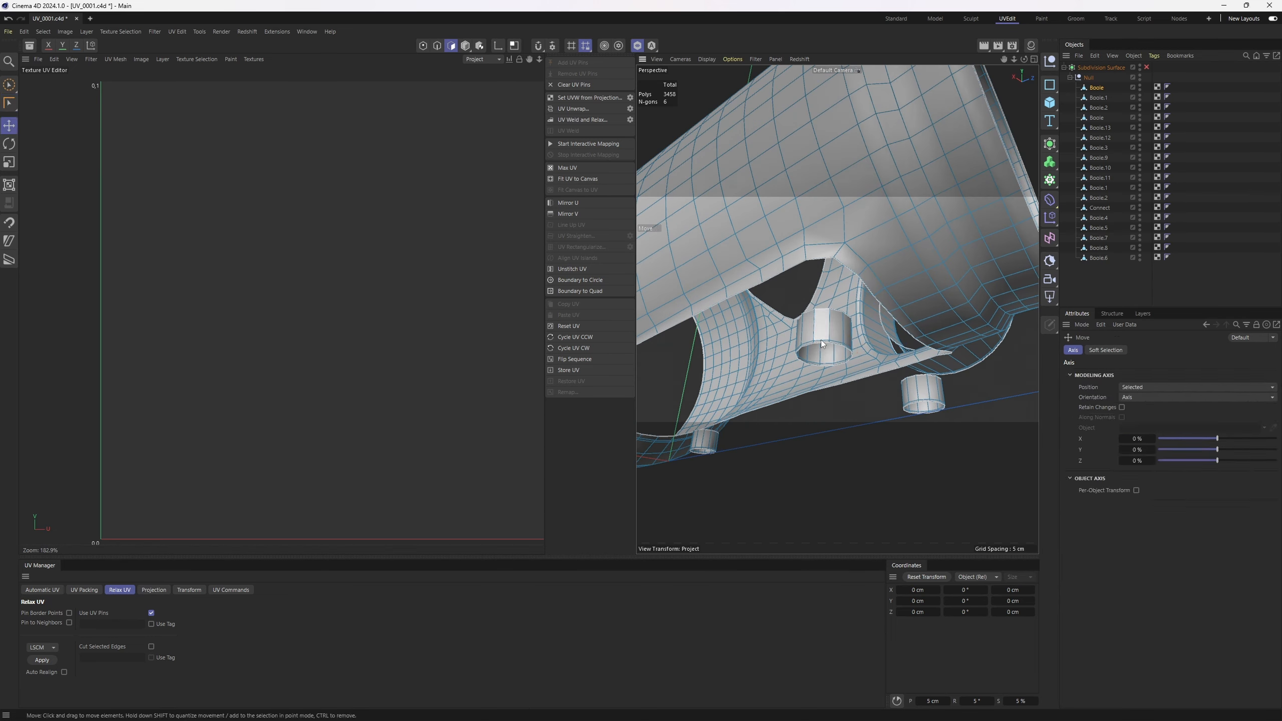
left_click_drag(822, 340, 843, 323, "alt")
right_click_drag(843, 323, 865, 315, "alt")
mouse_move(865, 314)
left_mouse_down("alt")
mouse_move(842, 358)
mouse_move(853, 364)
mouse_move(869, 349)
mouse_move(849, 334)
left_mouse_up("alt")
right_click_drag(849, 334, 840, 350, "alt")
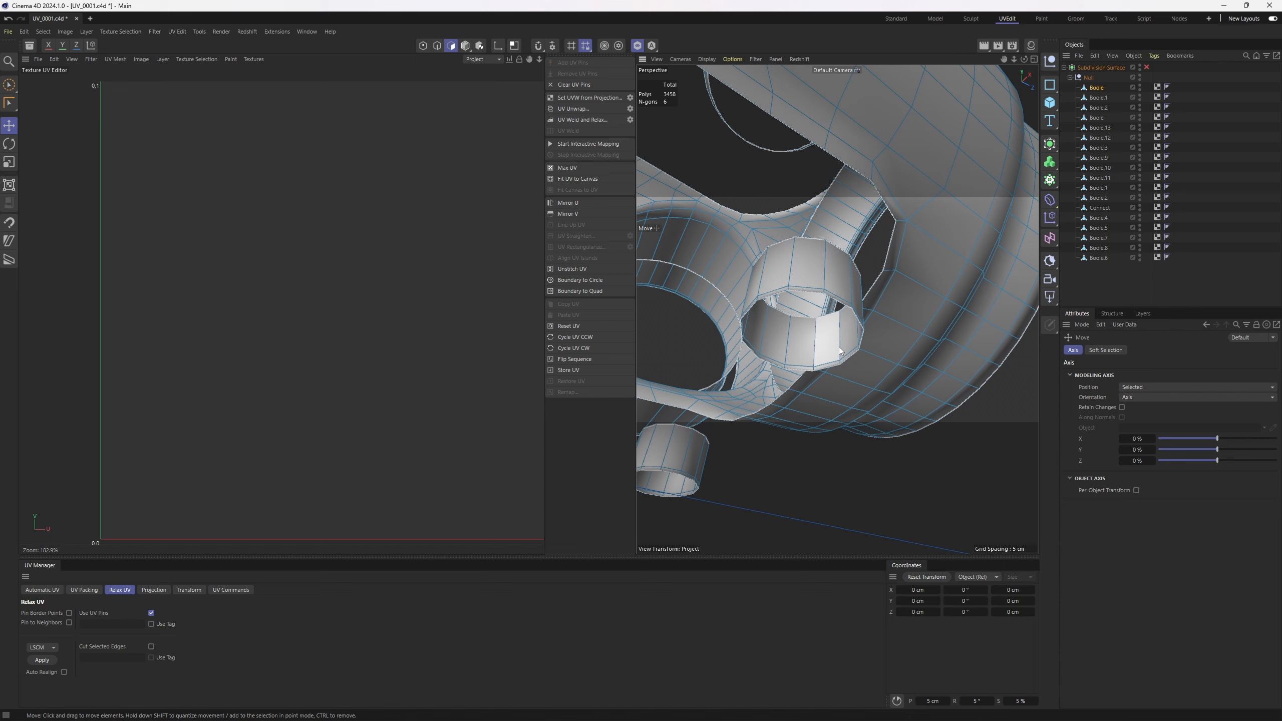
left_click_drag(839, 349, 766, 430, "alt")
key("u")
key("f")
left_click(819, 323)
left_click(769, 374, "shift")
left_click(764, 429, "shift")
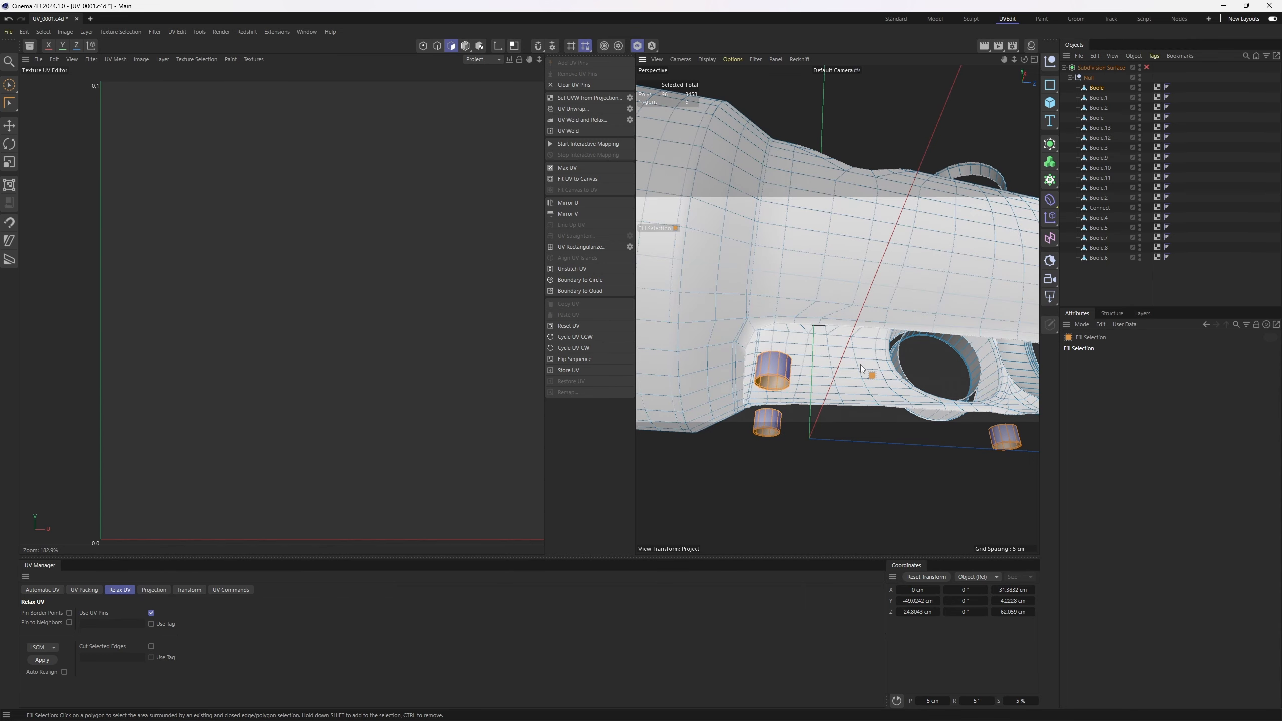
In edge mode, select the two aligned vertical edges on one small peg's wall as a seam.
middle_click_drag(983, 376, 842, 372, "alt")
right_click_drag(842, 373, 872, 387, "alt")
key("Return")
key("Return")
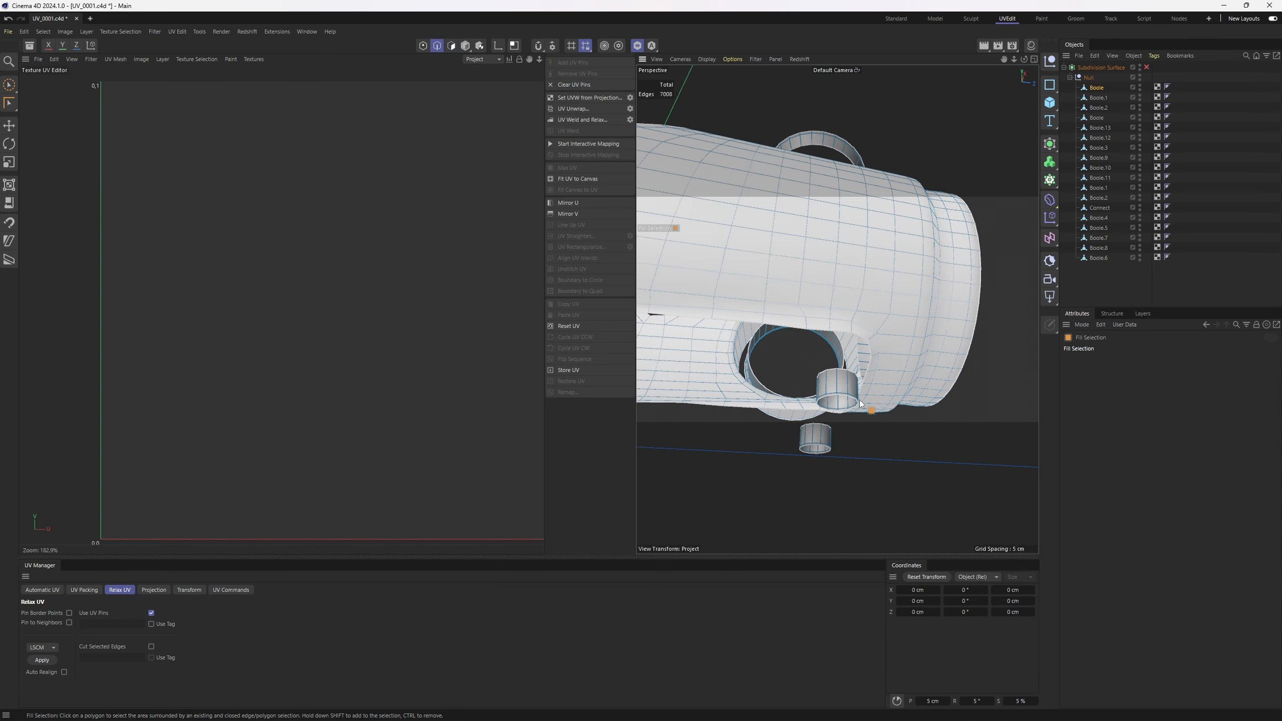
key("e")
left_click_drag(839, 407, 856, 396, "alt")
right_click_drag(856, 396, 819, 401, "alt")
left_click(844, 398)
left_click(844, 433, "shift")
Add the matching seam edges on the second small peg's wall to the selection.
middle_click_drag(820, 401, 944, 387, "alt")
right_click_drag(699, 394, 757, 394, "alt")
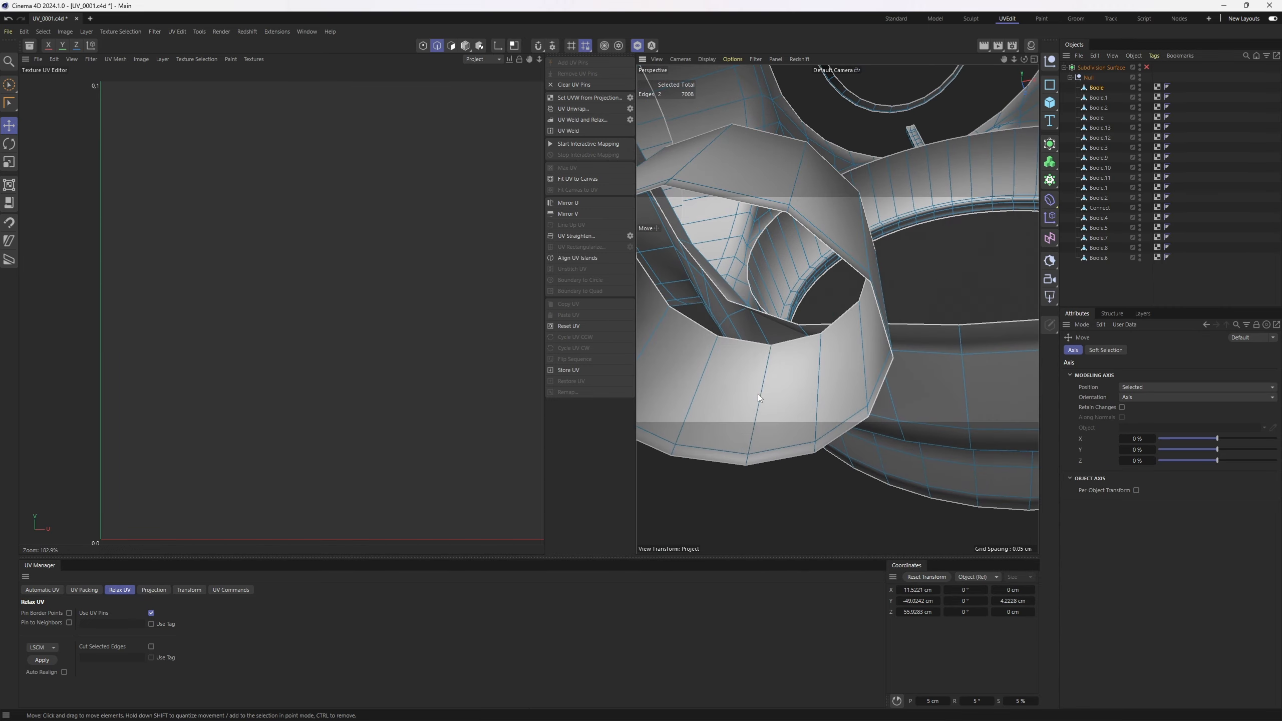
left_click(757, 395, "shift")
left_click(751, 459, "shift")
right_click_drag(750, 454, 707, 394, "alt")
left_click_drag(793, 286, 721, 267, "alt")
right_click_drag(722, 268, 751, 272, "alt")
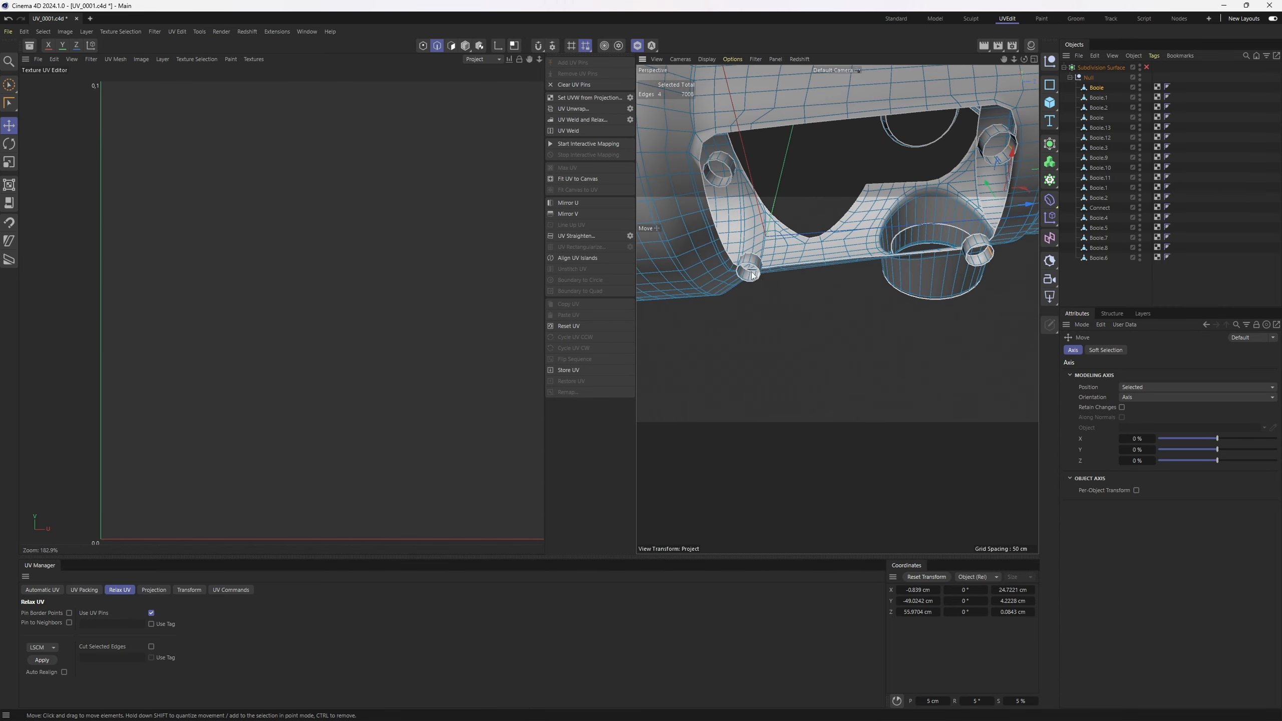
Add seam edges on the remaining two pegs and unwrap the peg walls with UV Unwrap.
middle_click_drag(934, 268, 753, 273, "alt")
left_click_drag(752, 273, 739, 281, "alt")
mouse_move(739, 280)
right_mouse_down("alt")
mouse_move(764, 260)
mouse_move(727, 290)
mouse_move(774, 274)
mouse_move(752, 257)
mouse_move(747, 282)
mouse_move(725, 292)
right_mouse_up("alt")
left_click(764, 251, "shift")
left_click(758, 273, "shift")
left_click(749, 285, "shift")
left_click(750, 285, "shift")
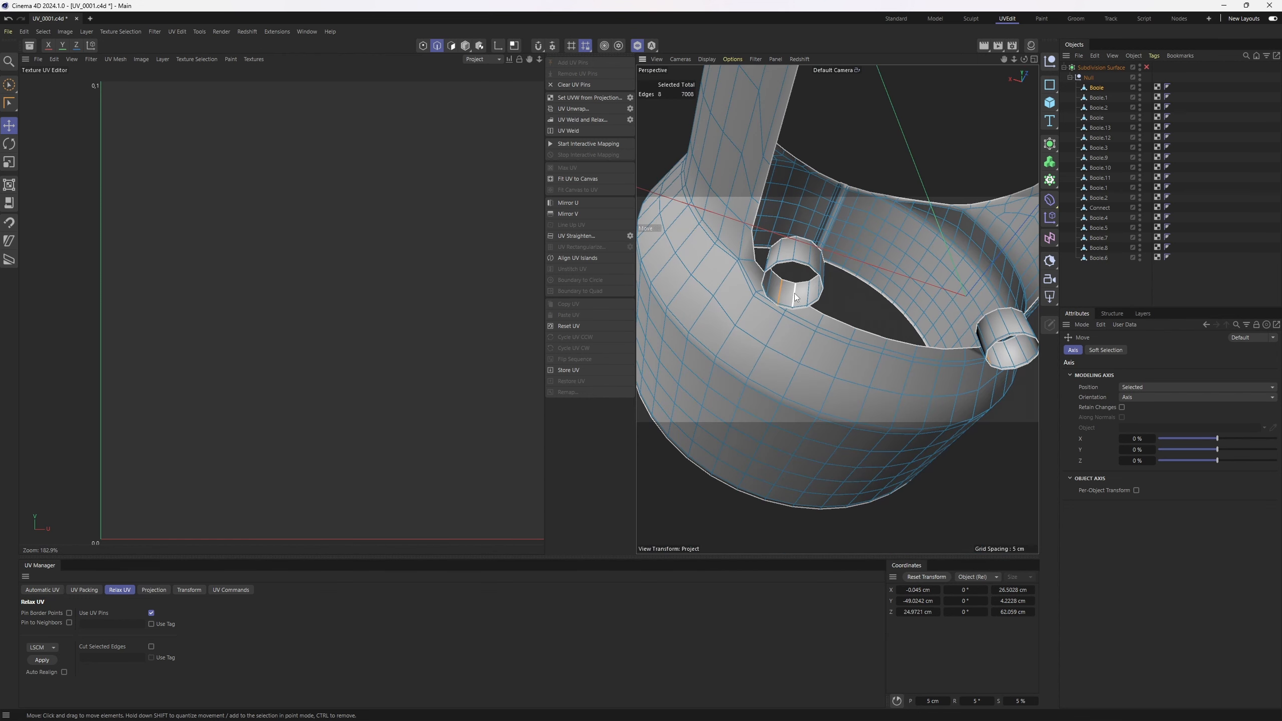
left_click(573, 108)
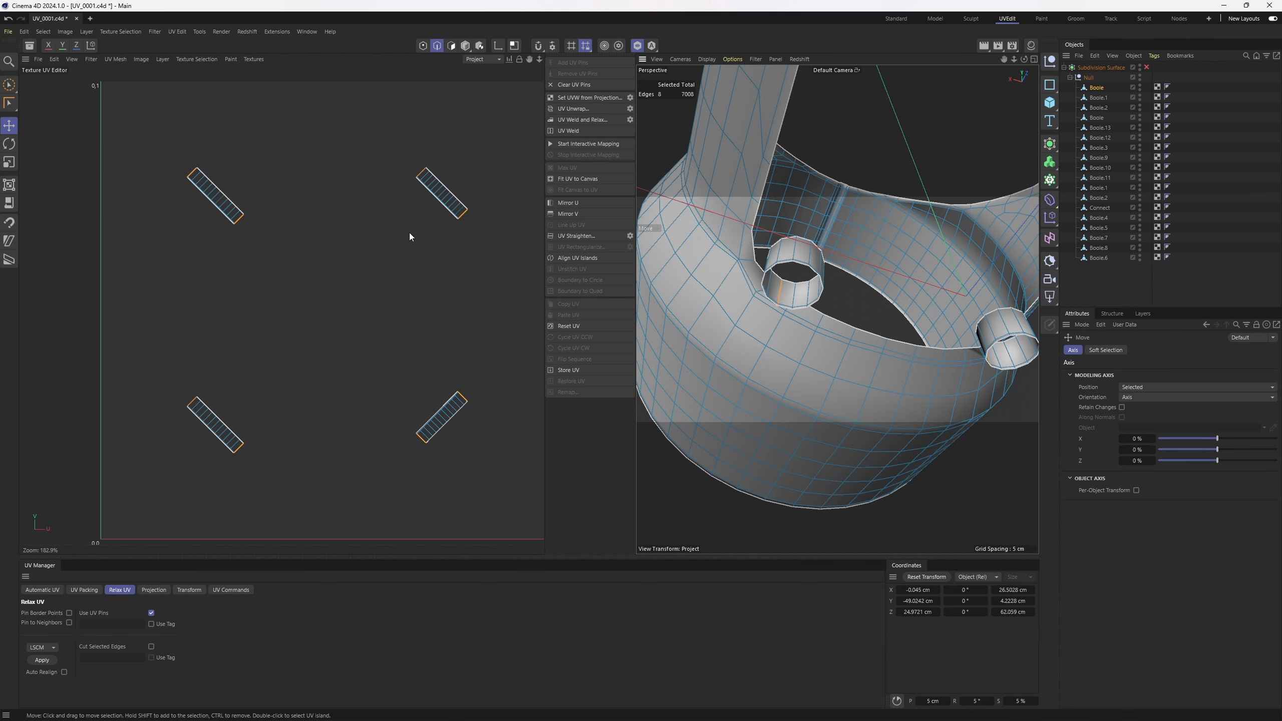
Straighten the two upper peg-wall UV strips vertically with Align UV Islands, using one edge of each strip.
scroll(212, 192, "up", 5)
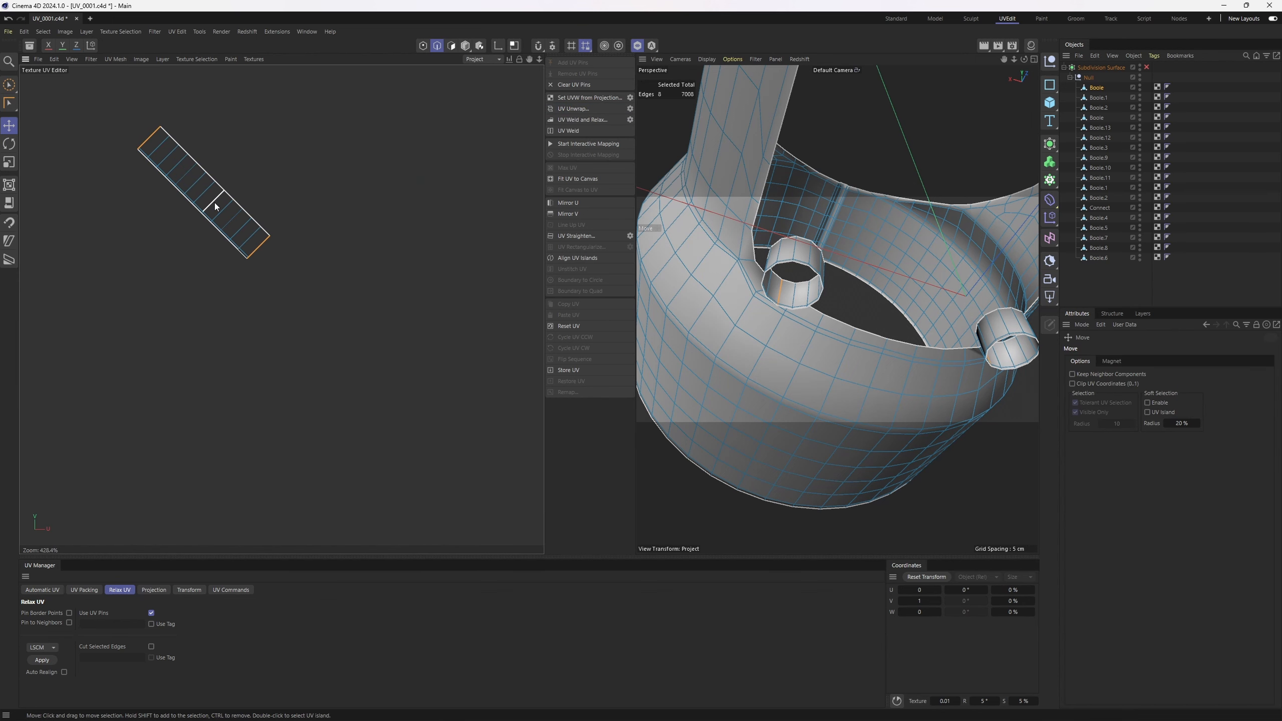
left_click(215, 202)
scroll(214, 202, "down", 3)
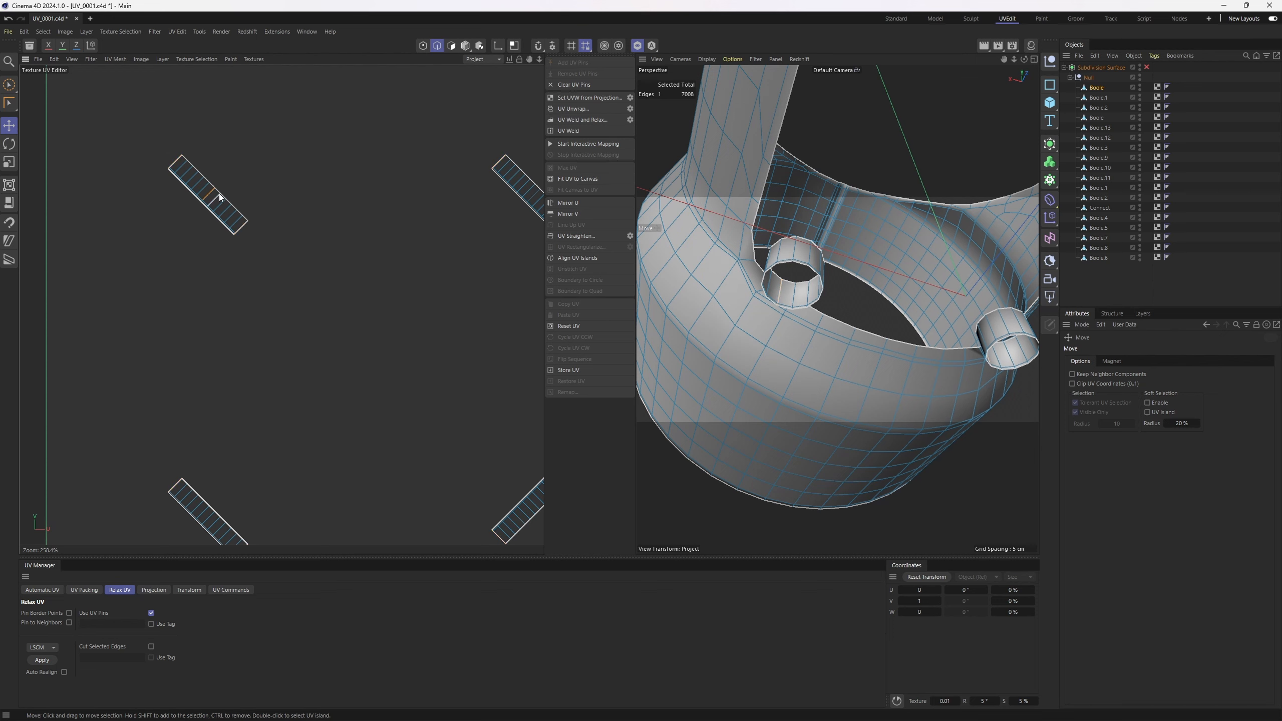
scroll(219, 191, "up", 3)
scroll(218, 189, "down", 3)
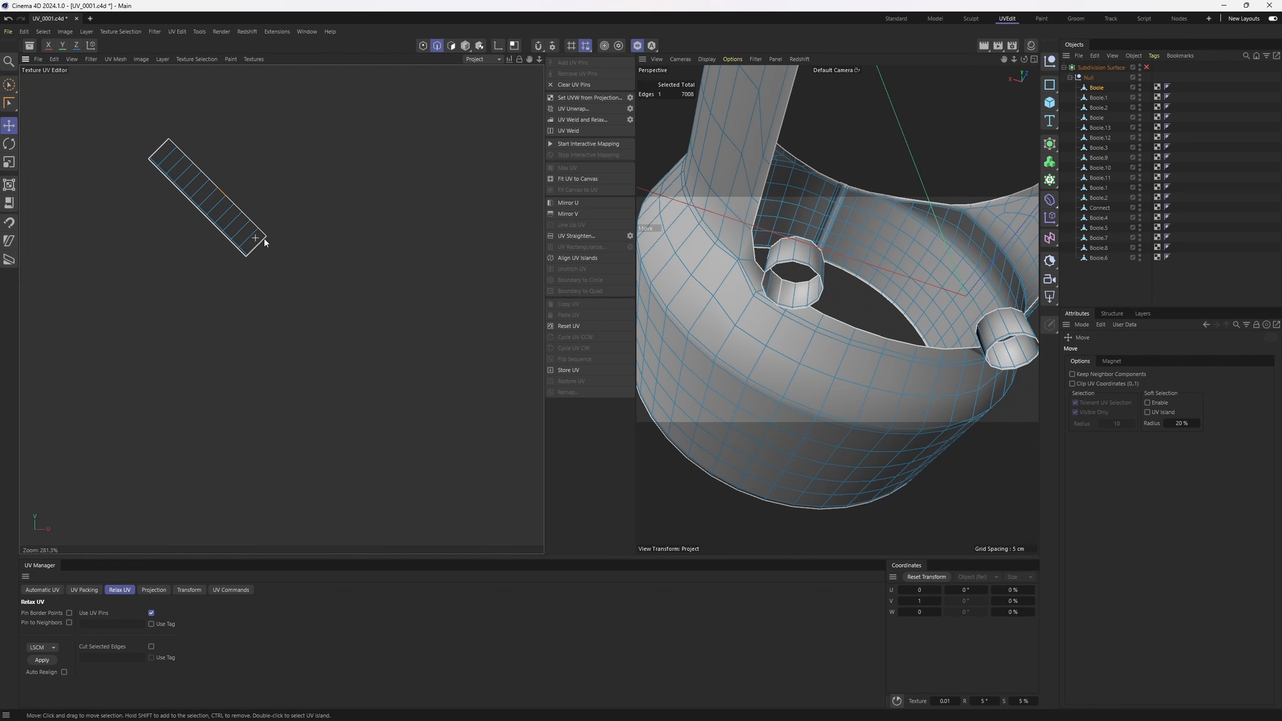
left_click(584, 259)
middle_click_drag(535, 202, 451, 212, "alt")
scroll(465, 212, "up", 2)
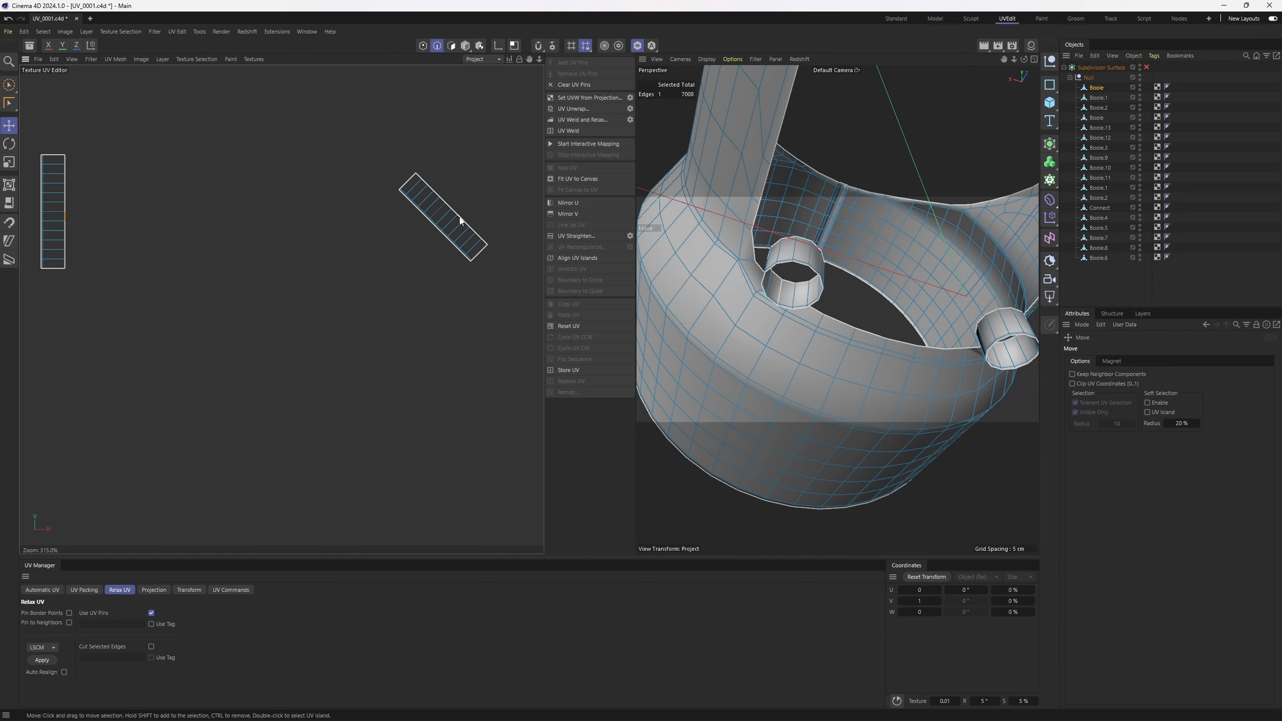
left_click(459, 216)
left_click(589, 259)
Straighten the two lower peg-wall UV strips vertically with Align UV Islands, using one edge of each.
middle_click_drag(463, 431, 454, 236, "alt")
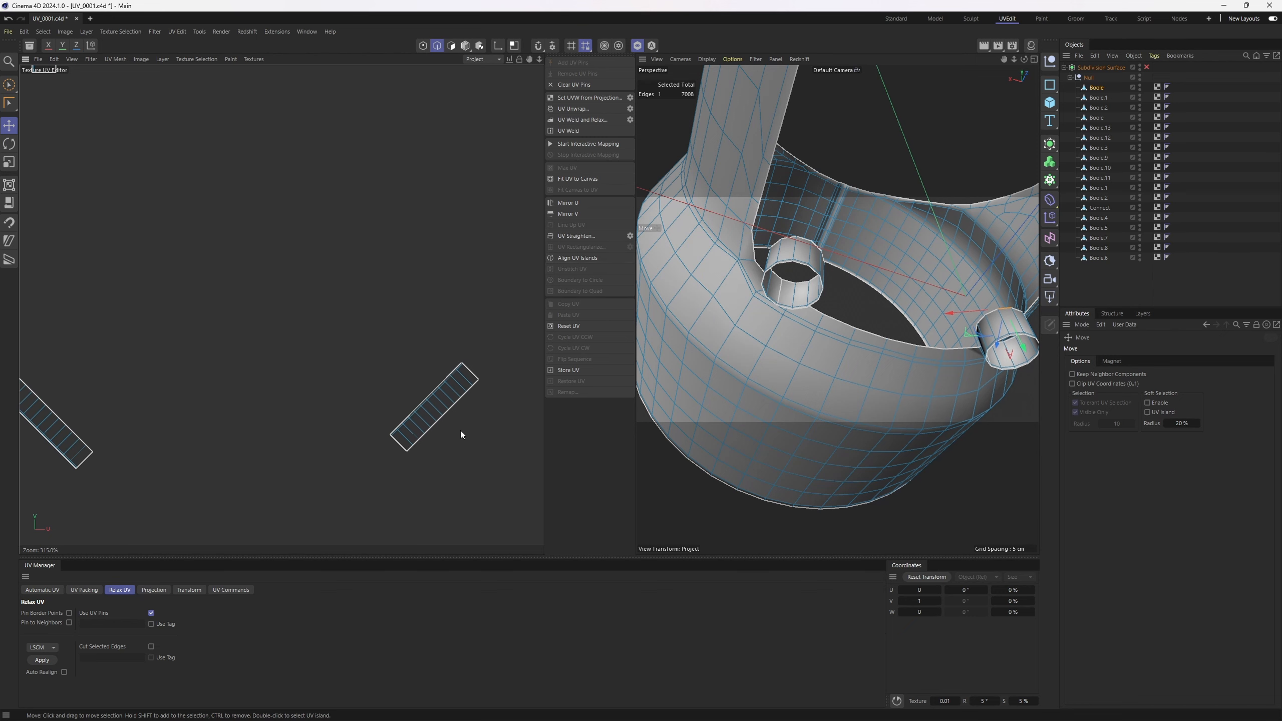
scroll(461, 433, "up", 2)
left_click(439, 412)
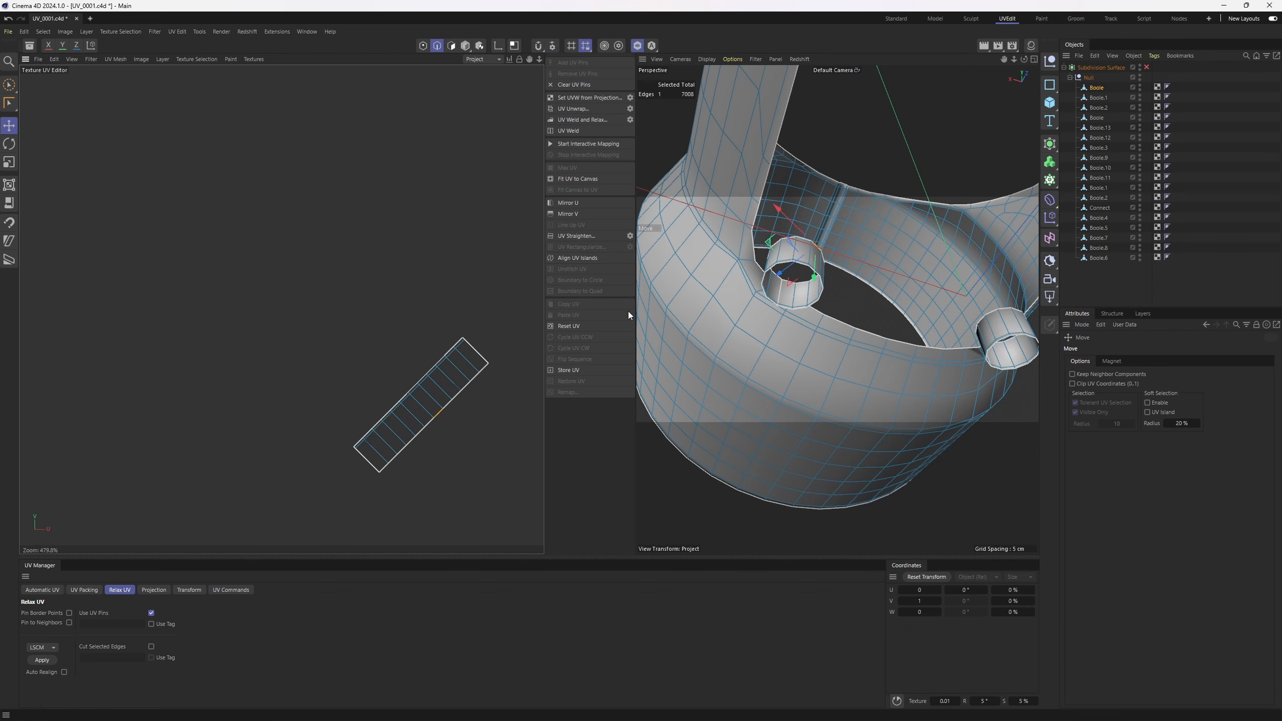
left_click(580, 256)
scroll(298, 347, "down", 5)
middle_click_drag(286, 341, 394, 316, "alt")
scroll(243, 345, "up", 5)
left_click(229, 344)
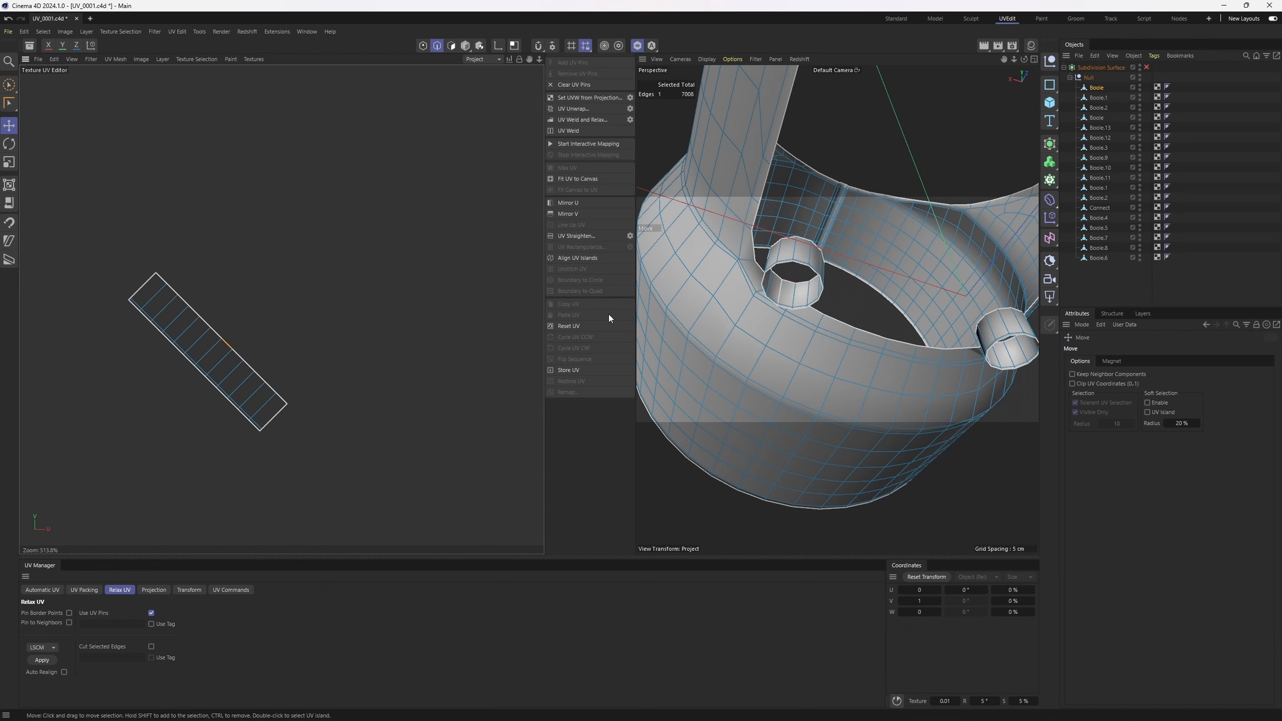
left_click(578, 259)
scroll(366, 310, "down", 5)
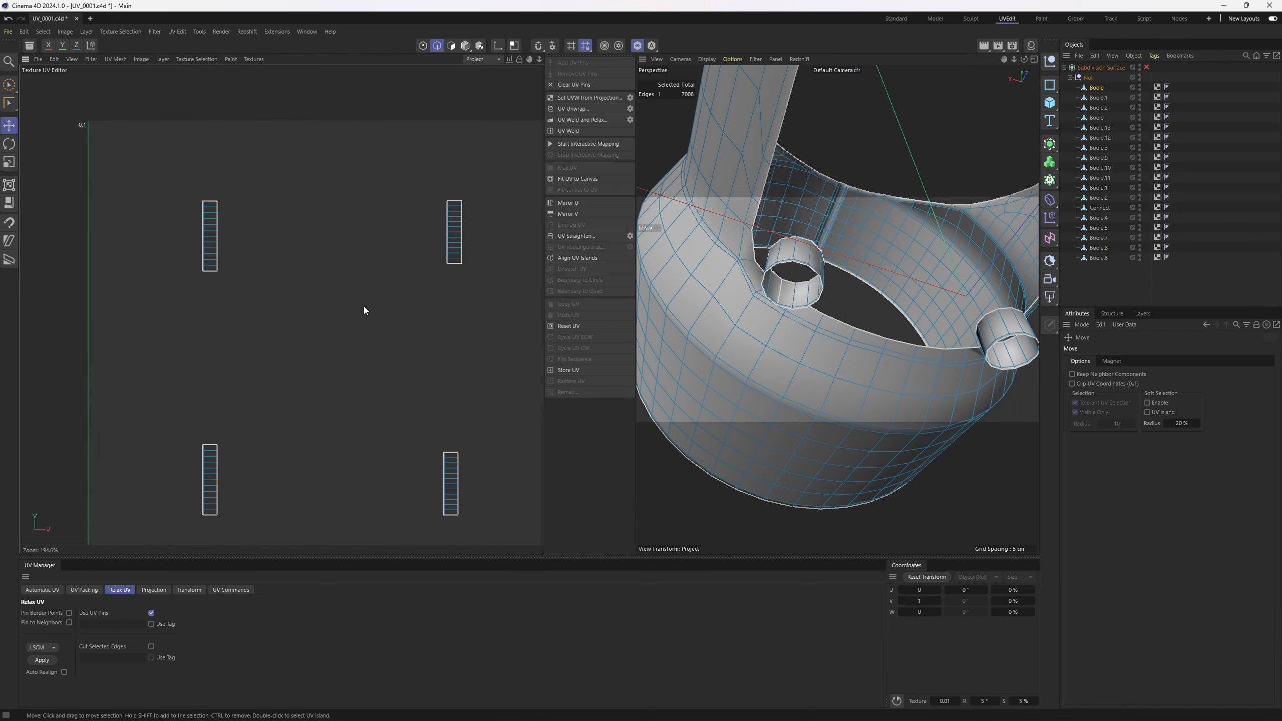
Return to polygon mode and hide the selected peg walls.
key("Return")
key("v")
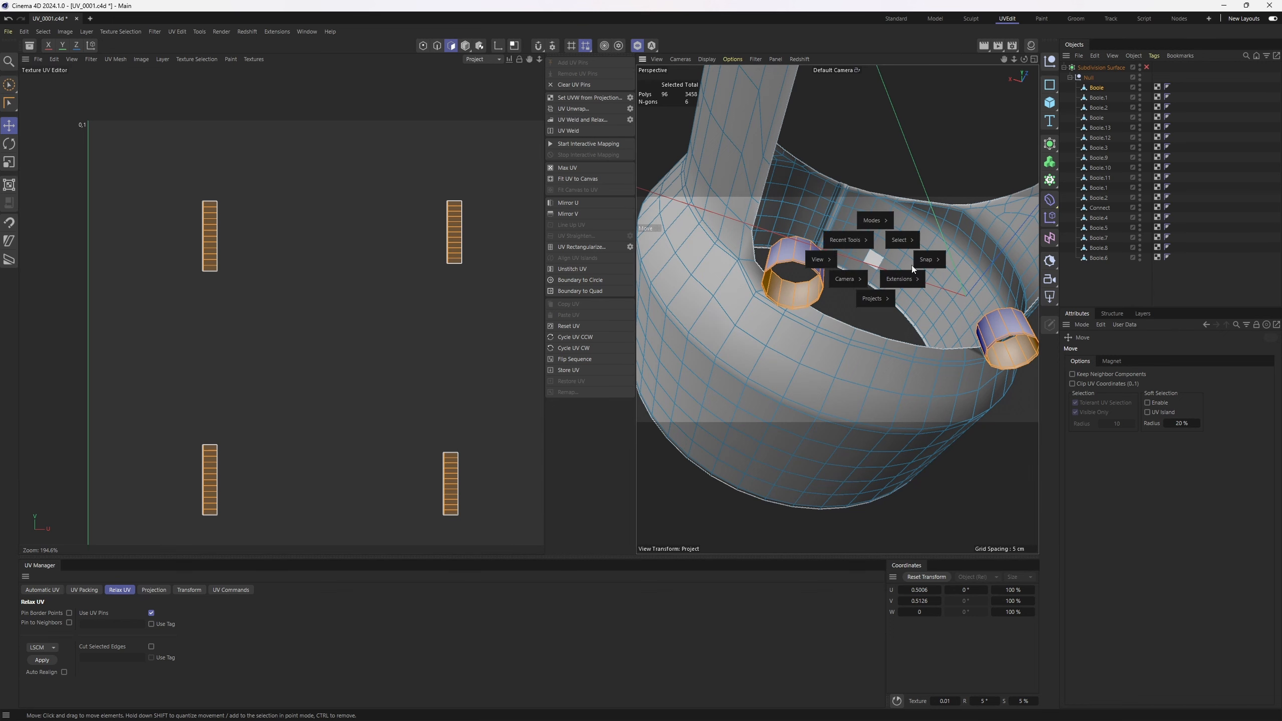
mouse_move(901, 240)
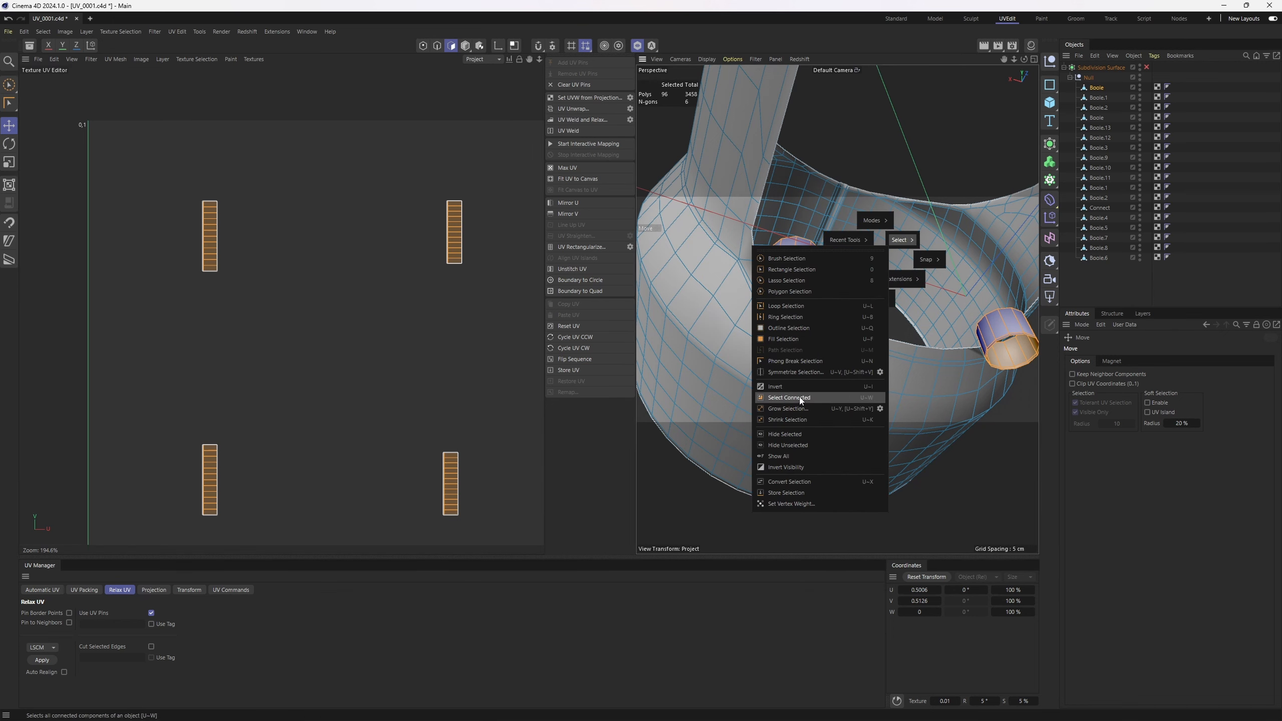
left_click(795, 433)
In edge mode, select the edge loop around the inner end of the body's wide end section.
scroll(825, 351, "down", 6)
left_click_drag(867, 245, 852, 315, "alt")
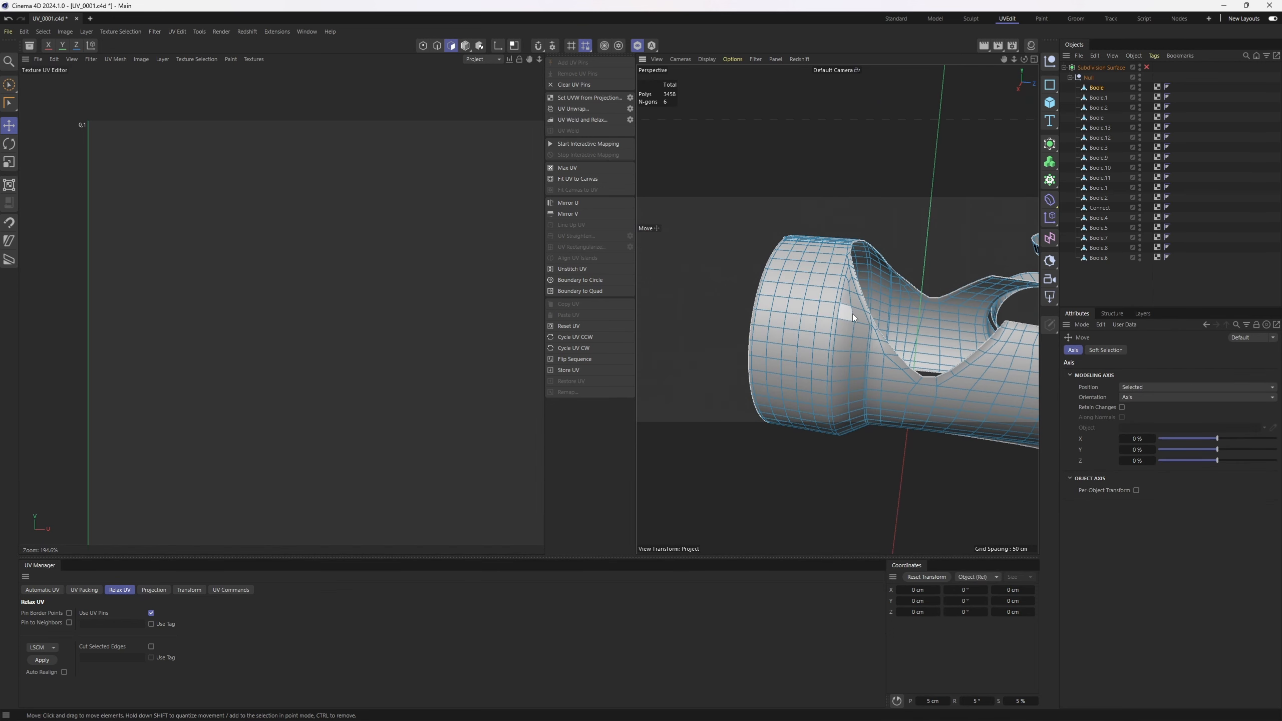
key("Return")
scroll(857, 297, "up", 5)
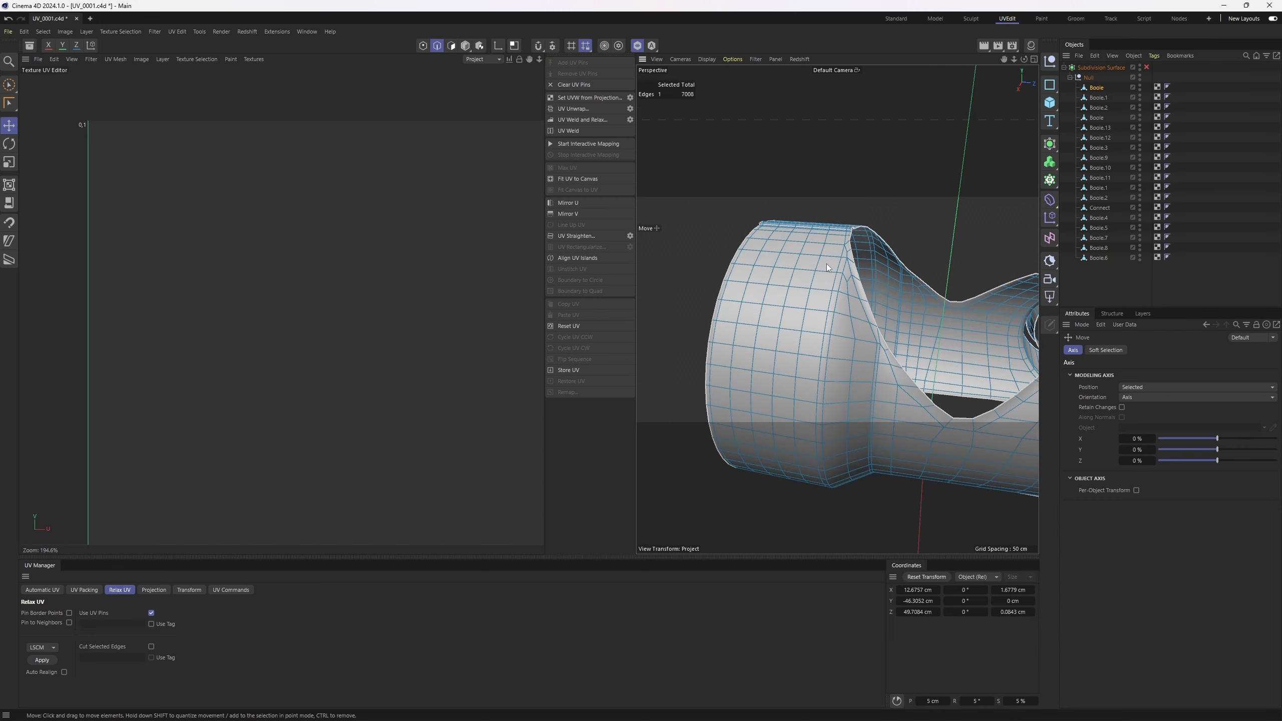
left_click_drag(835, 304, 847, 386, "alt")
scroll(821, 330, "up", 3)
double_click(819, 352)
Add the missing edges beside the cutout so the seam loop around the wide end section is closed.
scroll(818, 328, "down", 4)
scroll(848, 383, "up", 5)
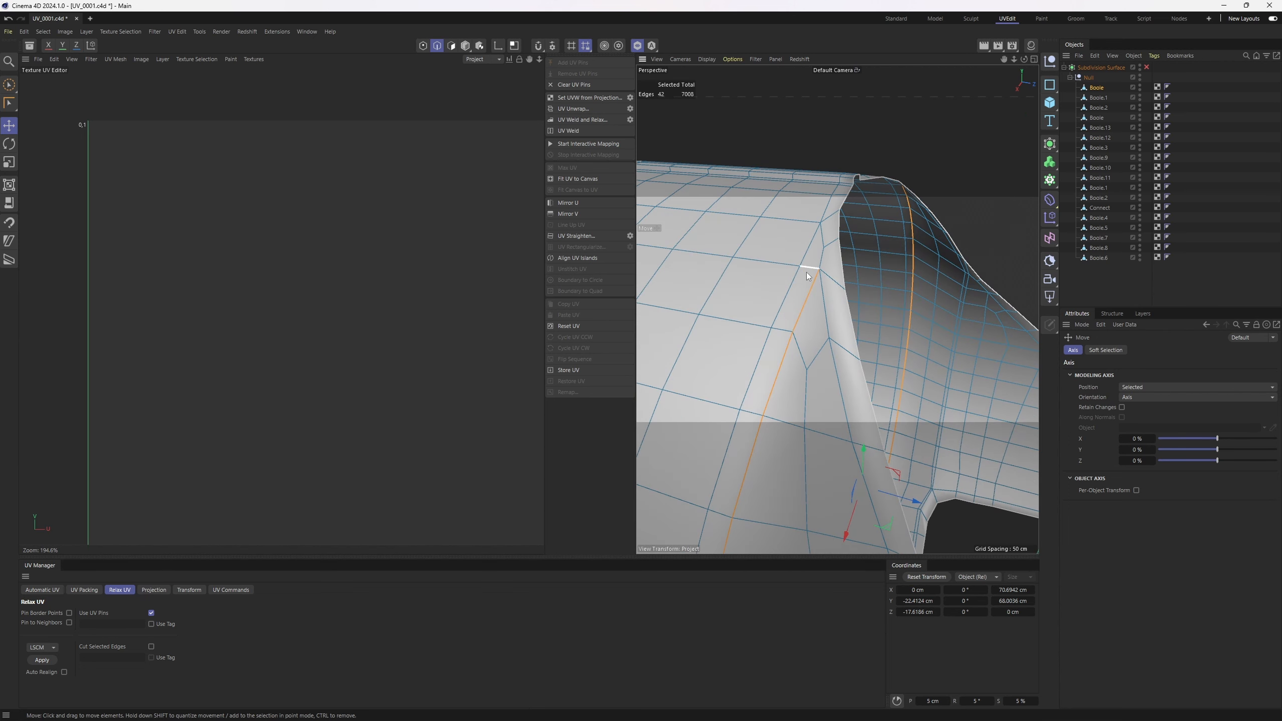
scroll(828, 269, "up", 2)
left_click_drag(833, 263, 802, 265, "alt")
left_click(819, 256, "shift")
left_click(833, 225, "shift")
left_click(819, 254, "shift")
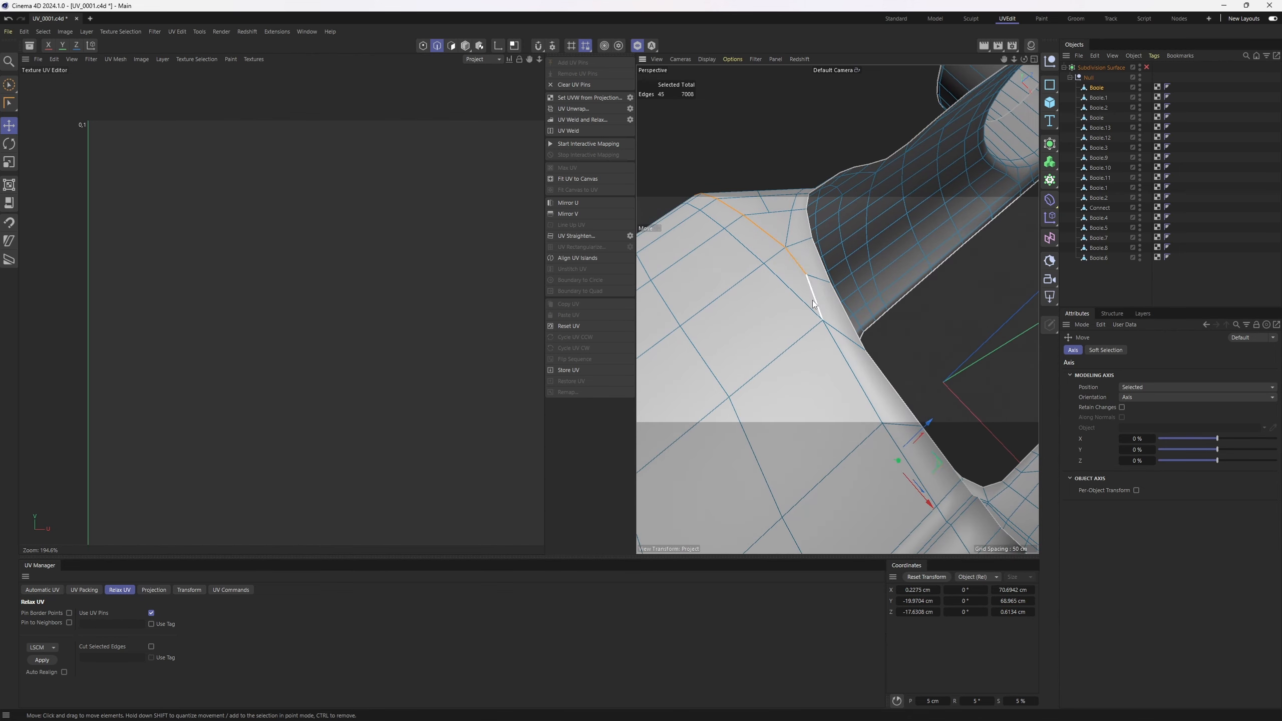
left_click(829, 282, "shift")
left_click_drag(828, 281, 765, 266, "alt")
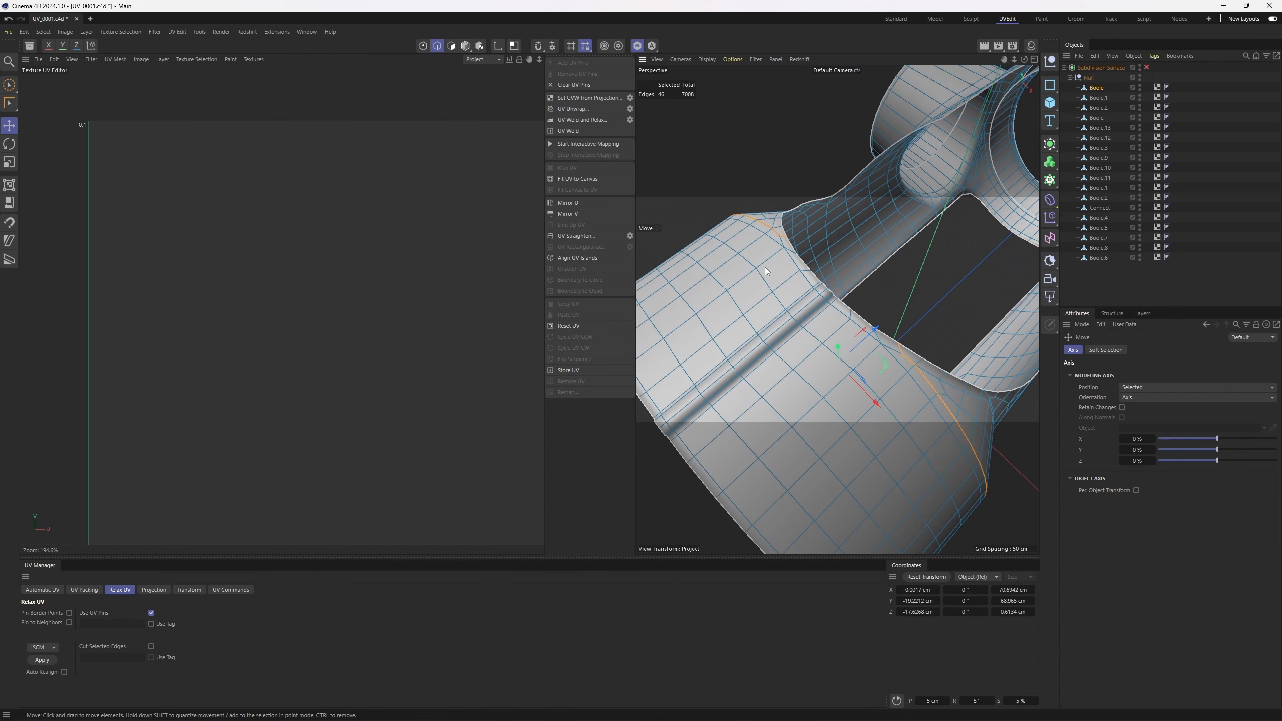
Try to fill-select the wide end section's surface bounded by the seam loop.
mouse_move(828, 326)
left_mouse_down("alt")
mouse_move(781, 279)
mouse_move(800, 275)
mouse_move(807, 315)
left_mouse_up("alt")
key("u")
key("f")
left_click(868, 366)
Back in edge mode, add the edge loops along both sides of the narrow groove to the seam selection.
left_click_drag(868, 364, 748, 370, "alt")
key("e")
key("Return")
double_click(747, 368, "shift")
mouse_move(787, 292)
left_mouse_down("alt")
mouse_move(834, 316)
mouse_move(885, 309)
mouse_move(858, 275)
mouse_move(856, 296)
mouse_move(725, 275)
mouse_move(795, 295)
mouse_move(813, 314)
mouse_move(870, 295)
mouse_move(780, 276)
left_mouse_up("alt")
double_click(820, 335, "shift")
Fill-select the wide end section's outer polygons, leaving out the groove, and check the seam edges.
key("u")
key("f")
left_click(869, 316)
scroll(810, 274, "up", 3)
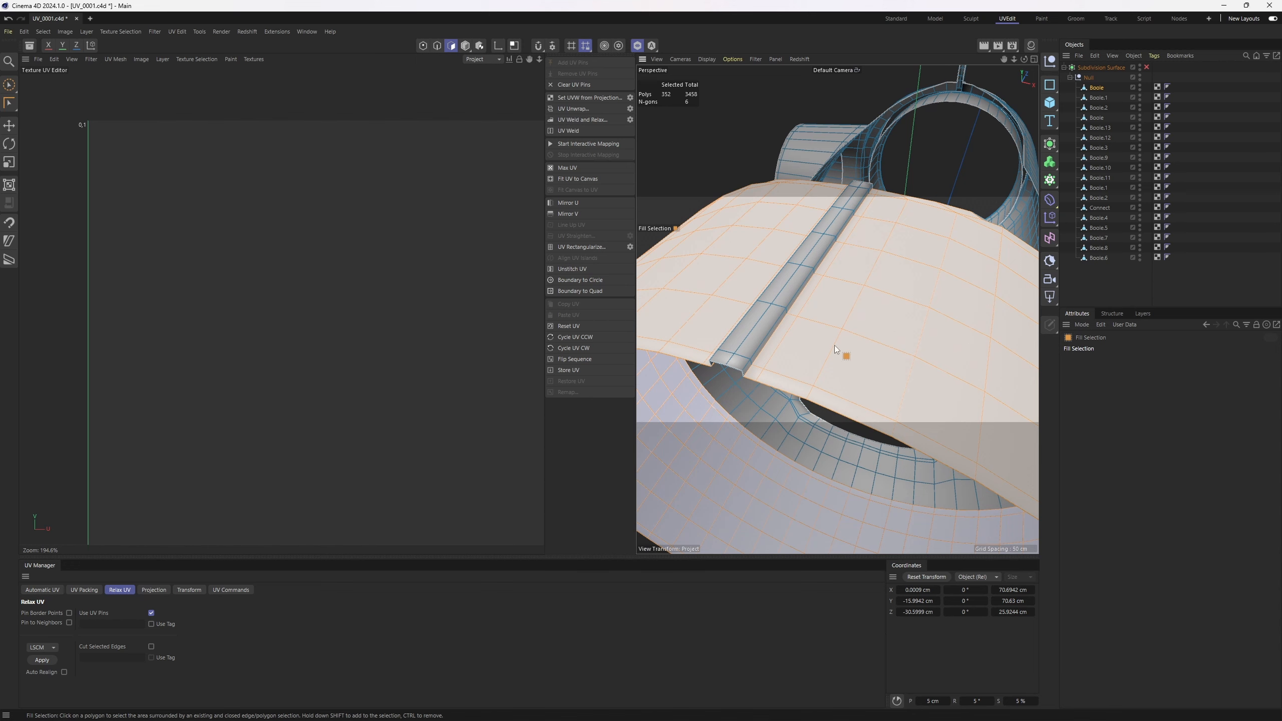
key("Return")
scroll(757, 363, "up", 3)
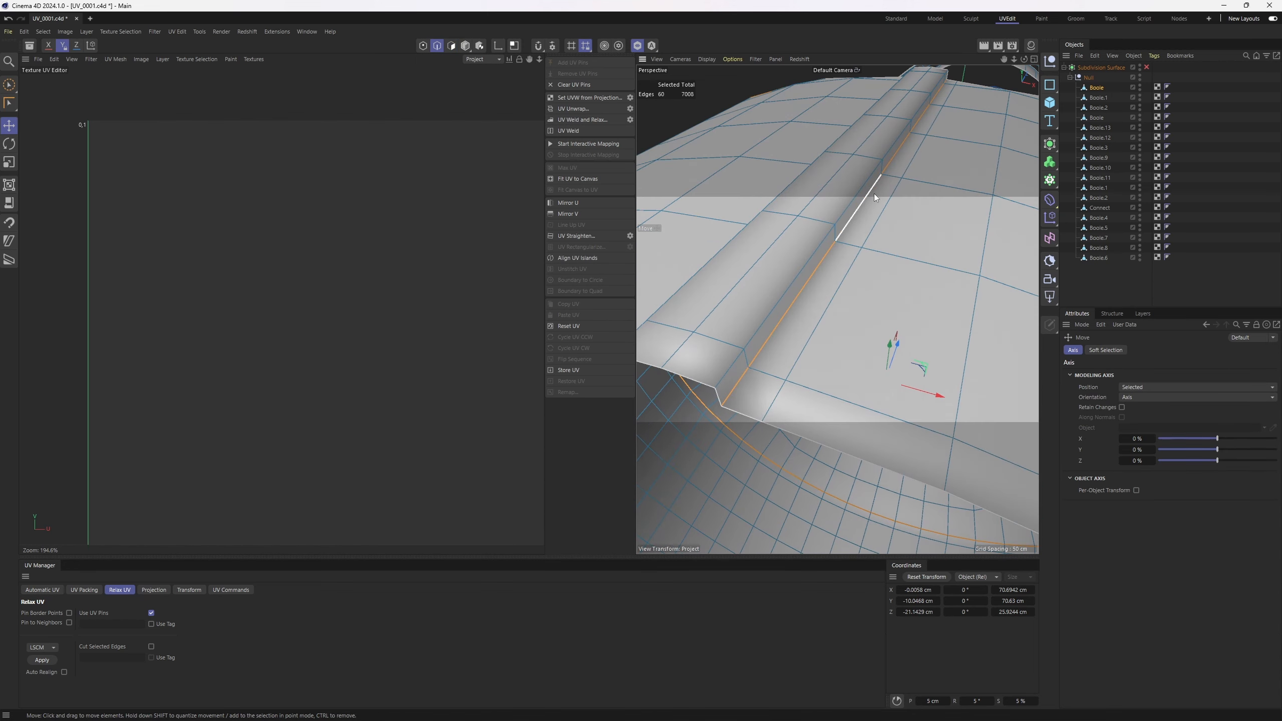
scroll(939, 83, "down", 5)
left_click_drag(853, 174, 935, 239, "alt")
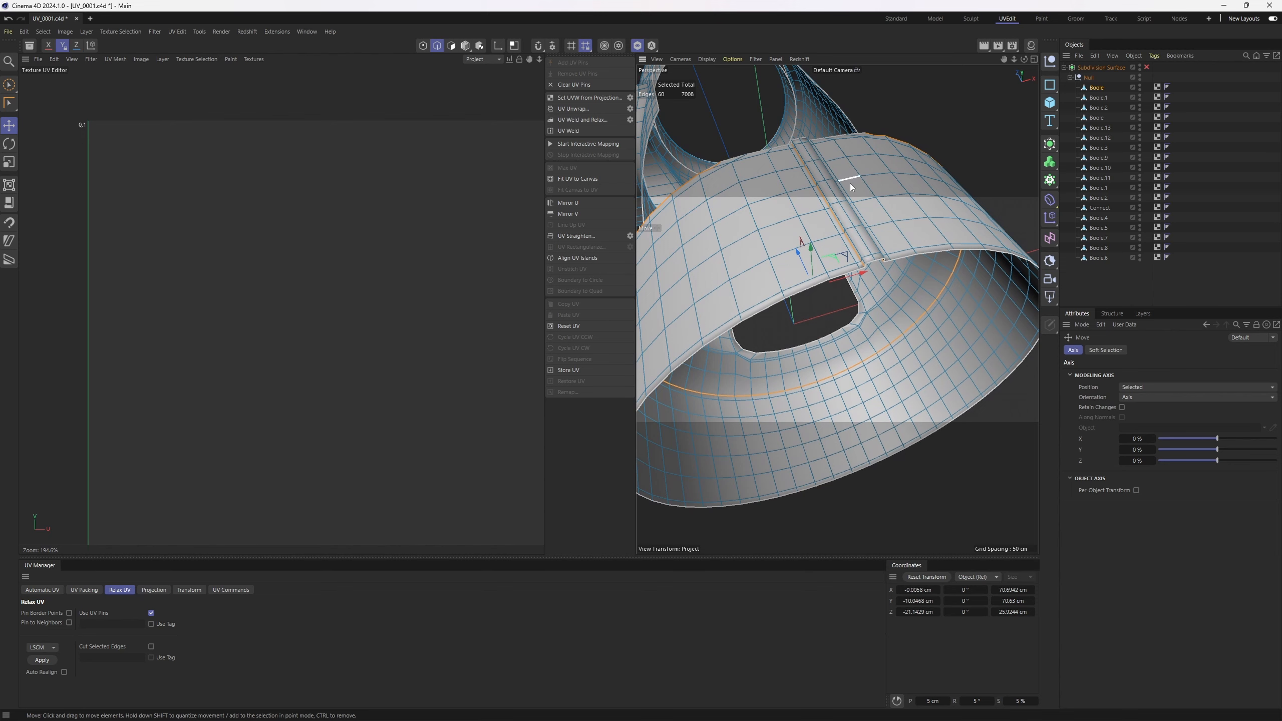
key("Return")
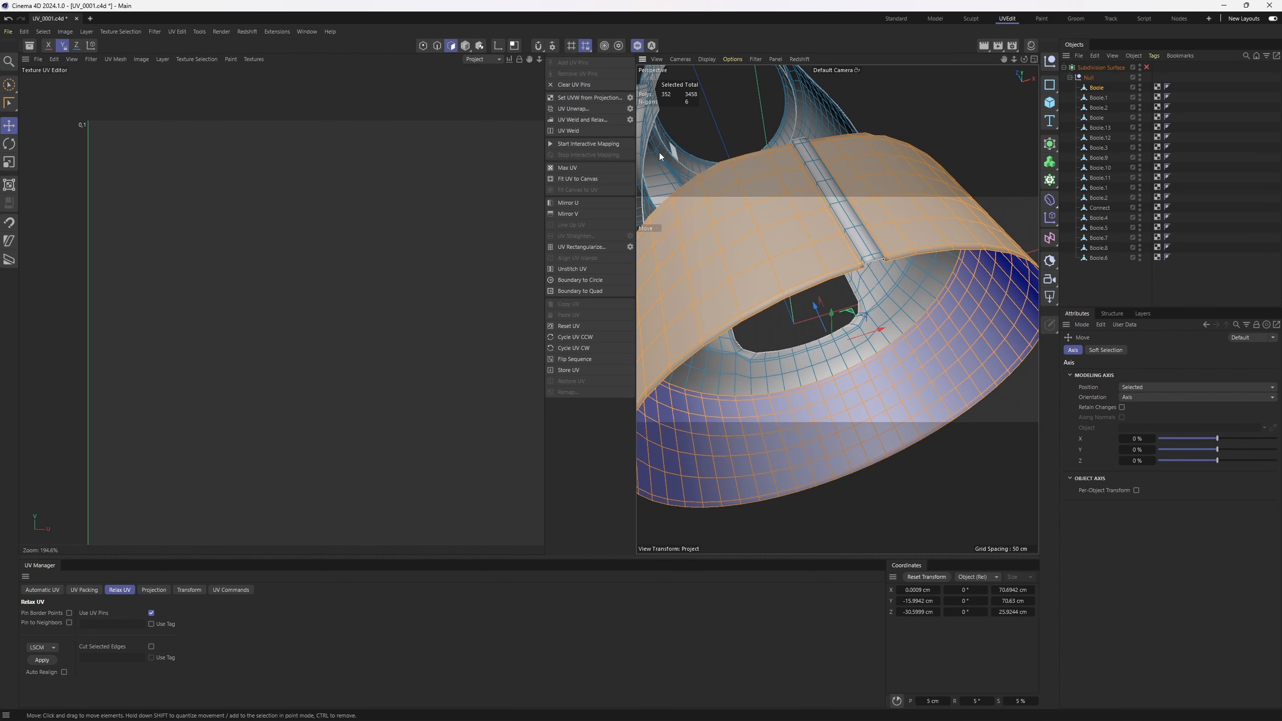
Unwrap the wide end section and straighten its UV strip vertically with Align UV Islands from one edge.
left_click(583, 108)
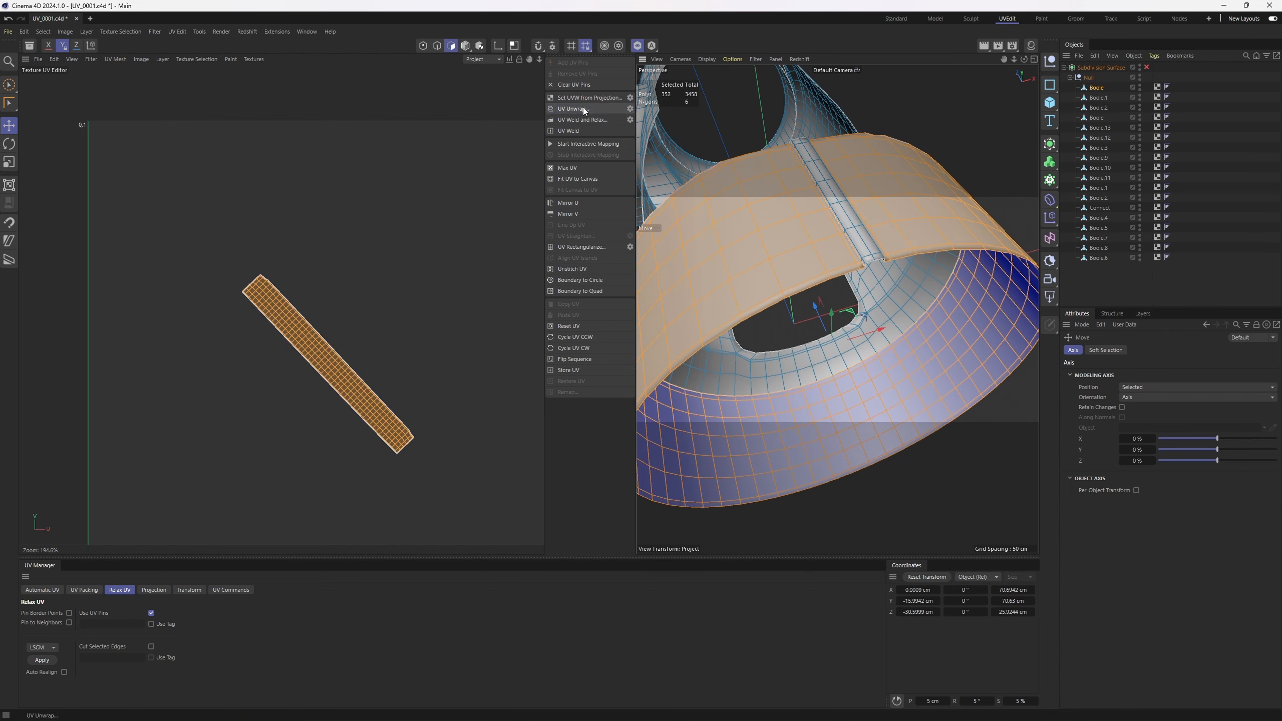
scroll(341, 378, "up", 3)
scroll(326, 346, "up", 2)
key("Return")
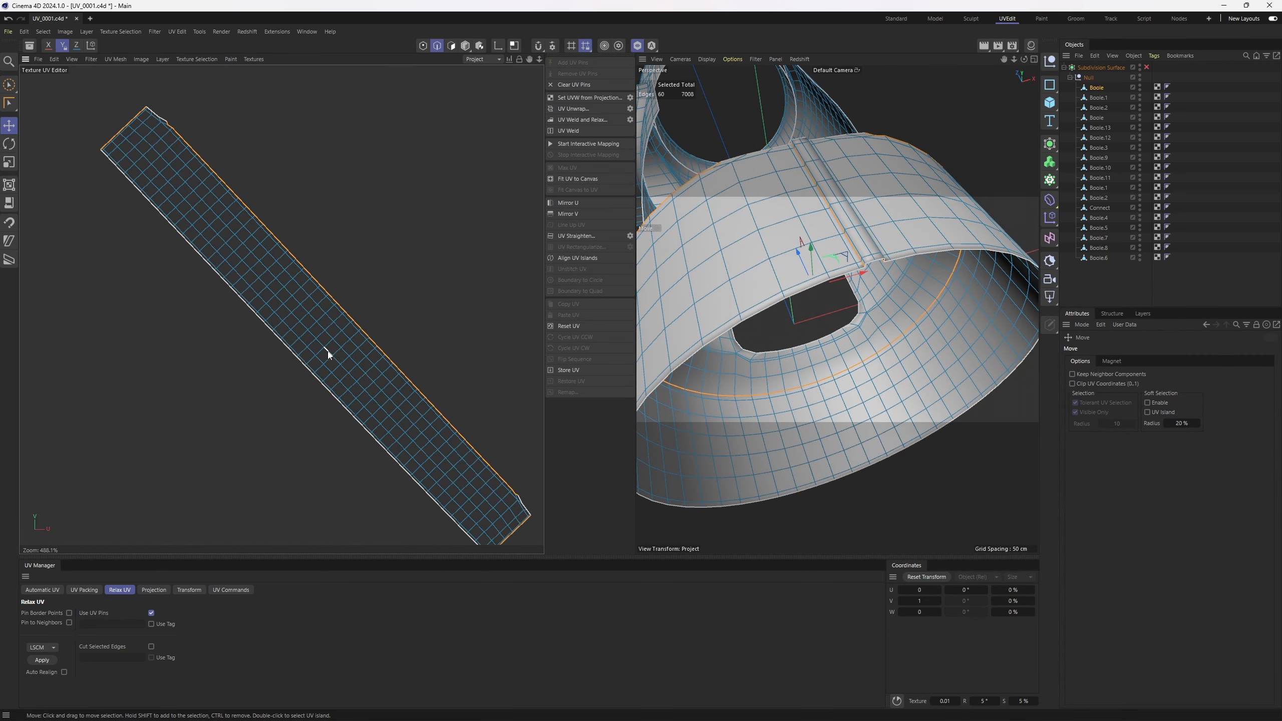
scroll(334, 315, "up", 2)
scroll(298, 328, "down", 3)
left_click(292, 331)
scroll(296, 333, "up", 2)
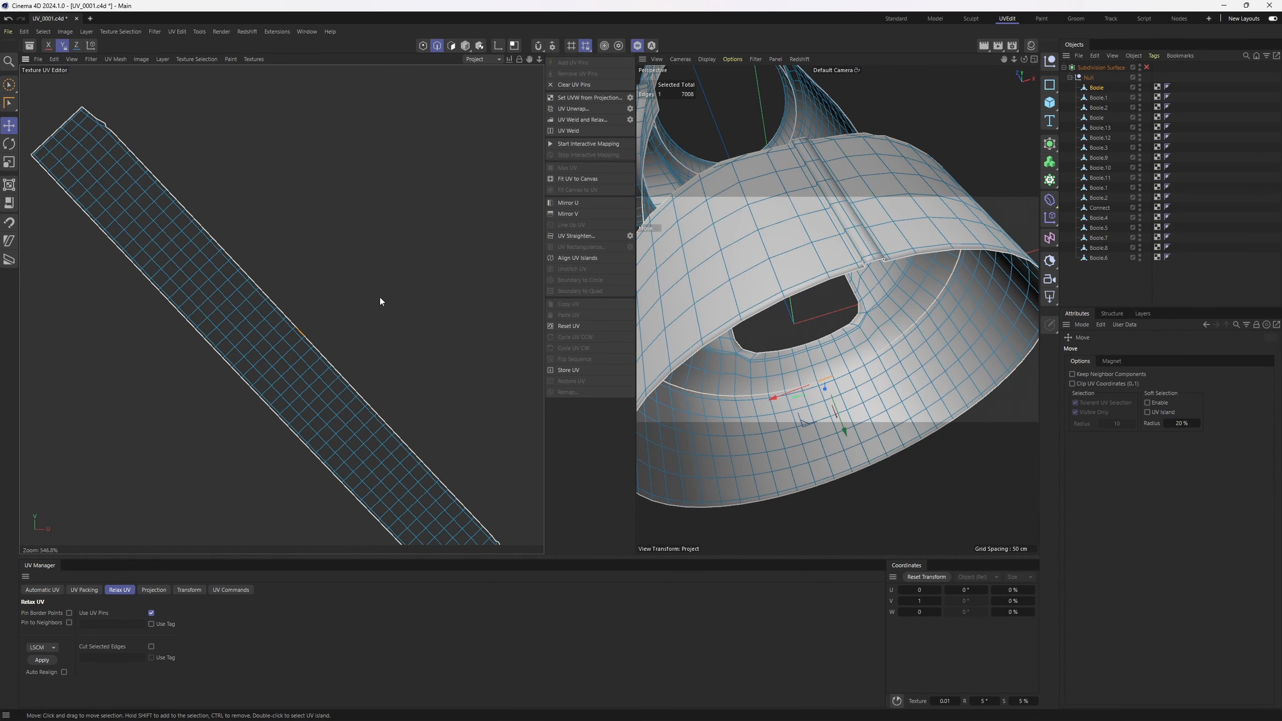
left_click(578, 258)
scroll(400, 296, "down", 3)
Return to polygon mode and hide the unwrapped wide end section.
key("Return")
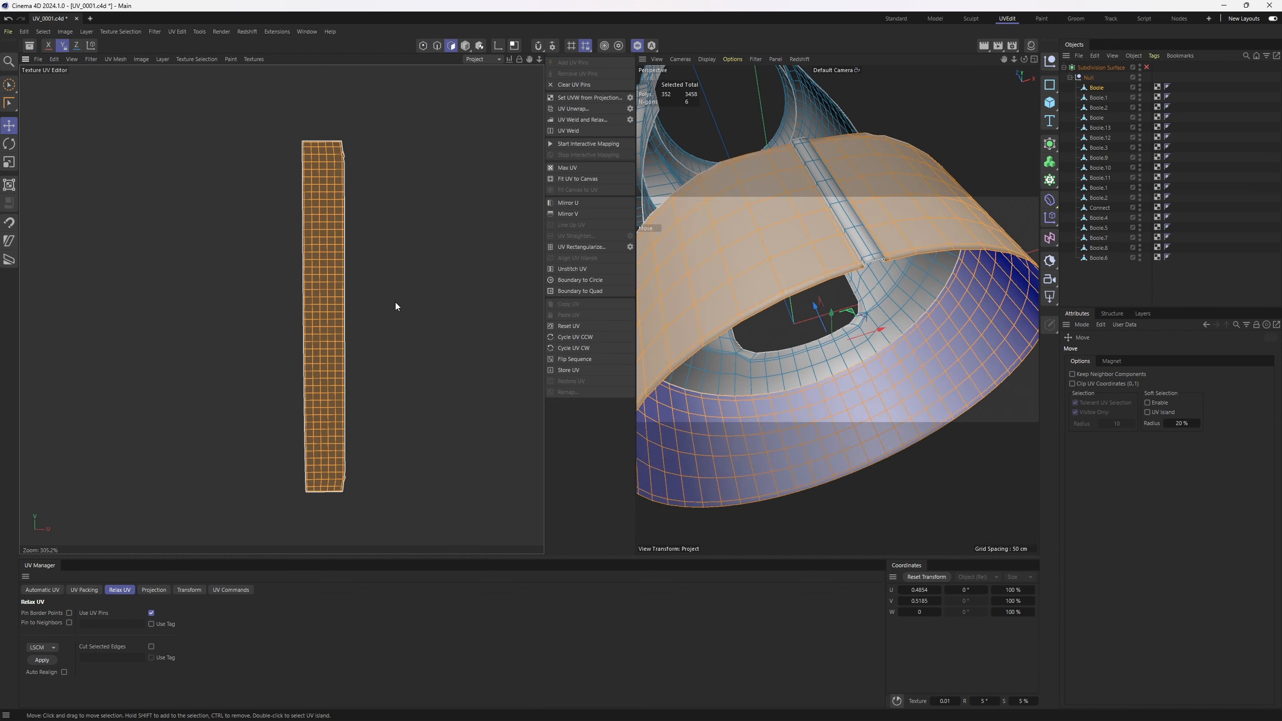
key("v")
mouse_move(851, 208)
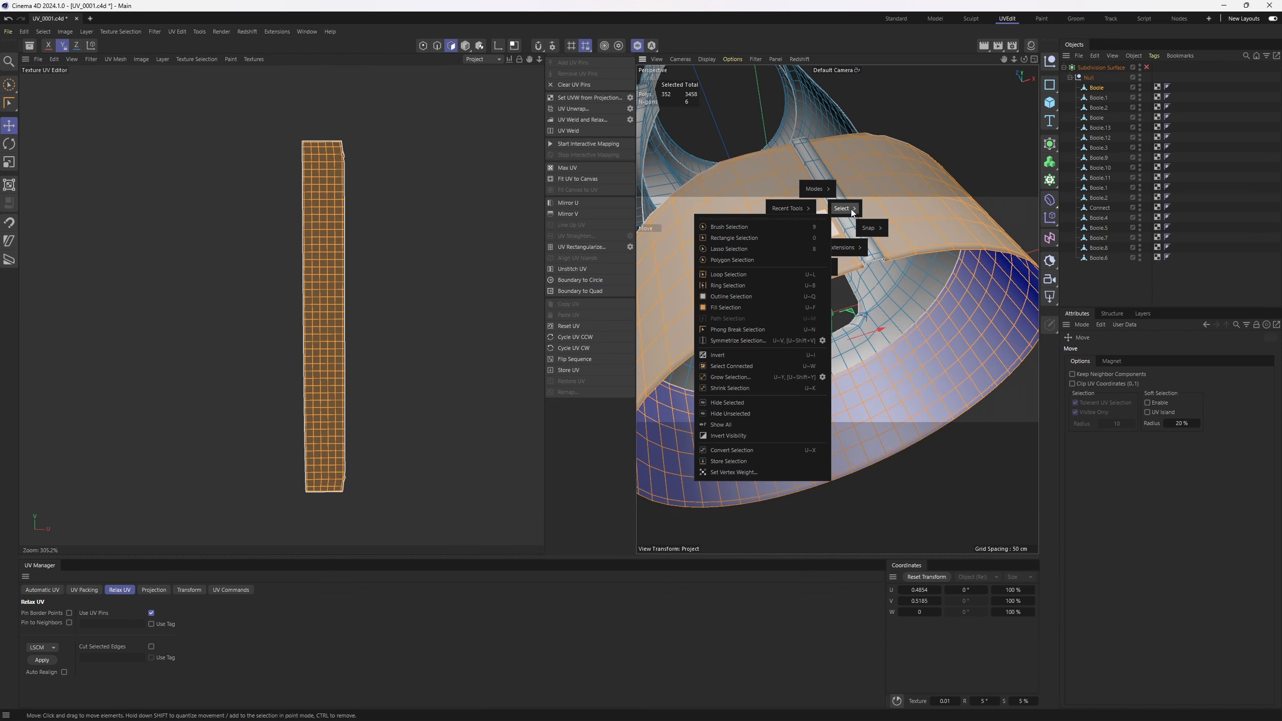
left_click(739, 403)
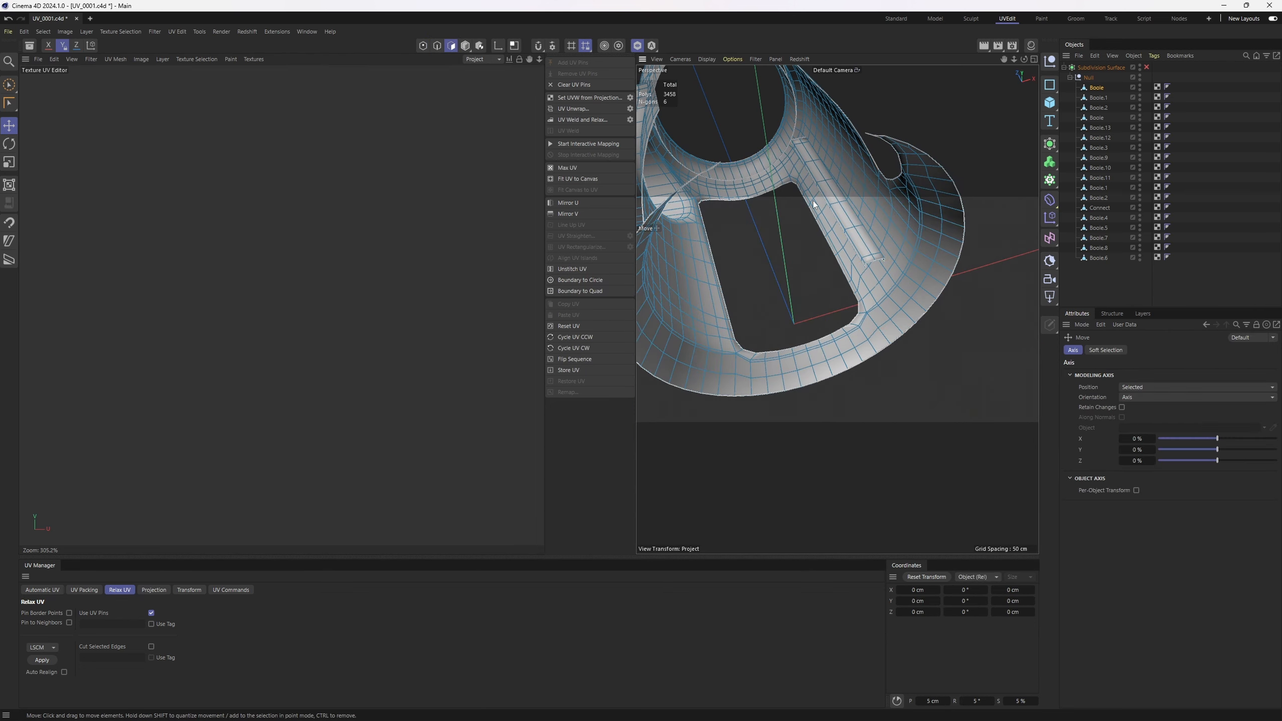
Fill-select the polygons of the detached narrow groove strip.
left_click_drag(814, 201, 921, 255, "alt")
middle_click_drag(963, 244, 887, 293, "alt")
scroll(888, 293, "up", 3)
scroll(891, 317, "down", 2)
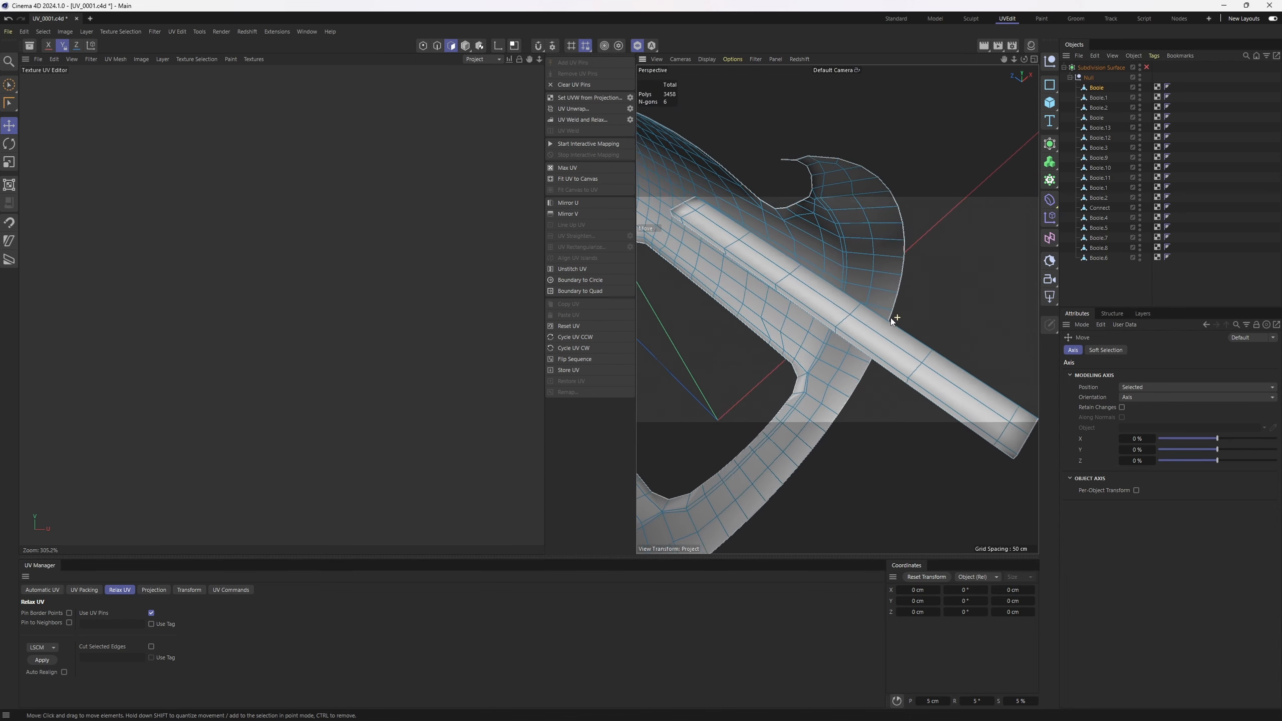
key("u")
key("f")
left_click(883, 324)
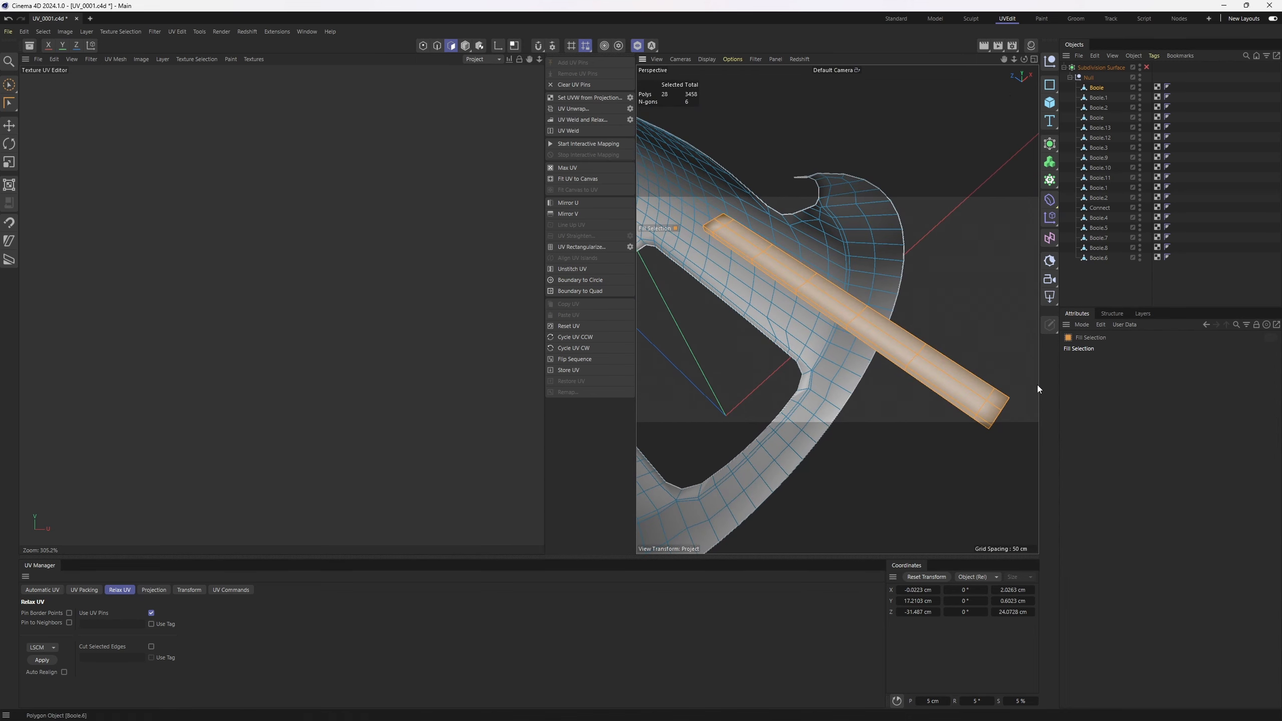
left_click_drag(930, 335, 936, 302, "alt")
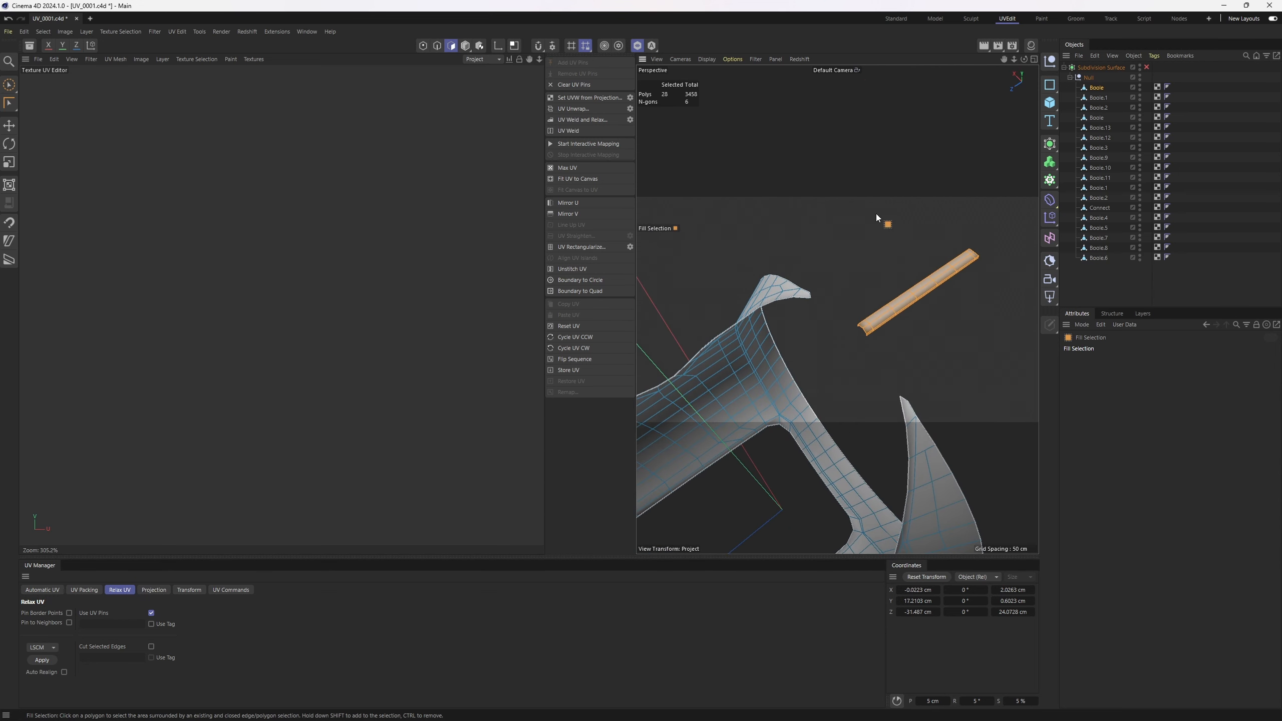
left_click_drag(928, 301, 779, 287, "alt")
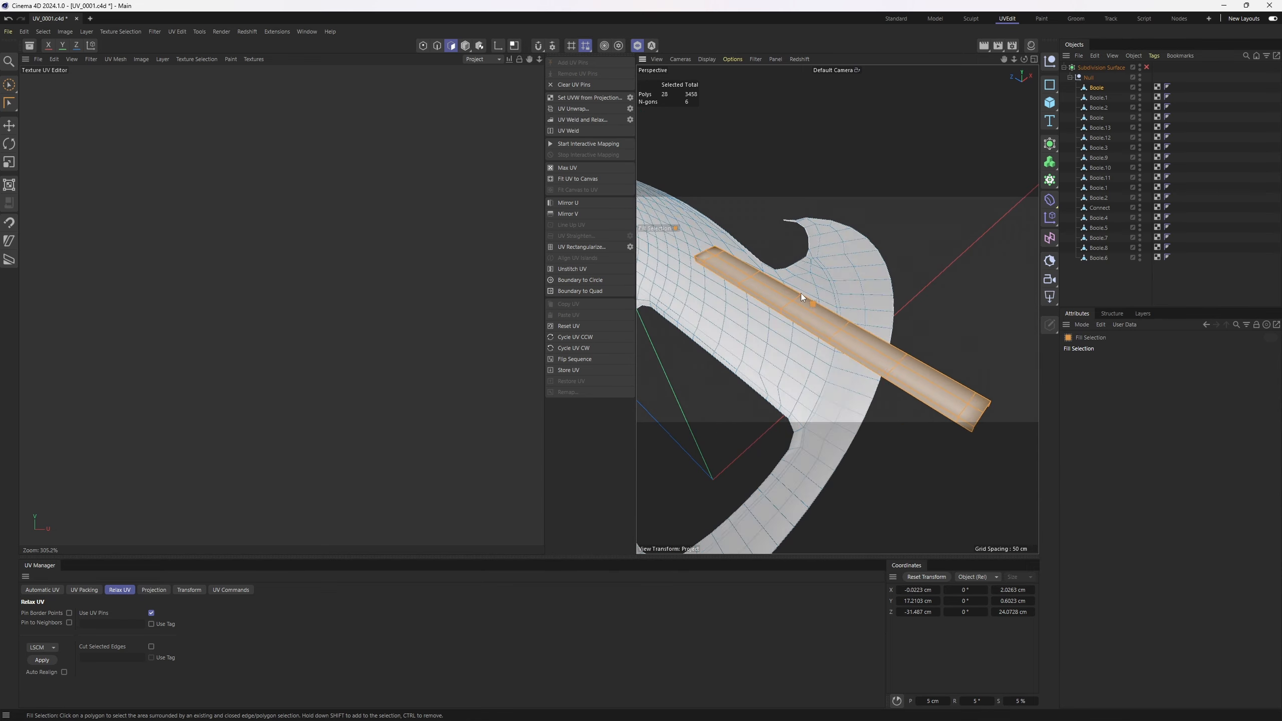
In edge mode, select two lengthwise edge loops on the groove strip as seams.
key("e")
key("Return")
left_click_drag(928, 374, 848, 368, "alt")
double_click(856, 378)
double_click(844, 359, "shift")
left_click_drag(915, 333, 808, 291, "alt")
left_click_drag(873, 355, 731, 325, "alt")
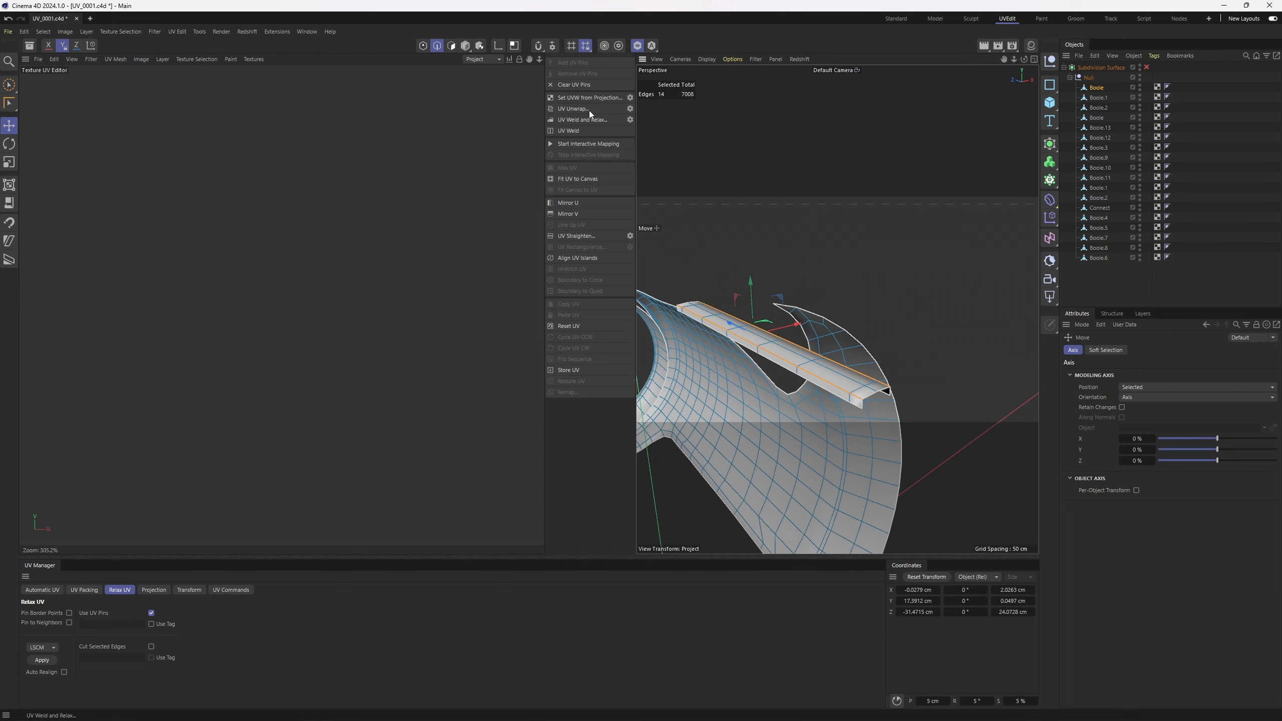
Unwrap the narrow groove strip with UV Unwrap and straighten its widest island vertically using Align UV Islands.
left_click(575, 109)
scroll(376, 287, "down", 4)
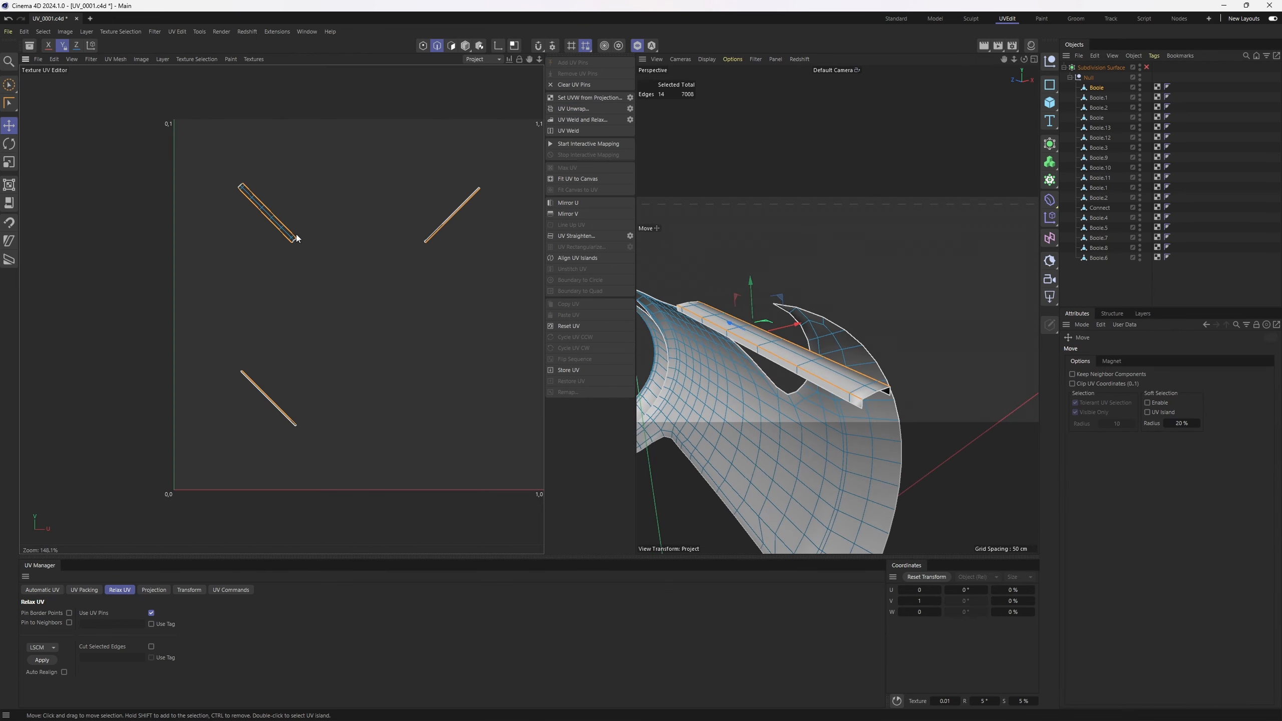
double_click(290, 238)
scroll(277, 216, "up", 5)
key("Return")
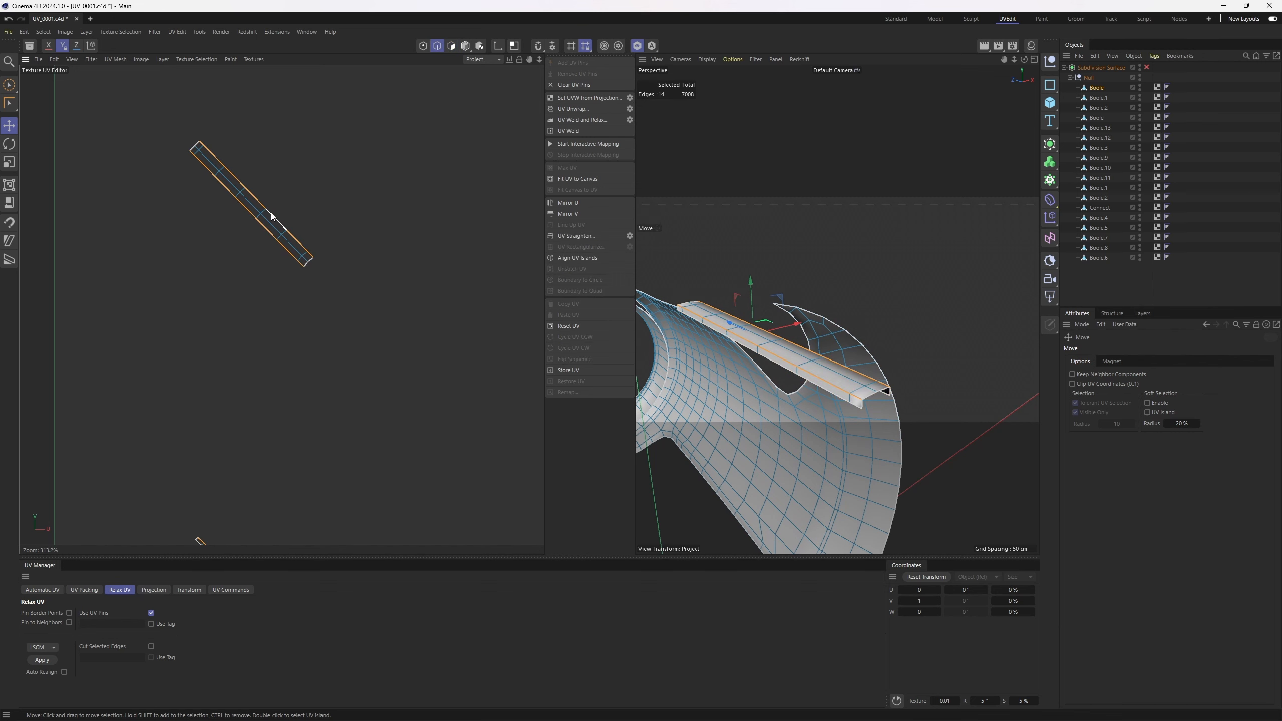
left_click(277, 217)
left_click(577, 257)
Straighten the groove strip's two thin side islands horizontally with Align UV Islands, using one lengthwise edge on each.
middle_click_drag(368, 305, 187, 347, "alt")
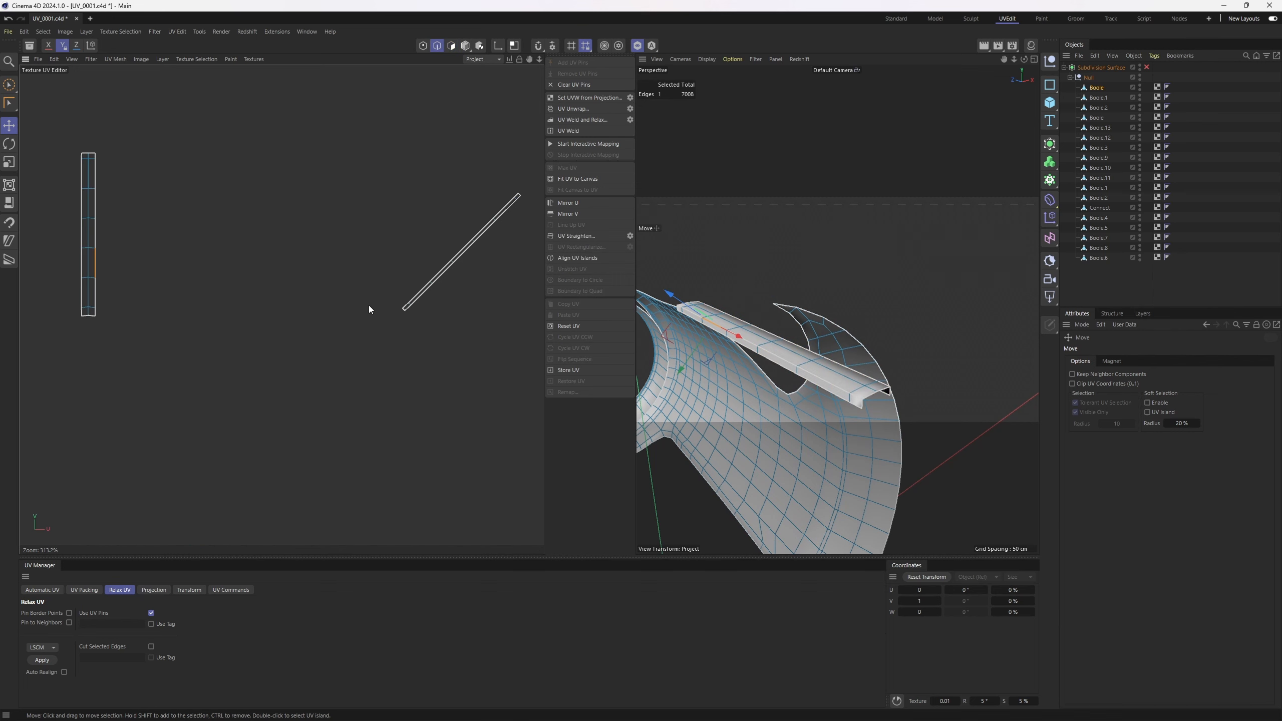
scroll(444, 283, "up", 3)
left_click(484, 235)
left_click(571, 256)
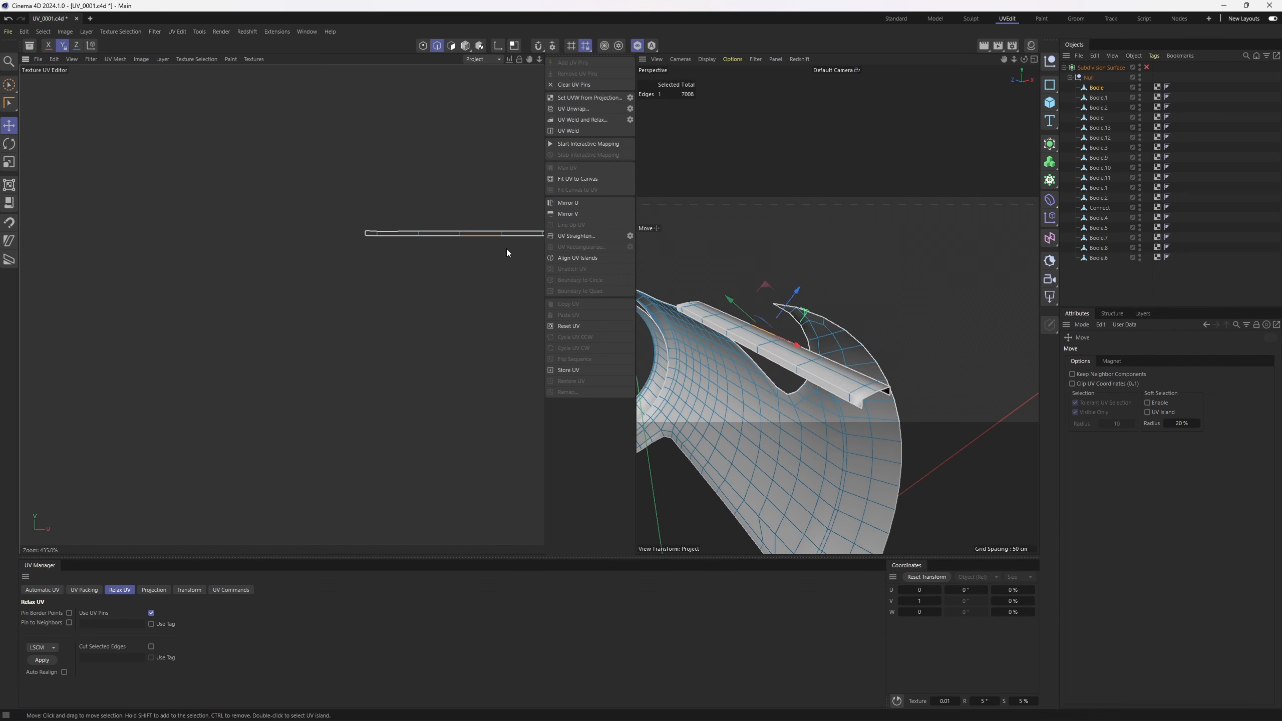
scroll(435, 259, "down", 5)
middle_click_drag(220, 499, 271, 416, "alt")
scroll(271, 417, "up", 4)
left_click(270, 380)
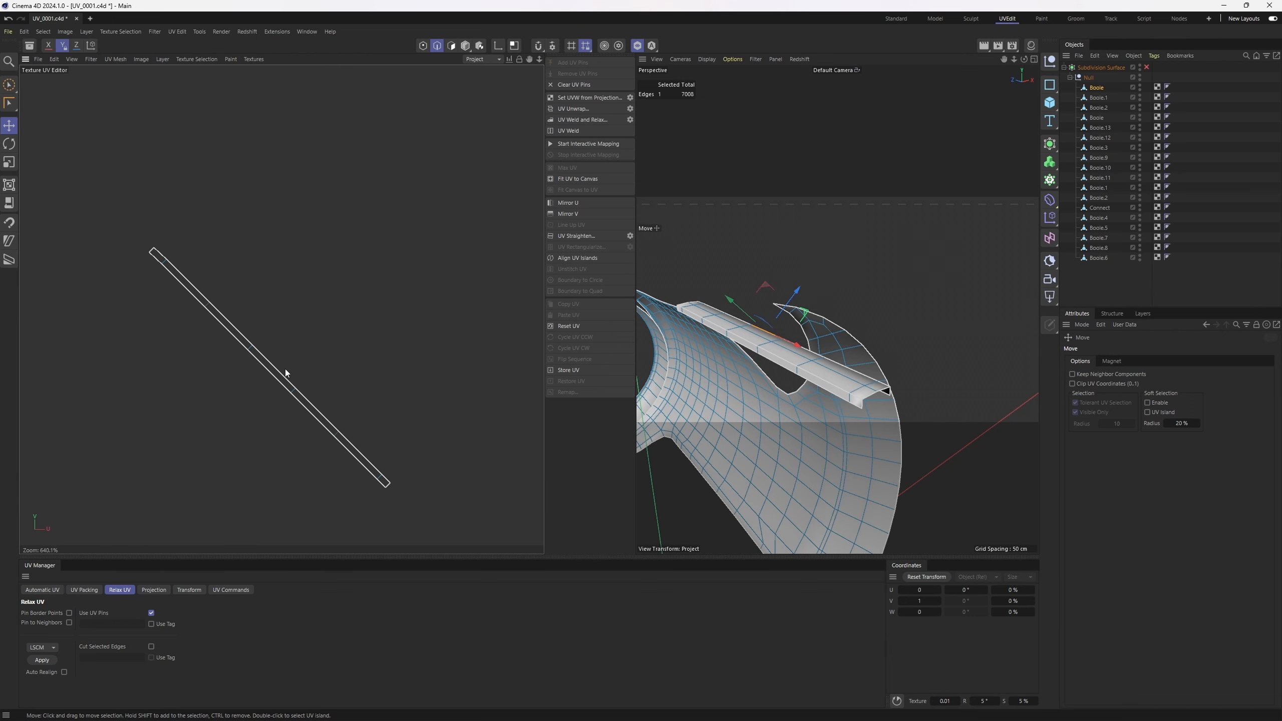
left_click(577, 257)
scroll(395, 317, "down", 1)
scroll(395, 316, "down", 1)
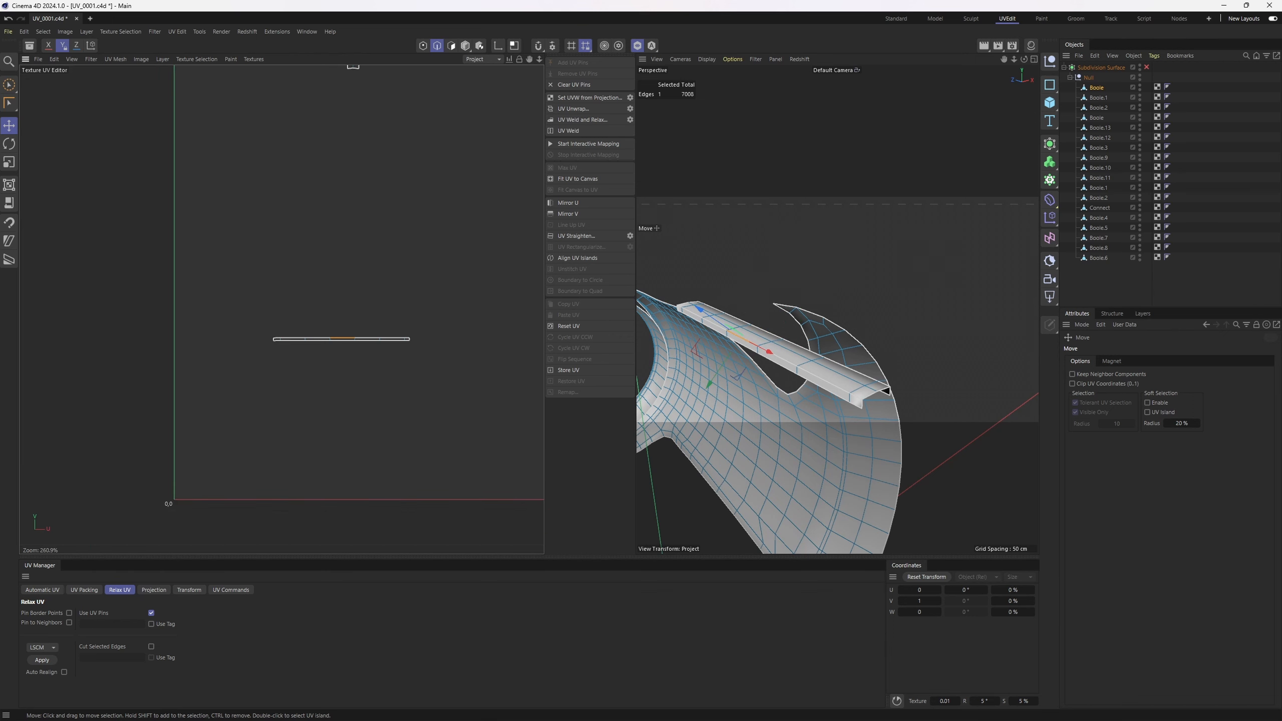
Return to polygon mode and hide the unwrapped narrow groove strip.
middle_click_drag(394, 314, 312, 431, "alt")
key("Return")
scroll(768, 251, "down", 3)
right_click(878, 289)
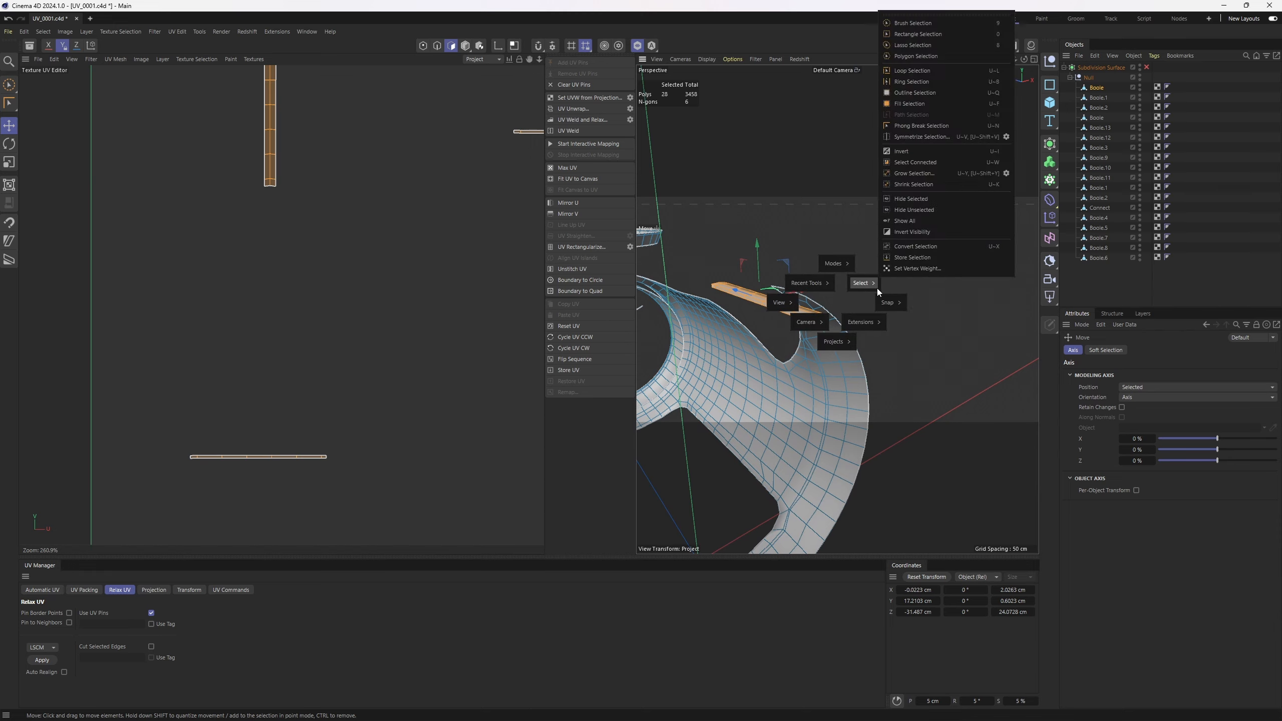
left_click(931, 199)
In edge mode, select the lengthwise edge loops along both sides of the bent groove channel.
left_click_drag(910, 246, 820, 298, "alt")
scroll(793, 349, "up", 4)
key("Return")
left_click(781, 350)
double_click(784, 350)
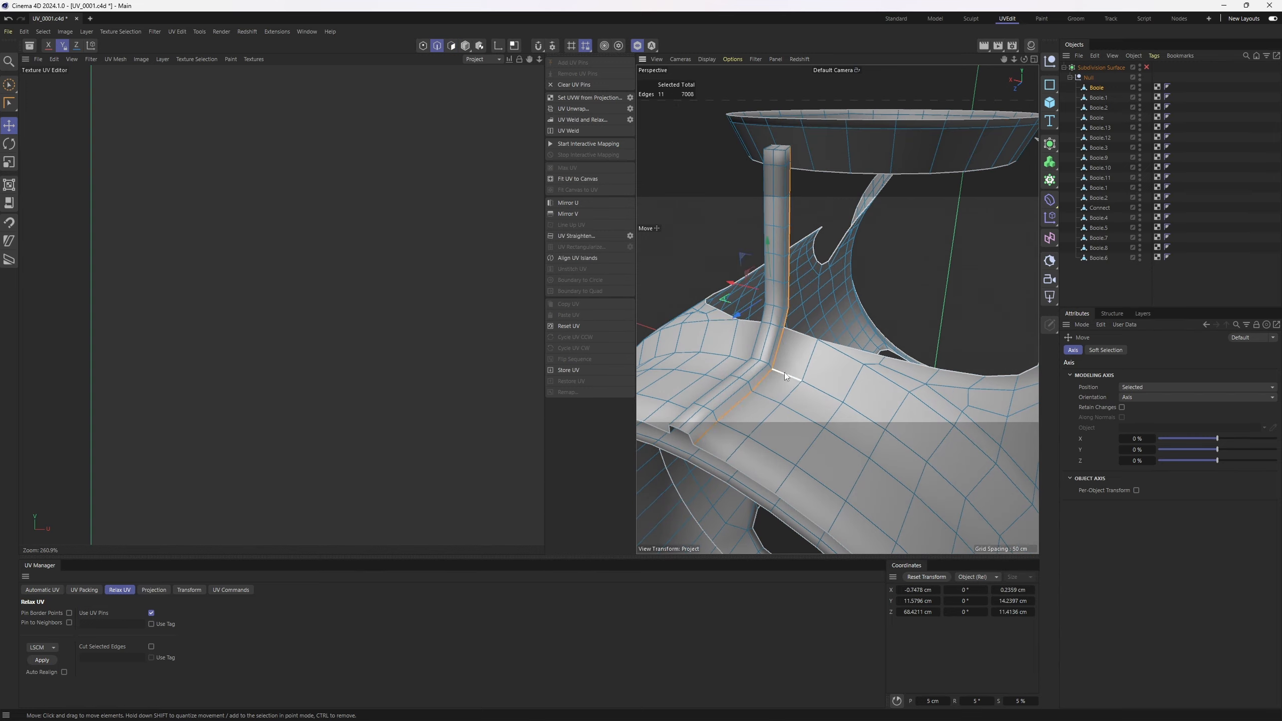
left_click_drag(785, 373, 835, 359, "alt")
scroll(780, 355, "up", 1)
double_click(781, 359, "shift")
double_click(804, 348, "shift")
Add the remaining border edges at the bend and end of the groove channel to the edge selection.
left_click(870, 300, "shift")
left_click(932, 298, "shift")
left_click(865, 276, "shift")
left_click(911, 249, "shift")
scroll(858, 255, "down", 5)
double_click(859, 256, "shift")
Fill-select the bent channel's central strip and grow the polygon selection to include its side walls.
key("u")
key("f")
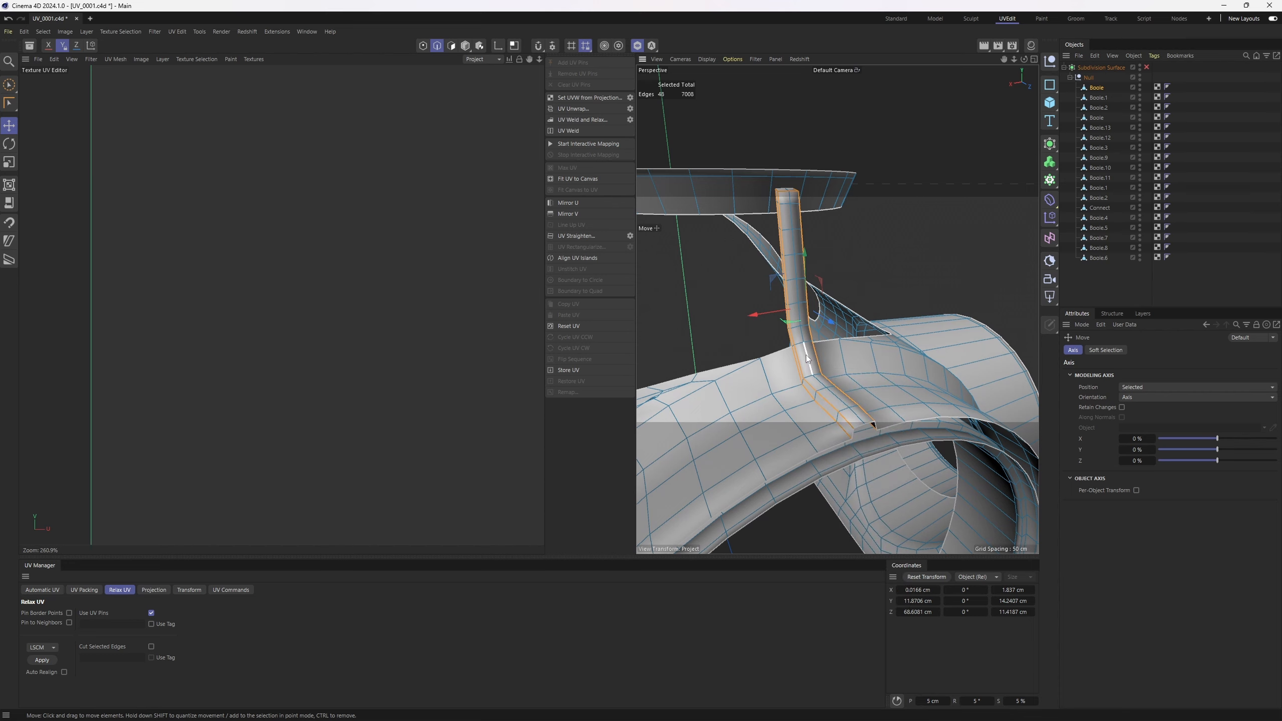
left_click(805, 354)
left_click_drag(829, 367, 838, 332, "alt")
key("v")
mouse_move(864, 306)
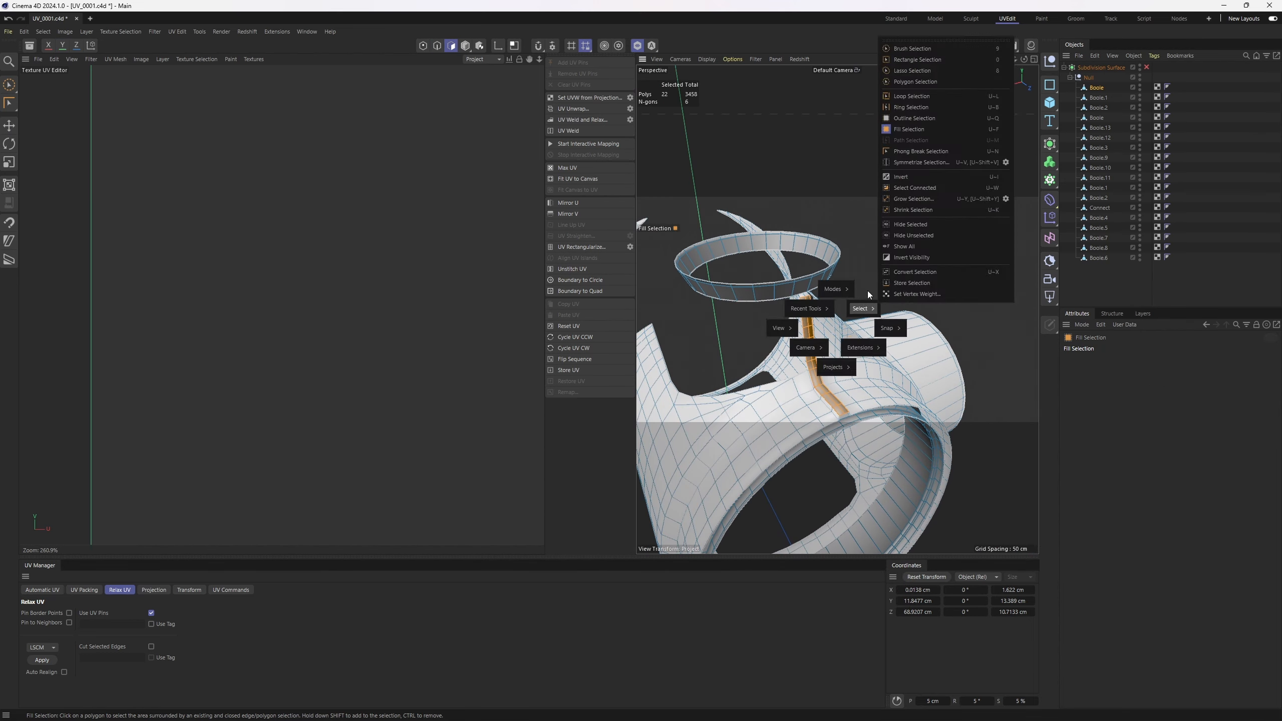
left_click(931, 198)
mouse_move(850, 317)
left_mouse_down("alt")
mouse_move(757, 236)
mouse_move(847, 301)
left_mouse_up("alt")
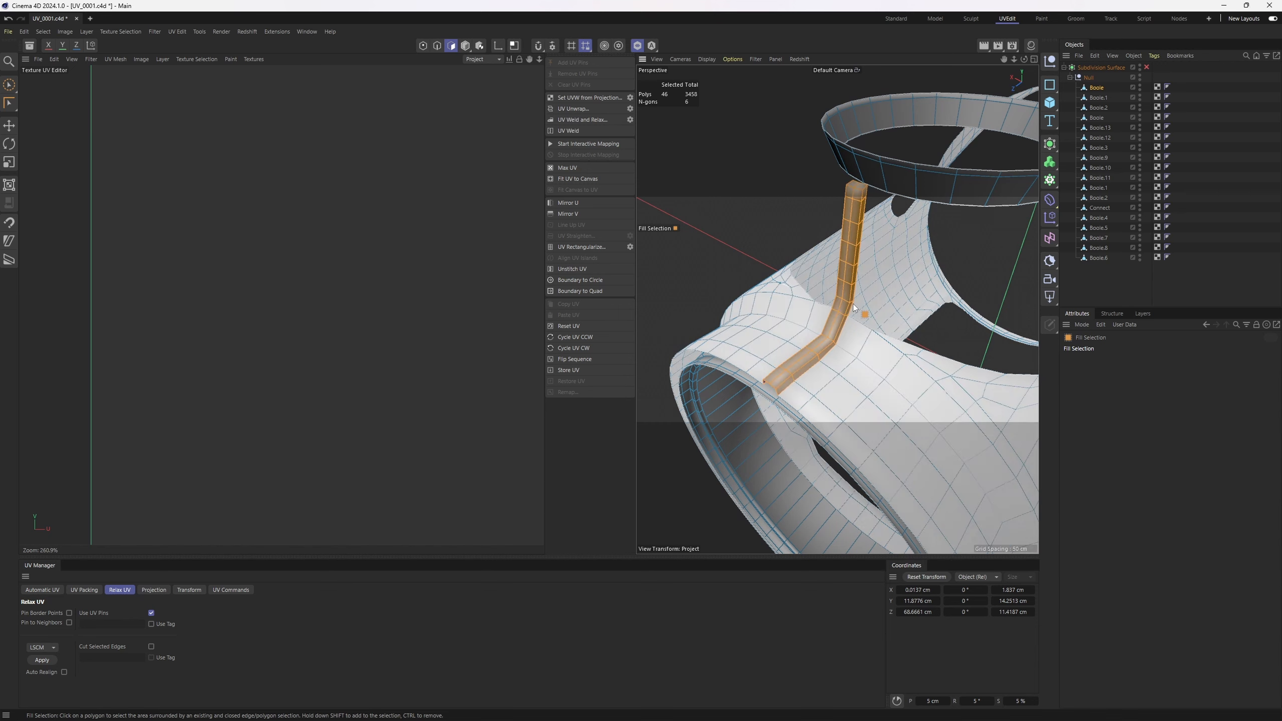
Unwrap the bent channel with UV Unwrap using the selected edges as seams, and return to polygon mode.
key("Return")
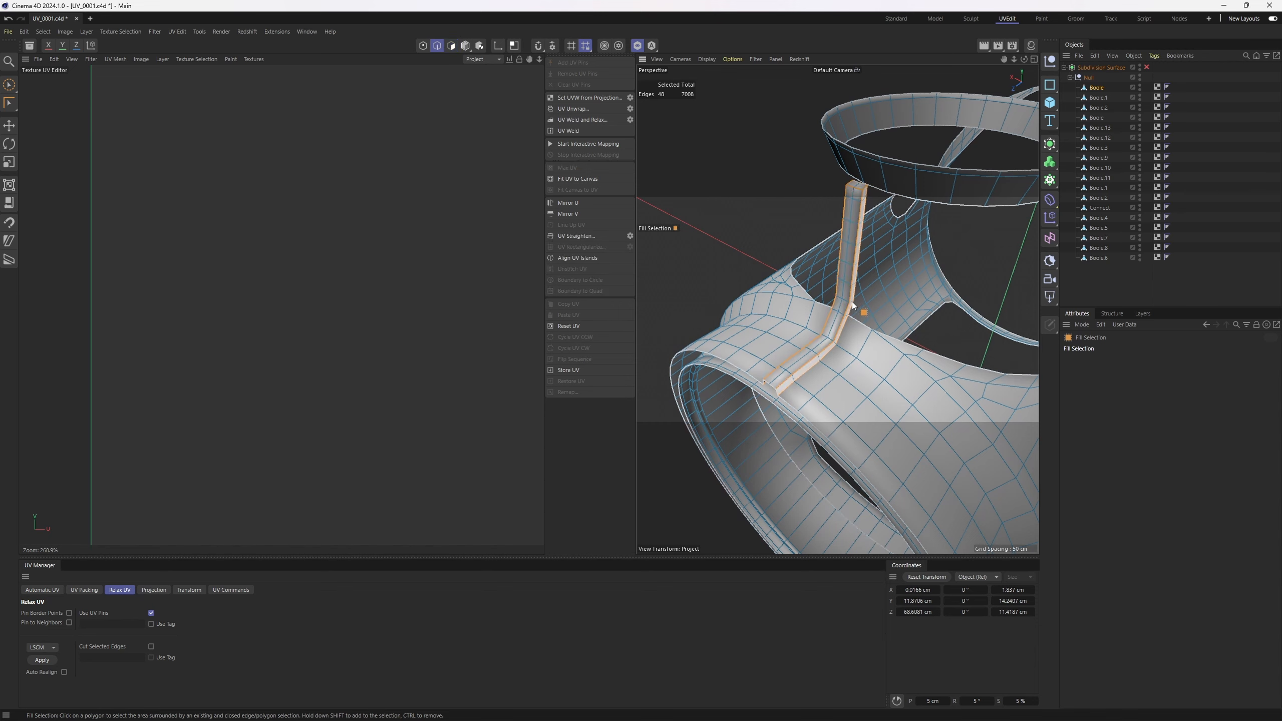
left_click(576, 109)
key("Return")
scroll(384, 227, "down", 3)
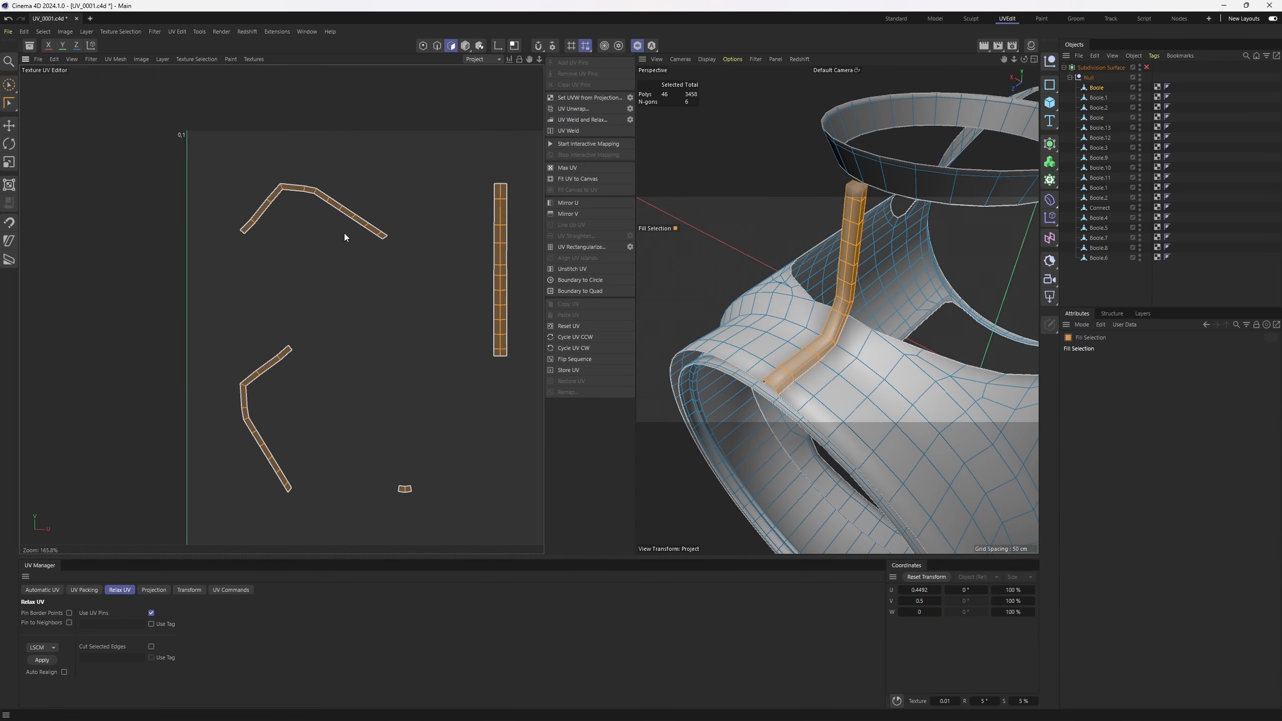
Rotate the upper bent side island and align its long section vertically with Align UV Islands.
left_click(391, 235)
key("r")
double_click(359, 232)
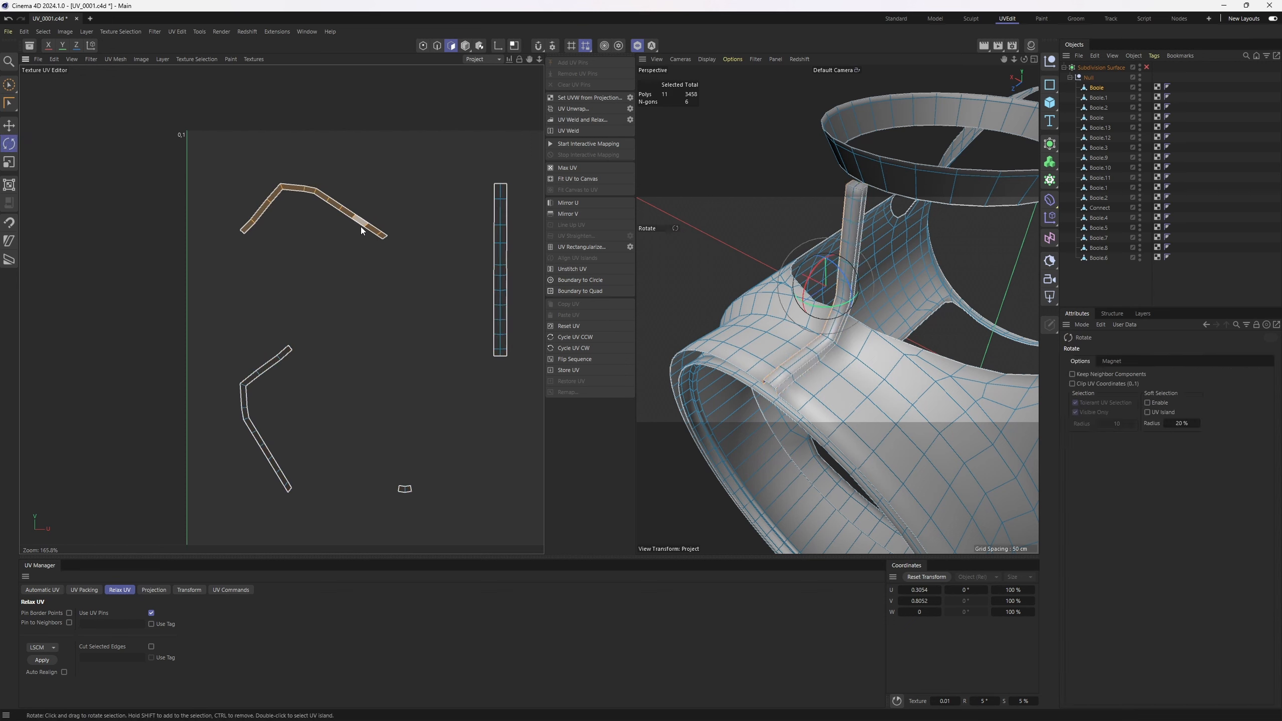
left_click_drag(359, 232, 259, 215)
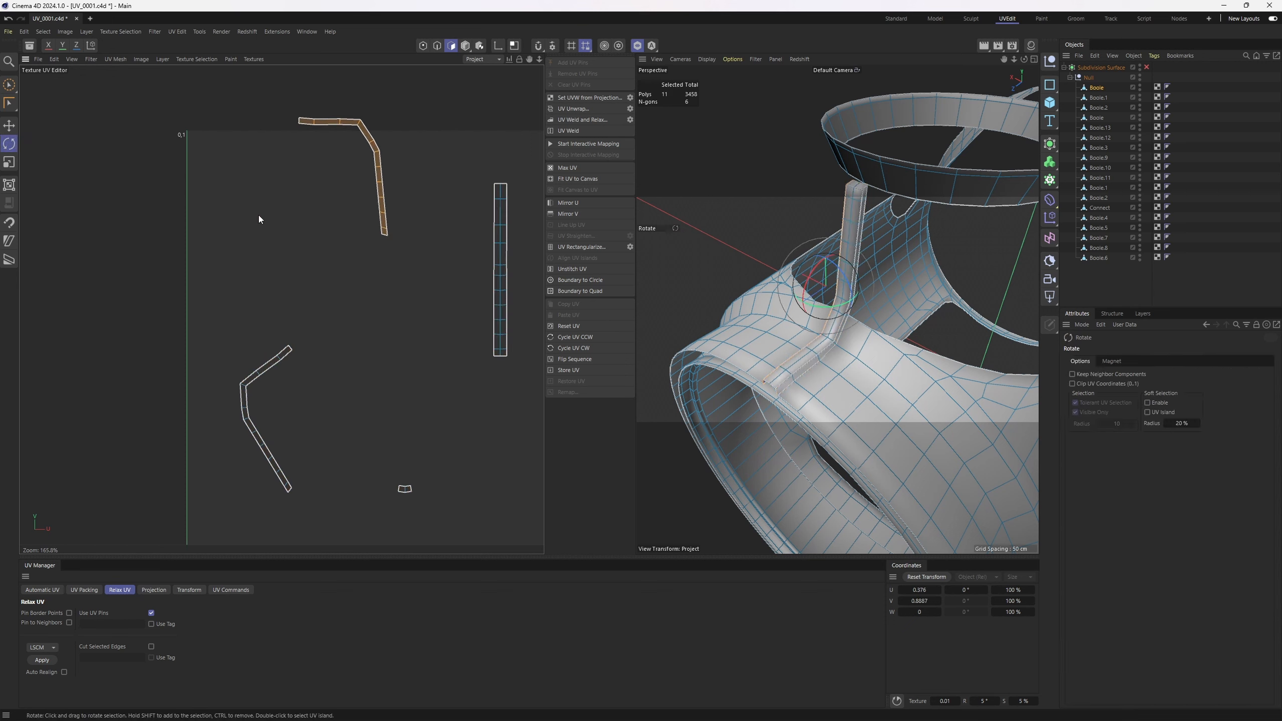
key("Return")
left_click(382, 188)
left_click(577, 257)
scroll(246, 452, "up", 1)
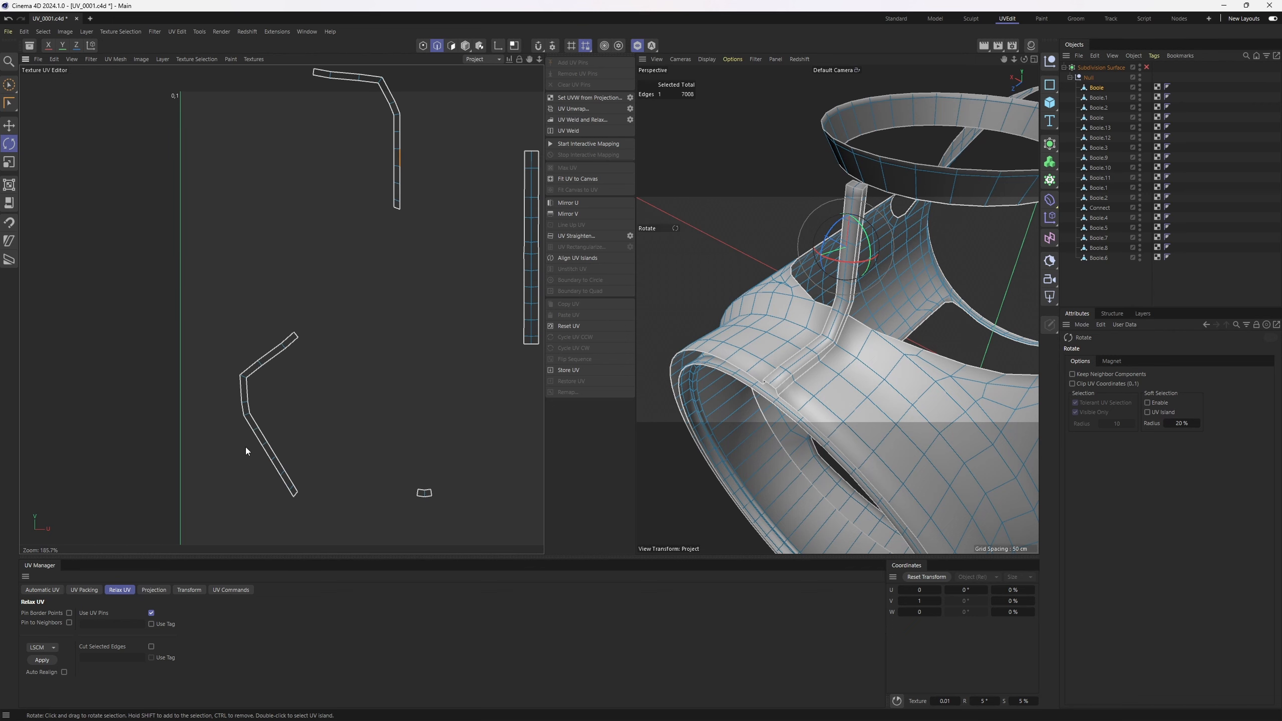
Align the long section of the lower bent side island vertically with Align UV Islands.
left_click(257, 435)
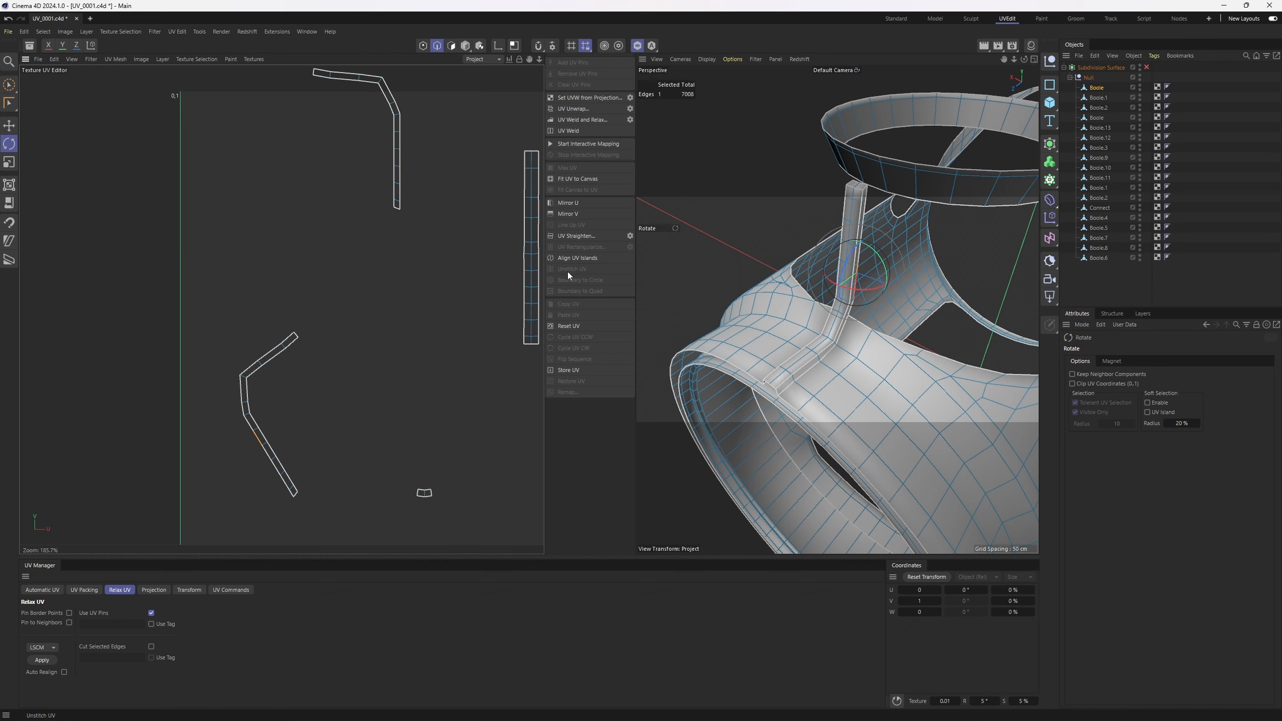
left_click(578, 259)
scroll(449, 290, "down", 5)
In polygon mode, select the small end cap island and rotate it level.
key("Return")
scroll(422, 414, "up", 4)
double_click(443, 389)
middle_click_drag(437, 406, 330, 480, "alt")
left_click_drag(332, 482, 424, 394)
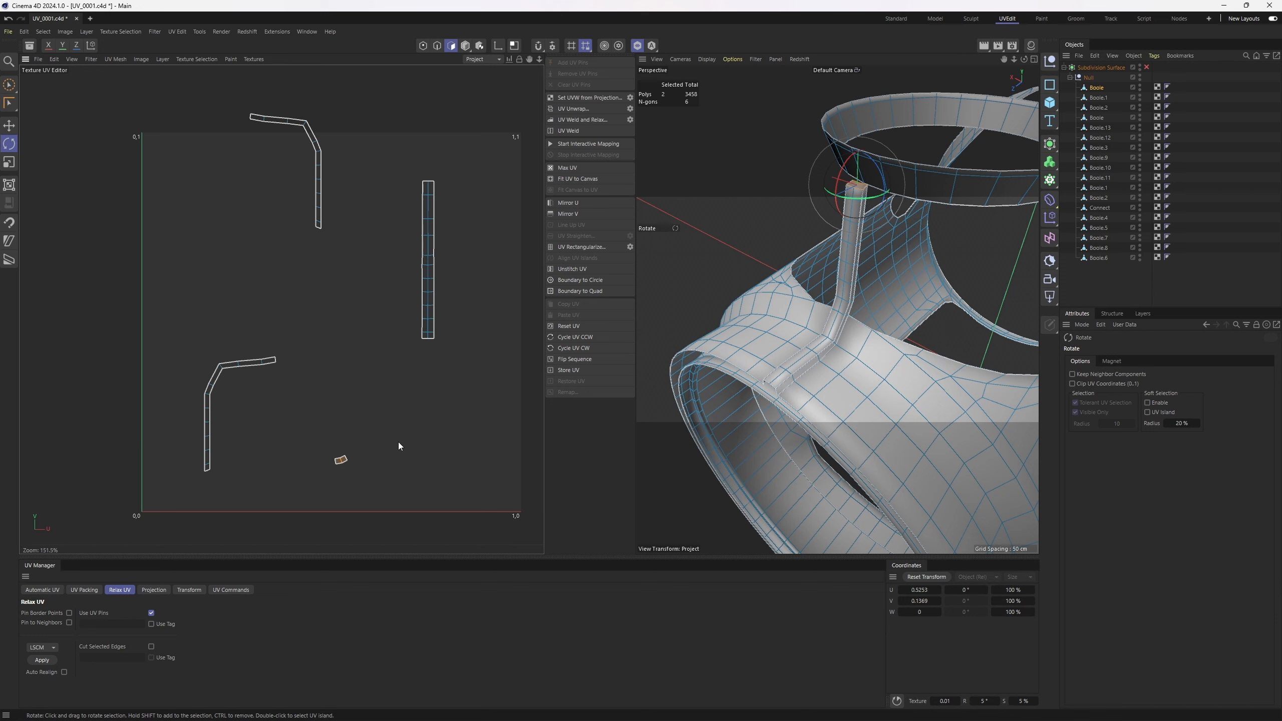
double_click(429, 319, "shift")
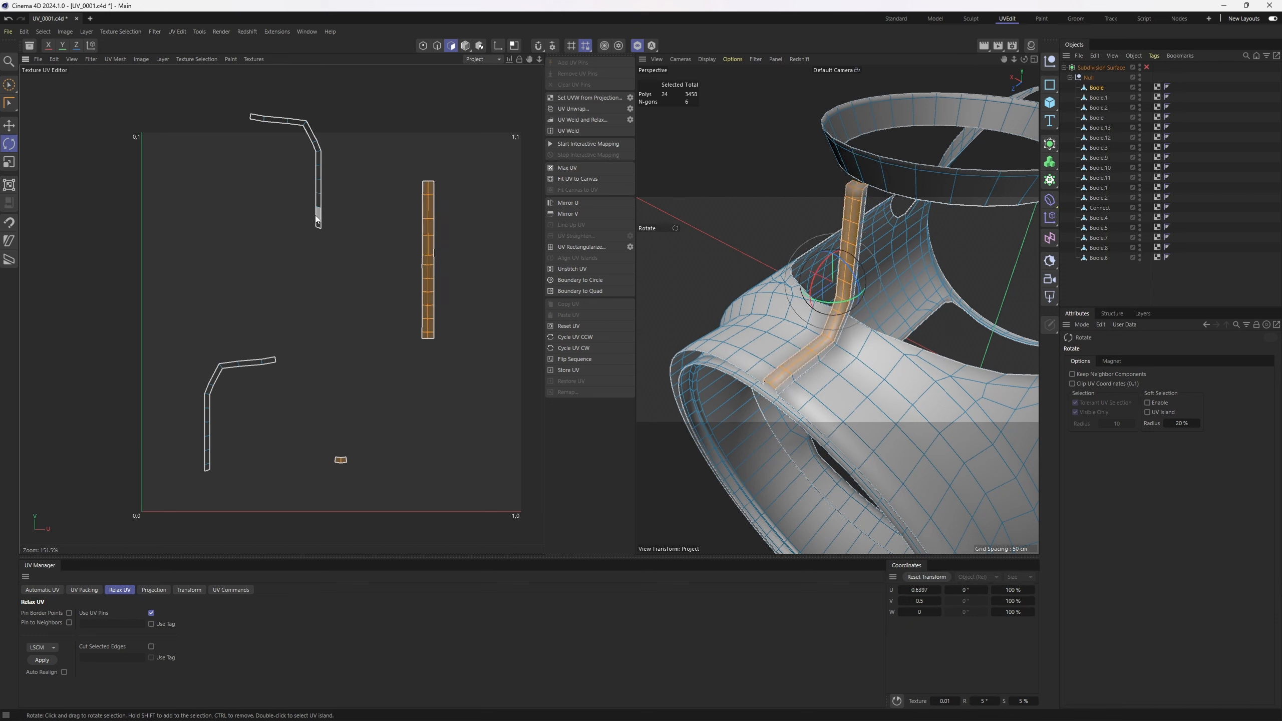
double_click(253, 362, "shift")
left_click(341, 270)
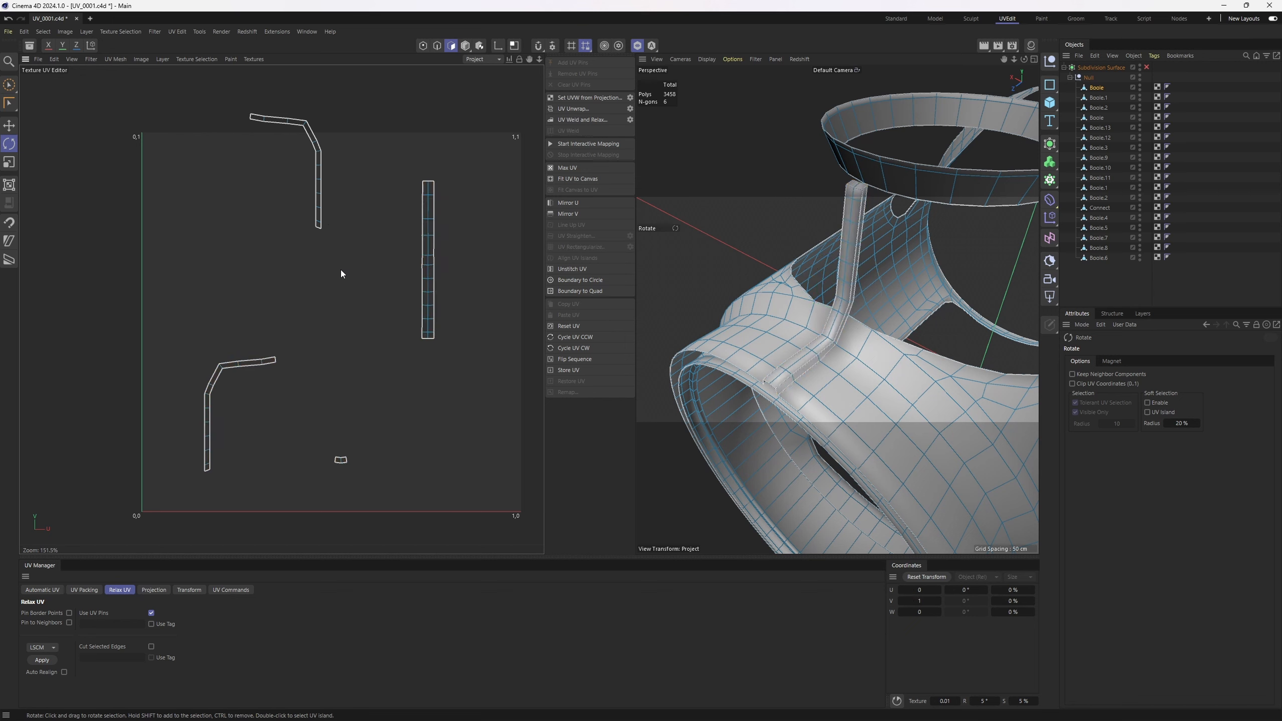
Move the two bent side islands so they flank the straight central strip in the UV layout.
key("e")
double_click(317, 210)
left_click_drag(317, 213, 409, 310)
double_click(273, 359)
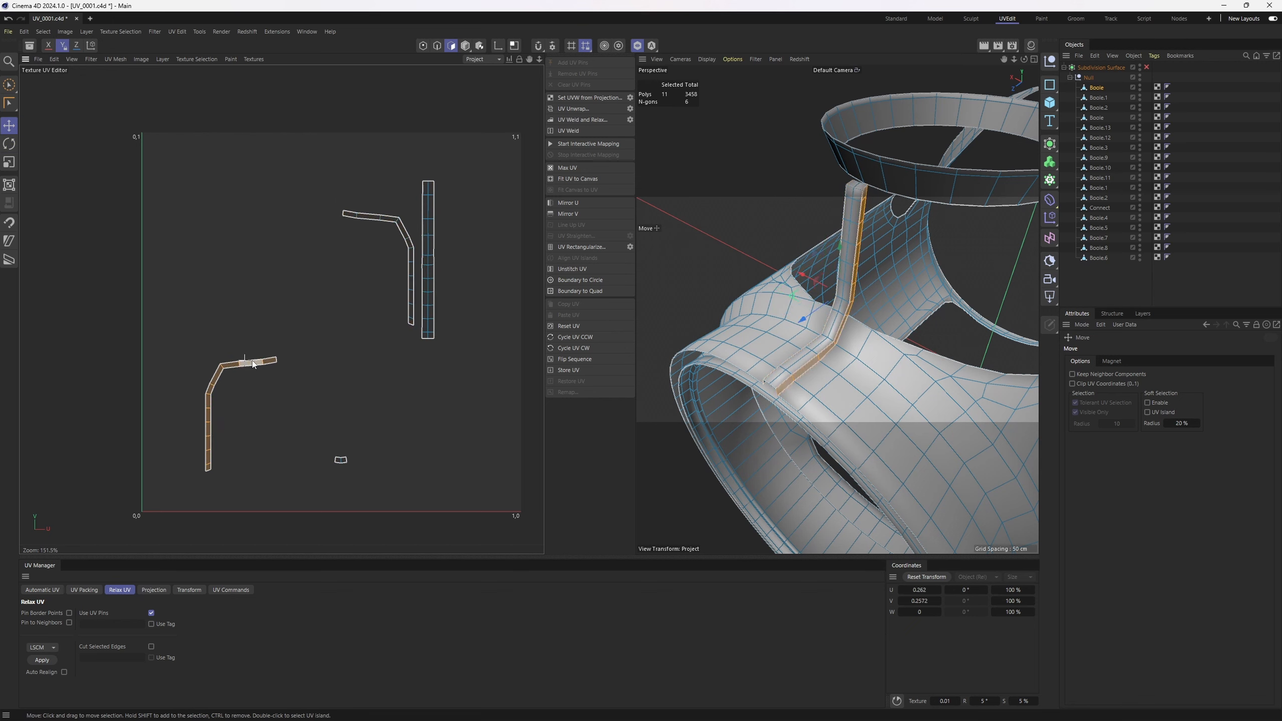
left_click_drag(243, 362, 481, 217)
Select all four islands of the bent channel and hide their polygons.
double_click(426, 299, "shift")
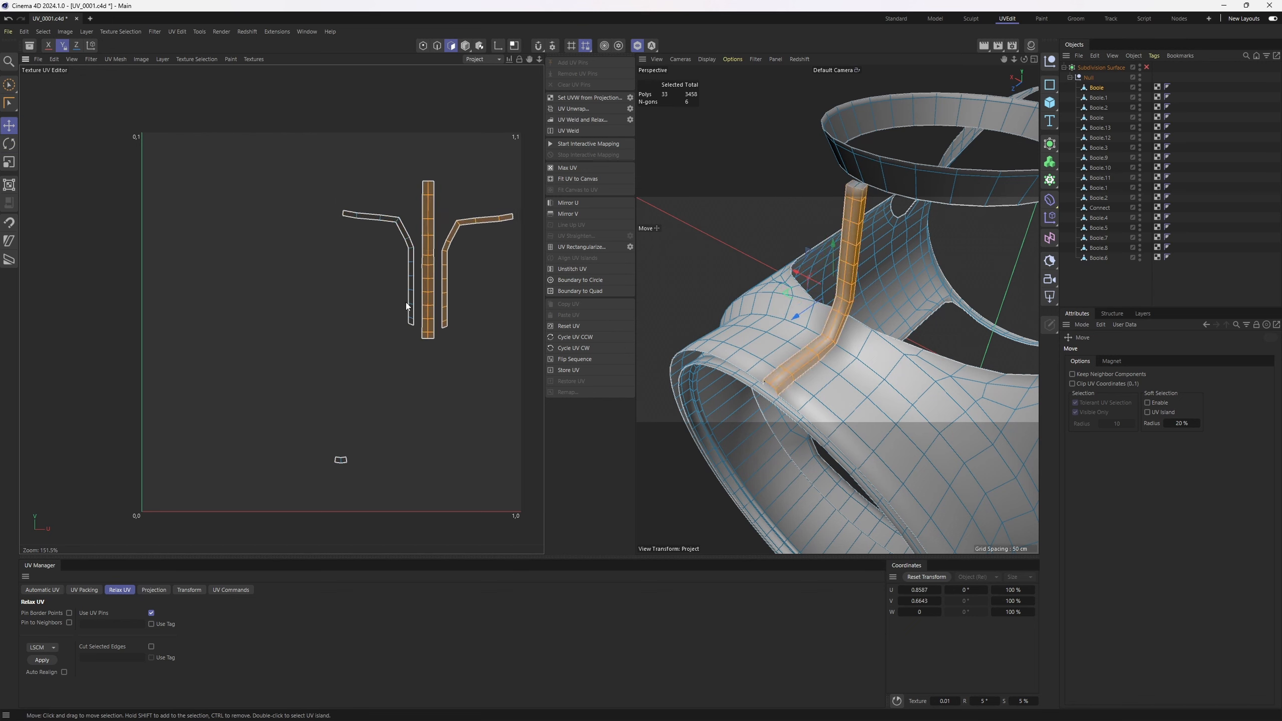
double_click(412, 307, "shift")
double_click(341, 461, "shift")
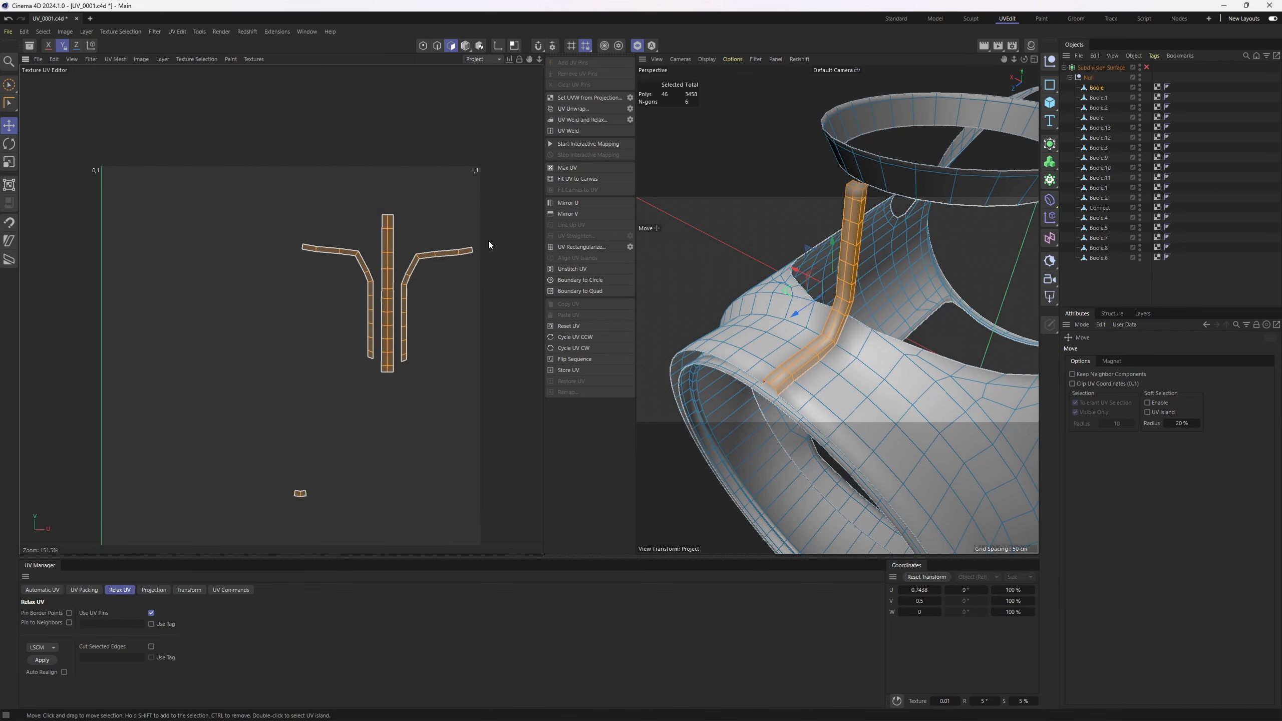
key("v")
mouse_move(856, 309)
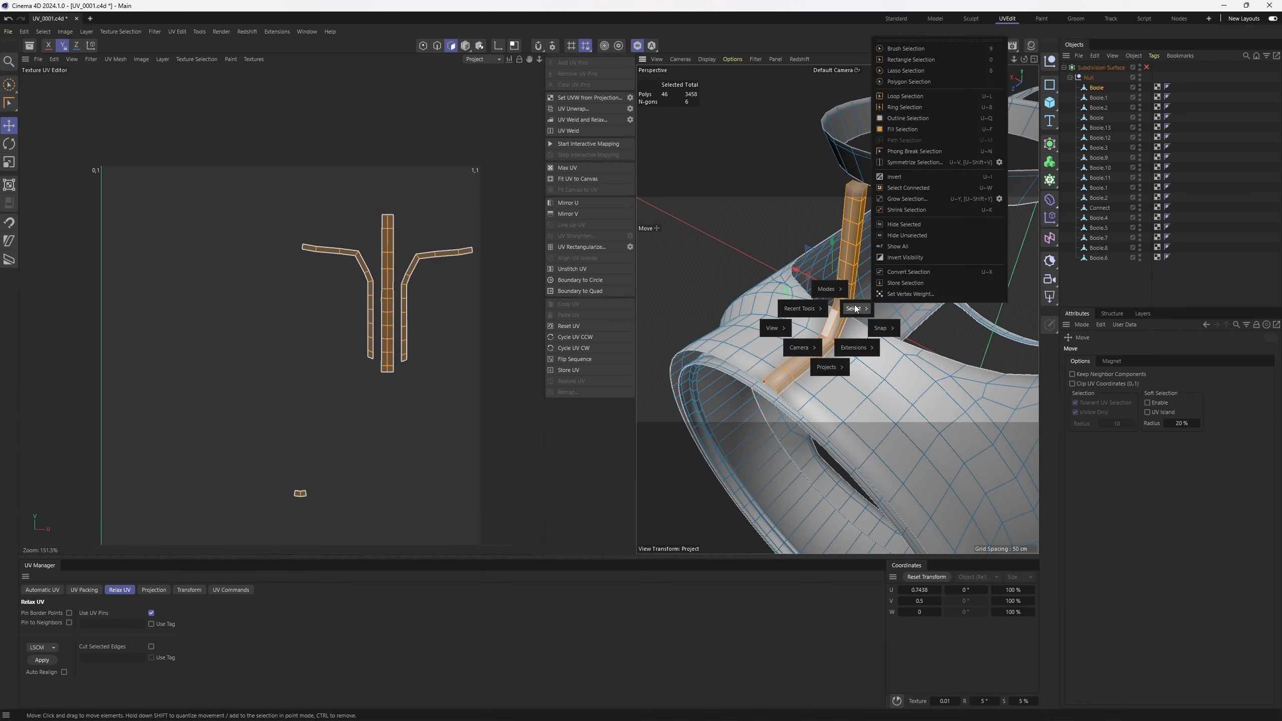
left_click(907, 227)
Select the edge loop behind the large ring opening and fill-select the outer band of polygons beside it.
right_click_drag(867, 283, 809, 280, "alt")
left_click_drag(809, 280, 746, 322, "alt")
key("Return")
right_click_drag(746, 322, 773, 323, "alt")
double_click(802, 269)
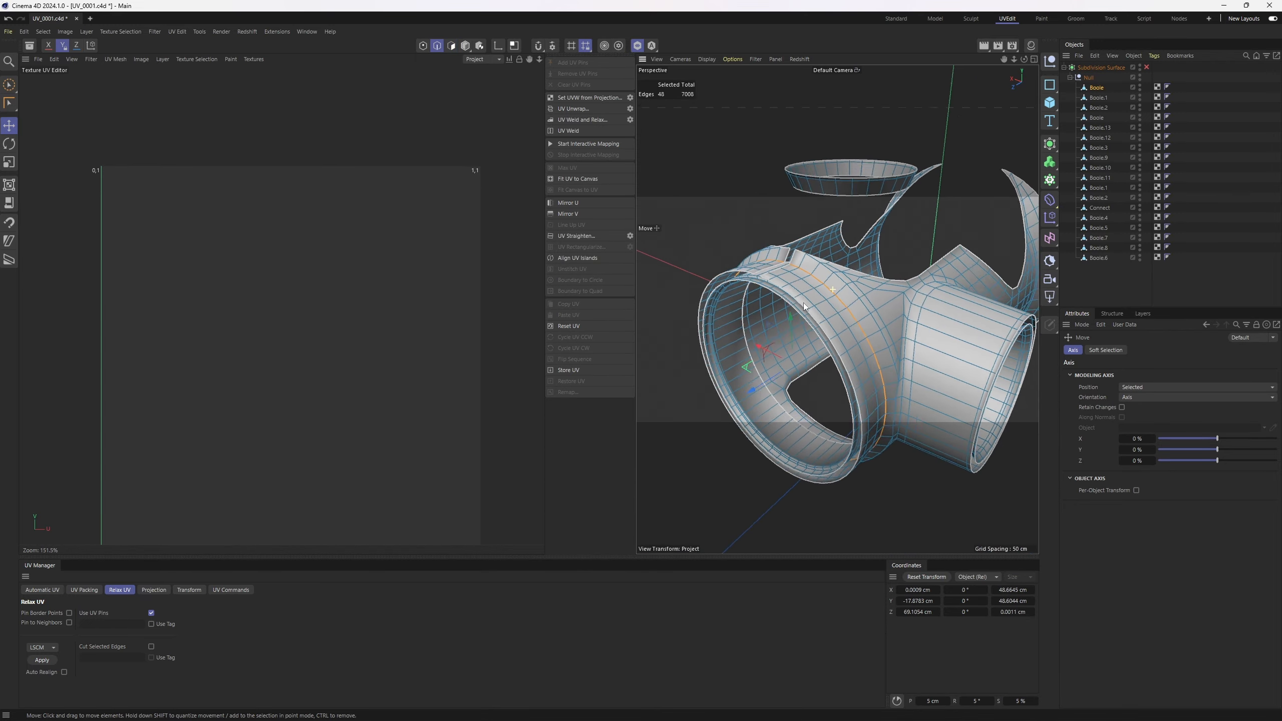
left_click_drag(772, 324, 744, 316, "alt")
key("u")
key("f")
left_click(866, 274)
In edge mode, select the edges of the outer band along both sides of the slot.
right_click_drag(744, 316, 818, 323, "alt")
scroll(819, 328, "up", 6)
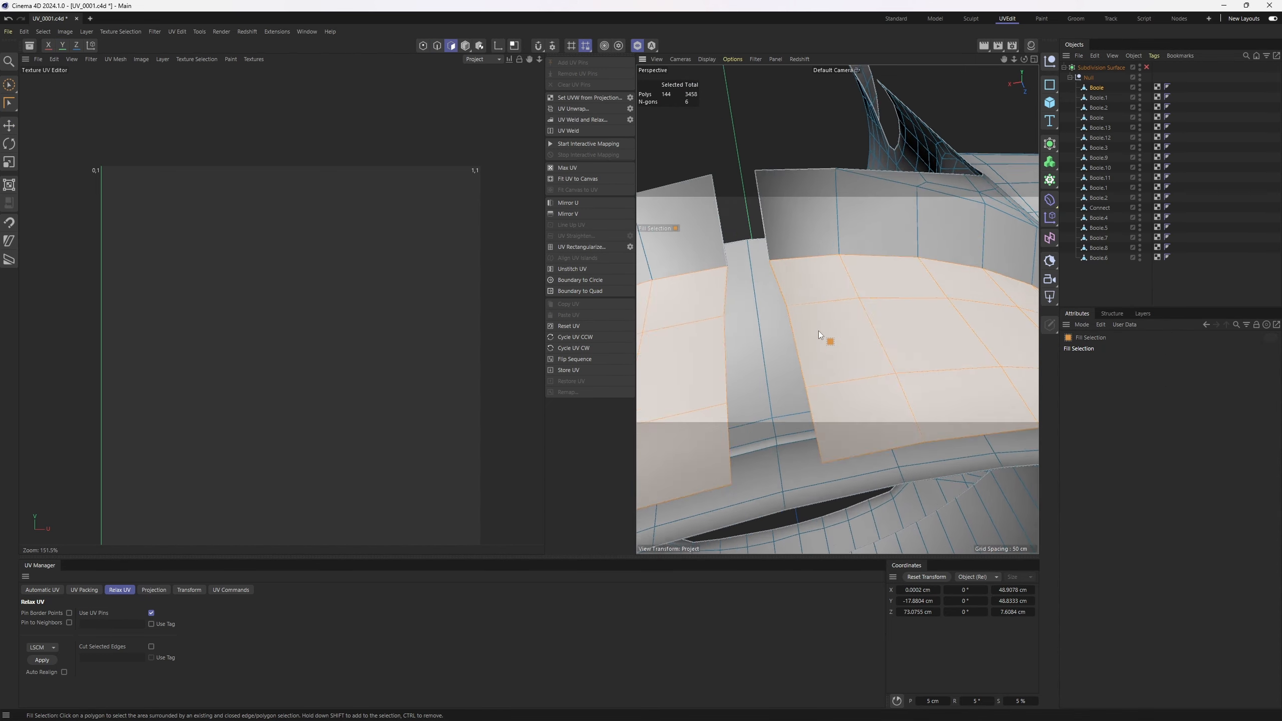
mouse_move(818, 331)
left_mouse_down("alt")
mouse_move(805, 318)
mouse_move(821, 312)
left_mouse_up("alt")
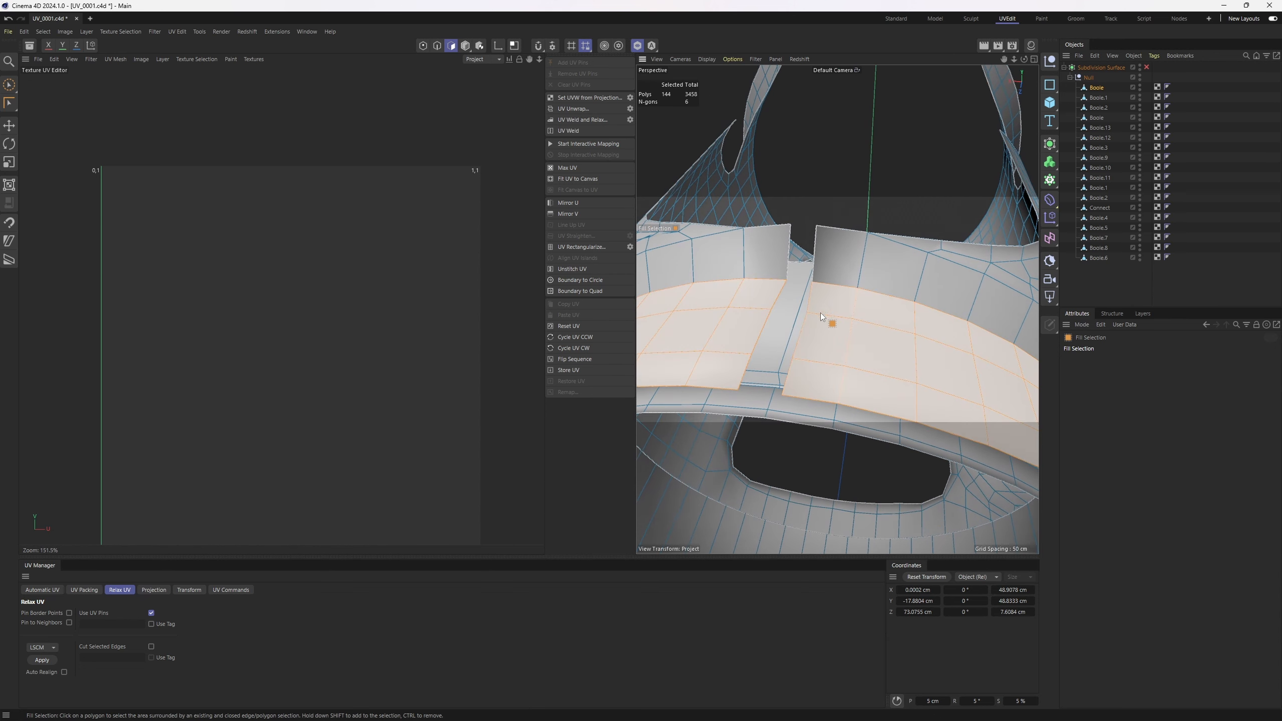
key("Return")
key("e")
left_click(811, 303)
left_click(802, 336, "shift")
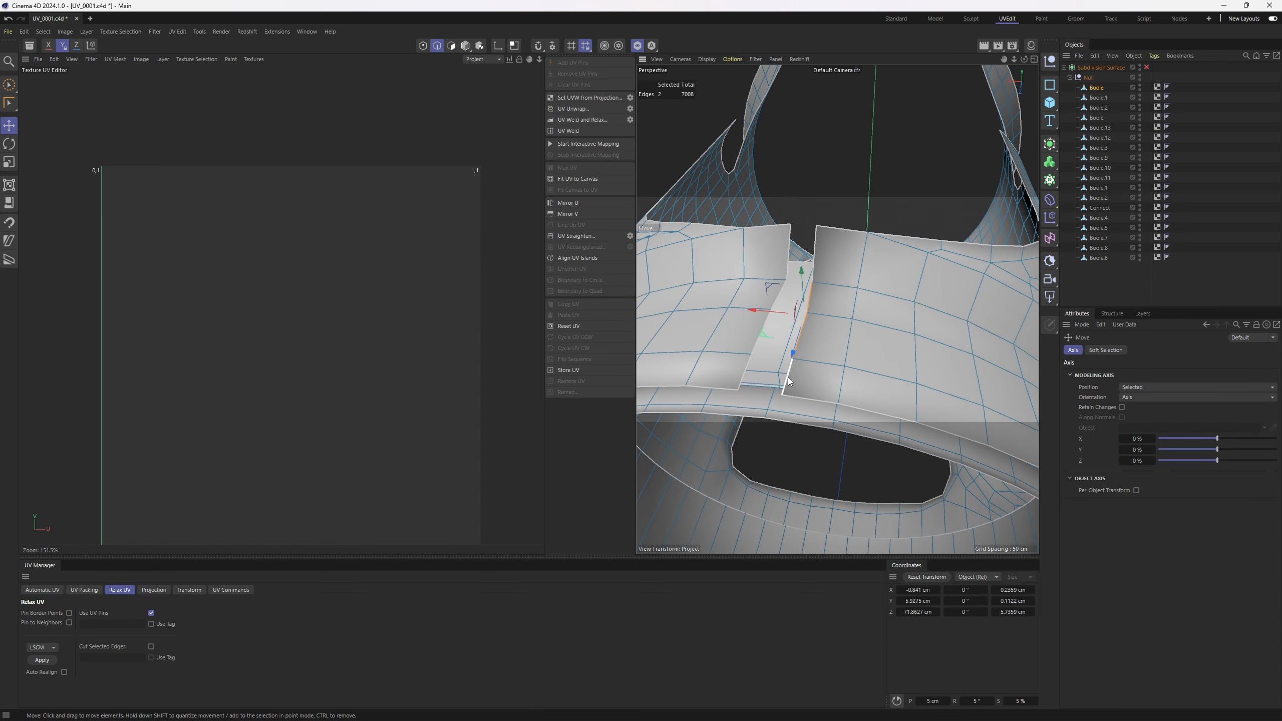
left_click(788, 375, "shift")
left_click(747, 370, "shift")
left_click(763, 332, "shift")
left_click(781, 299, "shift")
scroll(857, 326, "down", 2)
Unwrap the large ring's outer band with UV Unwrap in polygon mode and hide the band.
key("Return")
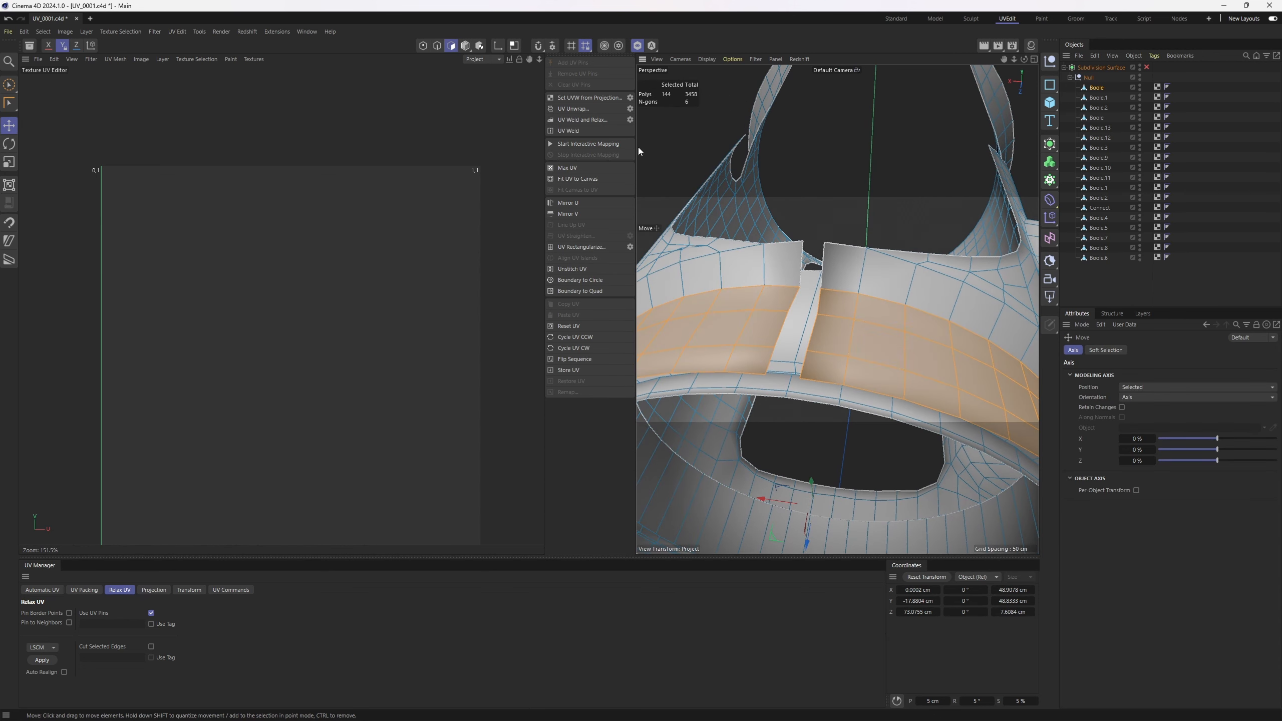
left_click_drag(868, 338, 765, 244, "alt")
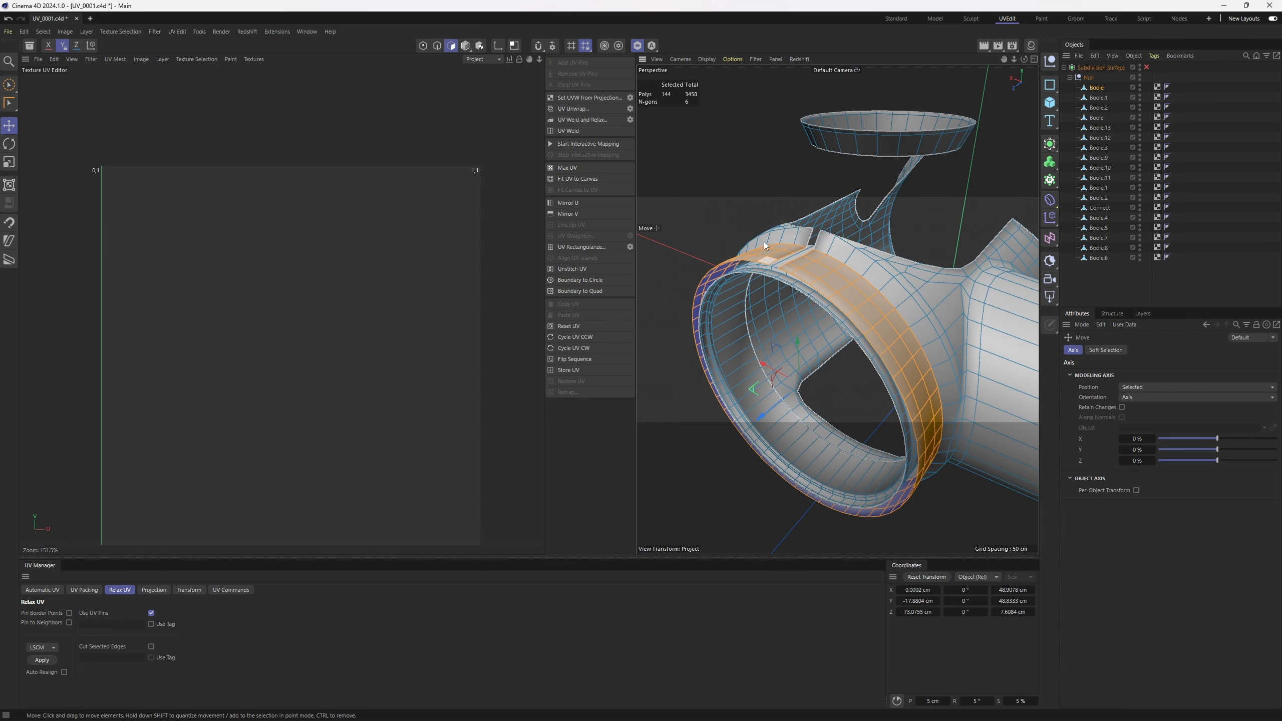
left_click(588, 111)
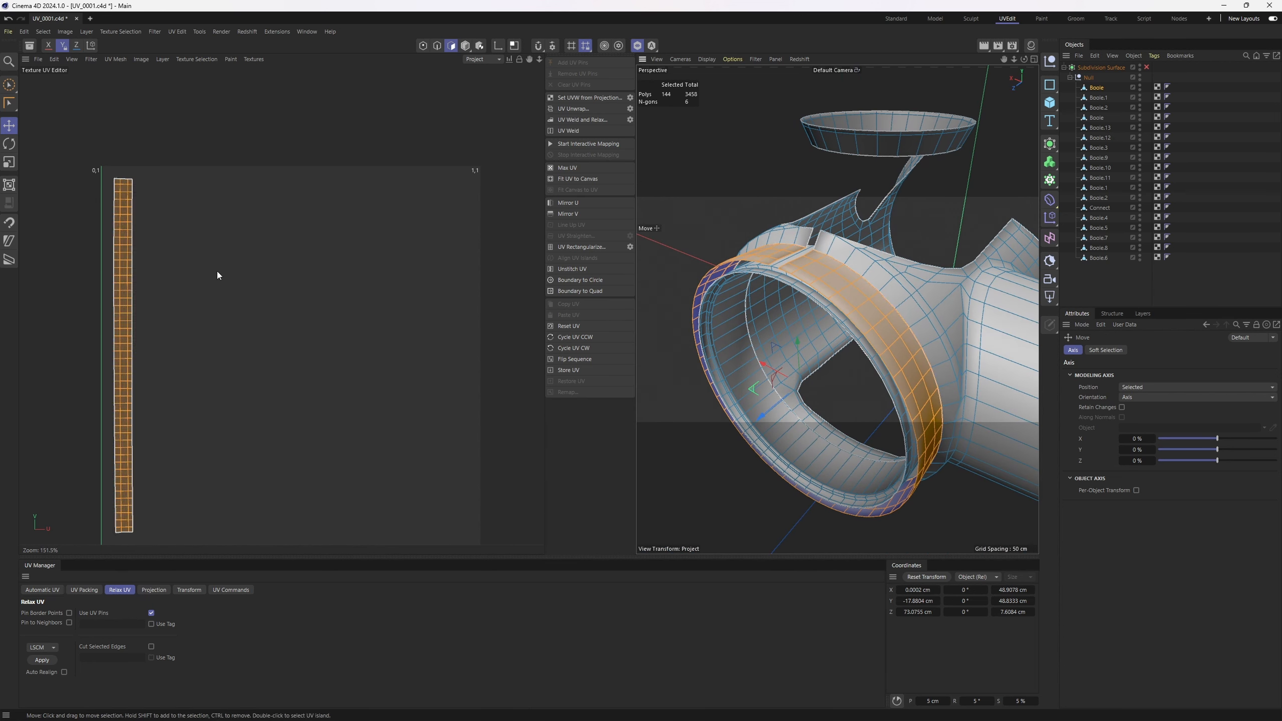
key("v")
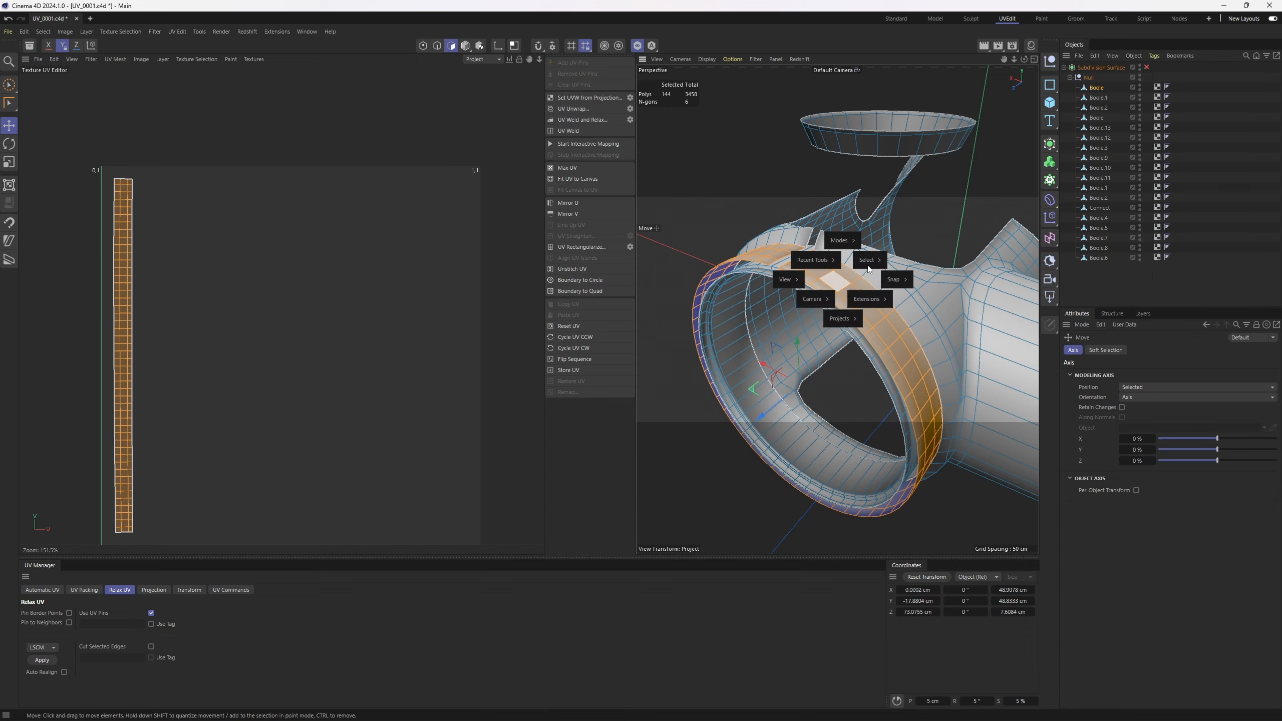
mouse_move(867, 259)
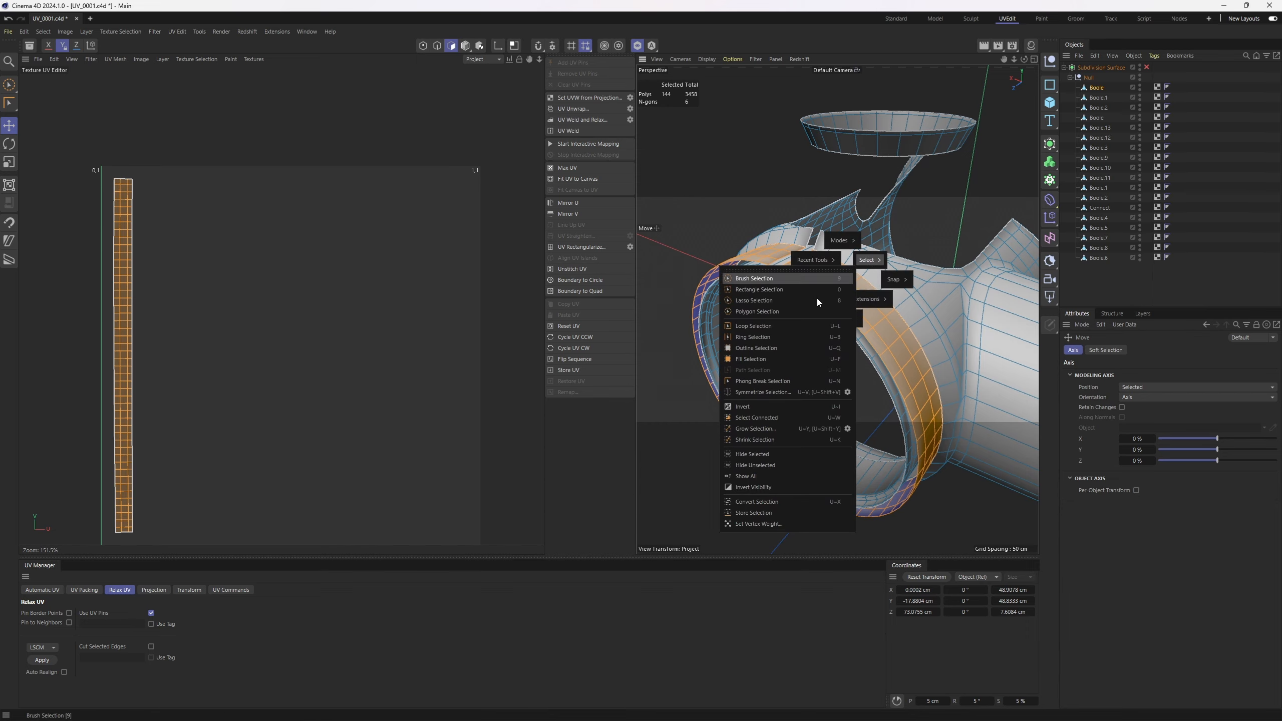
left_click(755, 454)
In edge mode, select the edge loop around the large ring opening between the rim and the hidden band.
left_click_drag(931, 307, 794, 310, "alt")
key("Return")
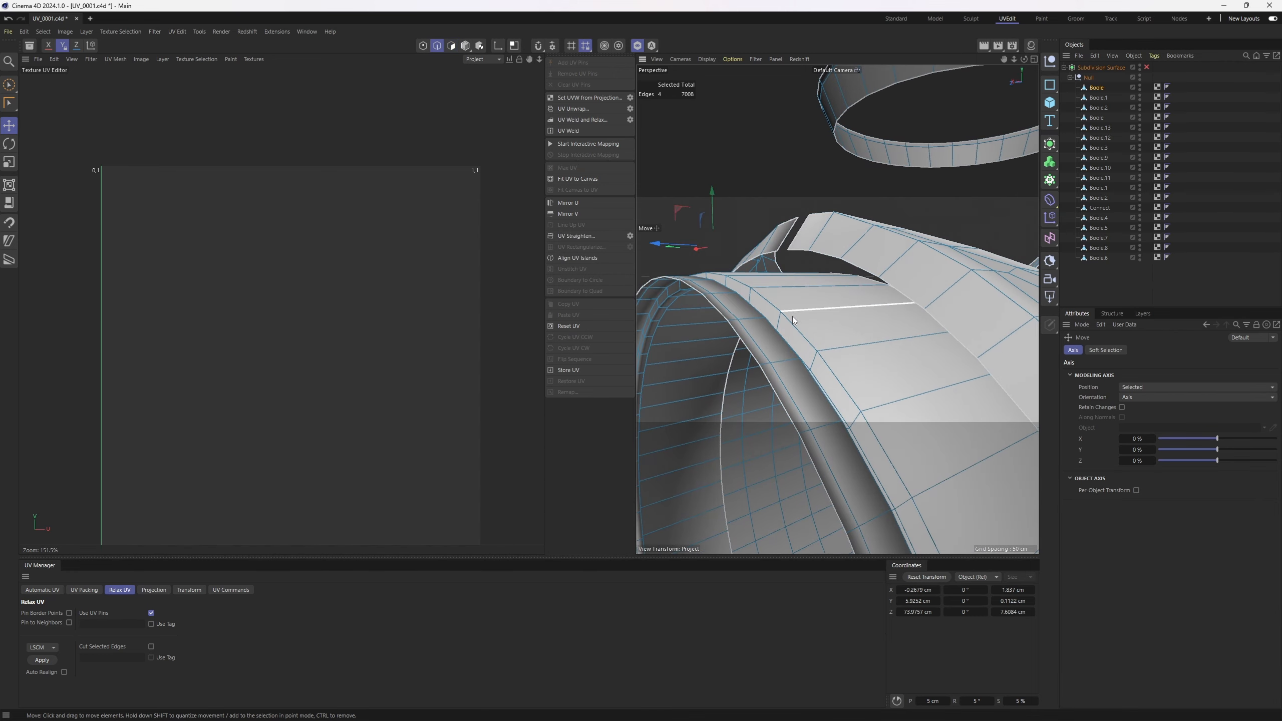
left_click(795, 330)
double_click(794, 330)
right_click_drag(795, 330, 702, 284, "alt")
left_click_drag(702, 284, 769, 320, "alt")
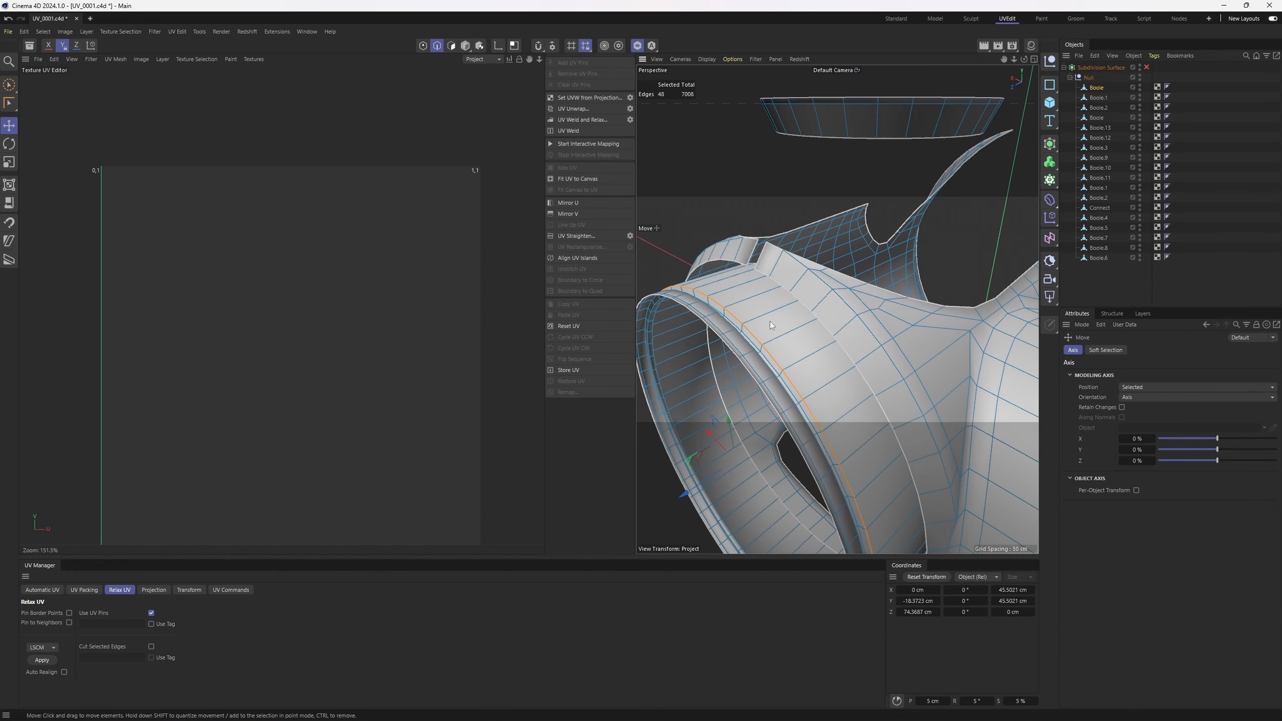
Fill-select the band of polygons inside the large ring opening, bounded by the selected edge loop.
key("u")
key("f")
left_click(820, 363)
left_click_drag(819, 363, 842, 318, "alt")
middle_click_drag(842, 318, 843, 374, "alt")
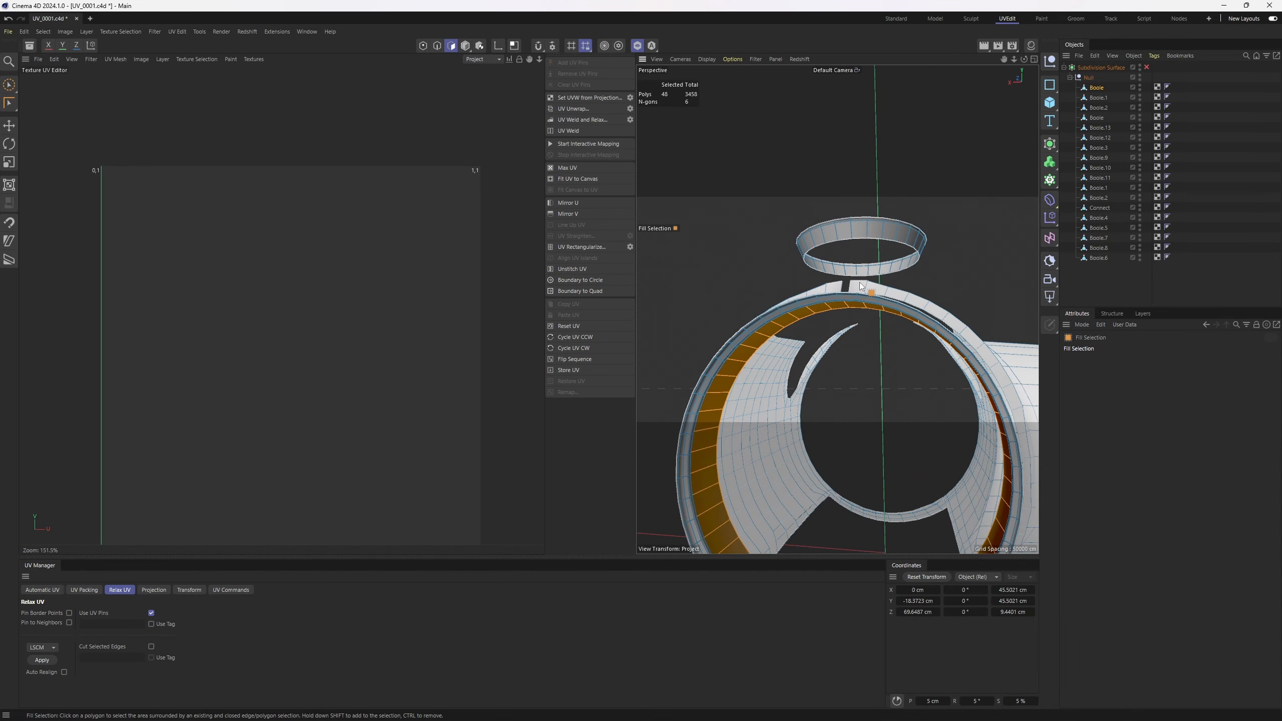
right_click_drag(843, 323, 873, 303, "alt")
left_click_drag(873, 303, 828, 283, "alt")
Unwrap the large ring's selected inner band using one edge across it as the seam, and hide the band.
key("Return")
key("e")
left_click(818, 340)
key("Return")
left_click(585, 108)
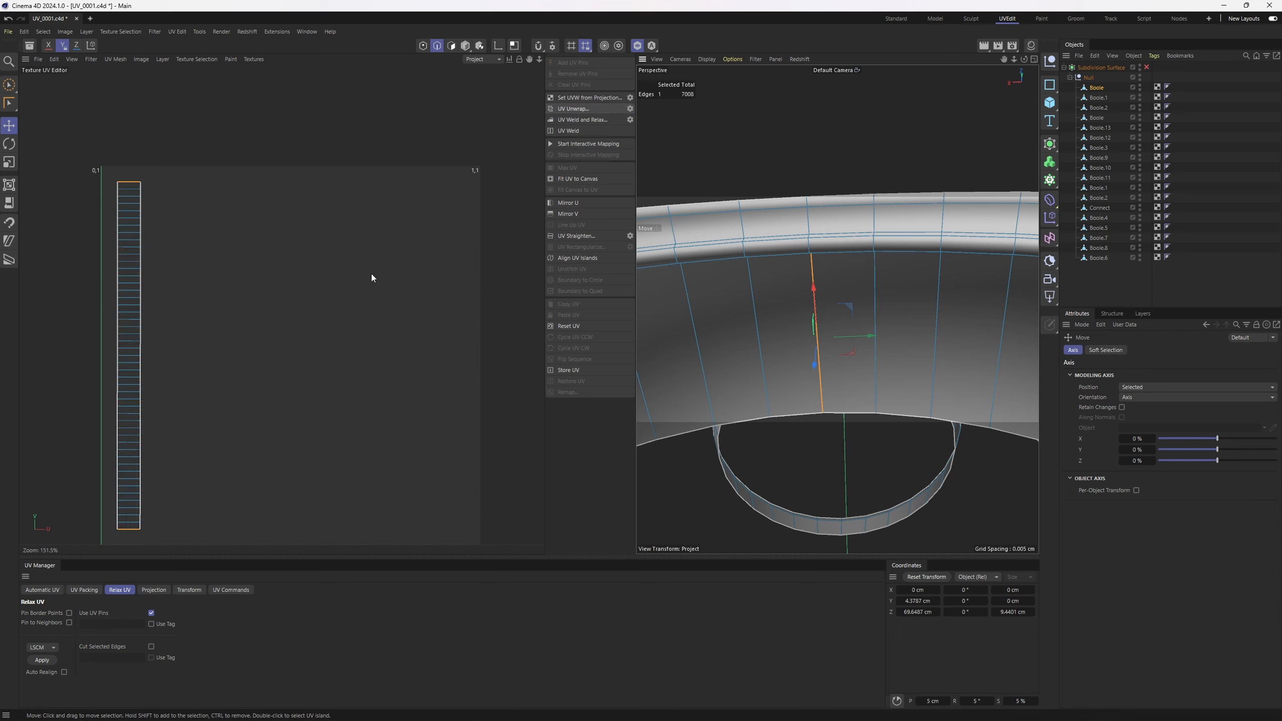
key("v")
mouse_move(807, 317)
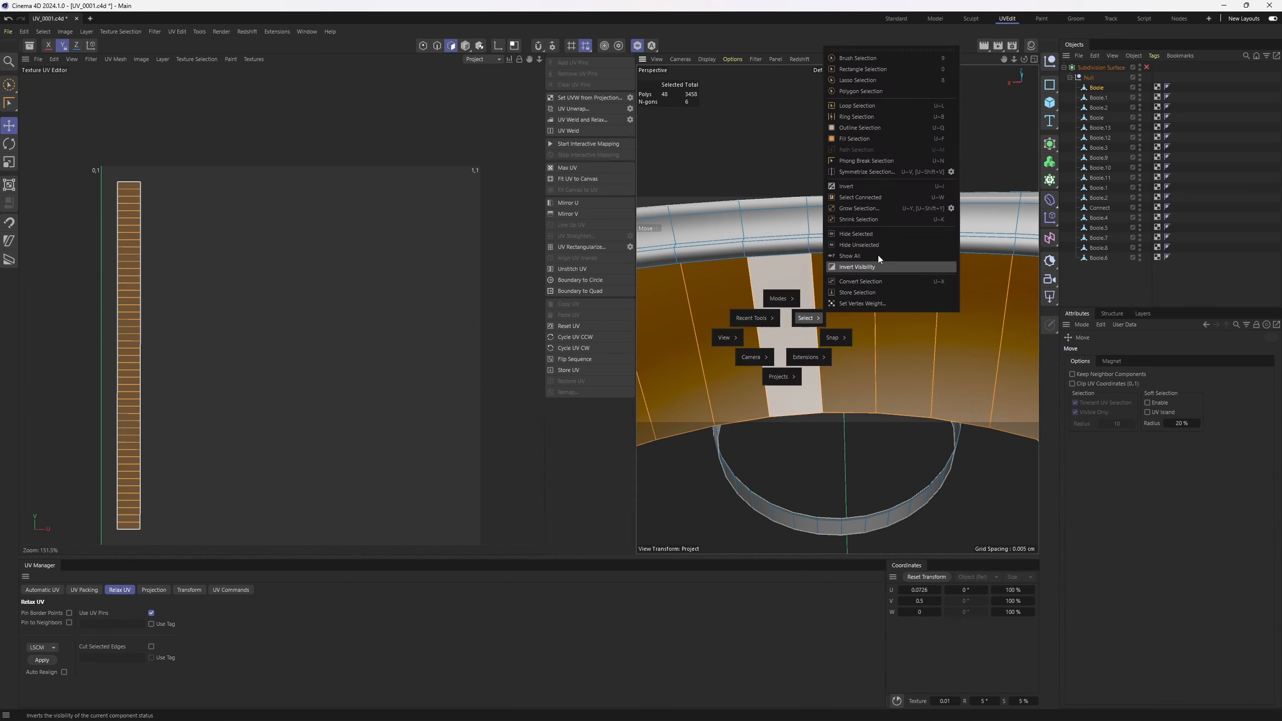
left_click(867, 234)
Select the edge loop bounding the ring's rounded front rim and fill-select the two-row band of rim polygons.
left_click_drag(819, 244, 858, 161, "alt")
key("Return")
left_click(818, 234)
double_click(817, 235)
scroll(735, 247, "up", 3)
key("u")
key("f")
left_click(788, 243)
scroll(807, 233, "down", 5)
scroll(828, 243, "down", 4)
scroll(829, 242, "up", 10)
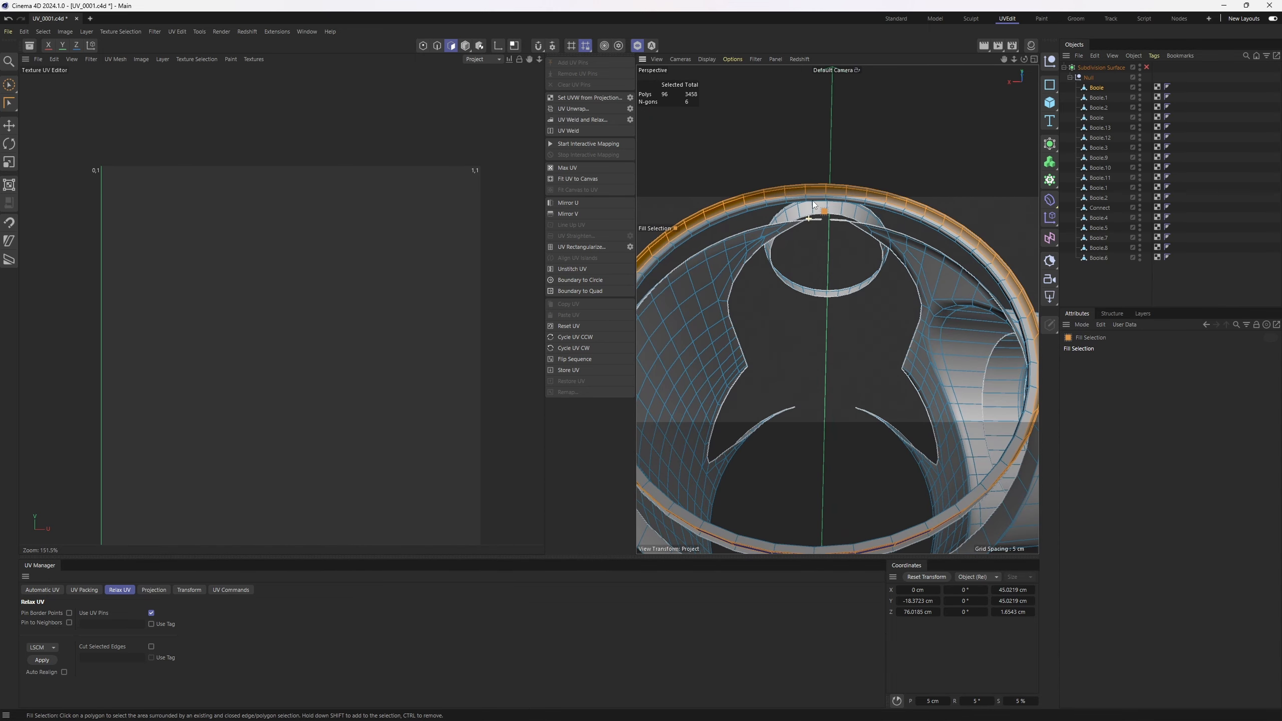
Select the two connected edges across the rim band as a seam and unwrap the band with UV Unwrap.
key("Return")
key("e")
scroll(891, 228, "up", 3)
left_click(863, 218)
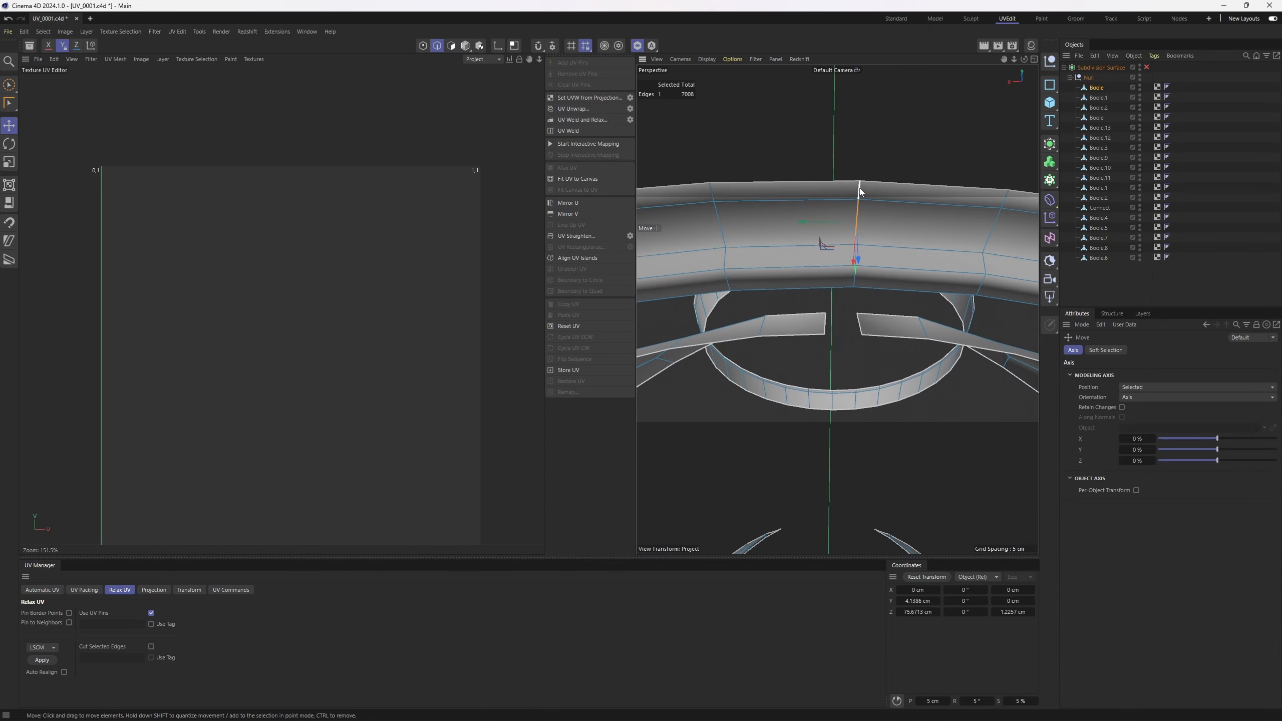
left_click(859, 192, "shift")
left_click_drag(850, 216, 767, 238, "alt")
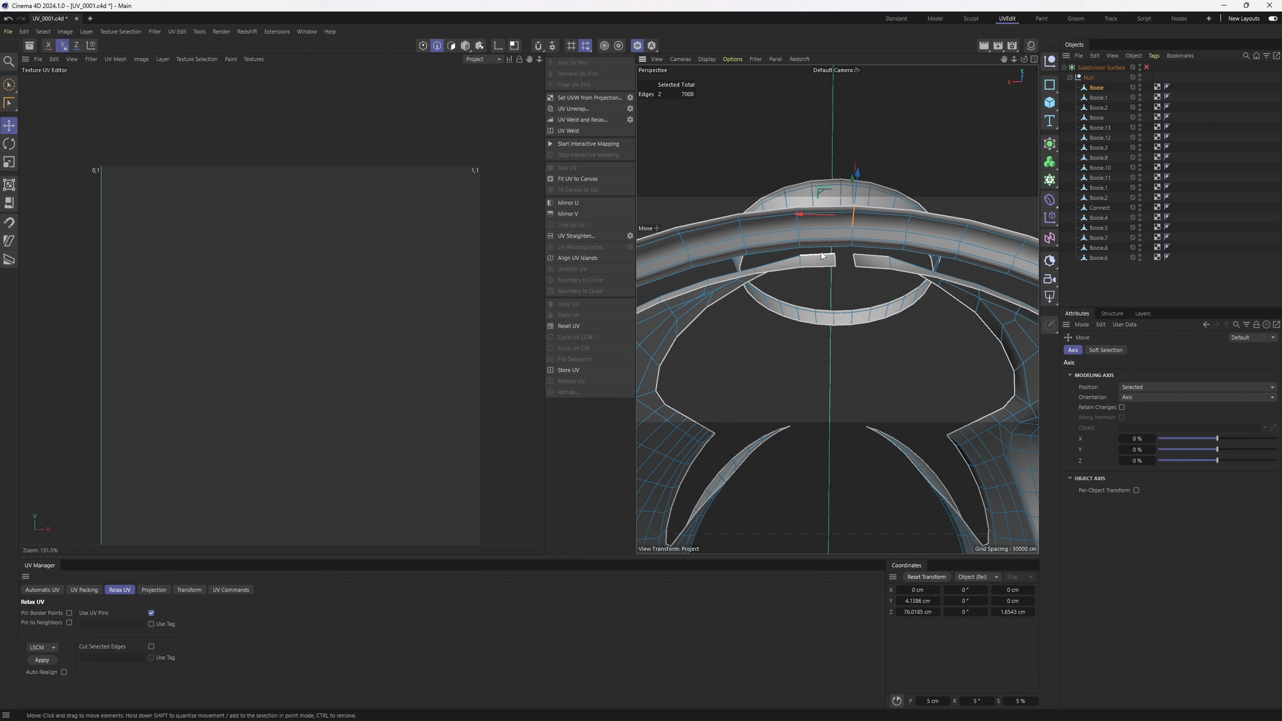
left_click(559, 111)
key("Return")
scroll(171, 398, "up", 1)
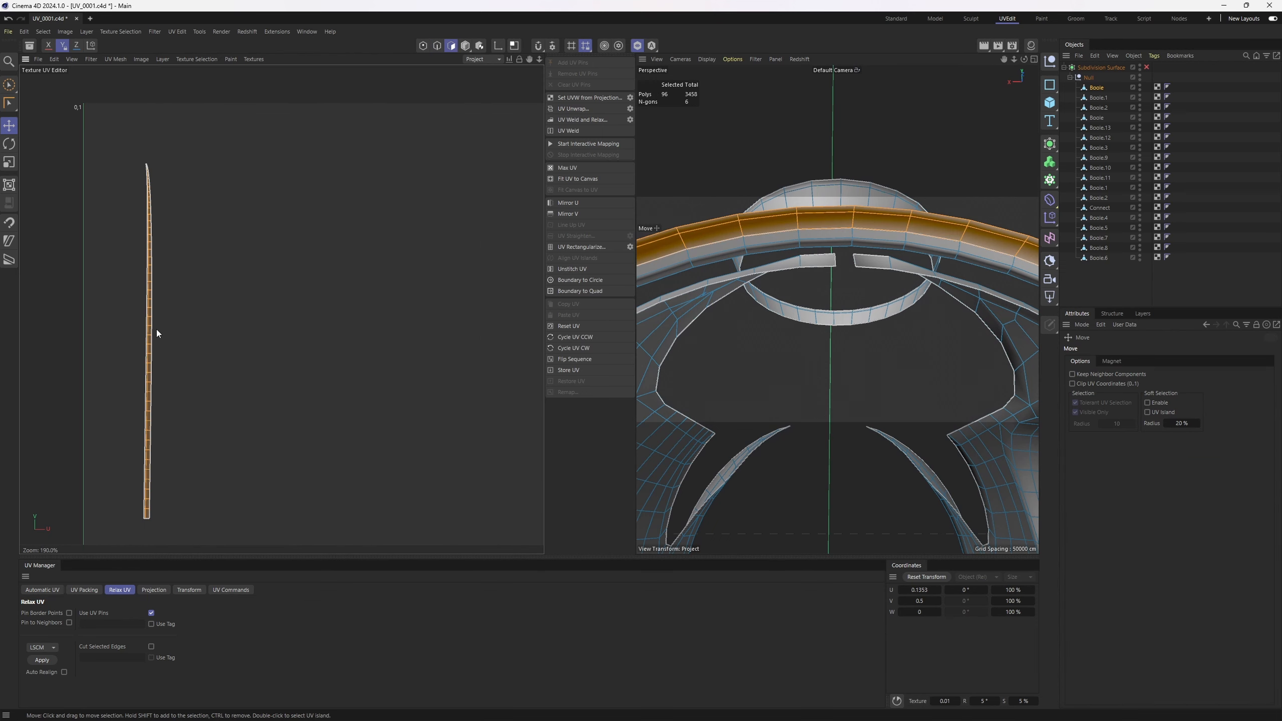
Scale the rim band's UV island up to about 2.3 times the height of the UV canvas.
scroll(156, 329, "down", 4)
key("t")
left_click_drag(152, 335, 573, 262)
scroll(179, 197, "up", 10)
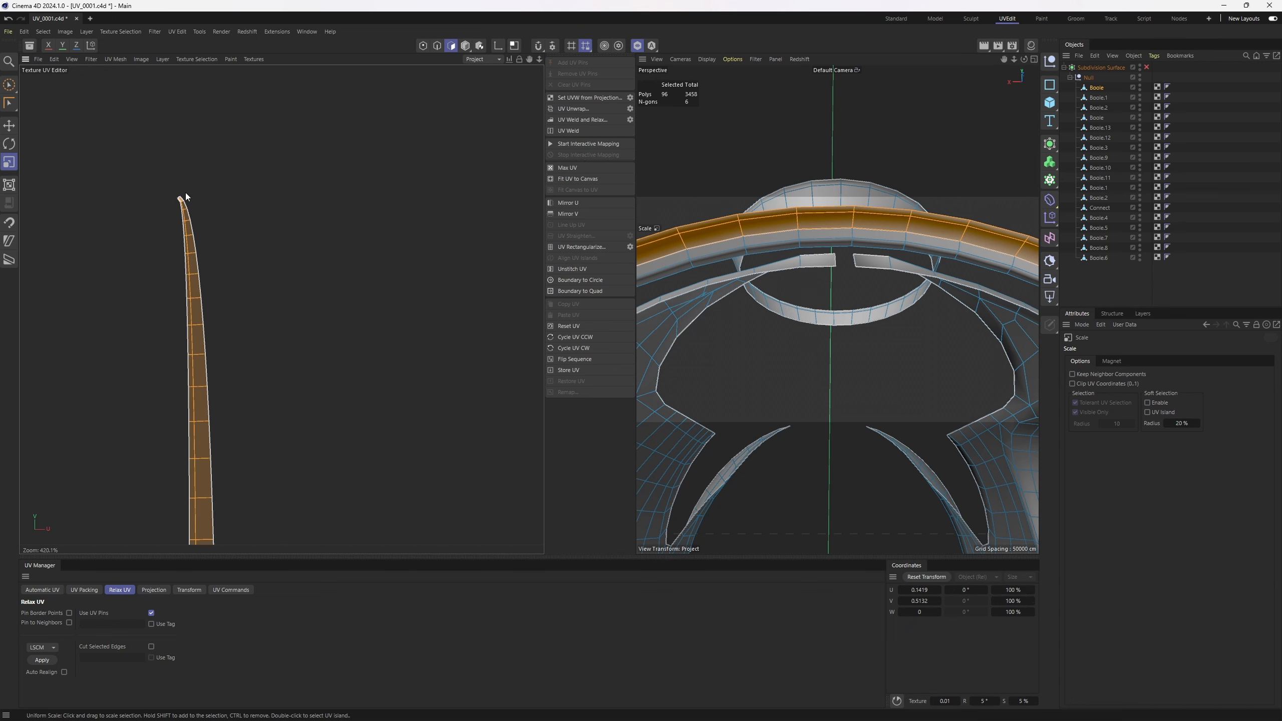
scroll(177, 200, "down", 11)
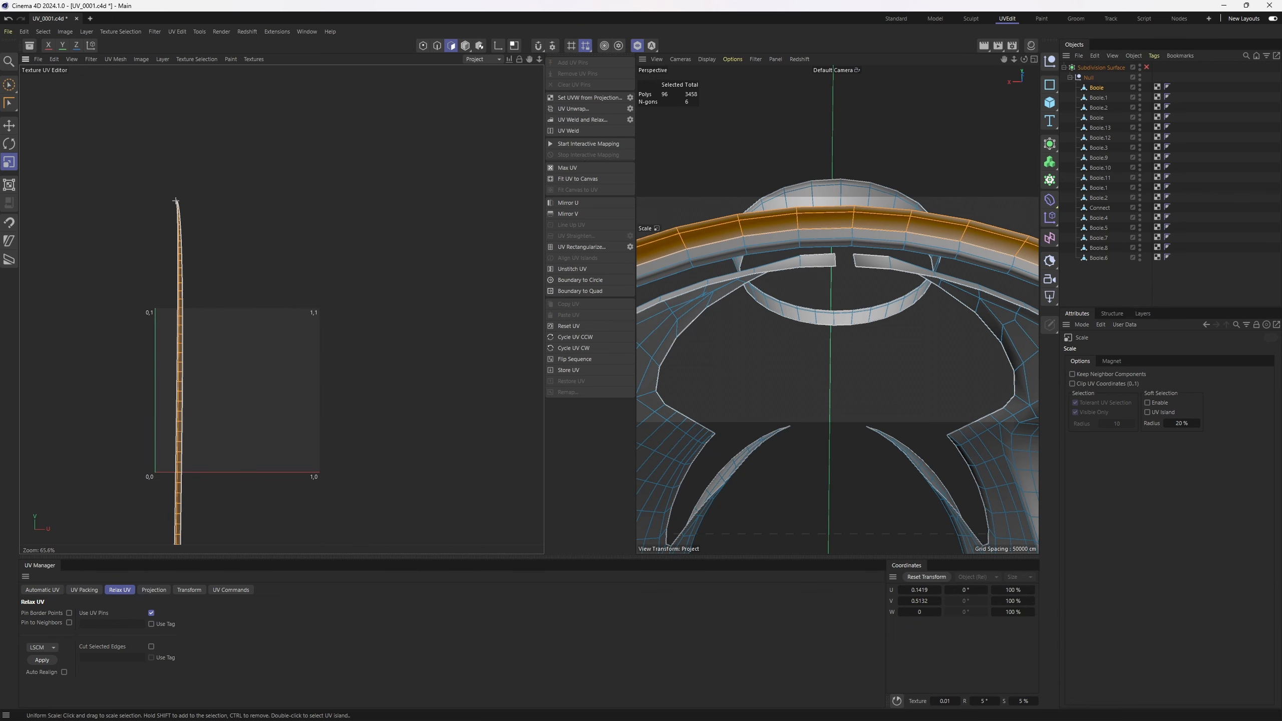
middle_click_drag(188, 205, 187, 170, "alt")
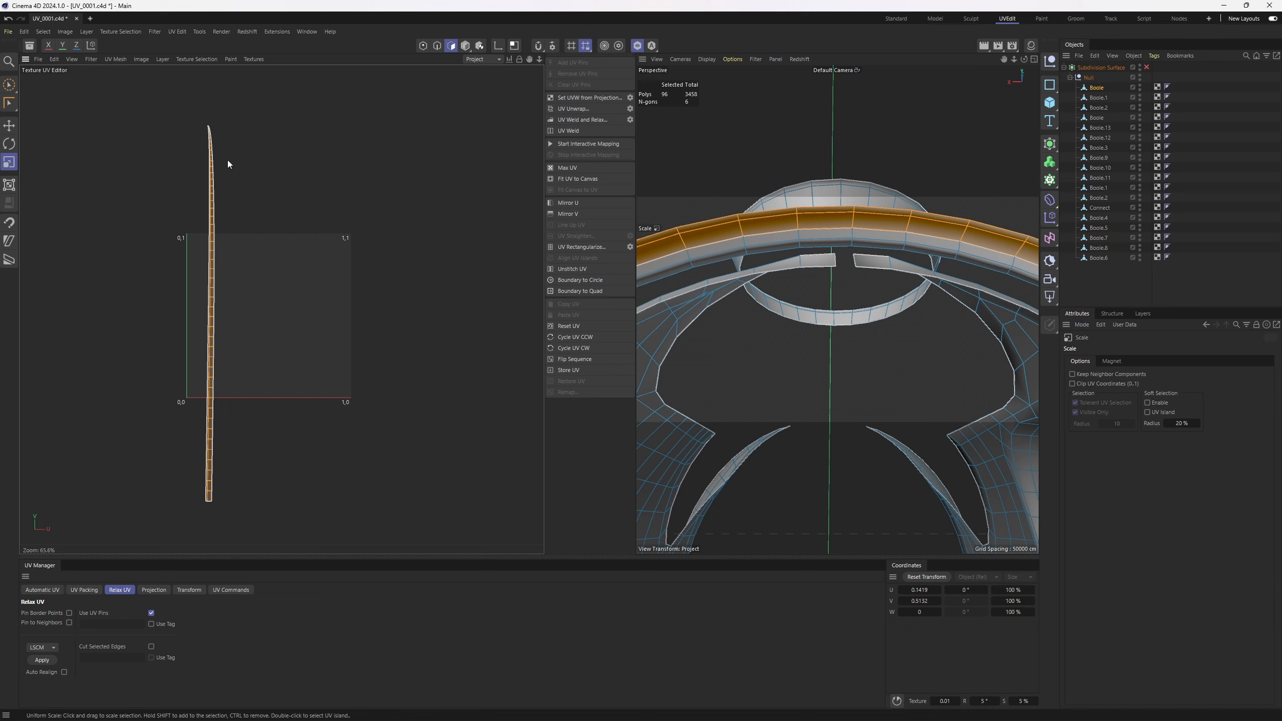
Straighten the rim band's curved UV island into a rectangular strip with UV Rectangularize.
left_click(587, 249)
scroll(227, 130, "up", 5)
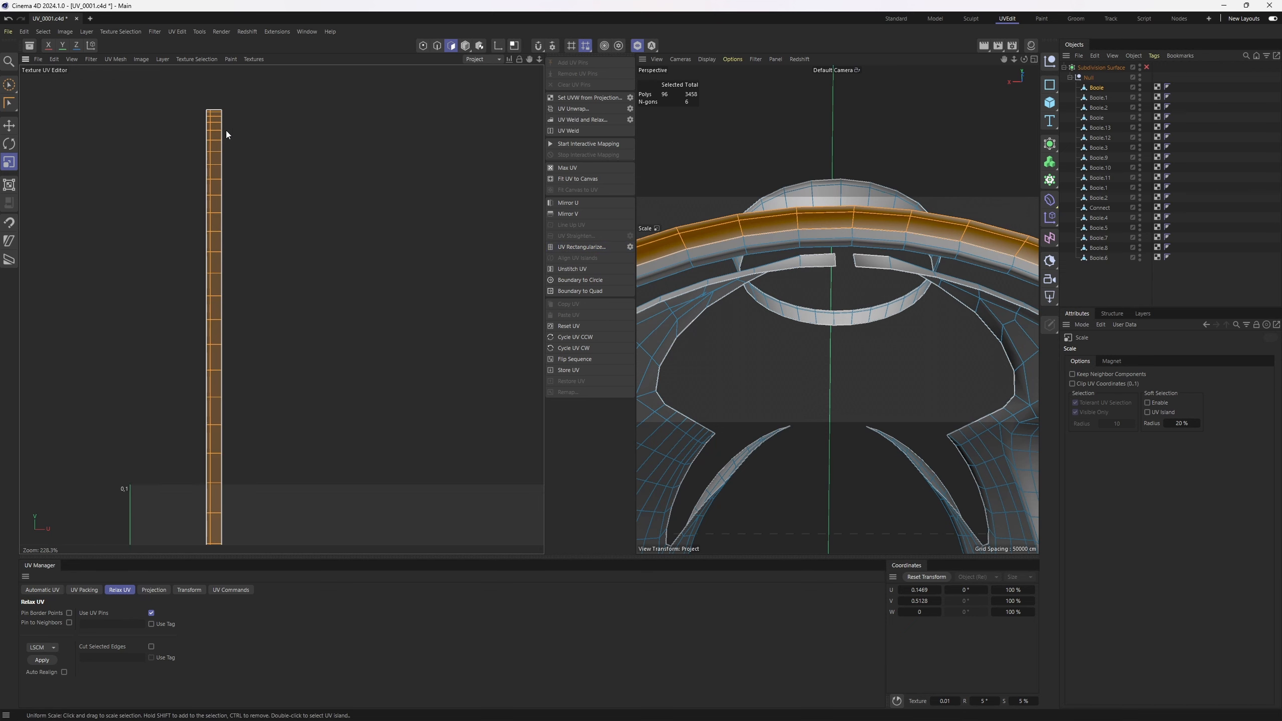
scroll(227, 131, "down", 3)
middle_click_drag(203, 193, 219, 222, "alt")
scroll(240, 106, "up", 9)
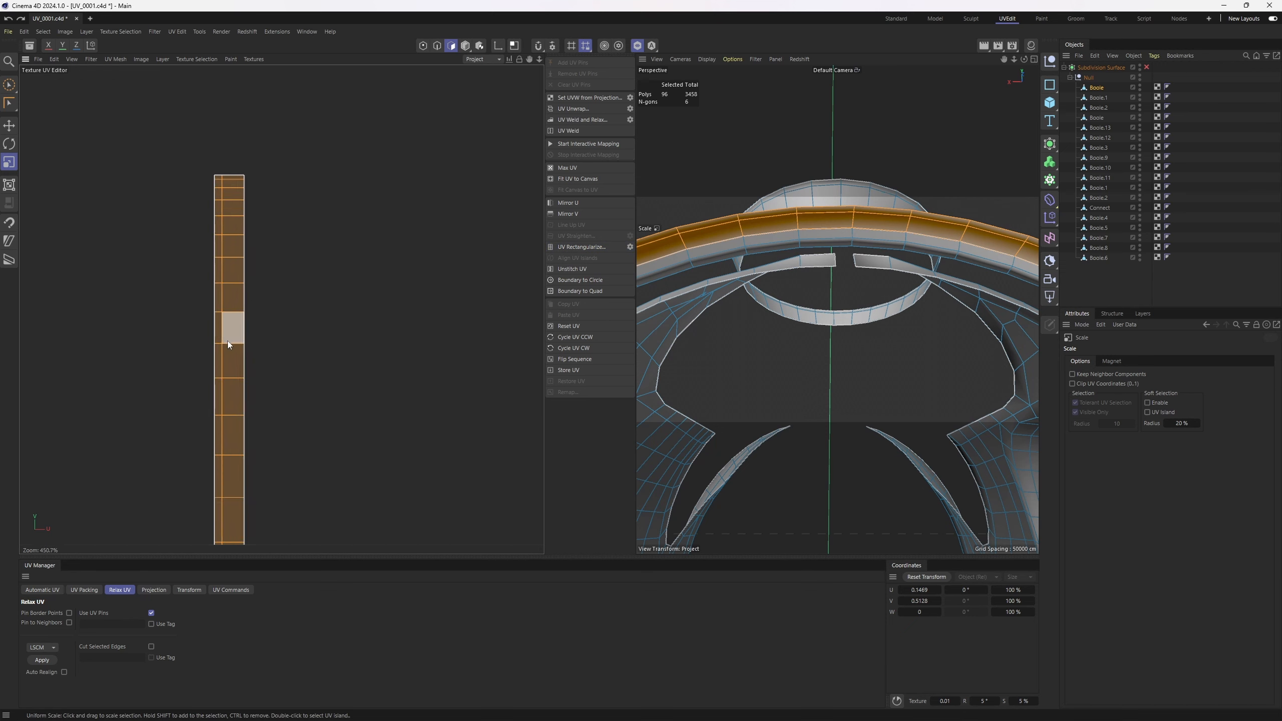
Relax the rim band's rectangular UV strip to even out its polygon spacing, and hide the band.
left_click(40, 664)
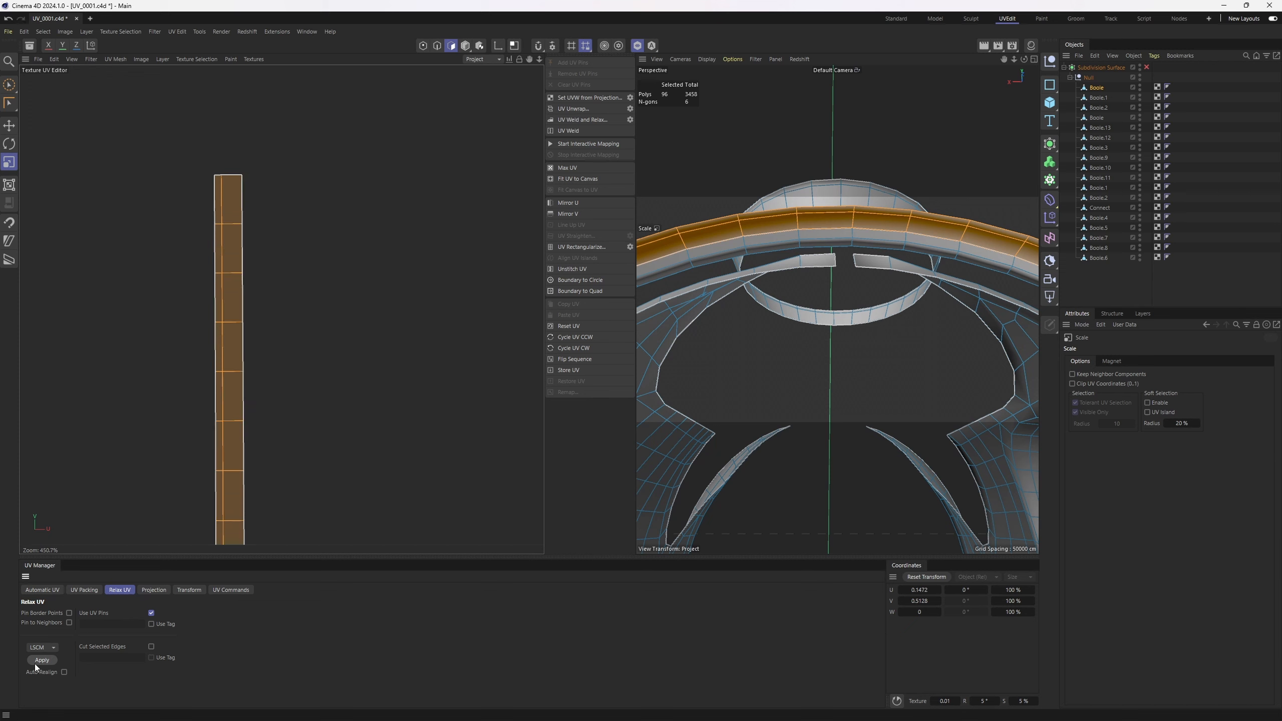
scroll(236, 451, "down", 7)
middle_click_drag(236, 452, 262, 9, "alt")
middle_click_drag(338, 342, 336, 479, "alt")
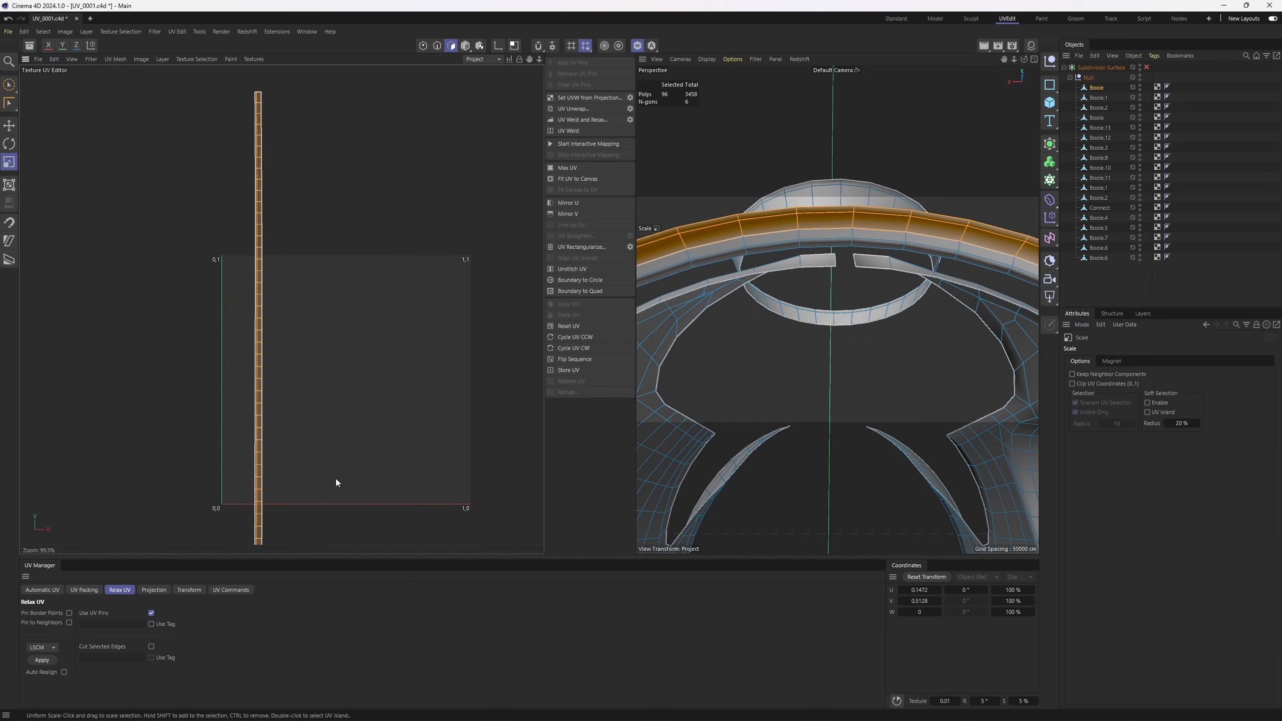
key("v")
mouse_move(895, 233)
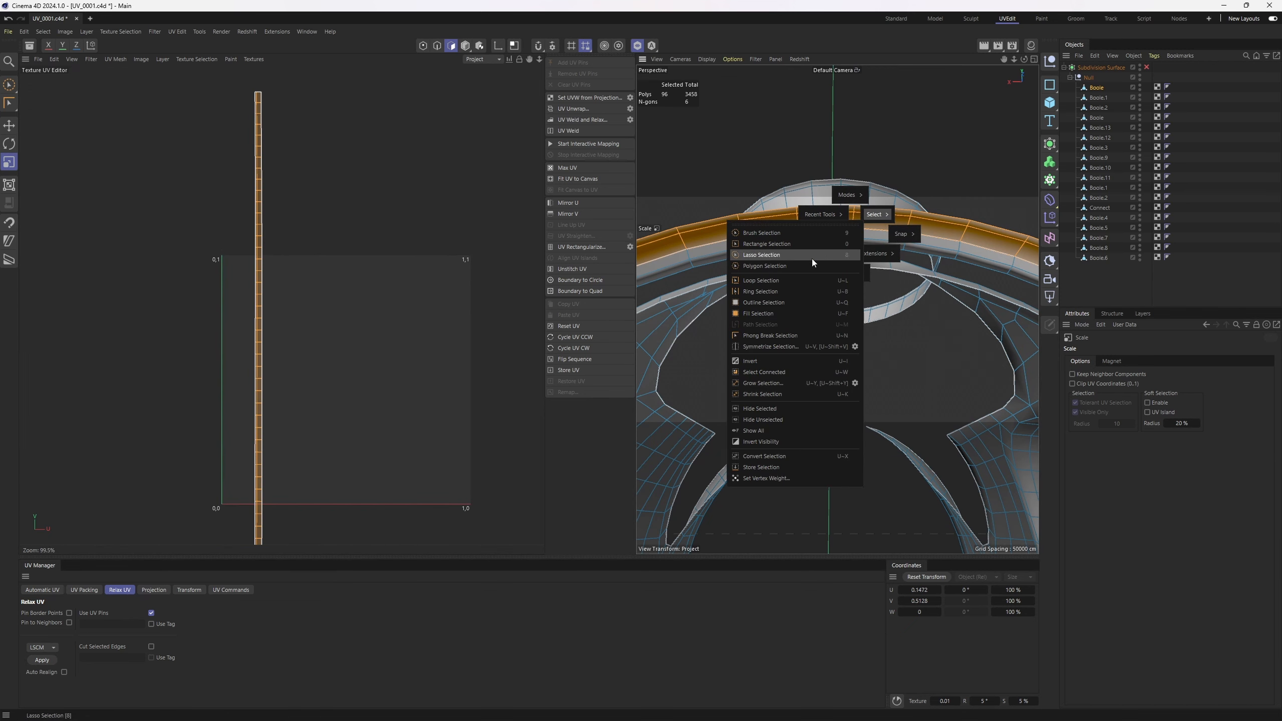
left_click(774, 406)
Select the edge loops on both sides of the narrow flat ring at the large opening and fill-select its polygons.
left_click_drag(877, 235, 793, 246, "alt")
scroll(851, 256, "up", 3)
double_click(824, 264)
key("Return")
key("Return")
double_click(836, 266)
double_click(820, 226, "shift")
key("u")
key("f")
left_click(815, 235)
Unwrap the selected flat ring into a circular UV island and hide its polygons.
left_click(587, 116)
left_click(589, 121)
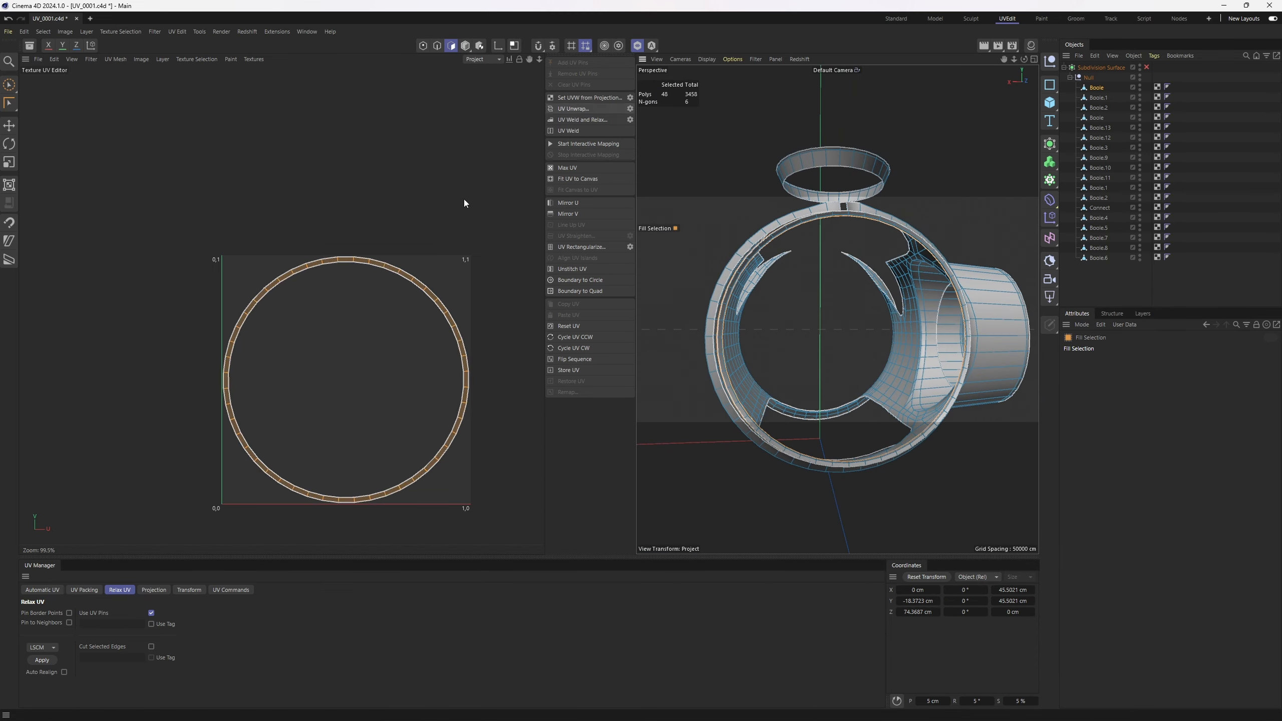
key("v")
mouse_move(804, 197)
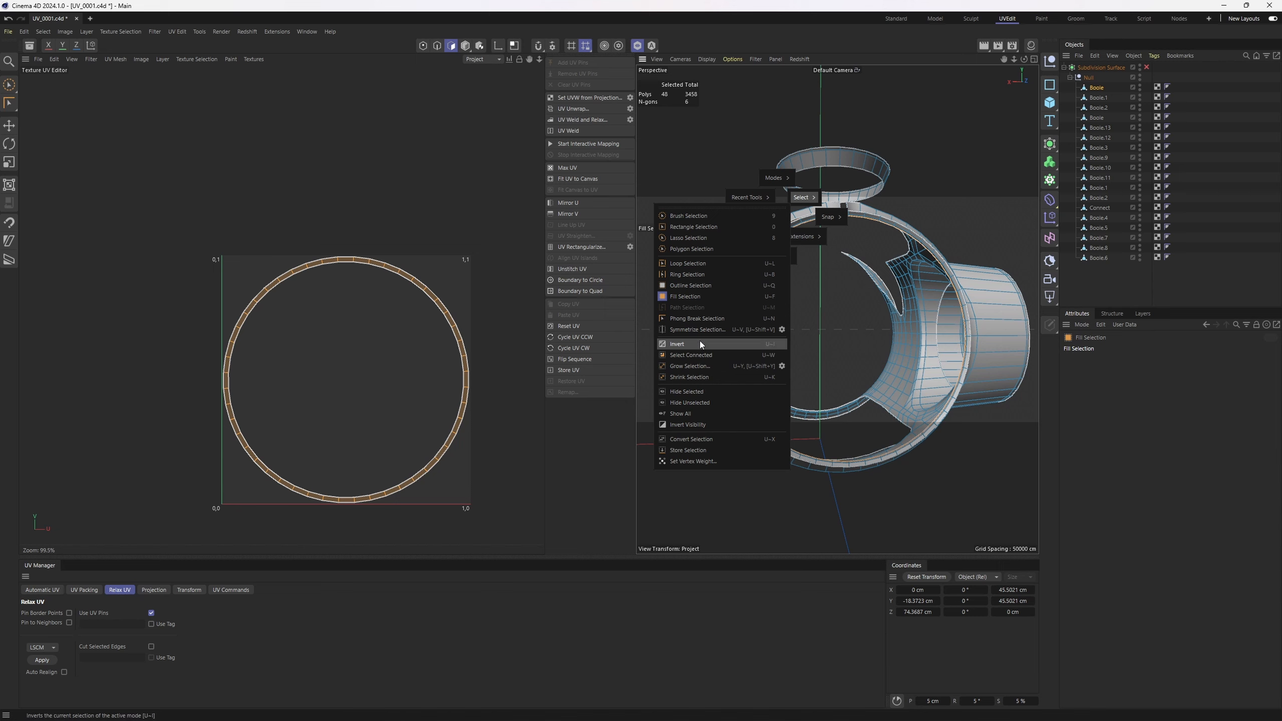
left_click(687, 391)
Select the next flat ring of polygons at the large opening with Phong Break Selection at a 20° phong angle.
scroll(830, 252, "up", 5)
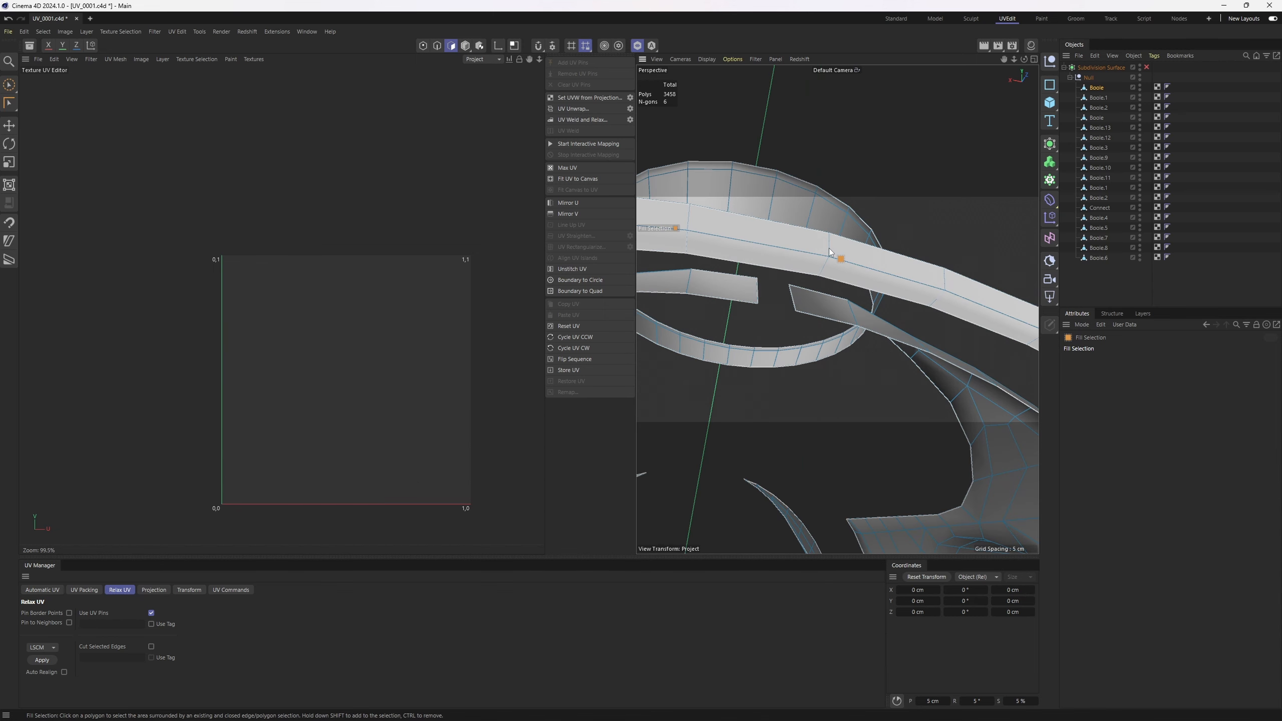
key("u")
key("n")
left_click(829, 248)
scroll(830, 249, "down", 3)
left_click_drag(830, 249, 784, 283, "alt")
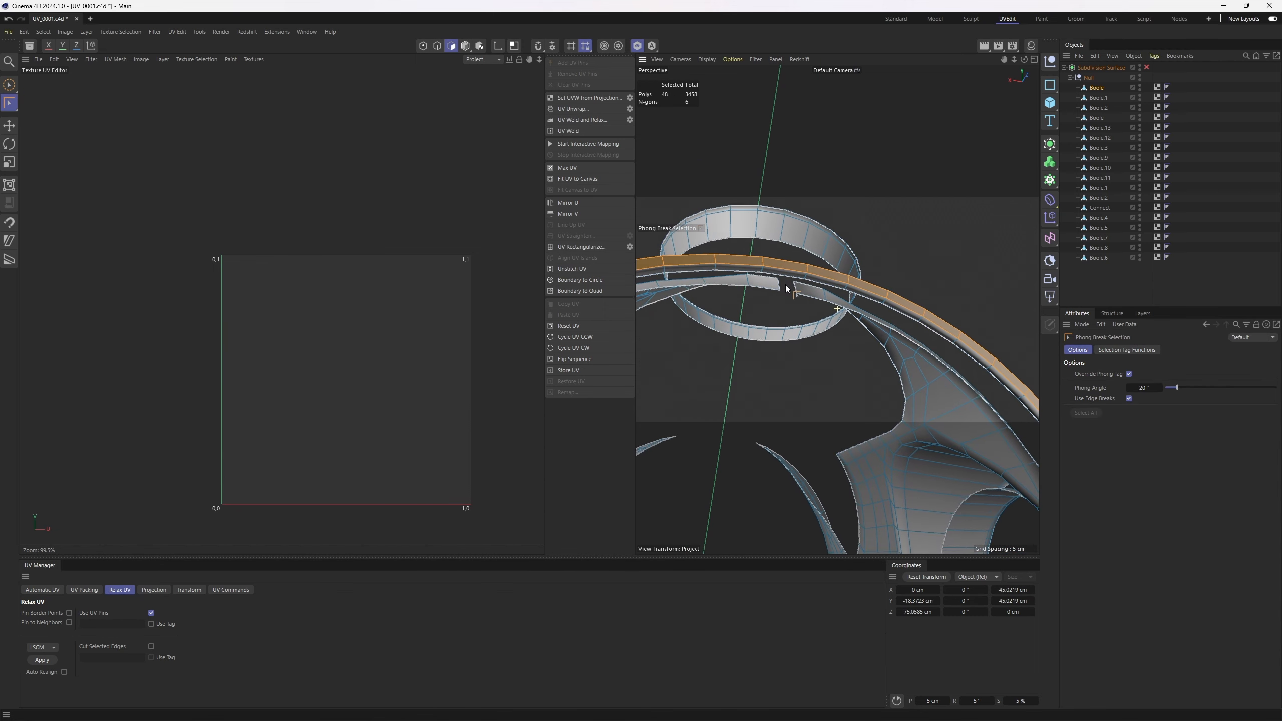
Unwrap the flat ring picked by phong break into its own circular UV island and hide it.
left_click(583, 120)
key("v")
mouse_move(846, 242)
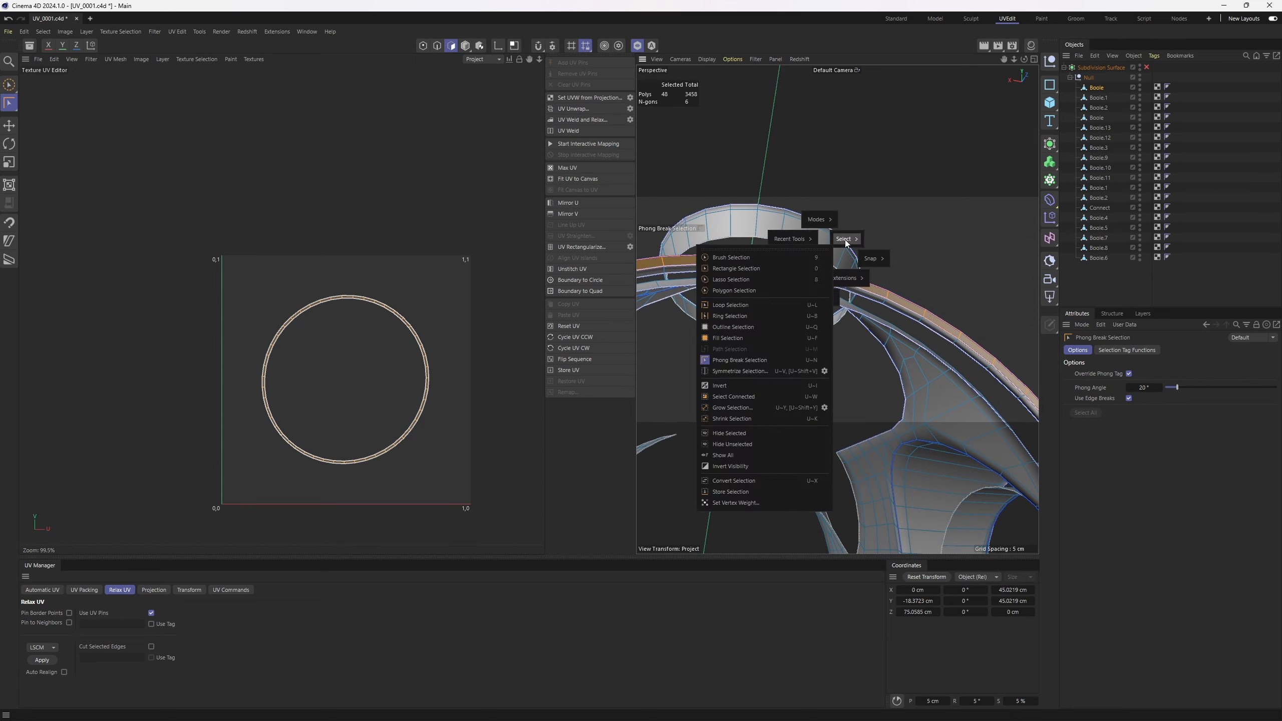
left_click(732, 433)
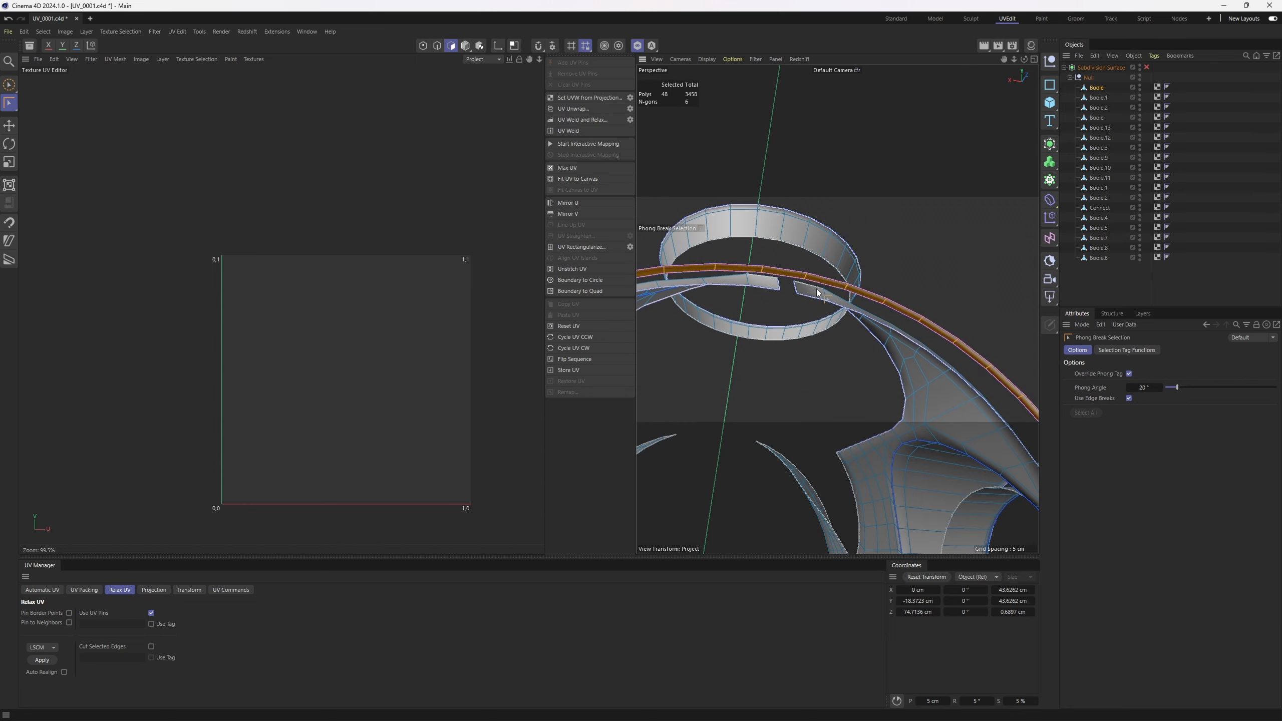
Unwrap the thin curved band next to the hidden flat rings, using one edge across it as the seam.
left_click_drag(816, 289, 737, 247, "alt")
key("Return")
key("e")
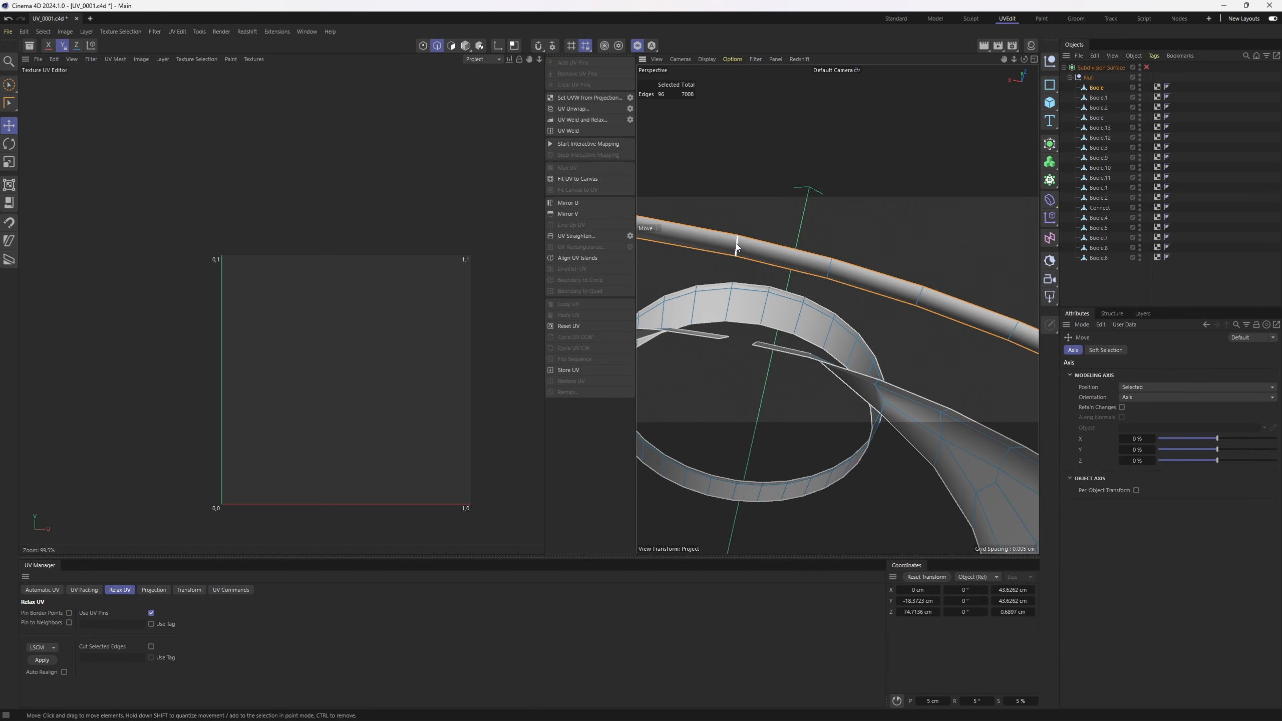
left_click(736, 247)
key("Return")
key("Return")
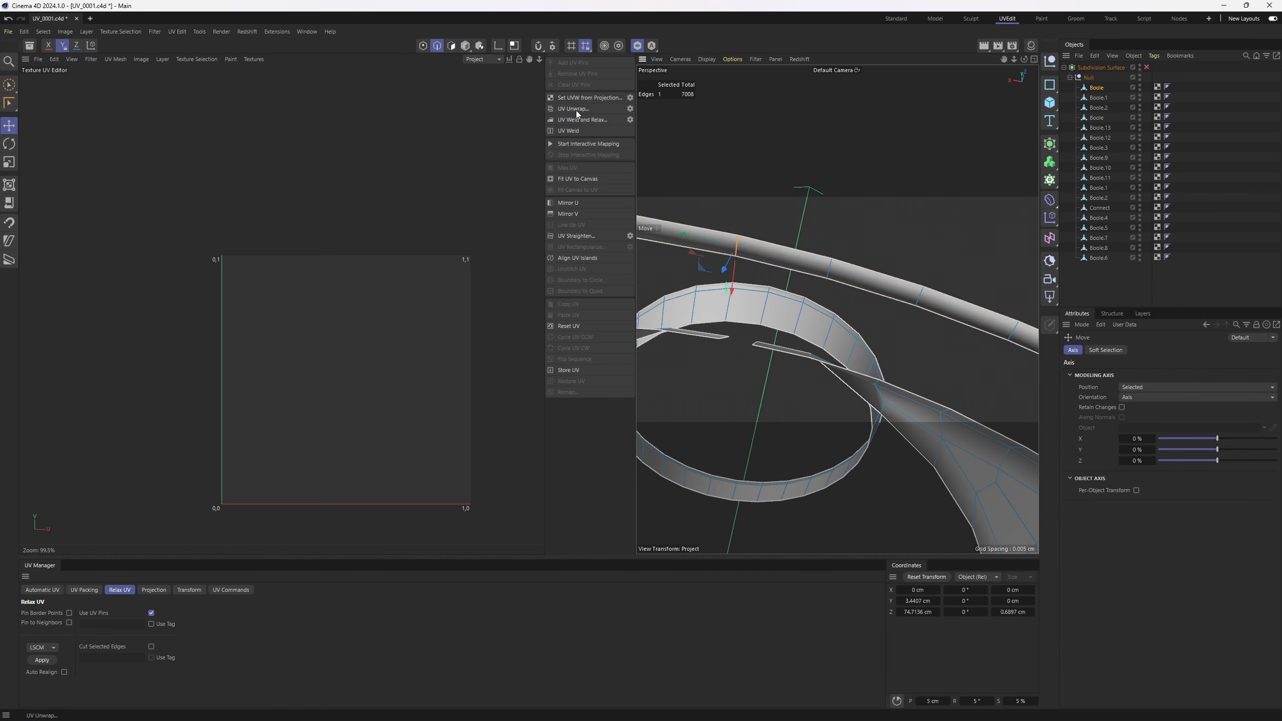
left_click(576, 110)
key("Return")
scroll(236, 319, "up", 2)
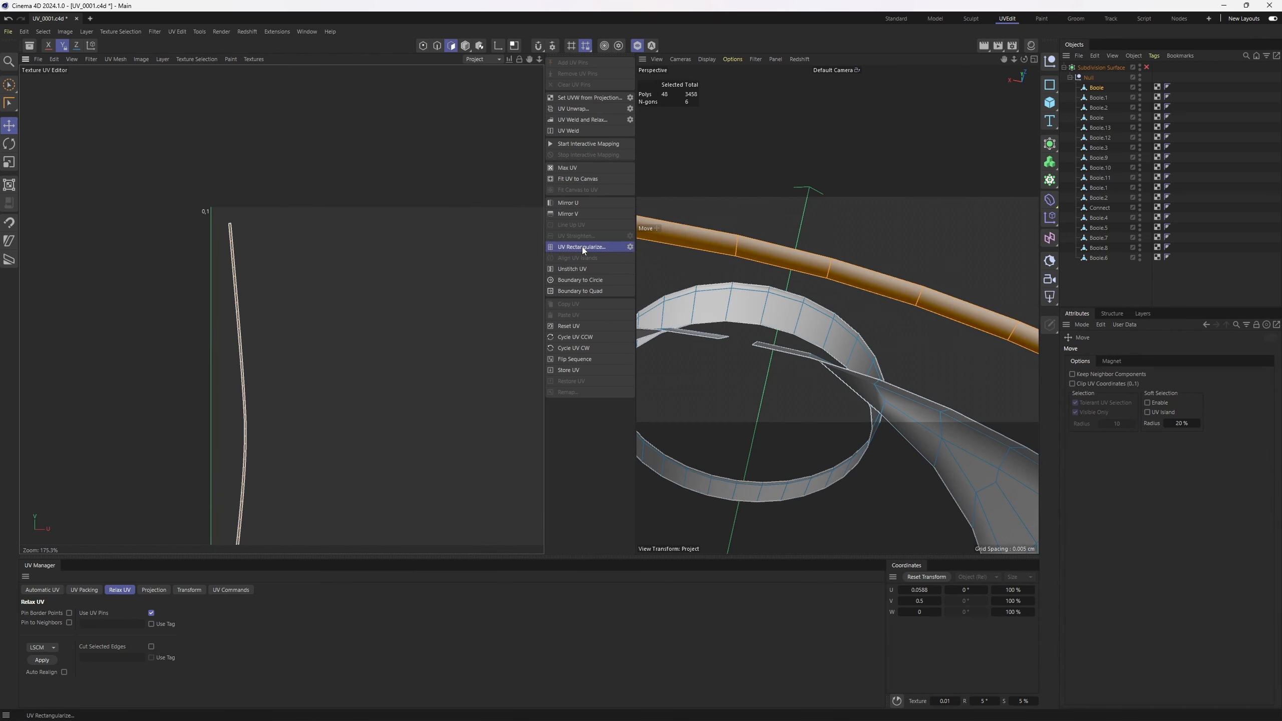
Straighten the thin curved band's UV island with UV Rectangularize and relax the resulting strip.
left_click(582, 246)
scroll(283, 345, "up", 2)
left_click(42, 660)
scroll(276, 369, "down", 2)
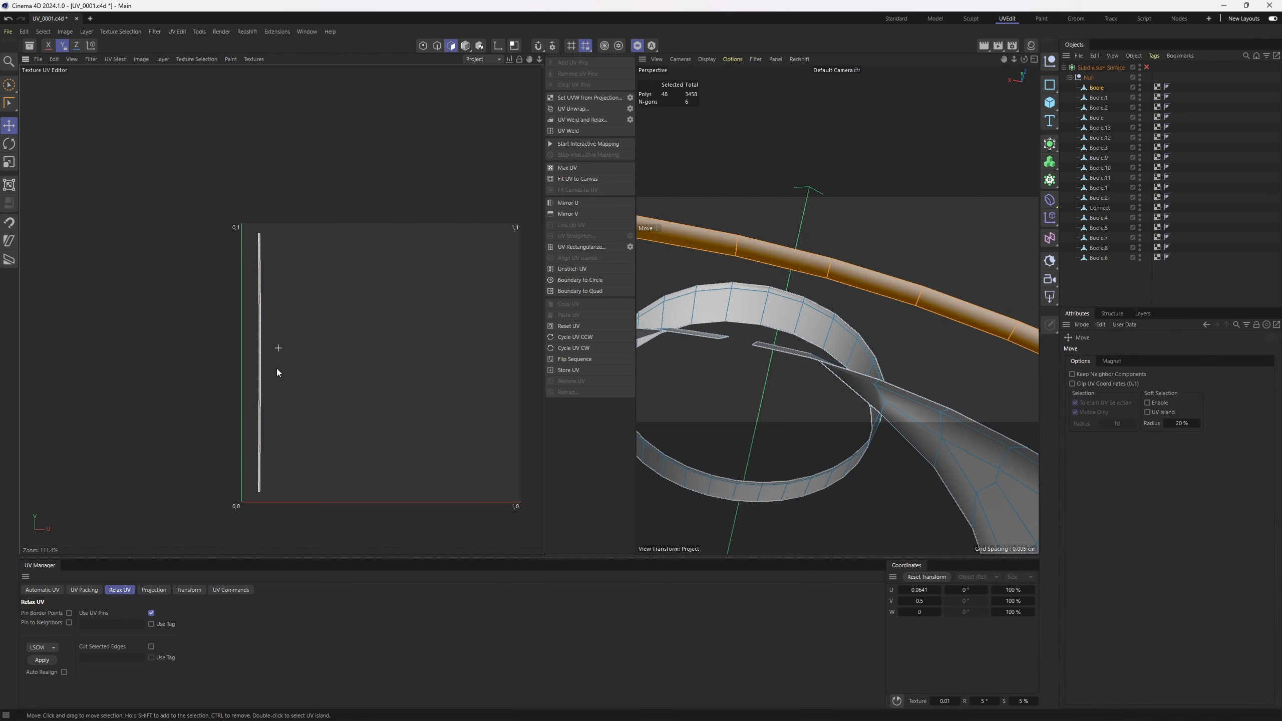
Hide the selected narrow band of polygons whose UVs are already unwrapped.
key("v")
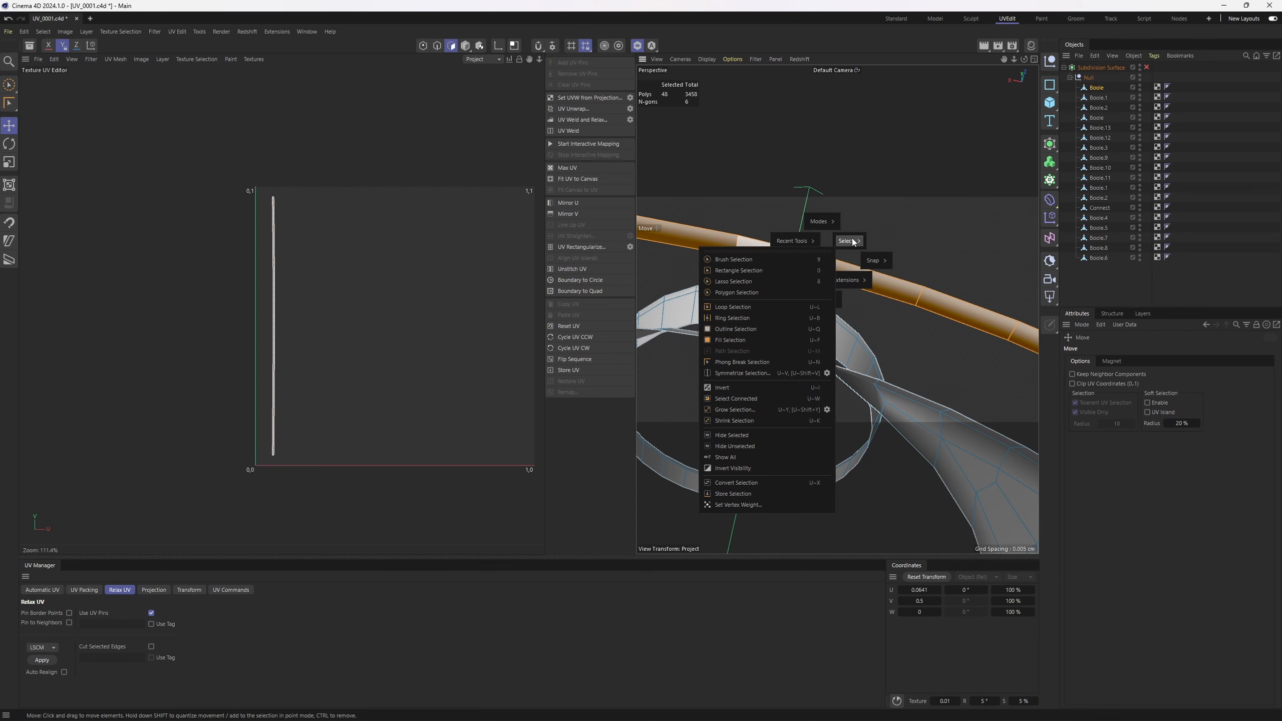
mouse_move(830, 241)
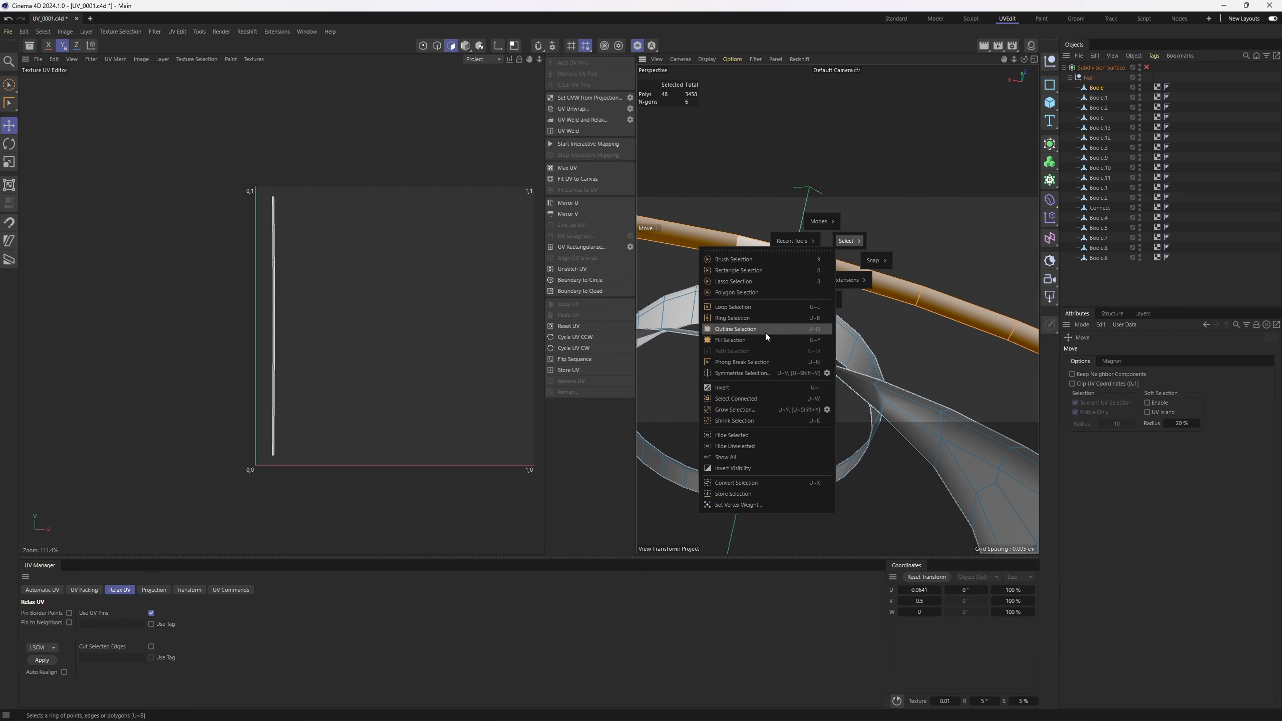
left_click(741, 434)
Select the edge loop bounding the outer wall of the round collar on the model's side.
scroll(741, 434, "down", 5)
left_click_drag(803, 395, 791, 296, "alt")
scroll(749, 364, "up", 5)
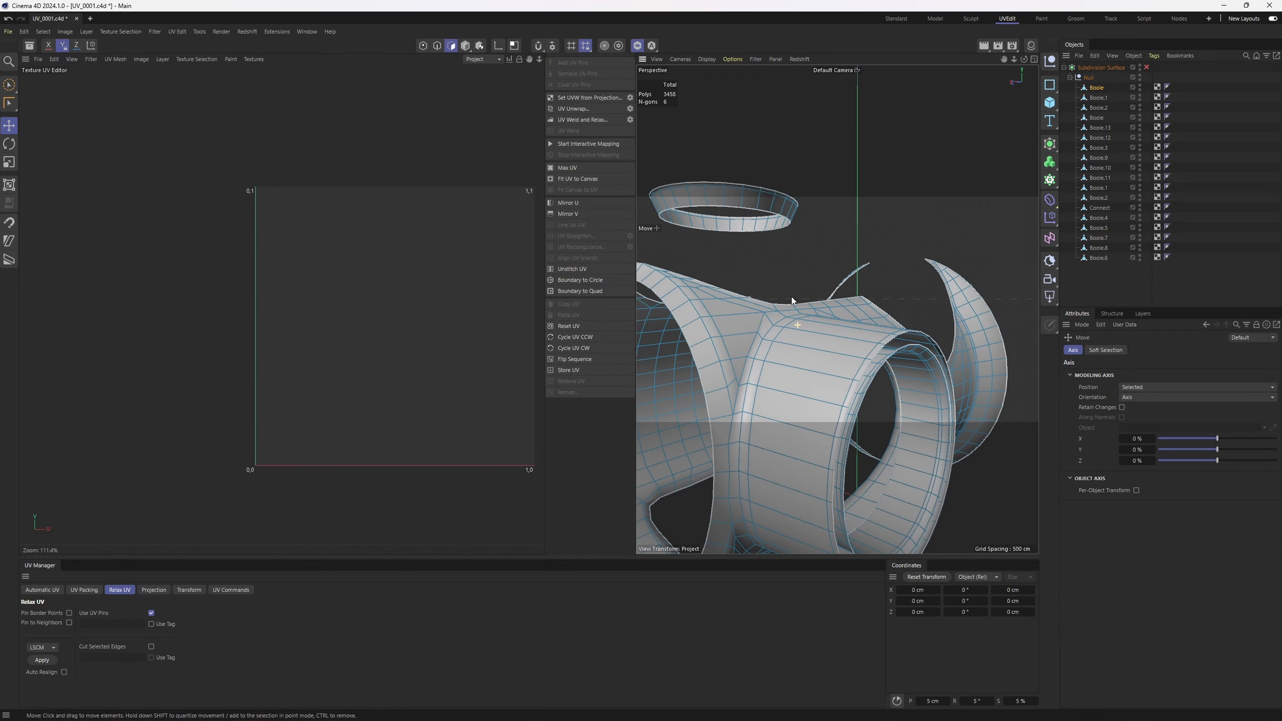
scroll(791, 296, "up", 4)
key("Return")
double_click(724, 364)
scroll(723, 364, "down", 6)
left_click_drag(794, 348, 656, 323, "alt")
left_click_drag(656, 257, 785, 314, "alt")
scroll(802, 283, "up", 6)
scroll(838, 288, "down", 2)
Select the collar's outer wall polygons with Fill Selection.
key("u")
key("f")
left_click(848, 278)
left_click_drag(784, 274, 775, 324, "alt")
right_click_drag(774, 325, 788, 303, "alt")
Select a seam of three edges running across the collar's outer wall and unwrap its UVs along that seam.
key("Return")
key("e")
left_click_drag(788, 303, 762, 344, "alt")
right_click_drag(762, 344, 780, 355, "alt")
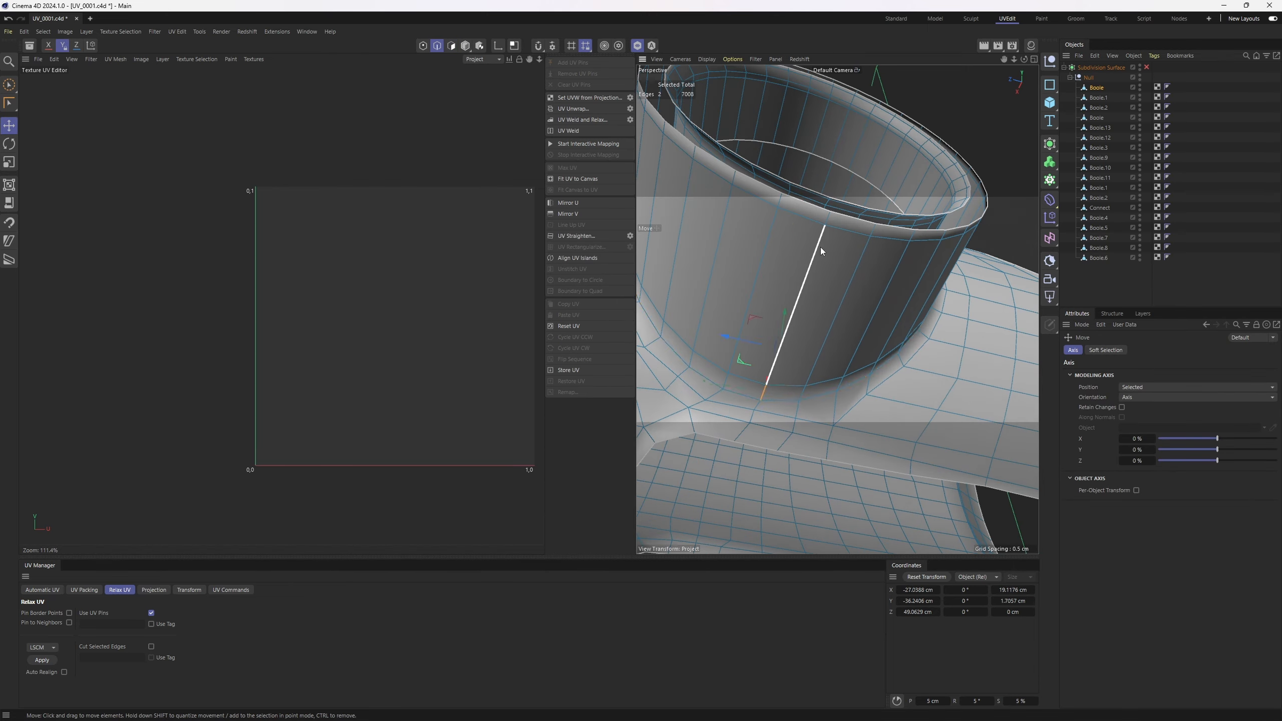
left_click(830, 219, "shift")
left_click_drag(829, 219, 856, 337, "alt")
right_click_drag(856, 337, 800, 323, "alt")
left_click_drag(799, 323, 818, 402, "alt")
right_click_drag(818, 397, 853, 309, "alt")
left_click_drag(854, 309, 803, 207, "alt")
left_click(574, 109)
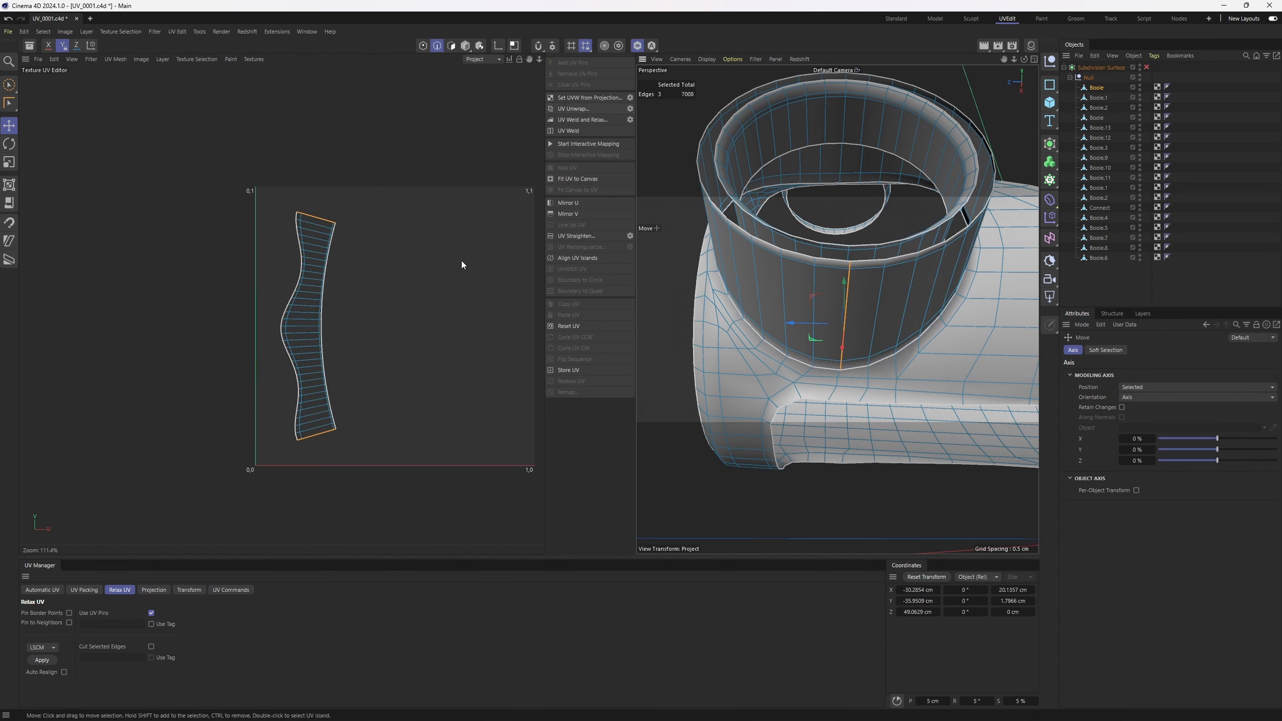
Select the collar wall's whole UV island and rotate it by 90°.
key("r")
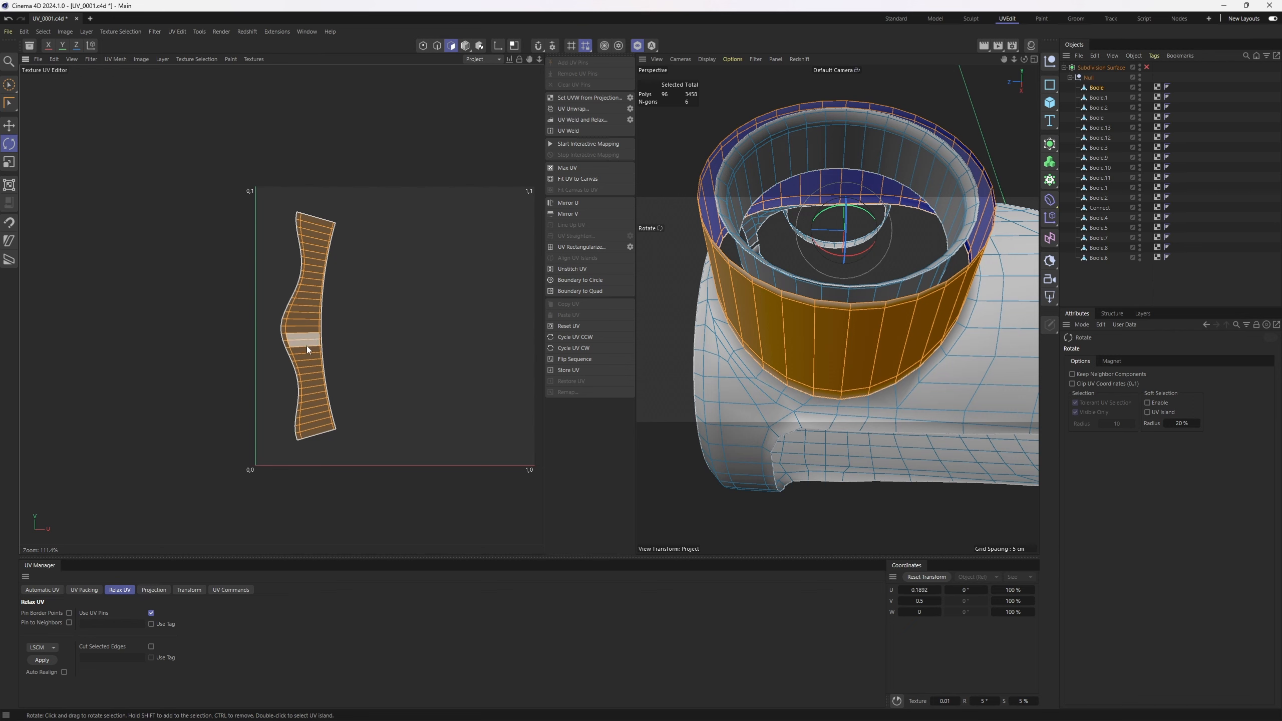
left_click_drag(306, 346, 343, 360)
key("ctrl+z")
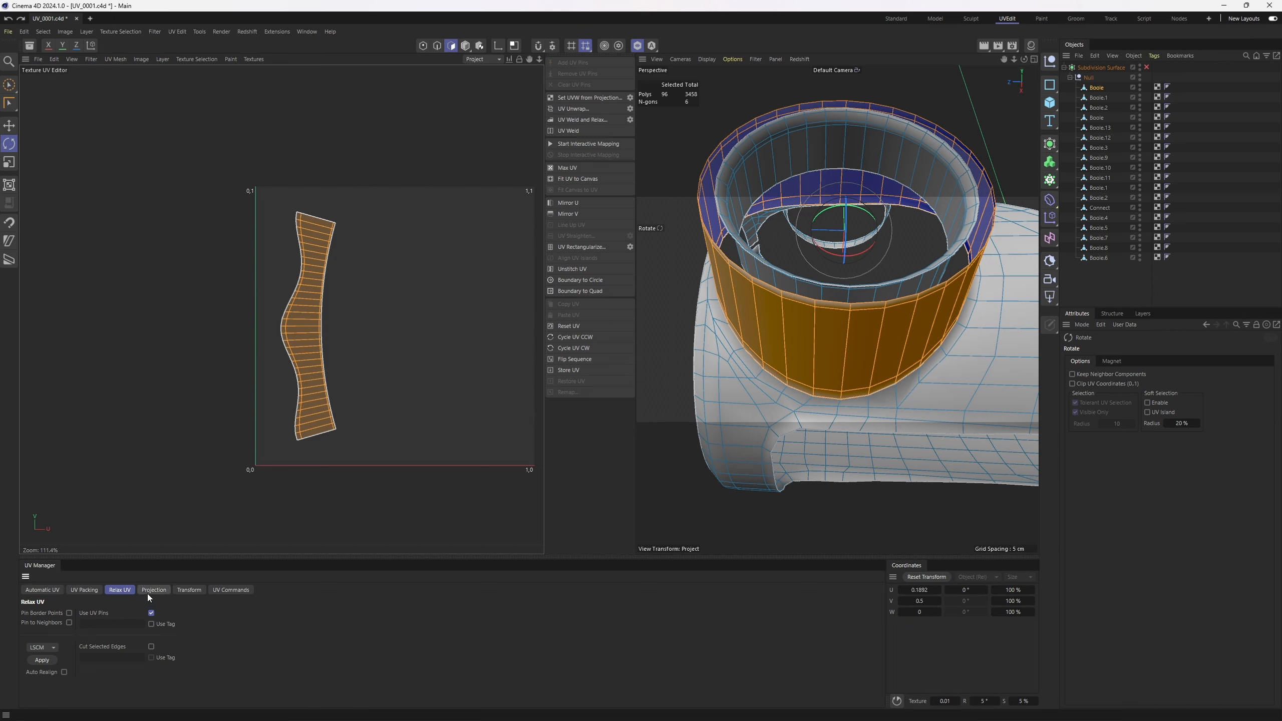
left_click(188, 590)
left_click(124, 634)
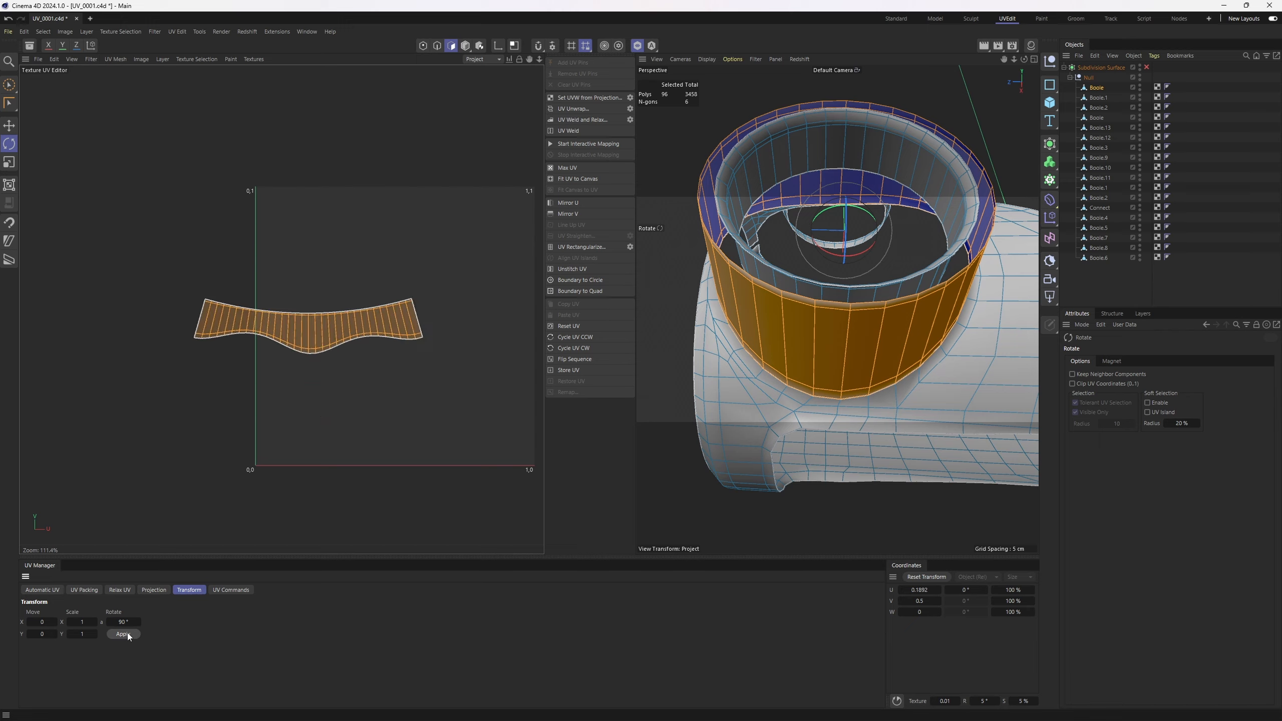
Select the edge loop around the collar's open rim and straighten that border of the UV island.
left_click_drag(835, 268, 878, 333, "alt")
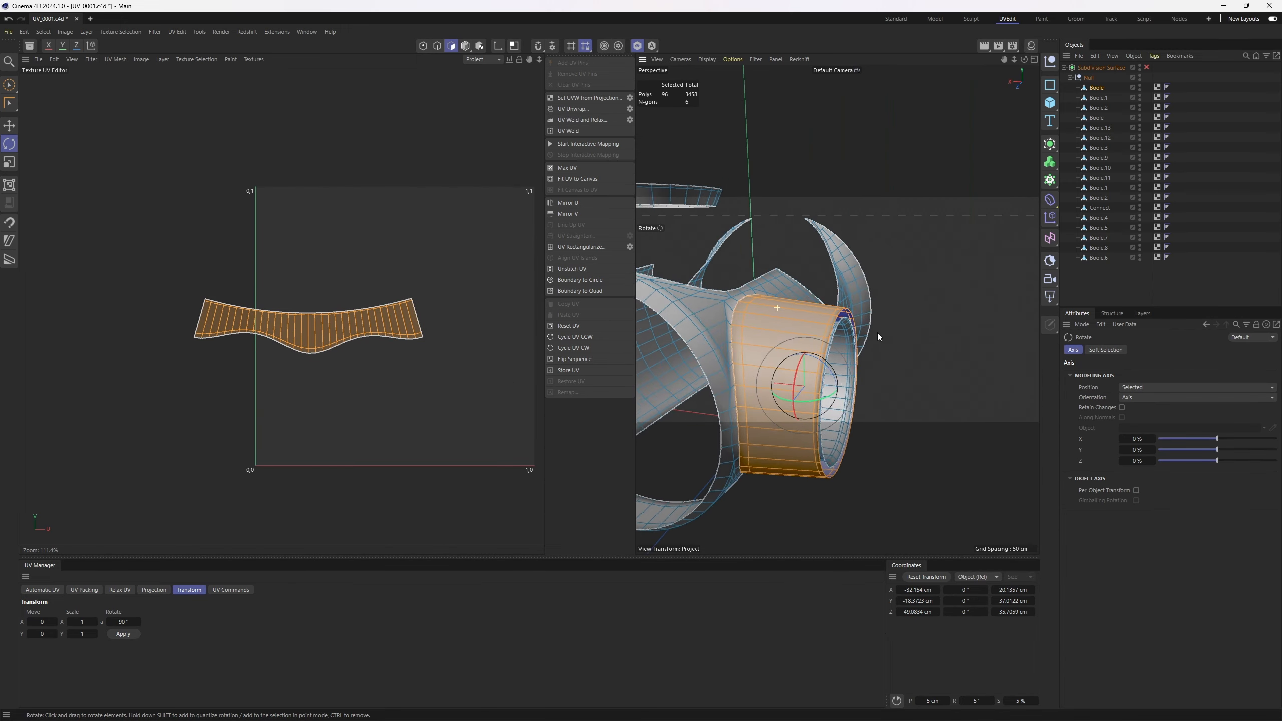
right_click_drag(833, 333, 860, 337, "alt")
left_click_drag(859, 338, 838, 298, "alt")
right_click_drag(838, 298, 813, 296, "alt")
key("Return")
double_click(853, 283)
mouse_move(854, 283)
left_mouse_down("alt")
mouse_move(883, 306)
mouse_move(781, 259)
mouse_move(864, 279)
left_mouse_up("alt")
scroll(327, 327, "up", 2)
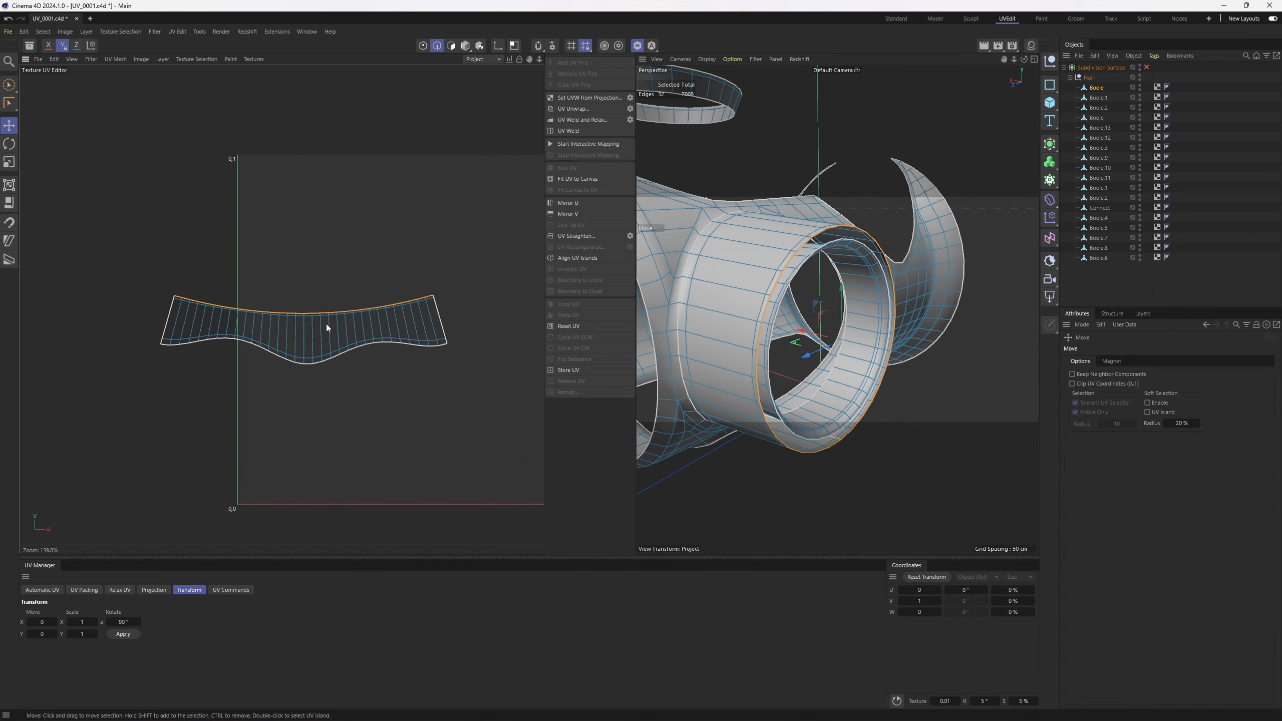
left_click(576, 259)
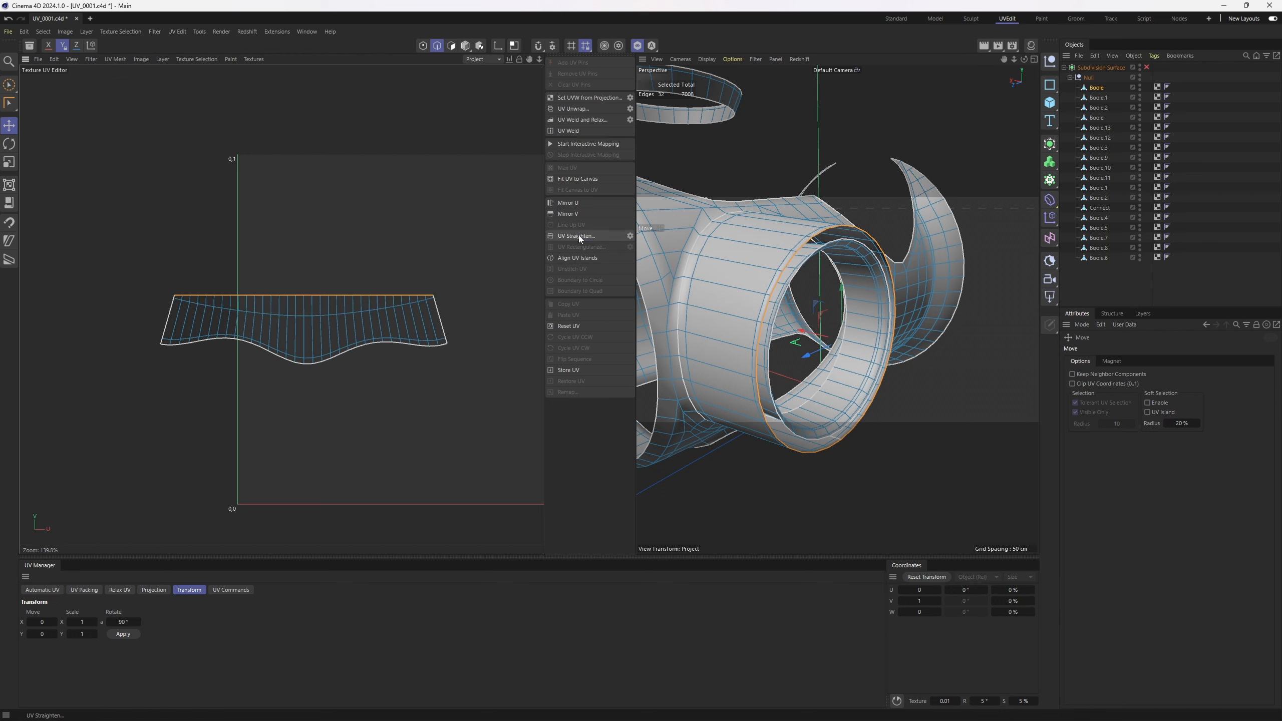
Pin the UV points of the straightened border and relax the whole island using the UV pins.
left_click(427, 47, "ctrl")
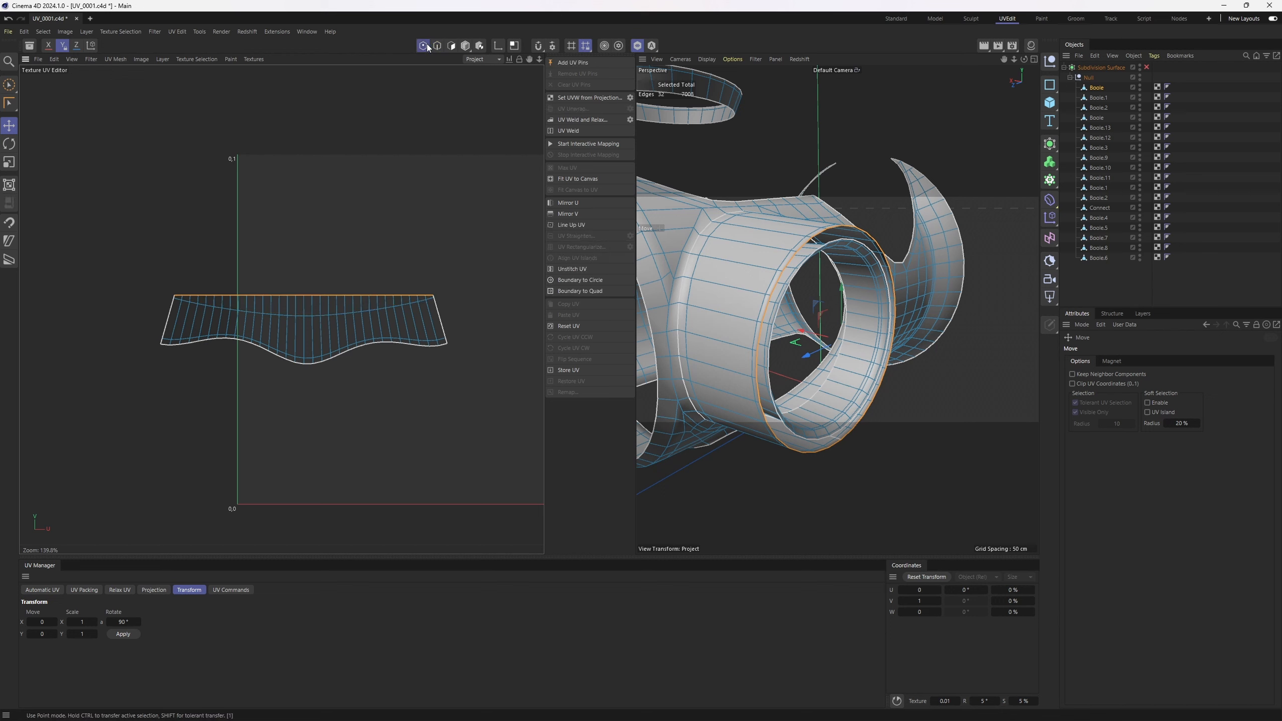
left_click(583, 63)
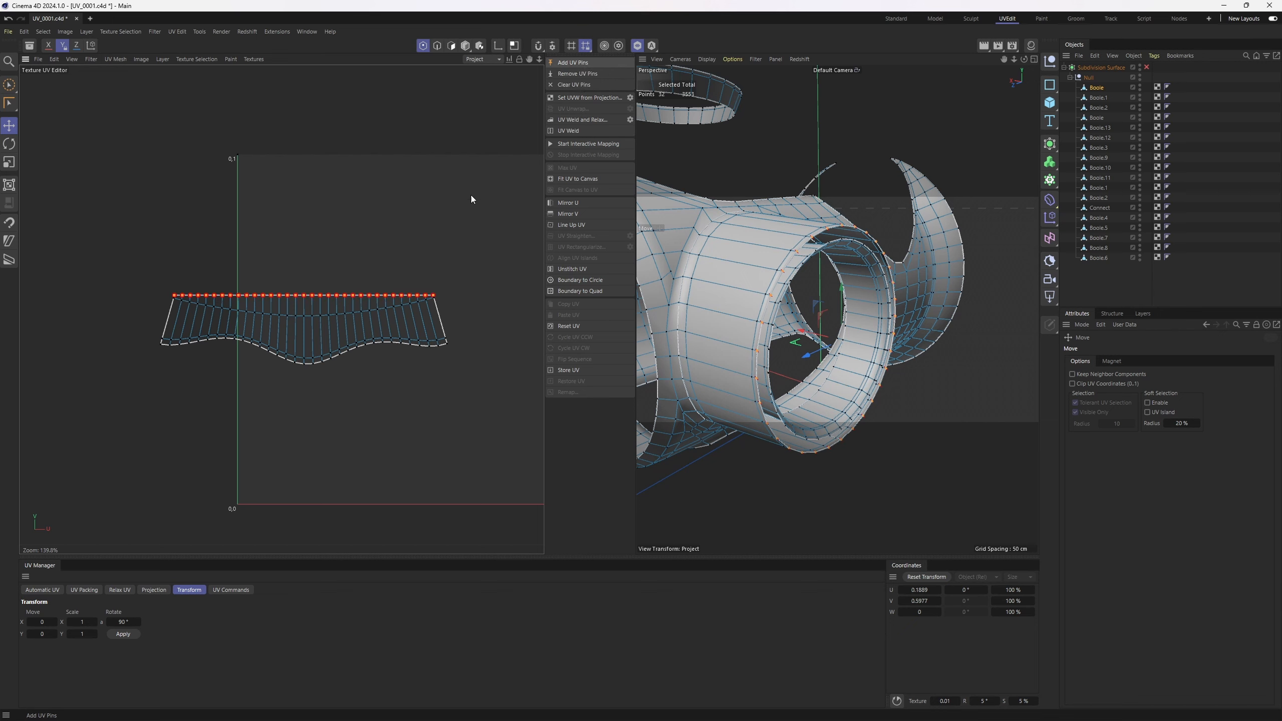
double_click(346, 347)
left_click(120, 590)
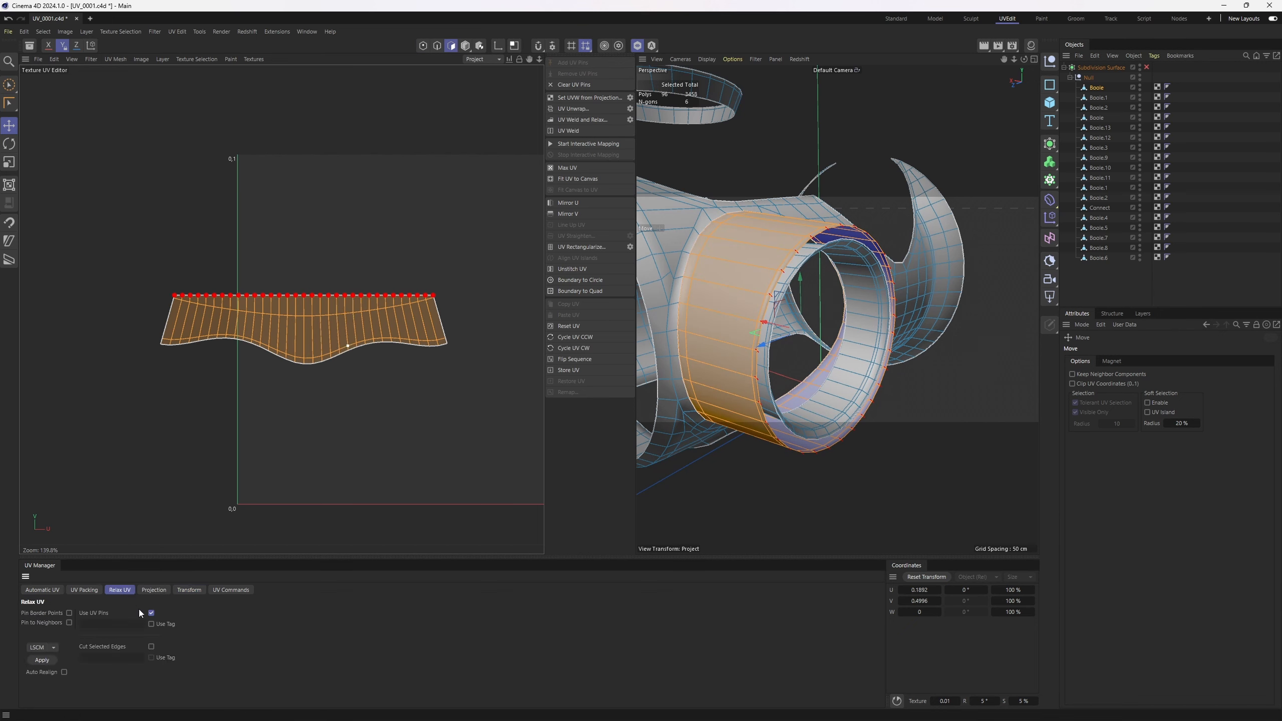
left_click(40, 664)
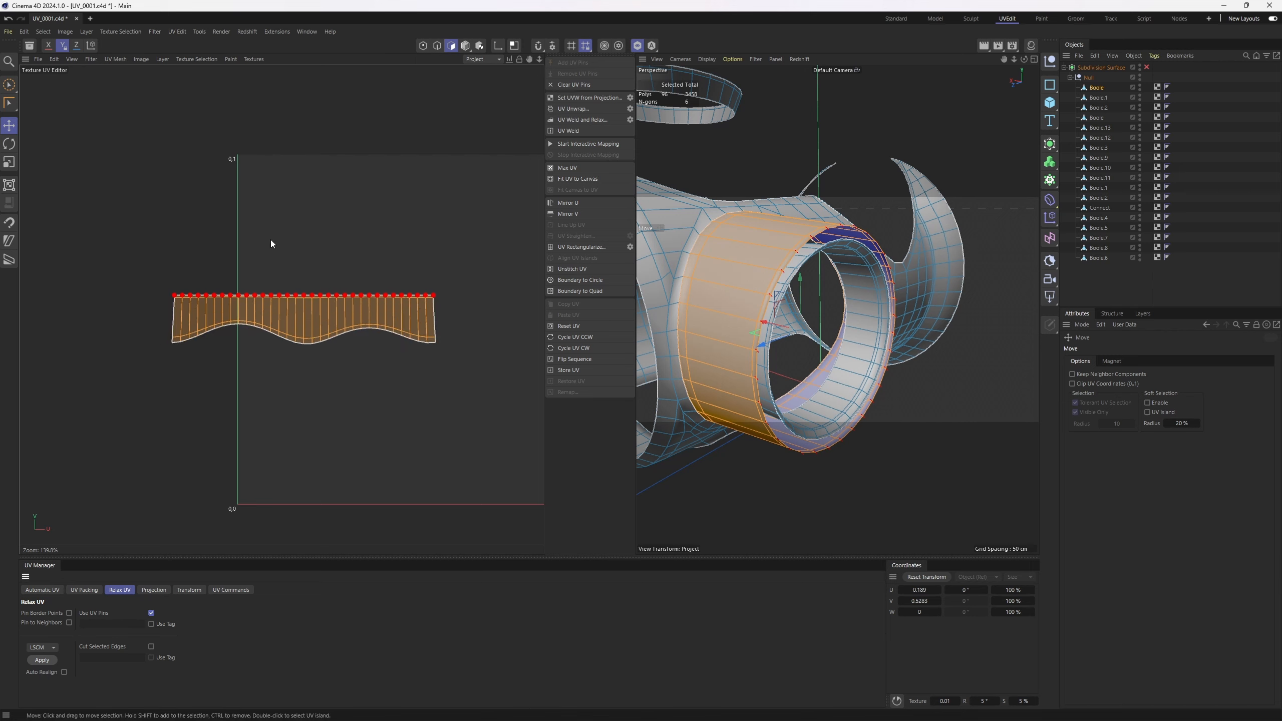
Show the UV map checker texture and examine it for distortion around the collar wall.
left_click(260, 60)
left_click(256, 88)
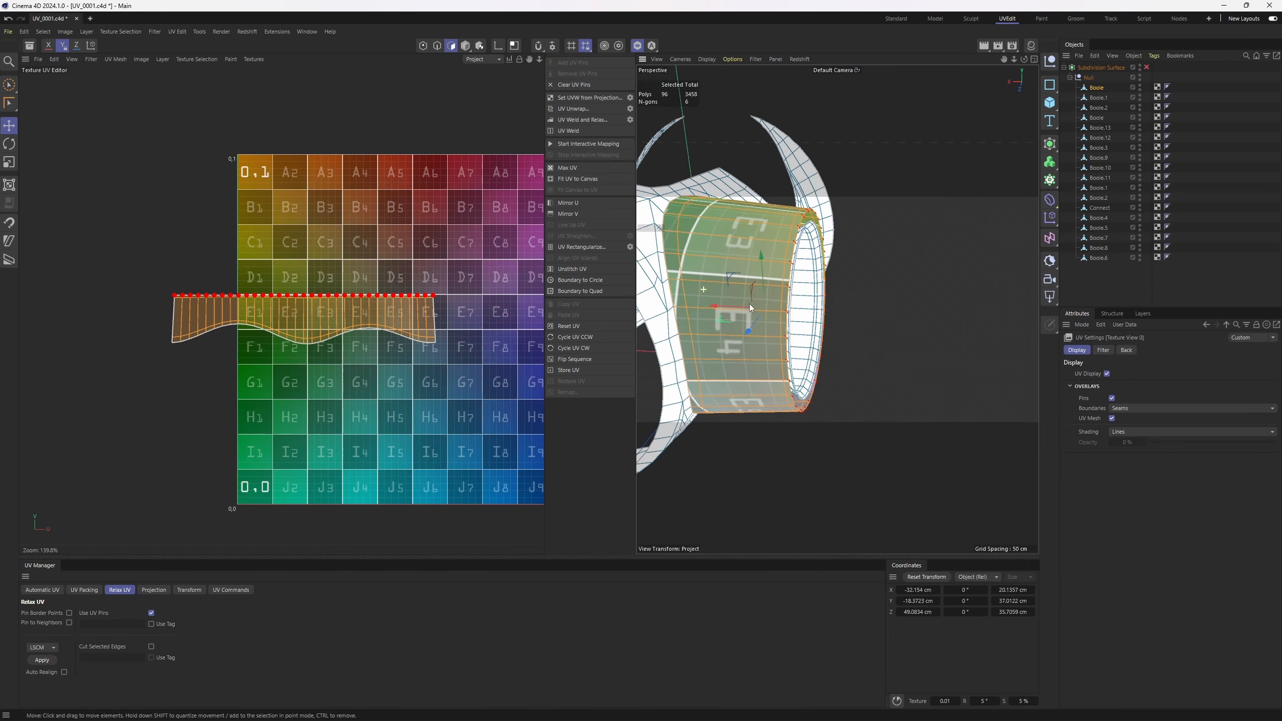
left_click_drag(749, 303, 428, 264, "alt")
left_click_drag(823, 263, 924, 365, "alt")
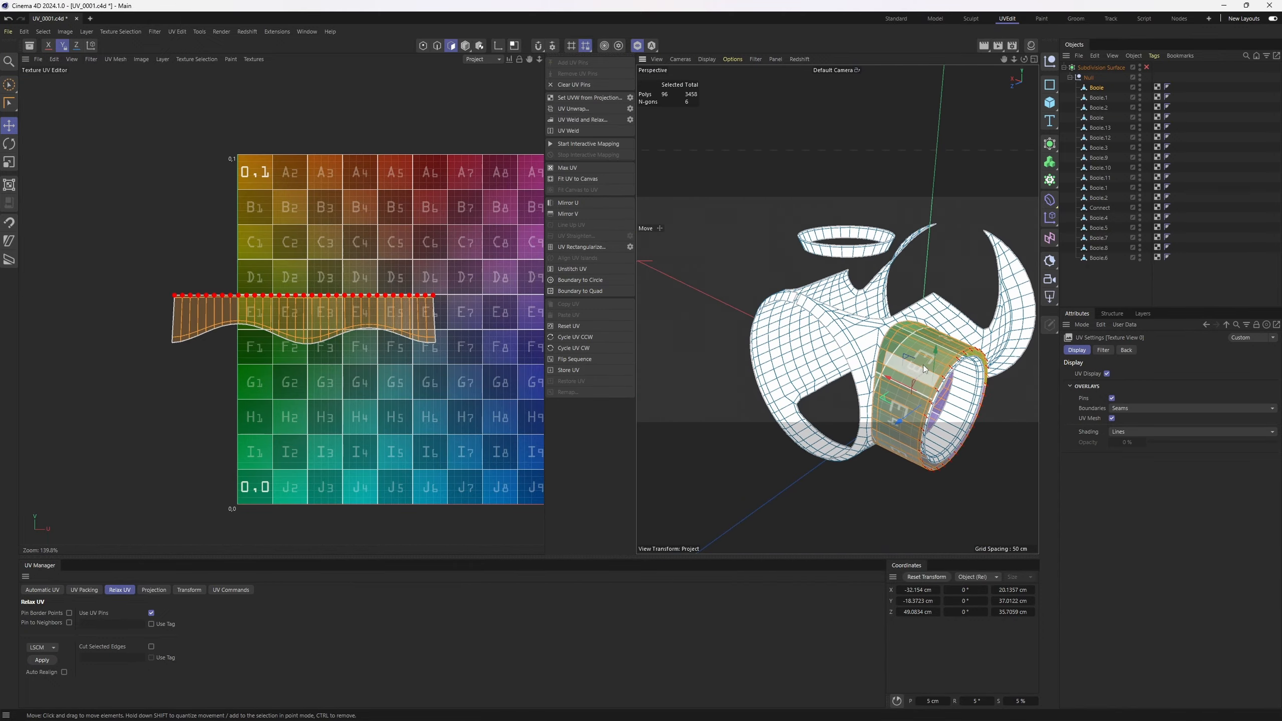
right_click_drag(924, 365, 977, 352, "alt")
left_click_drag(978, 352, 858, 293, "alt")
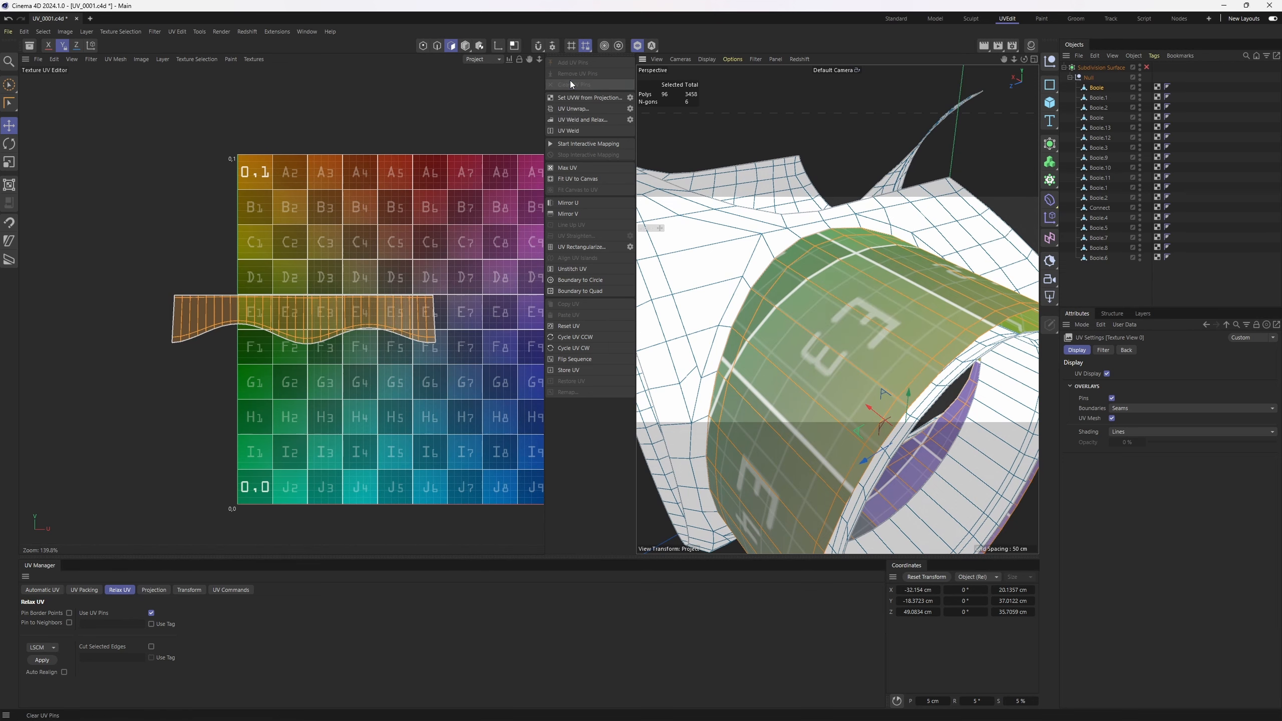
Clear the UV pins and hide the collar's outer wall polygons.
key("v")
mouse_move(916, 299)
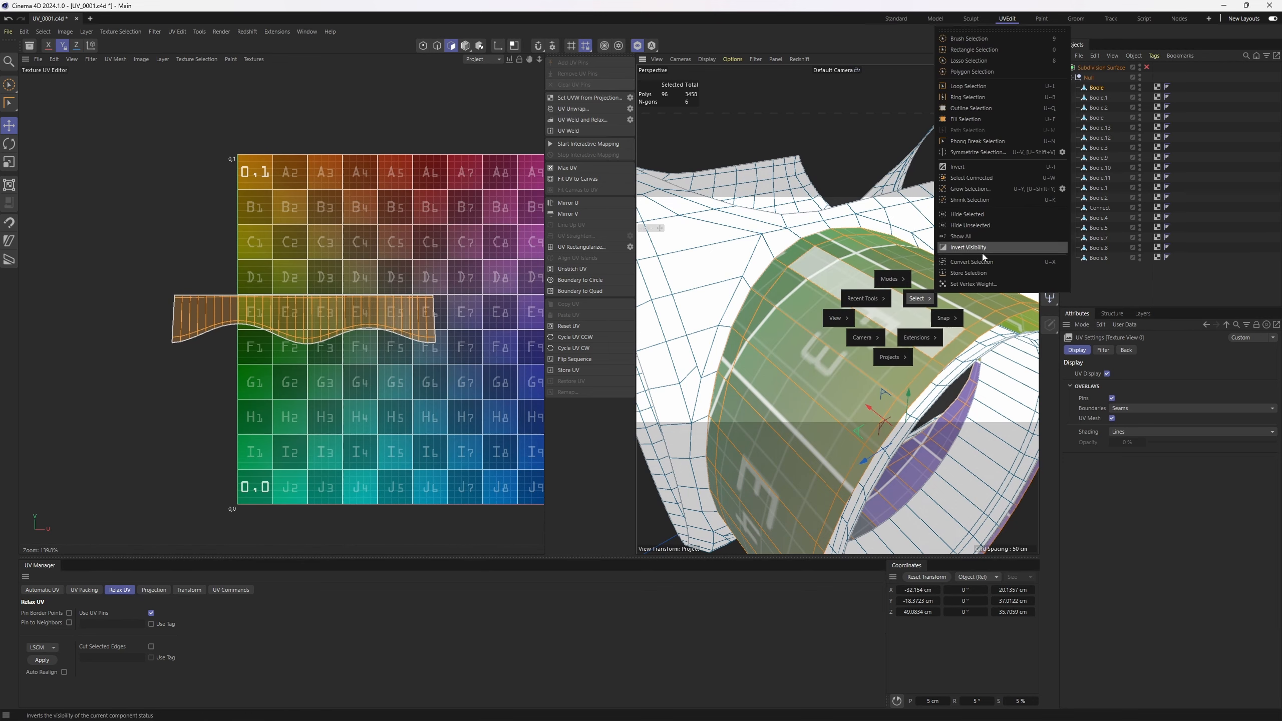
left_click(985, 217)
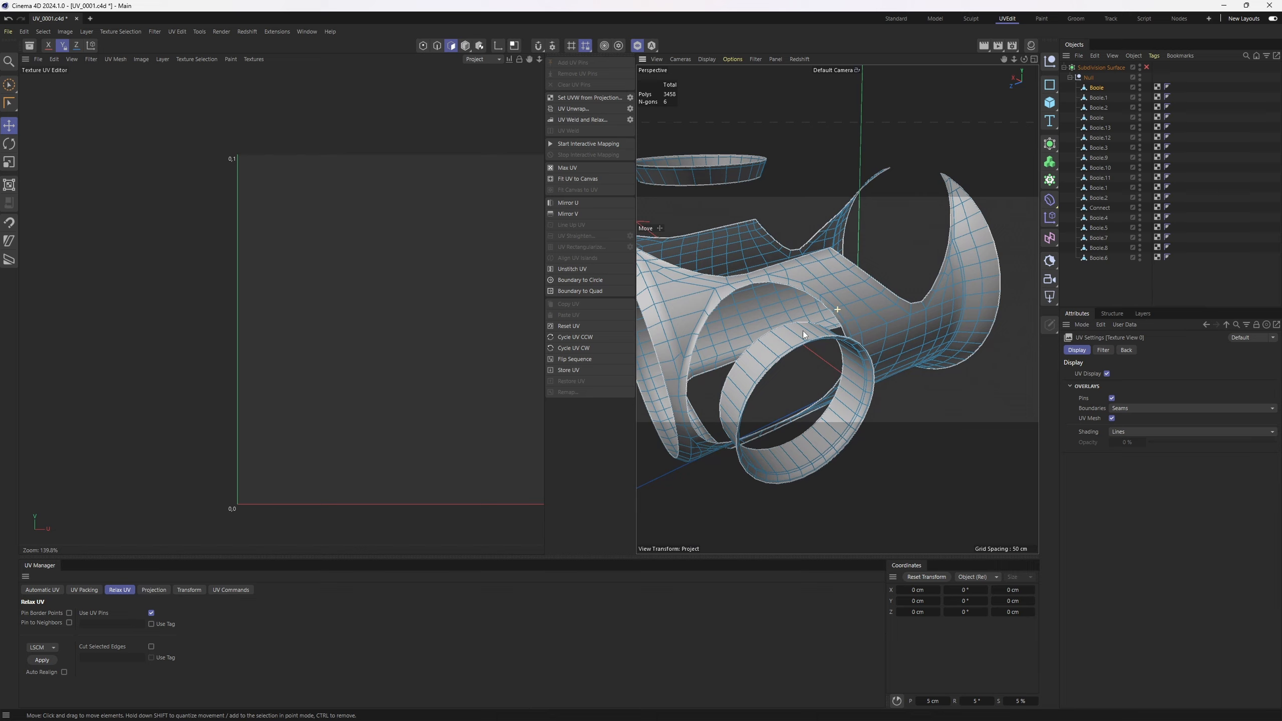
Select the edge loop separating the collar's front rim from its inner wall.
scroll(844, 384, "up", 8)
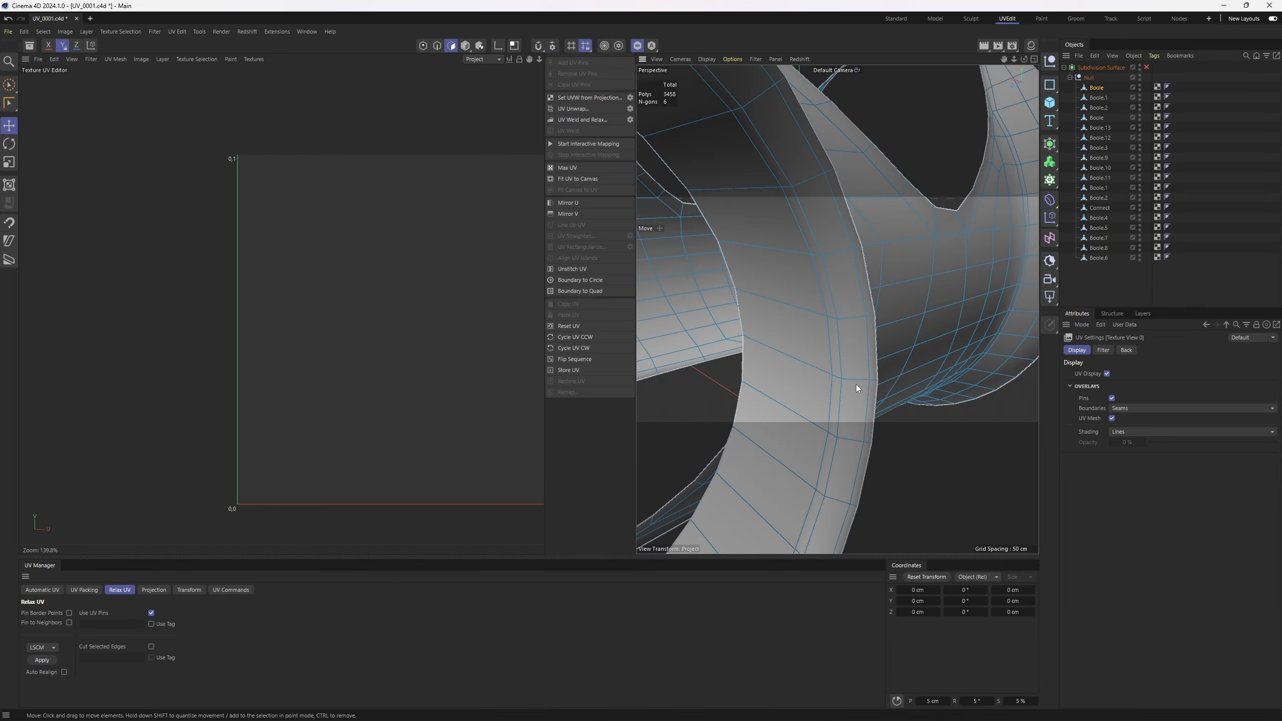
key("Return")
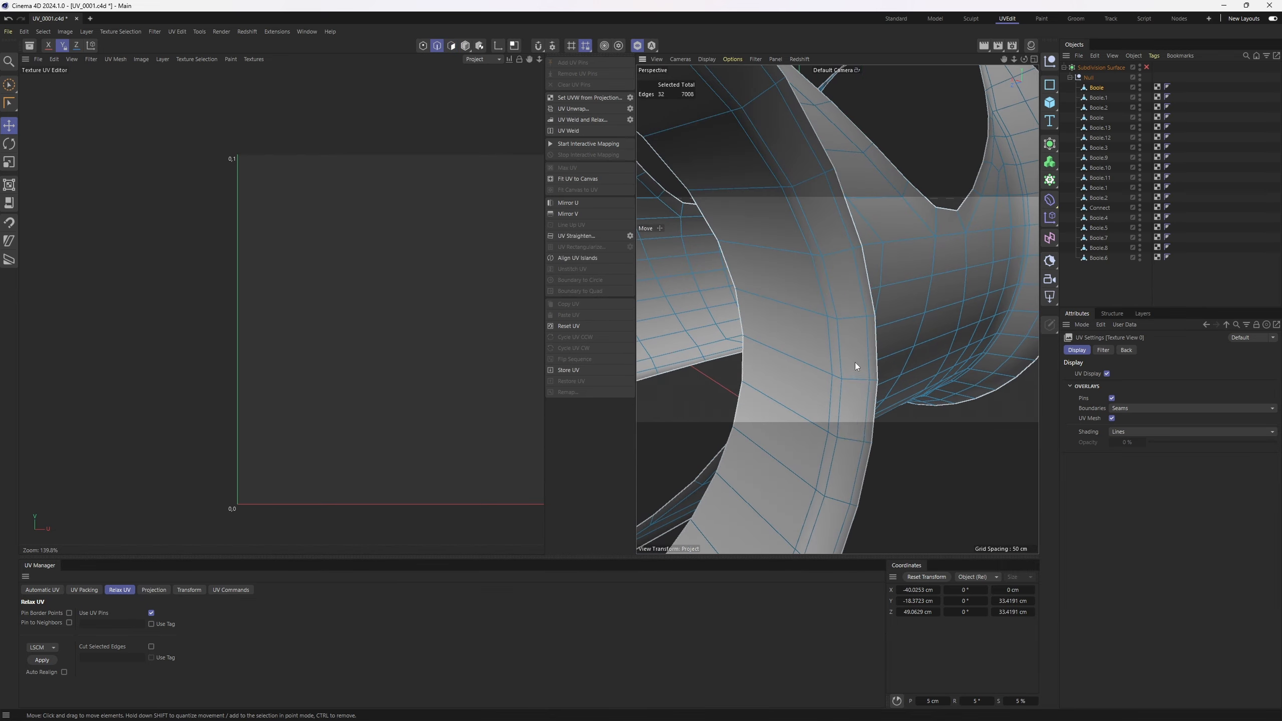
scroll(855, 329, "down", 3)
left_click_drag(856, 362, 867, 317, "alt")
double_click(849, 351)
Try selecting the ring of rim polygons with Phong Break Selection.
key("space")
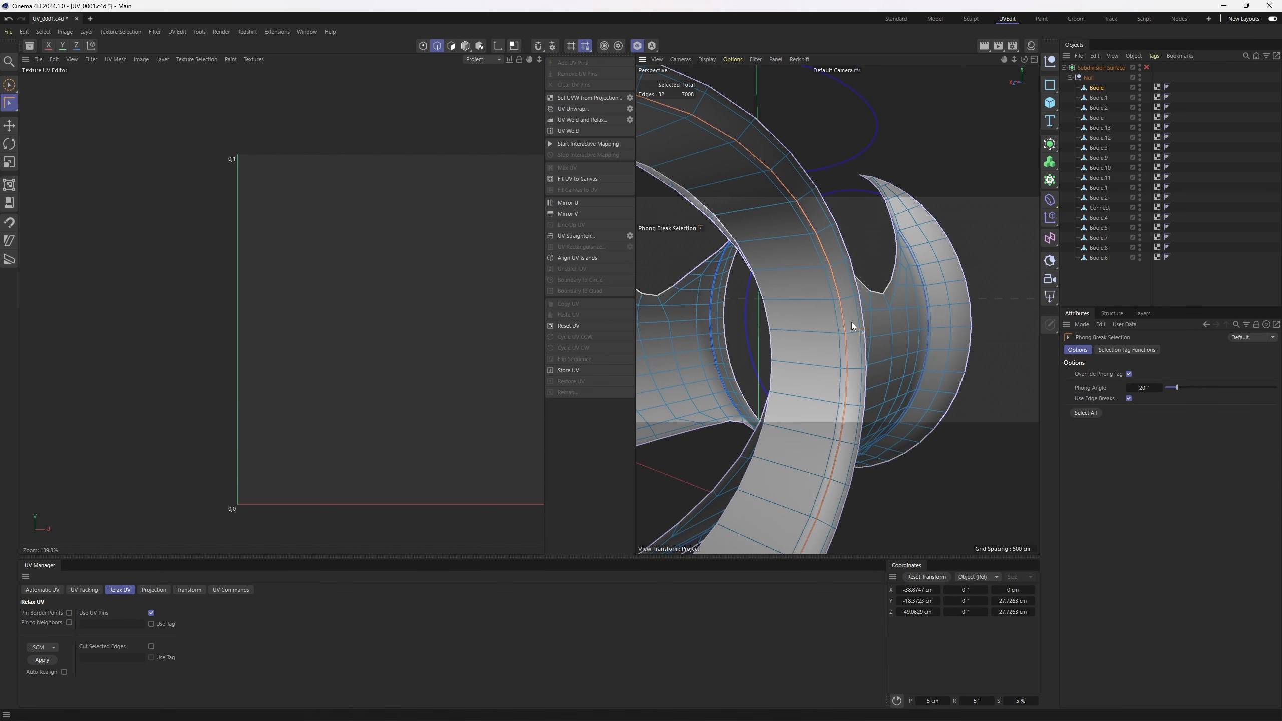
key("Return")
mouse_move(860, 289)
left_mouse_down("alt")
mouse_move(804, 235)
mouse_move(886, 320)
mouse_move(787, 321)
mouse_move(845, 293)
mouse_move(802, 308)
mouse_move(802, 266)
mouse_move(856, 256)
mouse_move(811, 267)
mouse_move(803, 283)
mouse_move(830, 356)
mouse_move(796, 339)
left_mouse_up("alt")
left_click(873, 305)
left_click(867, 285)
scroll(844, 285, "up", 3)
scroll(868, 321, "down", 6)
scroll(810, 278, "up", 6)
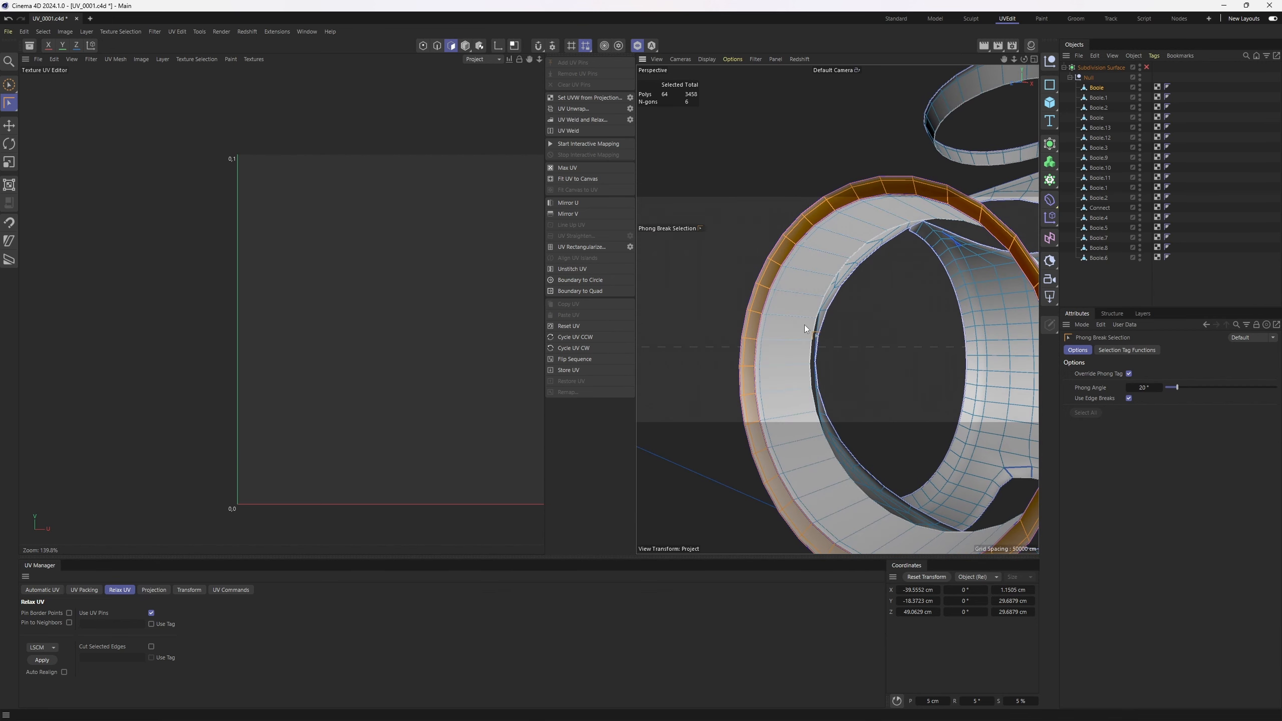
Select the collar's front rim polygons with Fill Selection, bounded by the selected edge loop.
key("Return")
key("u")
key("f")
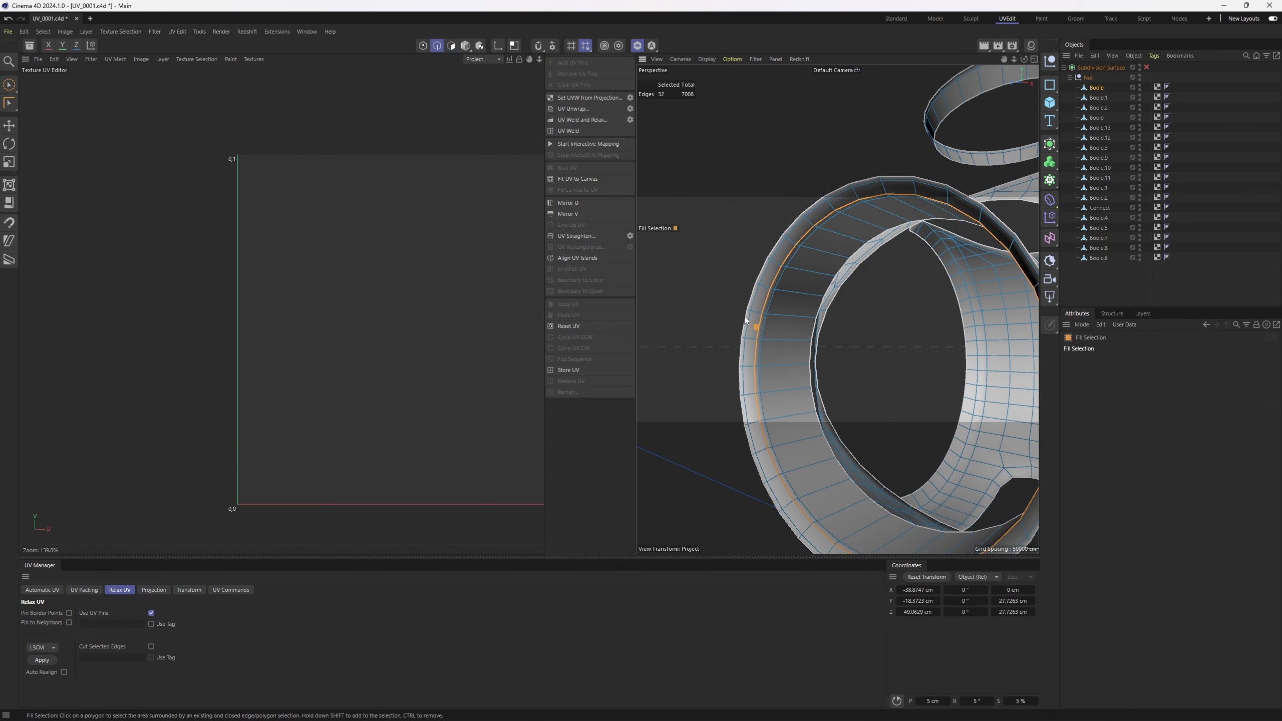
left_click_drag(787, 333, 891, 302, "alt")
left_click(699, 279)
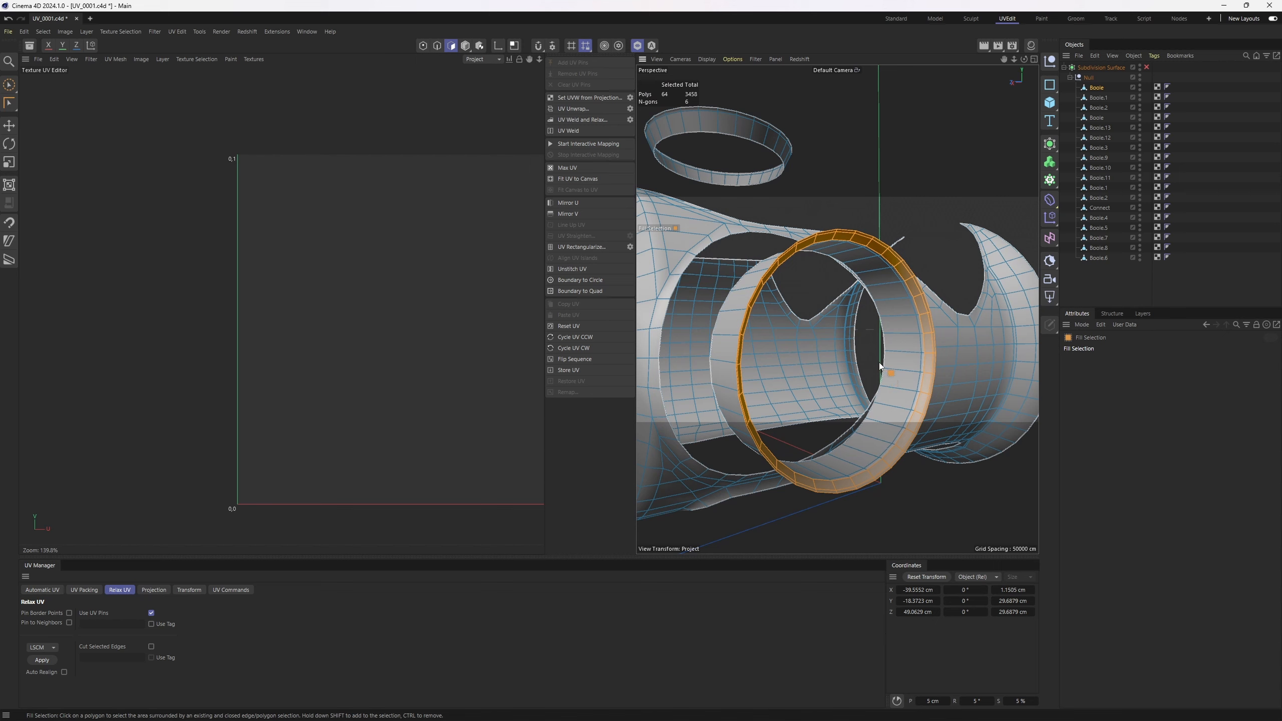
Try flattening the selected rim polygons along the X axis, and undo the scaling.
left_click_drag(923, 341, 859, 355, "alt")
key("t")
scroll(773, 319, "down", 4)
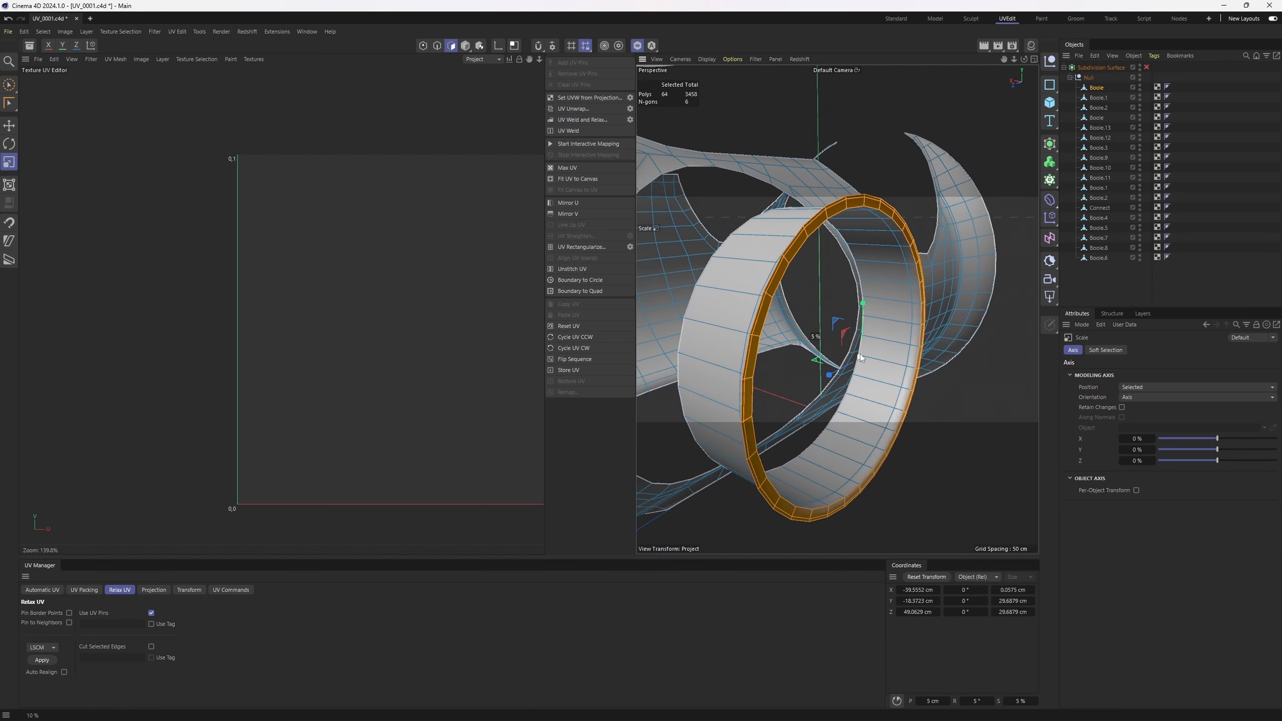
key("ctrl+z")
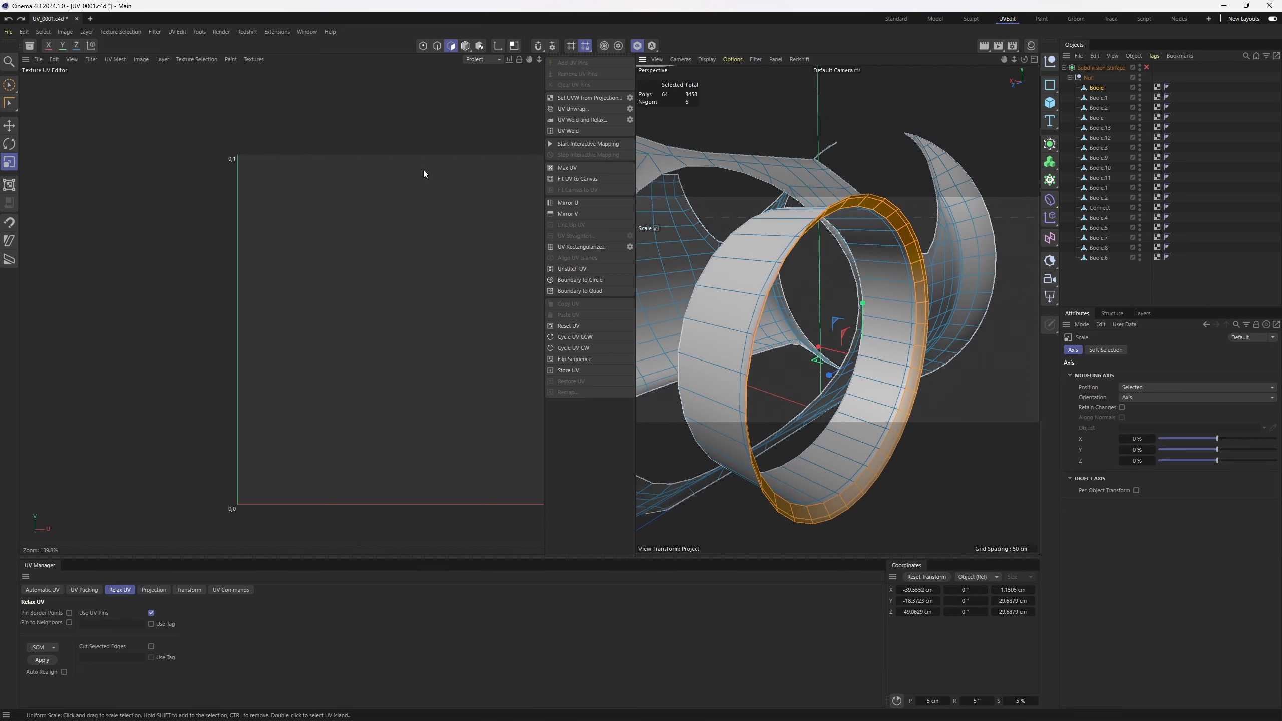
Apply a Frontal UV projection to the rim polygons from the Right view, framed on the selection.
left_click_drag(819, 284, 899, 323, "alt")
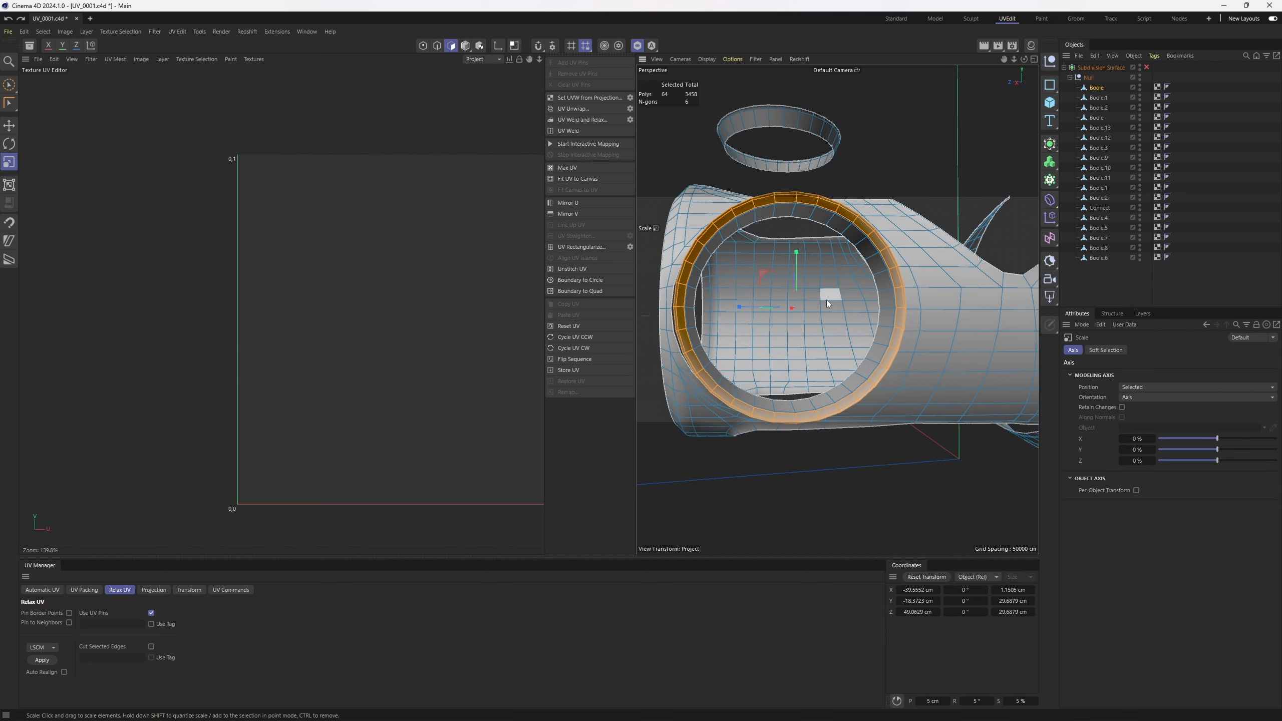
middle_click(853, 306)
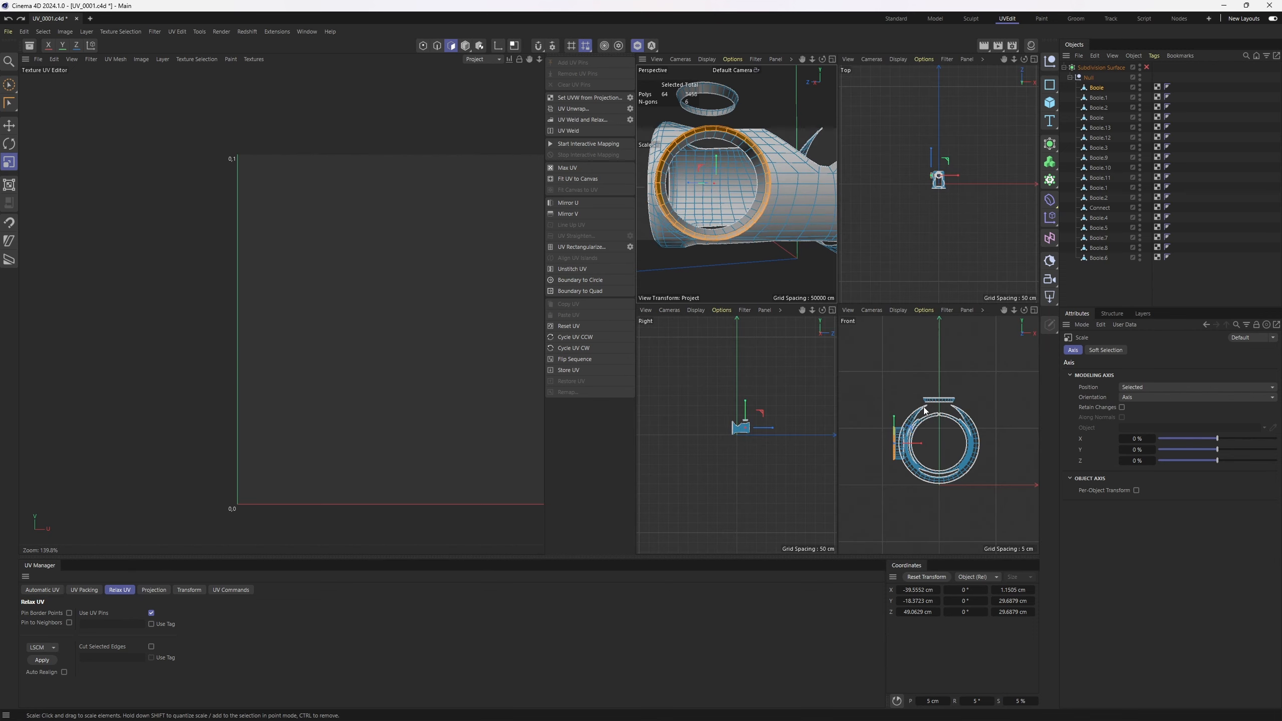
middle_click(761, 456)
key("s")
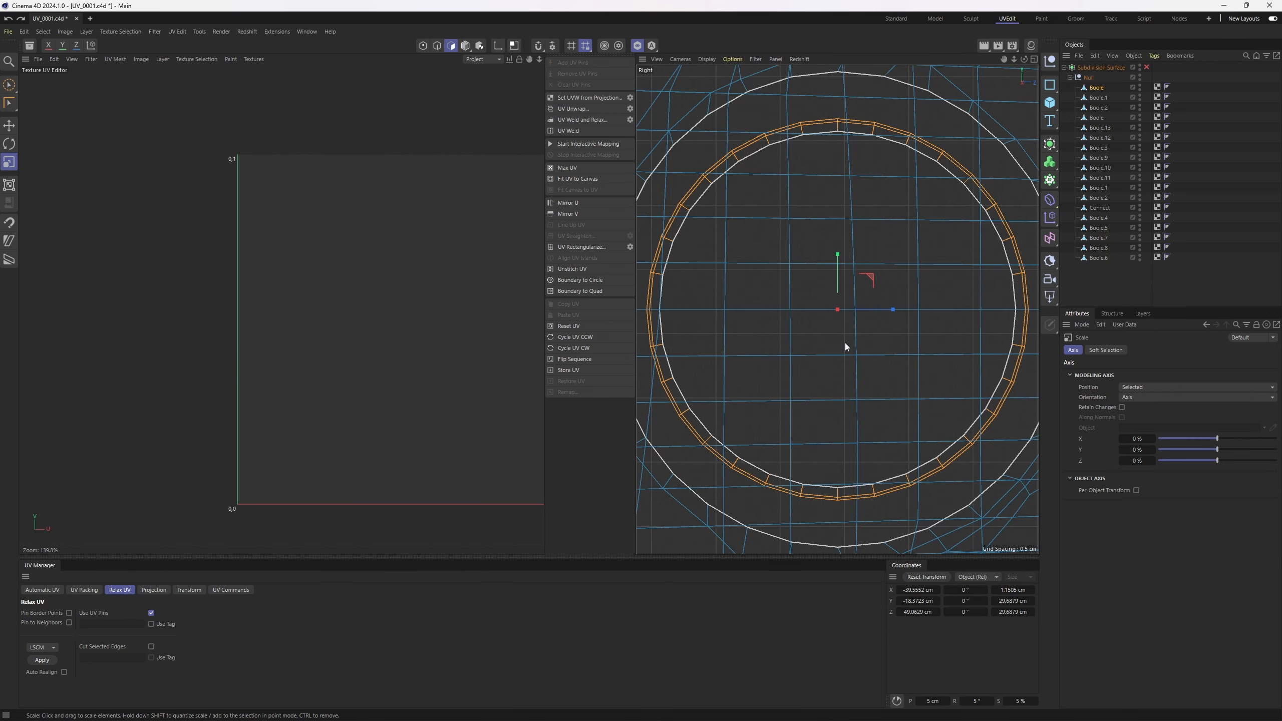
middle_click_drag(236, 532, 124, 531, "alt")
left_click(154, 590)
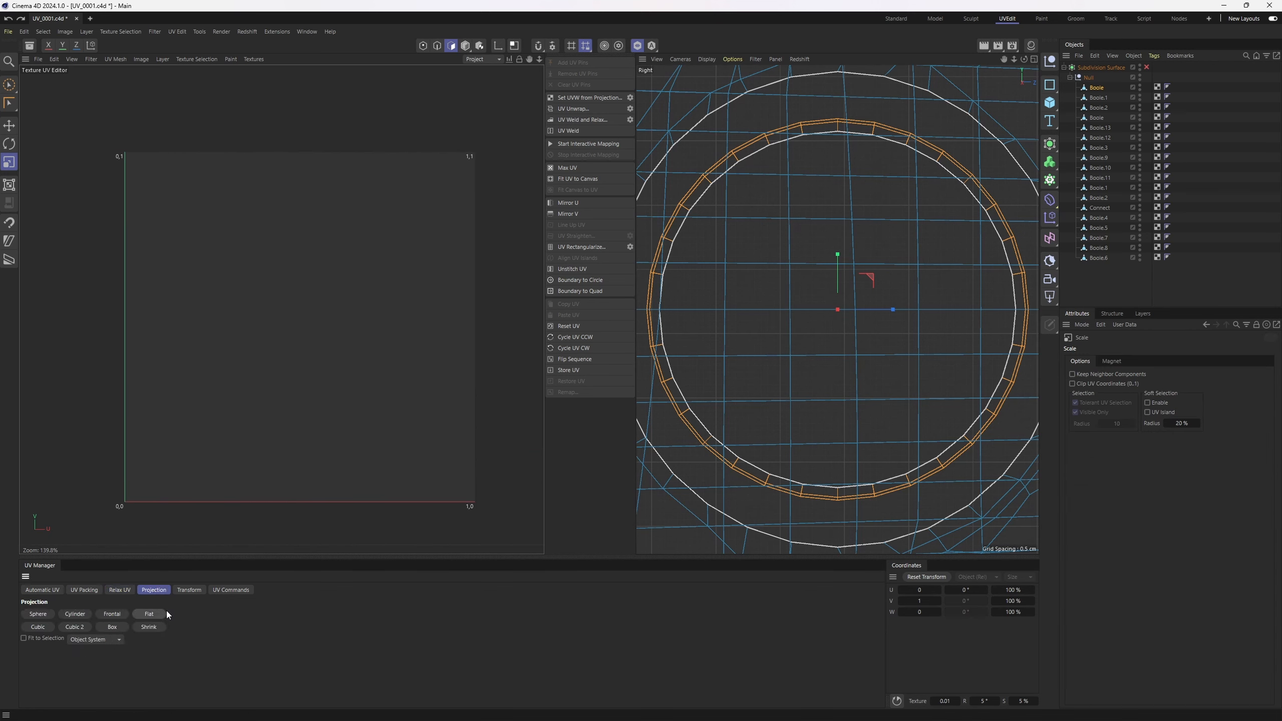
left_click(121, 617)
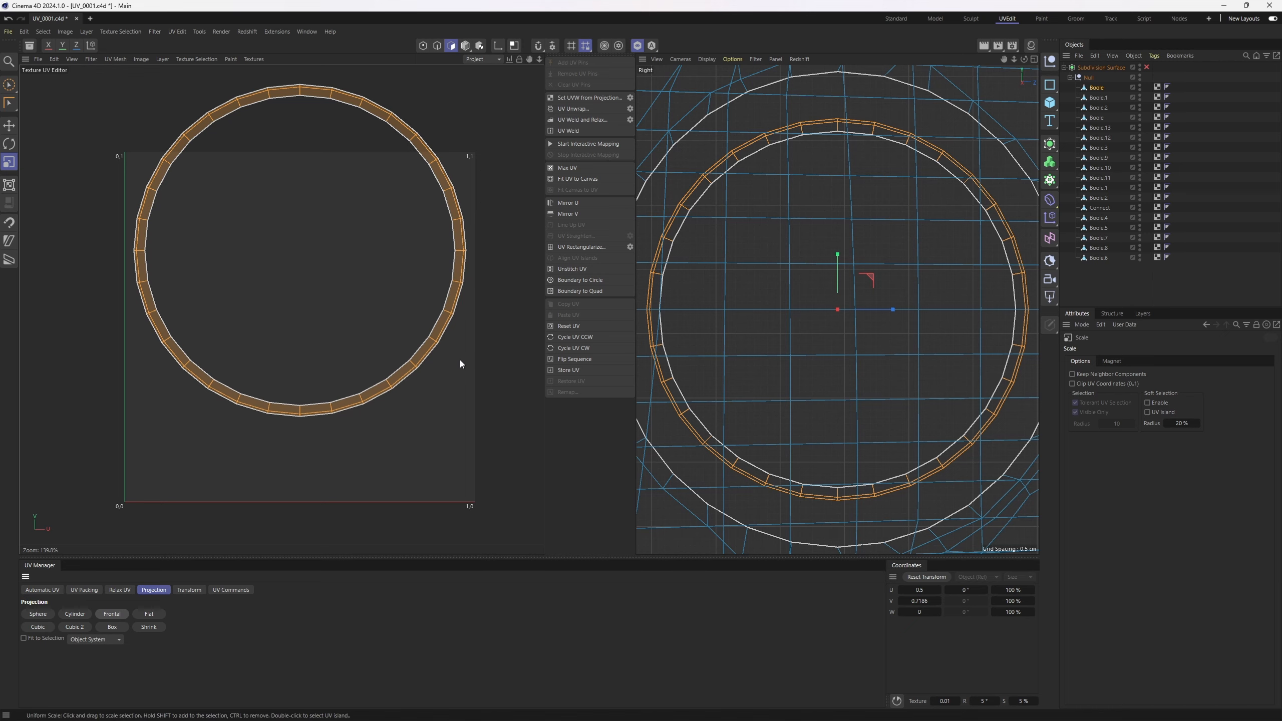
Move the ring-shaped rim island down into the UV canvas and return to the perspective view.
key("e")
left_click_drag(441, 328, 443, 406)
middle_click(757, 375)
middle_click(738, 239)
left_click_drag(837, 291, 861, 344, "alt")
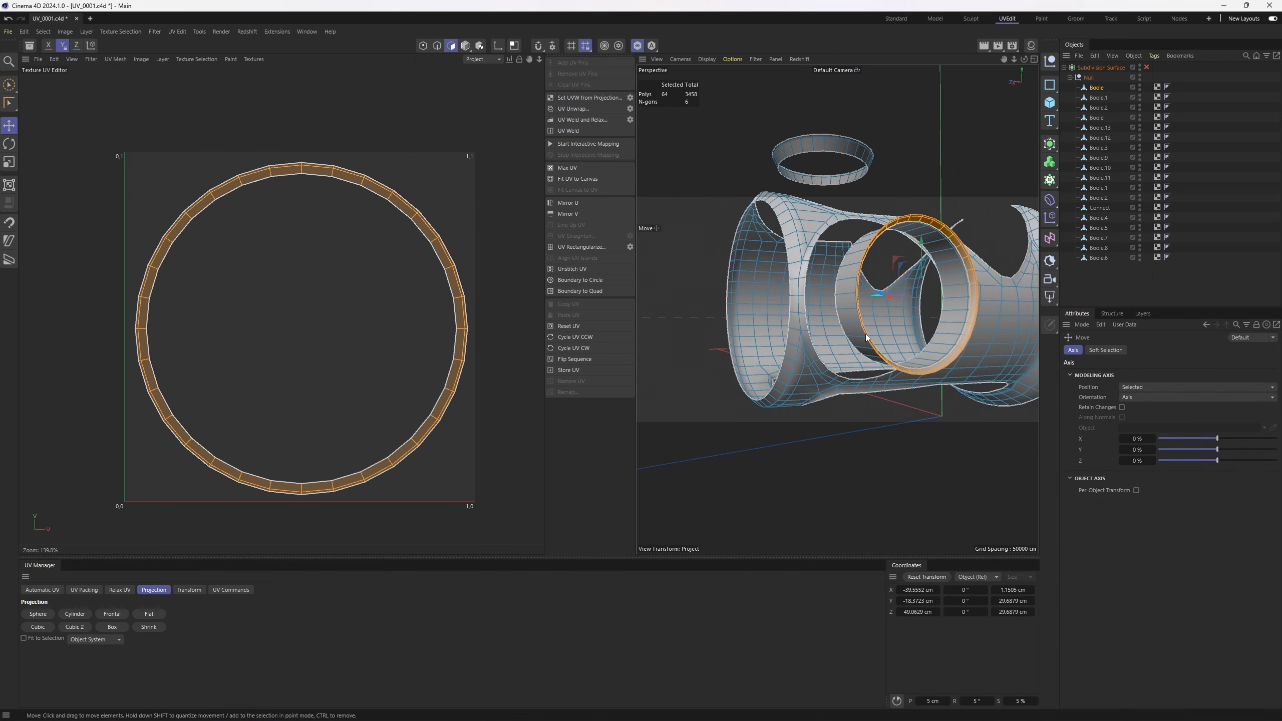
left_click_drag(948, 261, 944, 245, "alt")
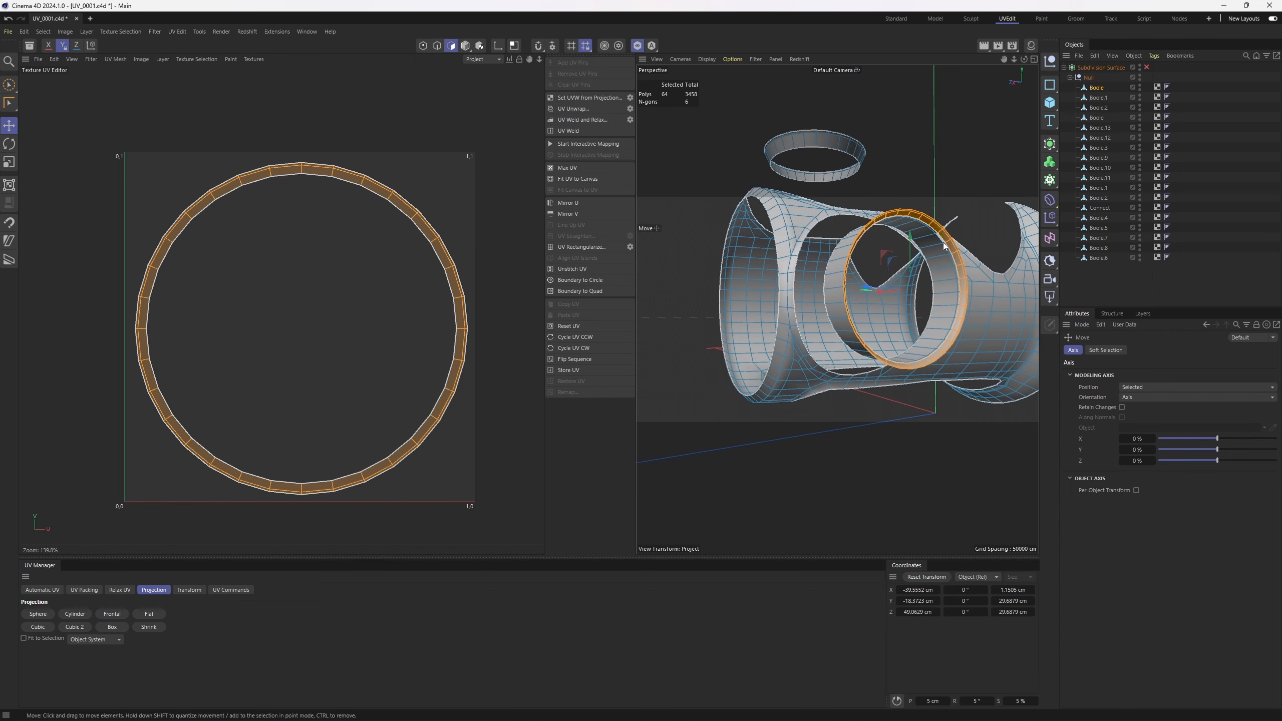
Show the UV Map texture in the UV editor and scale the ring-shaped rim island up beyond the canvas.
left_click(253, 59)
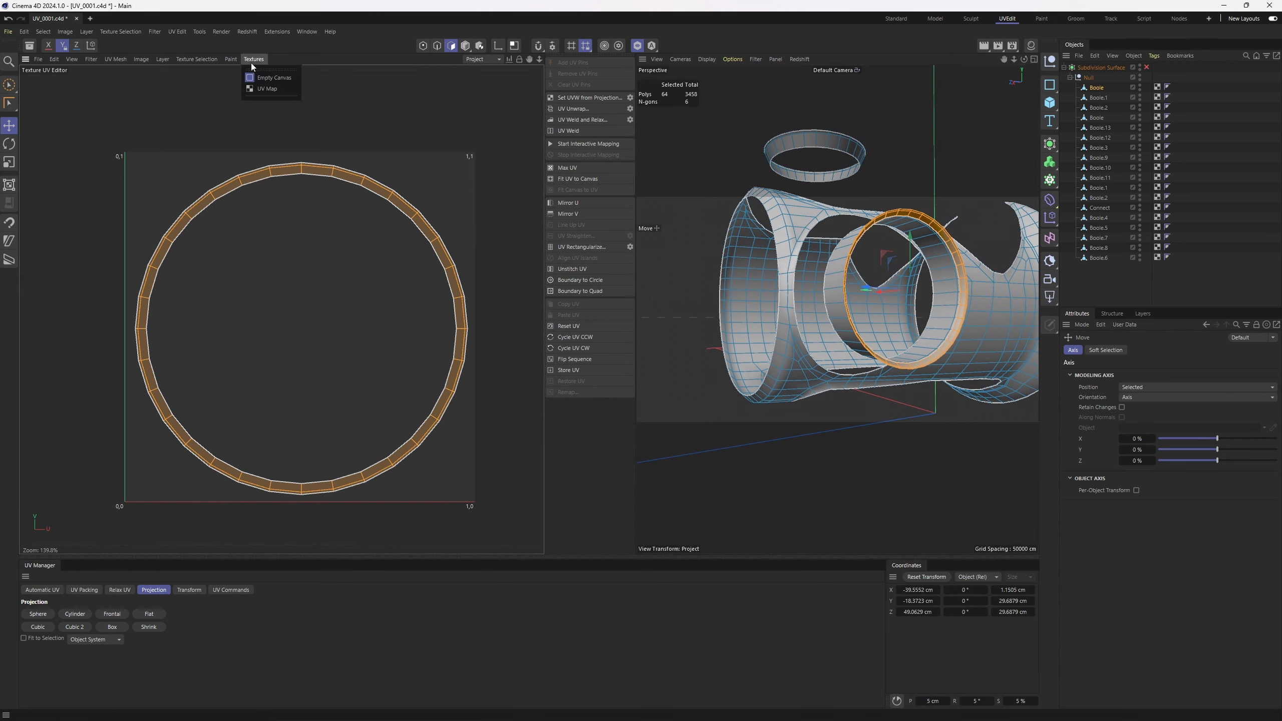
left_click(260, 88)
key("t")
left_click_drag(418, 349, 637, 356)
scroll(909, 275, "up", 8)
scroll(909, 275, "down", 10)
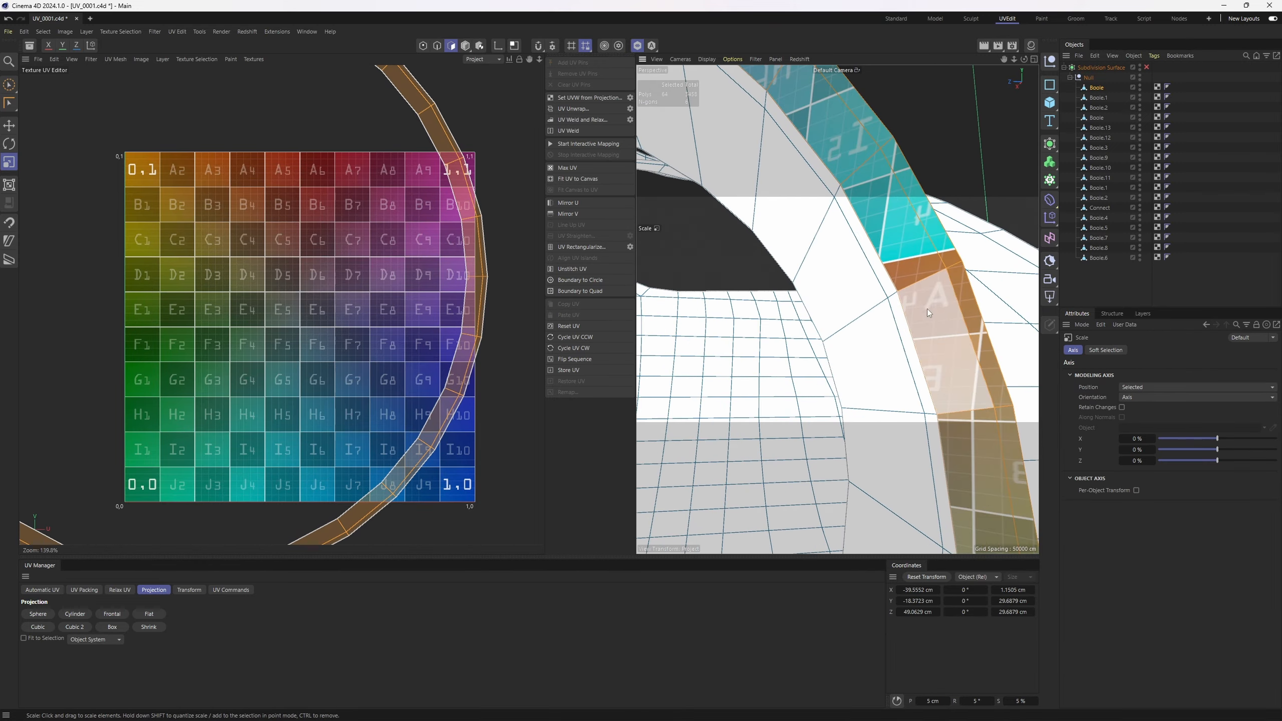
Try flattening the textured rim polygons along the X axis in the perspective view, and undo the scaling.
left_click_drag(868, 293, 904, 362, "alt")
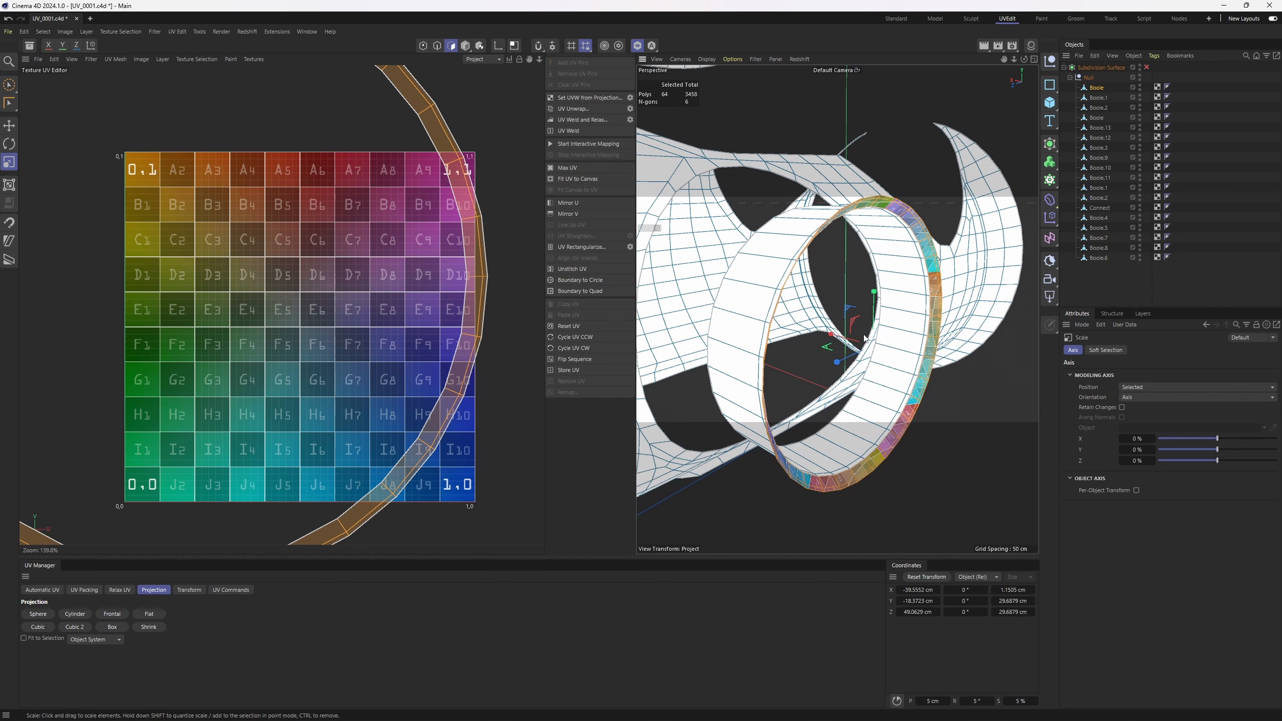
left_click_drag(841, 357, 878, 369)
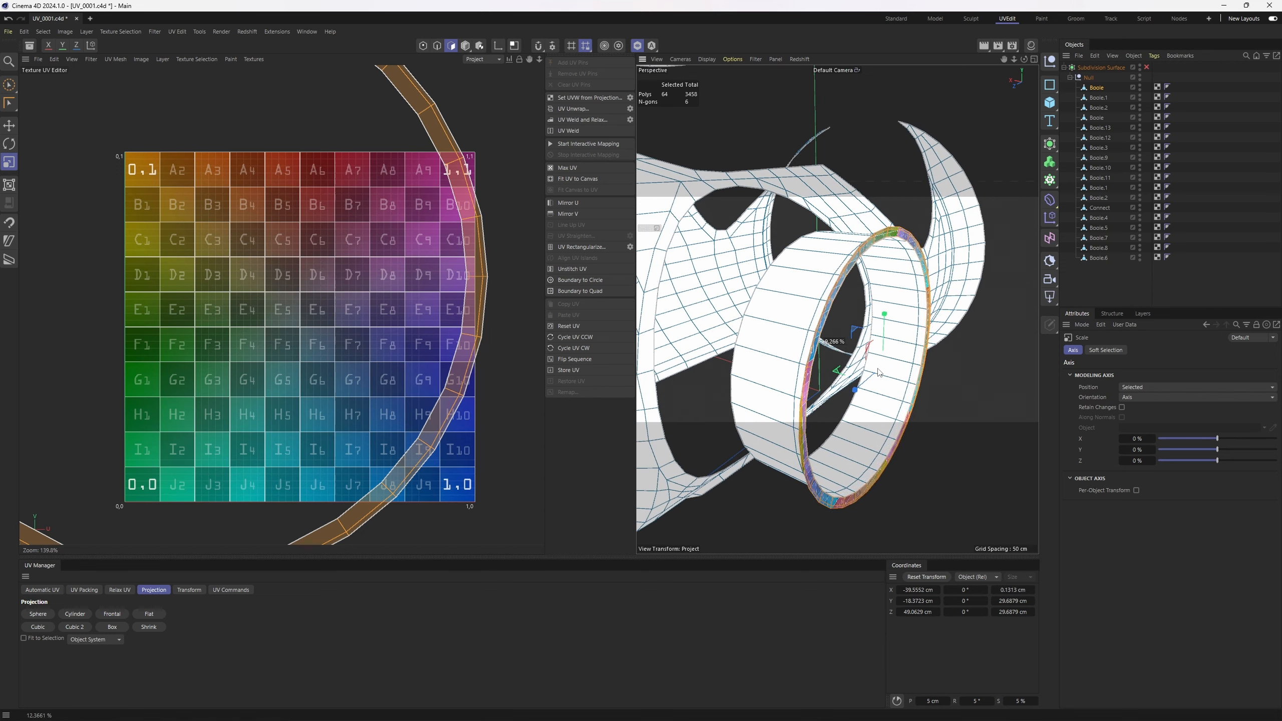
left_click_drag(927, 242, 849, 214, "alt")
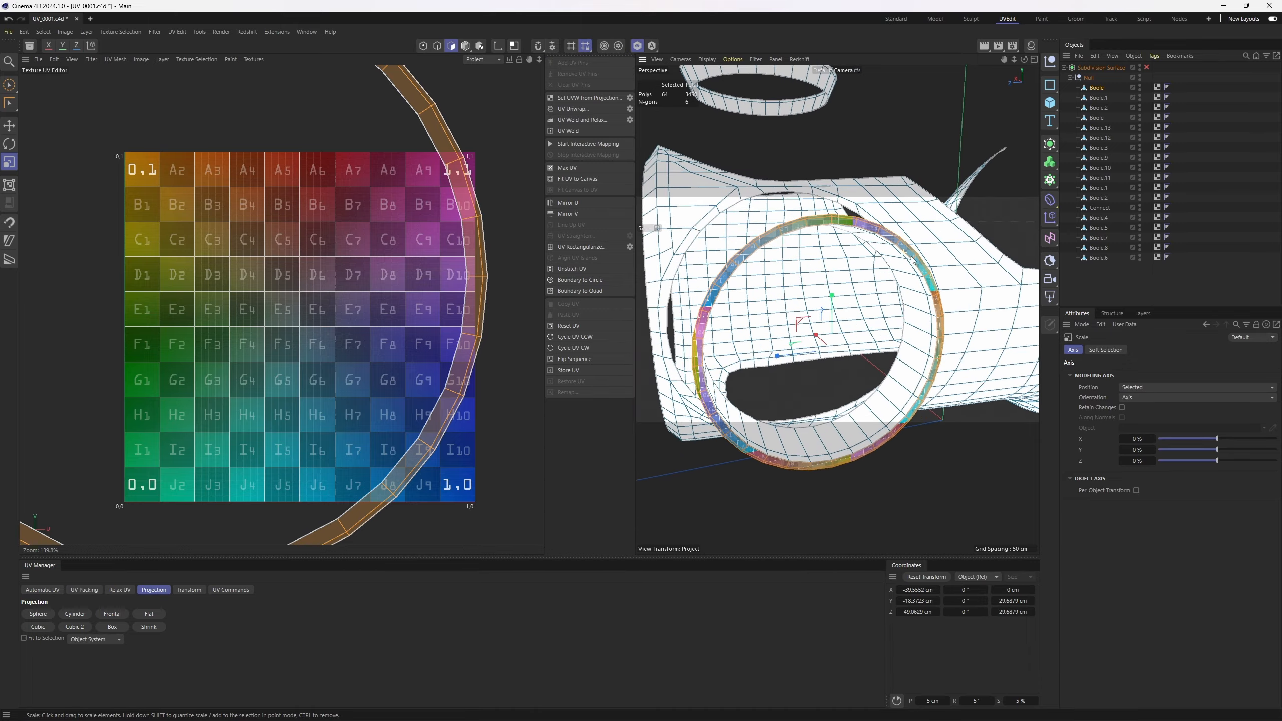
right_click_drag(903, 253, 974, 260, "alt")
left_click_drag(973, 257, 900, 372, "alt")
right_click_drag(913, 379, 842, 368, "alt")
key("ctrl+z")
Select the inner edge loop of the rim island in the UV editor.
right_click_drag(420, 208, 393, 169, "alt")
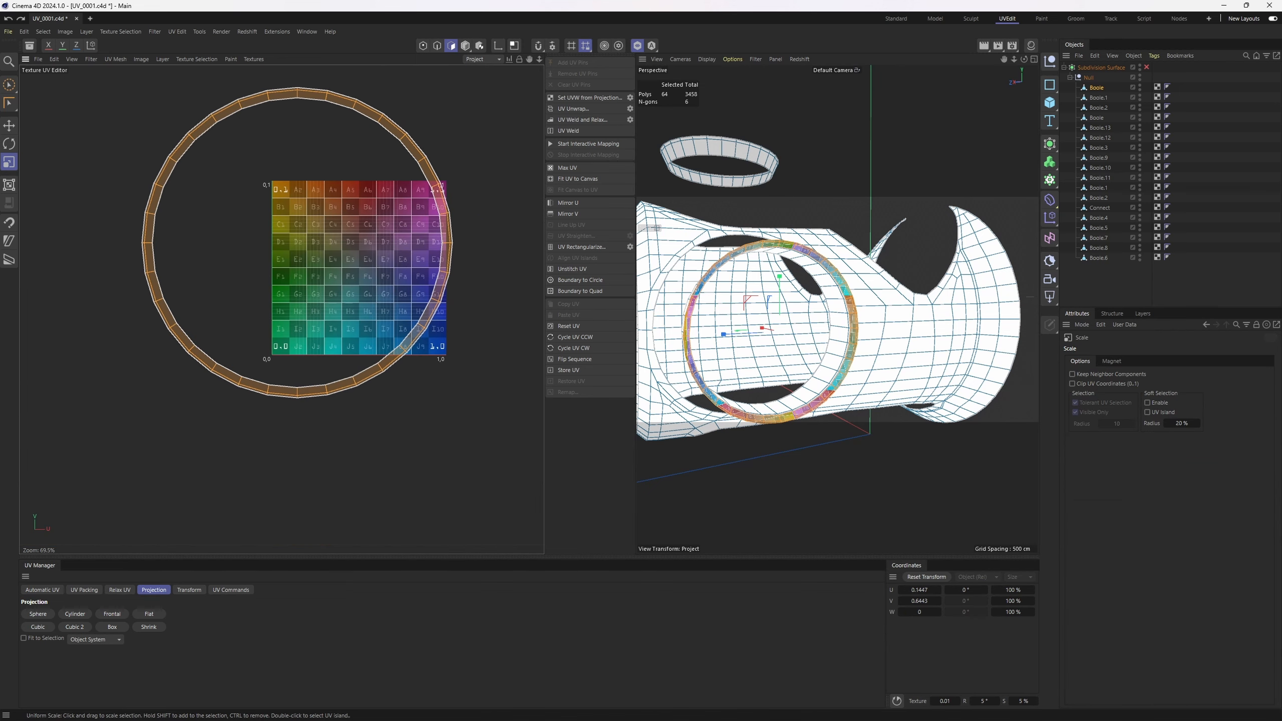
middle_click_drag(393, 170, 415, 207, "alt")
right_click_drag(416, 204, 420, 196, "alt")
key("Return")
key("Return")
key("e")
left_click(412, 157)
double_click(412, 160)
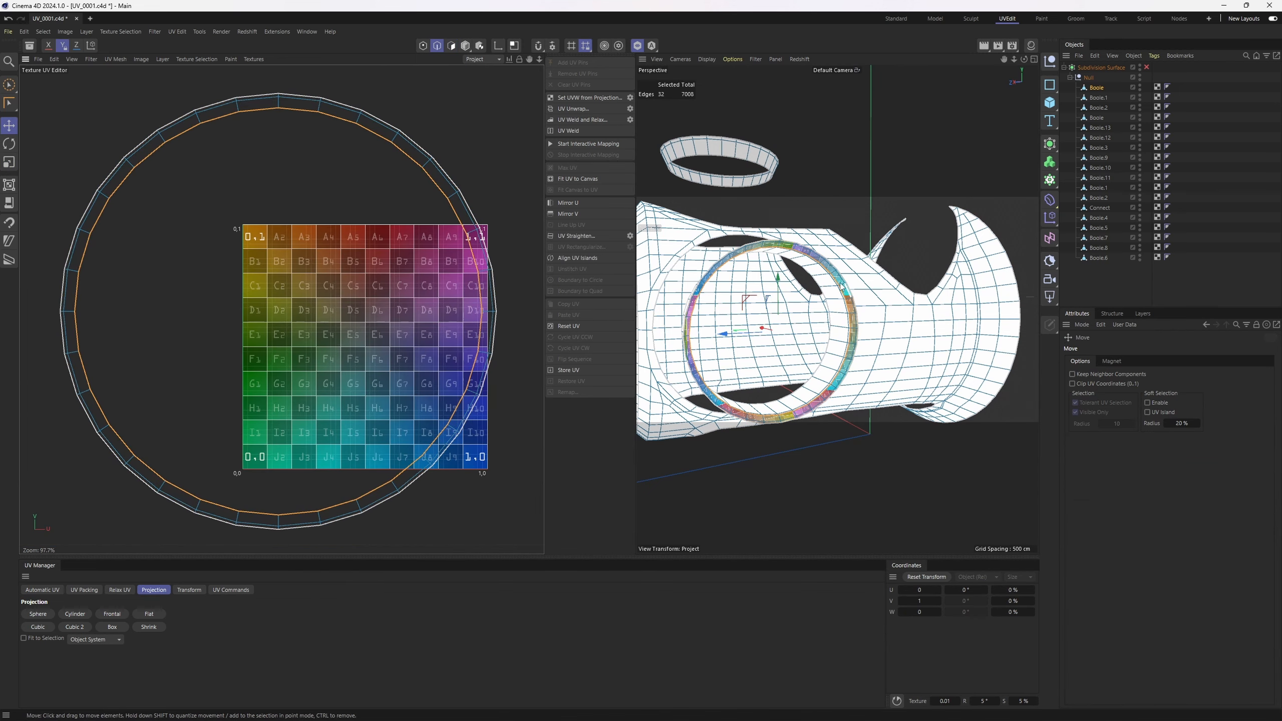
Convert the rim's inner edge loop to a point selection and add UV pins to it.
left_click_drag(840, 286, 818, 270, "alt")
scroll(835, 279, "up", 5)
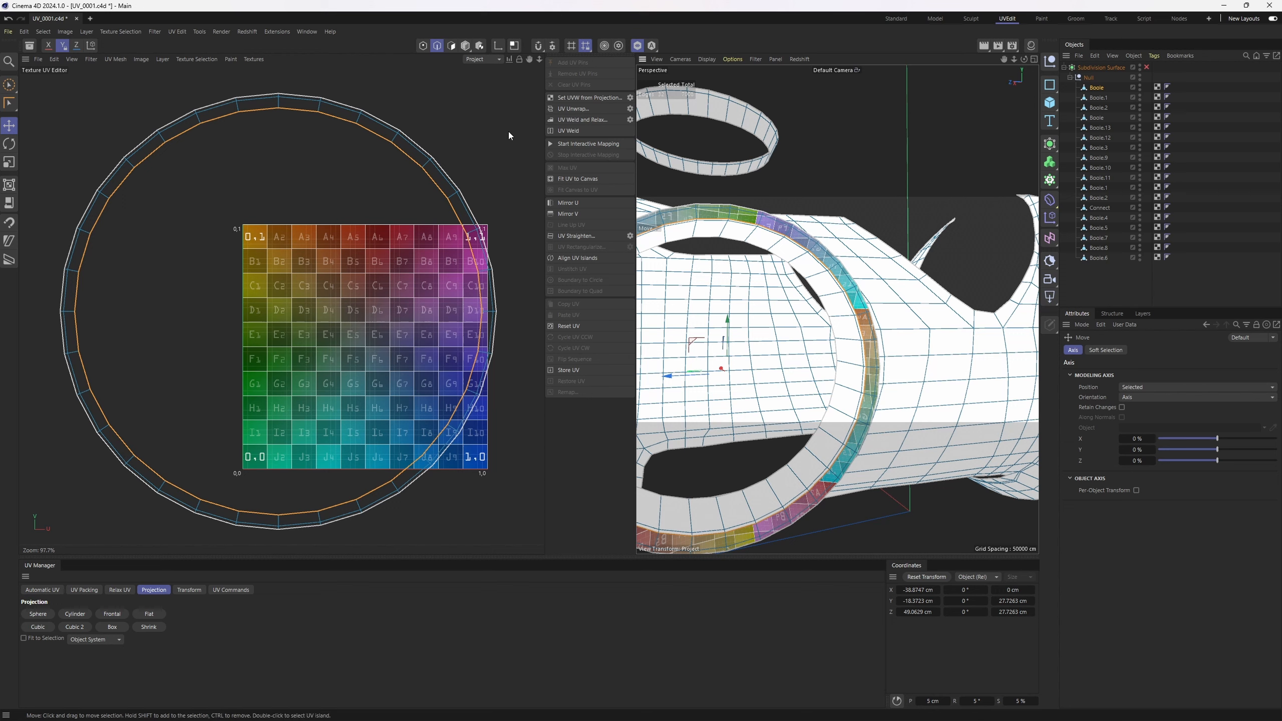
left_click(426, 47, "ctrl")
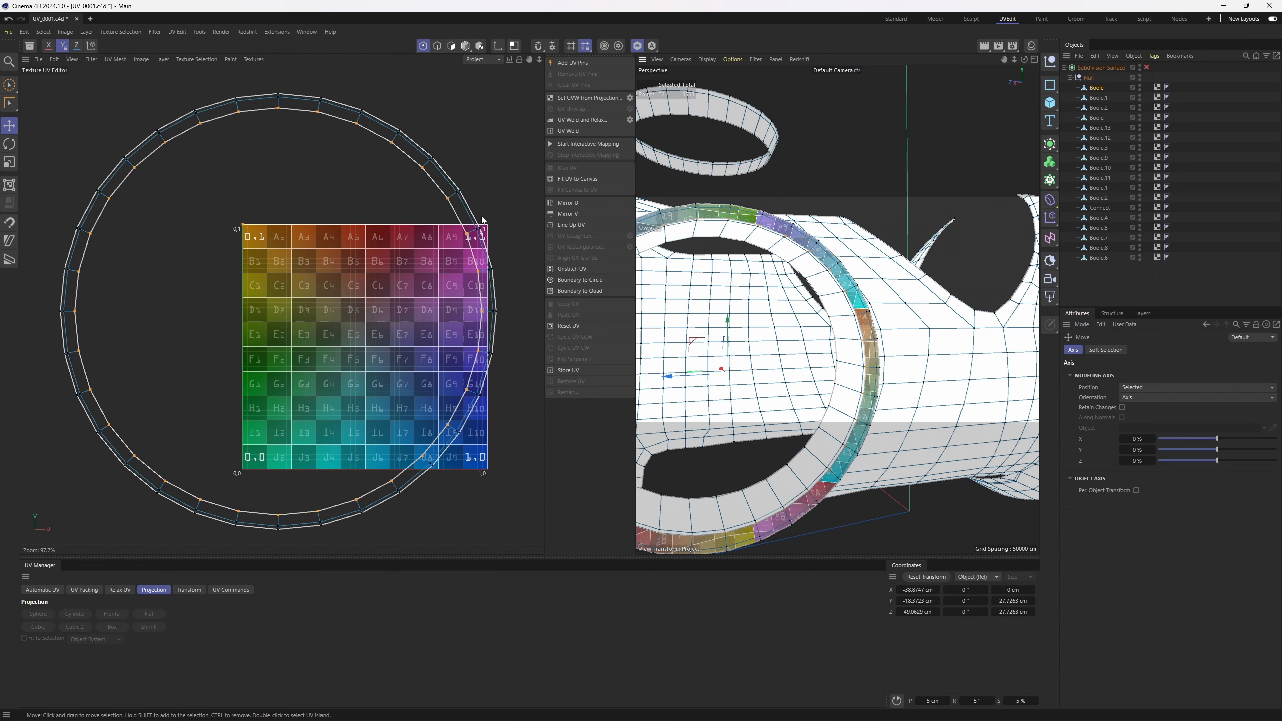
left_click(593, 64)
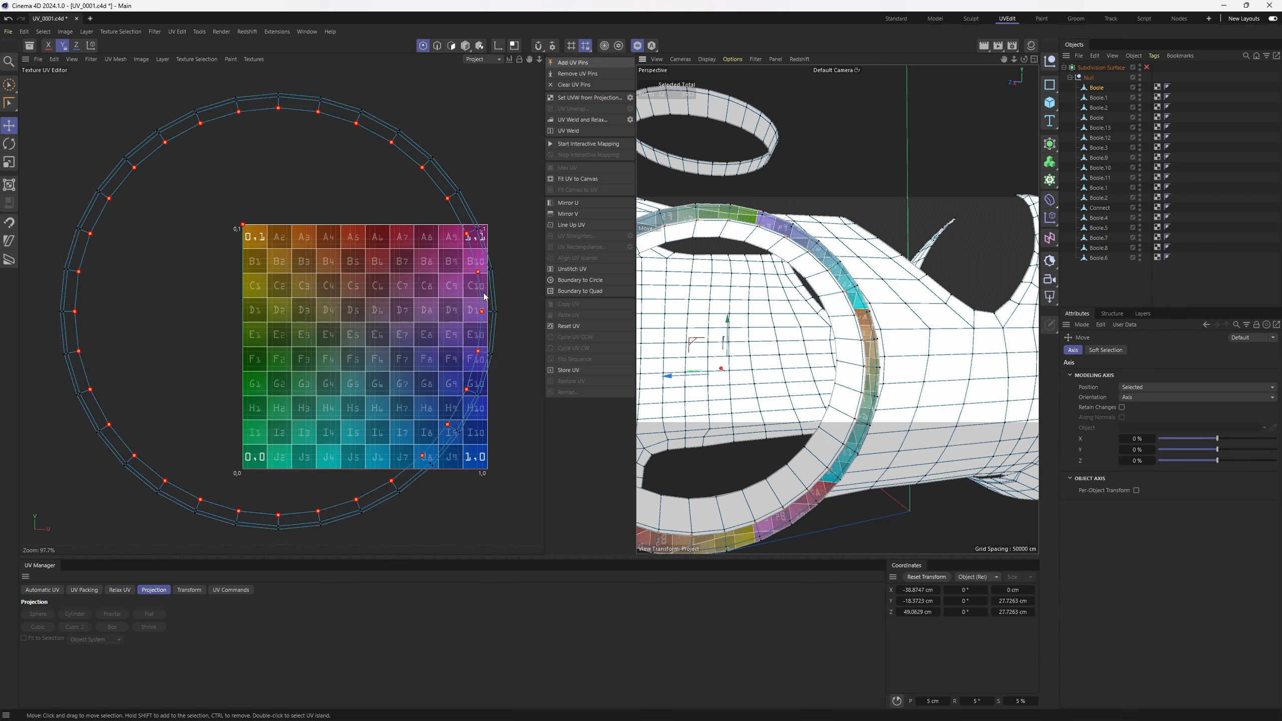
Relax the whole rim island with LSCM, using the UV pins on its inner boundary.
key("Return")
key("Return")
left_click(120, 590)
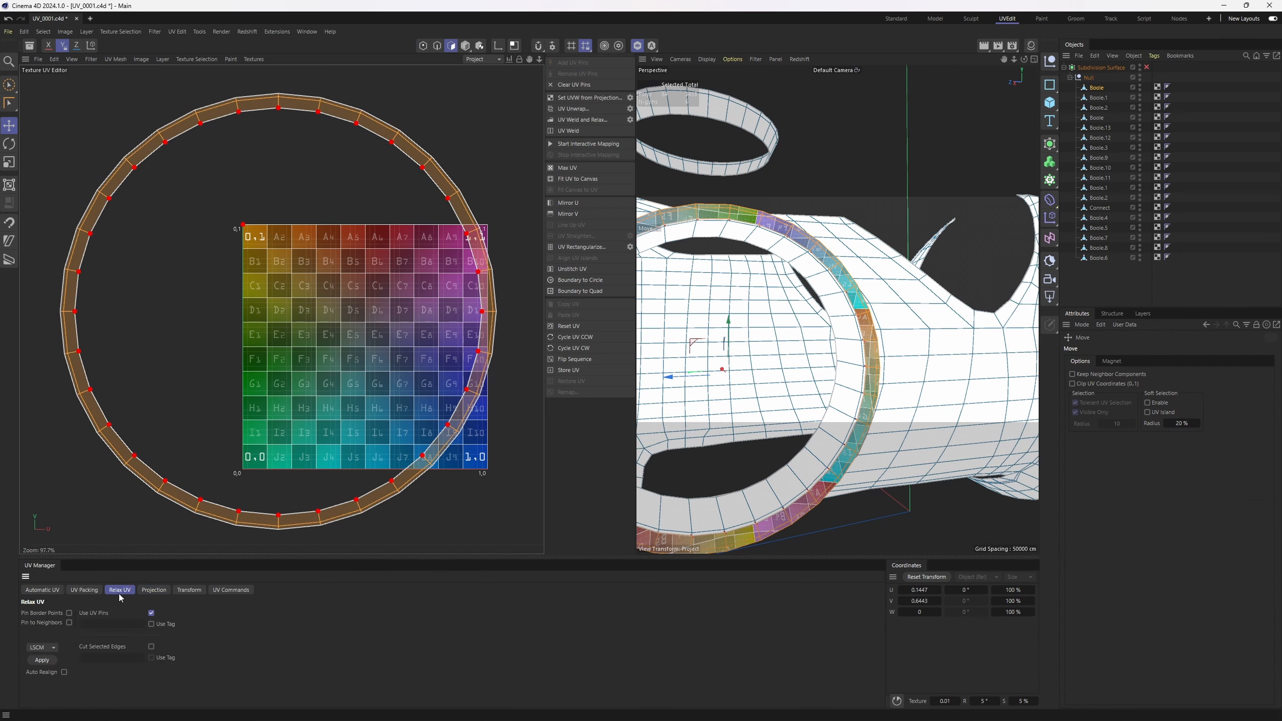
left_click(43, 662)
scroll(457, 234, "up", 5)
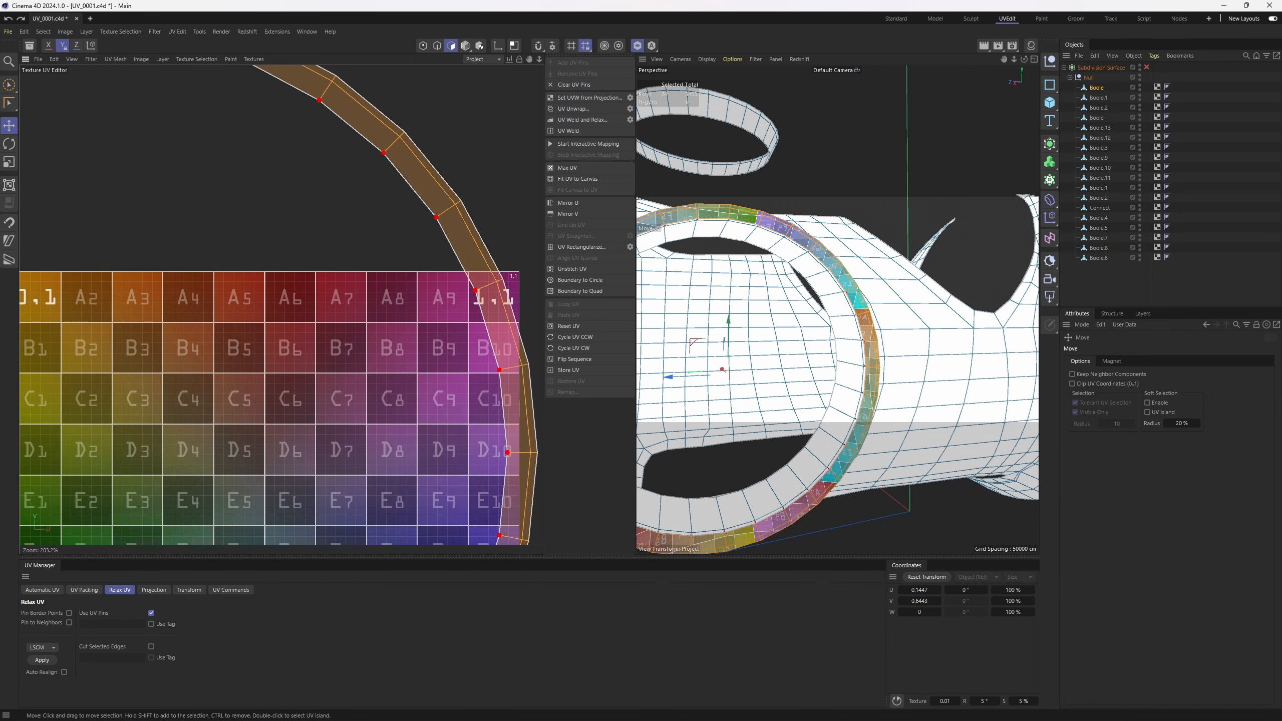
left_click(48, 665)
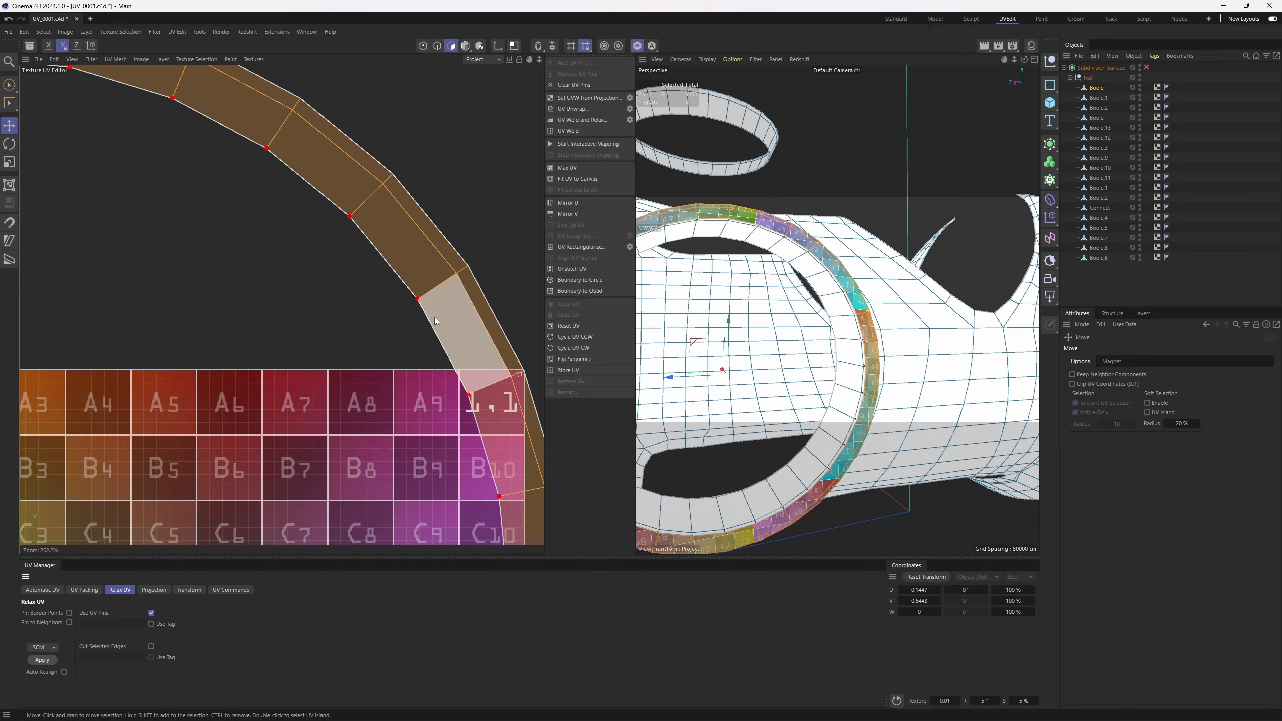
Check the texture on the relaxed rim, clear the UV pins and hide the finished rim polygons.
scroll(841, 298, "up", 10)
scroll(839, 294, "down", 10)
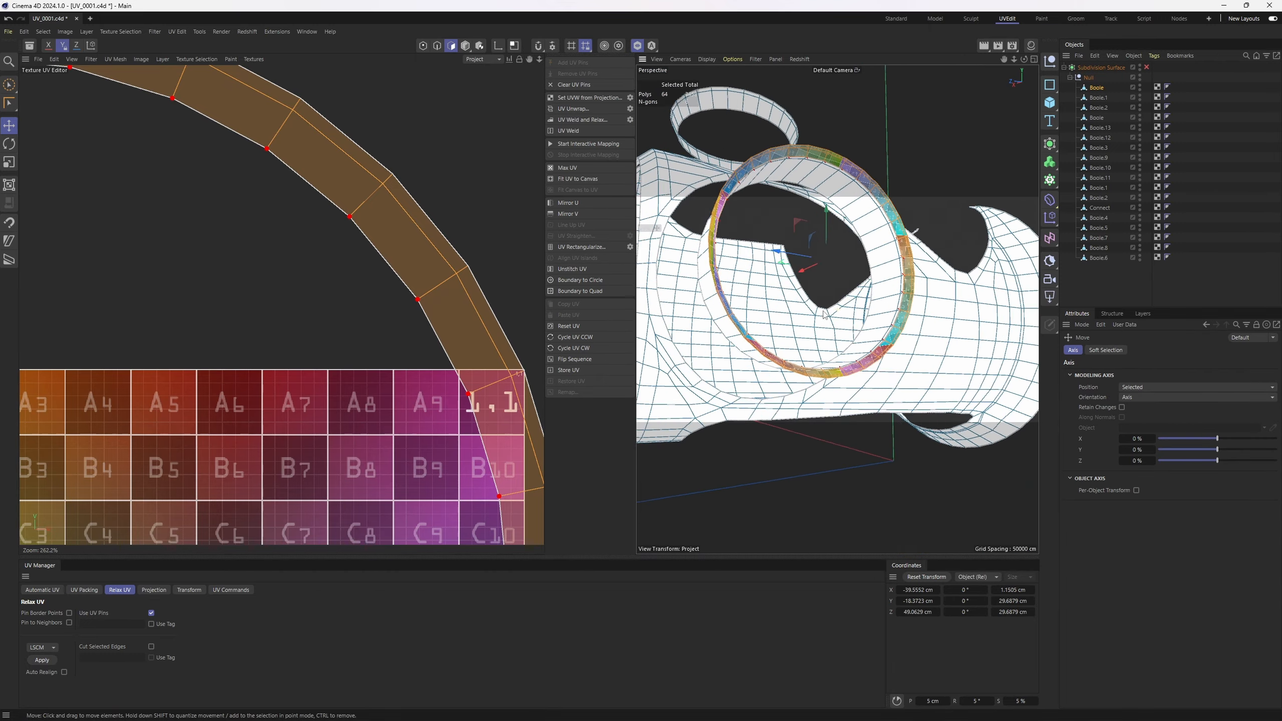
scroll(834, 373, "up", 5)
left_click_drag(833, 377, 838, 373, "alt")
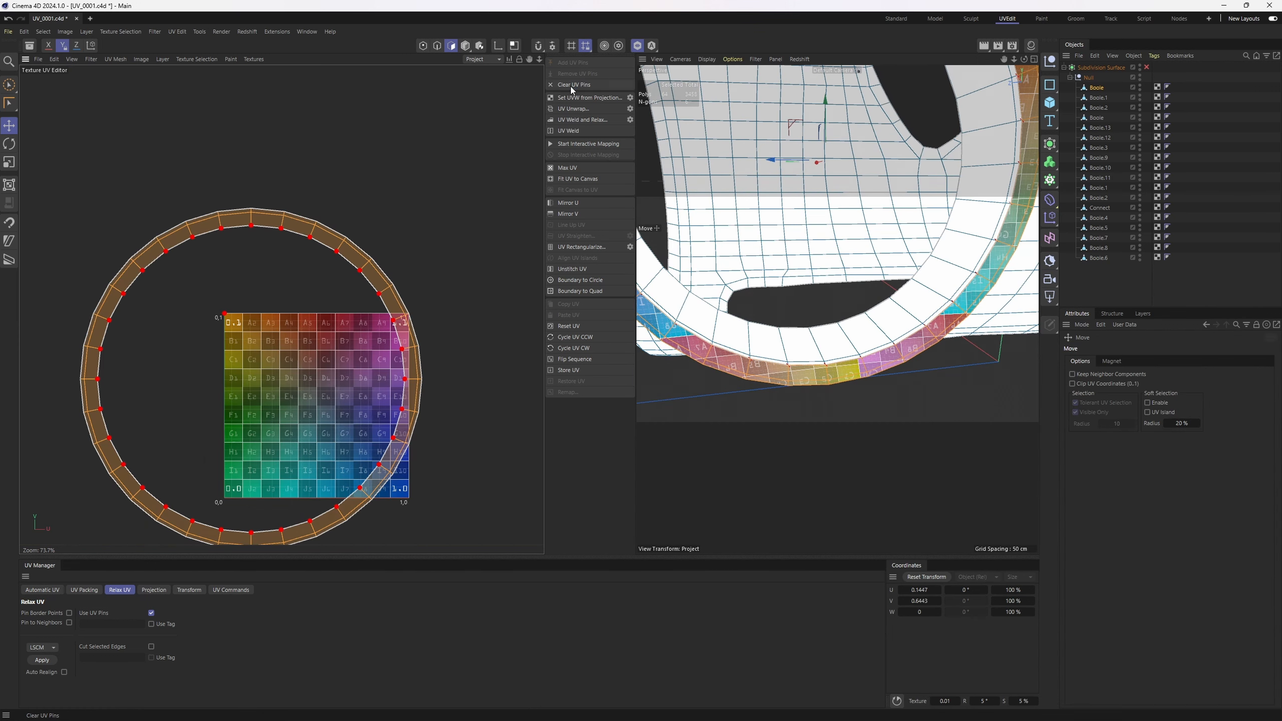
key("v")
mouse_move(863, 357)
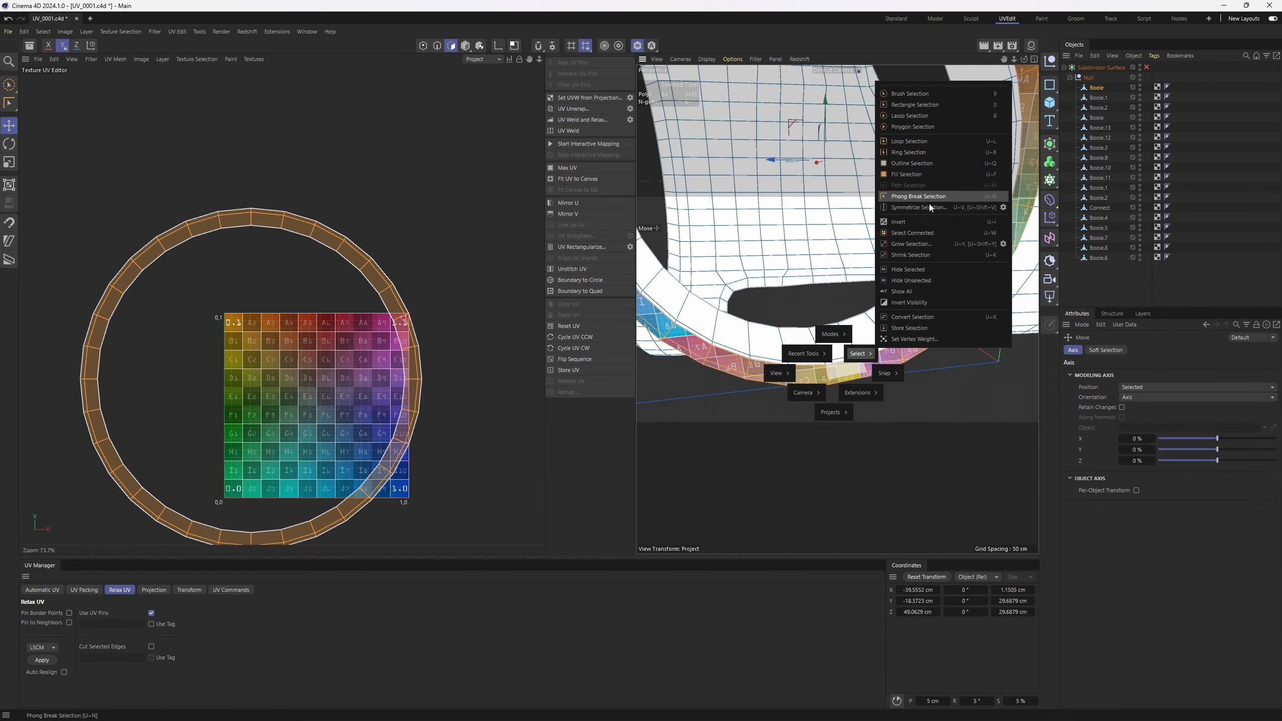
left_click(916, 269)
Switch the UV editor background from the UV Map texture back to Empty Canvas.
scroll(893, 277, "down", 6)
left_click_drag(838, 307, 912, 322, "alt")
scroll(911, 322, "up", 10)
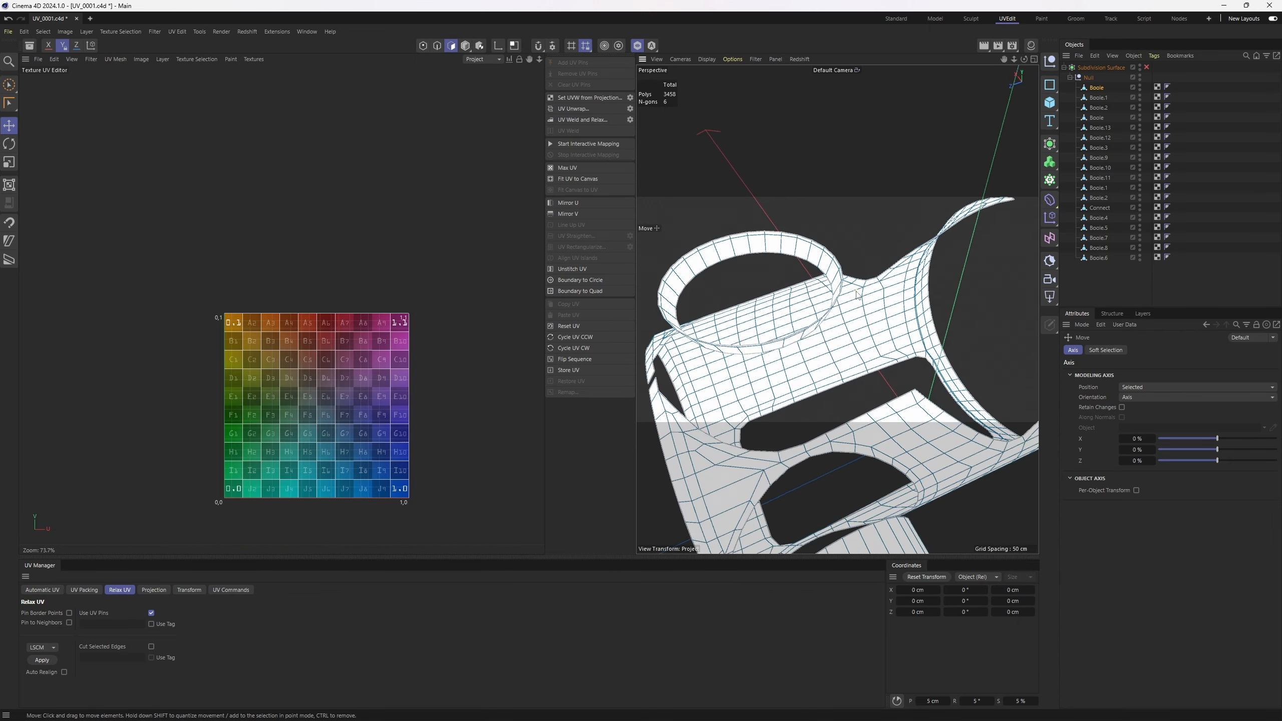
left_click(254, 58)
left_click(269, 76)
Select all polygons of the separate ring above the body with Fill Selection.
scroll(813, 302, "up", 4)
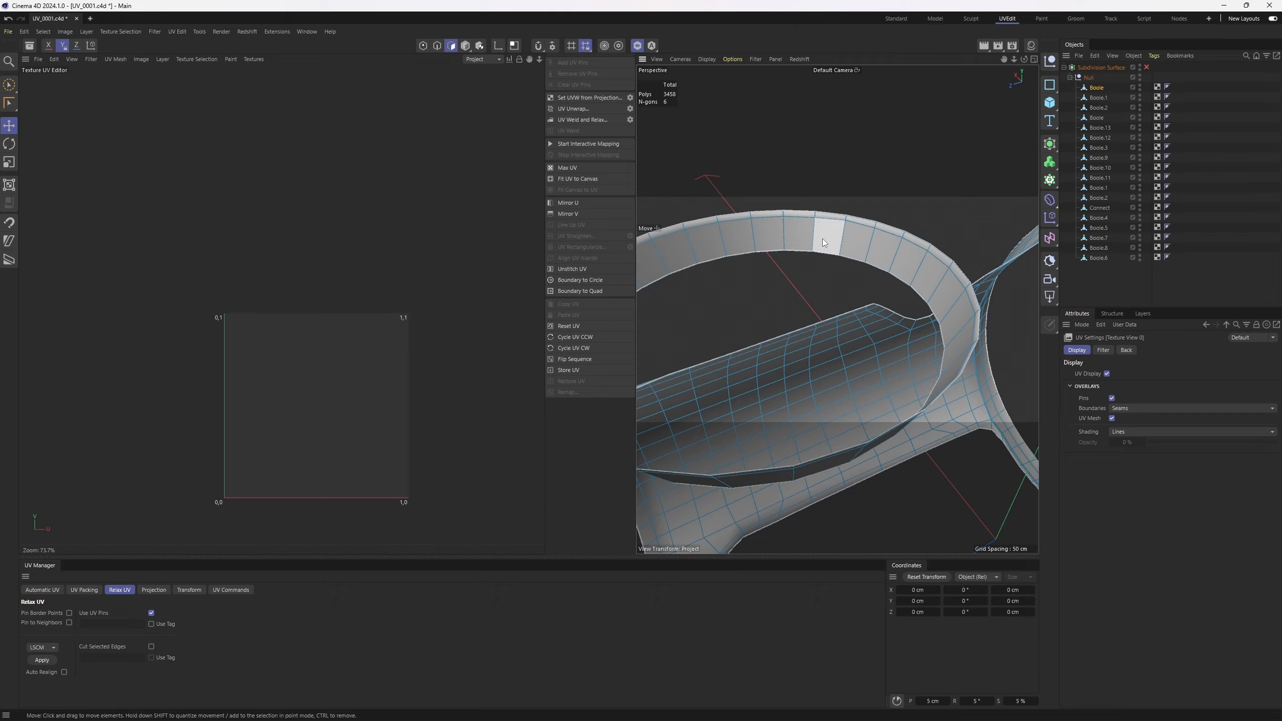
key("u")
key("f")
left_click(822, 239)
scroll(858, 302, "down", 6)
left_click_drag(858, 302, 803, 270, "alt")
scroll(803, 269, "up", 4)
middle_click_drag(803, 270, 824, 281, "alt")
scroll(815, 267, "up", 2)
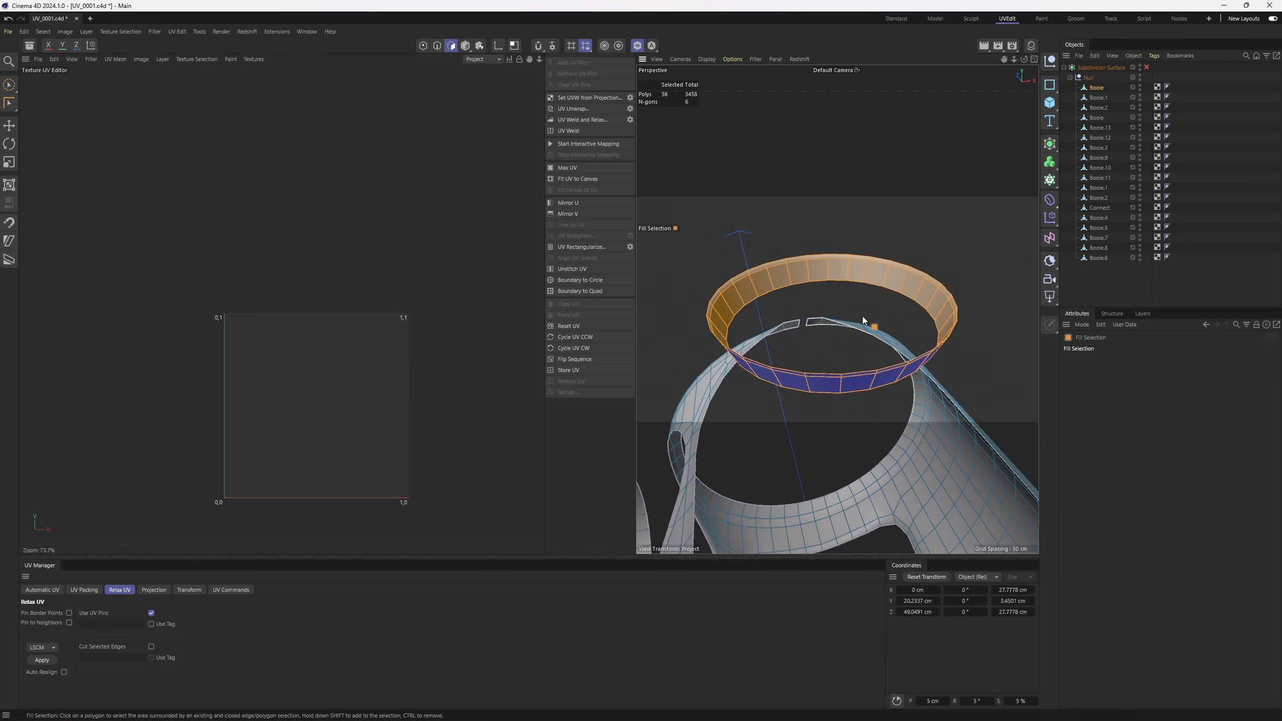
Select the separate ring's lower edge loop, undoing the addition of its upper loop.
mouse_move(862, 317)
left_mouse_down("alt")
mouse_move(857, 342)
mouse_move(845, 303)
left_mouse_up("alt")
scroll(825, 289, "up", 3)
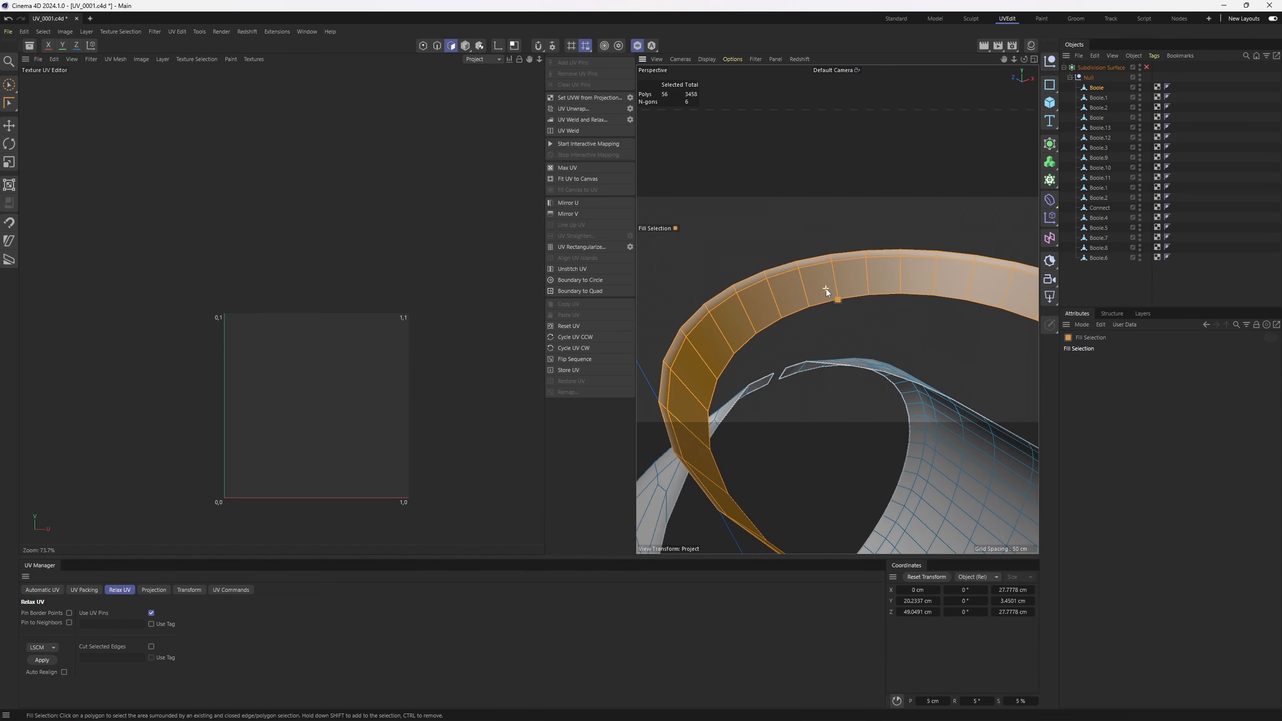
key("Return")
key("Return")
key("e")
double_click(816, 305)
double_click(784, 263, "shift")
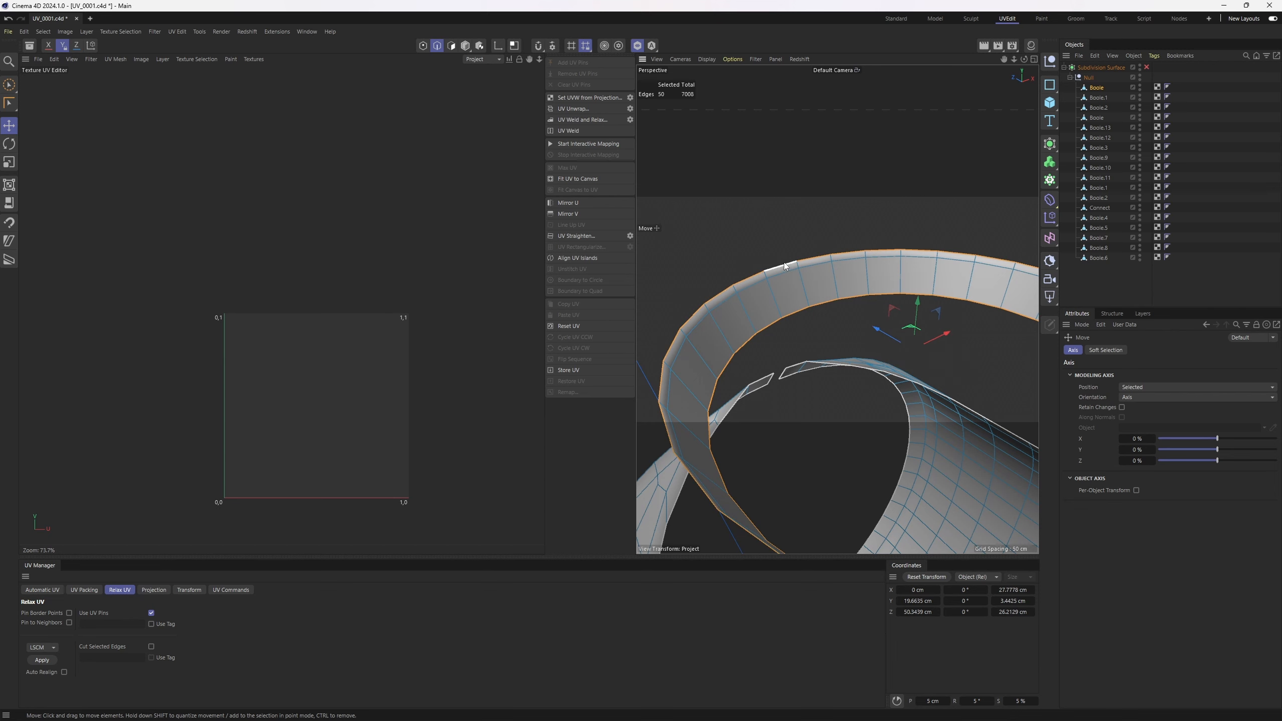
key("ctrl+z")
Try flattening the separate ring's polygons along the Y axis, and undo the scaling.
scroll(799, 334, "down", 5)
left_click_drag(786, 303, 805, 356, "alt")
key("Return")
key("t")
scroll(800, 298, "up", 3)
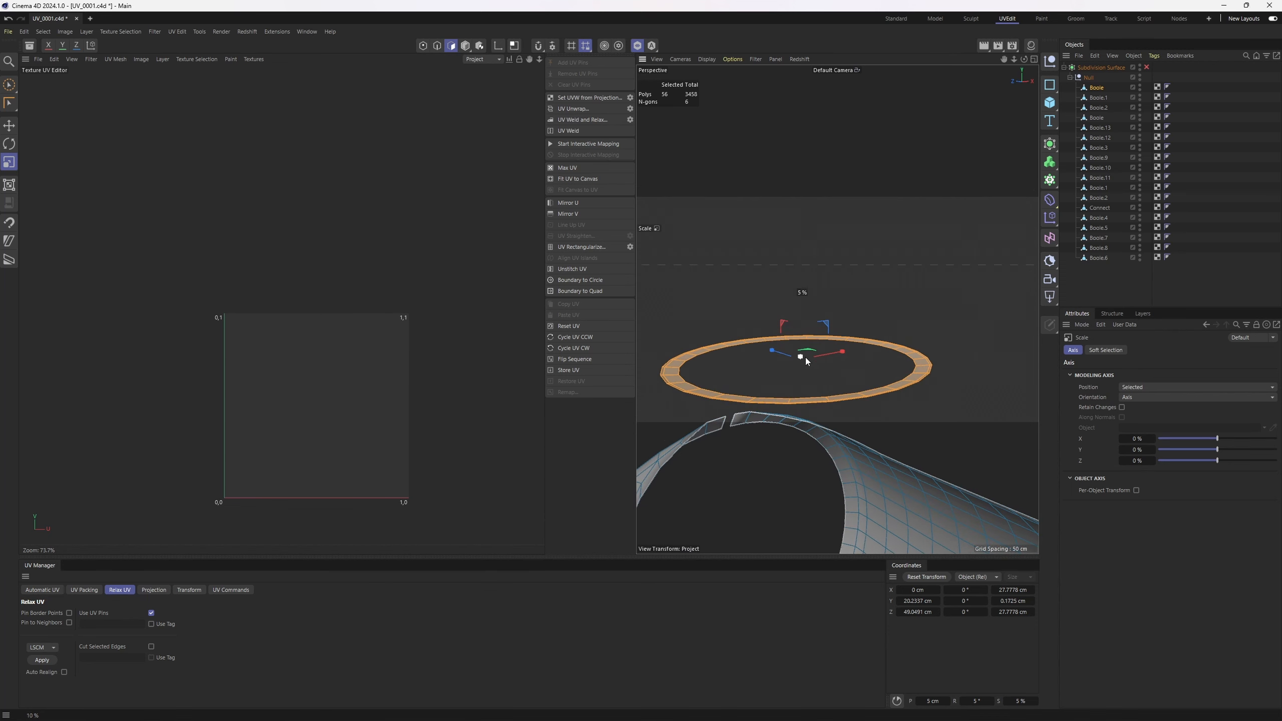
key("ctrl+z")
Apply a Frontal UV projection to the separate ring's polygons from the Top view, framed on the selection.
middle_click(804, 358)
middle_click(933, 198)
key("s")
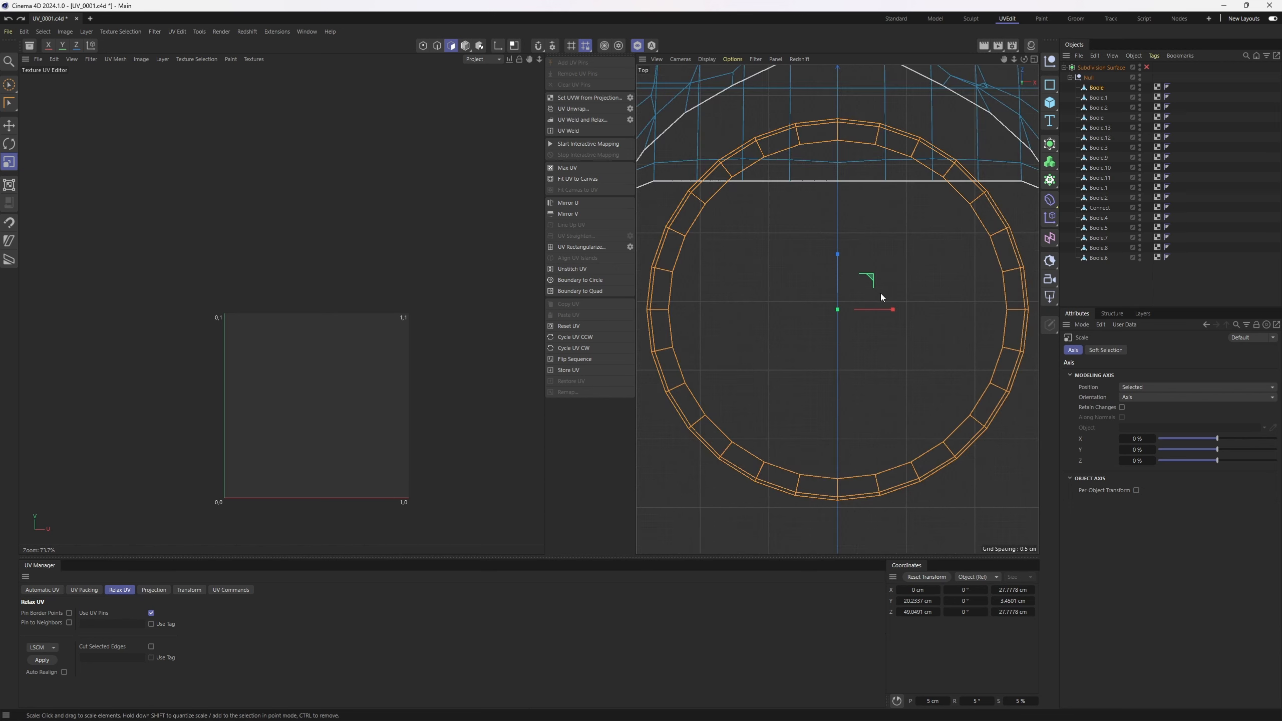
left_click(153, 590)
left_click(112, 614)
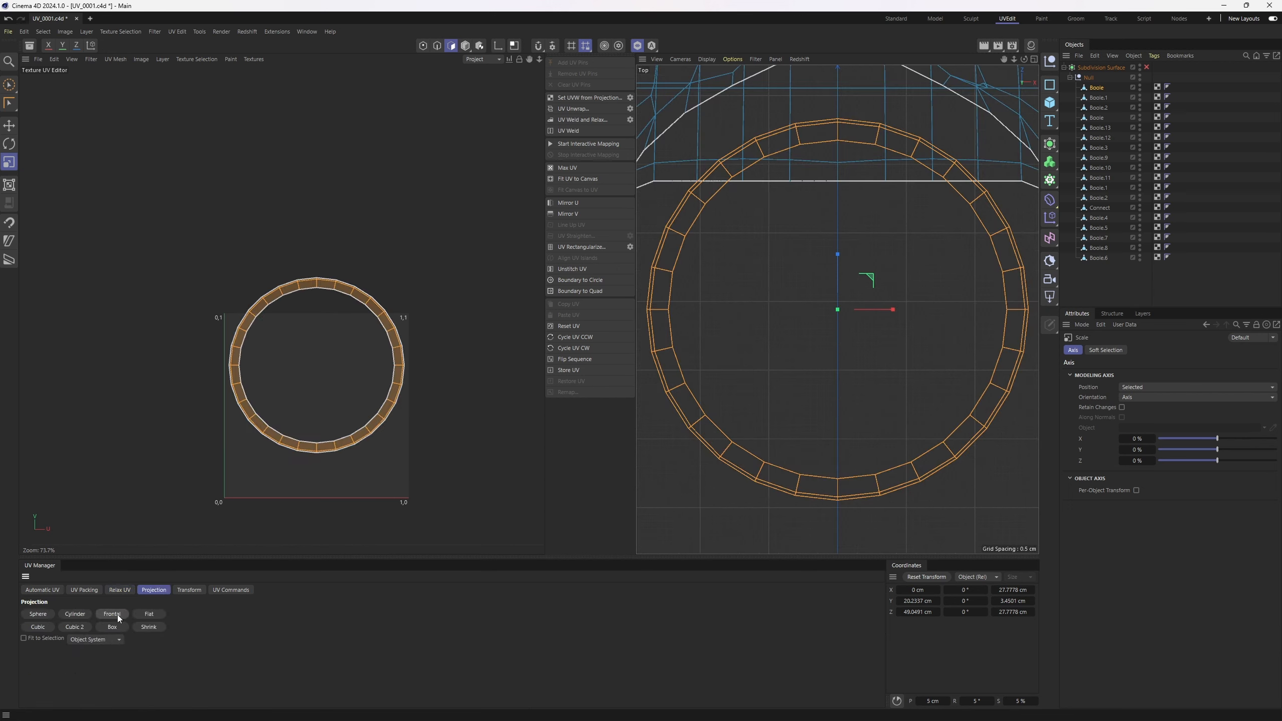
Convert the separate ring's selected inner edge loop to points and add UV pins to them.
key("Return")
scroll(367, 306, "up", 3)
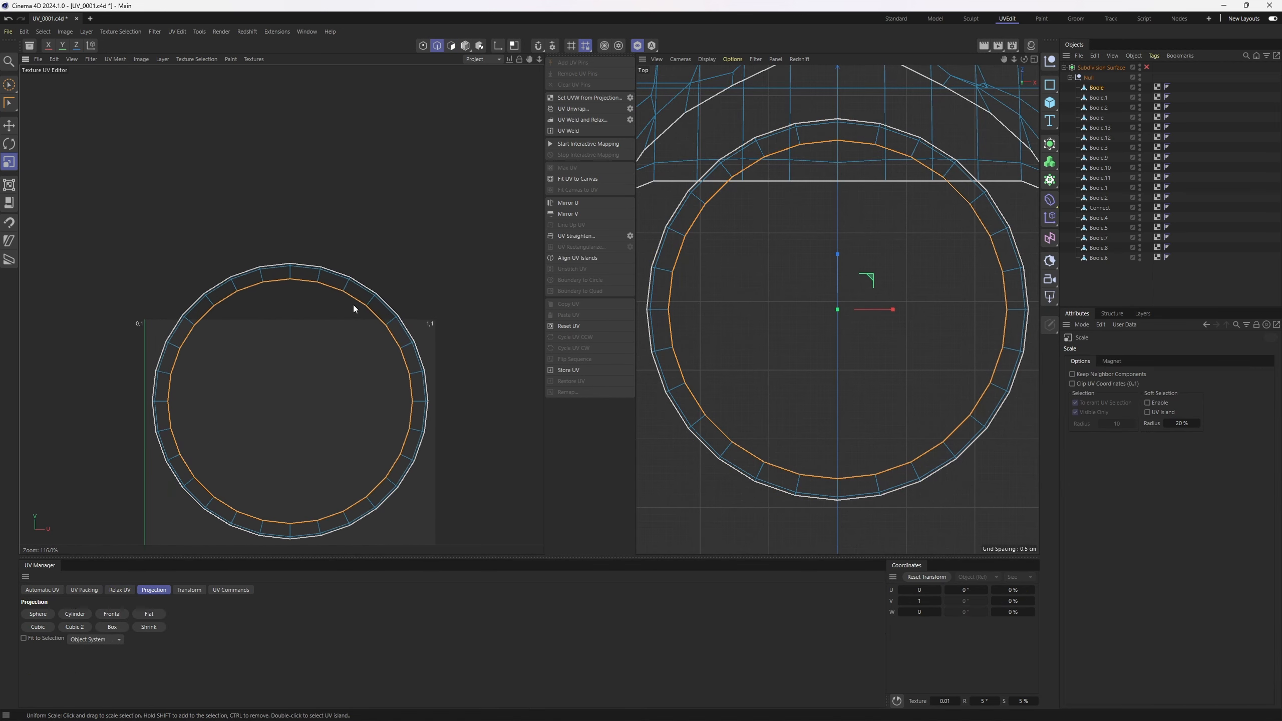
left_click(423, 46, "ctrl")
left_click(585, 64)
Relax all polygons of the separate ring's island with LSCM using its UV pins, undoing and reapplying to compare.
left_click(451, 47)
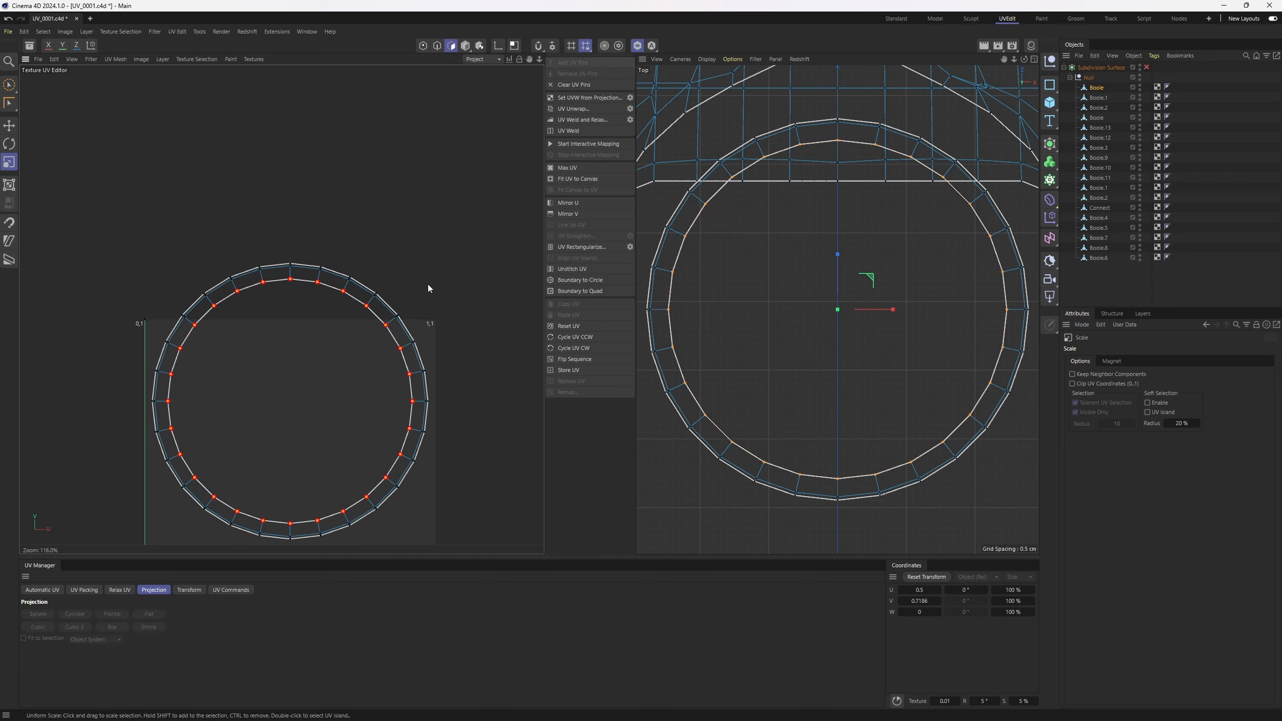
key("ctrl+a")
left_click(120, 591)
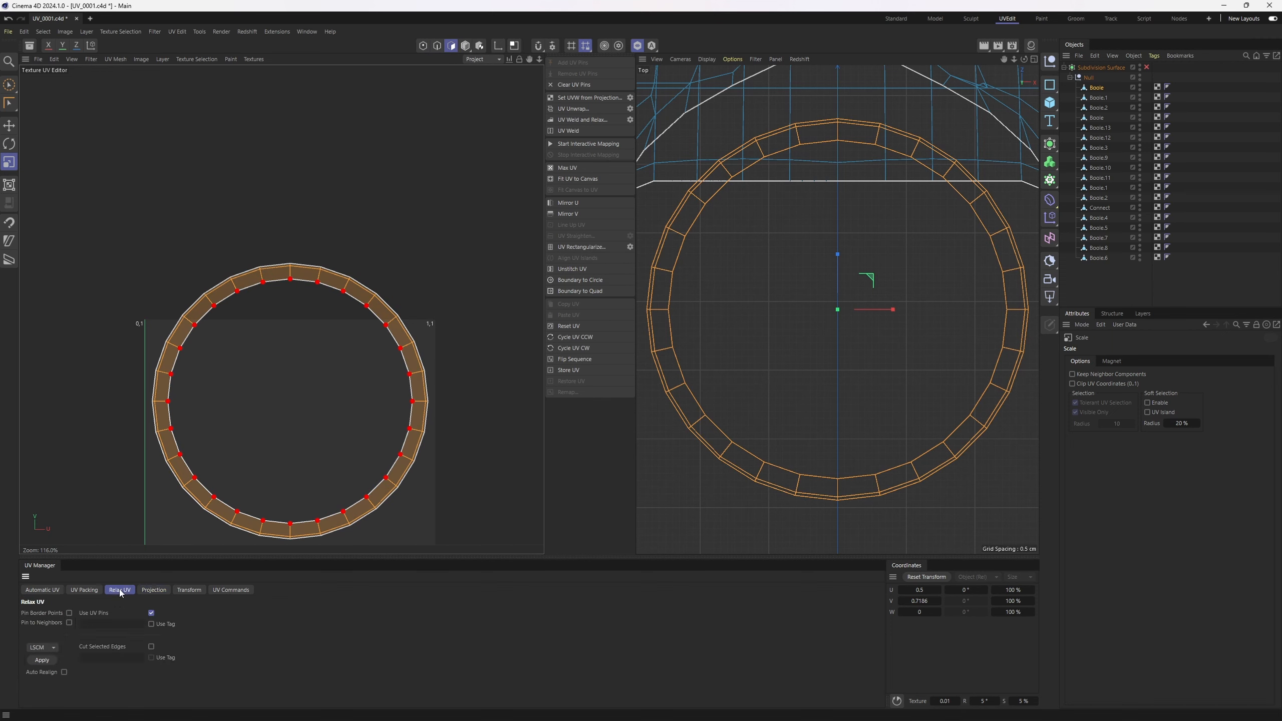
left_click(53, 661)
key("ctrl+z")
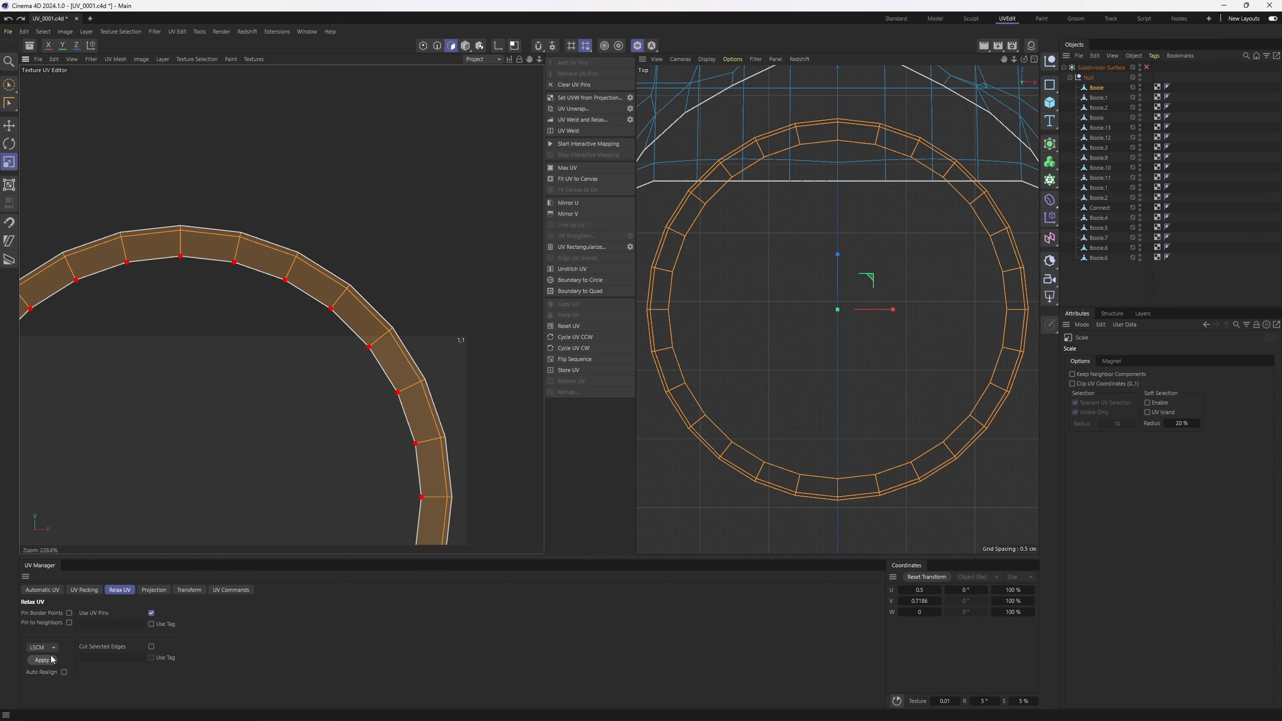
left_click(43, 660)
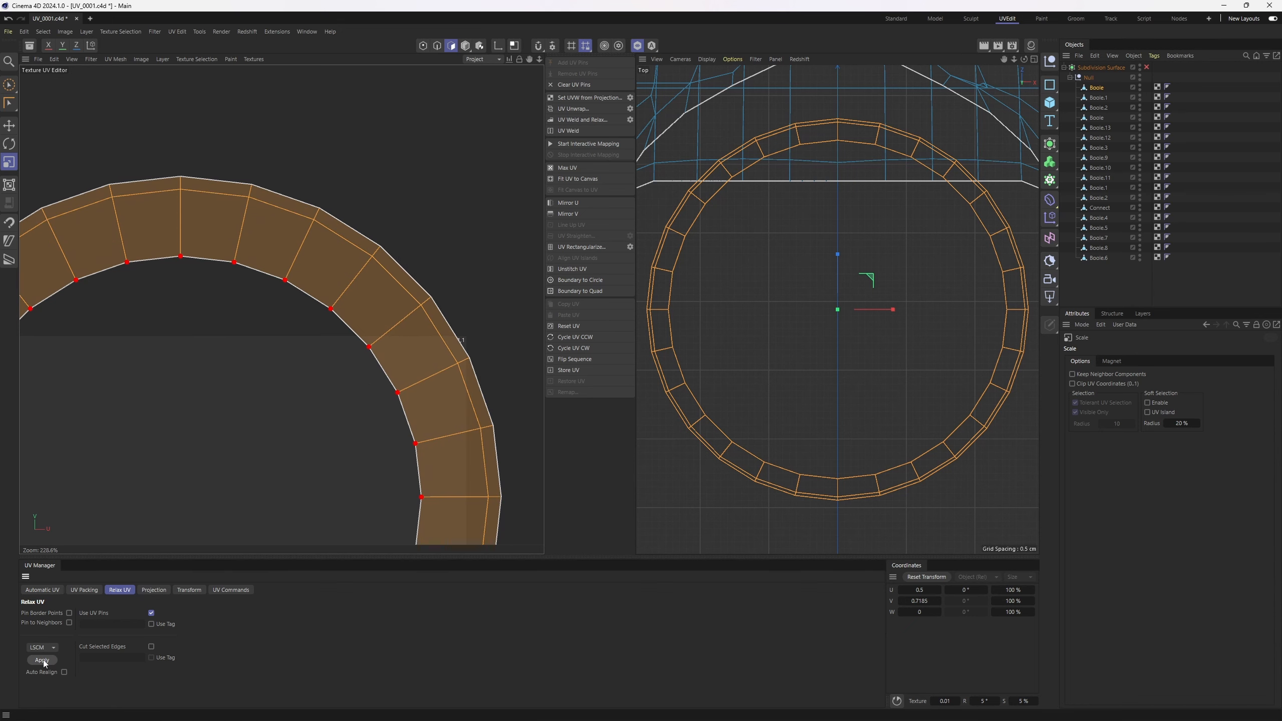
left_click(45, 661)
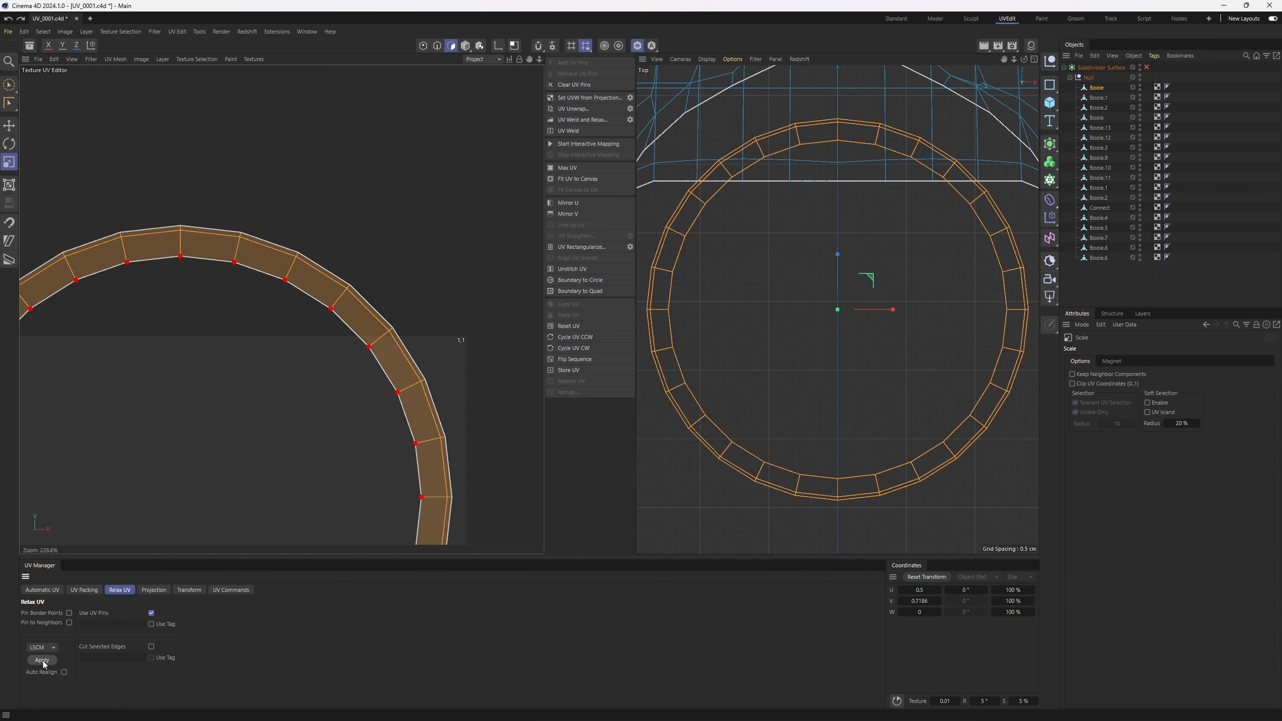
left_click(44, 662)
Return to the perspective view and hide the finished separate ring's polygons.
middle_click(802, 257)
middle_click(795, 254)
left_click_drag(795, 255, 781, 323, "alt")
scroll(779, 324, "down", 3)
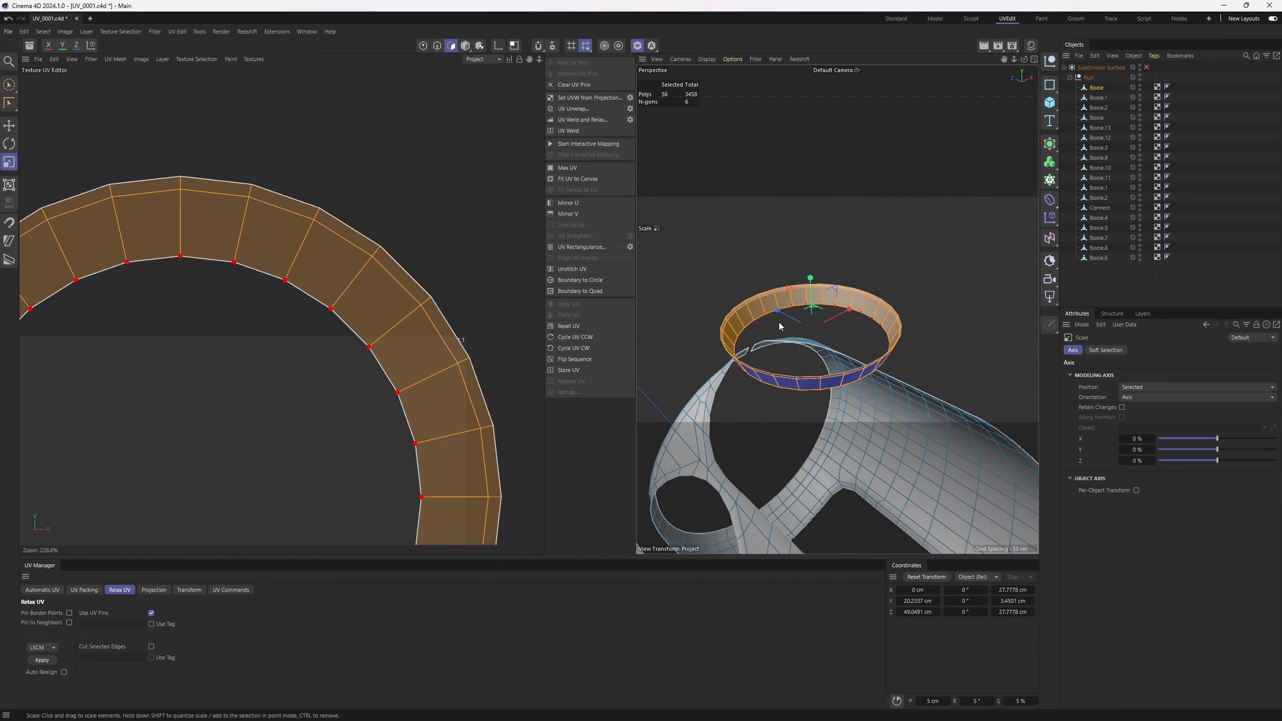
scroll(779, 324, "down", 3)
middle_click_drag(780, 324, 803, 241, "alt")
scroll(797, 241, "down", 5)
key("v")
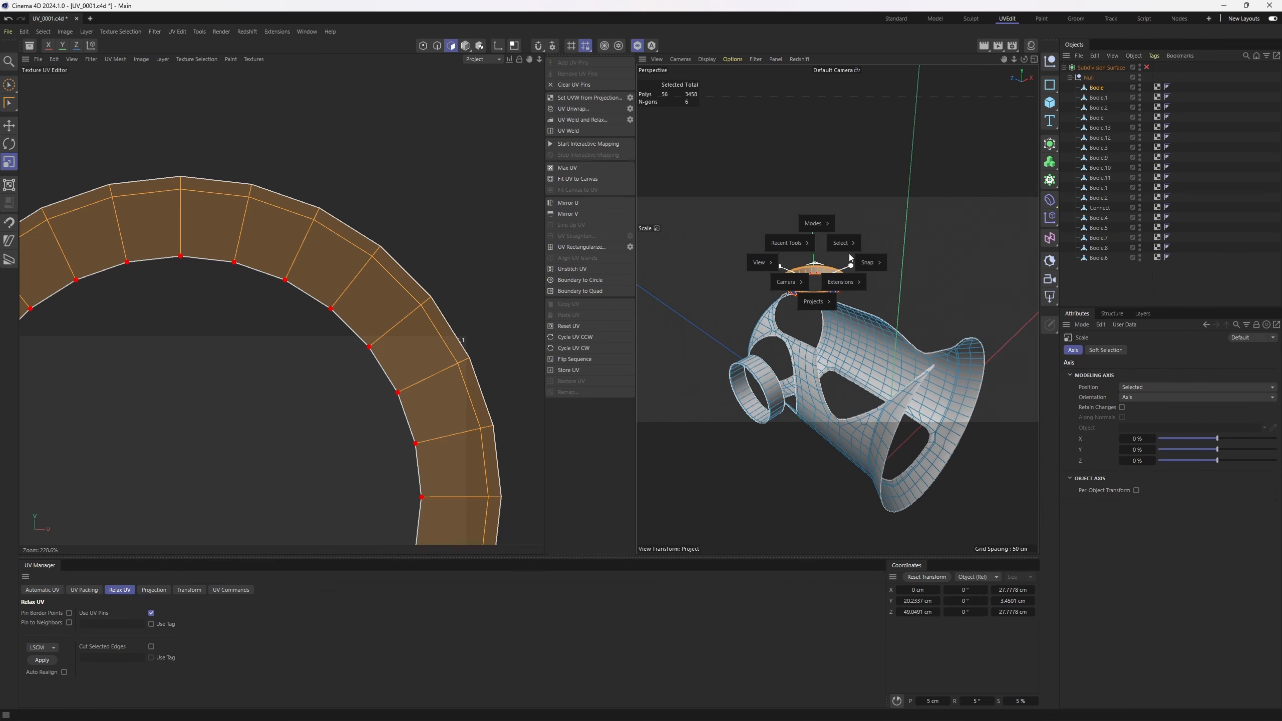
mouse_move(842, 243)
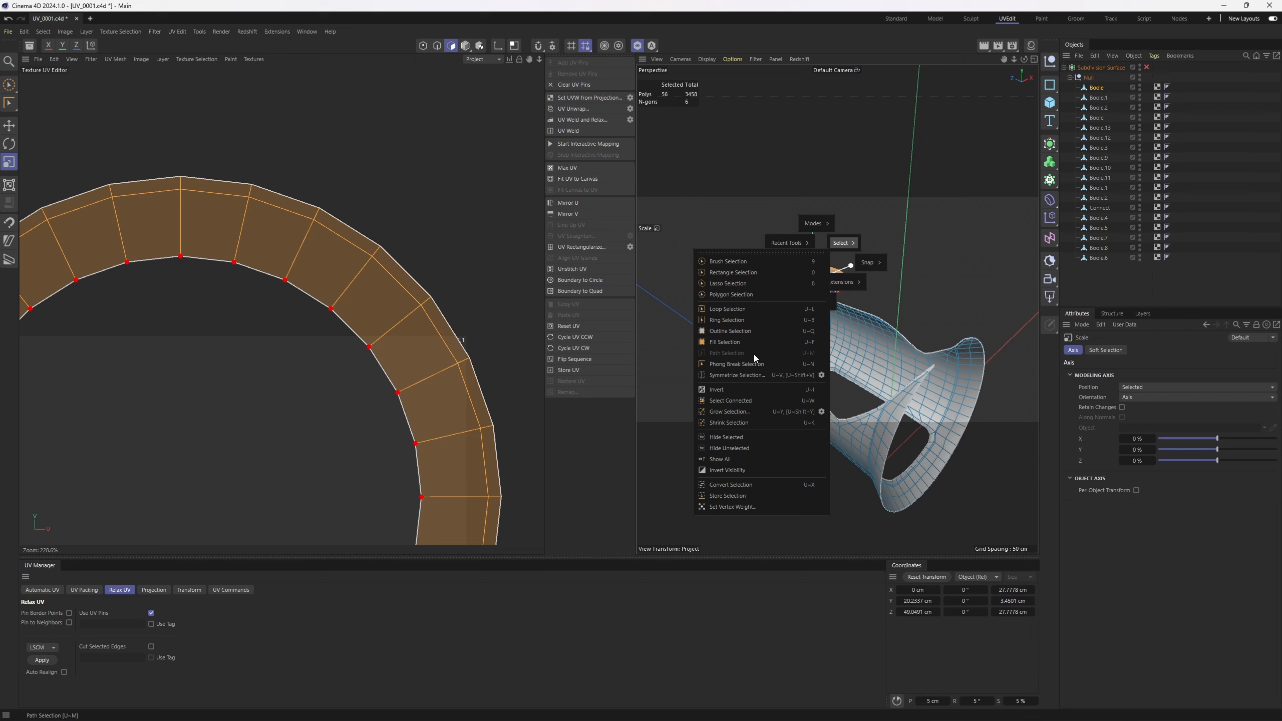
left_click(736, 439)
Select the wide polygon band of the side collar with Loop Selection.
left_click_drag(748, 348, 878, 305, "alt")
scroll(818, 372, "up", 4)
key("u")
key("l")
left_click(860, 364)
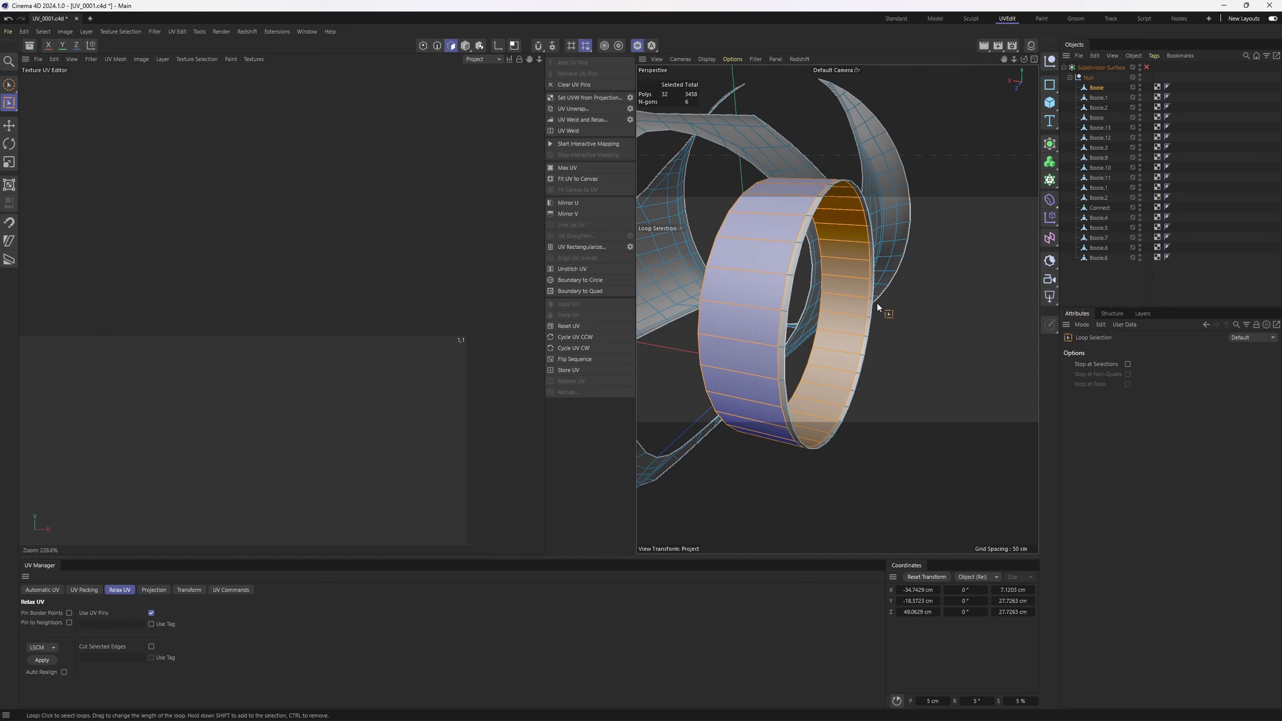
left_click_drag(877, 306, 785, 344, "alt")
key("t")
scroll(784, 344, "up", 2)
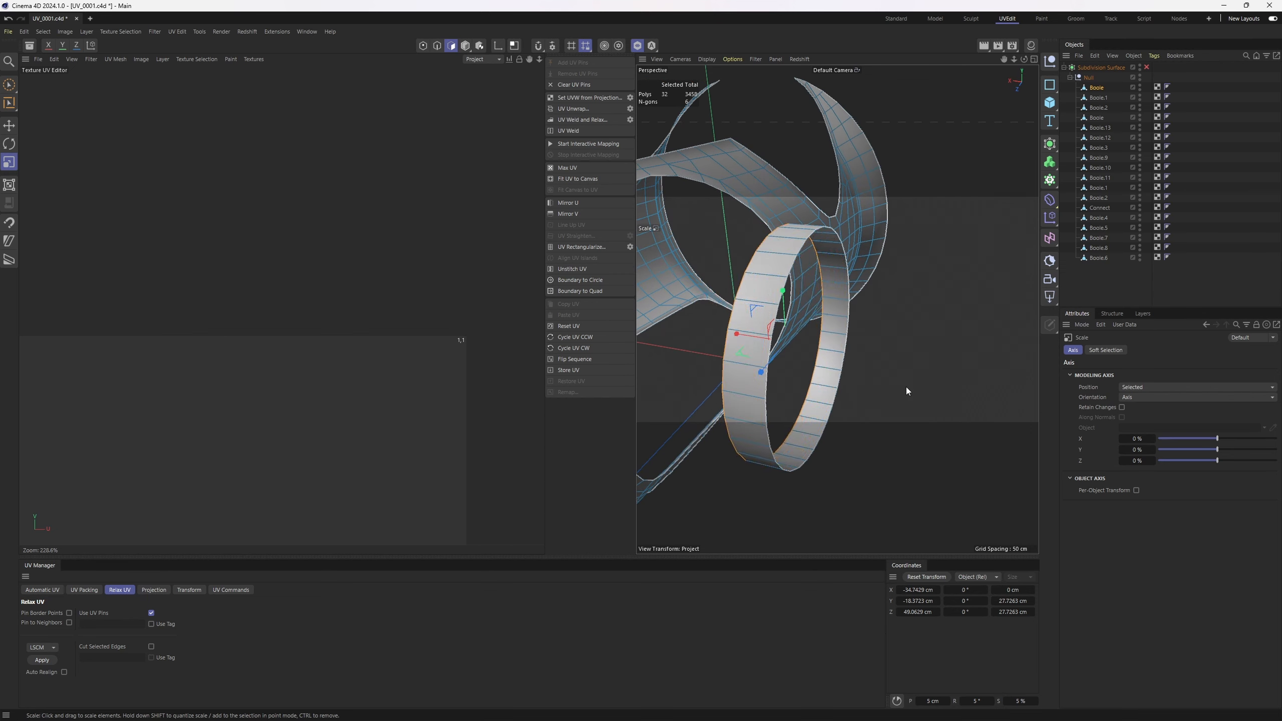
key("ctrl+z")
left_click_drag(827, 324, 756, 348, "alt")
key("ctrl+z")
mouse_move(830, 244)
left_mouse_down("alt")
mouse_move(743, 237)
mouse_move(809, 277)
mouse_move(772, 221)
mouse_move(784, 223)
mouse_move(809, 254)
left_mouse_up("alt")
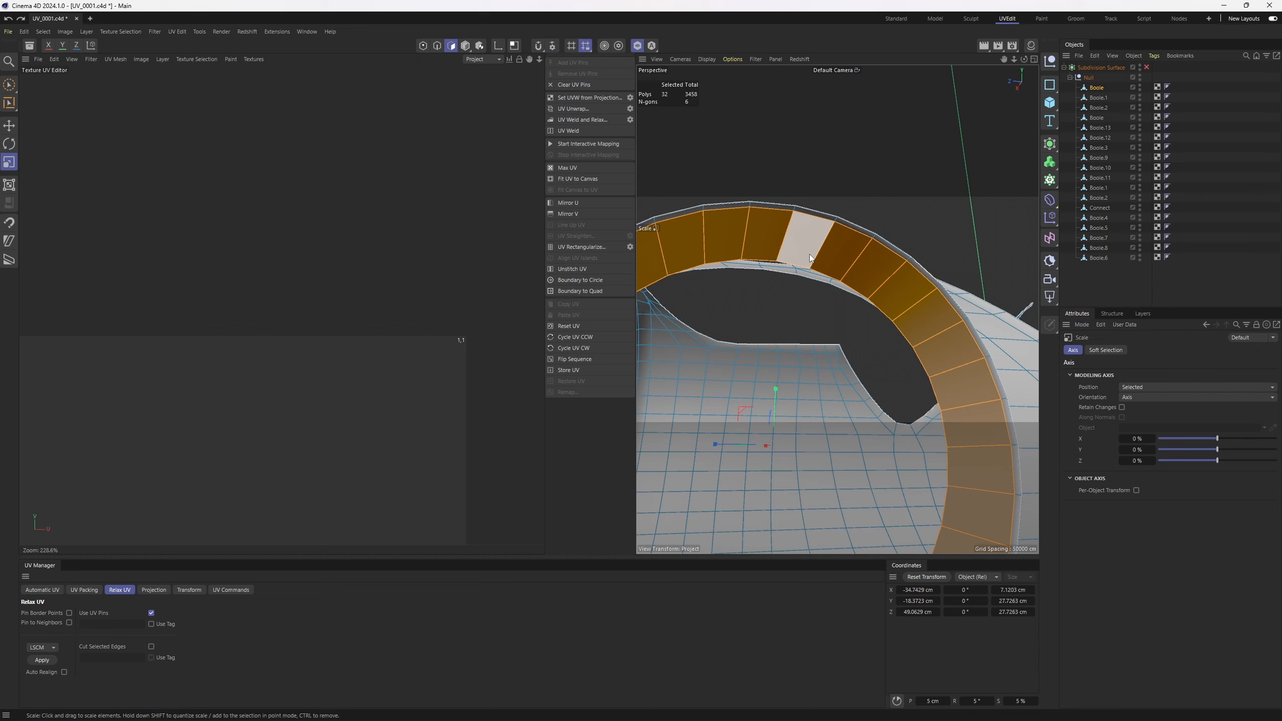
Add the side collar's adjoining narrow rim band to the selected wide polygon band with Loop Selection.
left_click_drag(839, 309, 809, 233, "alt")
scroll(760, 202, "up", 2)
key("Return")
left_click(767, 198)
scroll(807, 212, "up", 3)
key("Return")
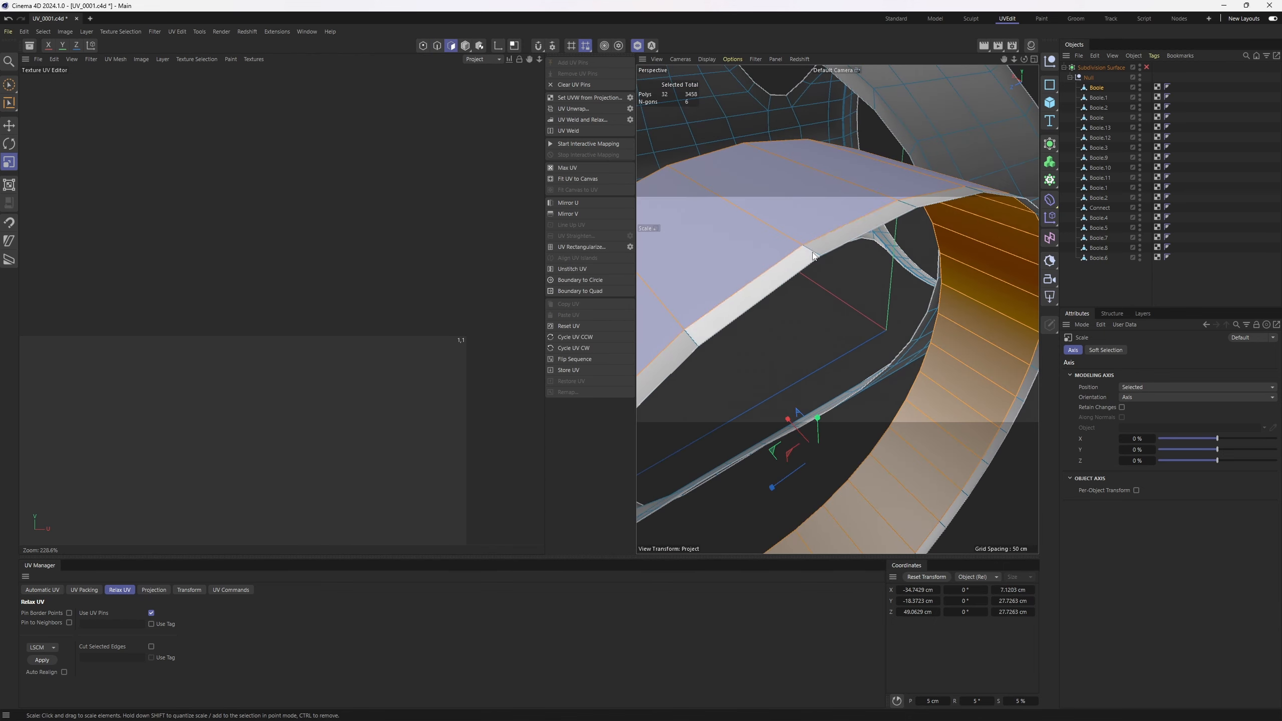
key("u")
key("l")
left_click_drag(849, 240, 796, 188, "alt")
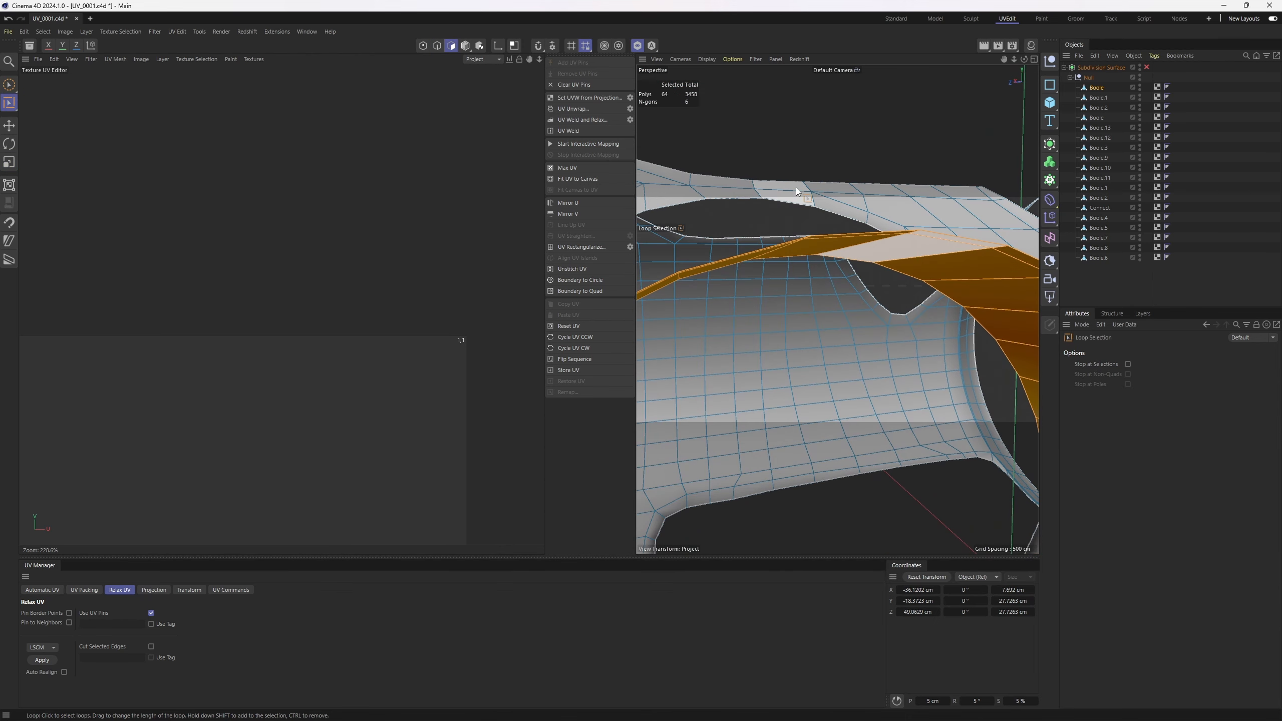
Select a two-edge seam across the side collar's bands and unwrap its UVs along that cut.
key("Return")
key("Return")
scroll(776, 200, "up", 3)
left_click_drag(836, 240, 808, 242, "alt")
scroll(776, 200, "down", 4)
scroll(757, 177, "up", 2)
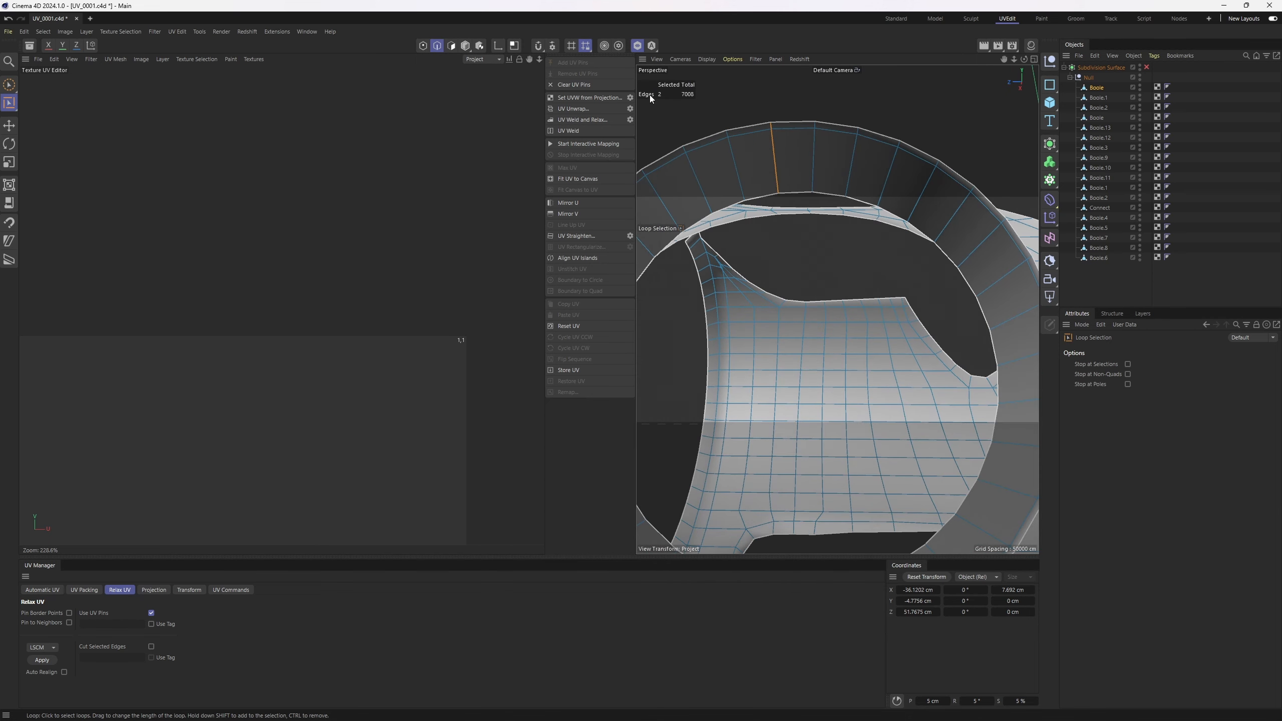
left_click(587, 110)
key("h")
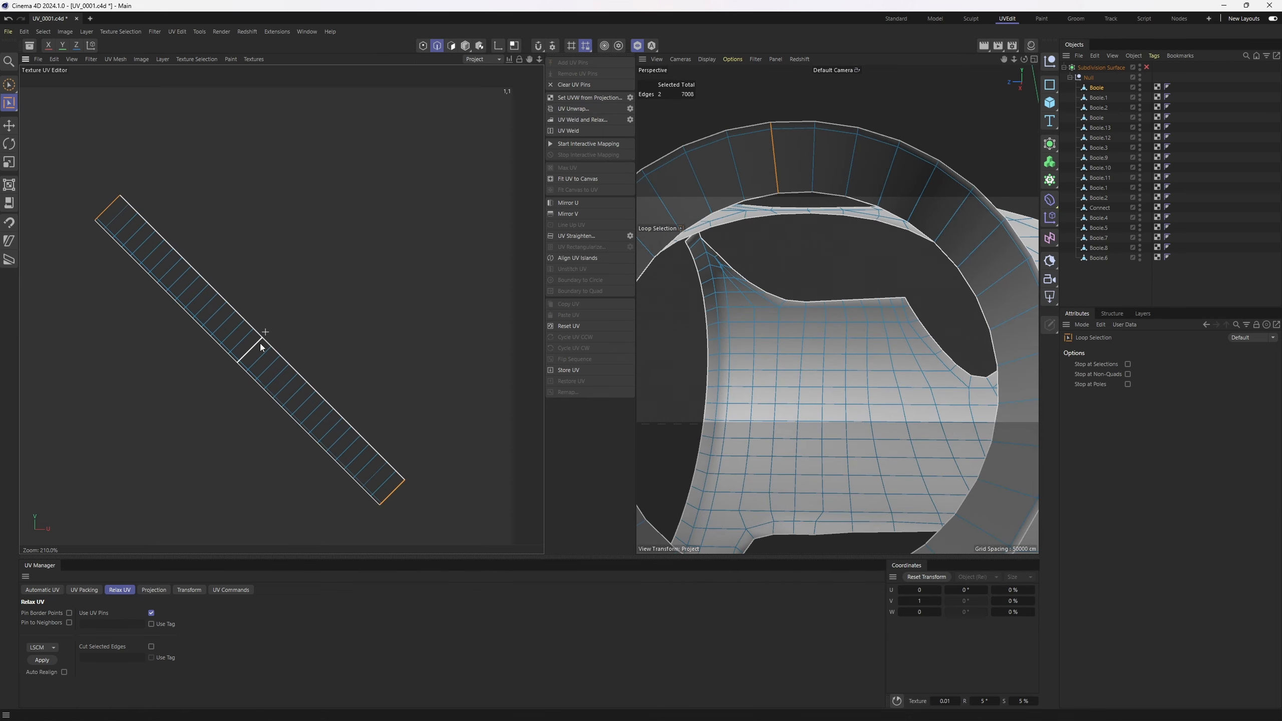
Select a long border edge loop of the collar's UV strip and align the UV island to it.
left_click(282, 352)
right_click_drag(409, 342, 442, 331, "alt")
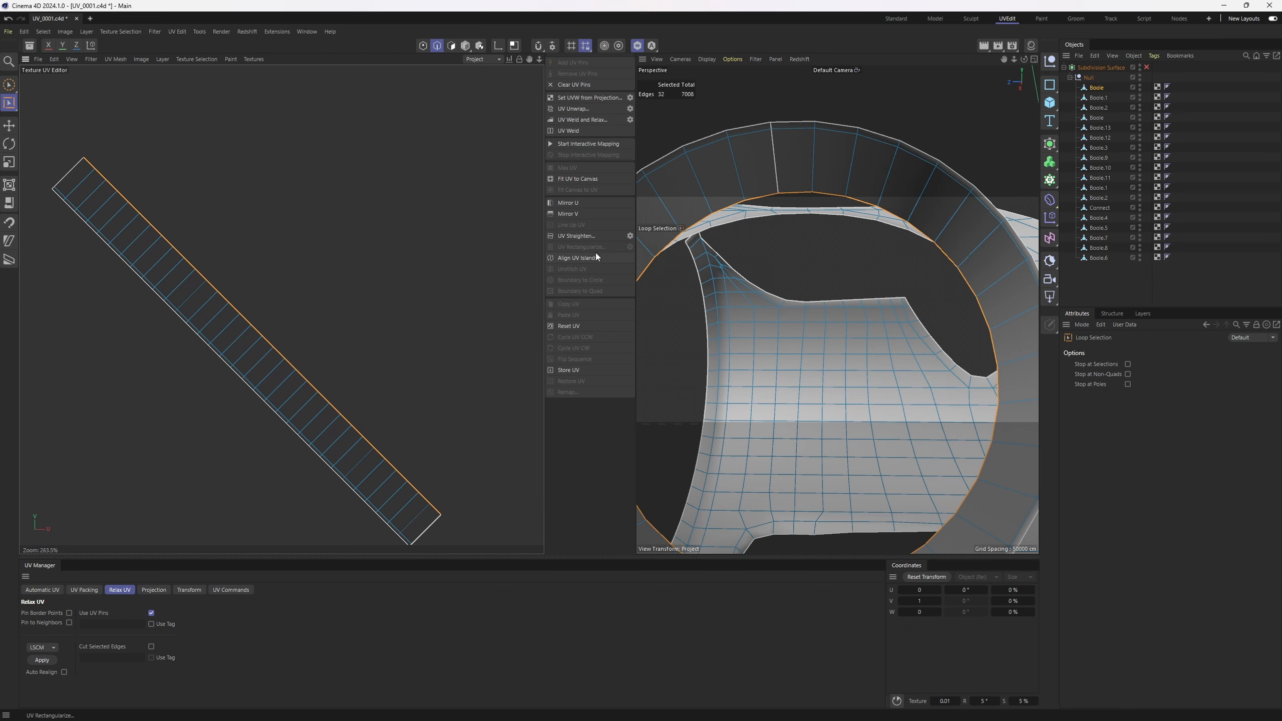
left_click(586, 261)
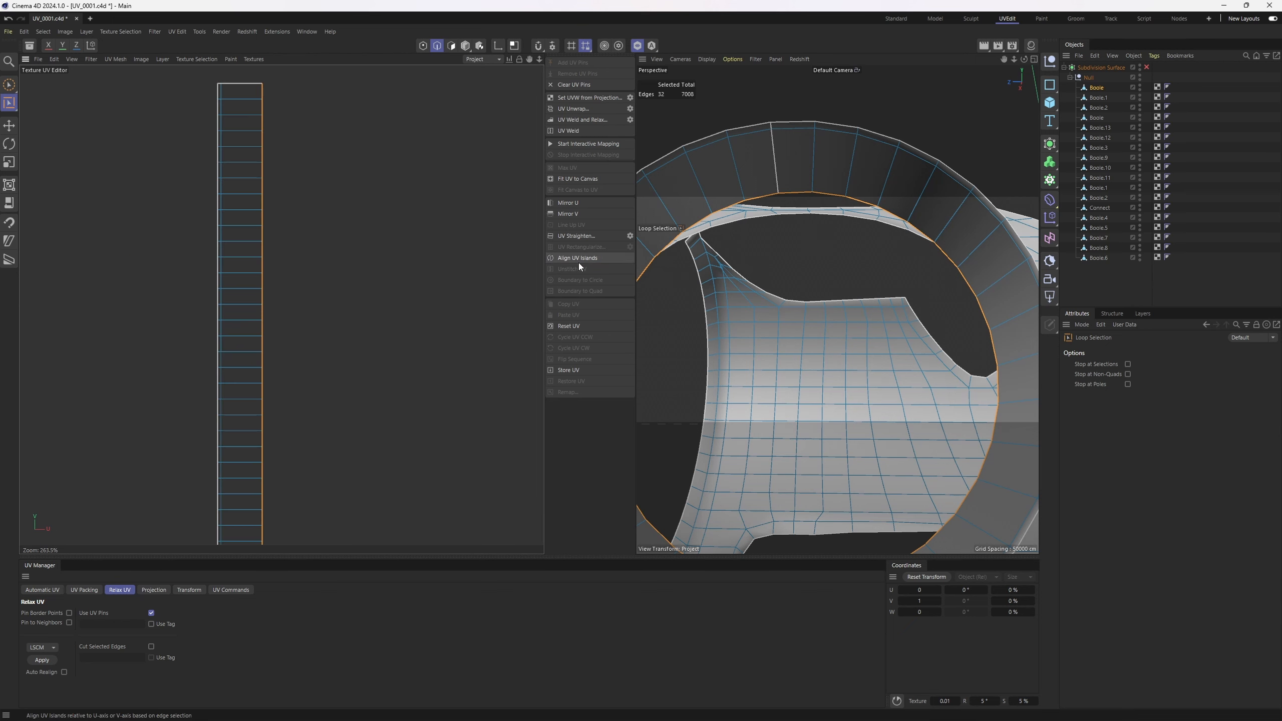
scroll(372, 314, "down", 5)
Switch back to polygon mode and hide the finished side collar's selected polygons.
key("Return")
key("v")
mouse_move(827, 196)
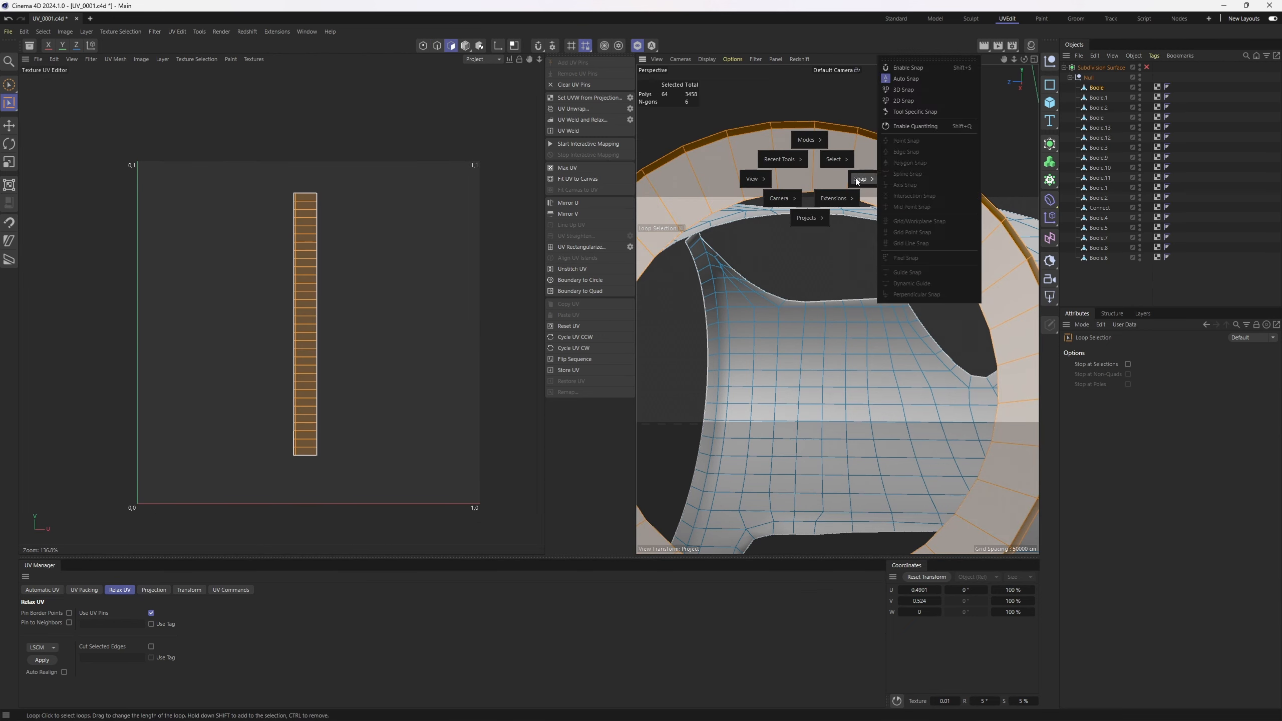
mouse_move(835, 159)
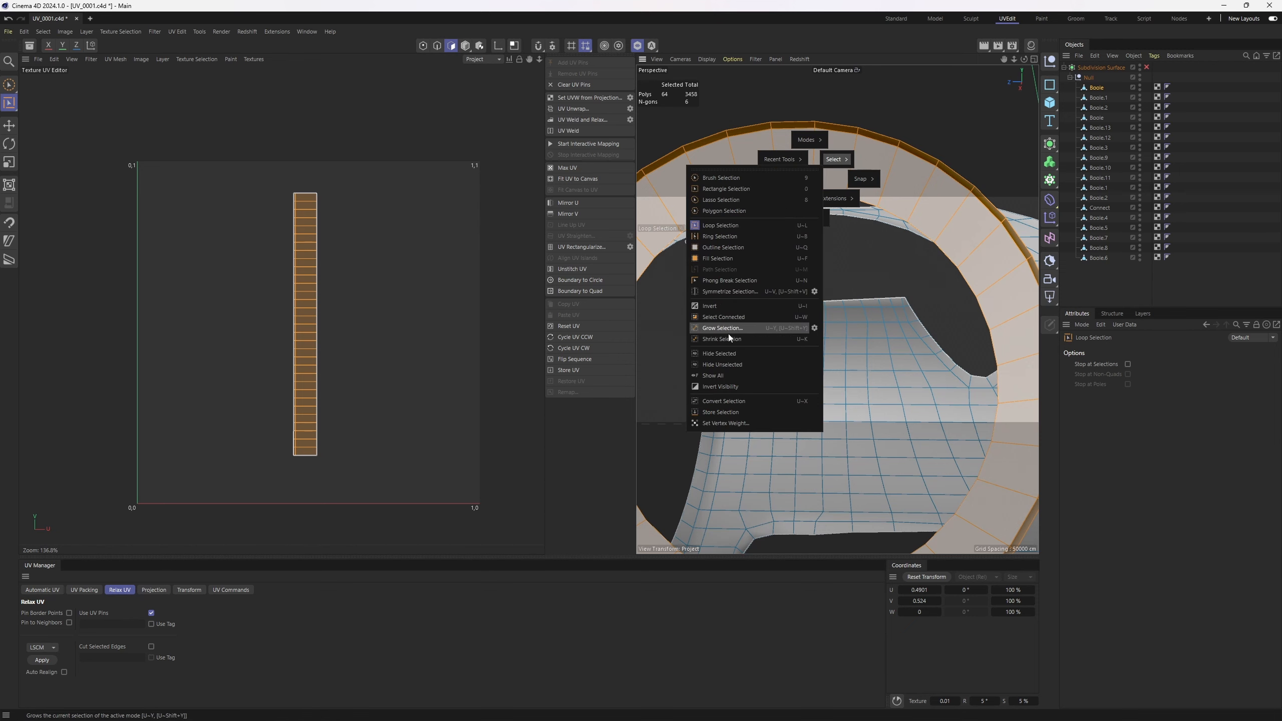
left_click(721, 353)
Select the edge loops bounding the thin ring at the main tube's open end, undoing a wrong addition.
right_click_drag(821, 263, 783, 289, "alt")
key("Return")
key("Return")
left_click_drag(783, 289, 886, 317, "alt")
key("e")
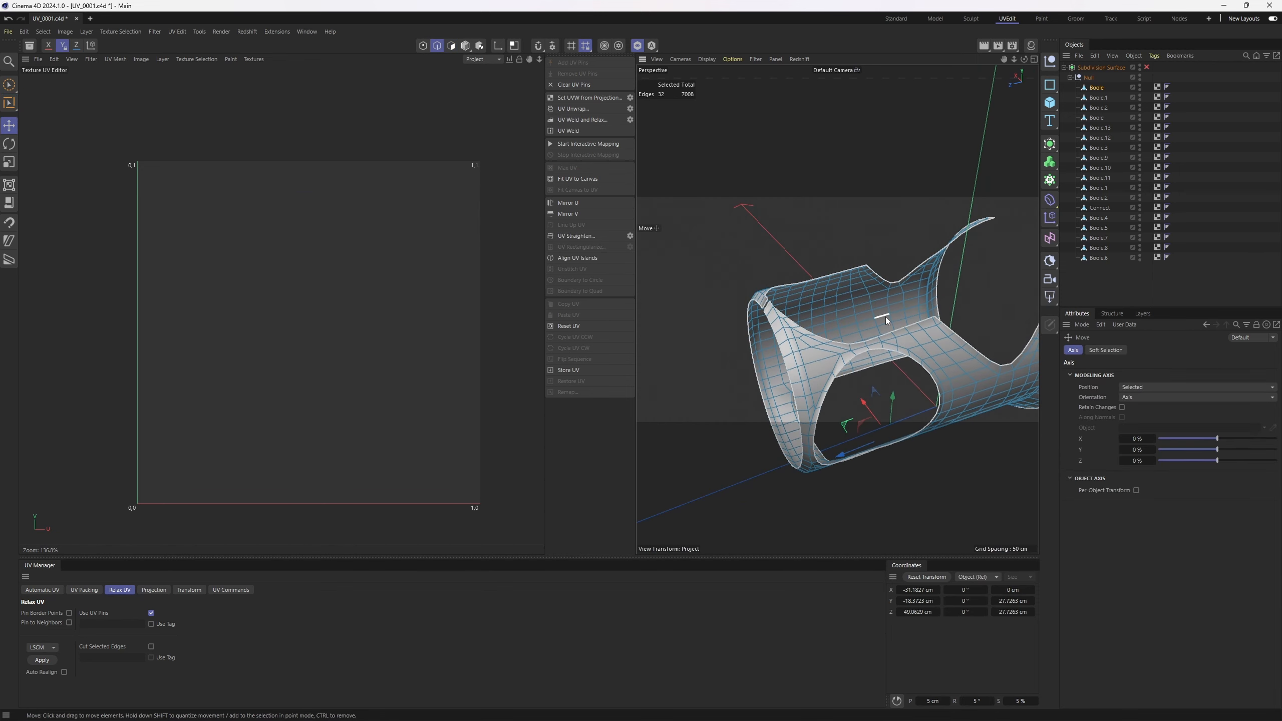
key("h")
key("y")
scroll(757, 339, "up", 3)
double_click(760, 330)
left_click_drag(760, 330, 807, 238, "alt")
double_click(775, 380, "shift")
key("ctrl+z")
left_click(772, 385, "ctrl")
double_click(778, 392, "shift")
Fill-select the thin end ring's polygons and apply a Frontal UV projection from the Front view.
key("u")
key("f")
left_click(819, 255)
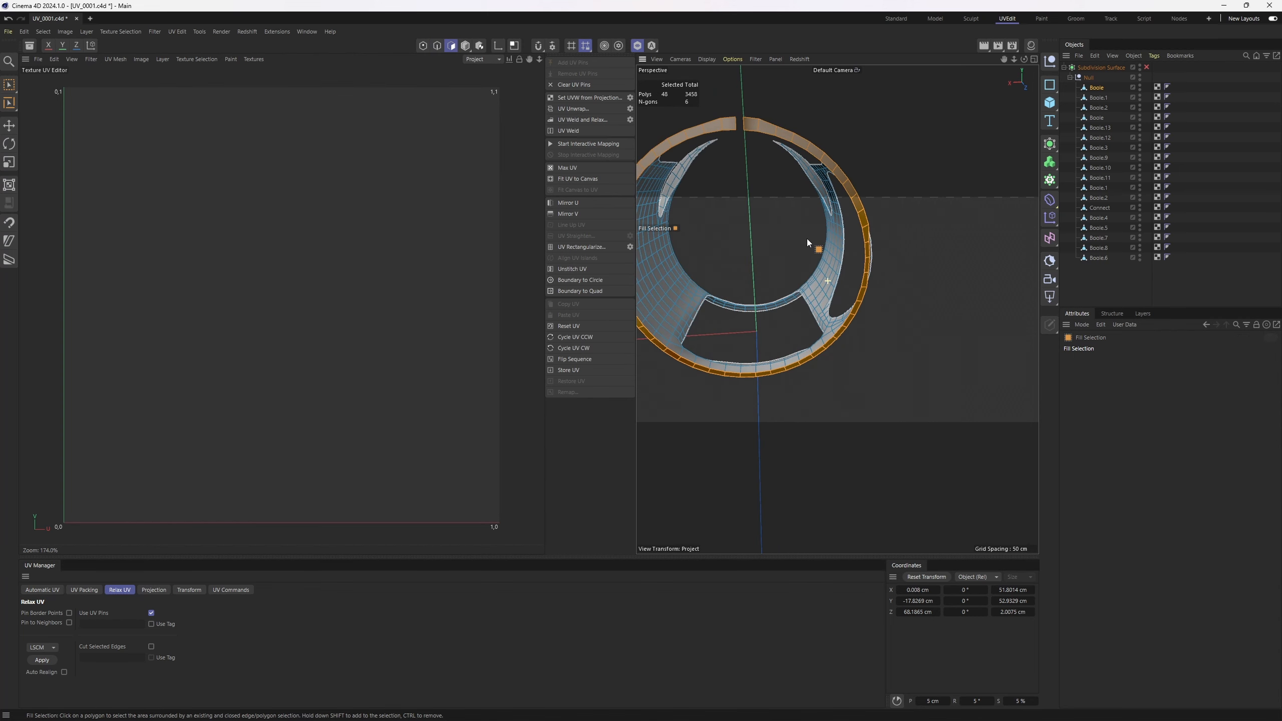
middle_click(848, 344)
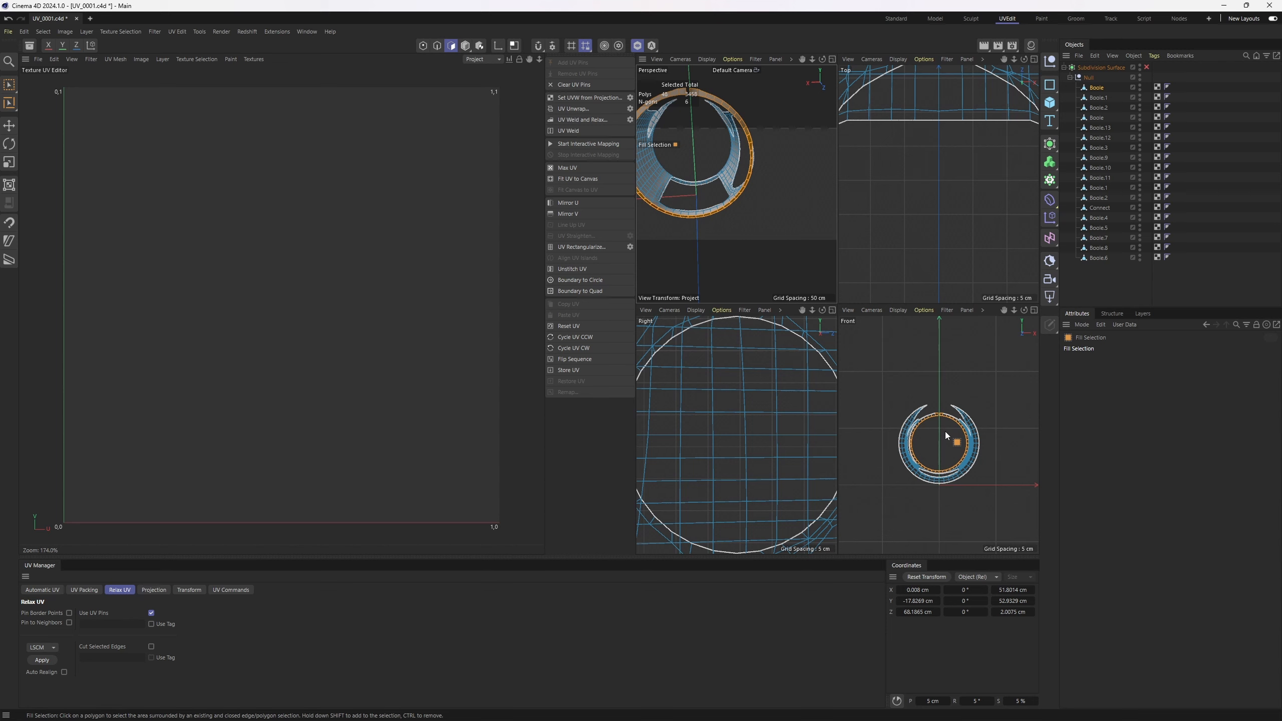
scroll(943, 433, "up", 5)
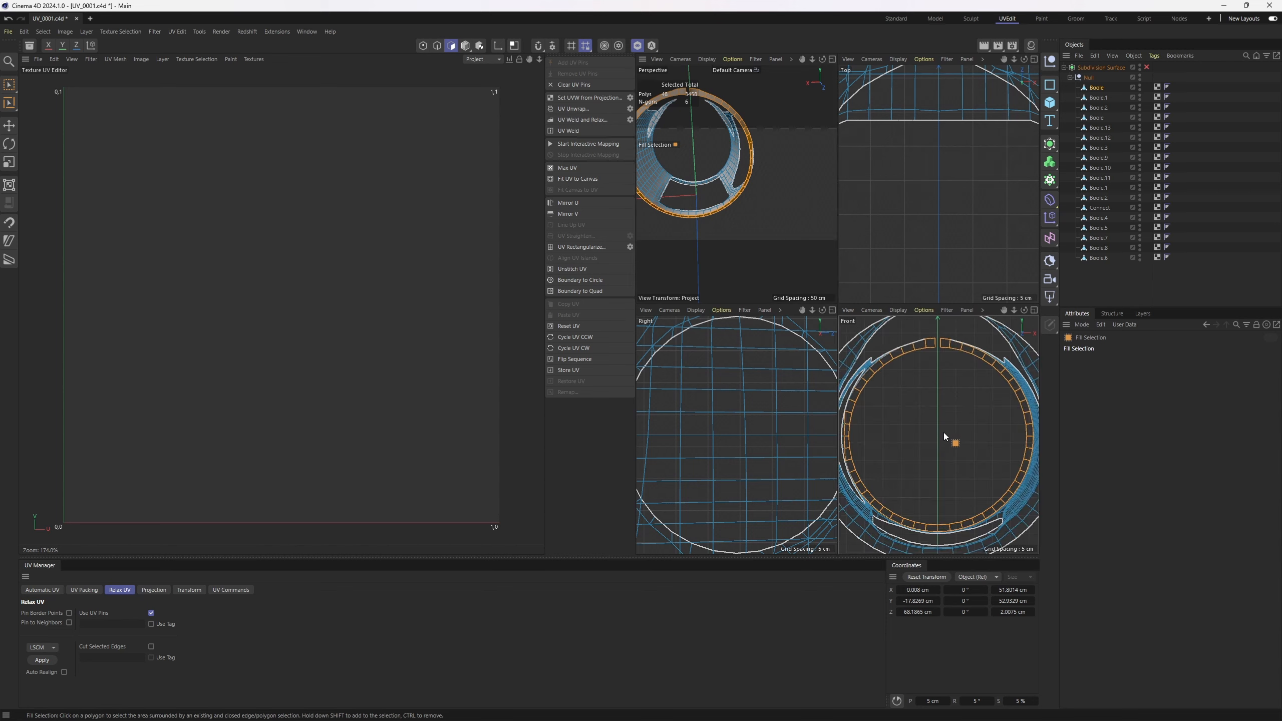
left_click(151, 590)
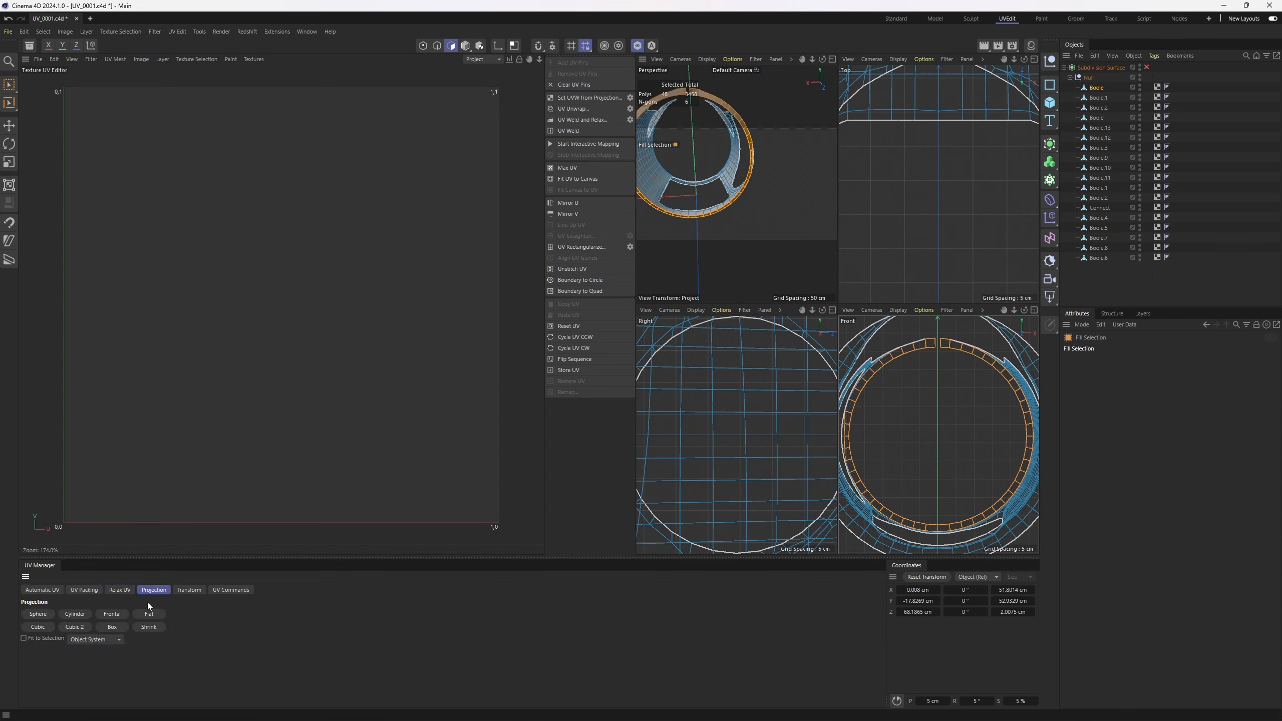
left_click(112, 614)
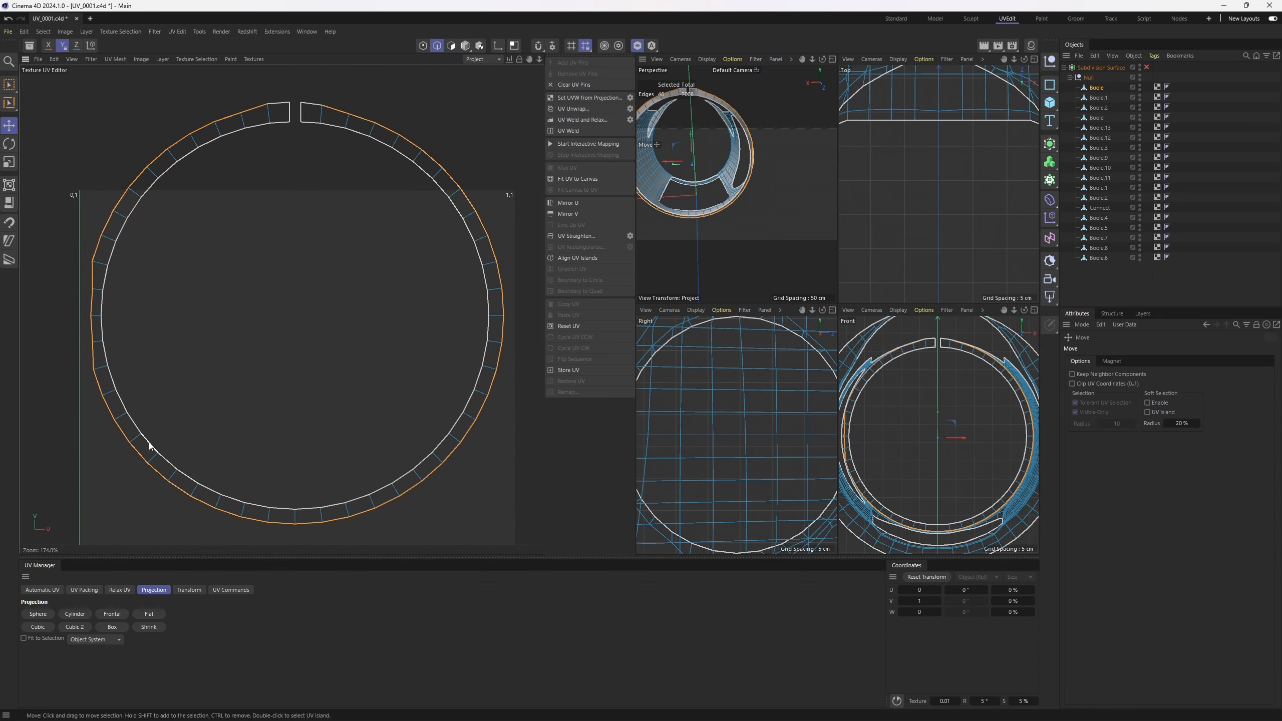
Select the end ring's inner edge loop, convert it to points and add UV pins to them.
double_click(149, 446)
left_click(423, 45, "ctrl")
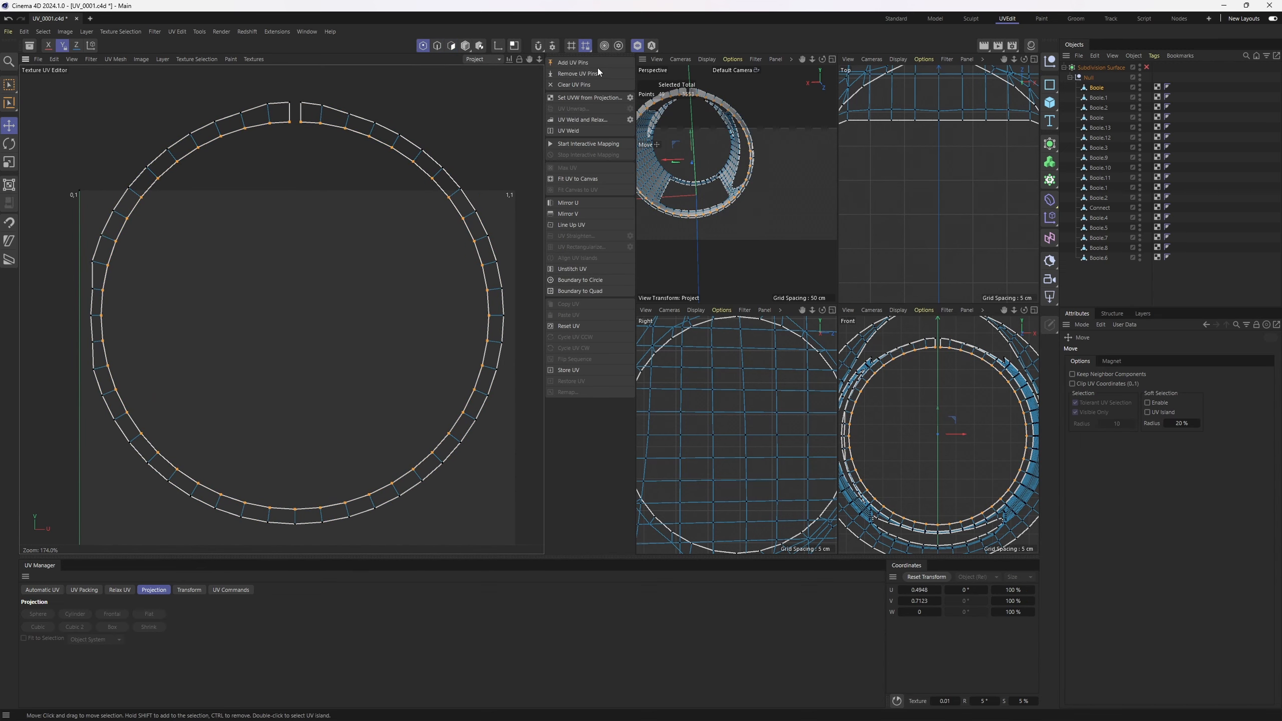
left_click(593, 64)
Relax all of the thin end ring's polygons with LSCM using the UV pins.
key("Return")
key("Return")
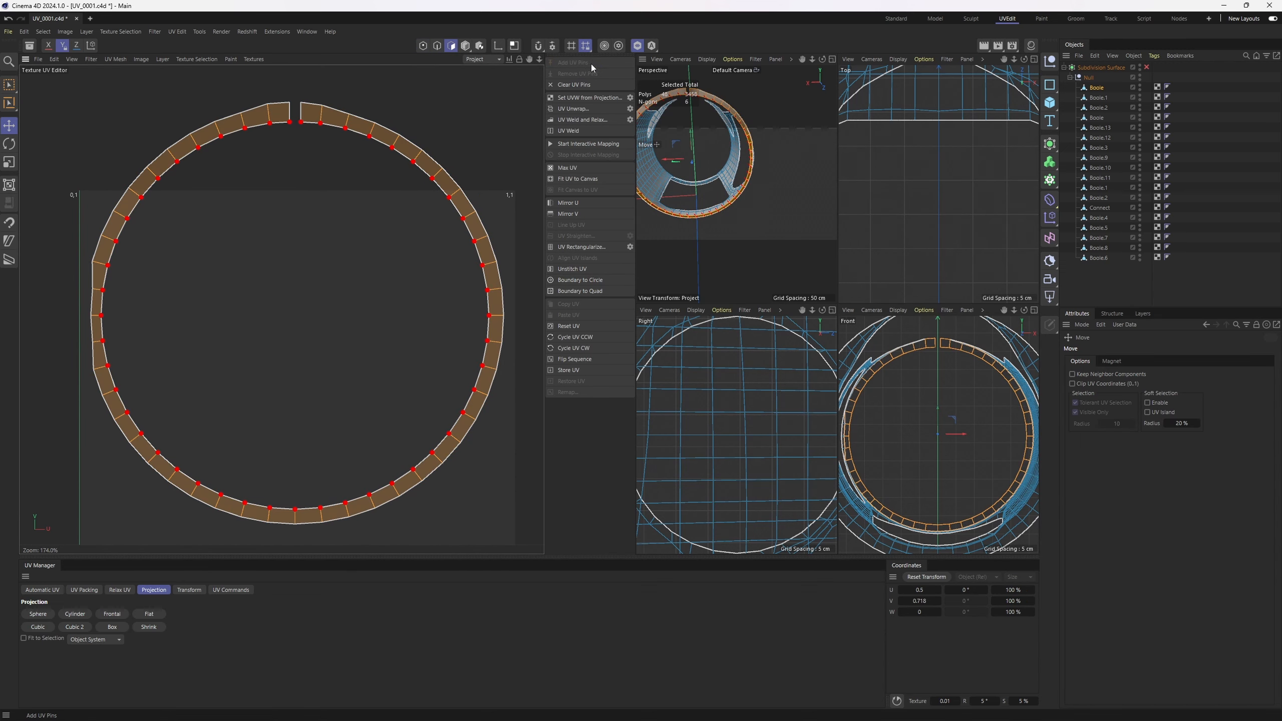
left_click(119, 590)
left_click(42, 660)
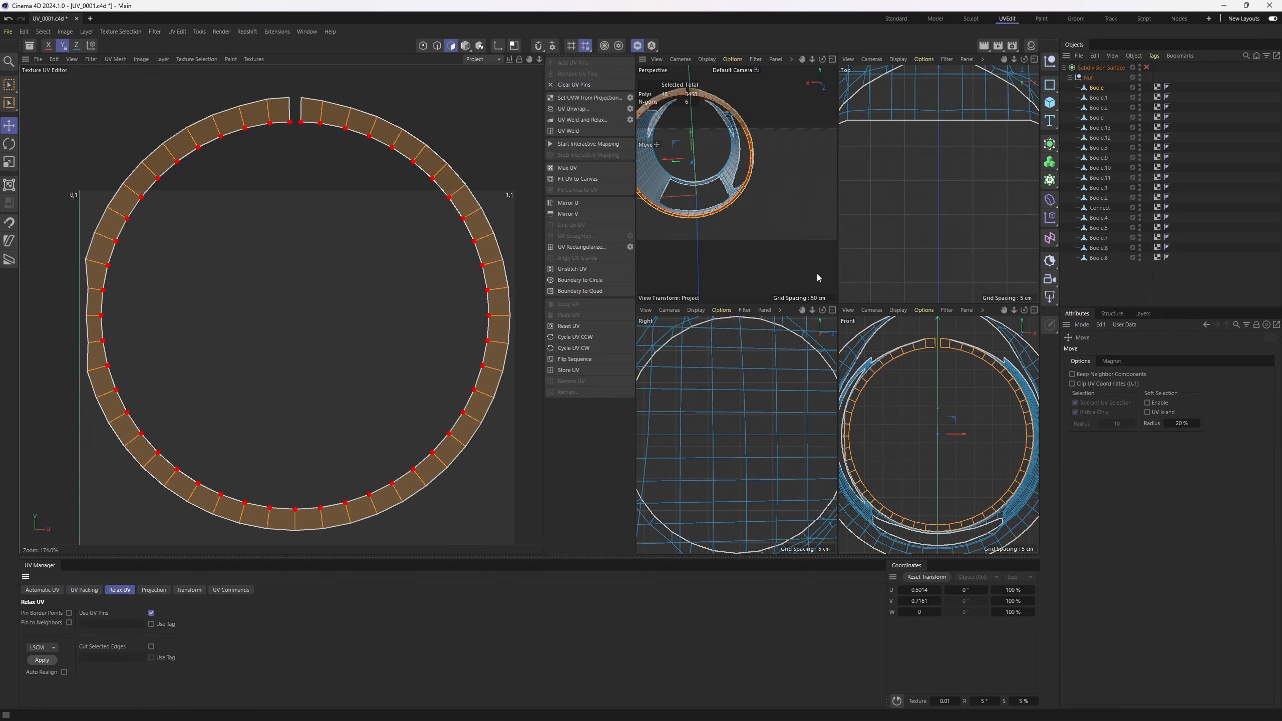
Return to the perspective view and hide the relaxed end ring's polygons.
middle_click(765, 183)
key("v")
mouse_move(848, 187)
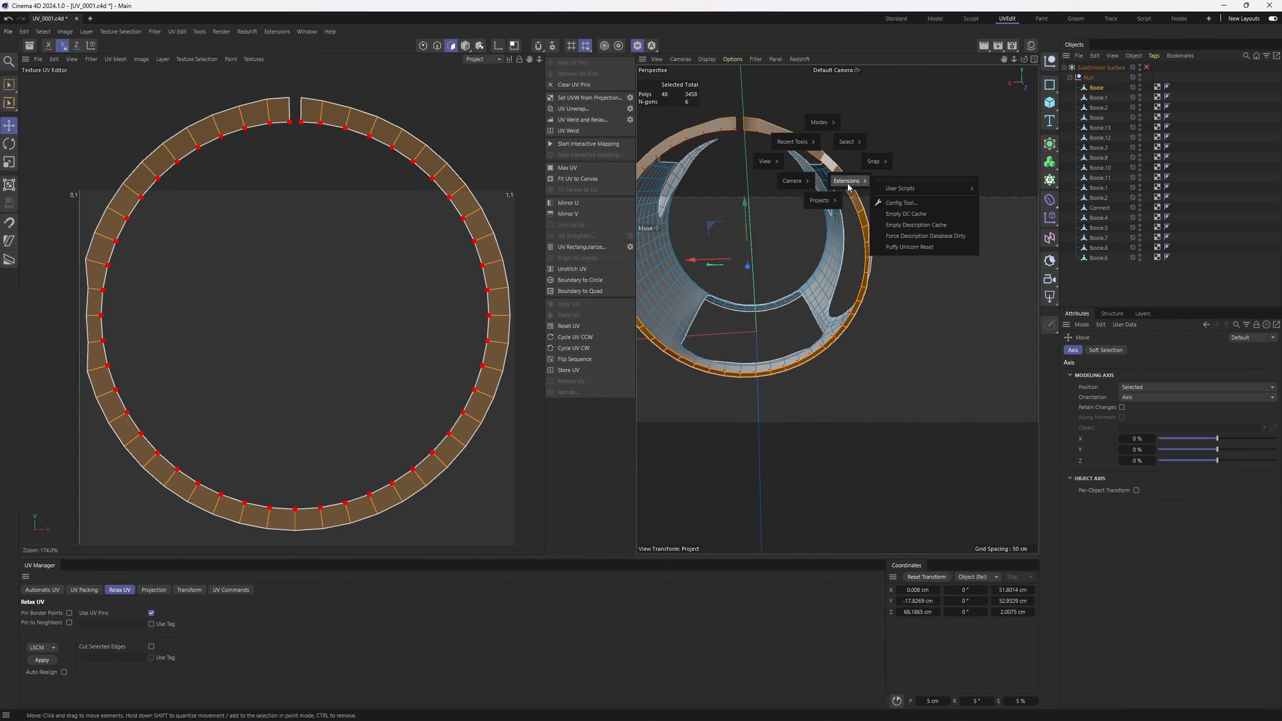
mouse_move(863, 145)
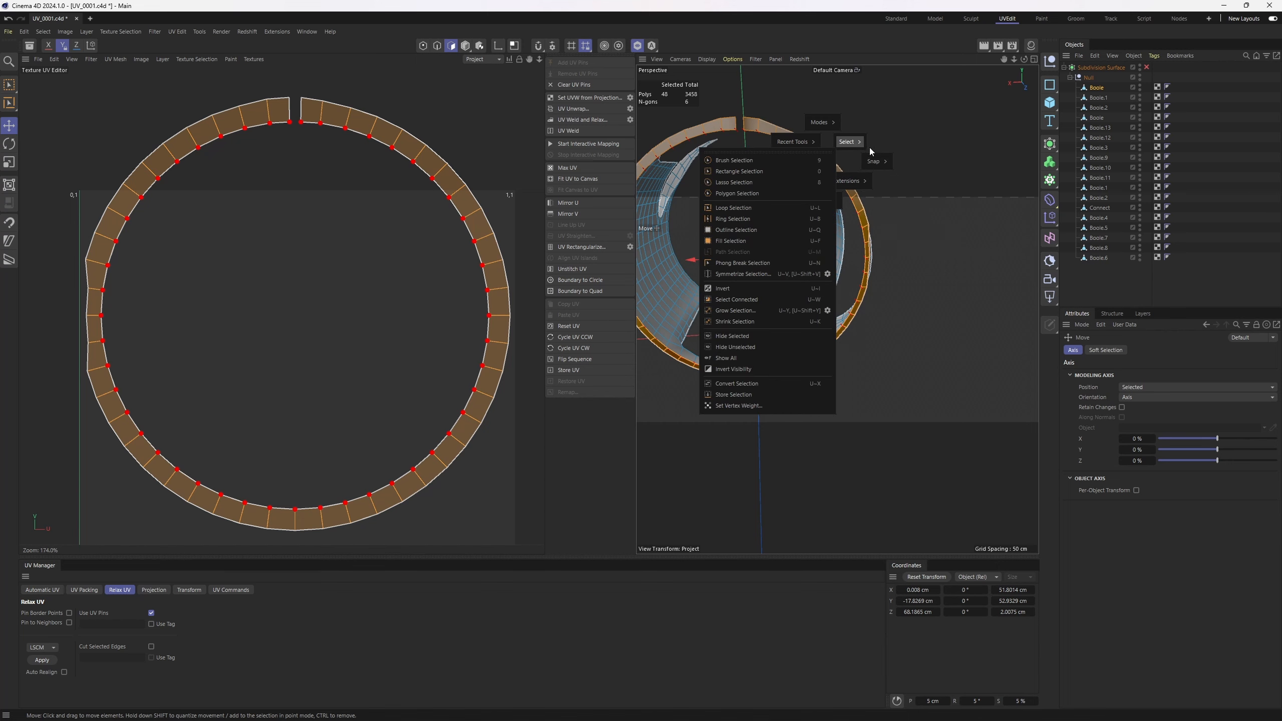
left_click(740, 337)
Select the edge loops on both sides and underside where the flared, crescent-shaped end meets the main tube.
left_click_drag(739, 334, 806, 309, "alt")
scroll(841, 318, "up", 4)
key("Return")
scroll(833, 319, "up", 4)
double_click(806, 311)
scroll(808, 308, "down", 5)
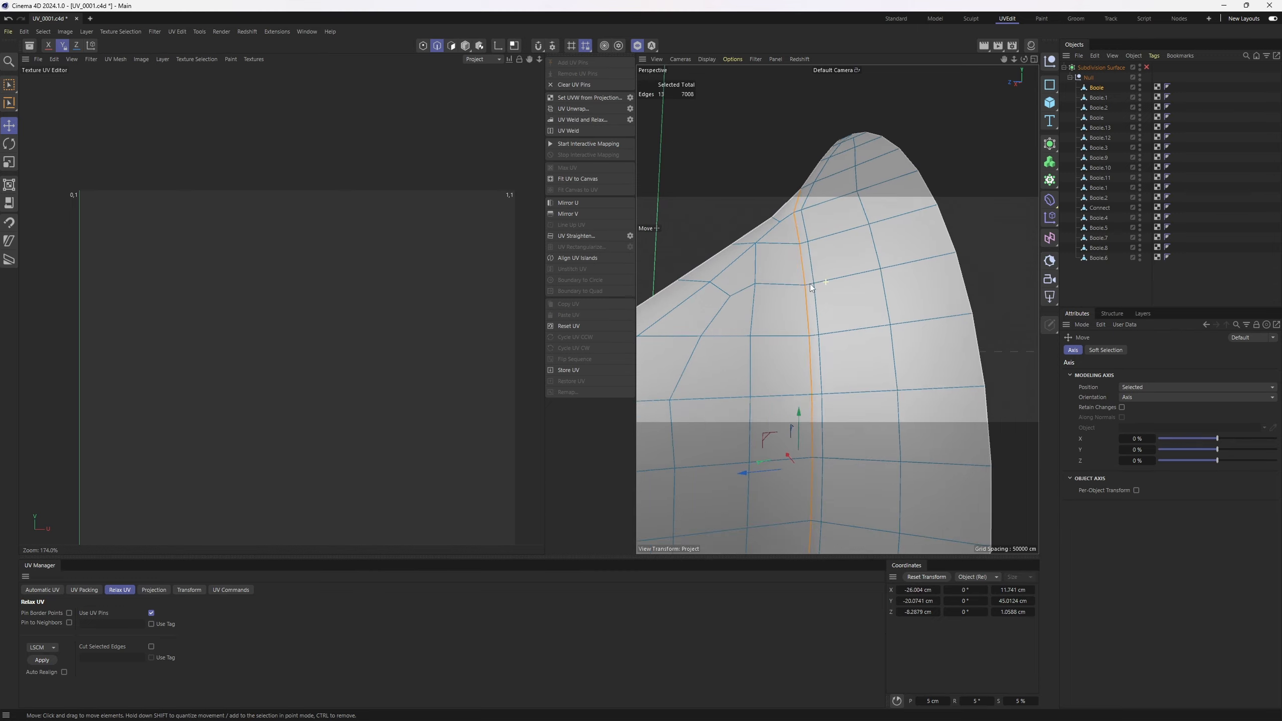
left_click_drag(815, 261, 814, 187, "alt")
scroll(789, 343, "up", 8)
left_click_drag(802, 325, 833, 392, "alt")
double_click(777, 354, "shift")
scroll(803, 348, "down", 6)
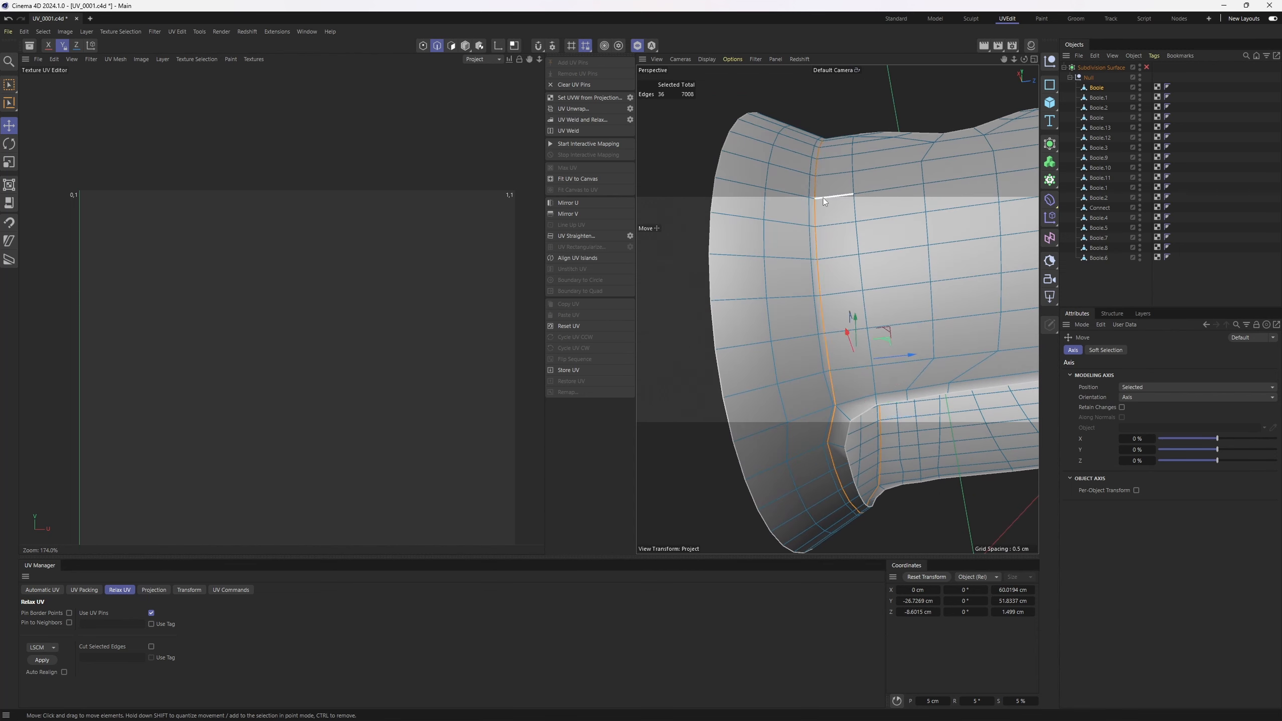
Fill-select the flared end's polygons and apply a Frontal UV projection from the Front view.
left_click_drag(824, 197, 853, 290, "alt")
scroll(808, 302, "down", 3)
key("u")
key("f")
left_click(800, 306)
scroll(816, 317, "down", 3)
middle_click(893, 372)
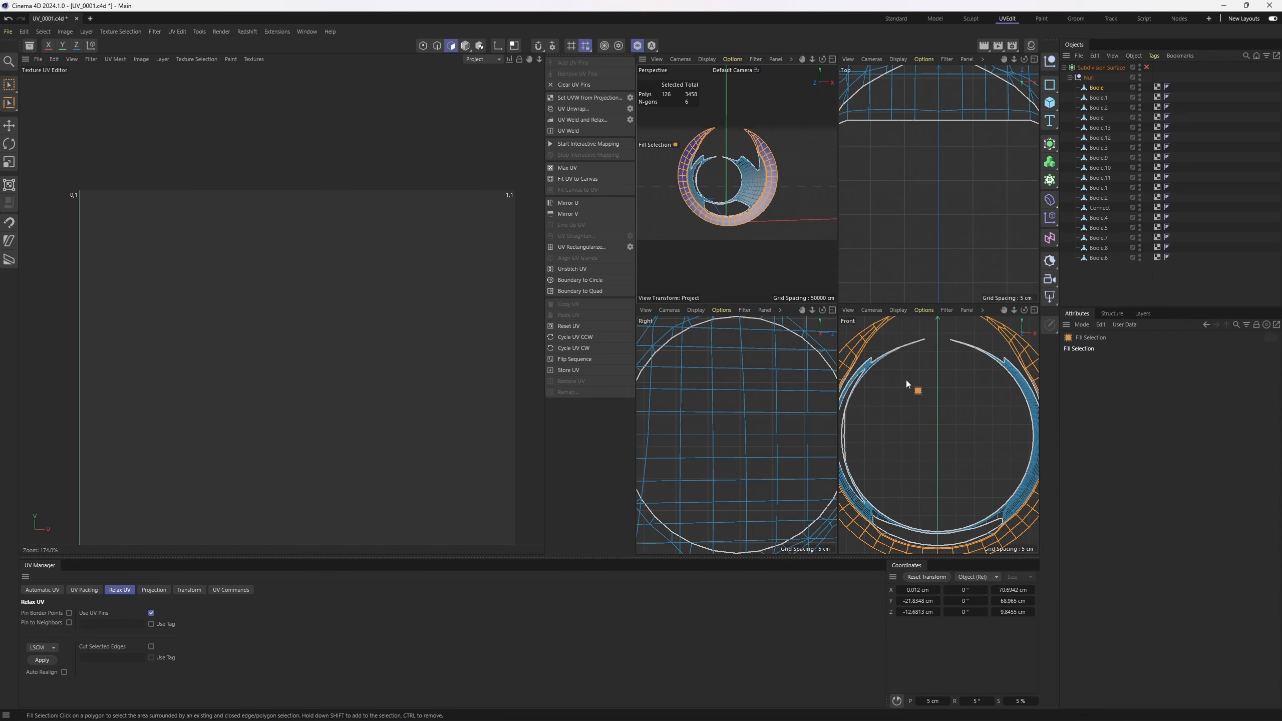
left_click(153, 589)
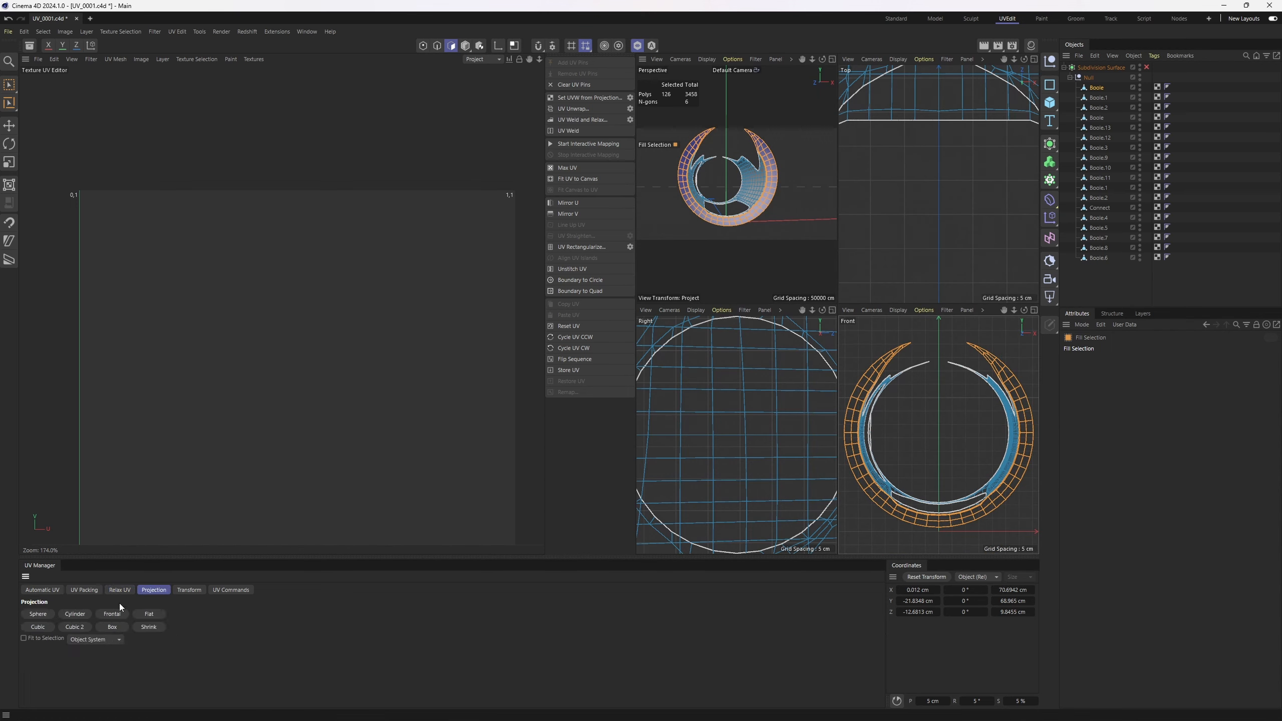
left_click(112, 614)
Restore the flared end's inner edge loop selection, convert it to points and add UV pins.
key("Return")
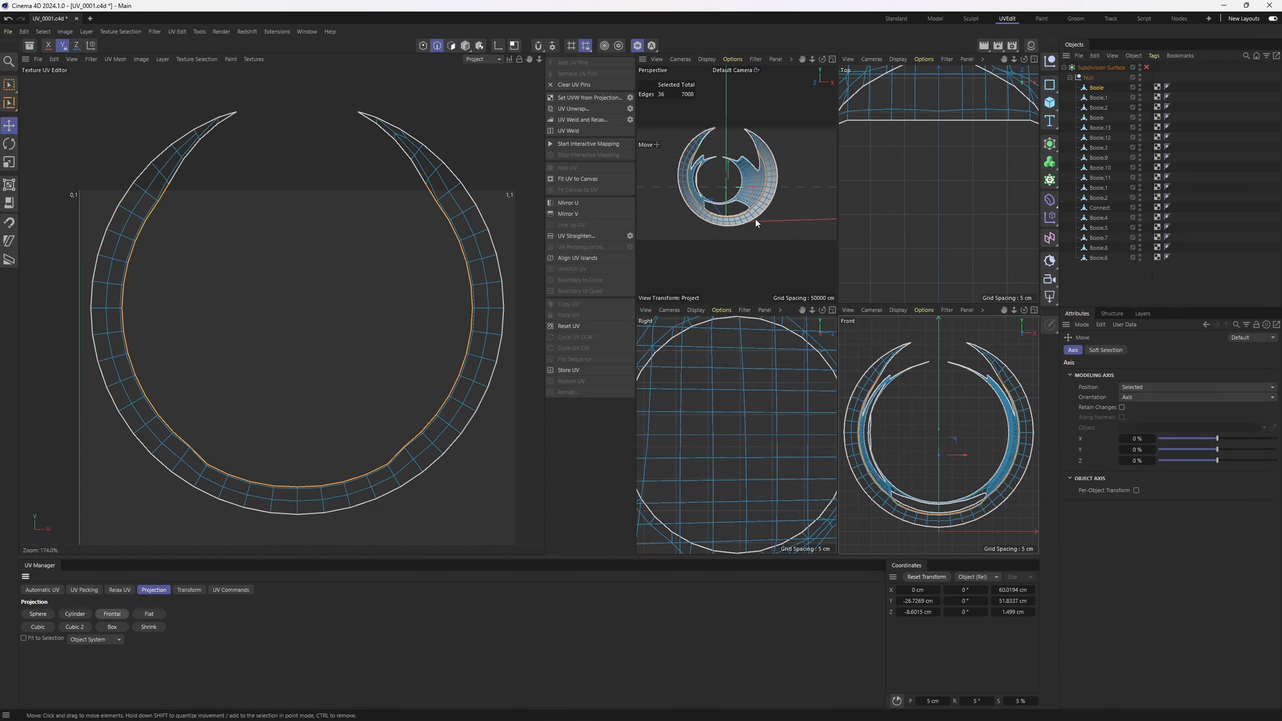
middle_click(756, 218)
key("e")
scroll(860, 277, "up", 5)
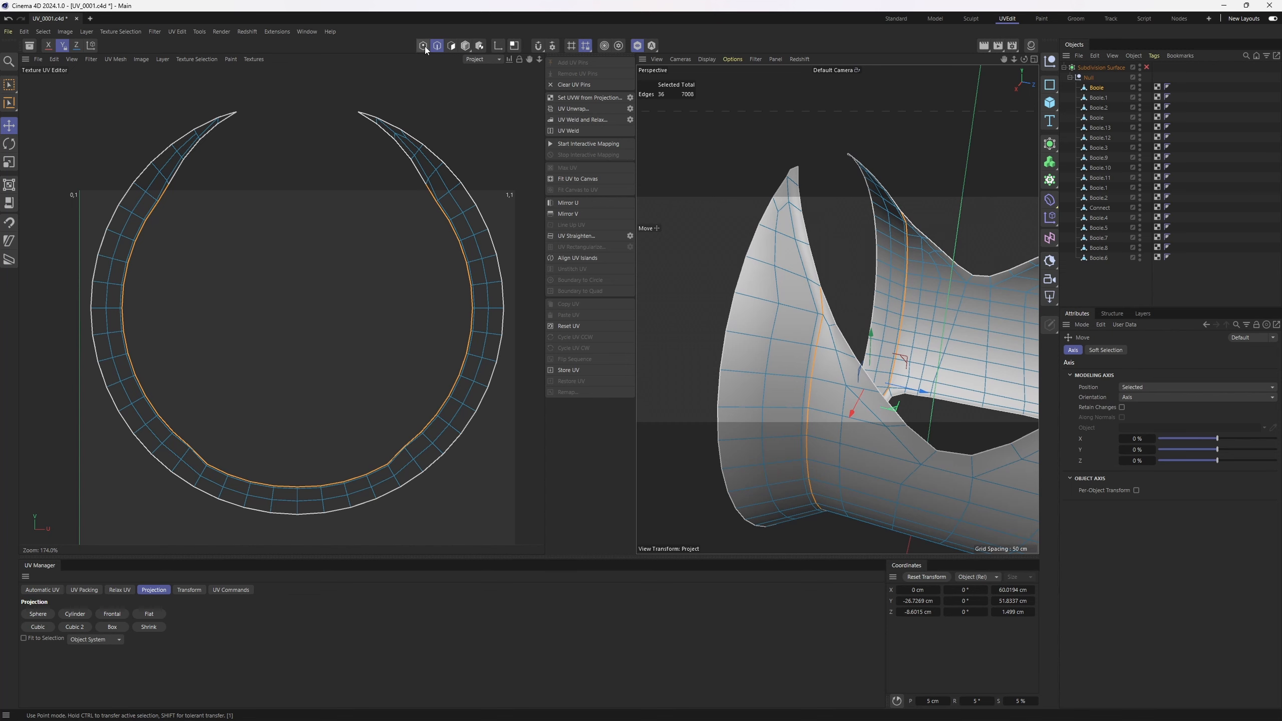
left_click(424, 46, "ctrl")
left_click(605, 64)
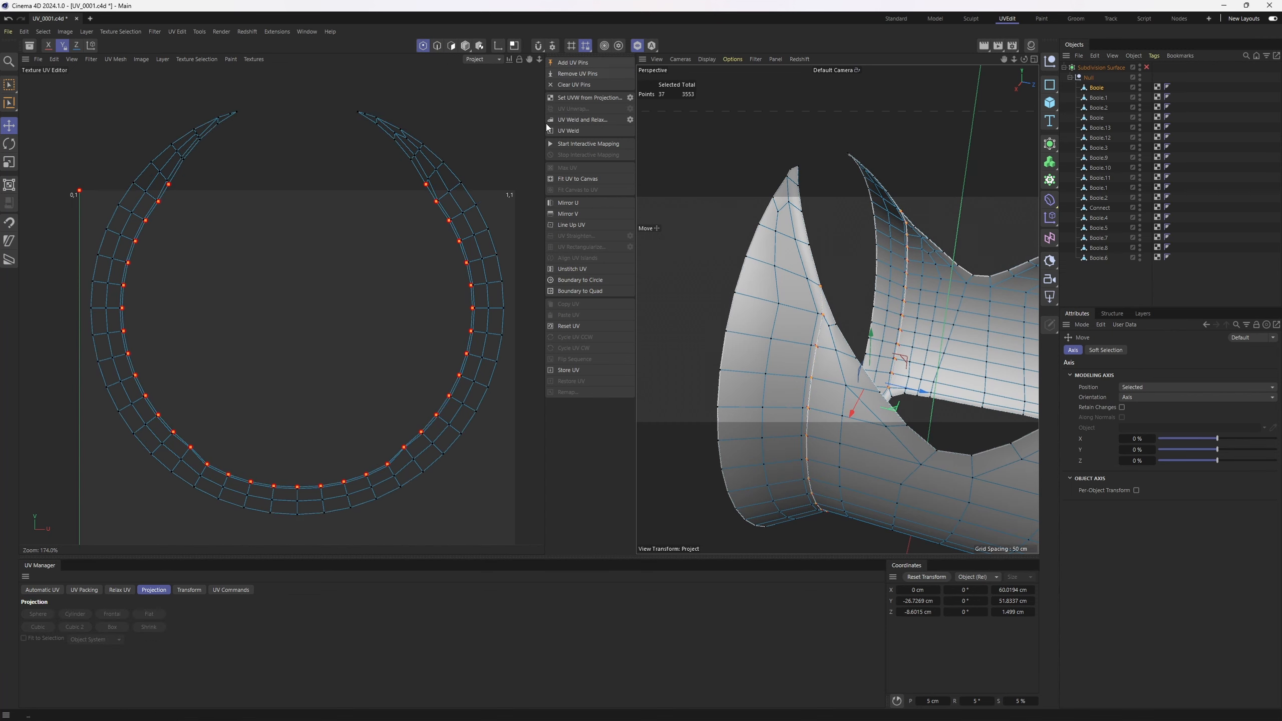
Relax the flared end's polygons with LSCM using the UV pins on its inner edge.
key("Return")
key("Return")
left_click(119, 590)
left_click(42, 660)
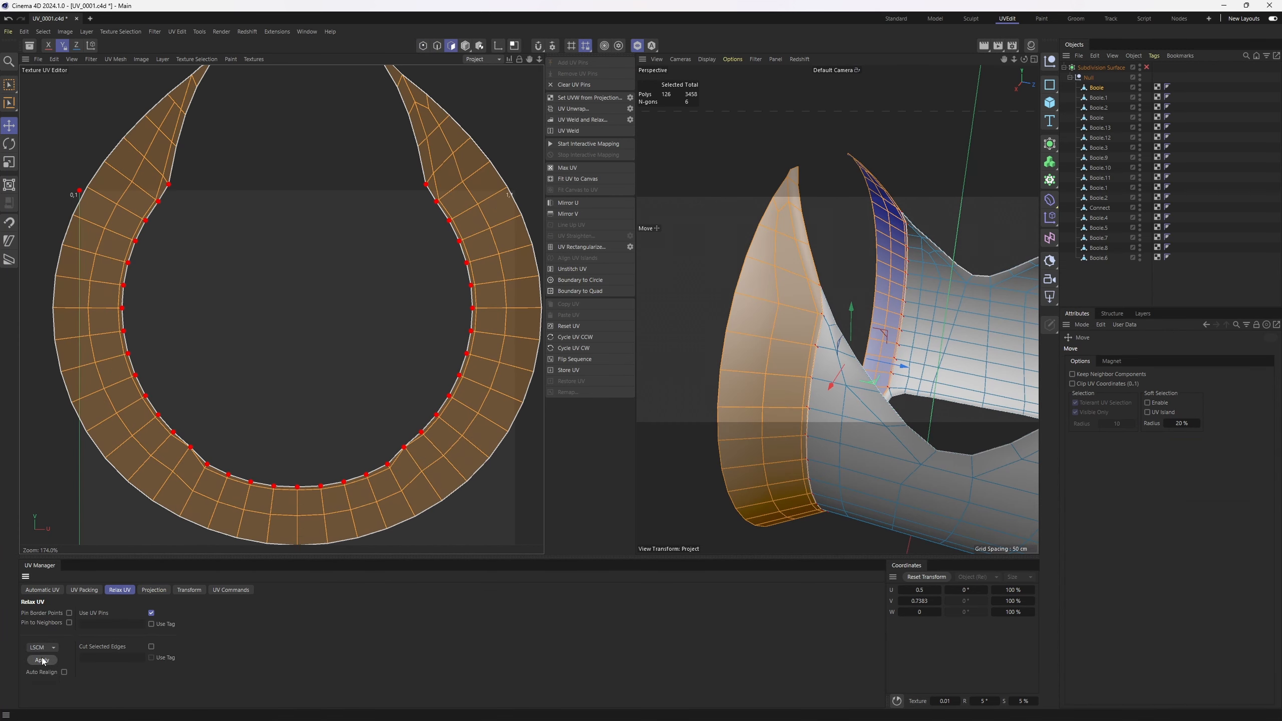
Hide the finished flared end's polygons.
key("v")
mouse_move(806, 300)
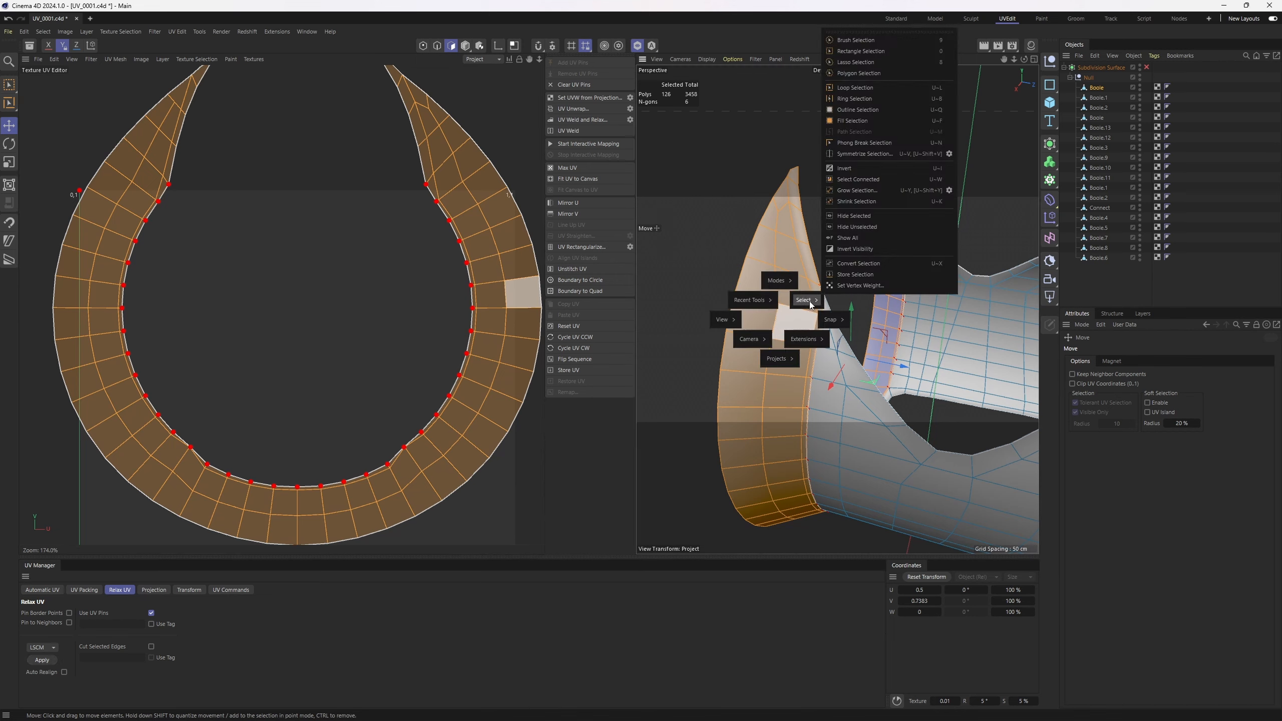
left_click(860, 215)
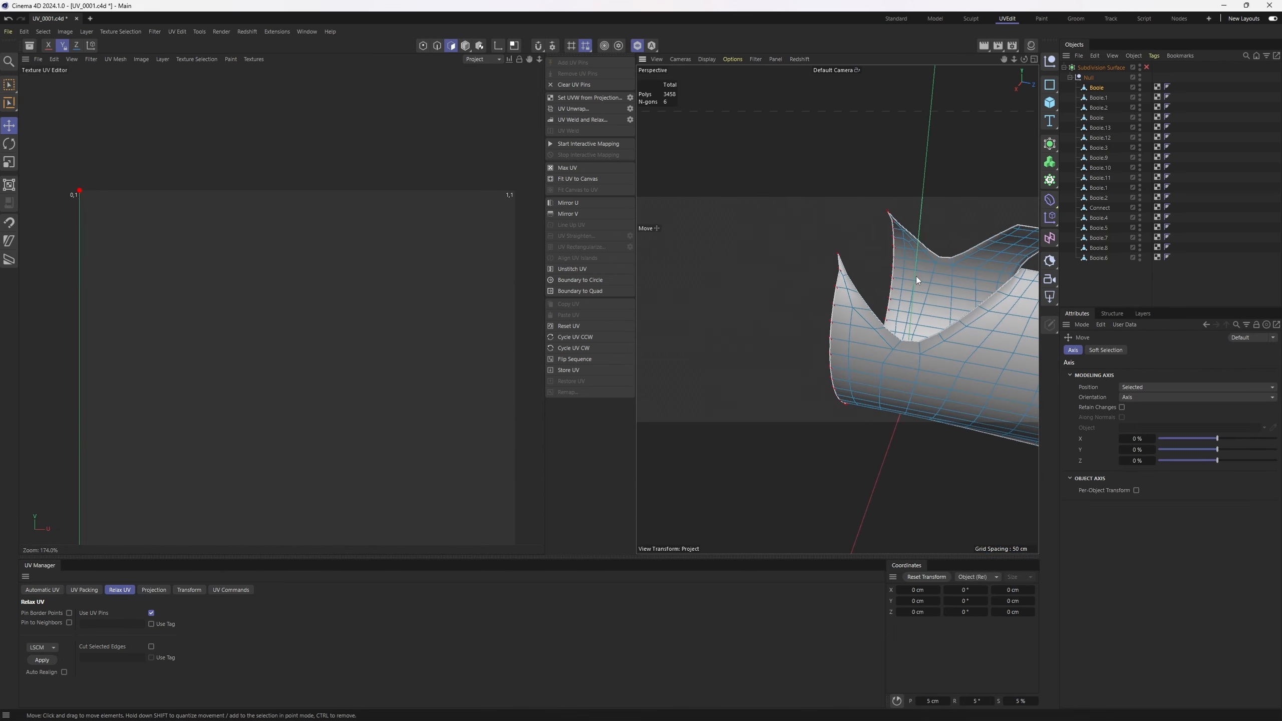
Start interactive mapping on the remaining tube body with a Cylindrical projection.
left_click_drag(915, 277, 901, 351, "alt")
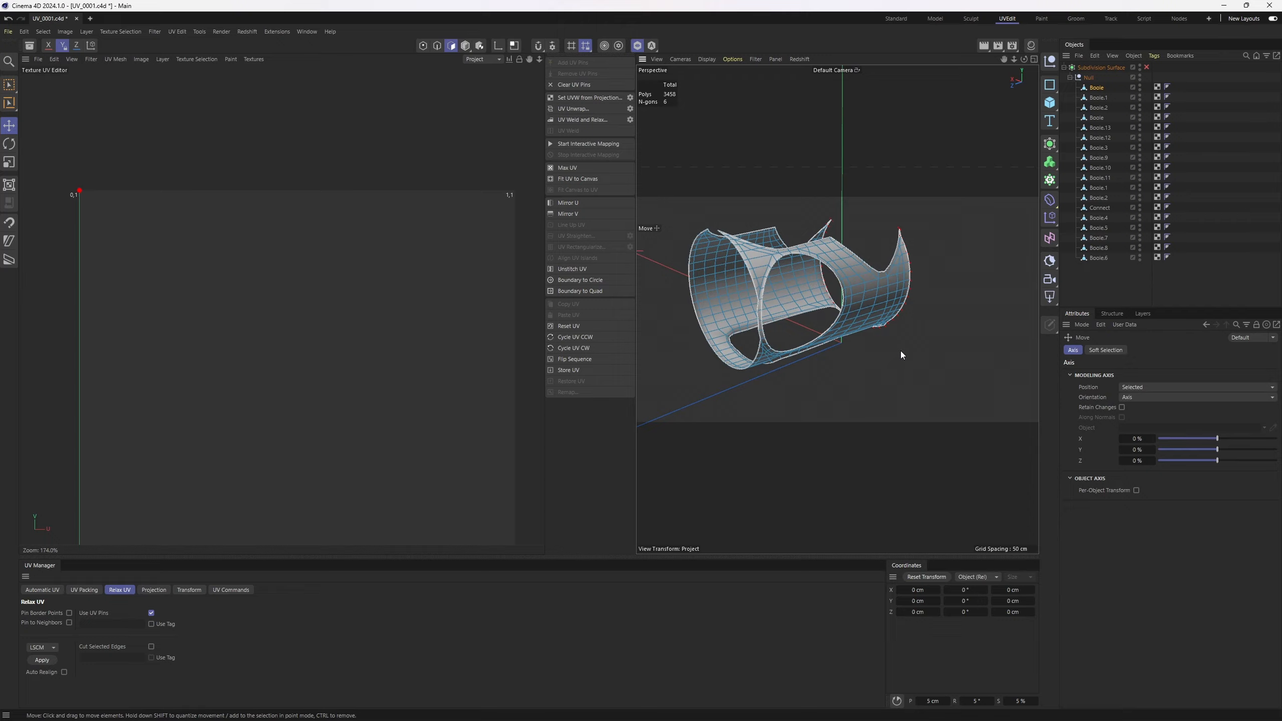
scroll(886, 303, "up", 3)
left_click_drag(886, 303, 776, 317, "alt")
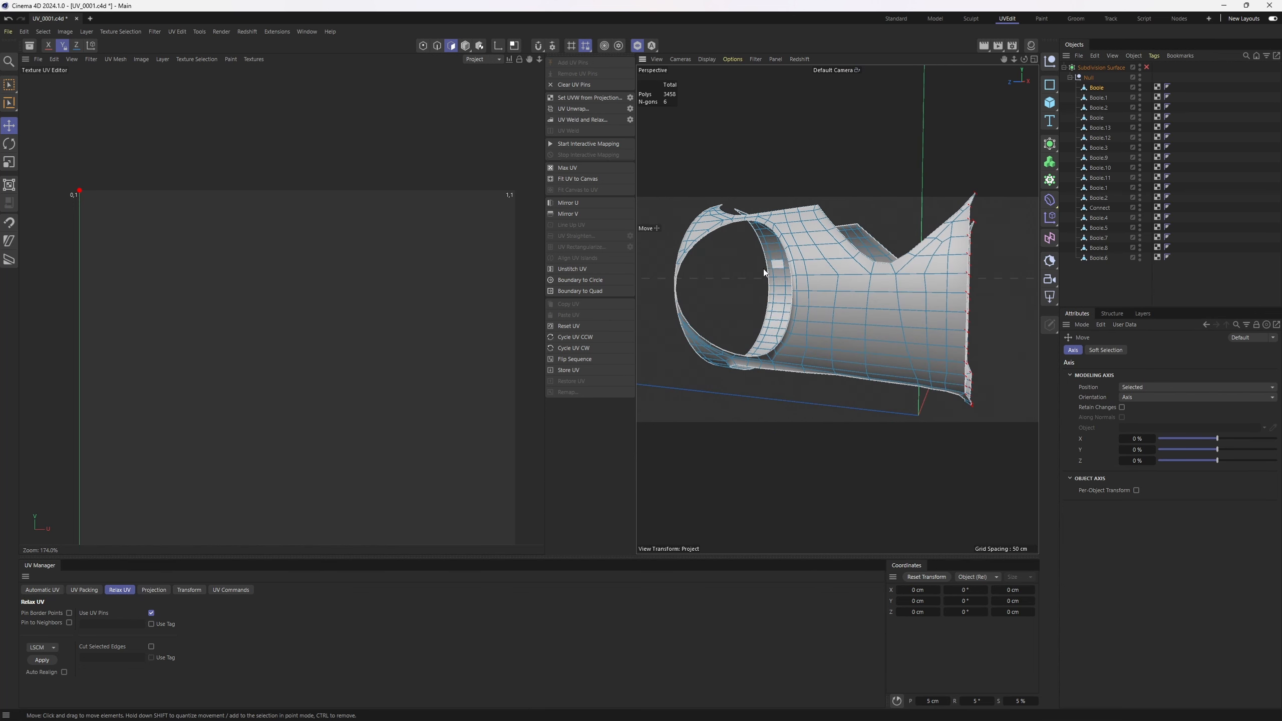
left_click(603, 144)
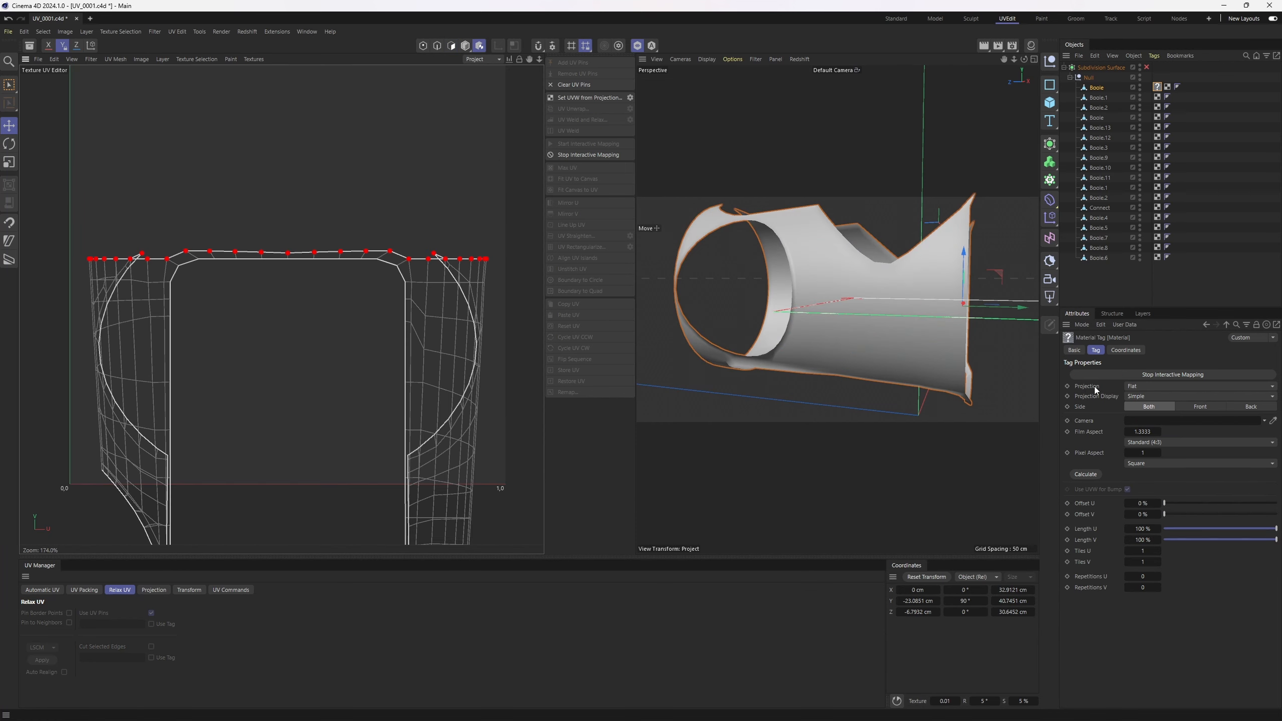
left_click(1136, 387)
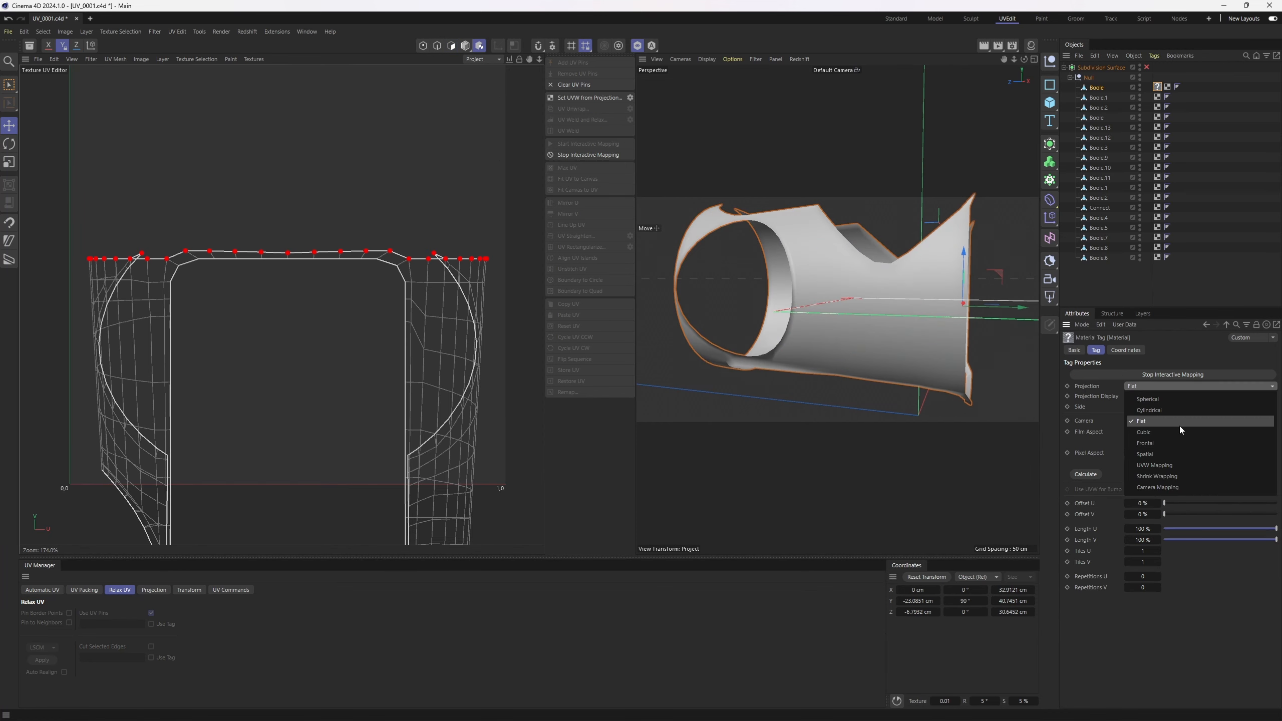
left_click(1166, 413)
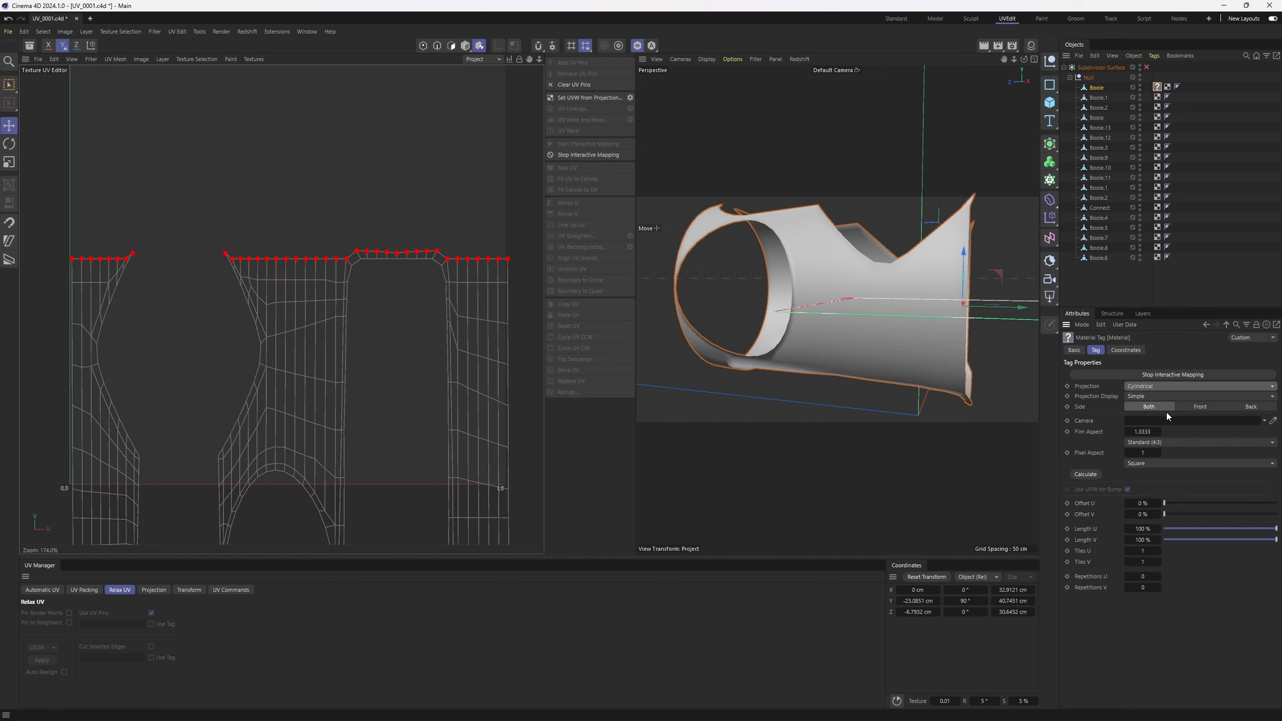
Scale and raise the projection cylinder in the Front view so that it surrounds the tube body.
left_click_drag(783, 318, 914, 337, "alt")
key("t")
middle_click(913, 337)
middle_click(925, 411)
key("e")
left_click_drag(840, 293, 845, 278)
key("t")
left_click_drag(958, 375, 904, 362)
key("e")
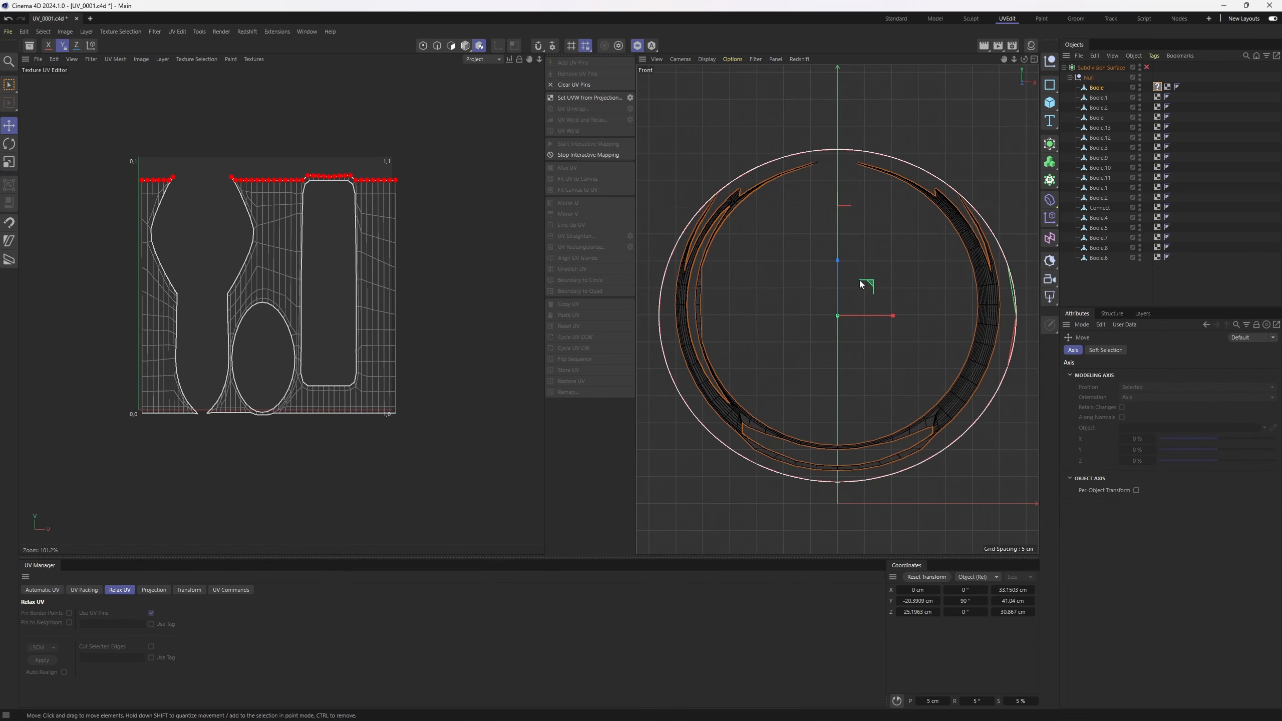
left_click_drag(836, 266, 835, 260)
Shift the projection cylinder along the tube body's length in the Top view, and stop interactive mapping.
middle_click(858, 283)
middle_click(894, 283)
key("ctrl+z")
scroll(885, 279, "up", 3)
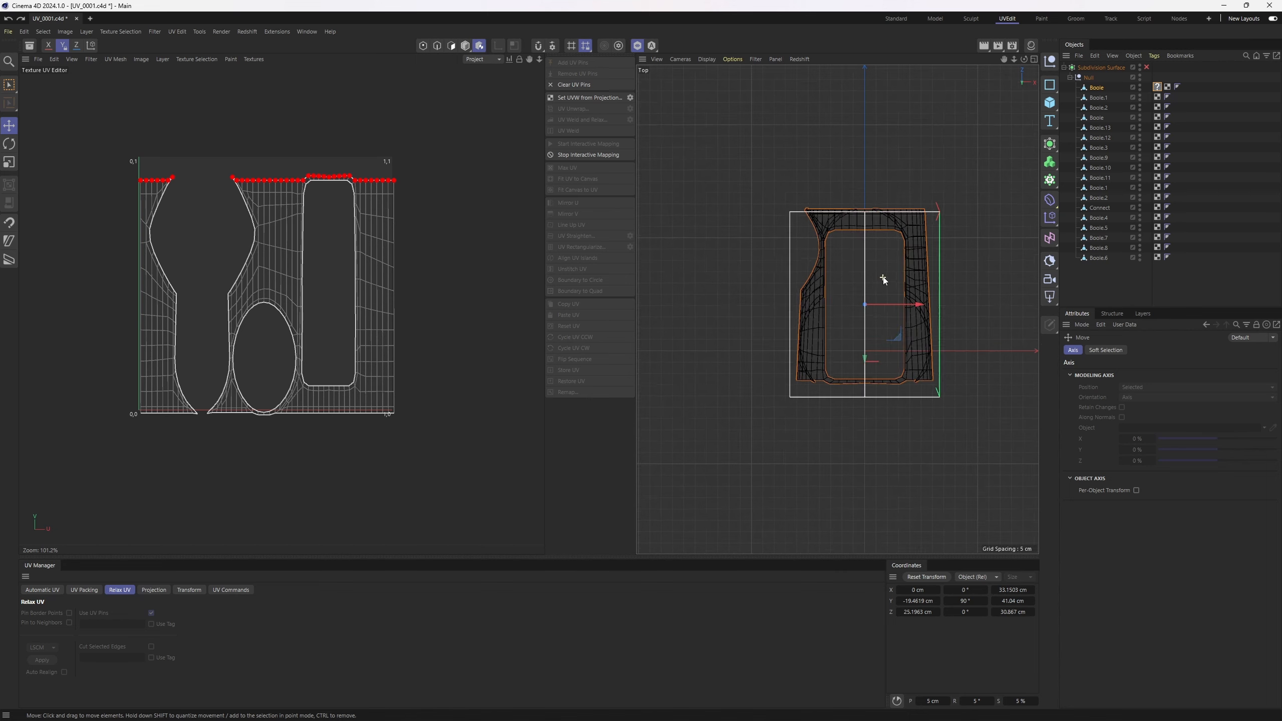
left_click_drag(860, 356, 858, 345)
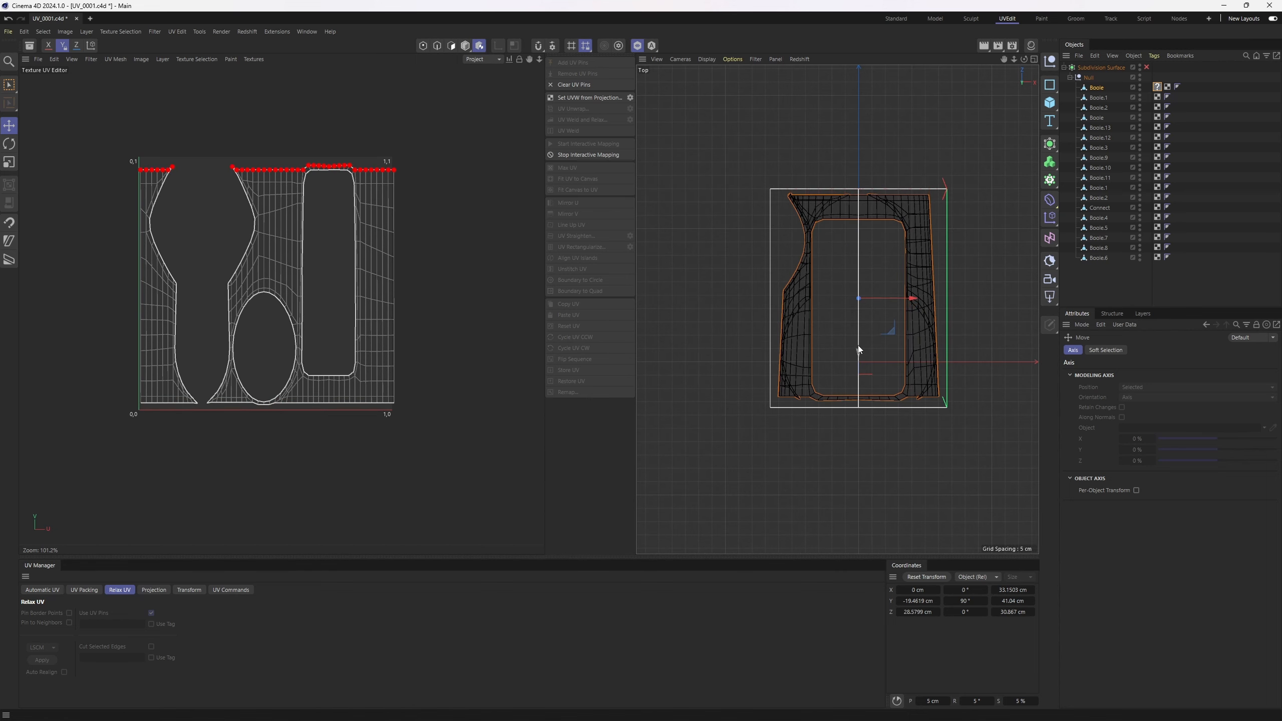
middle_click(857, 345)
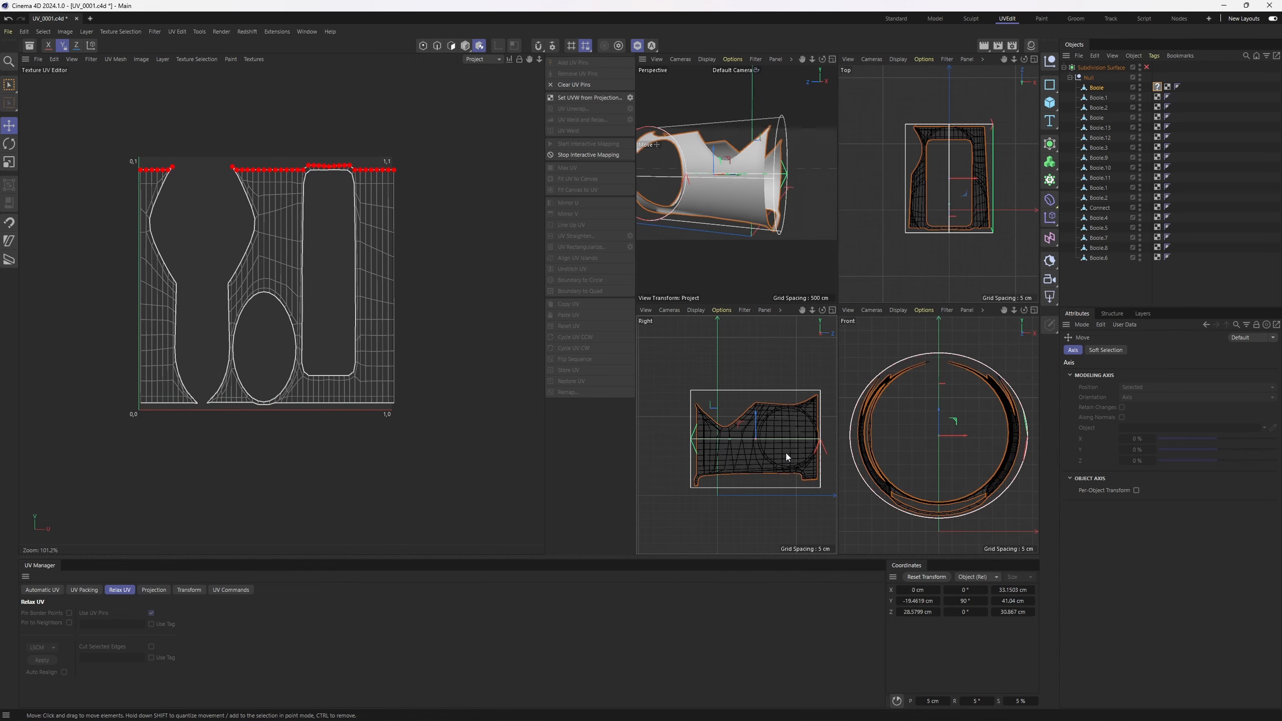
middle_click(786, 458)
middle_click_drag(895, 346, 842, 341, "alt")
middle_click(841, 341)
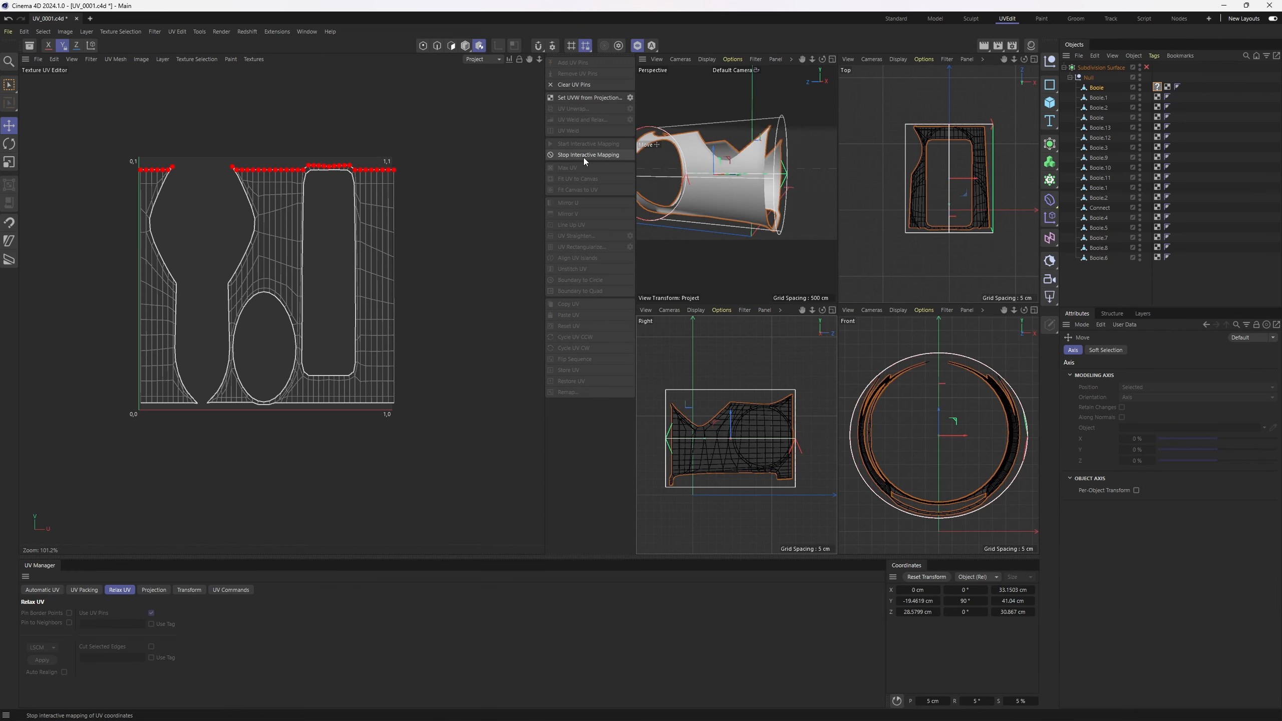
left_click(584, 158)
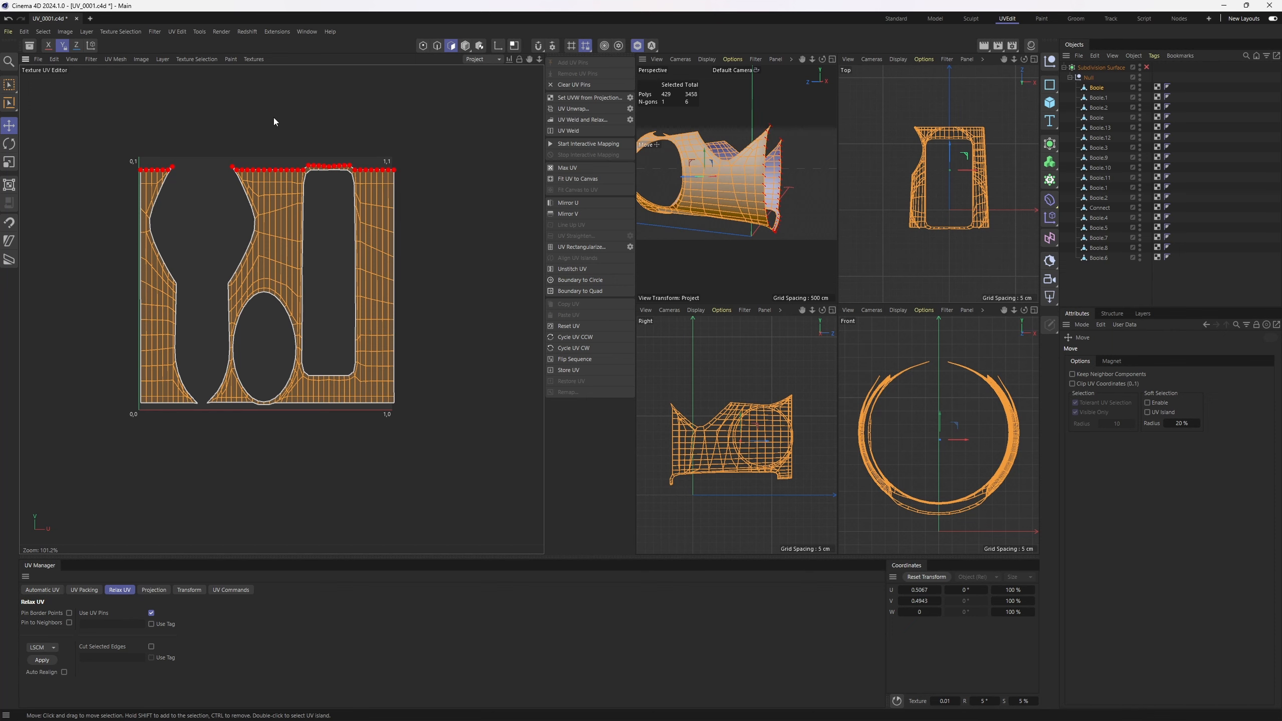
Widen the perspective view and display the UV Map checker texture on the tube body.
middle_click(781, 249)
left_click_drag(781, 248, 753, 195, "alt")
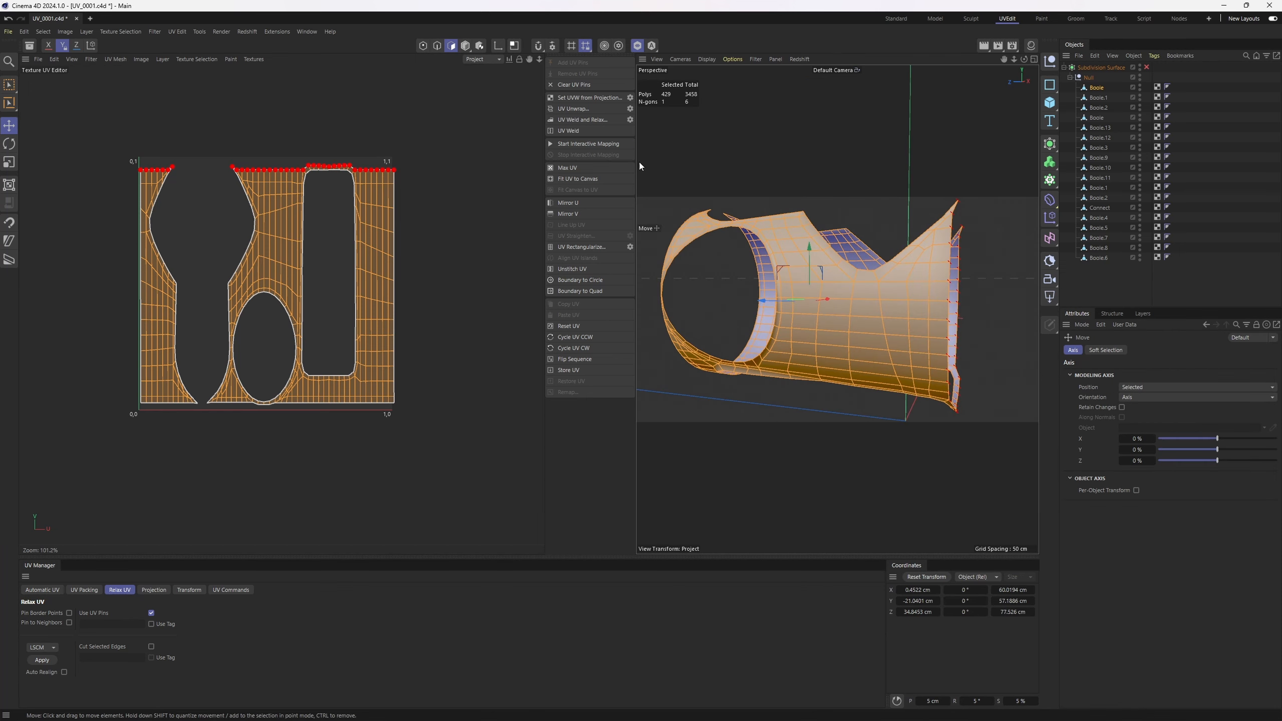
left_click_drag(637, 163, 565, 162)
left_click(253, 59)
left_click(268, 89)
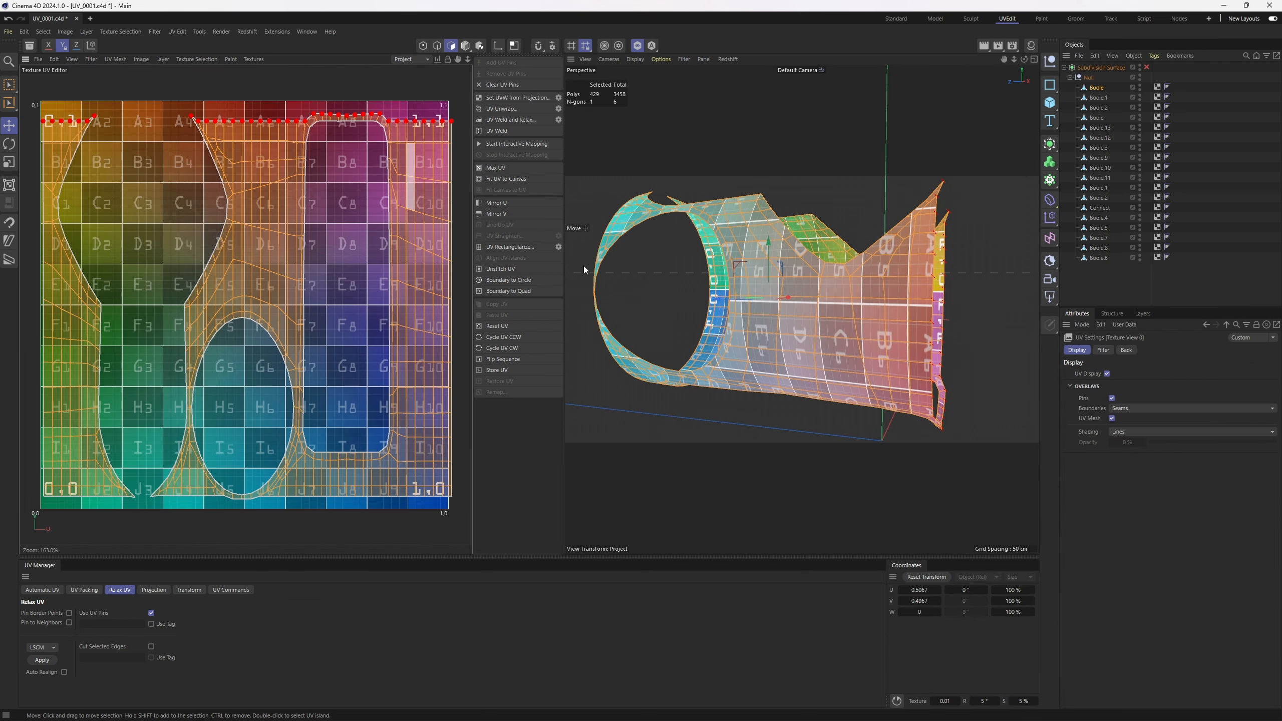
left_click_drag(585, 265, 754, 242, "alt")
scroll(759, 295, "up", 4)
left_click_drag(759, 295, 823, 345, "alt")
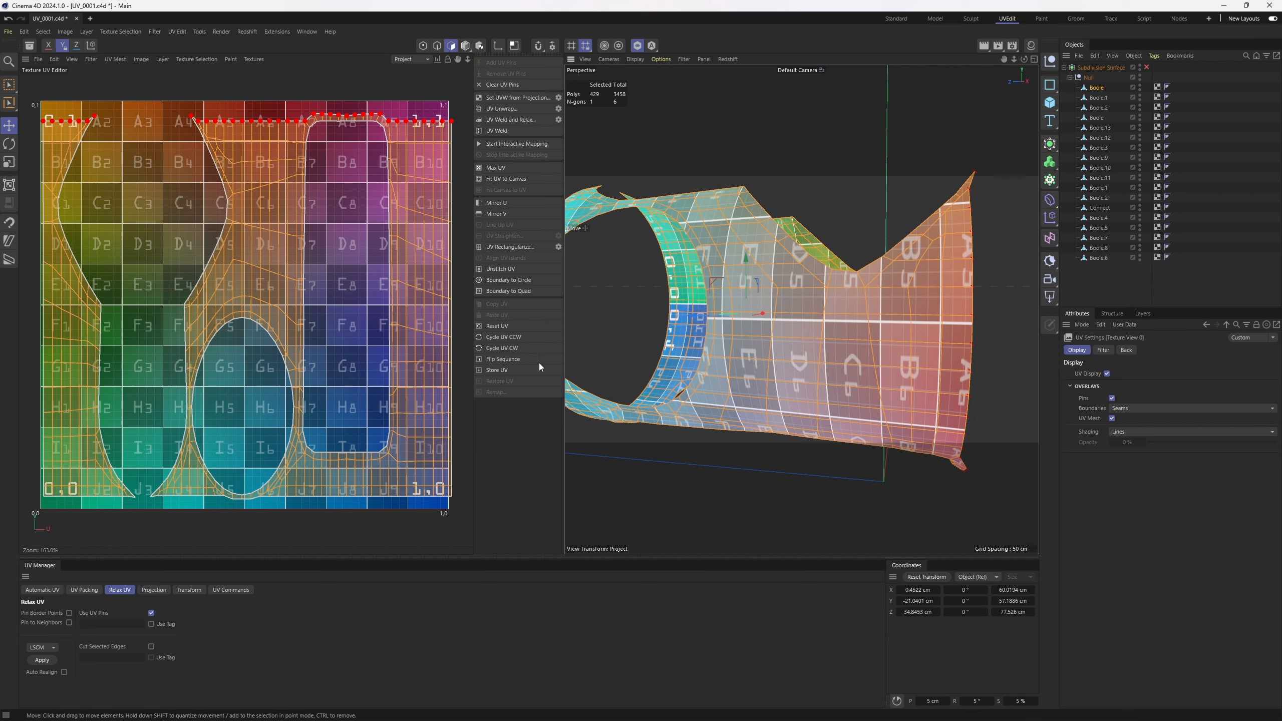
Clear the UV pins and squash the tube body's UV island to about half its height with UV Transform.
right_click(270, 248)
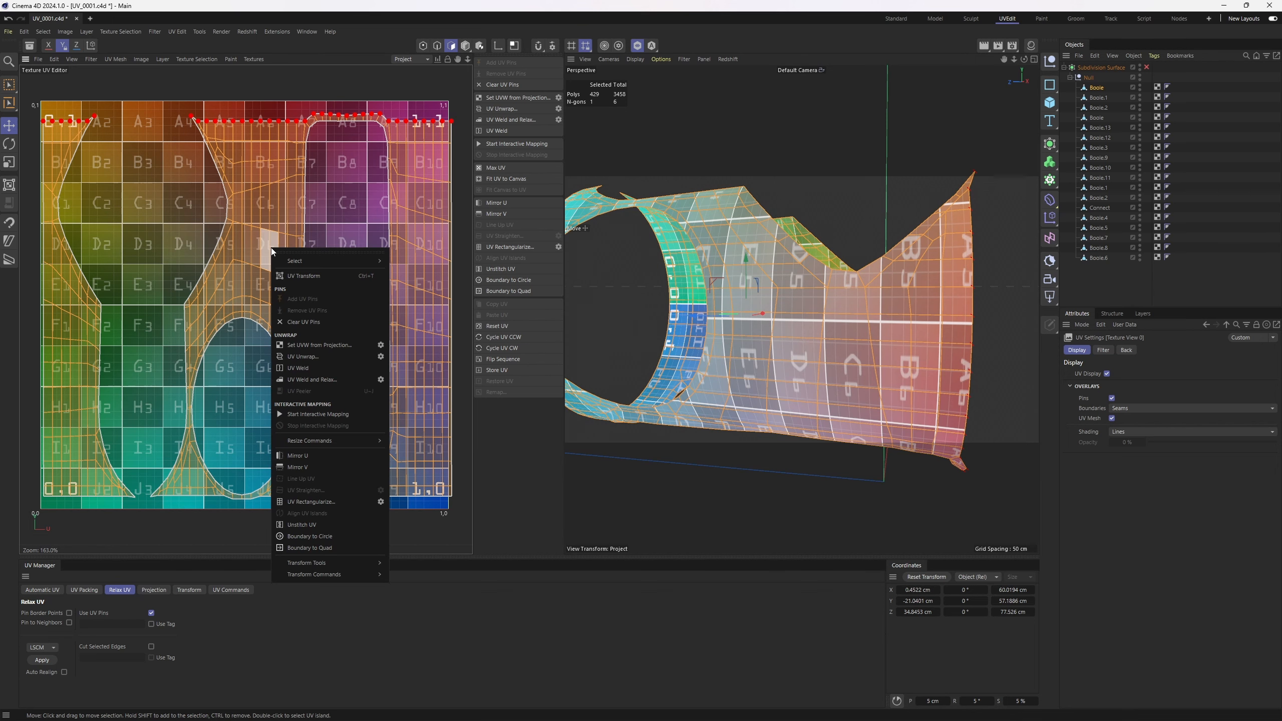
left_click(295, 277)
middle_click_drag(261, 130, 282, 137, "alt")
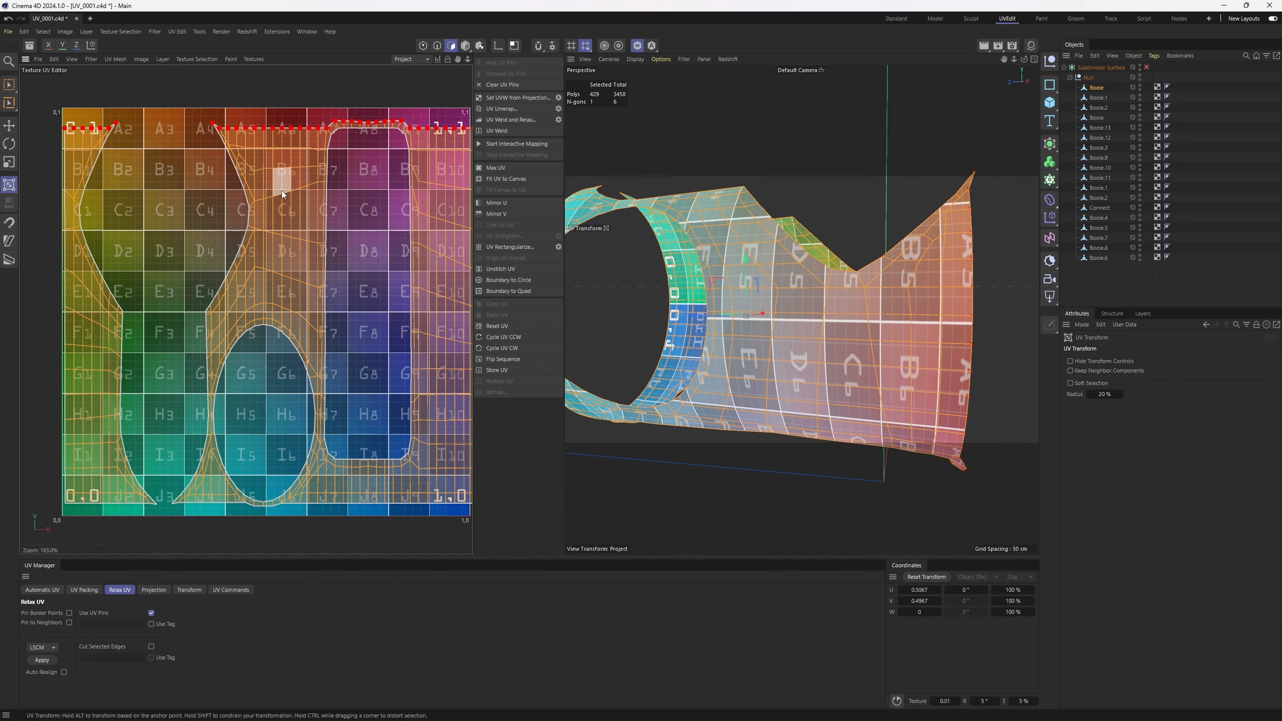
left_click(516, 86)
scroll(272, 138, "up", 3)
scroll(250, 149, "up", 4)
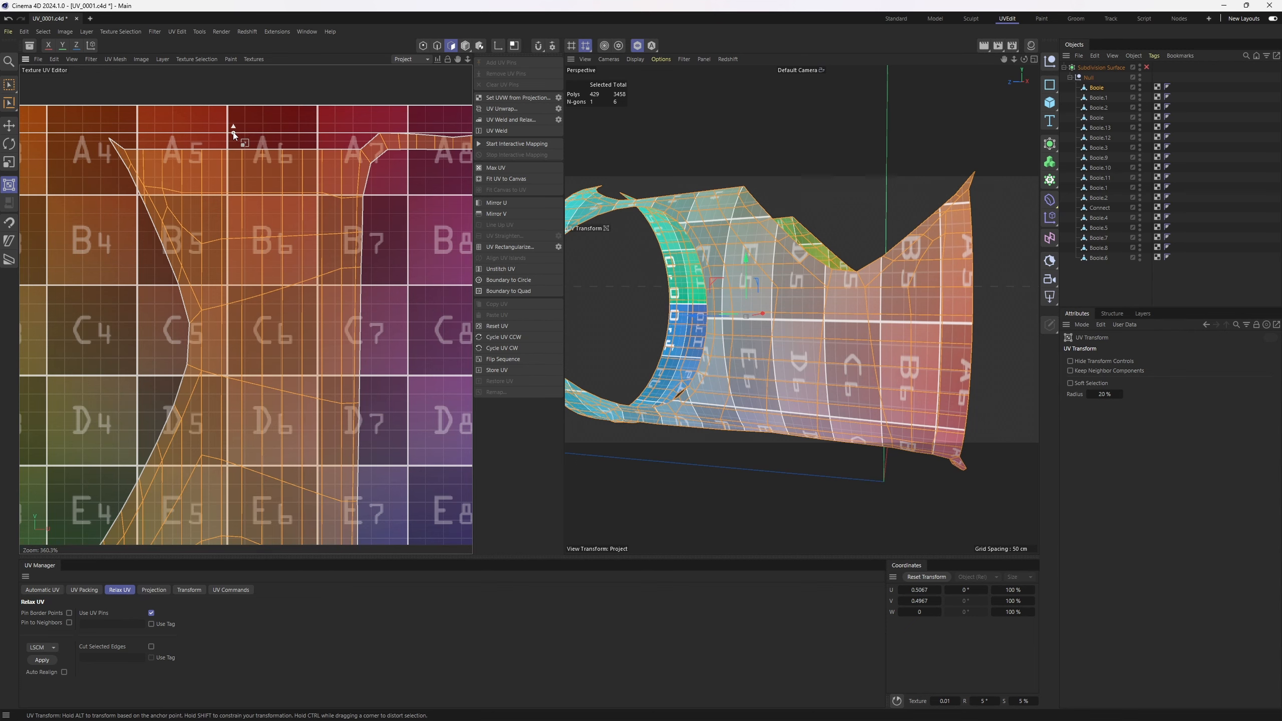
scroll(234, 135, "down", 7)
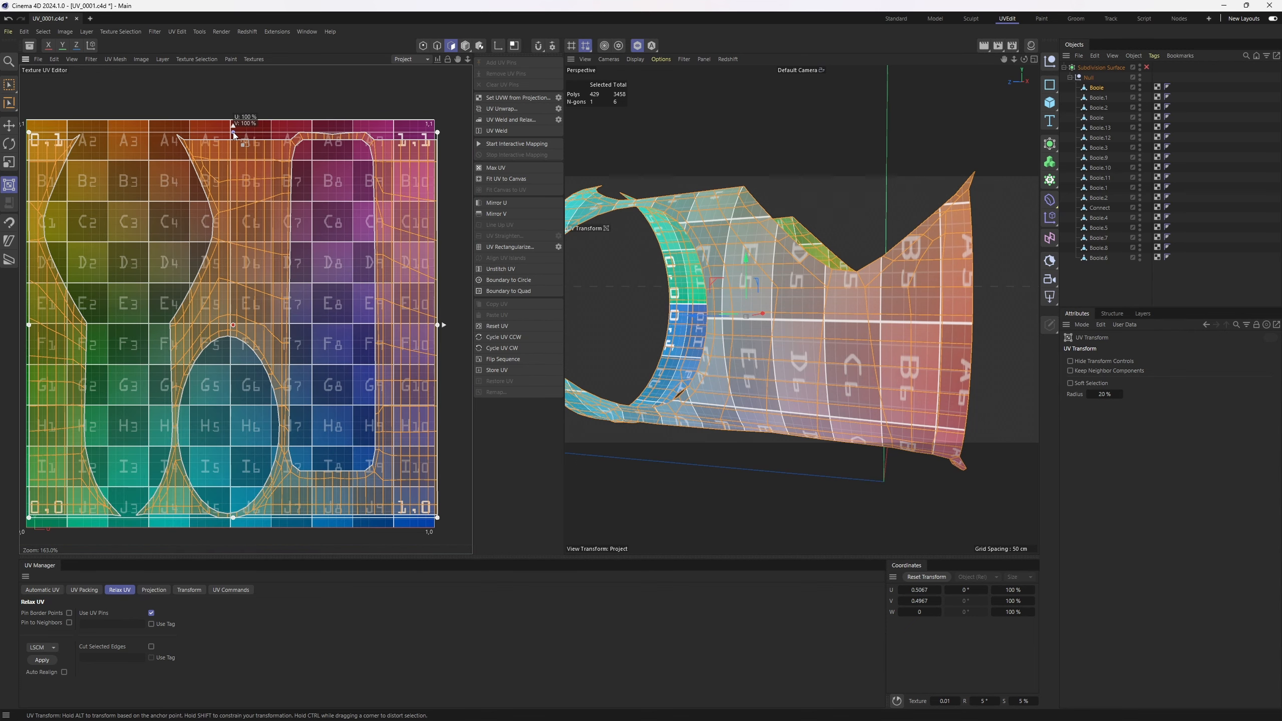
left_click_drag(234, 133, 238, 324)
Scale the tube body's UV island uniformly to about 285 %.
scroll(265, 356, "down", 4)
key("t")
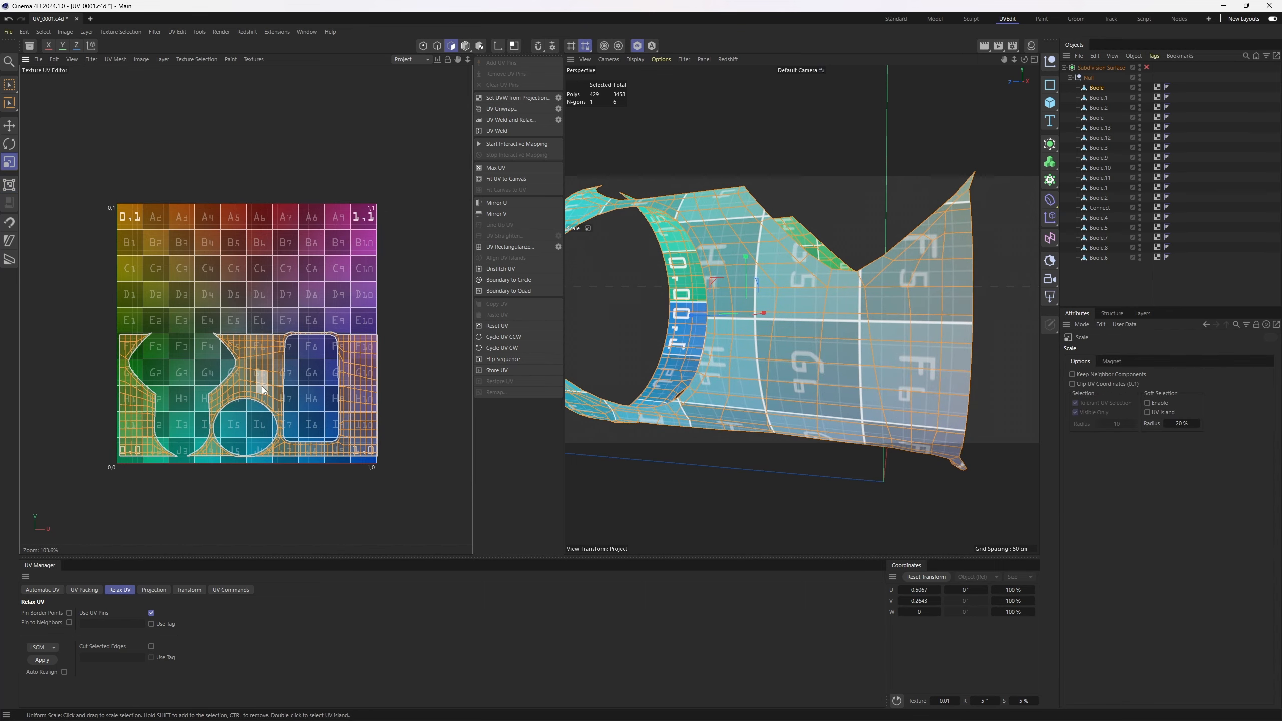
left_click_drag(263, 388, 737, 403)
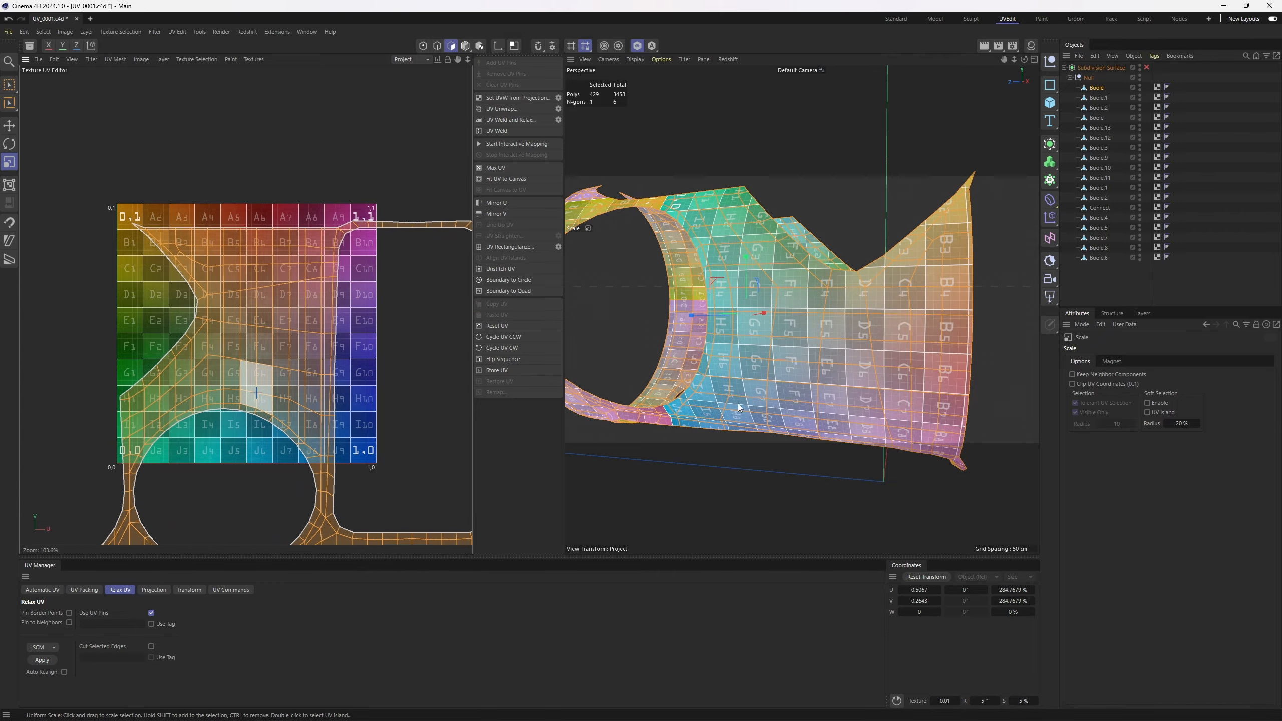
Reduce the island's height slightly with UV Transform to even out the checker squares on the tube body.
left_click_drag(881, 355, 835, 377, "alt")
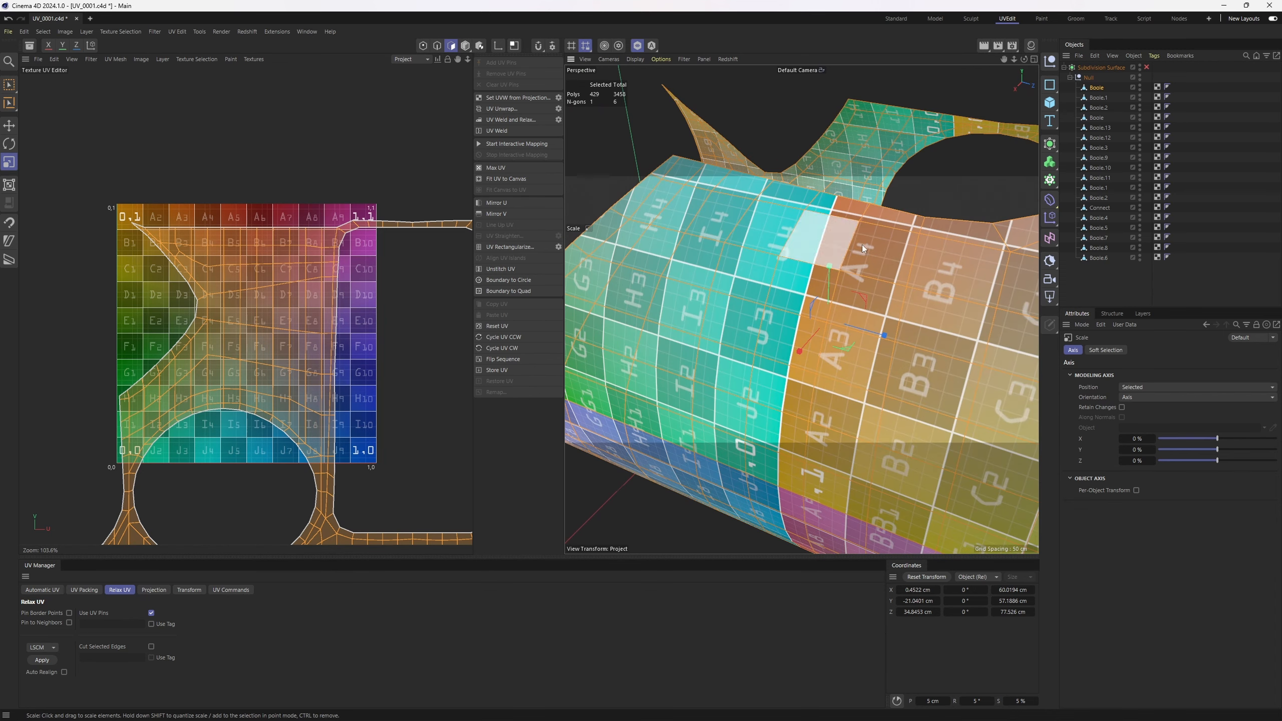
left_click_drag(840, 373, 853, 349, "alt")
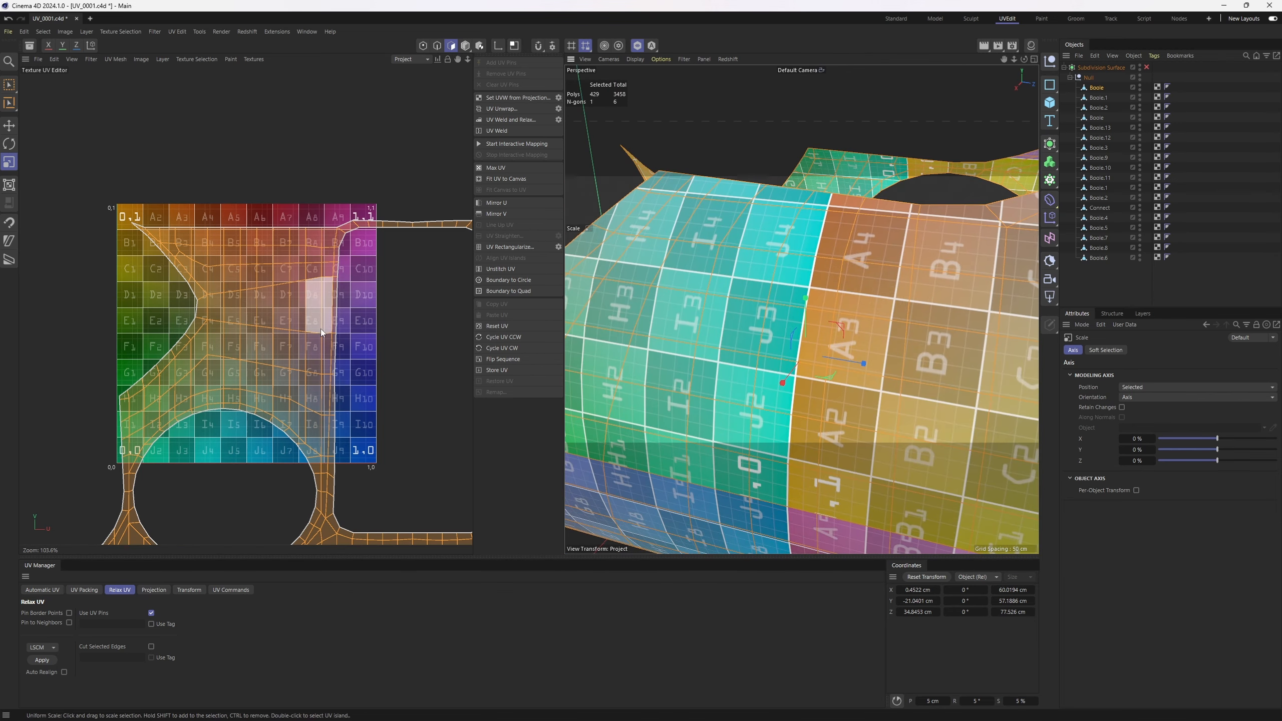
left_click_drag(853, 400, 786, 352, "alt")
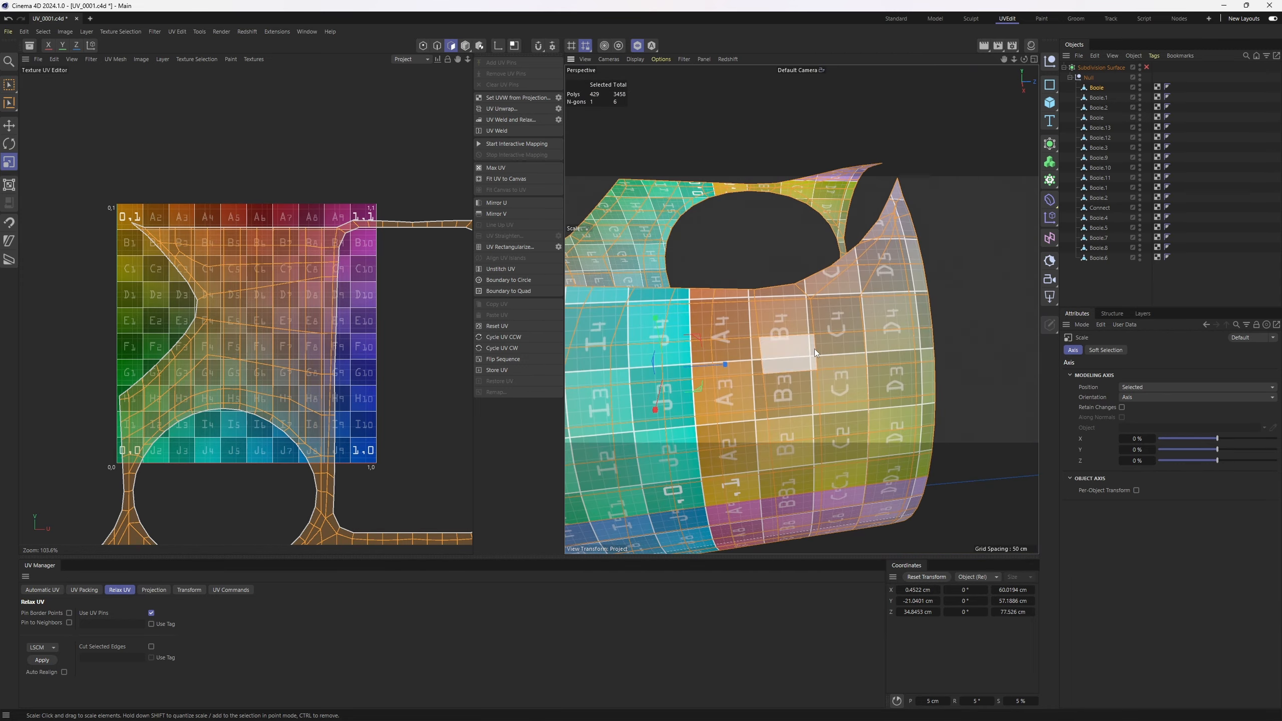
left_click_drag(856, 321, 732, 371, "alt")
scroll(784, 339, "up", 5)
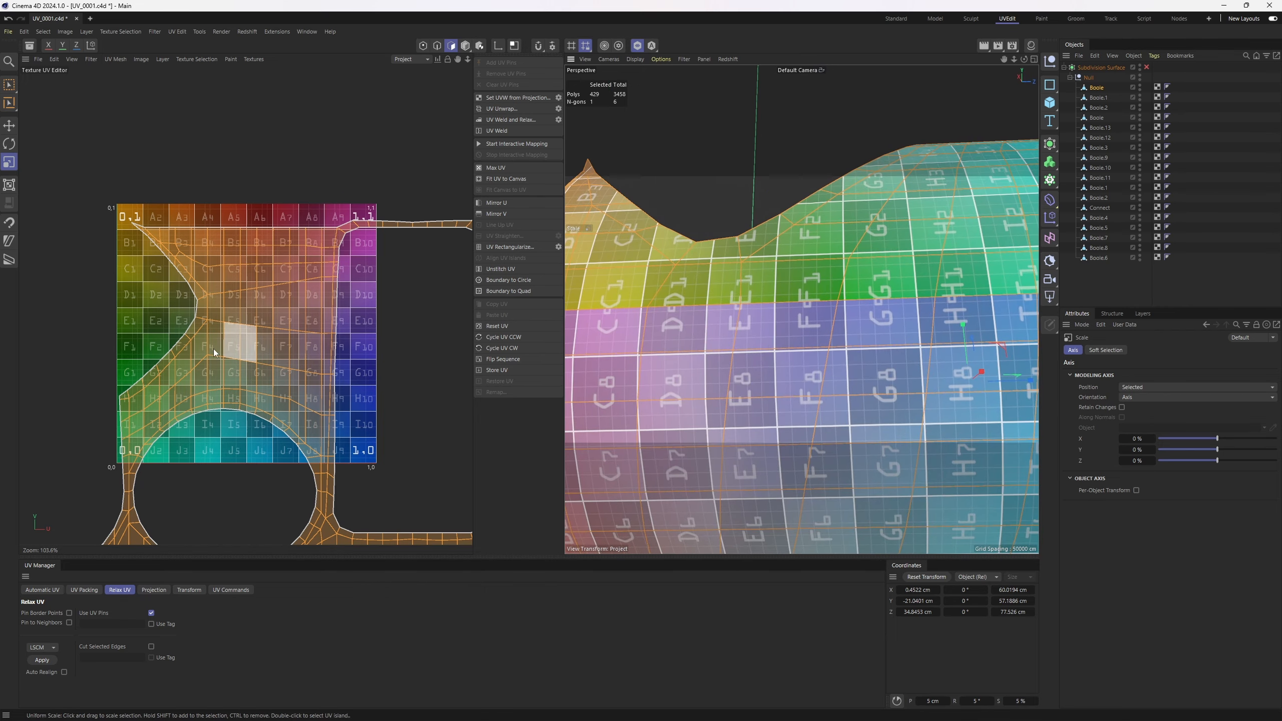
scroll(252, 338, "down", 5)
scroll(258, 337, "down", 1)
right_click(238, 300)
right_click(202, 287)
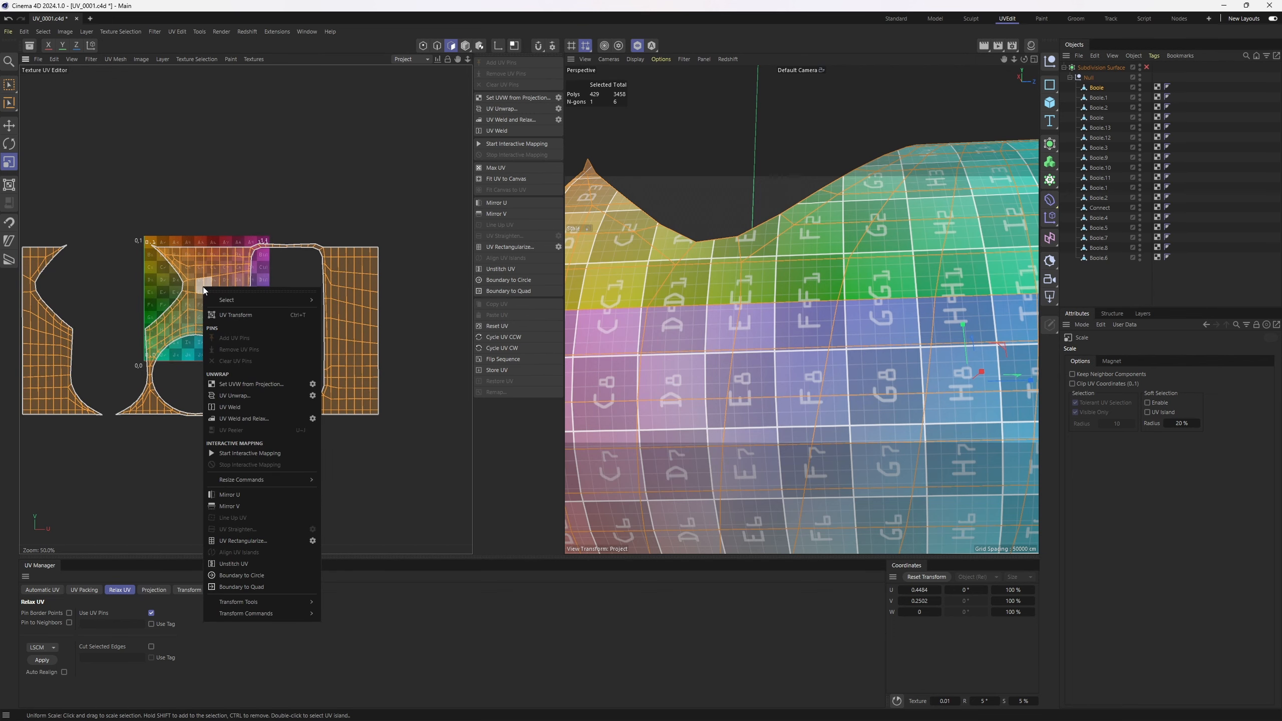
left_click(232, 315)
scroll(197, 274, "up", 3)
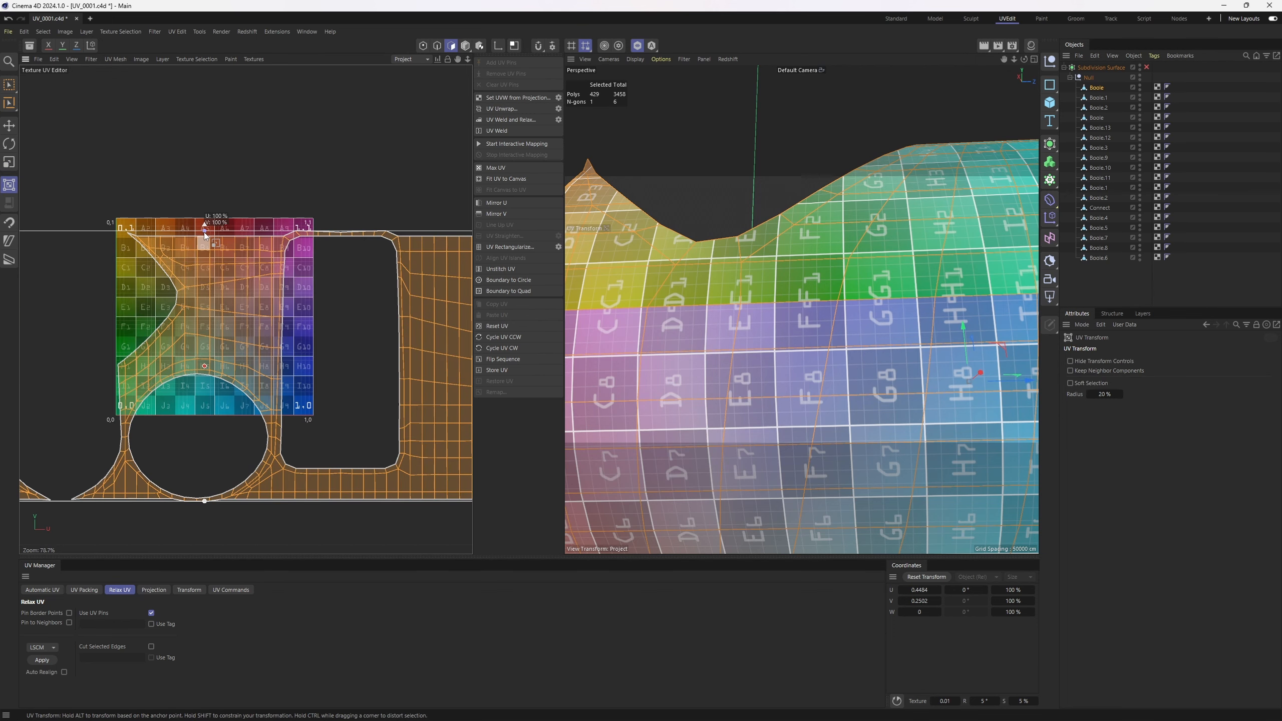
left_click_drag(204, 235, 205, 247)
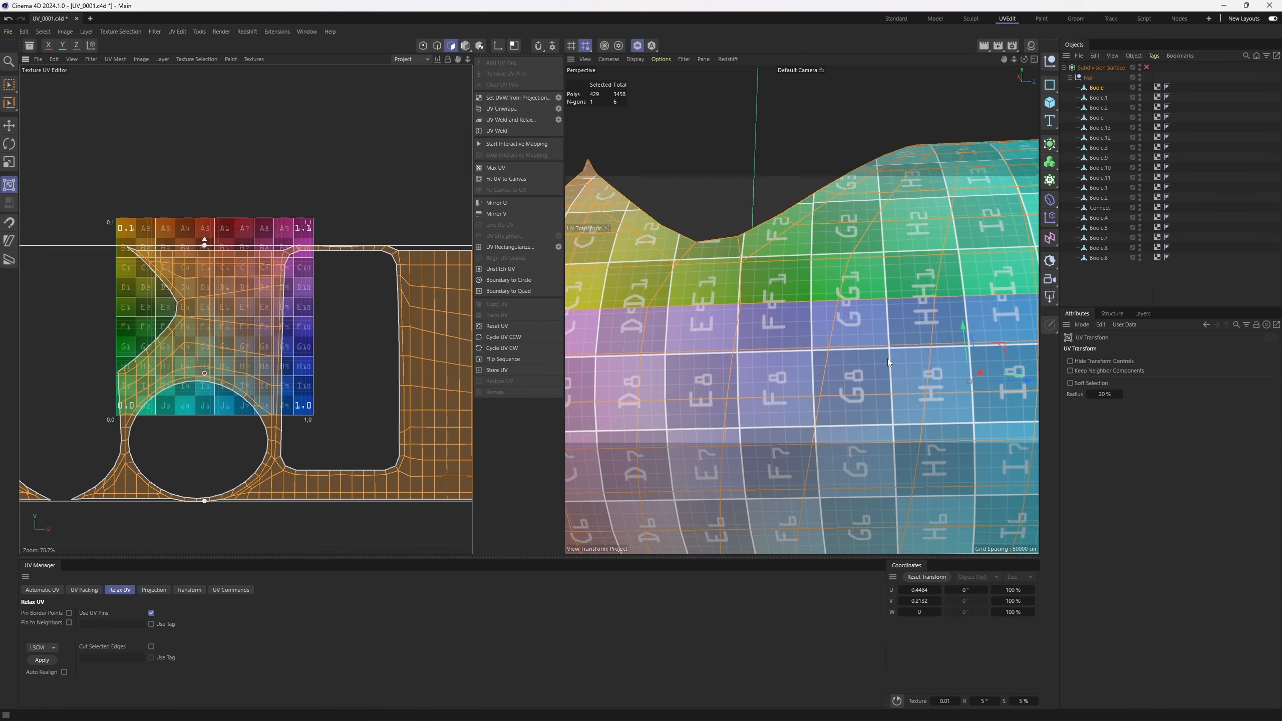
Check the checker pattern around the tube body with the Move tool active, and turn off the UV Map texture.
left_click_drag(903, 380, 965, 237, "alt")
key("ctrl+shift+z")
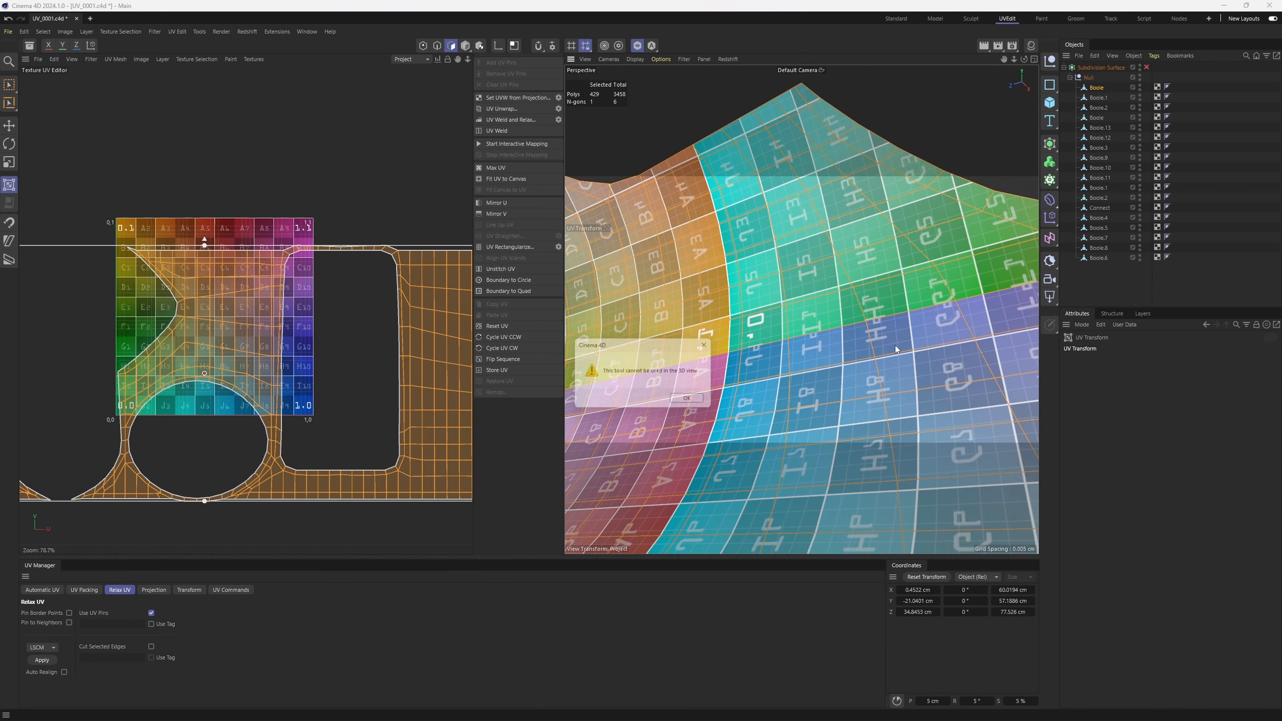
left_click(689, 402)
scroll(295, 316, "down", 3)
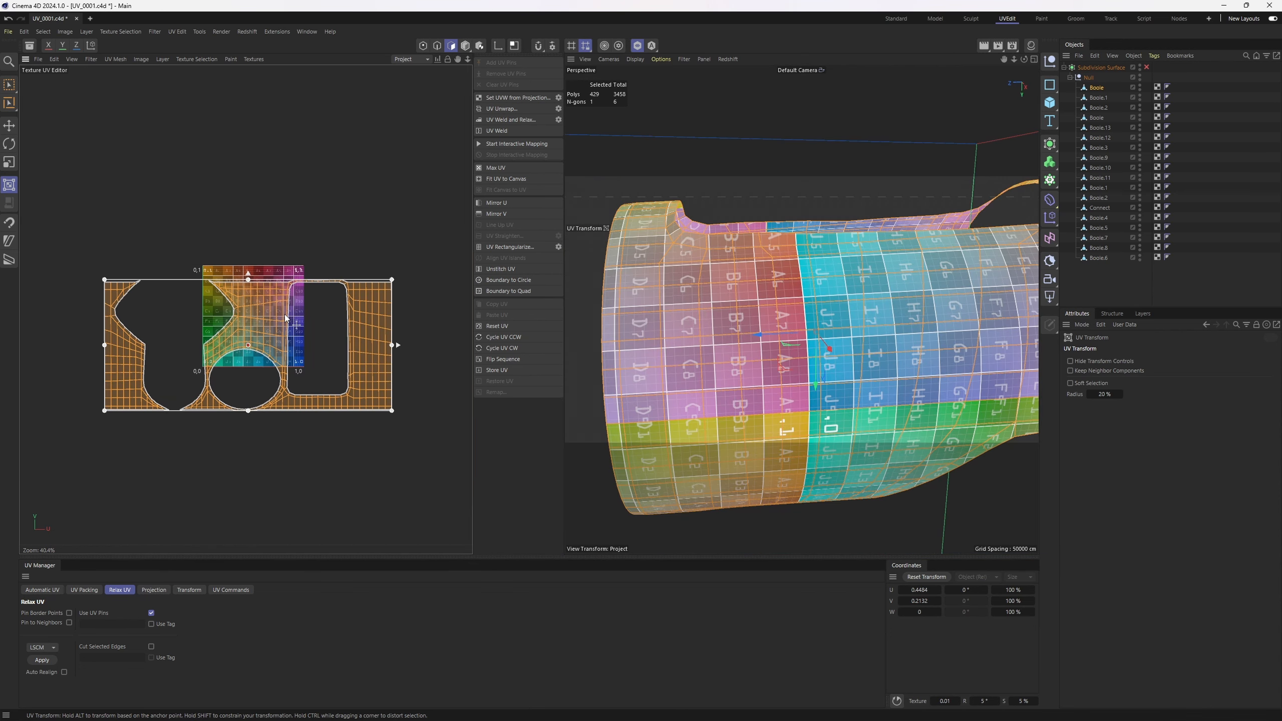
key("e")
middle_click_drag(926, 376, 805, 304, "alt")
left_click_drag(805, 304, 725, 296, "alt")
left_click(253, 59)
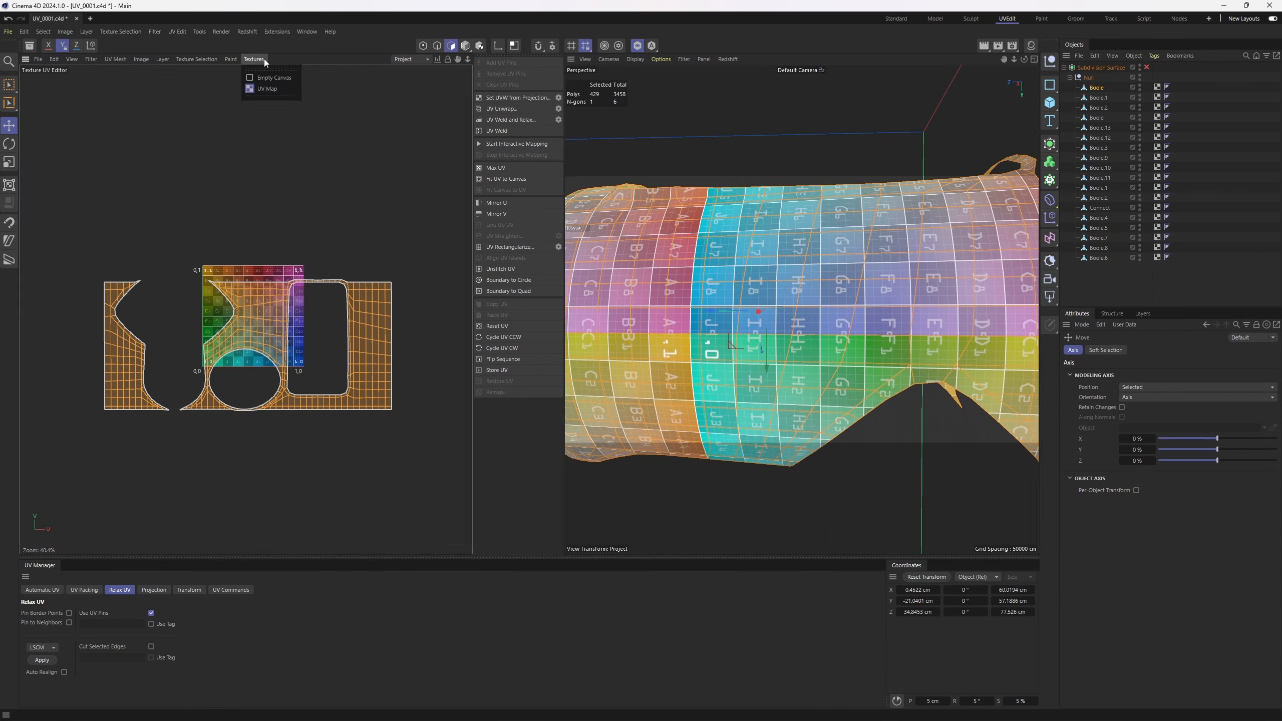
left_click(263, 83)
Show all hidden polygons and select every polygon of the model.
left_click_drag(779, 296, 763, 318, "alt")
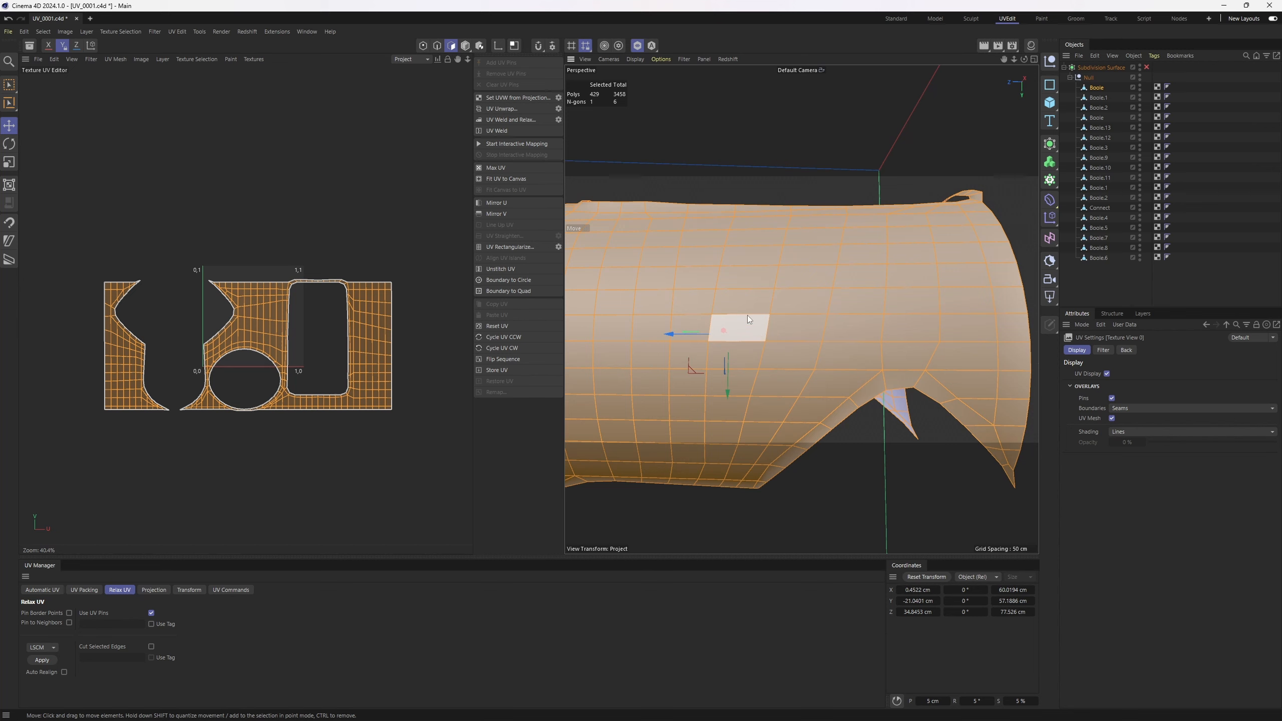
key("v")
mouse_move(824, 277)
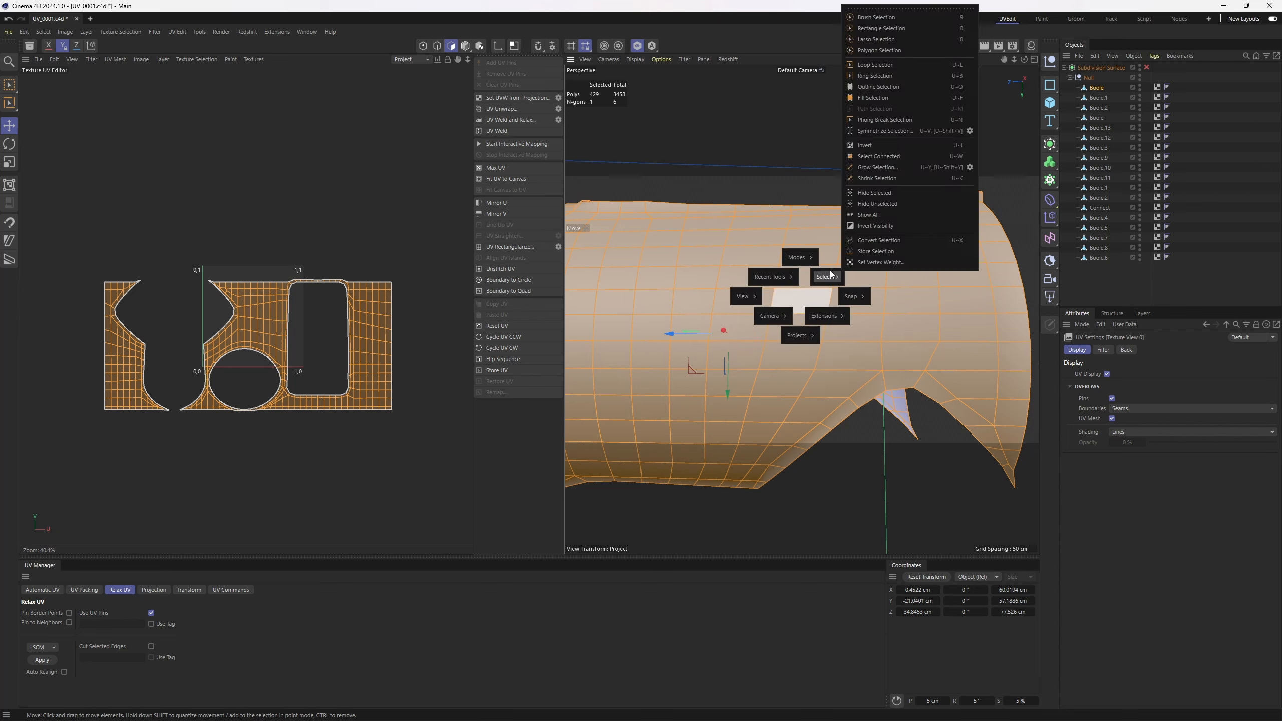
left_click(899, 225)
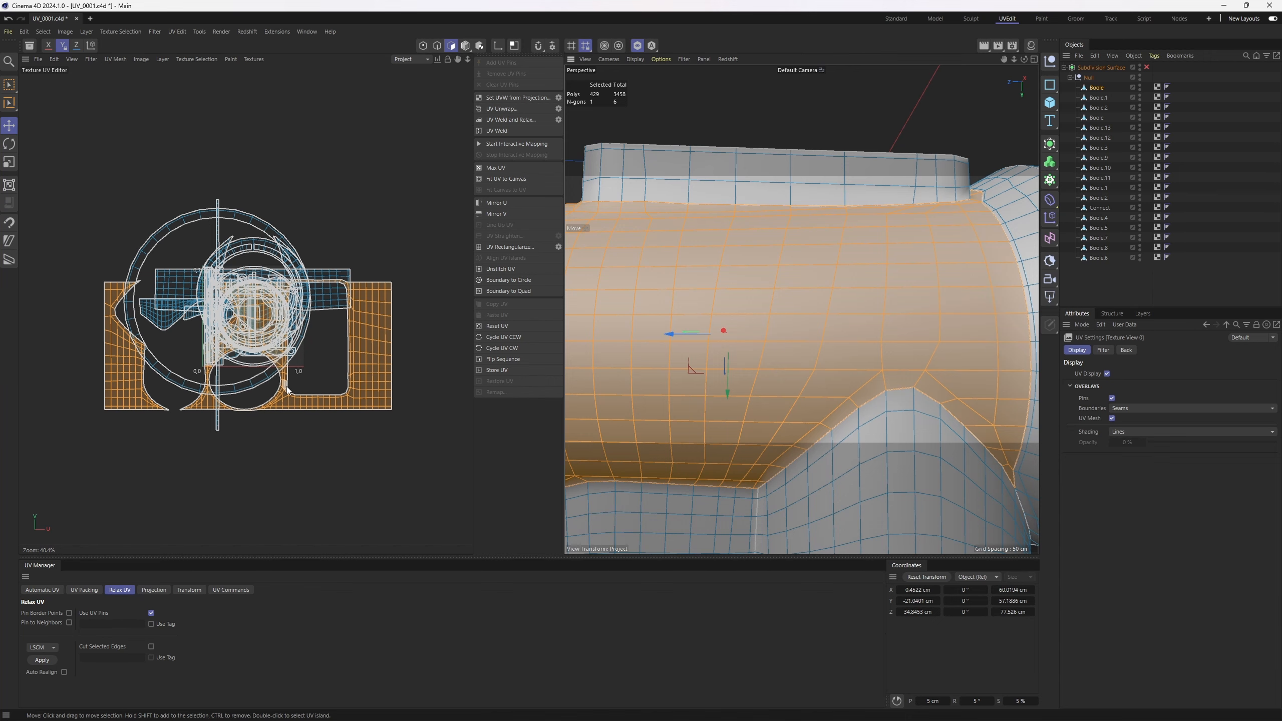
key("ctrl+a")
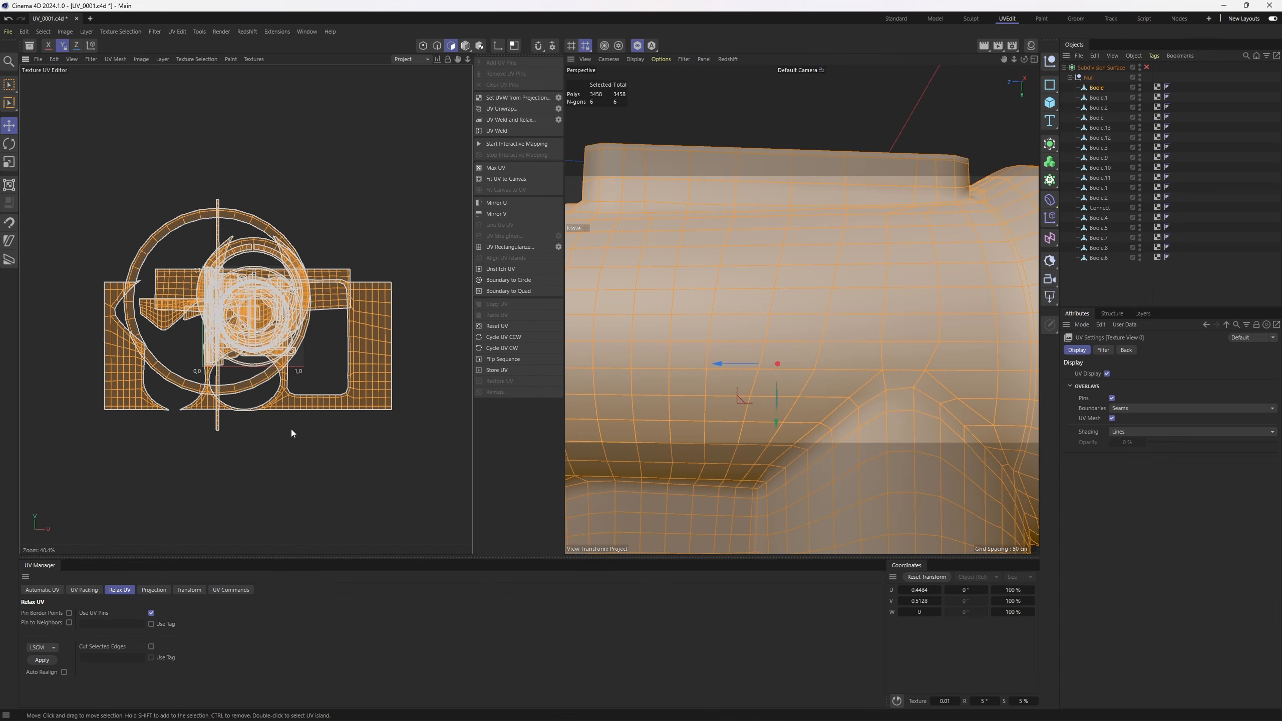
scroll(818, 340, "down", 5)
mouse_move(887, 257)
left_mouse_down("alt")
mouse_move(916, 133)
mouse_move(864, 212)
mouse_move(878, 233)
mouse_move(878, 154)
left_mouse_up("alt")
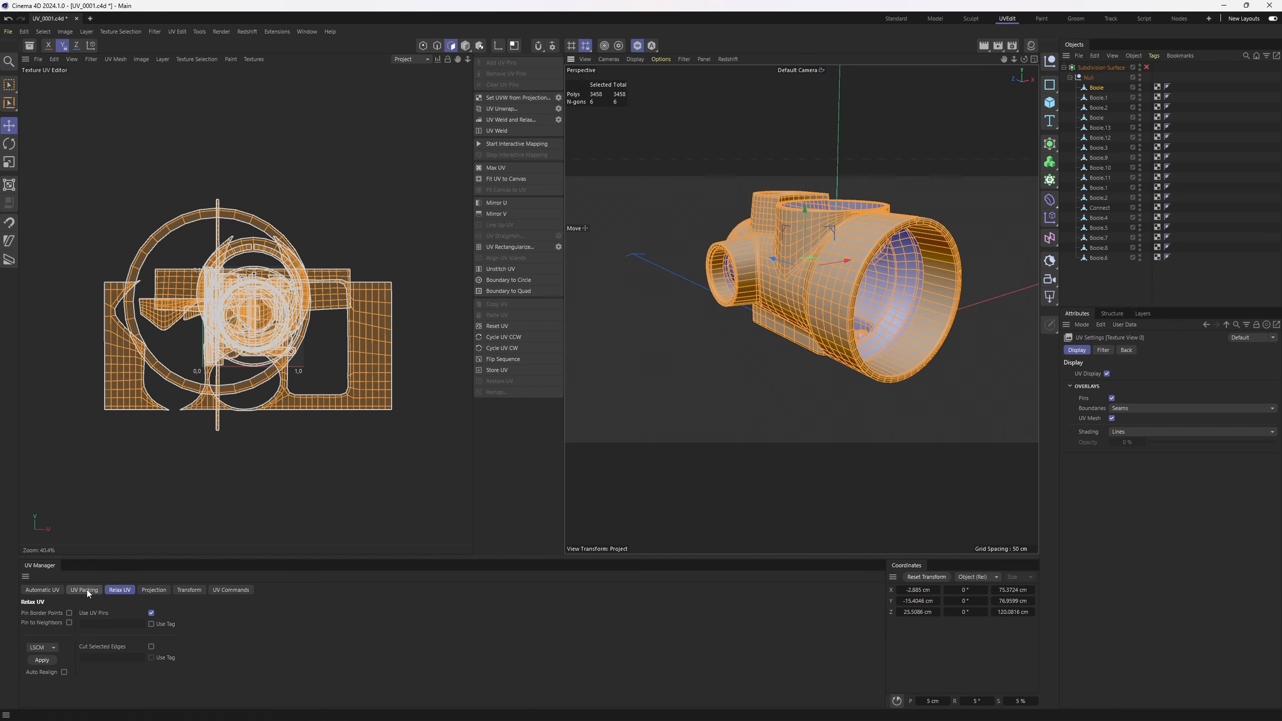
Pack all UV islands into the UV space with Geometric packing, 0.1 % spacing and Equalize Island Size enabled.
left_click(86, 589)
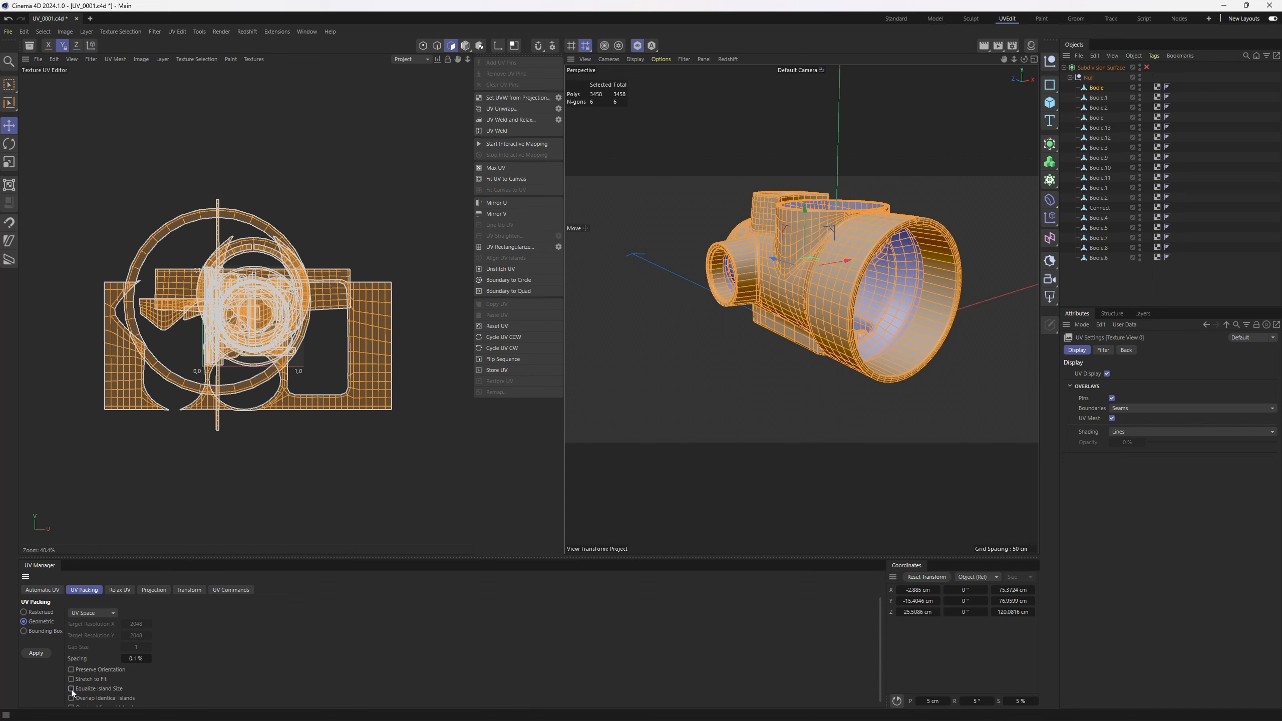
left_click(41, 655)
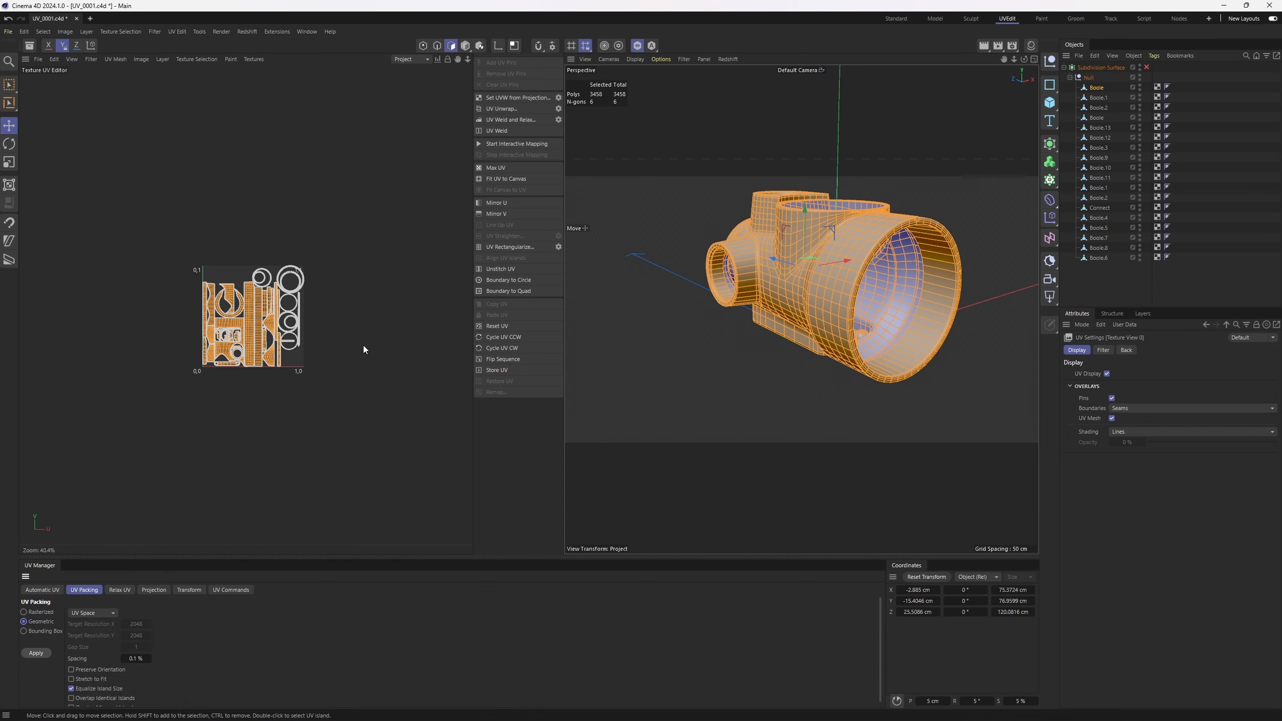
scroll(263, 323, "up", 10)
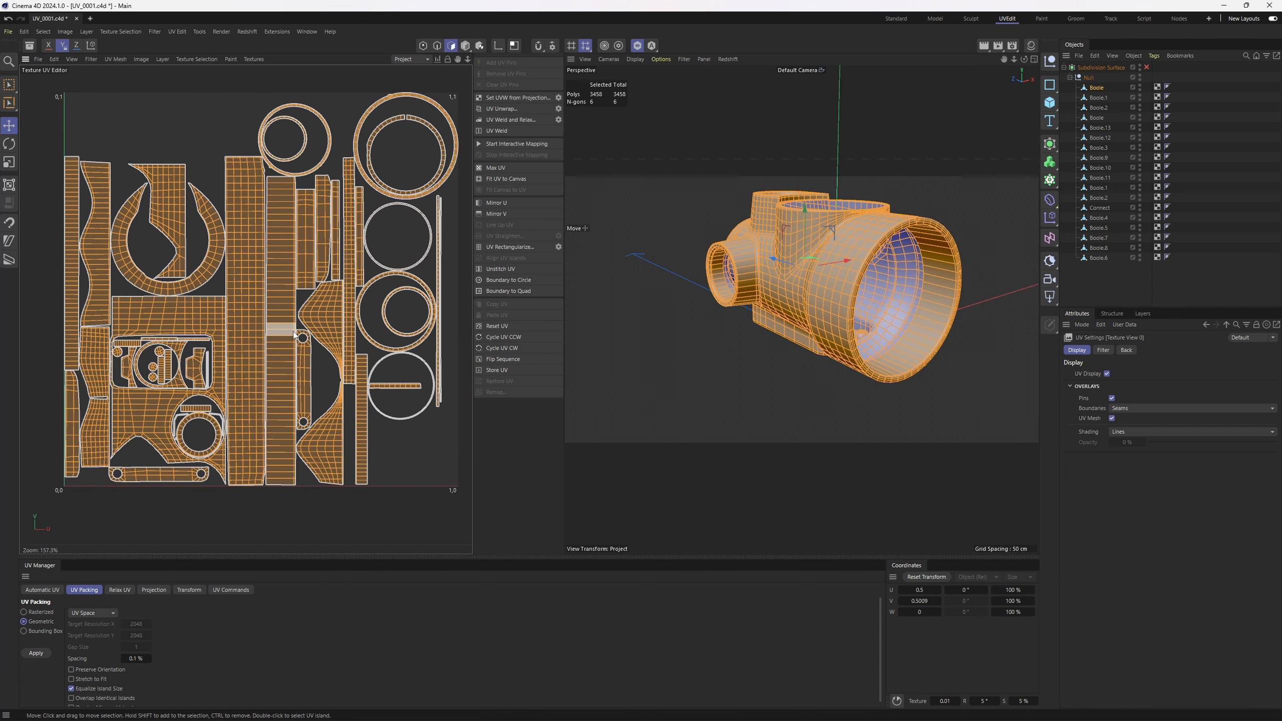
scroll(294, 335, "down", 2)
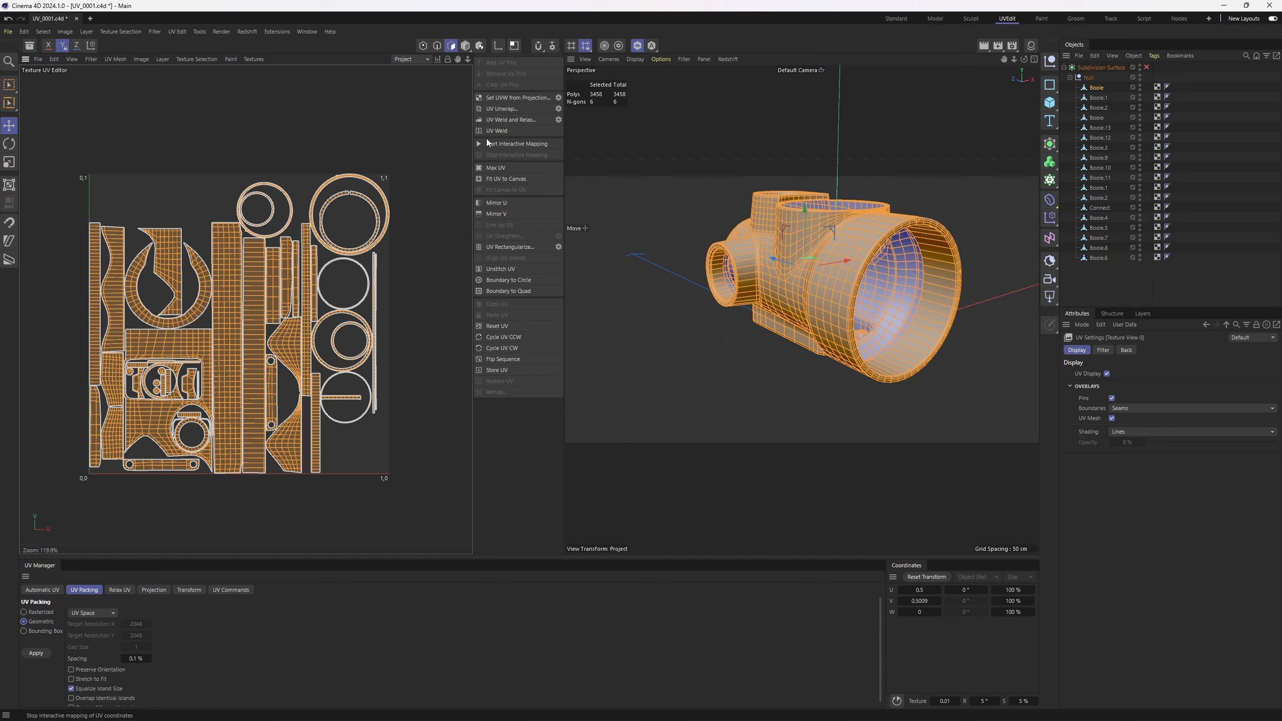
Show the UV Map texture on the model and inspect the direction of the grid lettering around the body.
left_click(254, 59)
left_click(267, 88)
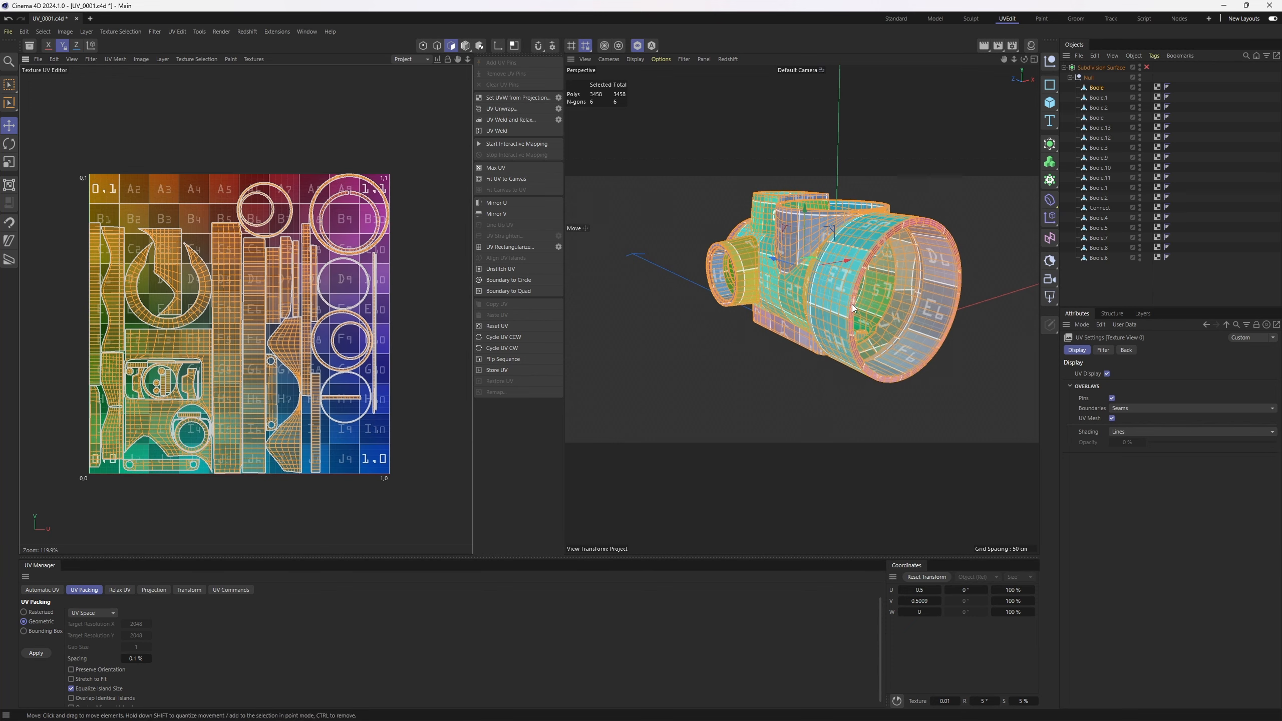
left_click_drag(909, 238, 796, 343, "alt")
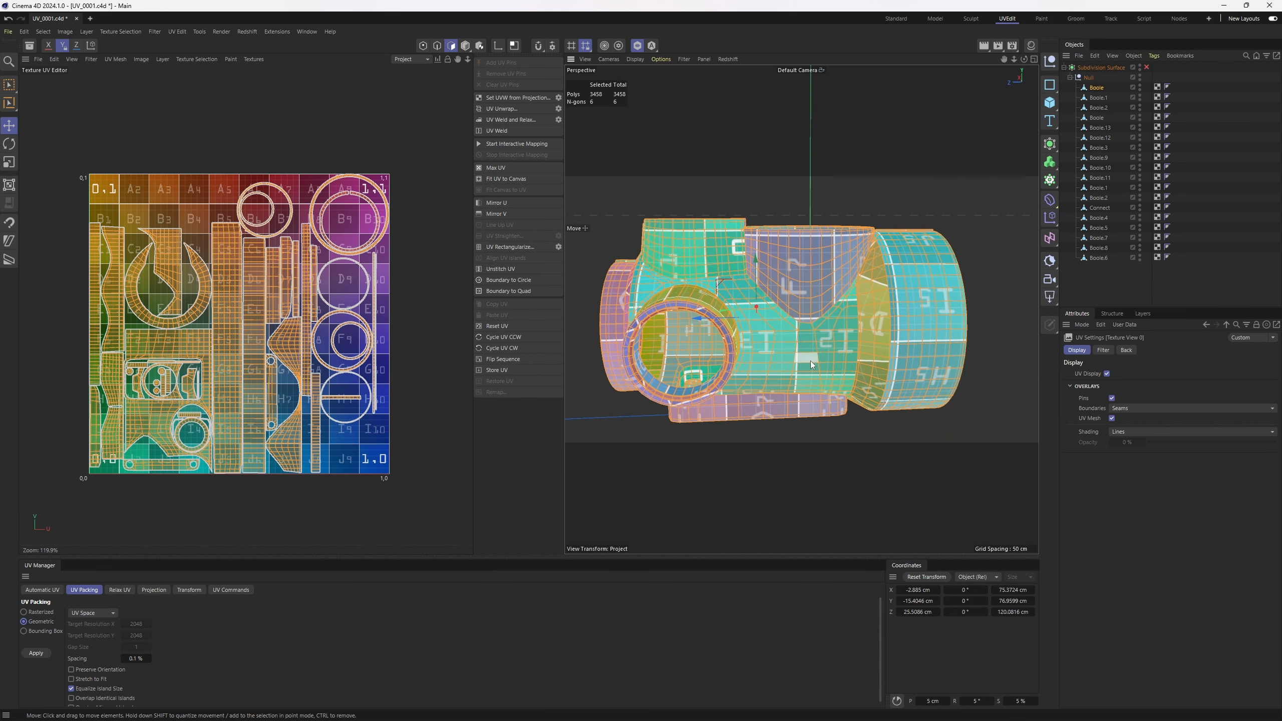
mouse_move(821, 359)
left_mouse_down("alt")
mouse_move(843, 334)
mouse_move(813, 345)
mouse_move(789, 324)
mouse_move(785, 303)
mouse_move(807, 289)
mouse_move(821, 345)
left_mouse_up("alt")
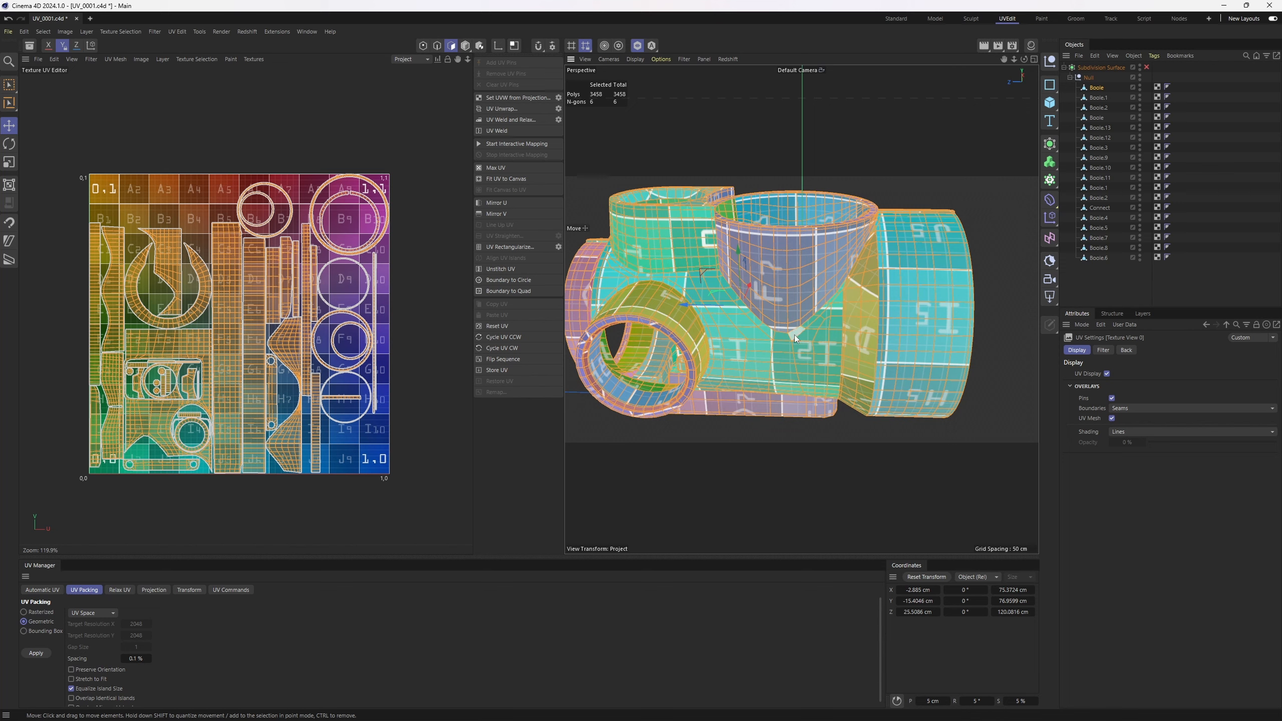
mouse_move(794, 335)
left_mouse_down("alt")
mouse_move(846, 214)
mouse_move(834, 279)
mouse_move(757, 331)
mouse_move(800, 322)
left_mouse_up("alt")
scroll(794, 305, "up", 5)
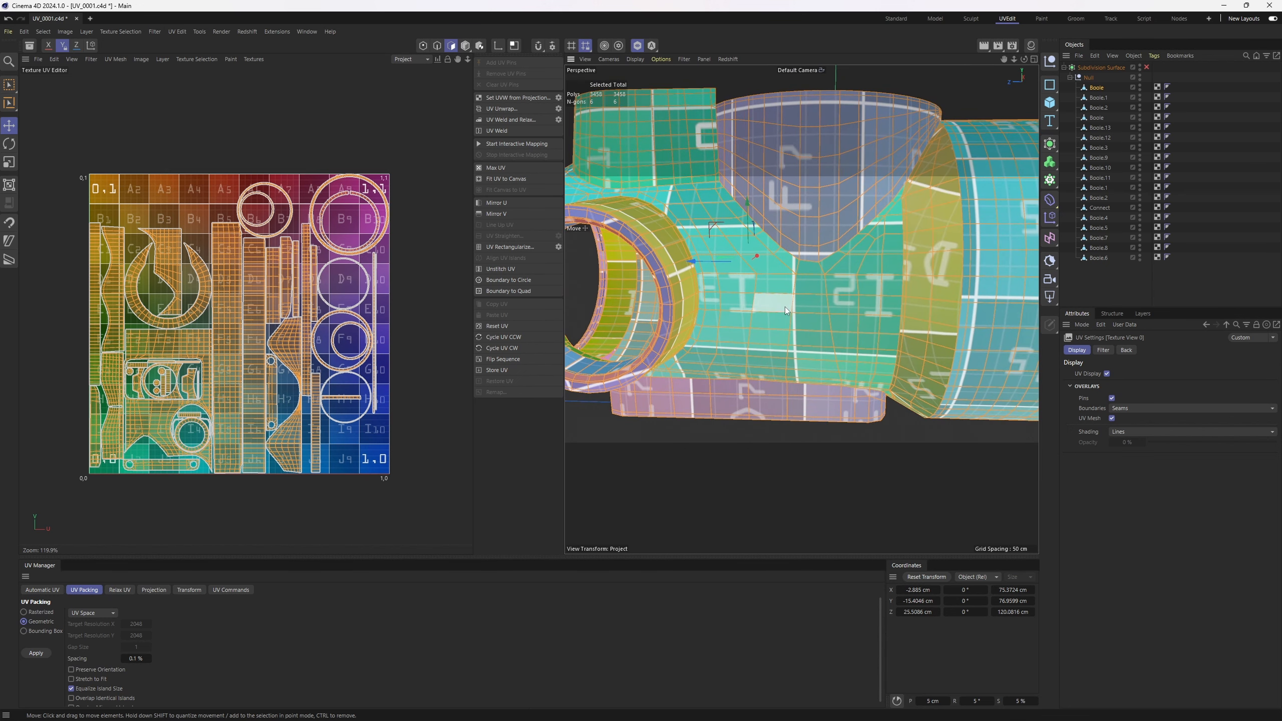
Select the main body's UV island and rotate it by 90° twice with the UV Transform so its lettering is upright.
left_click(786, 305)
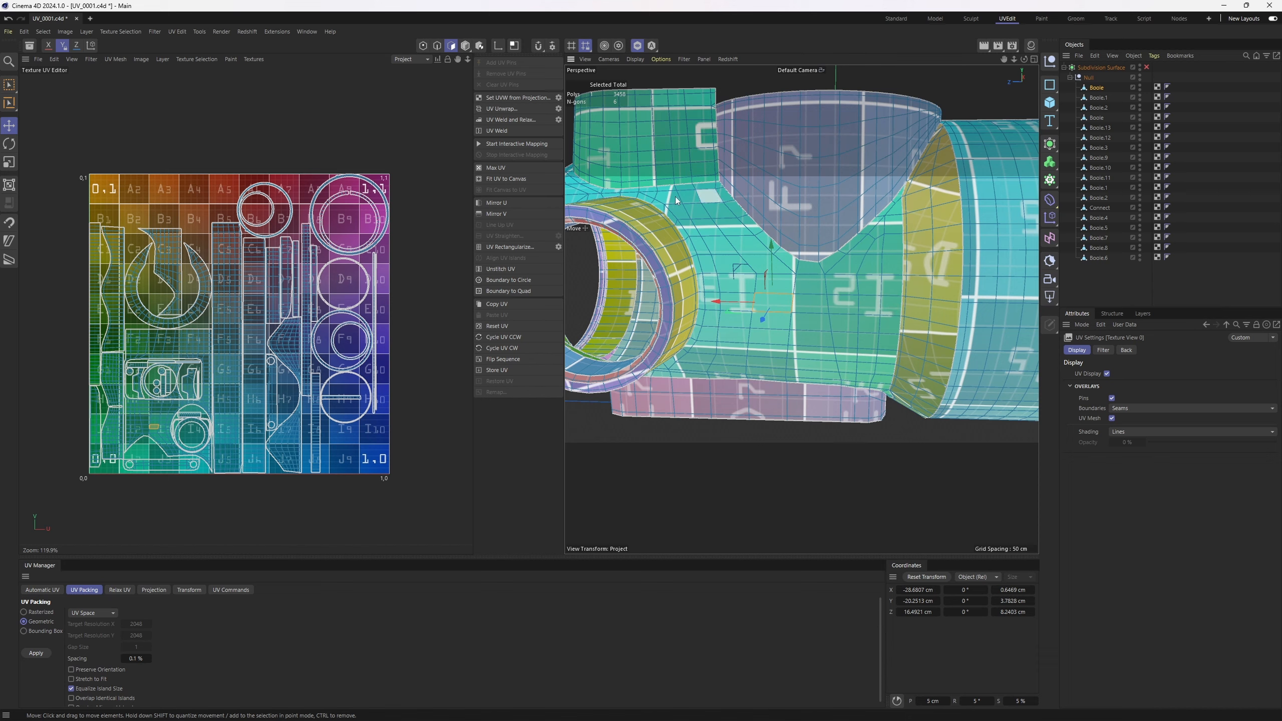
scroll(132, 444, "up", 6)
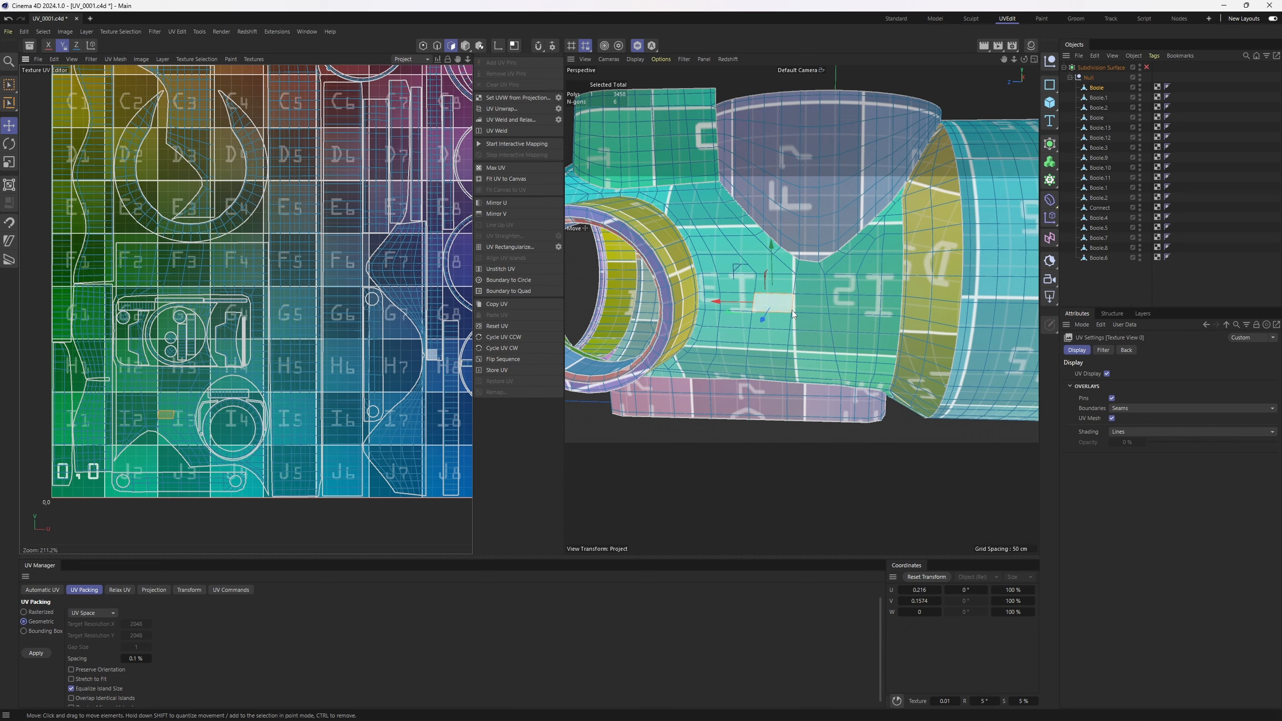
scroll(177, 420, "up", 4)
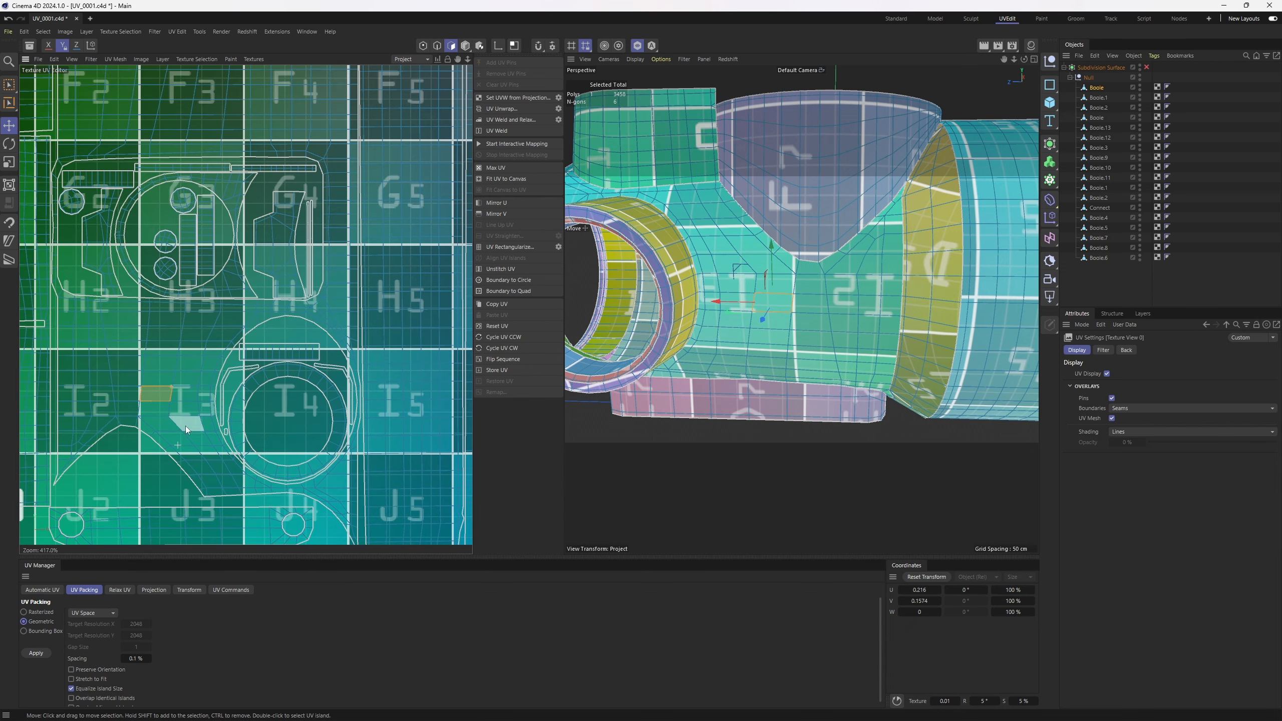
scroll(166, 371, "down", 2)
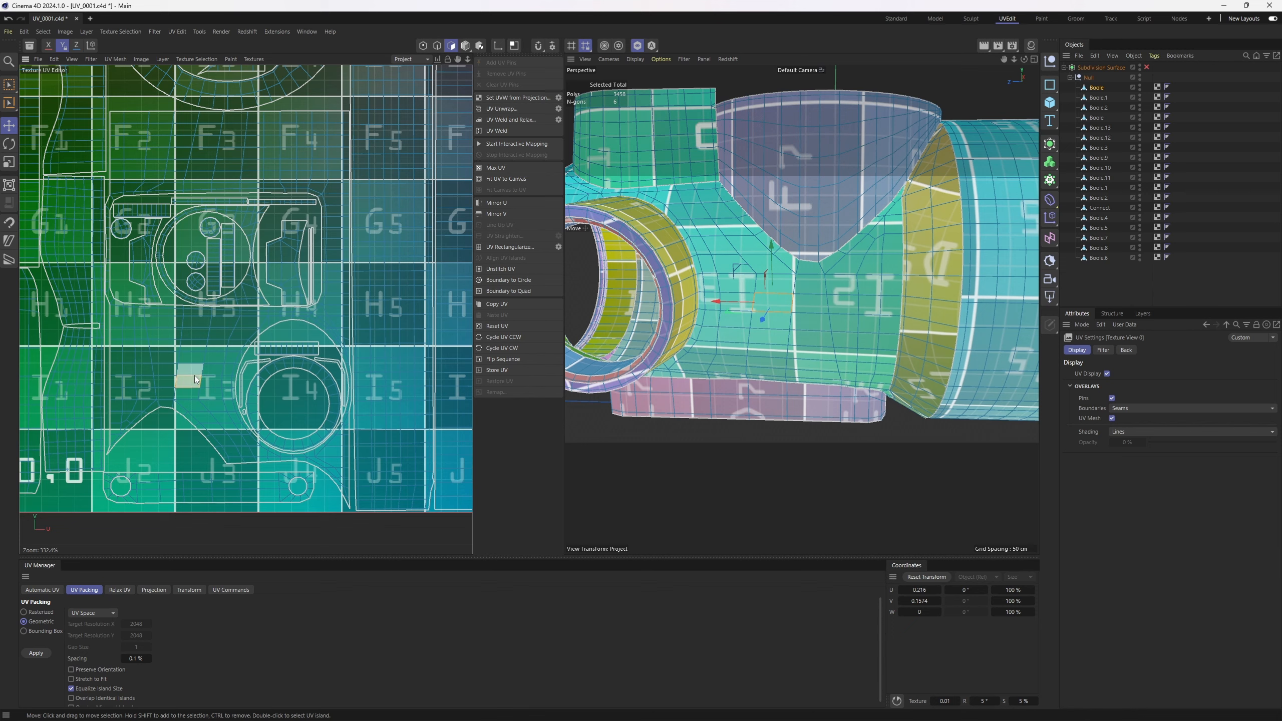
double_click(194, 374)
scroll(194, 374, "down", 1)
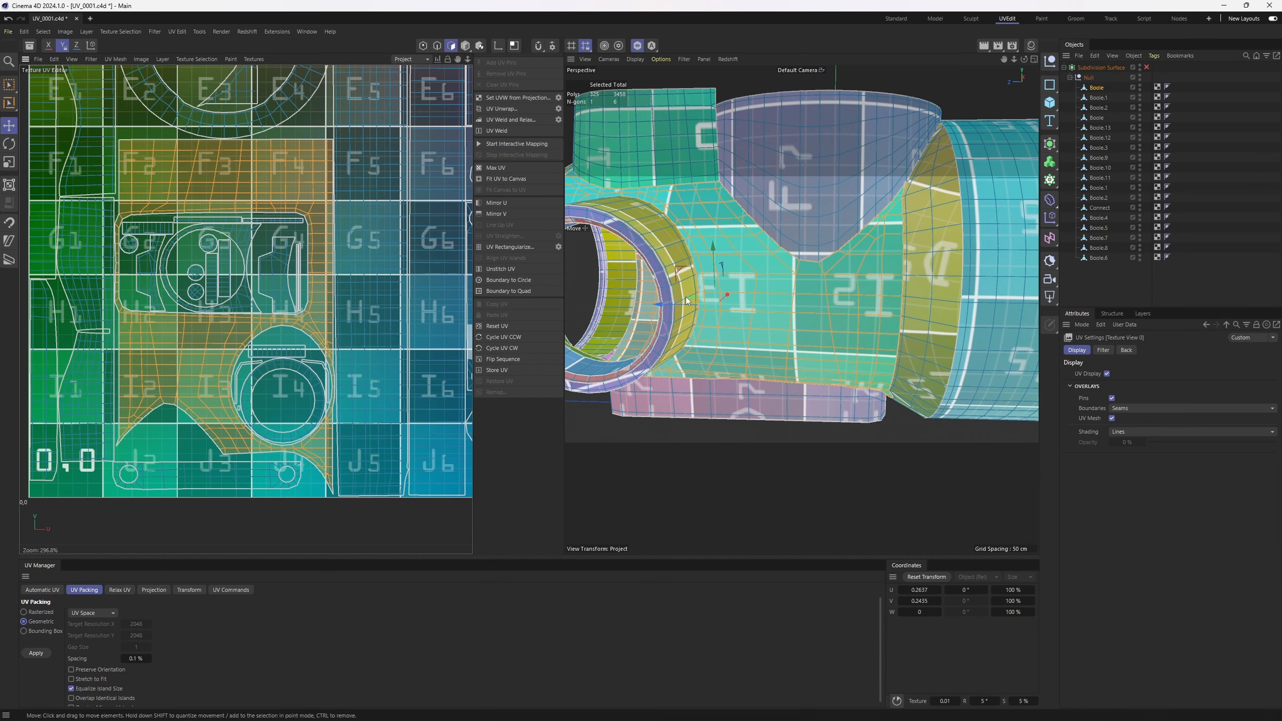
left_click(184, 591)
left_click(124, 635)
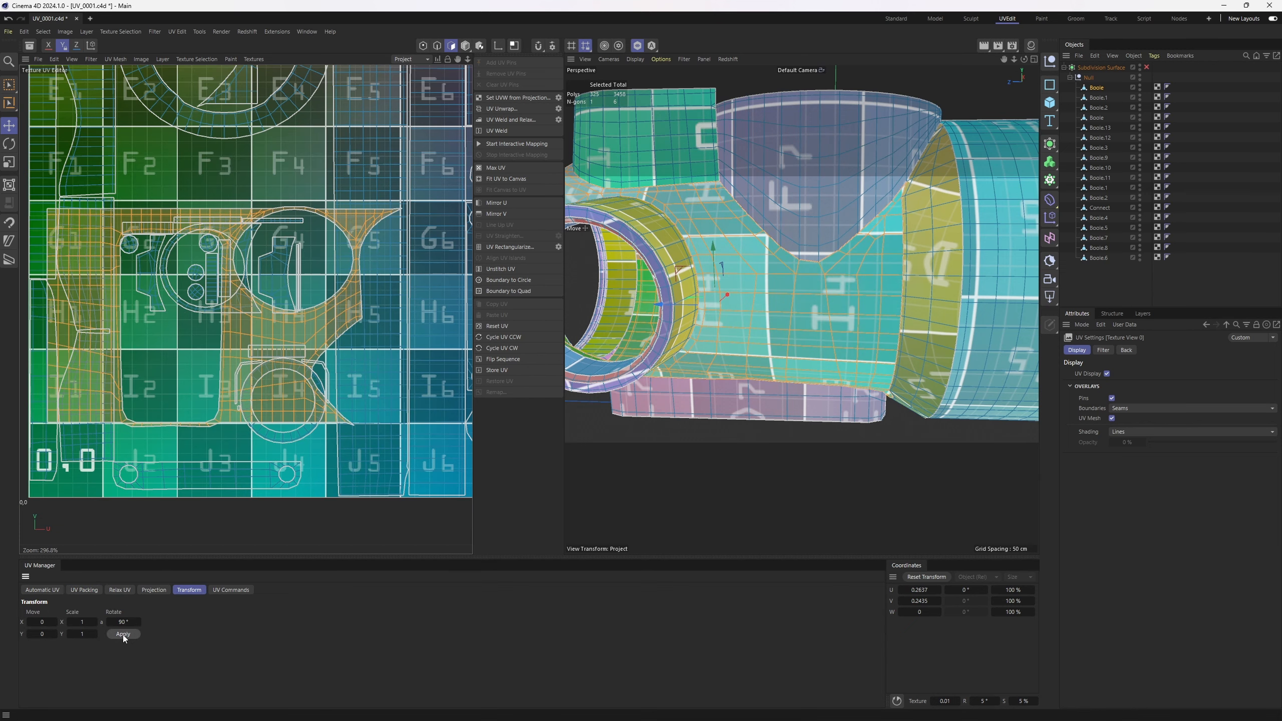
left_click(122, 635)
Select the UV island of the large upper tube that tapers down to a point over the body and rotate it 90°.
scroll(795, 314, "down", 2)
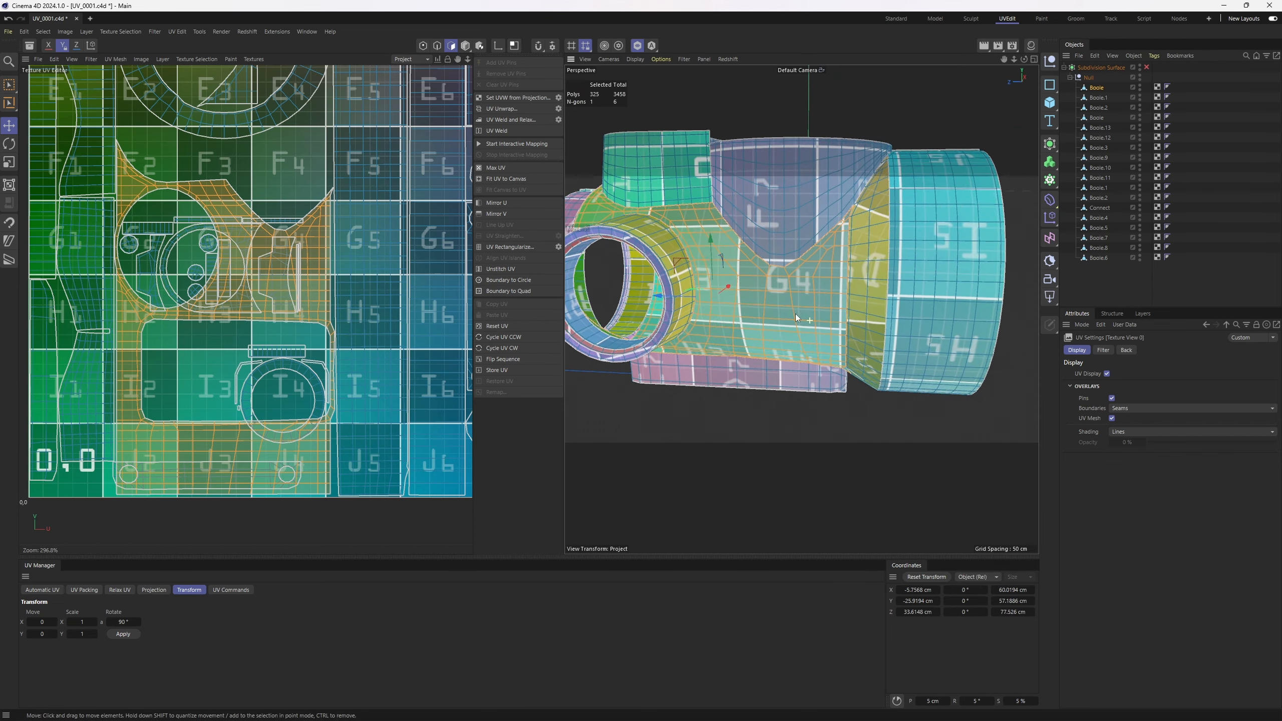
scroll(803, 303, "up", 2)
scroll(805, 356, "down", 3)
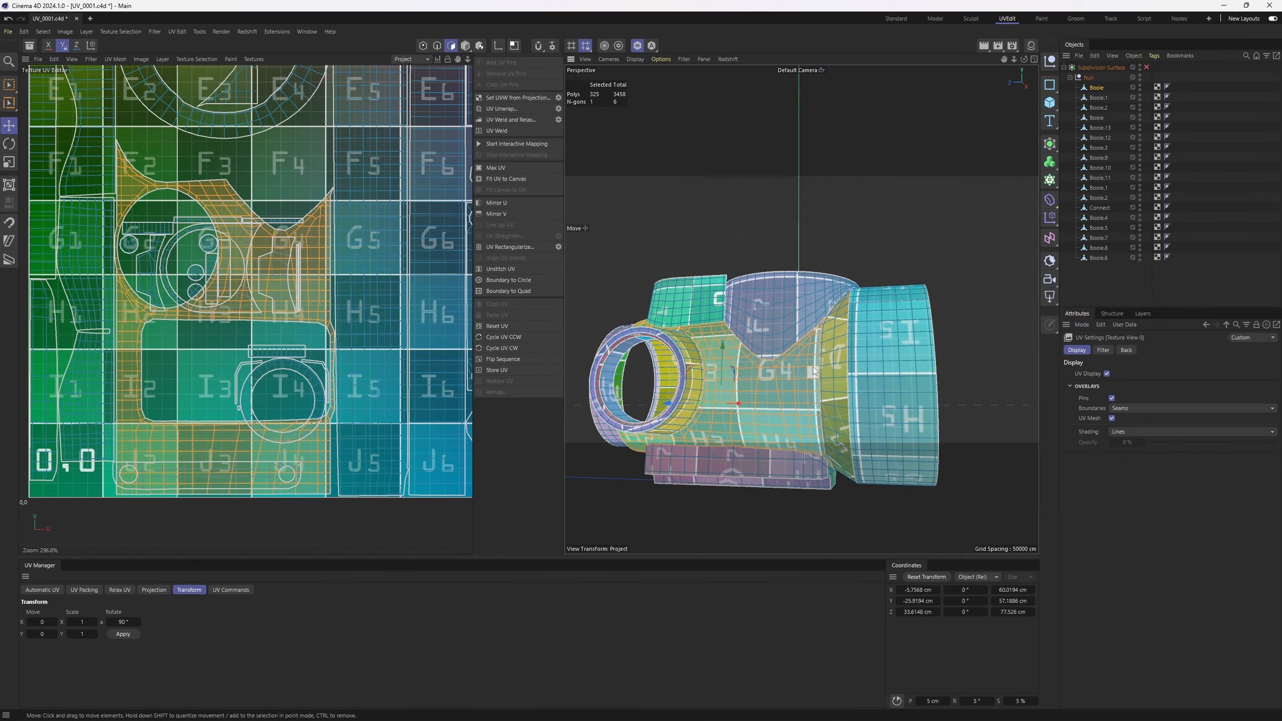
scroll(807, 353, "up", 4)
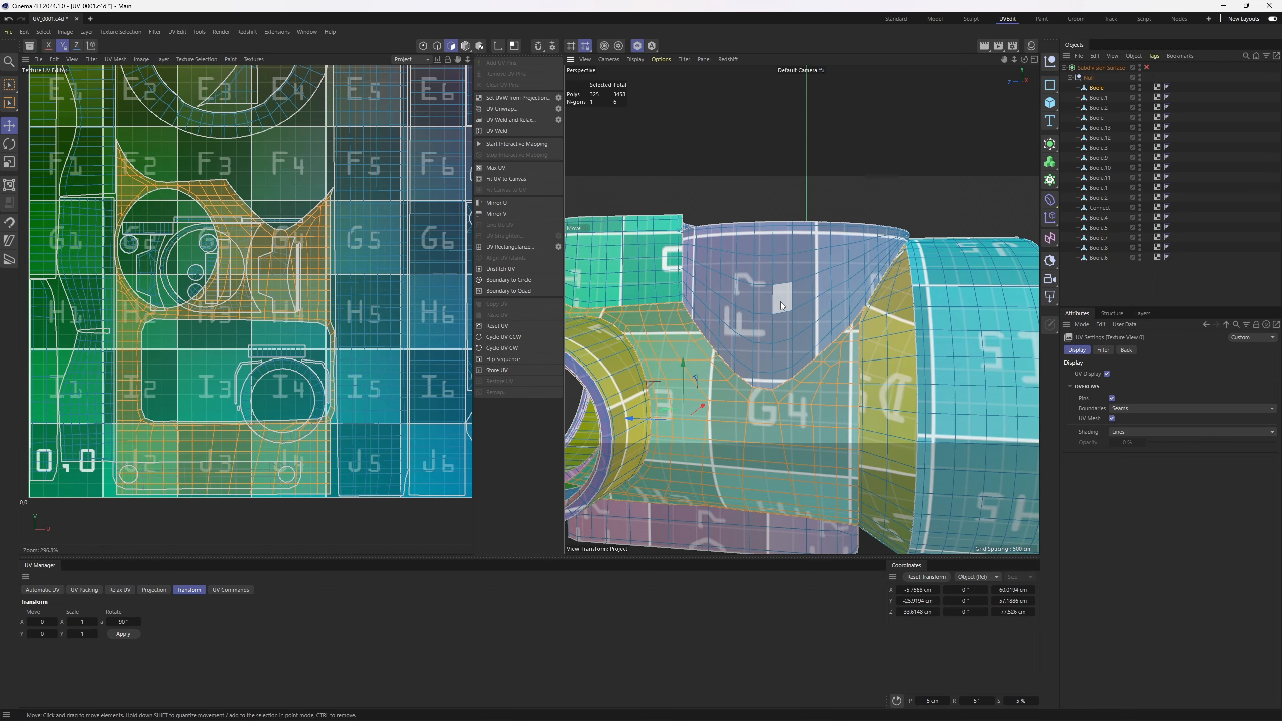
left_click(780, 304)
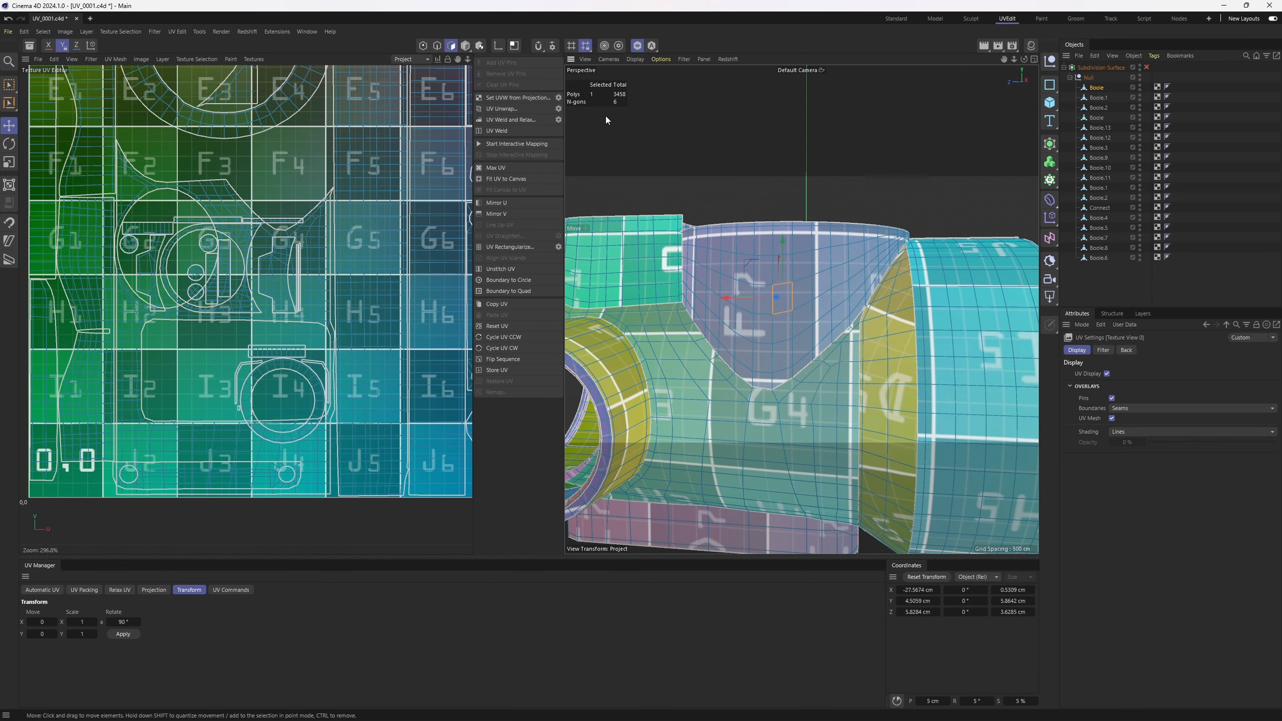
key("s")
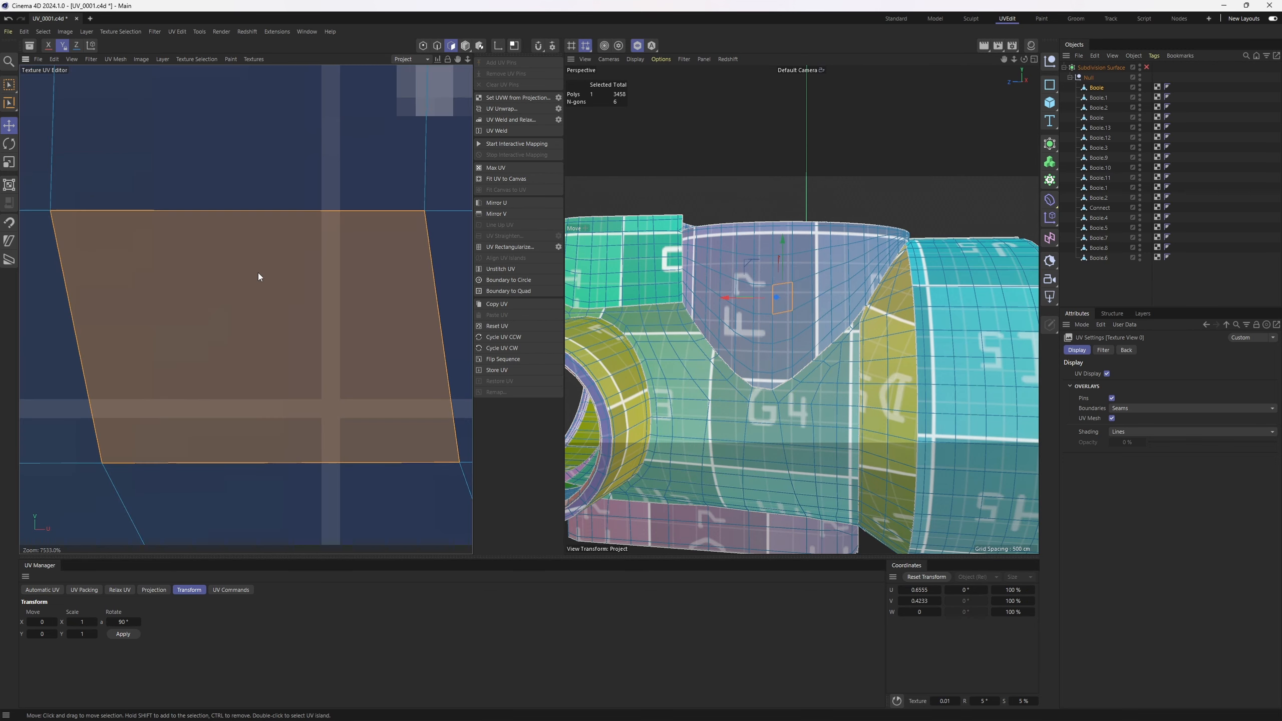
scroll(318, 267, "down", 10)
double_click(303, 271)
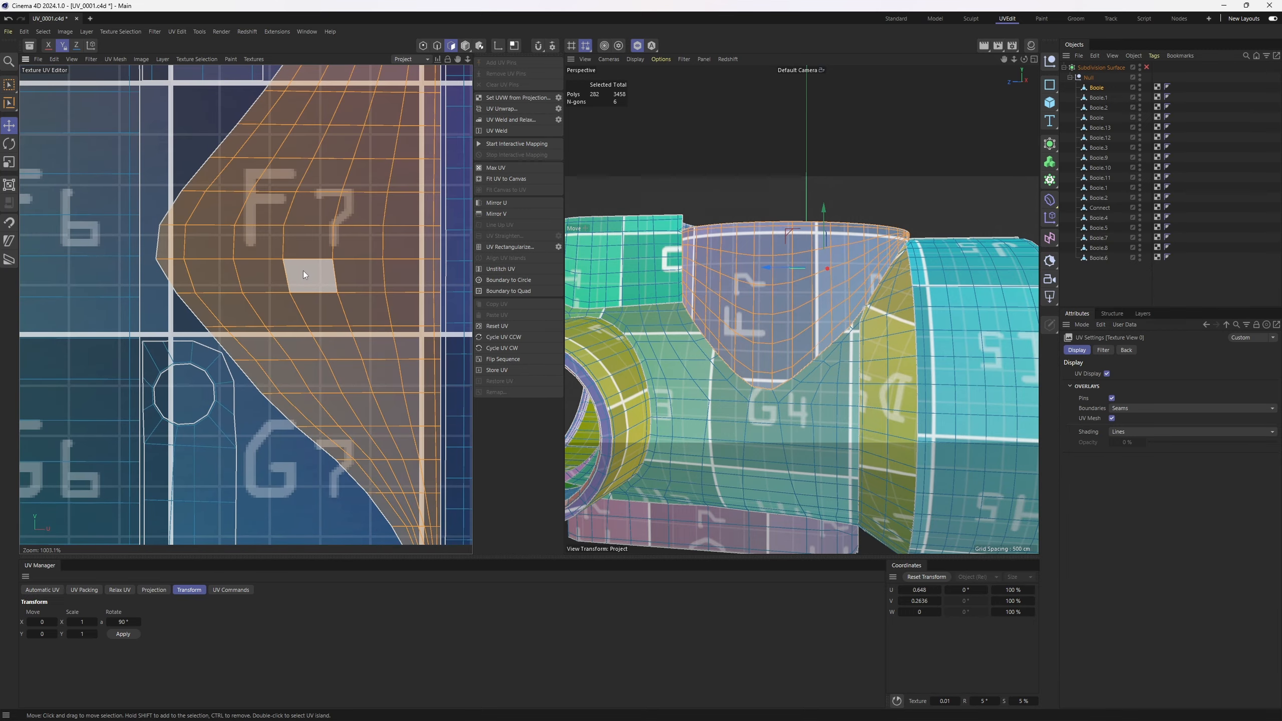
scroll(306, 262, "down", 6)
scroll(320, 291, "down", 1)
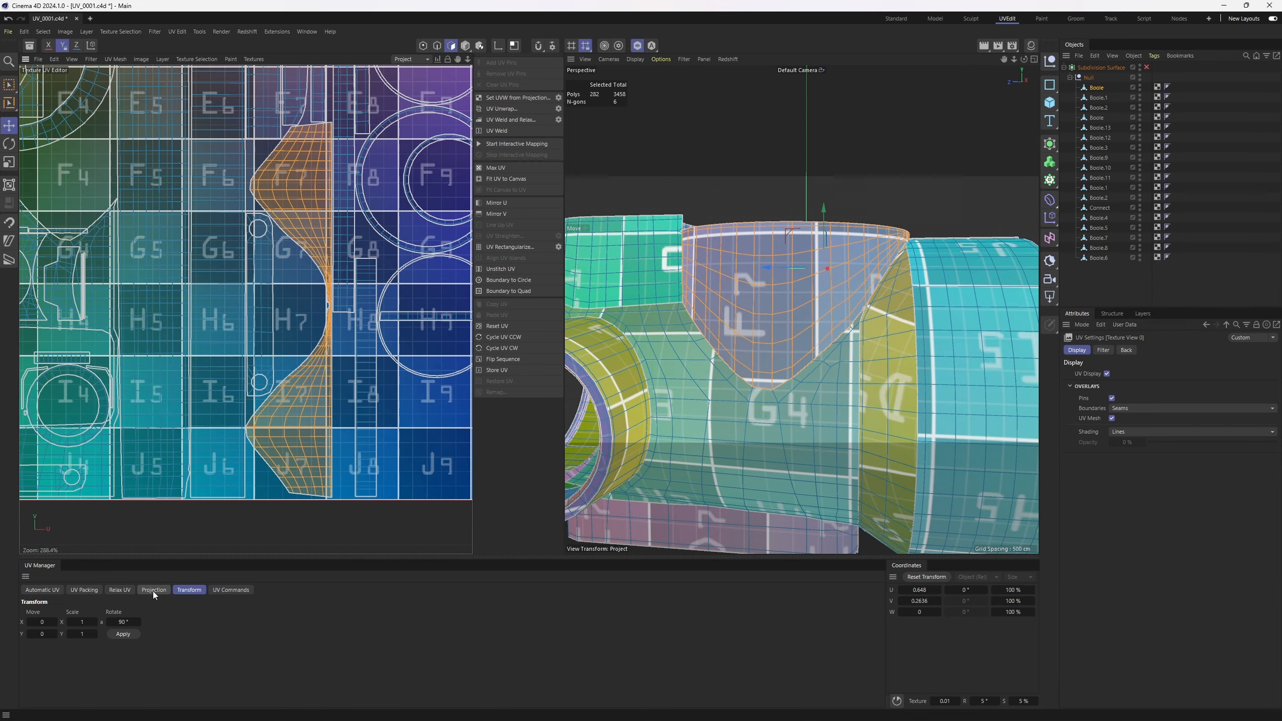
left_click(121, 635)
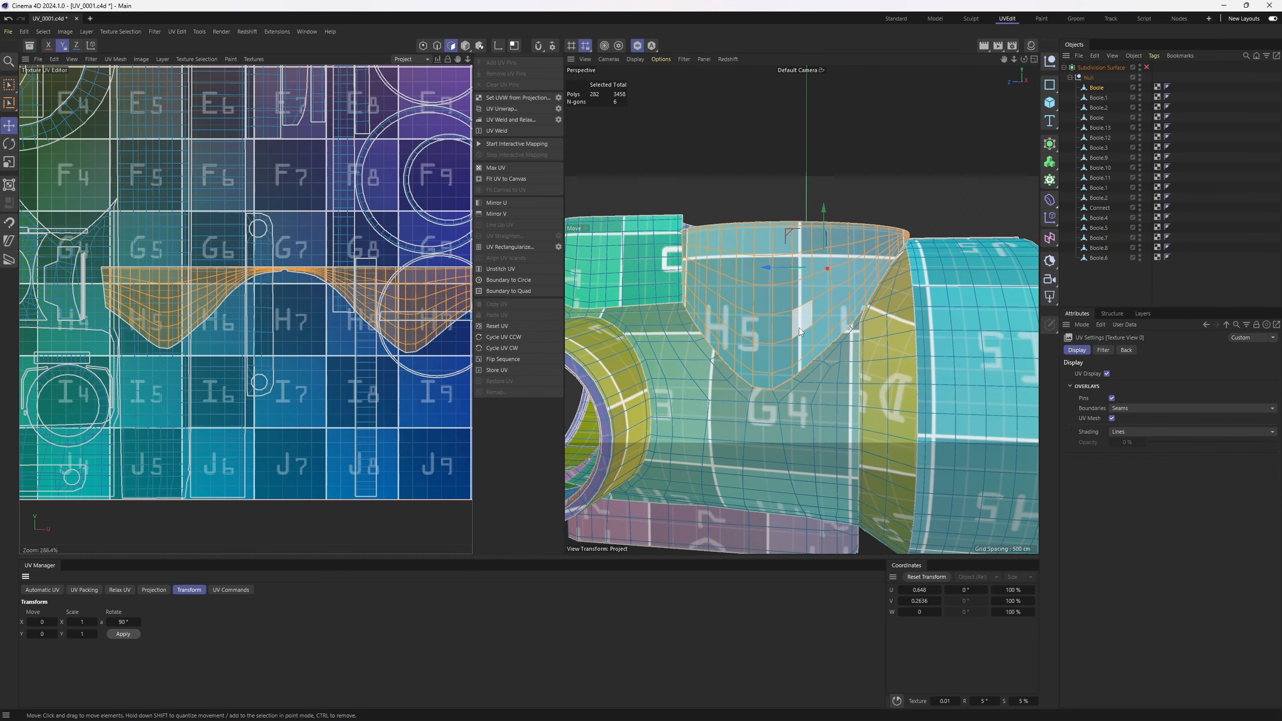
Select the UV island of the smaller collar on top of the body and rotate it 90°.
left_click_drag(803, 308, 762, 316, "alt")
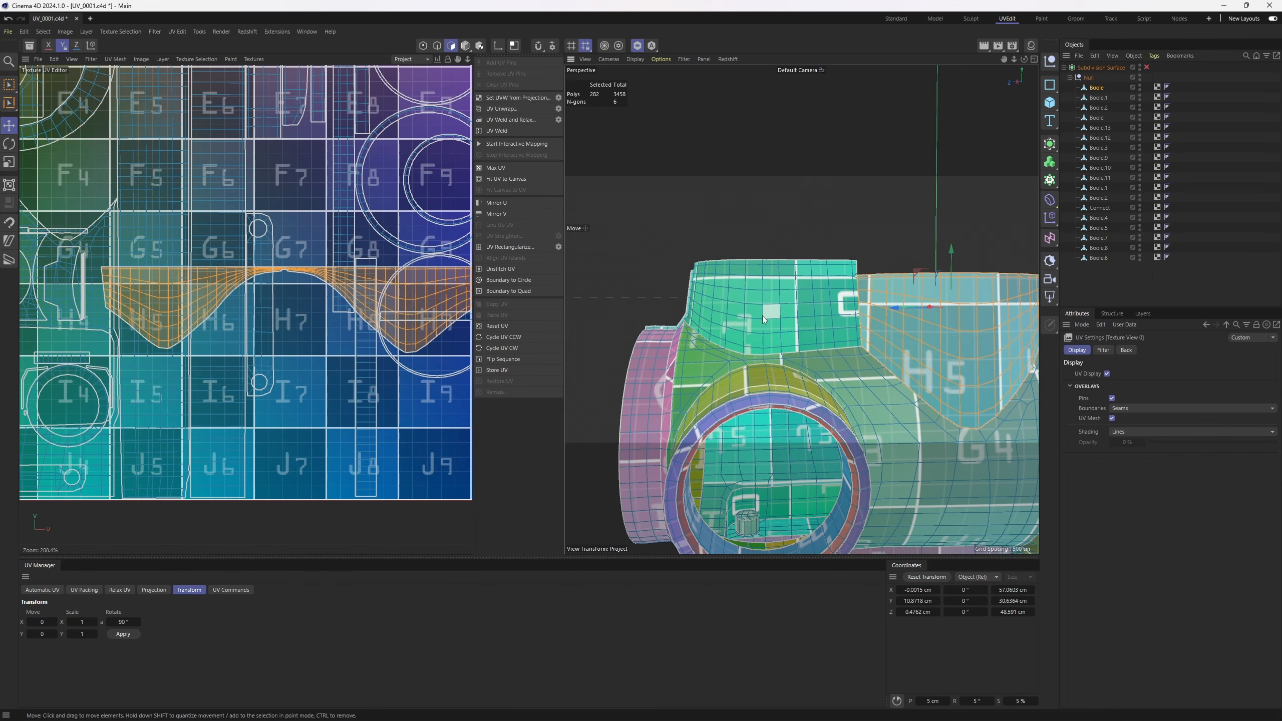
left_click(395, 300)
key("s")
scroll(318, 206, "down", 10)
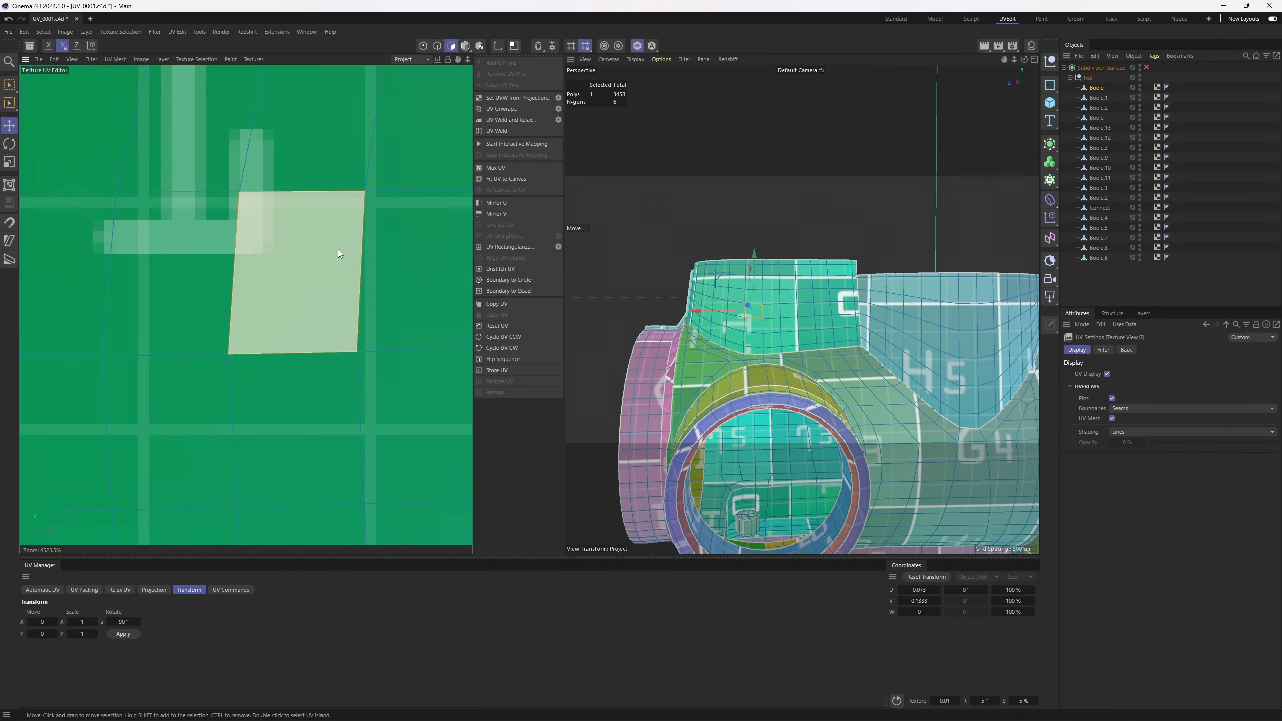
double_click(306, 290)
key("s")
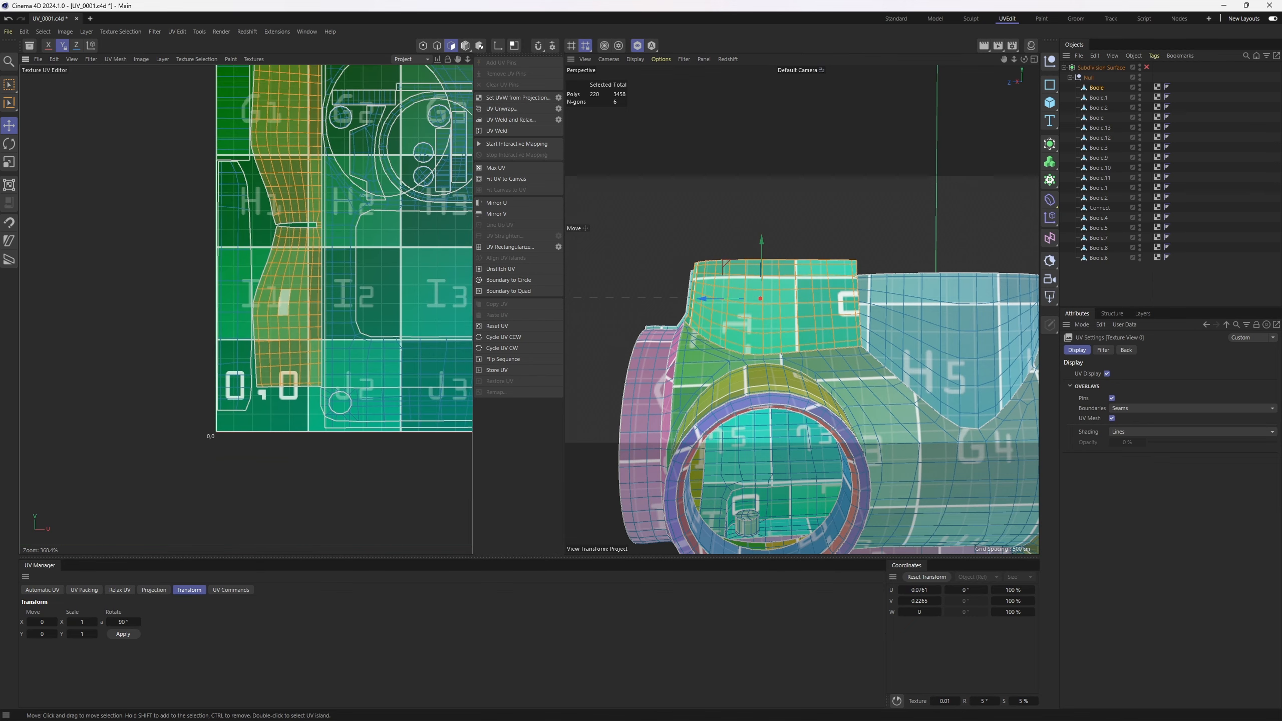
left_click(117, 635)
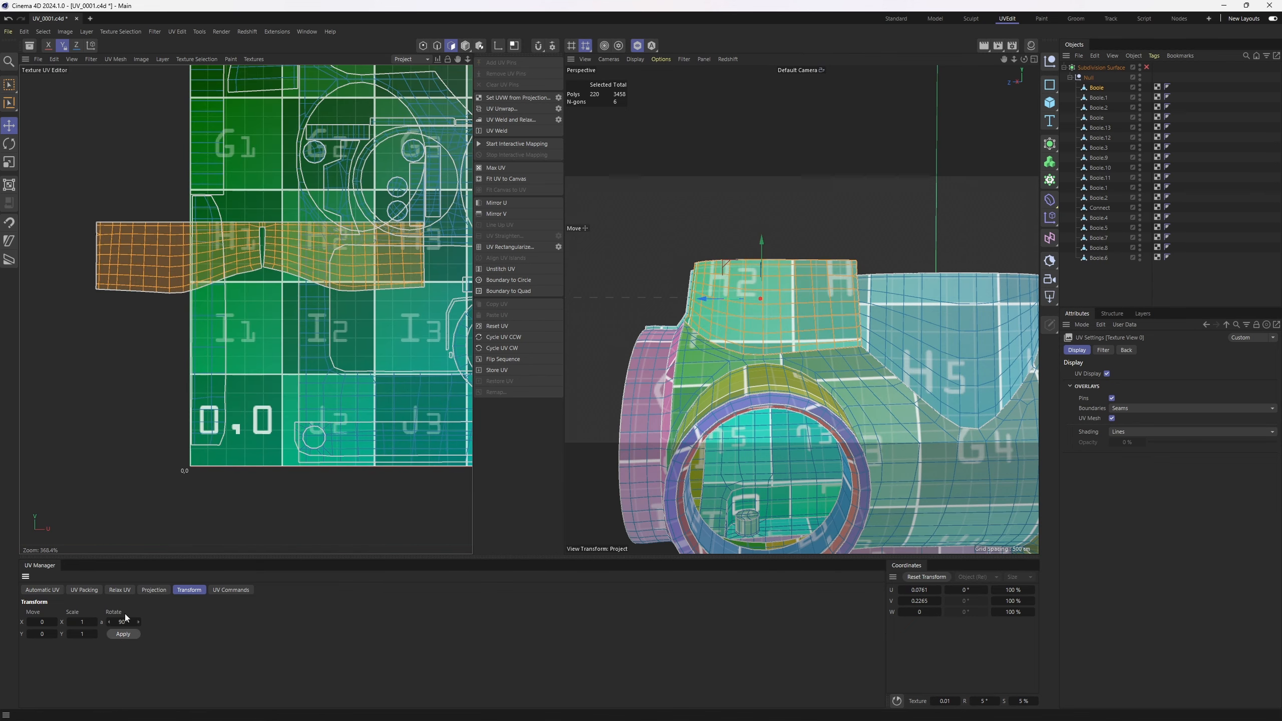
Select the UV island of the base plate's side strip beneath the small side tube and rotate it 90°.
left_click_drag(667, 331, 593, 352, "alt")
scroll(681, 344, "down", 6)
scroll(682, 357, "up", 4)
double_click(842, 353)
scroll(406, 285, "up", 10)
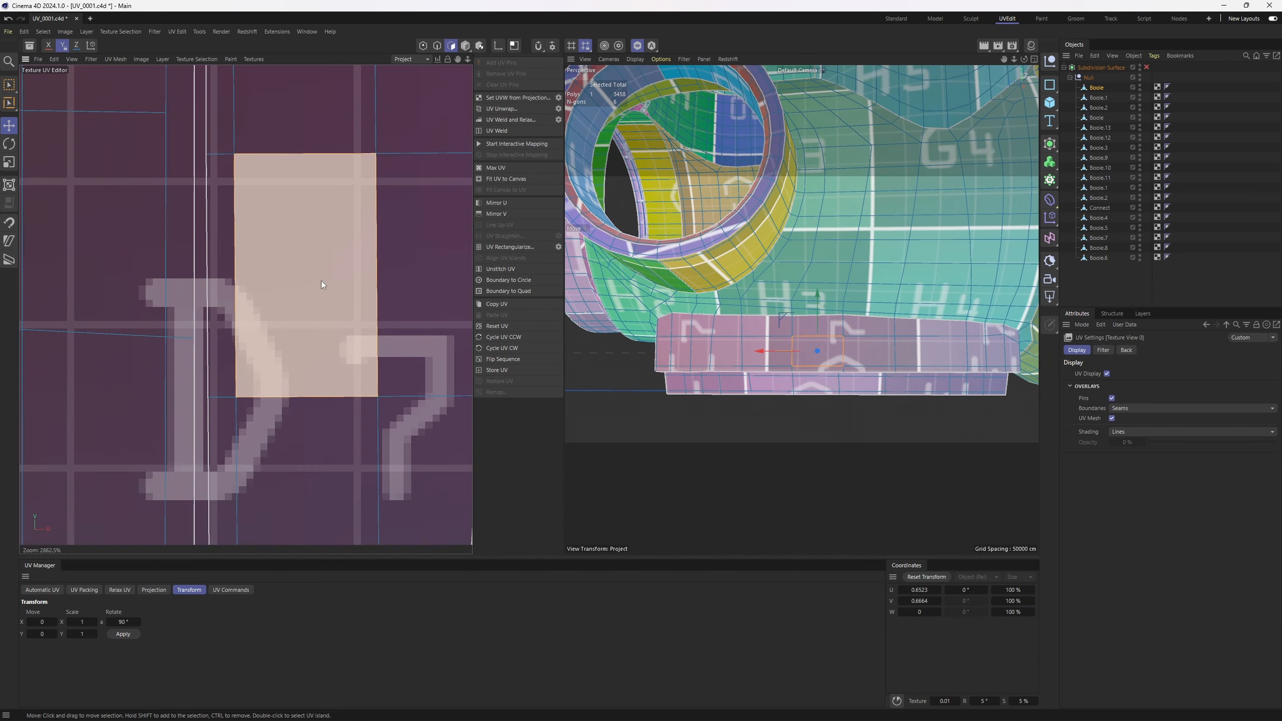
scroll(321, 284, "down", 1)
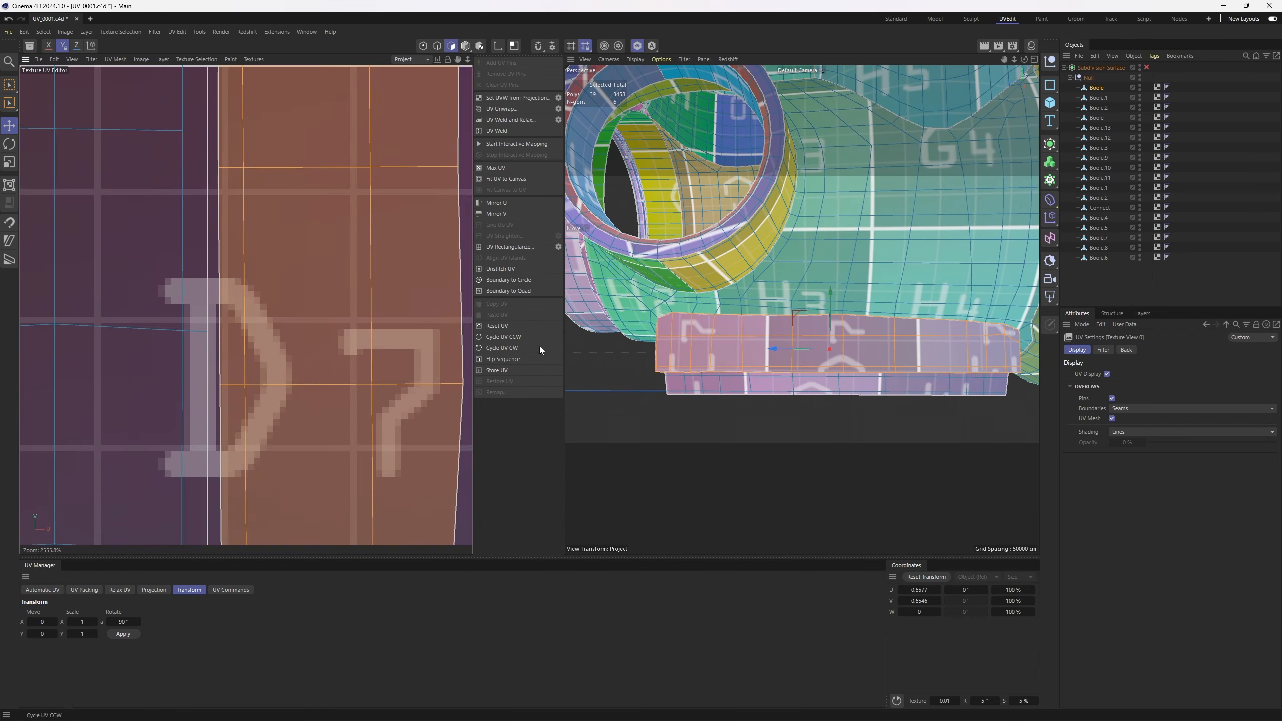
left_click(121, 634)
Select the UV island of the base strip on the opposite side of the model and rotate it 90°.
left_click_drag(759, 410, 968, 356, "alt")
left_click(748, 327)
key("s")
scroll(357, 339, "down", 6)
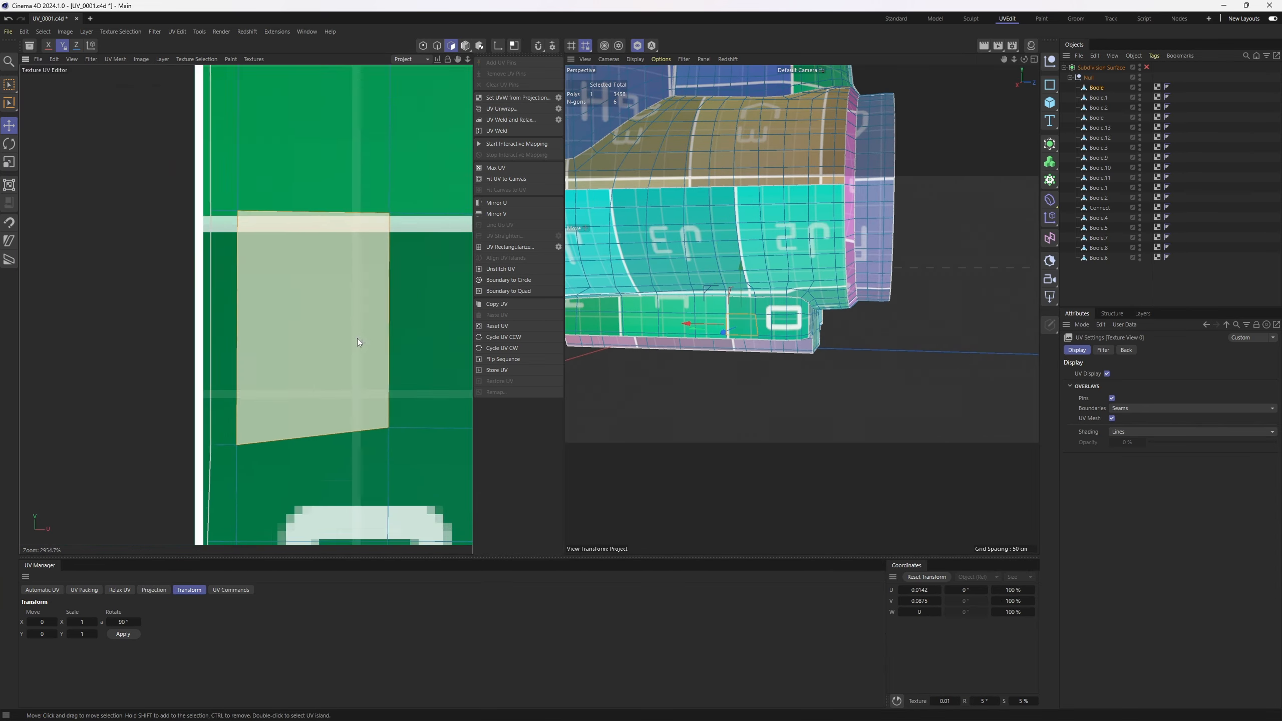
scroll(358, 343, "down", 8)
double_click(350, 375)
scroll(352, 374, "down", 7)
middle_click_drag(354, 378, 254, 432, "alt")
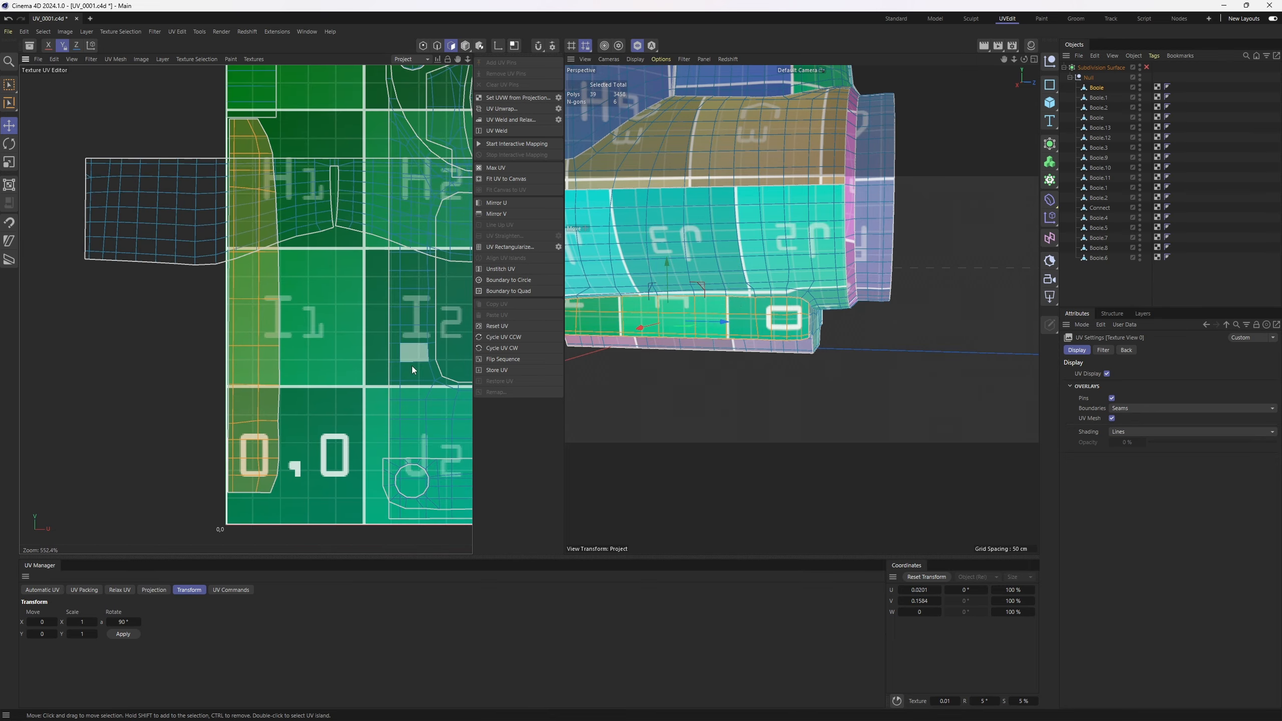
left_click(123, 634)
key("s")
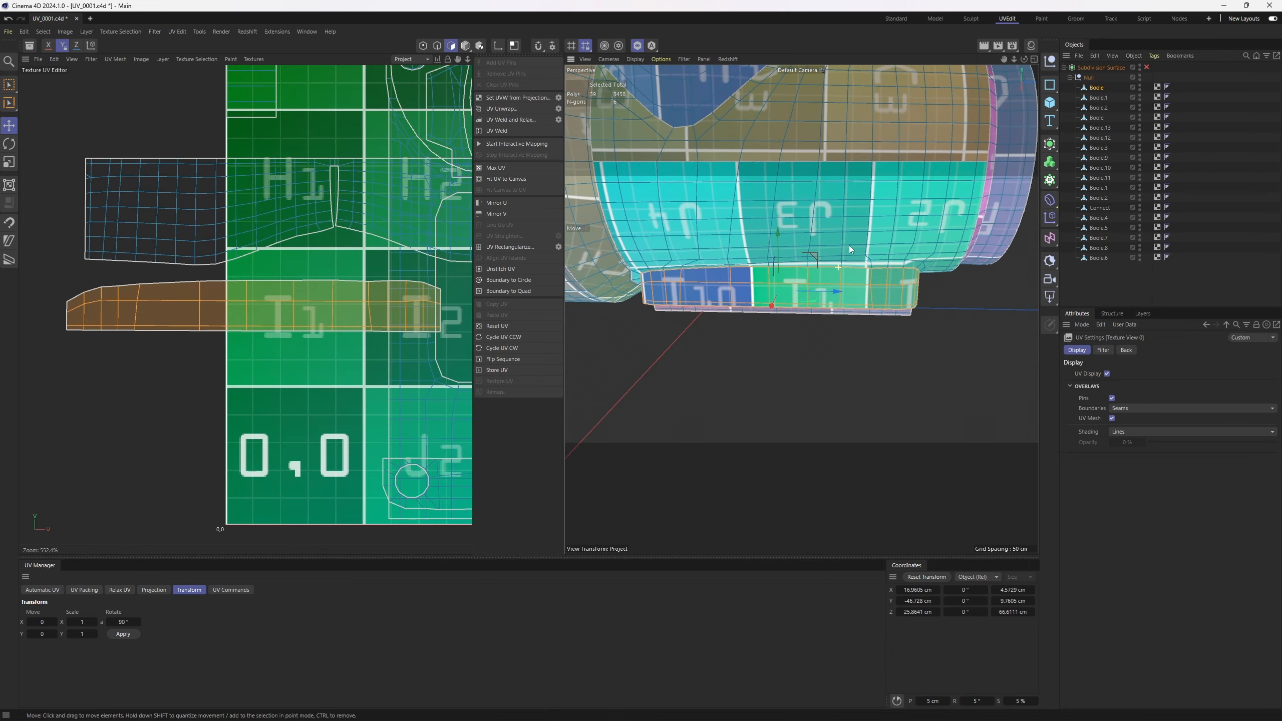
Select all polygons and repack every UV island with Preserve Orientation enabled.
left_click_drag(849, 244, 780, 289, "alt")
left_click_drag(761, 357, 829, 287, "alt")
scroll(829, 287, "down", 4)
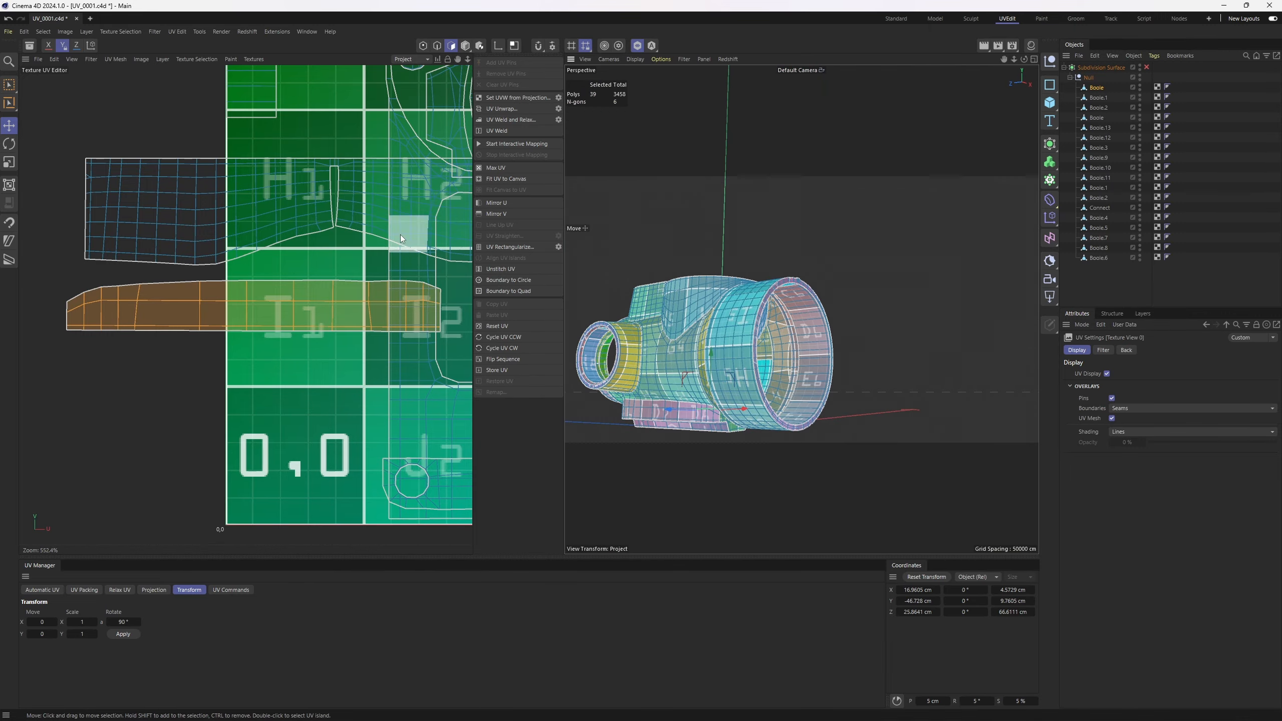
scroll(397, 232, "down", 4)
middle_click_drag(396, 233, 242, 353, "alt")
scroll(326, 263, "down", 8)
key("ctrl+a")
middle_click_drag(325, 263, 212, 463, "alt")
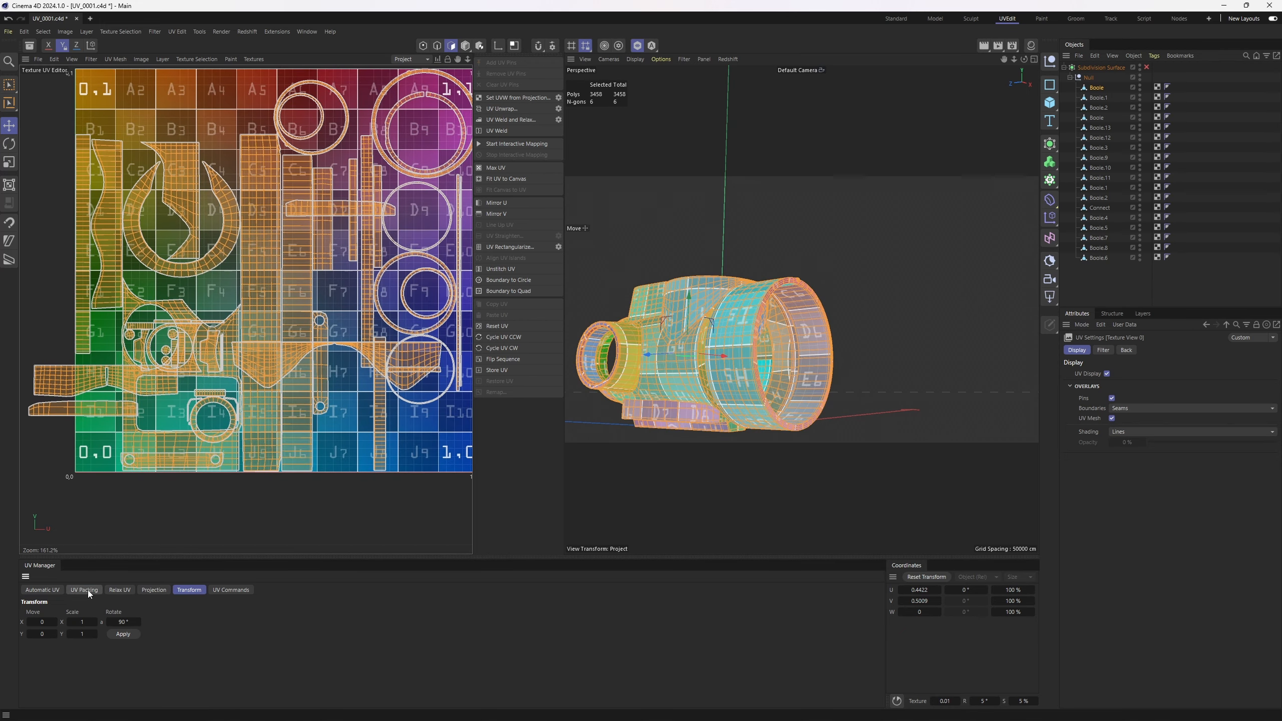
left_click(89, 590)
left_click(71, 670)
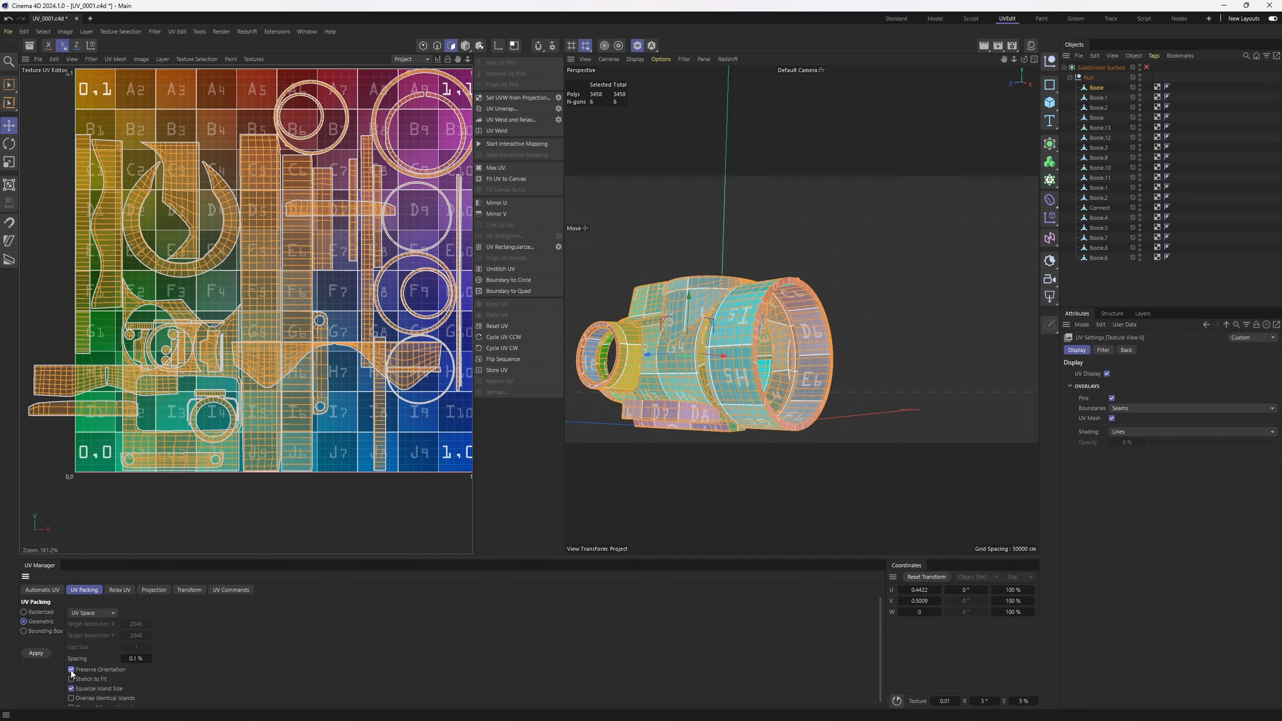
left_click(36, 653)
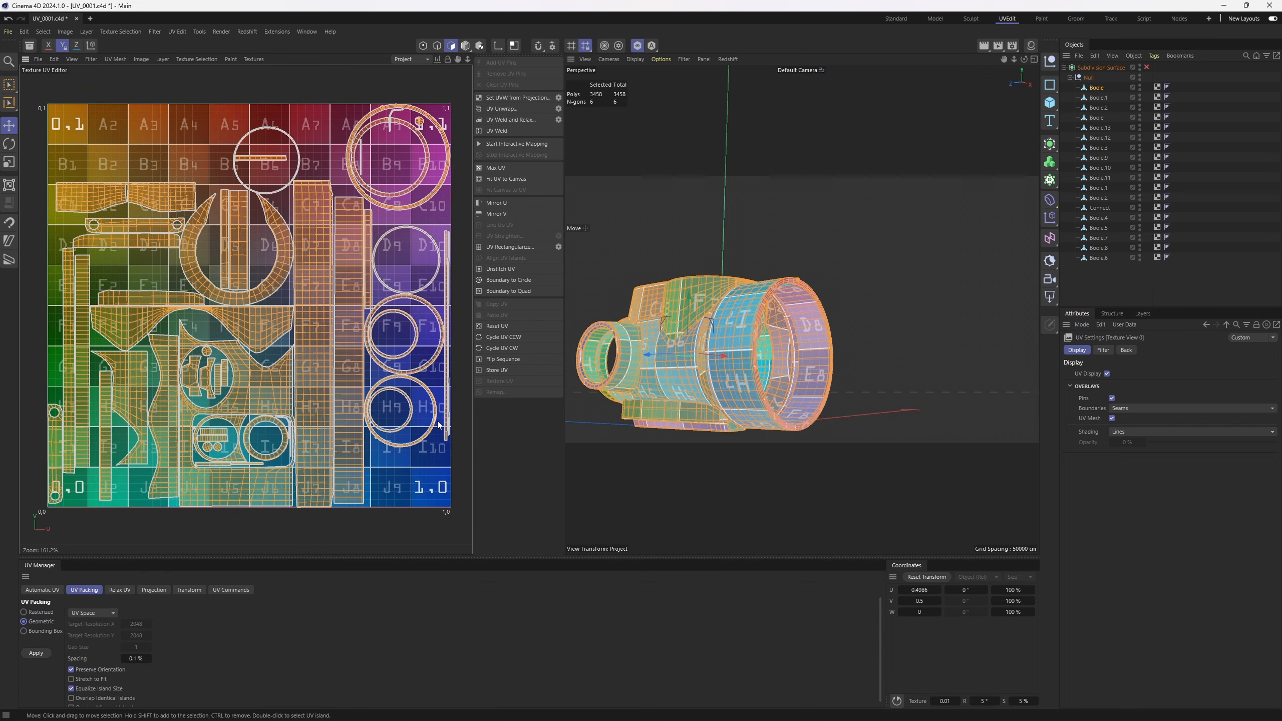
Remove the checker texture background from the UV editor so only the UV islands are displayed.
left_click(254, 59)
left_click(267, 79)
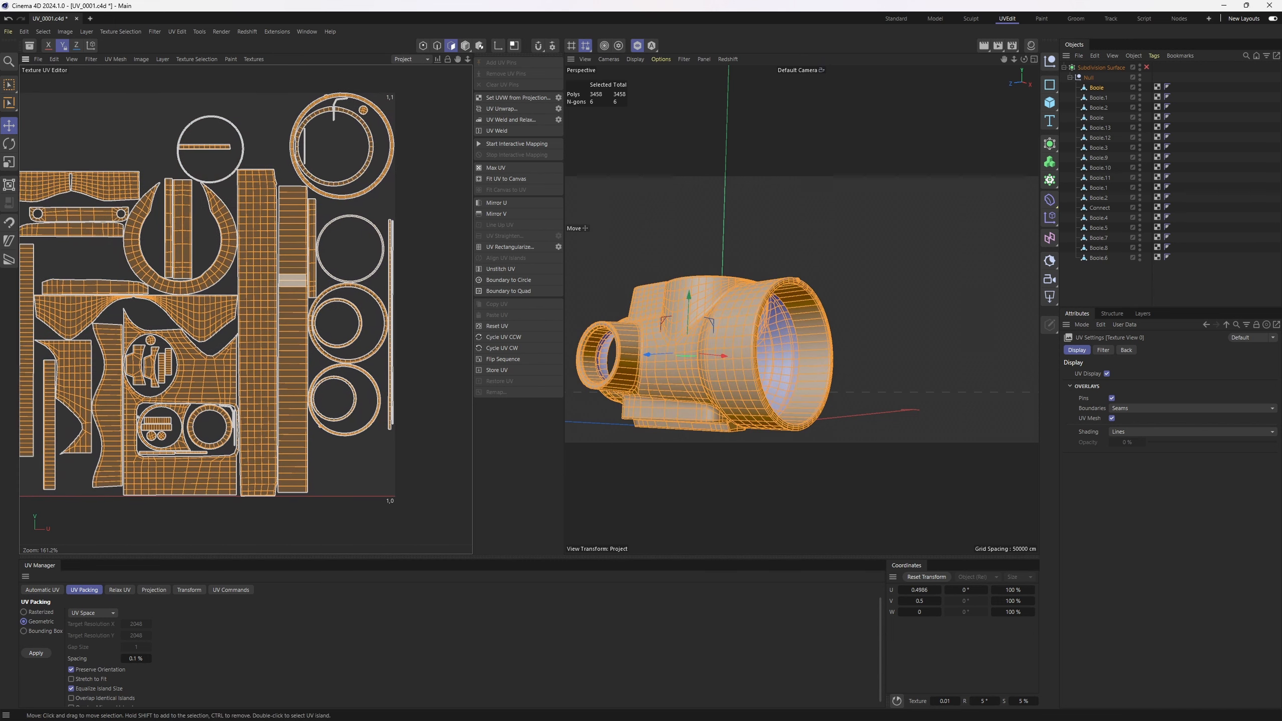
scroll(335, 226, "down", 2)
scroll(309, 298, "down", 1)
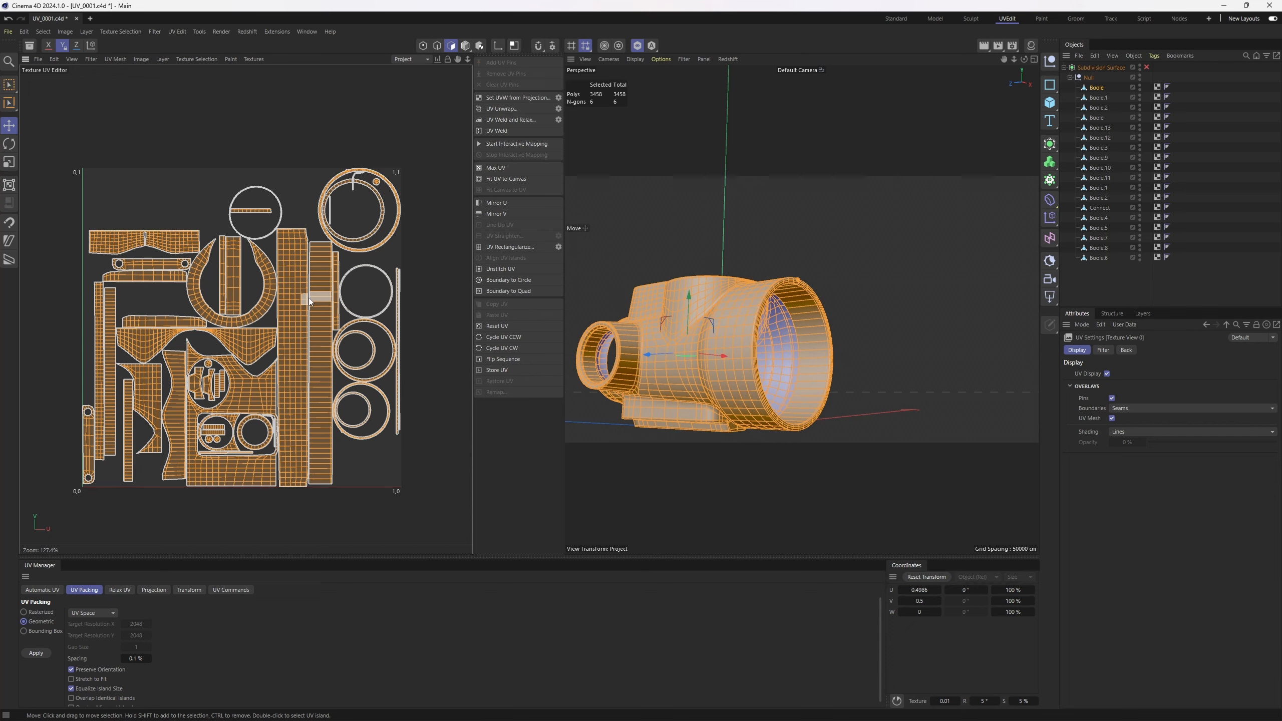
scroll(360, 221, "up", 1)
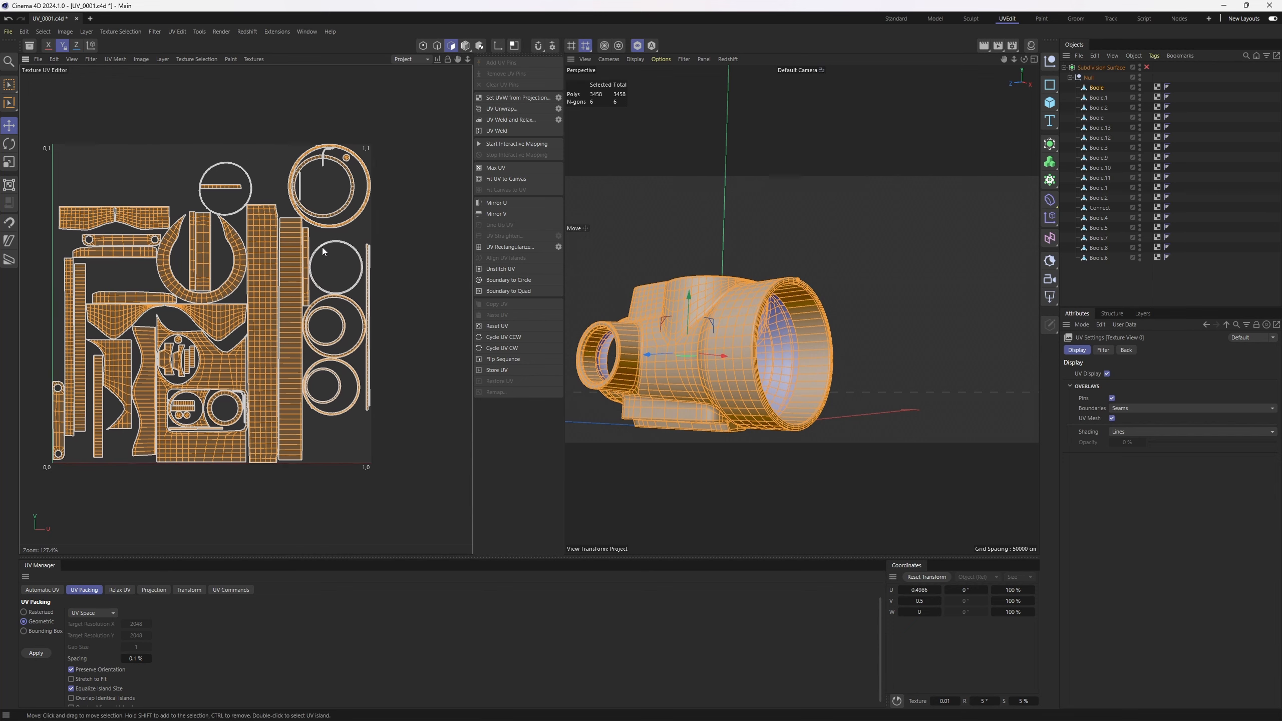
Select the circular ring islands of the tube rims and move them out of the UV space to the empty area beside it.
left_click(356, 312)
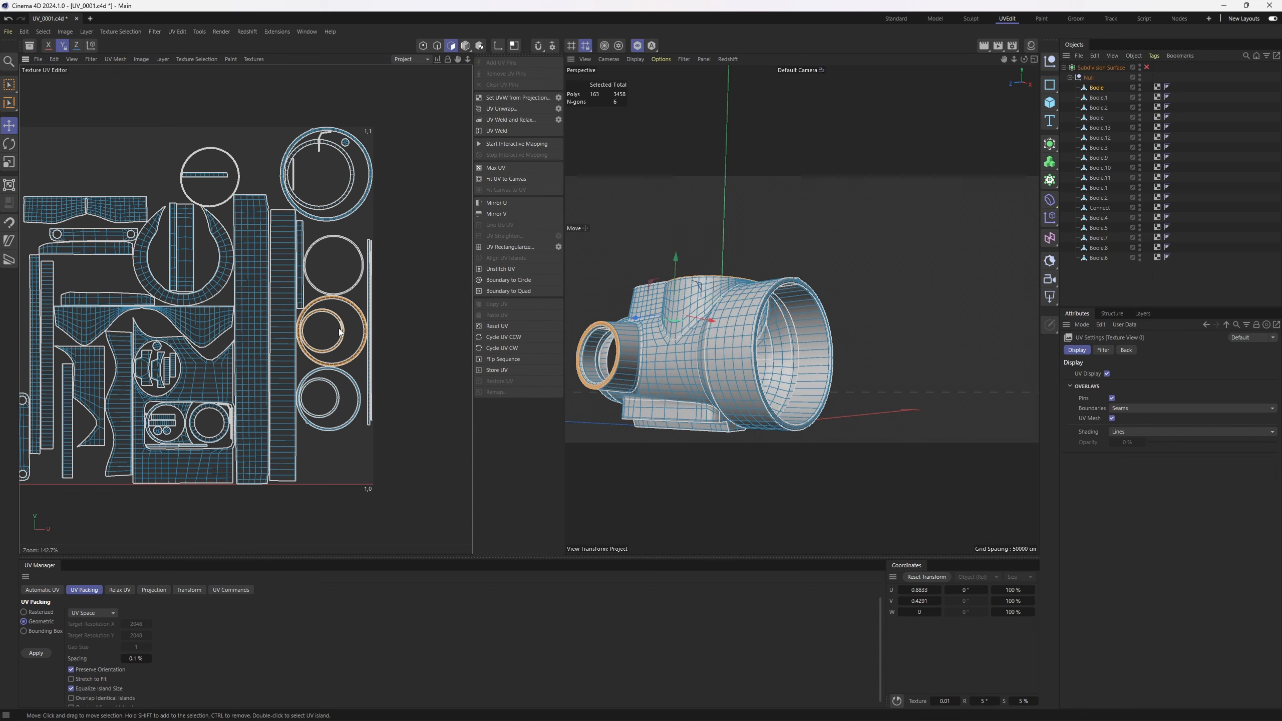
left_click(347, 379, "shift")
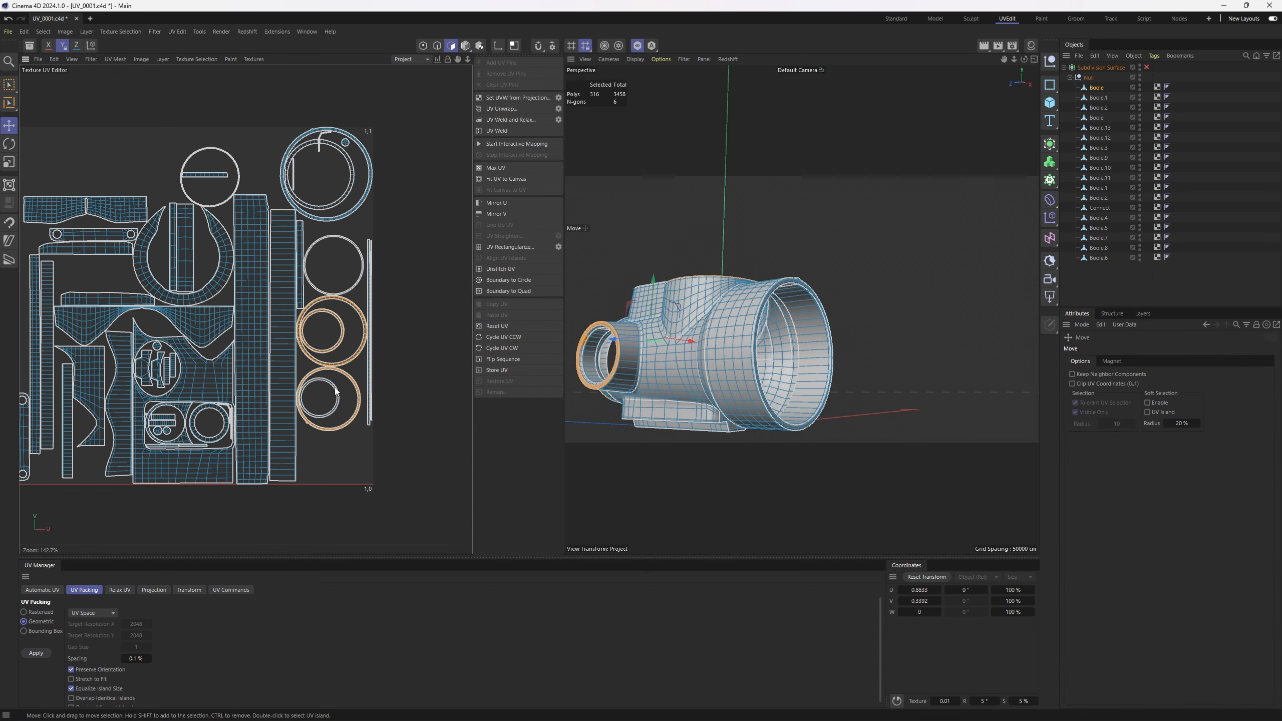
left_click(335, 392, "shift")
scroll(348, 191, "up", 2)
left_click(359, 219, "shift")
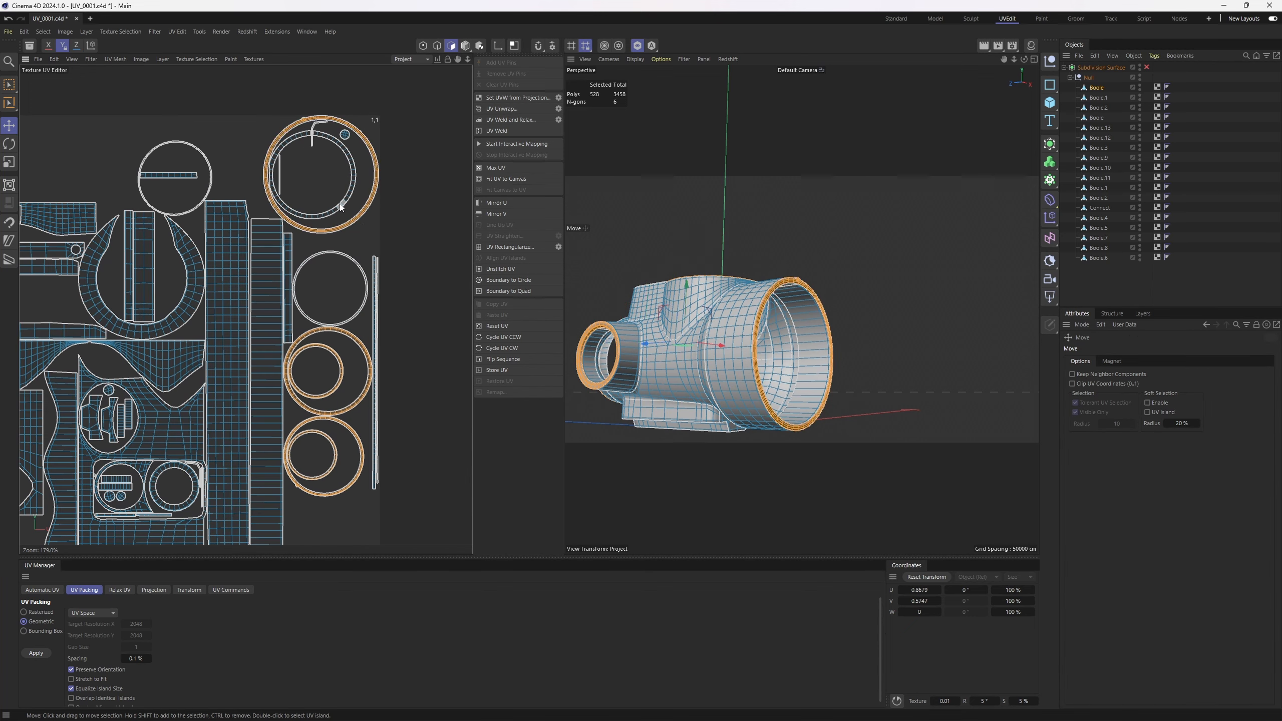
double_click(211, 168, "shift")
scroll(209, 171, "down", 3)
left_click_drag(214, 186, 390, 210)
scroll(319, 213, "up", 1)
left_click(277, 218)
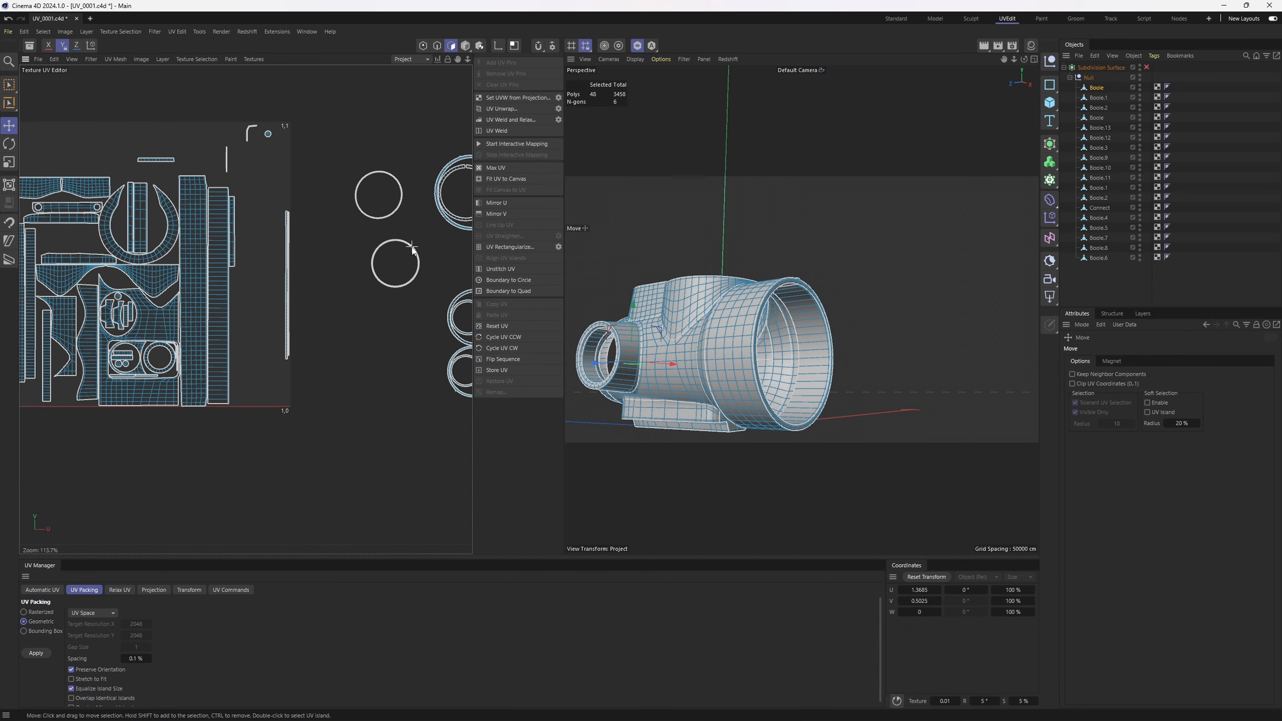
Select every UV island except the rings set aside and repack them with Preserve Orientation and Equalize Island Size enabled.
scroll(411, 247, "down", 3)
key("0")
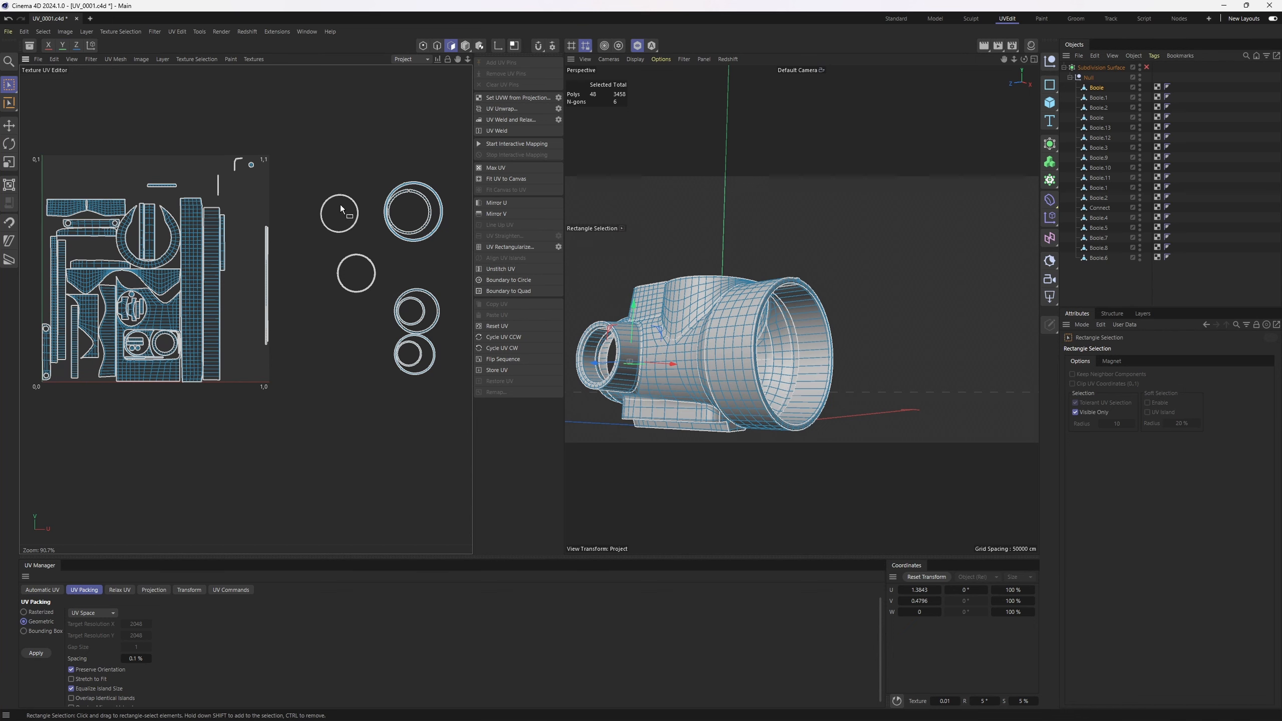
left_click_drag(308, 153, 437, 358)
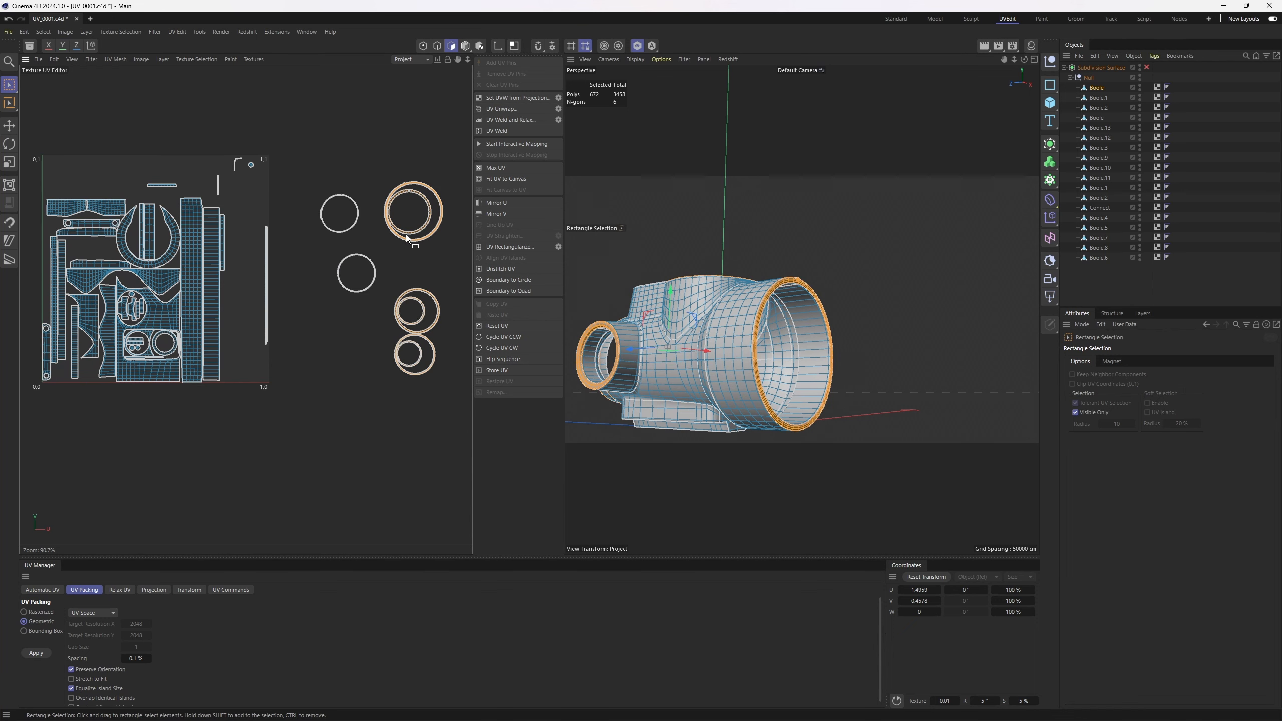
key("u")
key("i")
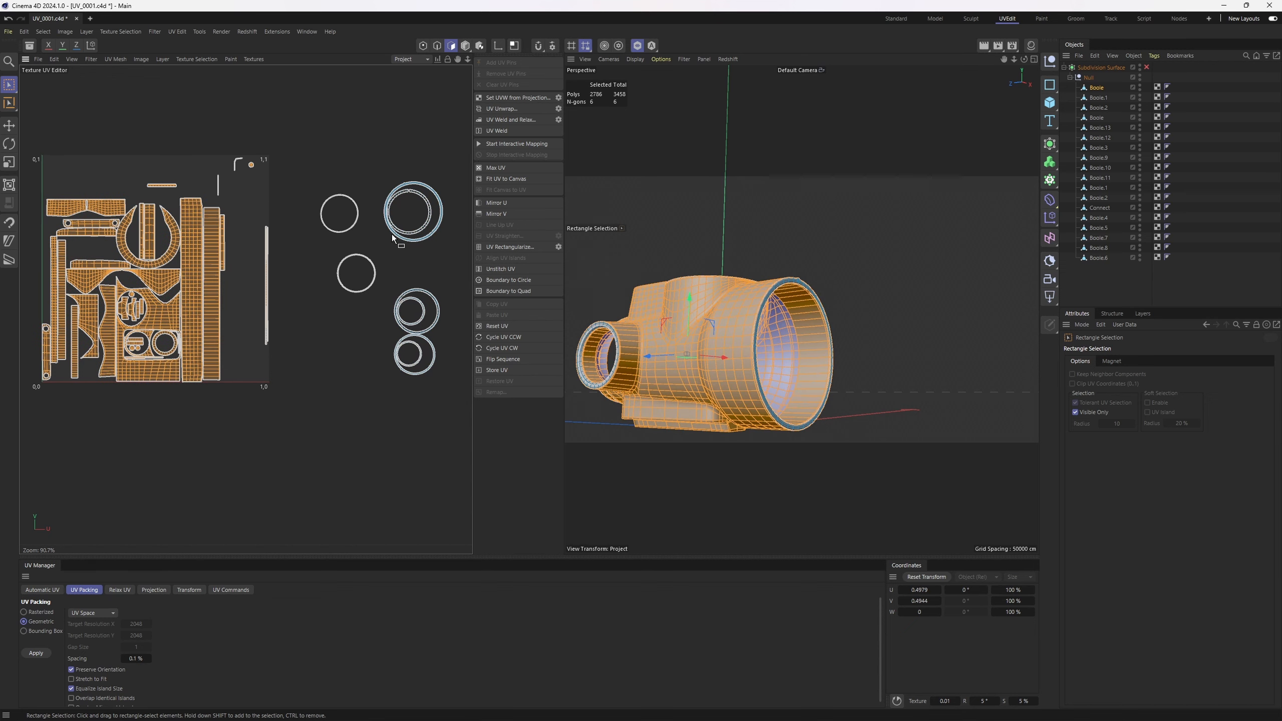
left_click(45, 655)
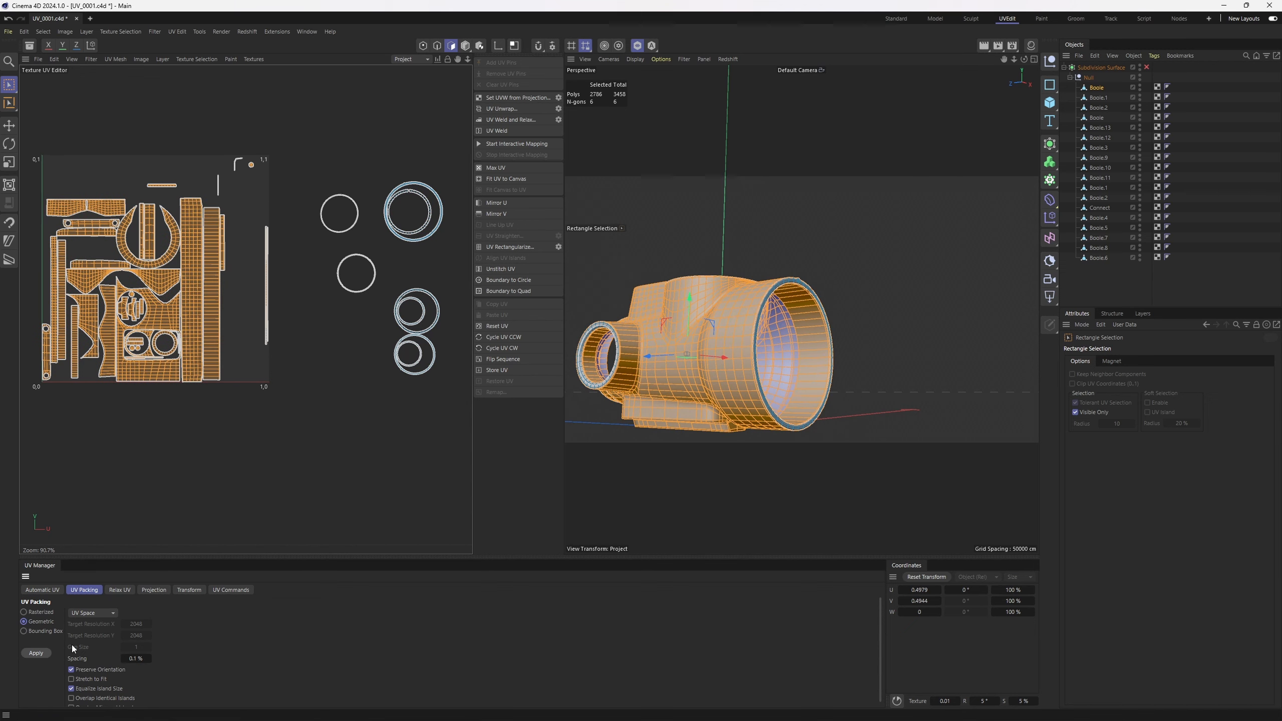
Enlarge the split ring island inside the largest ring and centre it so both sit concentrically.
mouse_move(312, 321)
middle_mouse_down("alt")
mouse_move(369, 328)
mouse_move(317, 346)
middle_mouse_up("alt")
key("t")
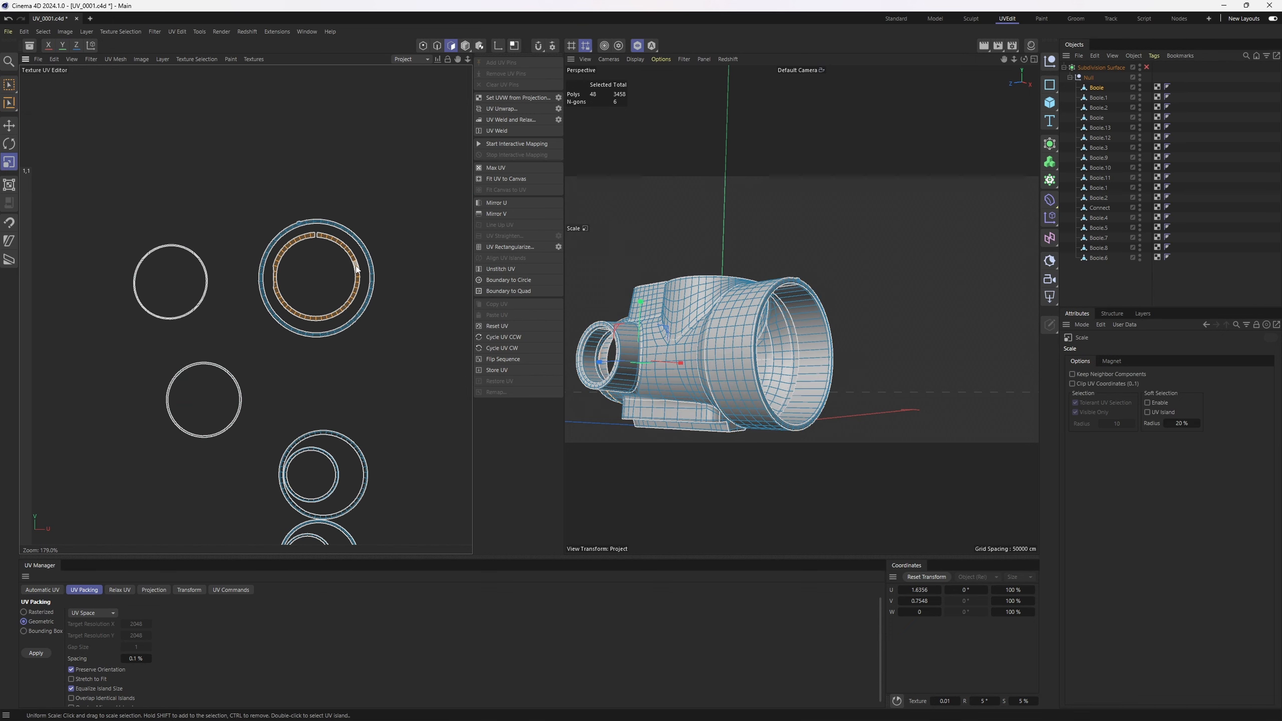
mouse_move(359, 265)
left_mouse_down()
mouse_move(398, 264)
mouse_move(377, 264)
left_mouse_up()
scroll(342, 259, "up", 3)
key("e")
key("t")
key("e")
Move the outer ring of the upper small ring pair into the large concentric rings and scale it to fit inside the split ring.
scroll(376, 265, "down", 3)
middle_click_drag(375, 461, 361, 381, "alt")
double_click(360, 383)
left_click_drag(360, 382, 361, 188)
scroll(354, 184, "up", 3)
scroll(349, 179, "up", 2)
key("t")
key("e")
Move the outer ring of the lower small ring pair into the concentric set and scale it to about 94% to fit.
scroll(357, 191, "down", 3)
middle_click_drag(362, 523, 369, 435, "alt")
double_click(369, 435)
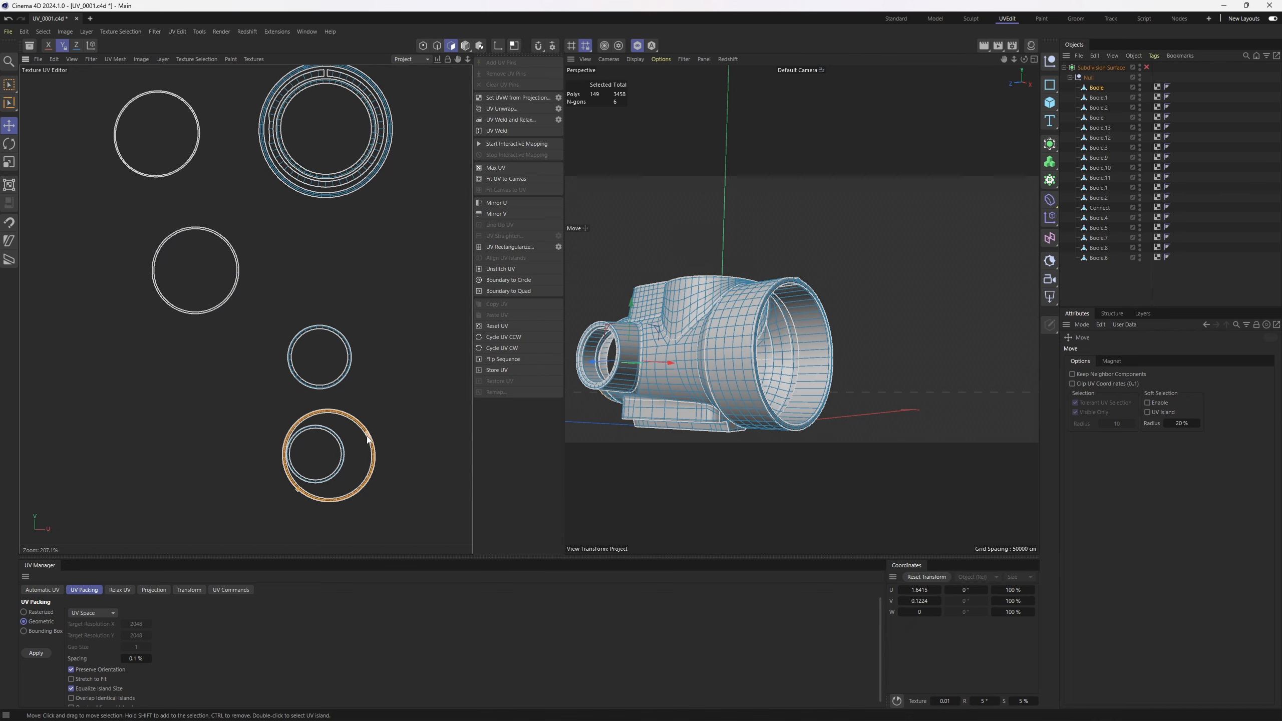
left_click_drag(369, 435, 365, 116)
middle_click_drag(364, 116, 372, 215, "alt")
scroll(363, 155, "up", 4)
left_click_drag(355, 284, 302, 267)
key("t")
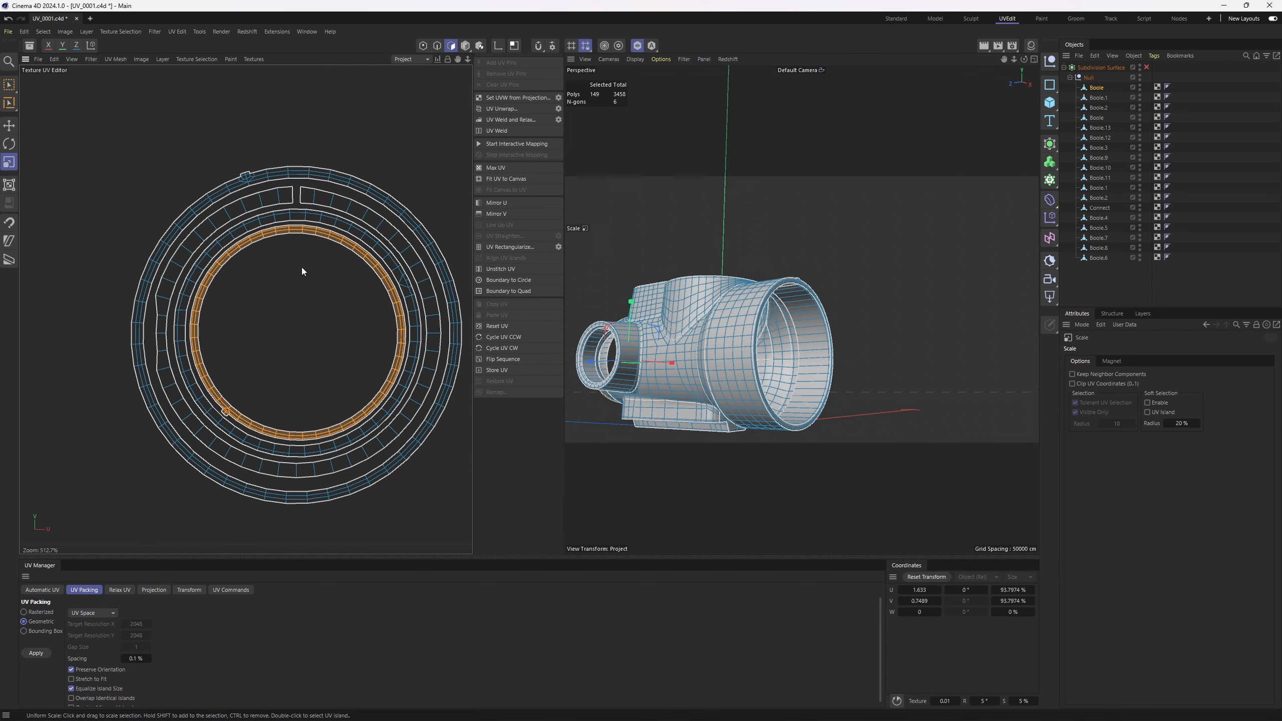
Move the island of the small side tube's end rim inside the concentric ring set.
scroll(301, 266, "down", 4)
double_click(323, 394)
key("ctrl+z")
key("e")
left_click_drag(320, 392, 328, 189)
scroll(327, 187, "up", 3)
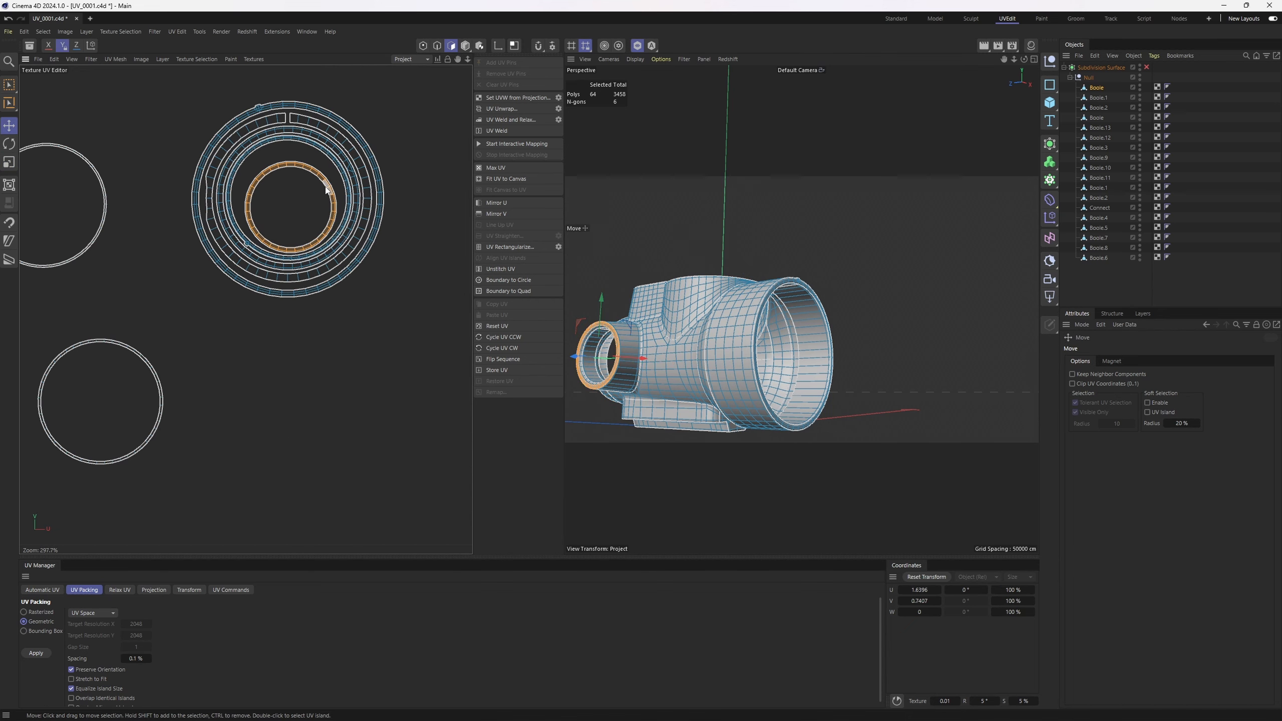
middle_click_drag(327, 188, 327, 212, "alt")
scroll(632, 329, "up", 3)
Examine which rims of the model the nested ring islands belong to by selecting them one after another.
middle_click_drag(631, 329, 681, 329, "alt")
left_click_drag(681, 334, 729, 239, "alt")
scroll(729, 239, "up", 5)
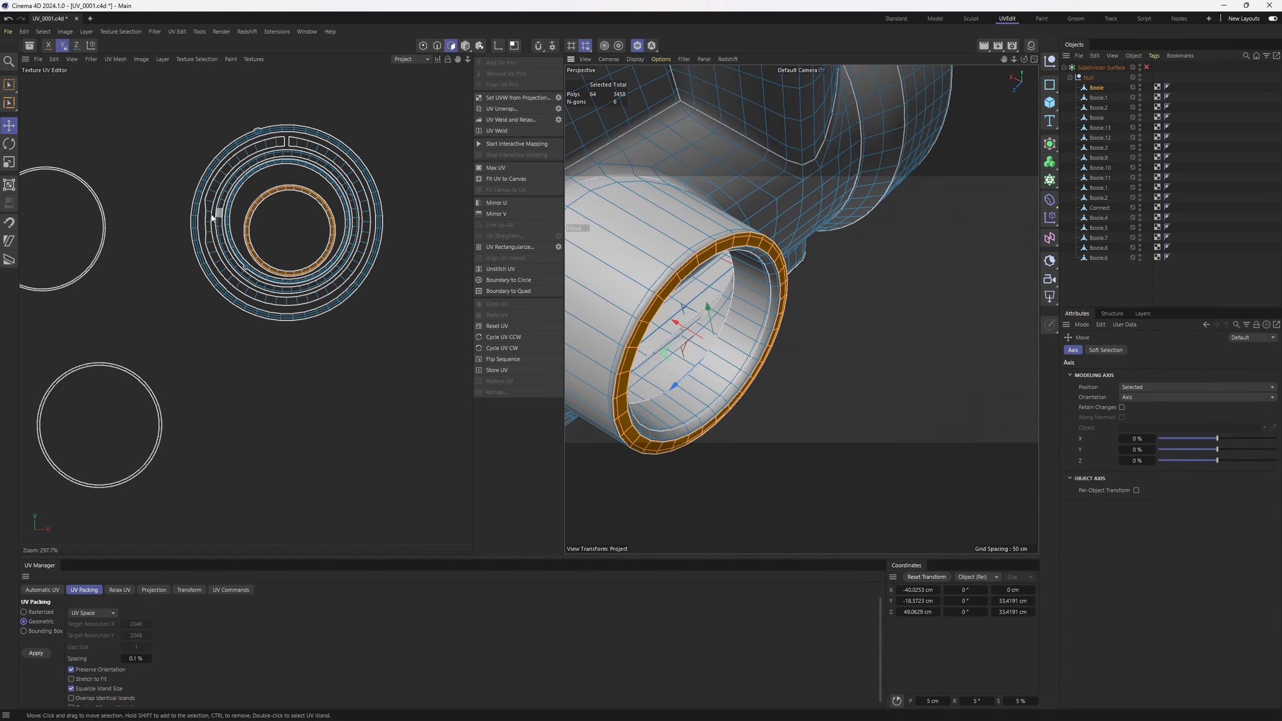
scroll(313, 179, "down", 4)
middle_click_drag(313, 179, 294, 223, "alt")
scroll(294, 222, "up", 2)
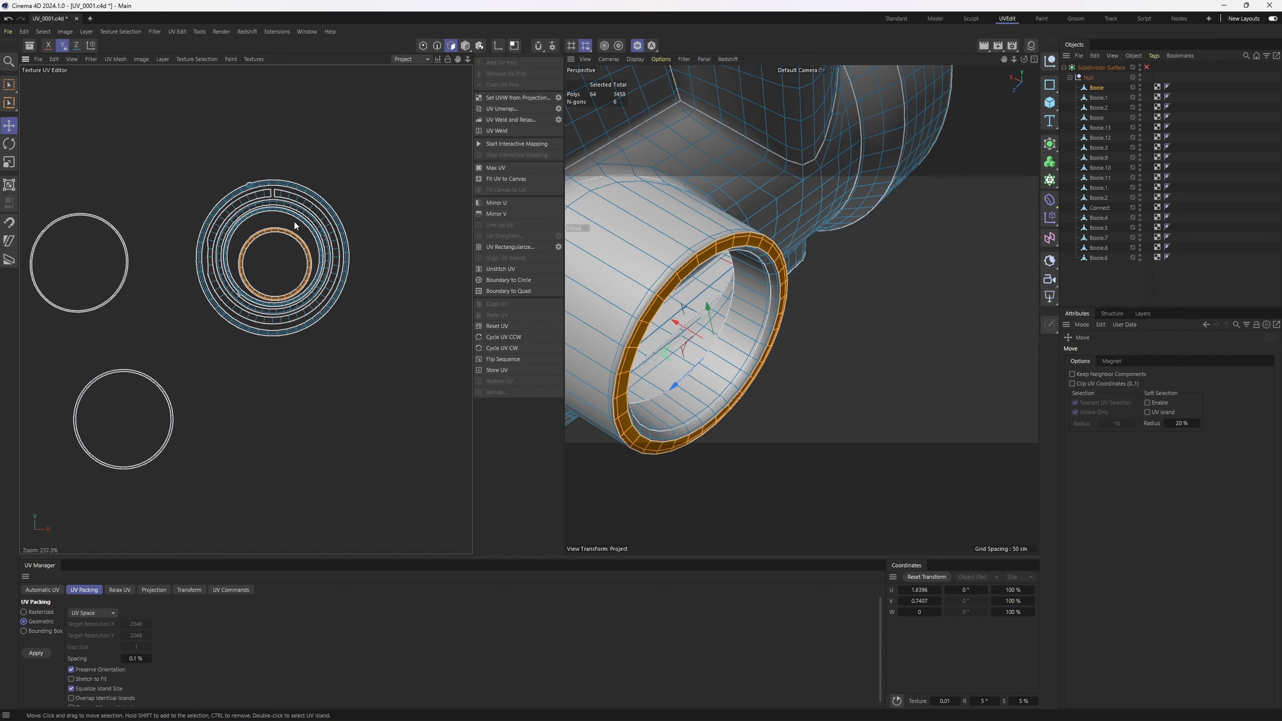
double_click(296, 218)
scroll(808, 252, "down", 5)
mouse_move(727, 313)
left_mouse_down("alt")
mouse_move(764, 341)
mouse_move(736, 308)
left_mouse_up("alt")
scroll(307, 239, "up", 3)
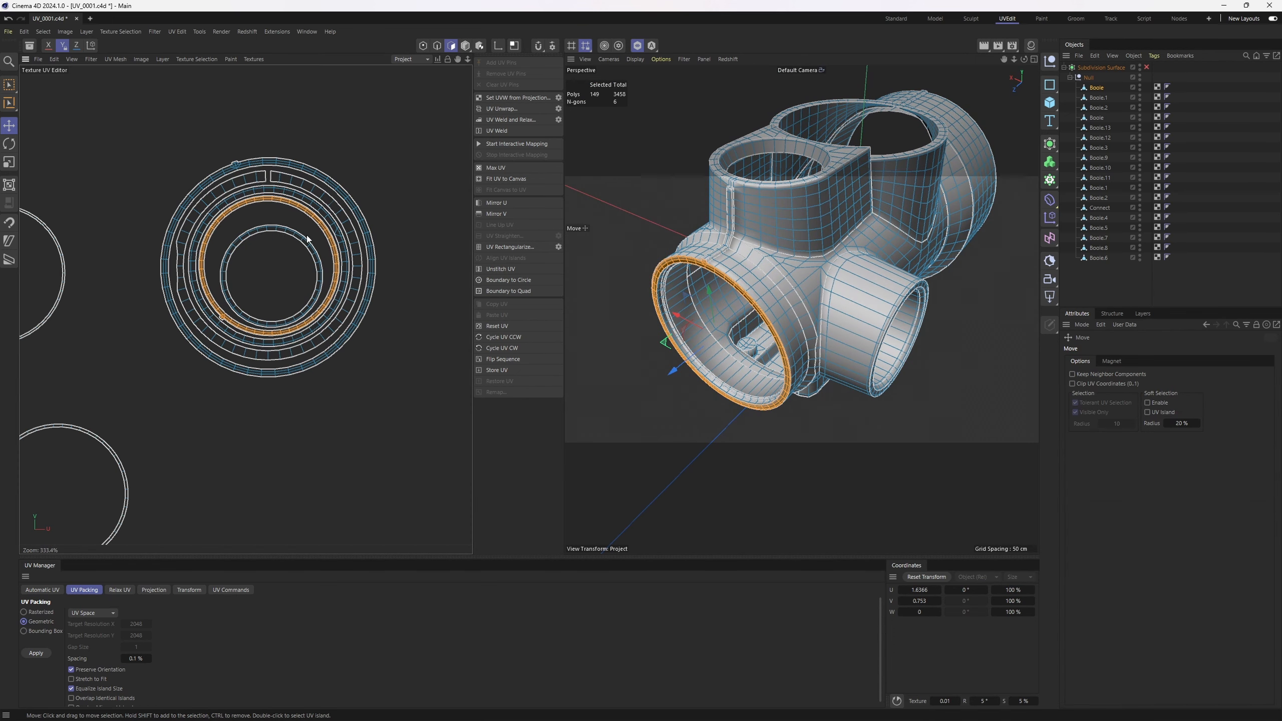
double_click(310, 205)
middle_click_drag(842, 184, 812, 227, "alt")
double_click(313, 191)
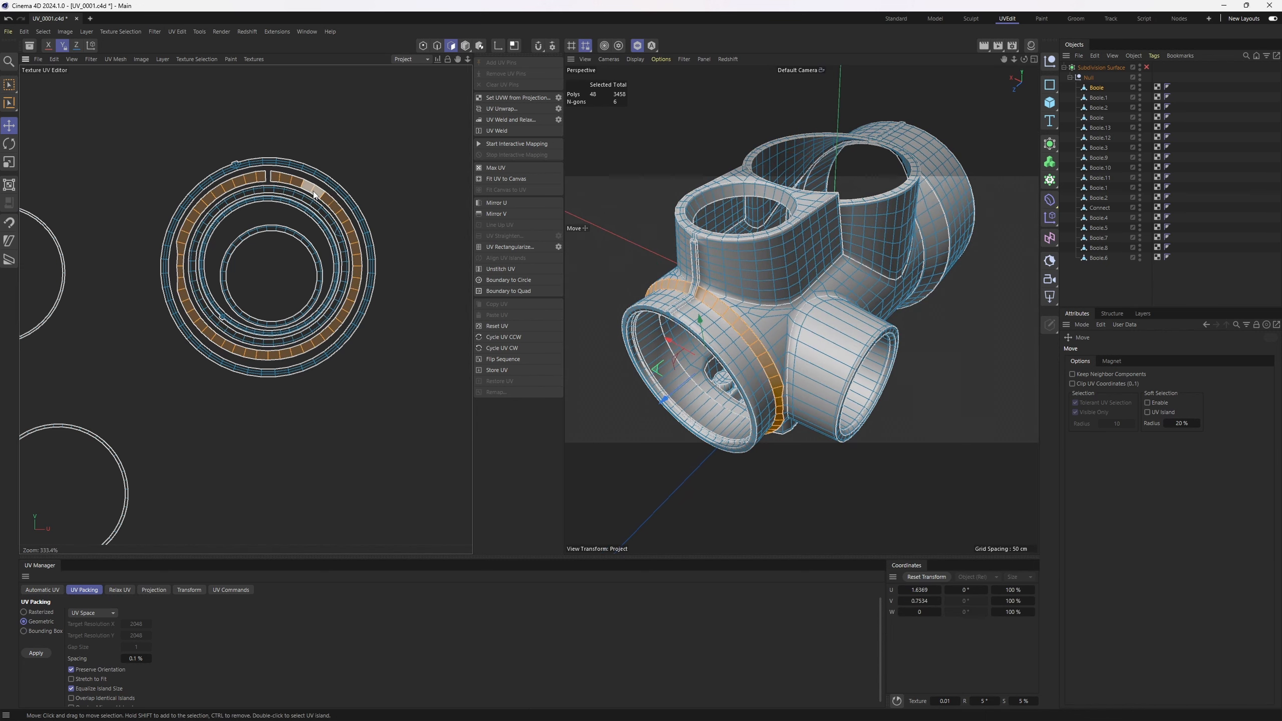
double_click(340, 191)
middle_click_drag(1000, 191, 856, 205, "alt")
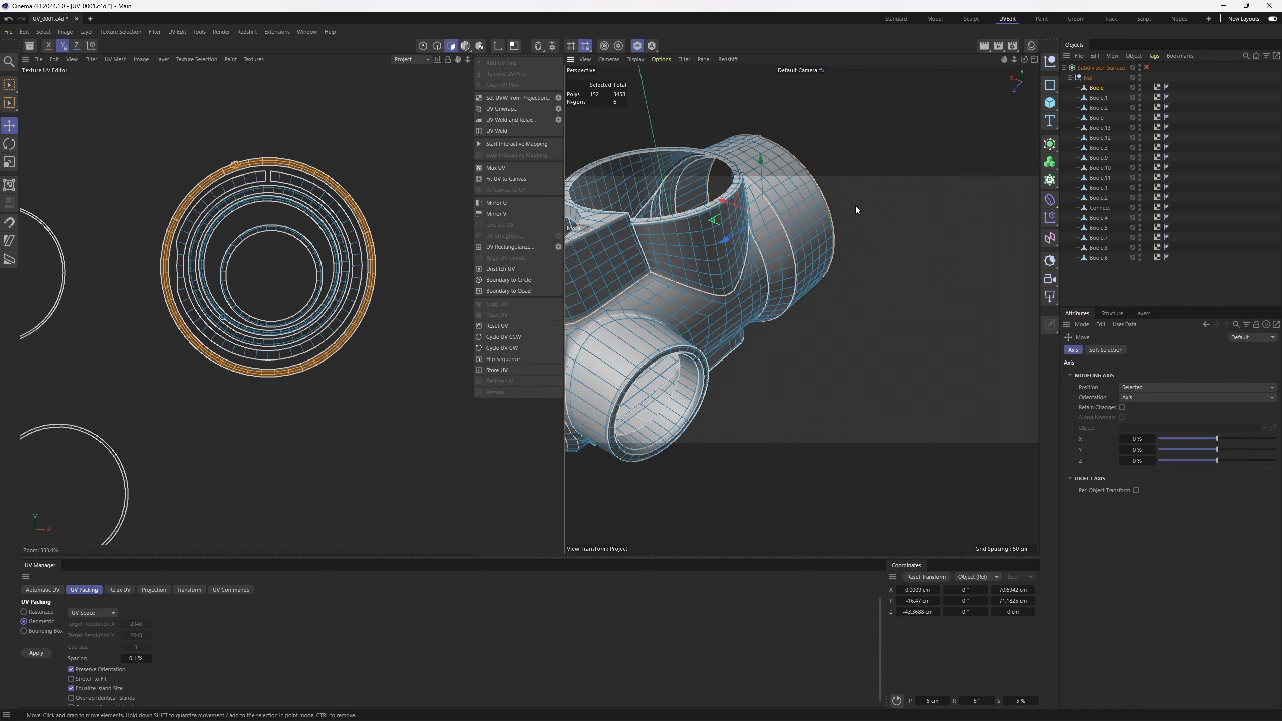
left_click_drag(856, 205, 581, 211, "alt")
Select the small side tube's end rim island, scale it up, and centre it within the nested rings.
left_click(312, 252)
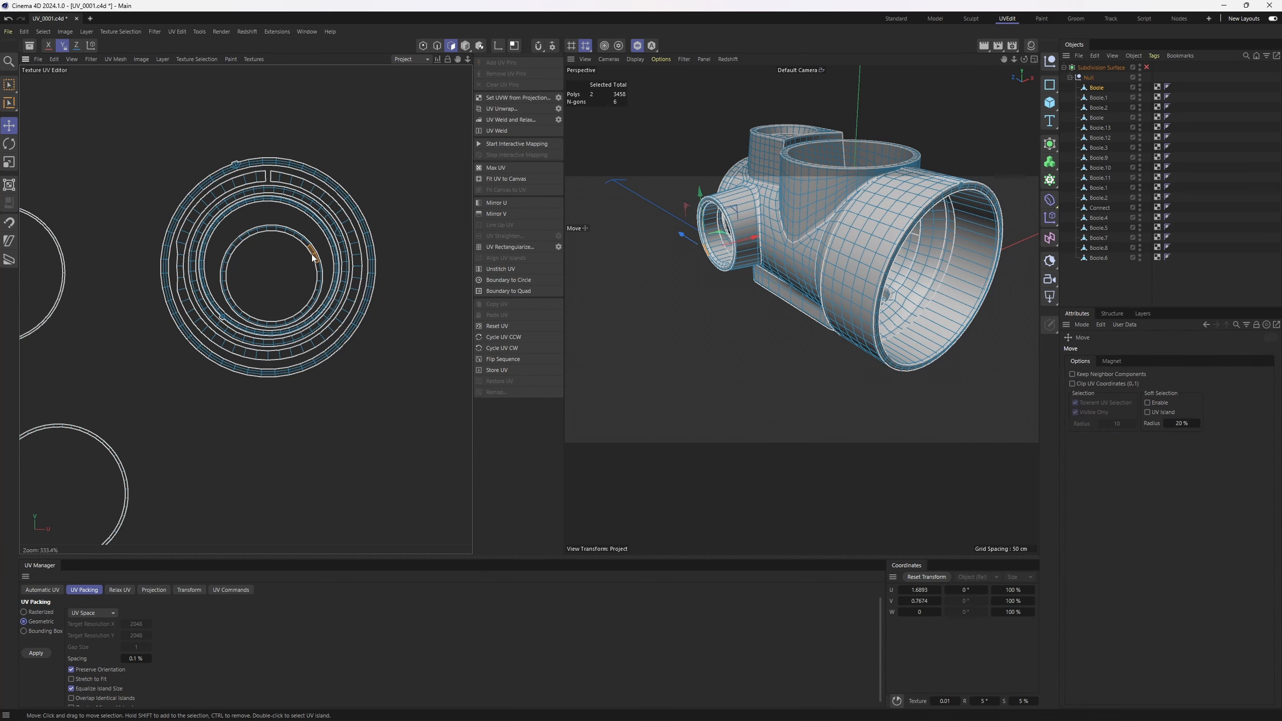
double_click(312, 253)
scroll(312, 252, "up", 3)
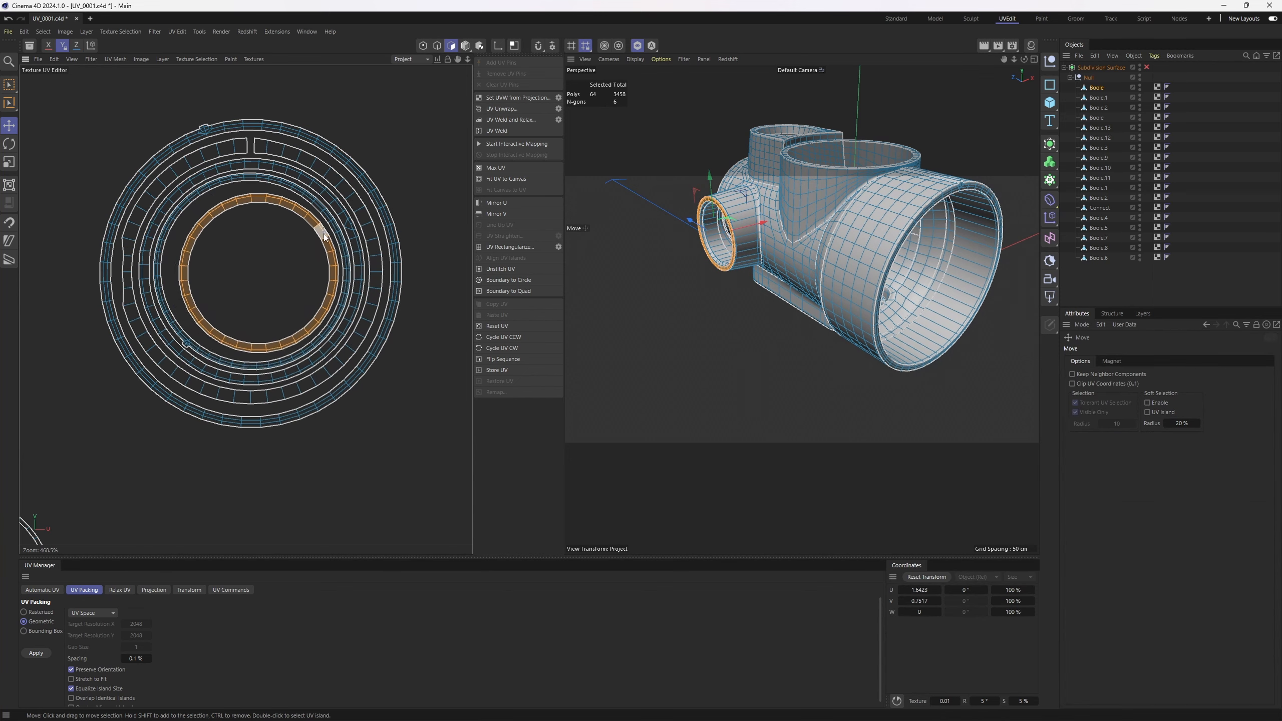
key("t")
left_click_drag(324, 234, 380, 208)
key("e")
left_click_drag(326, 228, 318, 227)
scroll(319, 227, "down", 6)
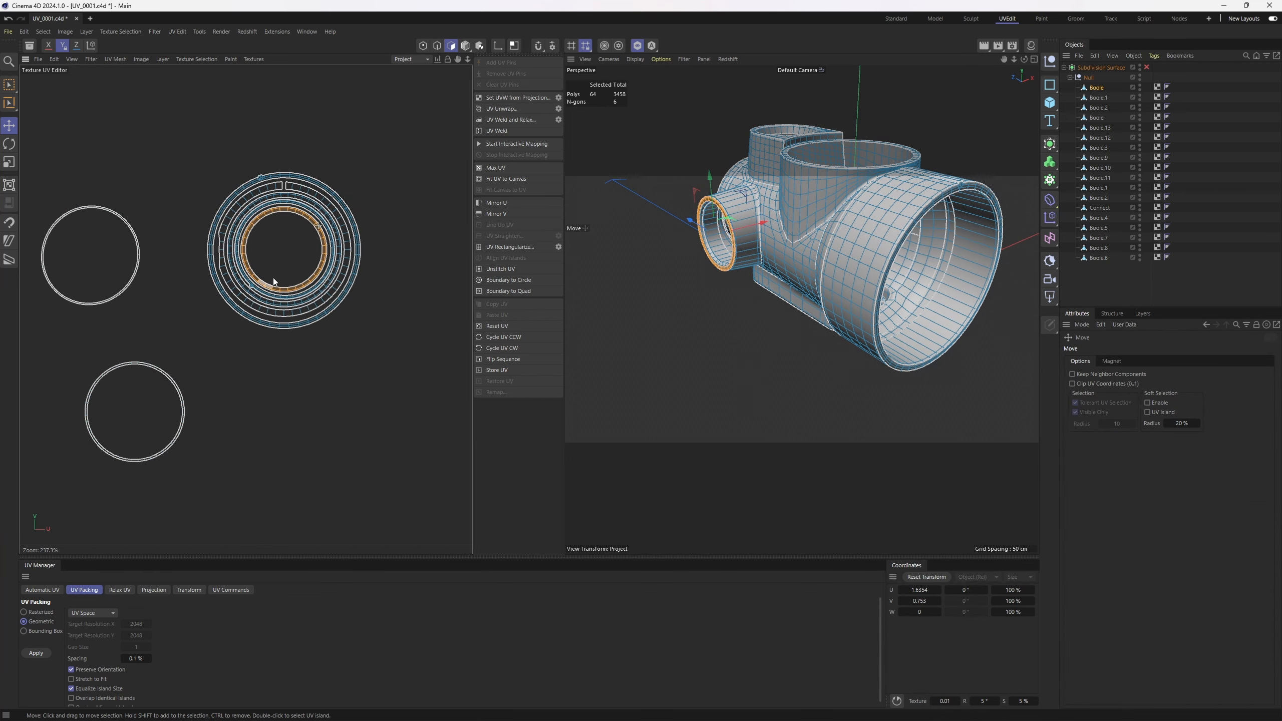
Move the lower of the two thin ring islands into the nested set, scale it down, and centre it as the innermost ring.
middle_click_drag(177, 384, 189, 372, "alt")
left_click_drag(949, 177, 671, 309, "alt")
left_click_drag(169, 358, 126, 295)
scroll(304, 213, "up", 7)
key("t")
key("e")
key("t")
key("e")
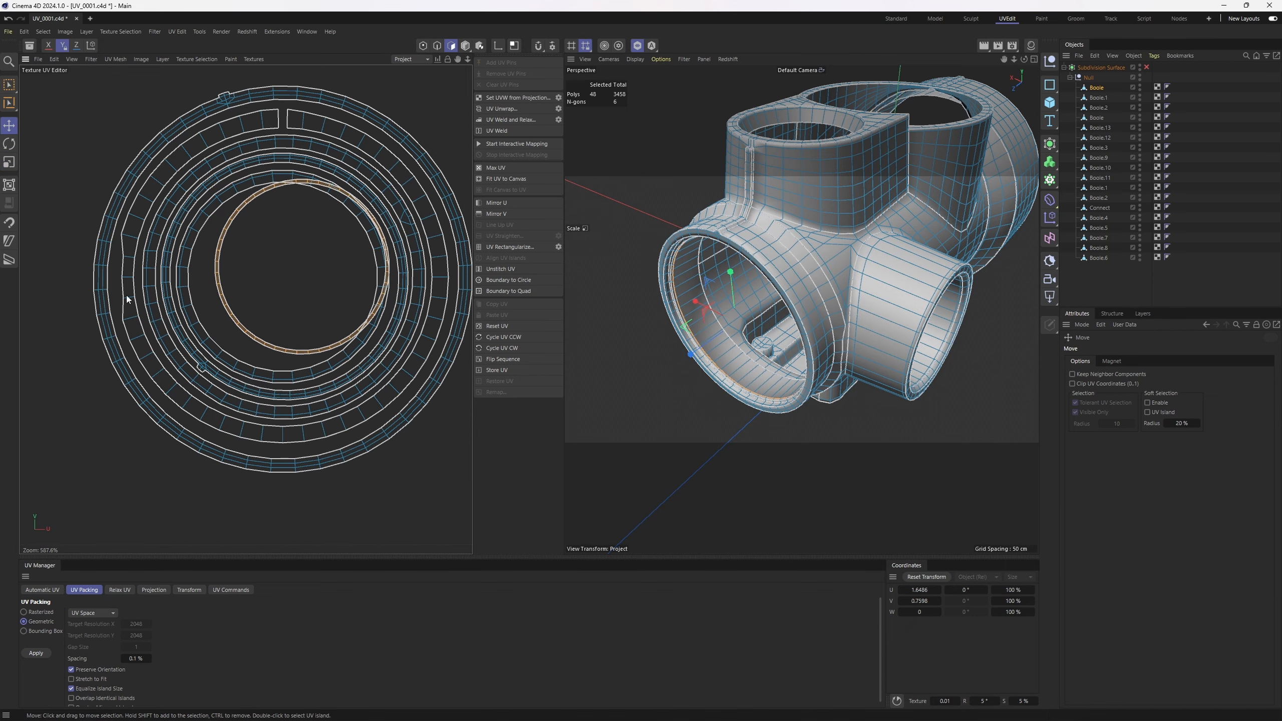
left_click_drag(356, 207, 335, 219)
scroll(335, 220, "down", 5)
scroll(141, 237, "down", 2)
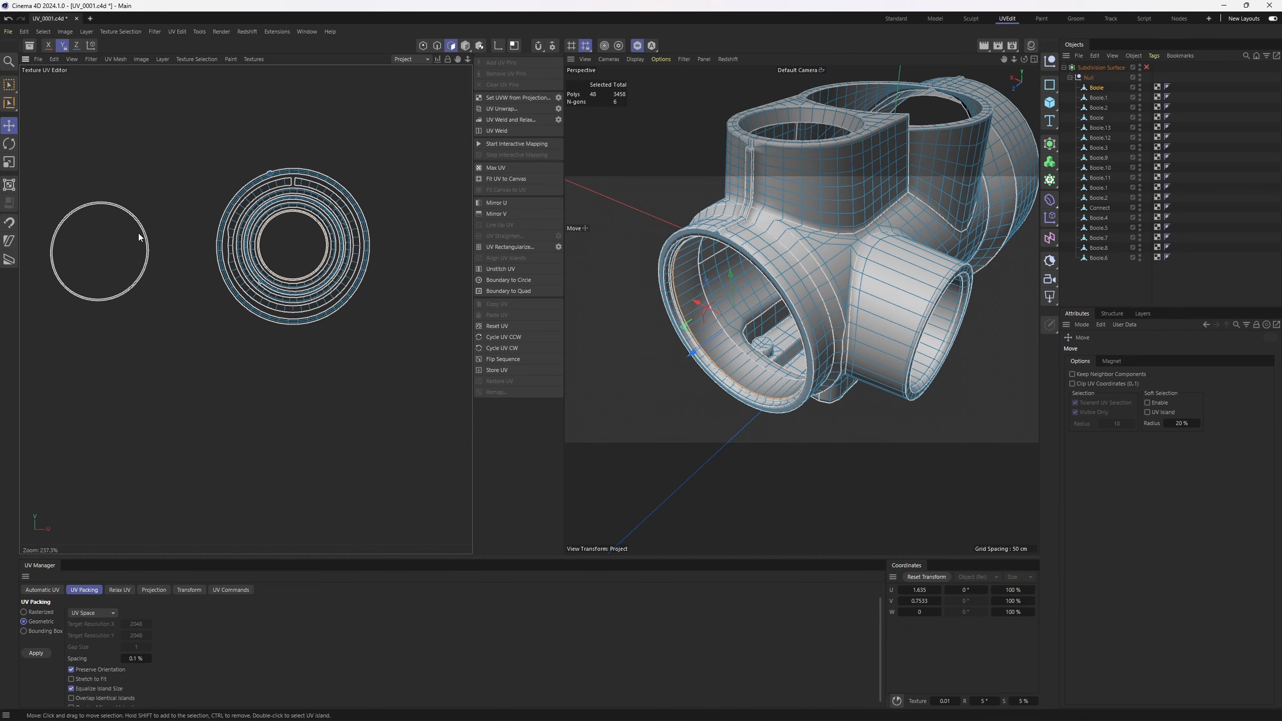
Move the other thin ring island into the nested set, scale it to fit, and centre it inside the previous thin ring.
scroll(707, 303, "up", 7)
left_click_drag(863, 234, 727, 248, "alt")
scroll(186, 187, "up", 3)
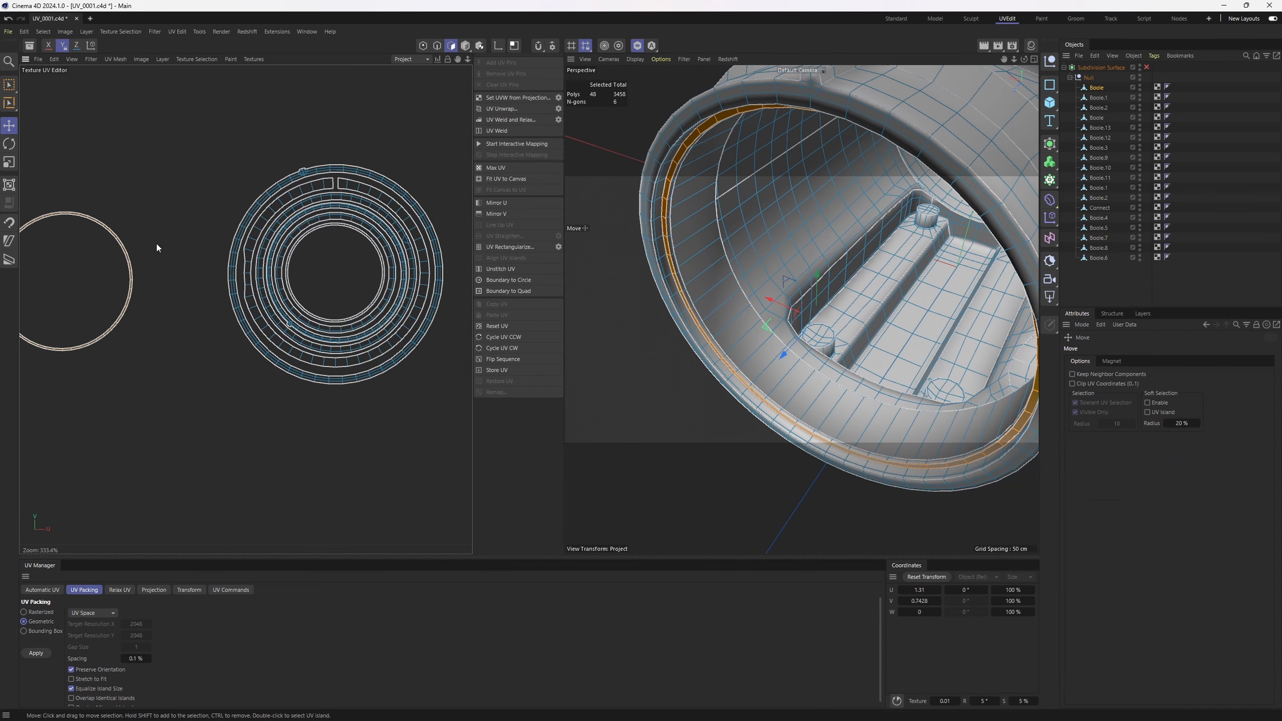
left_click_drag(132, 245, 65, 323)
scroll(338, 242, "up", 4)
key("t")
key("e")
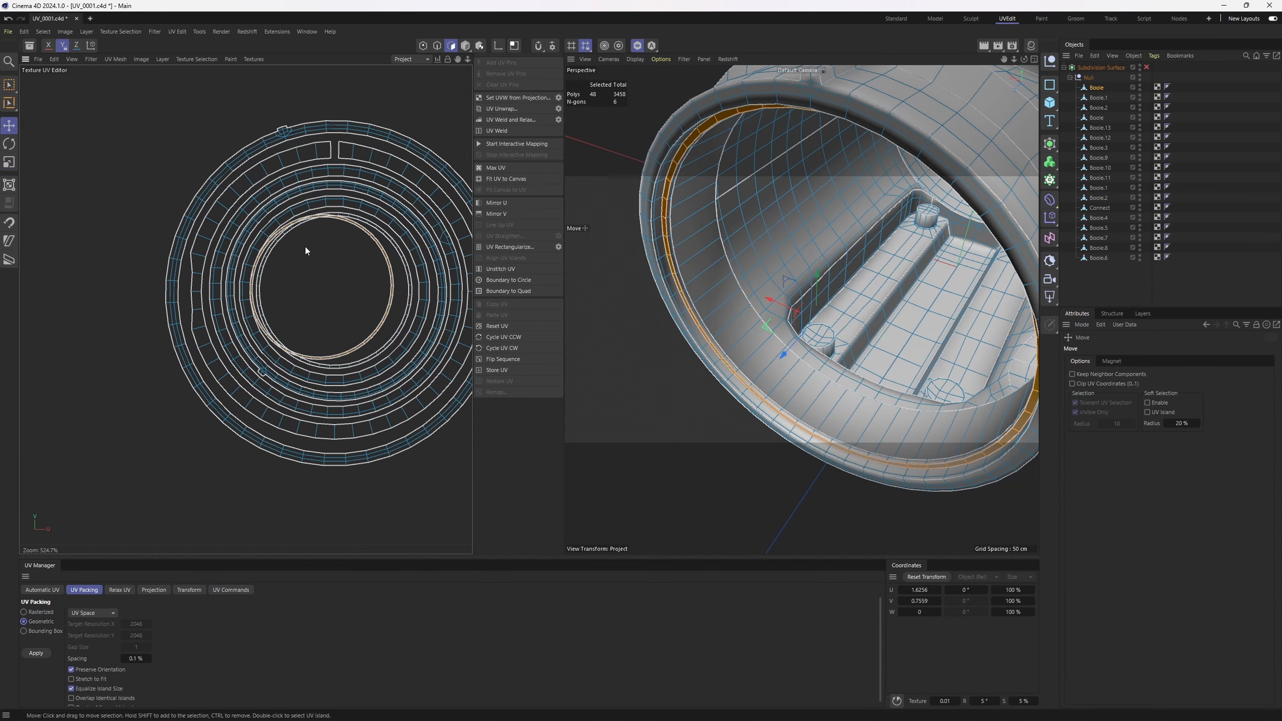
left_click_drag(320, 247, 335, 248)
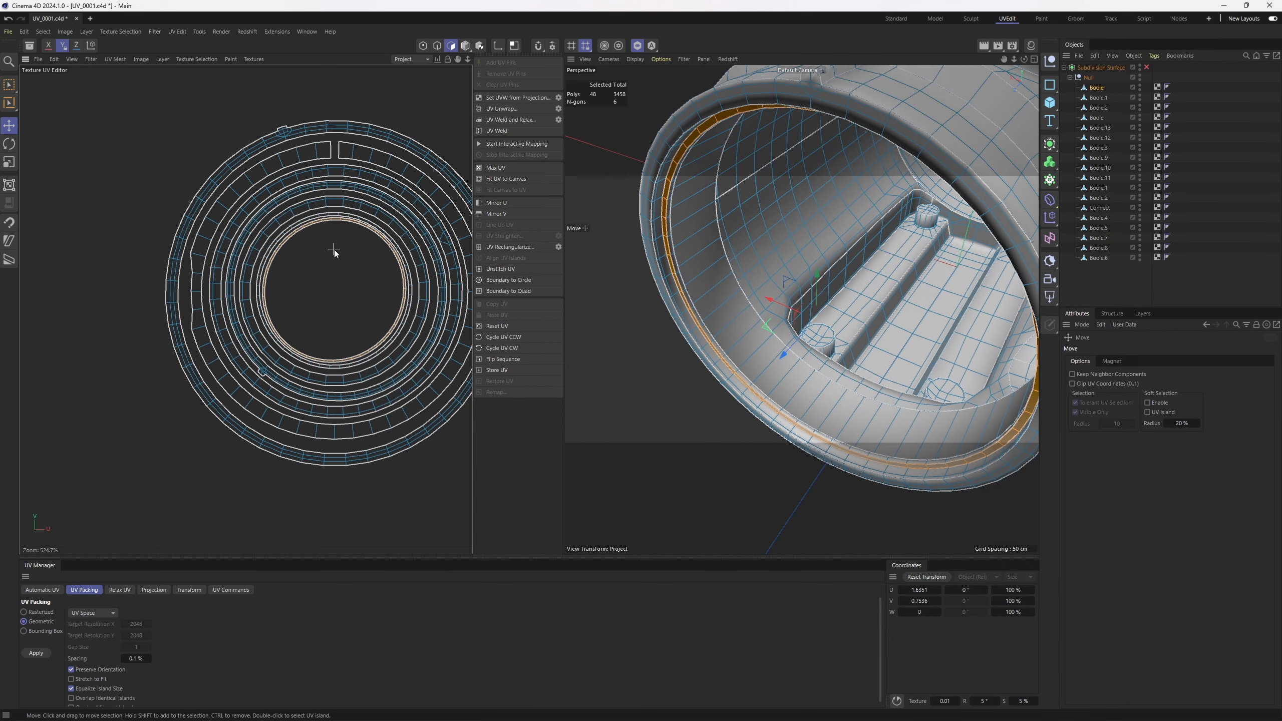
scroll(334, 249, "up", 5)
Select the leftover ring island of the small side tube's inner rim, frame that rim on the model, and move the island near the nested rings.
scroll(409, 233, "down", 12)
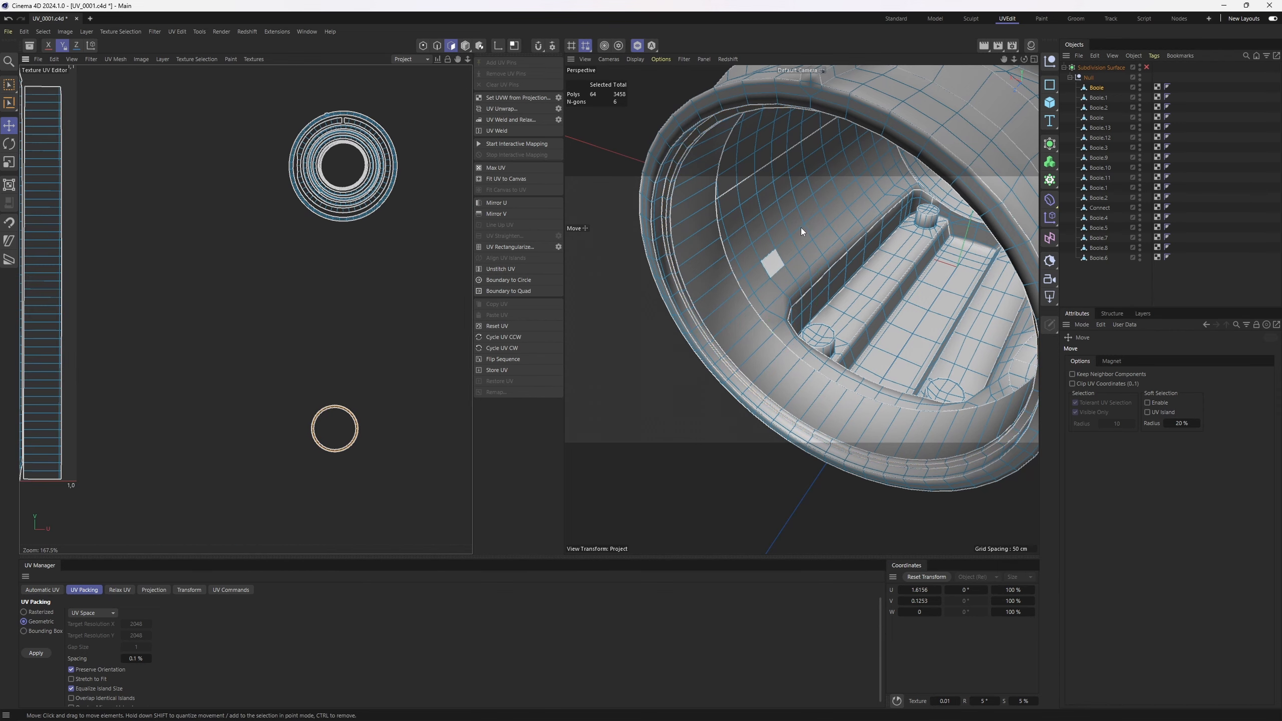
key("s")
scroll(843, 224, "down", 6)
left_click_drag(834, 218, 792, 261, "alt")
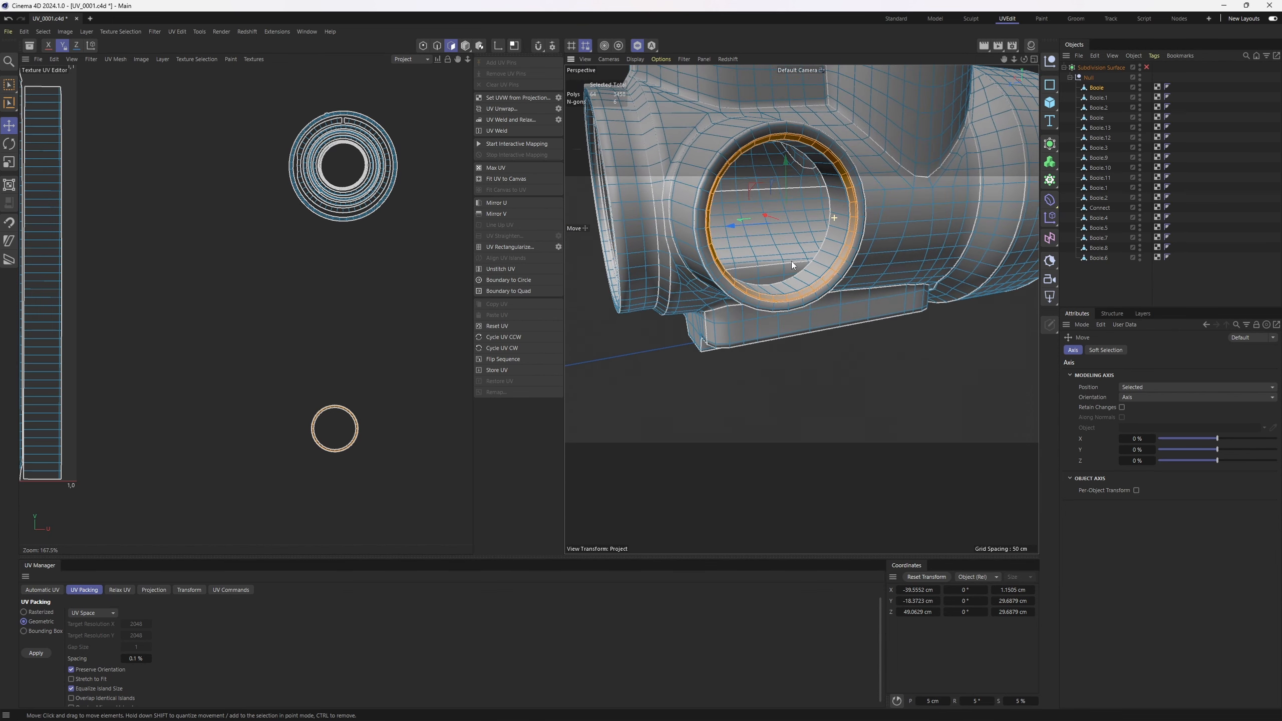
scroll(409, 359, "up", 3)
left_click_drag(315, 472, 349, 131)
middle_click_drag(349, 132, 382, 367, "alt")
scroll(348, 200, "up", 3)
scroll(394, 243, "up", 2)
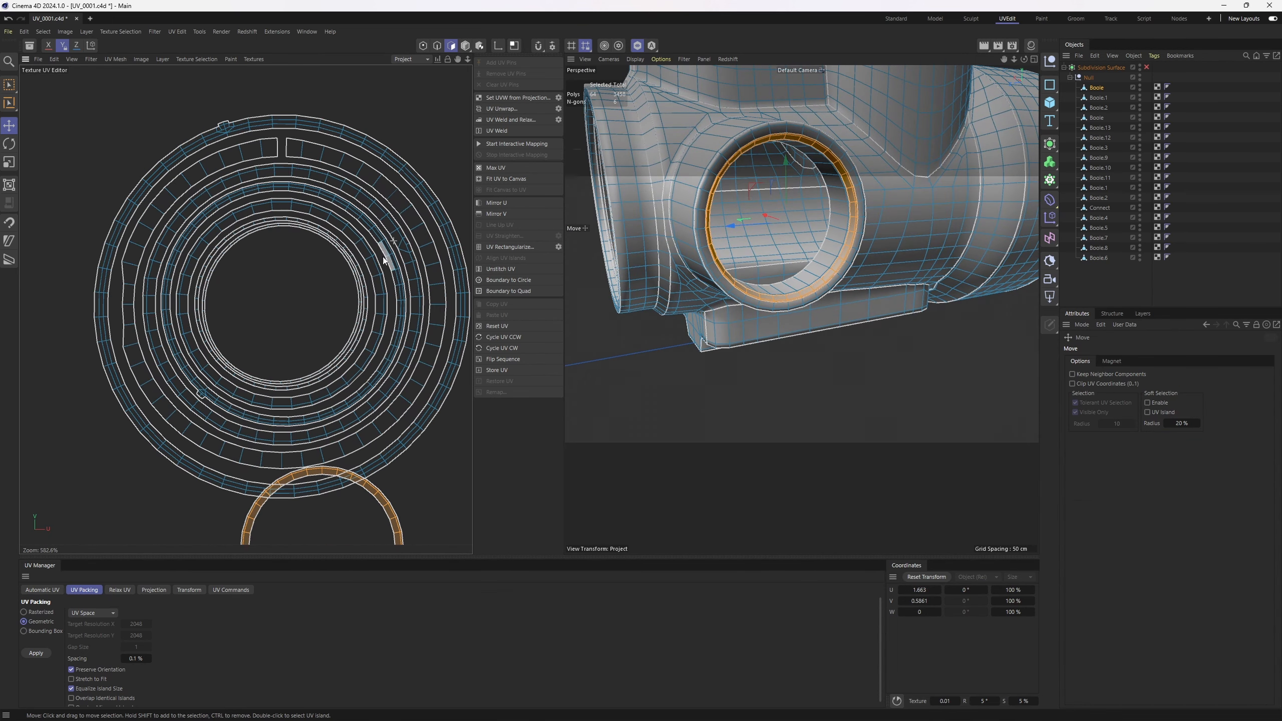
Select the two thin innermost ring islands and move them out beside the nested set to free the centre.
double_click(321, 236)
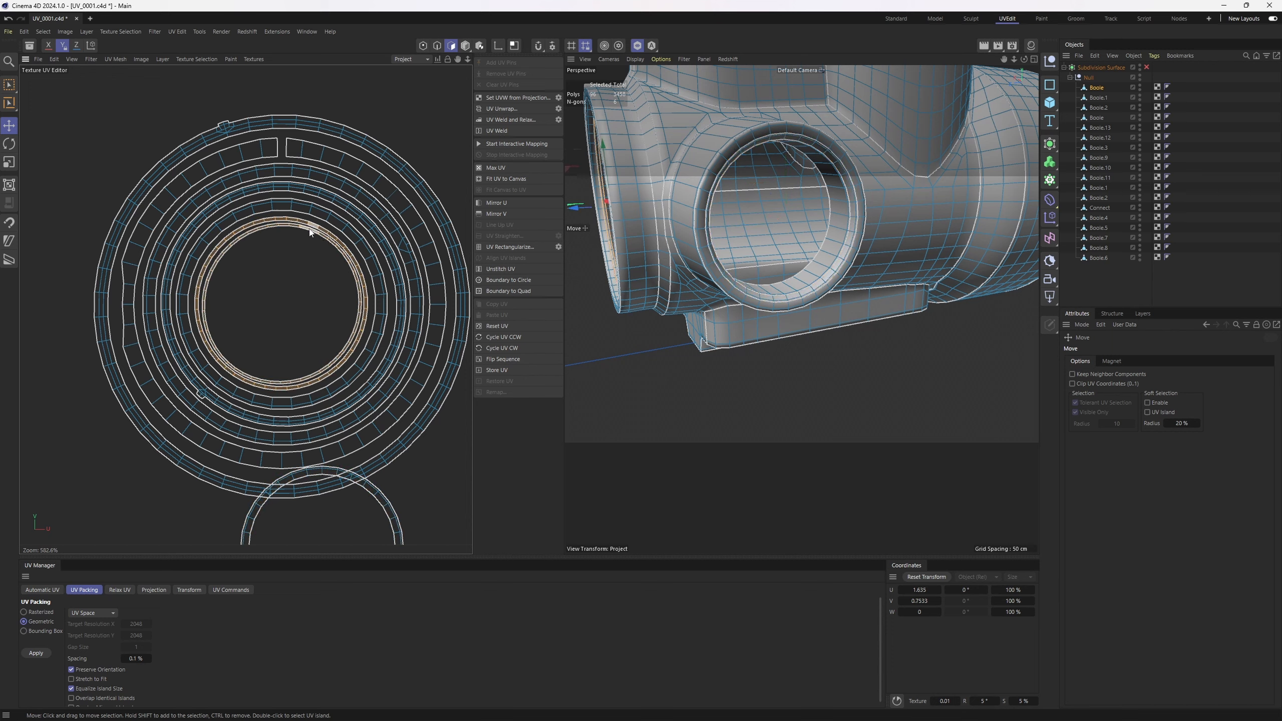
scroll(313, 228, "down", 3)
left_click_drag(291, 223, 98, 251)
Move the side tube's inner rim island into the freed centre of the nested rings, scale it to fit, and centre it.
double_click(358, 396)
left_click_drag(357, 396, 452, 253)
scroll(313, 265, "up", 3)
key("t")
key("e")
left_click_drag(305, 240, 297, 234)
scroll(297, 236, "down", 2)
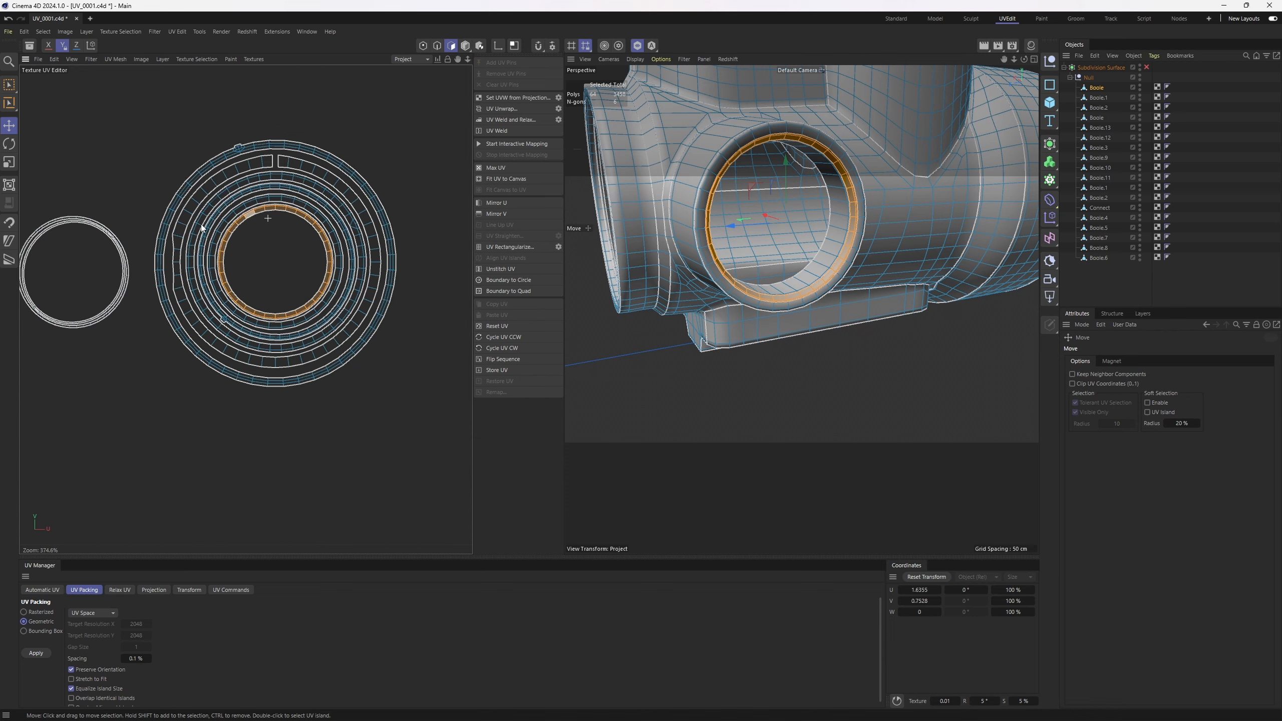
Move the two thin ring islands back into the nested set and scale them down to fit concentrically inside the innermost ring.
double_click(110, 231)
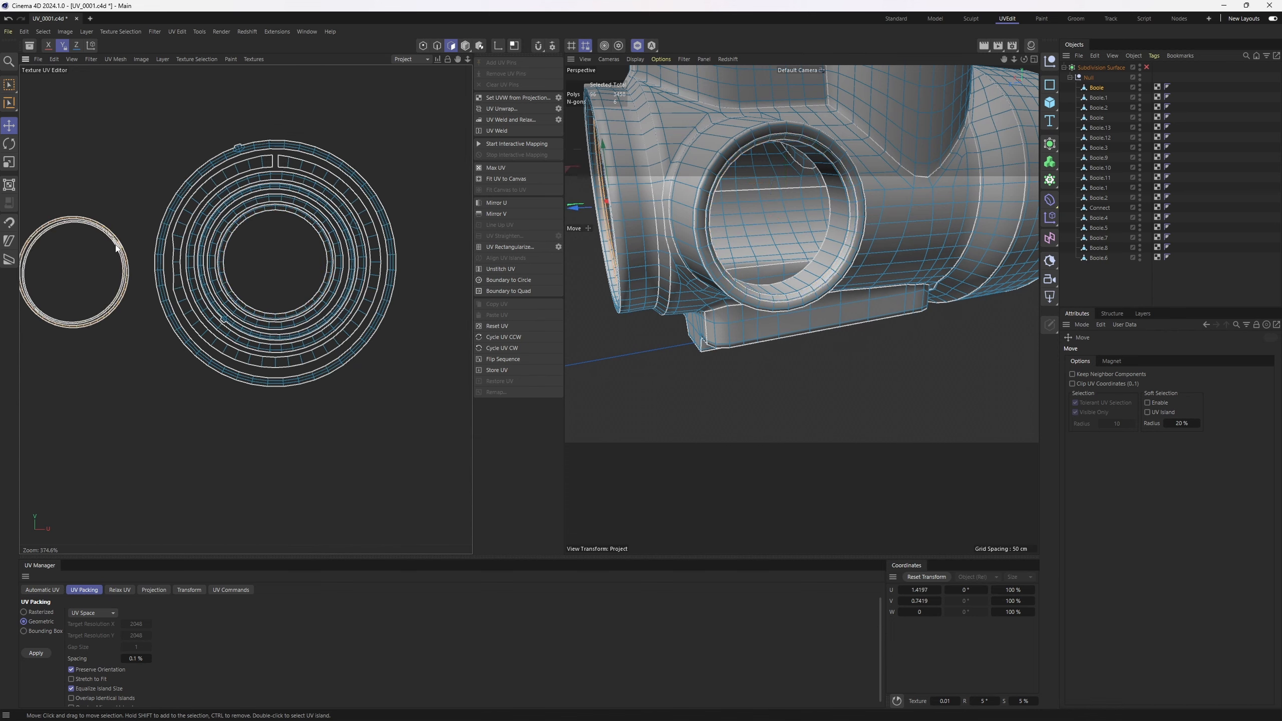
left_click_drag(124, 247, 318, 238)
scroll(286, 238, "up", 5)
key("t")
left_click_drag(406, 248, 285, 252)
scroll(283, 244, "up", 4)
key("e")
key("t")
scroll(280, 249, "down", 10)
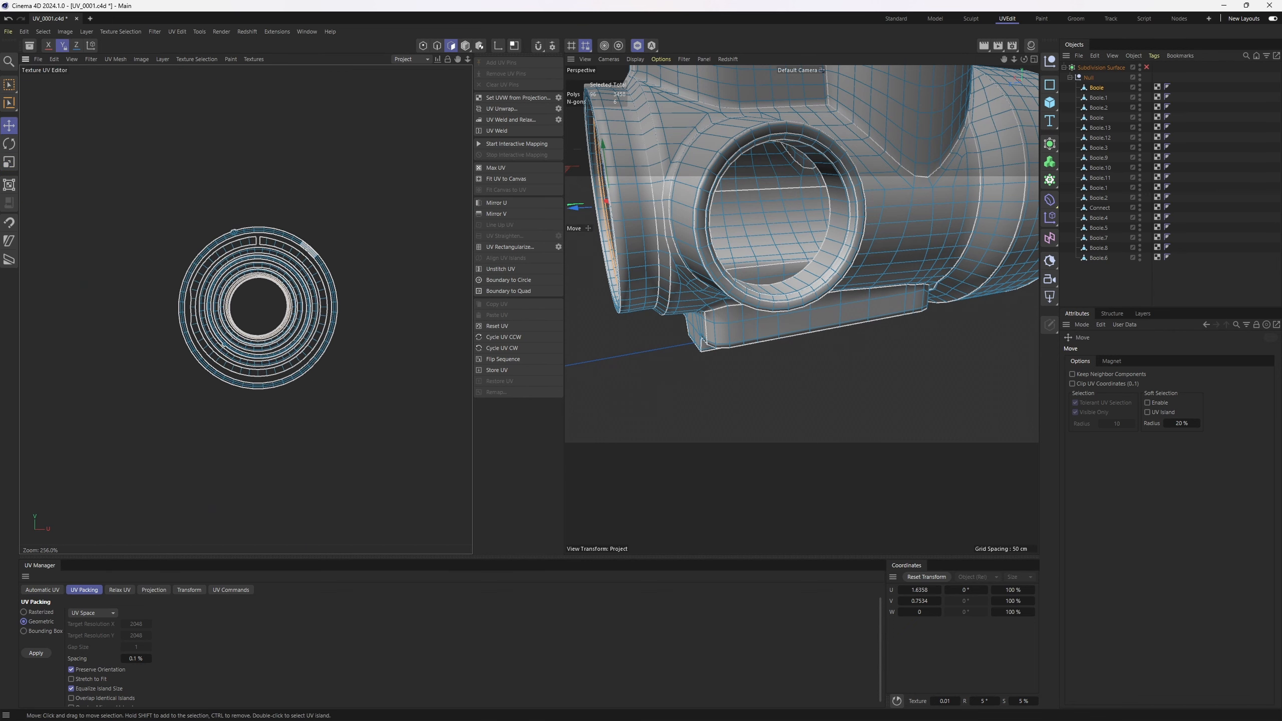
Select the remaining nested ring islands and move the whole set into the UV space over the large C-shaped island.
key("e")
scroll(293, 300, "up", 10)
double_click(299, 313, "shift")
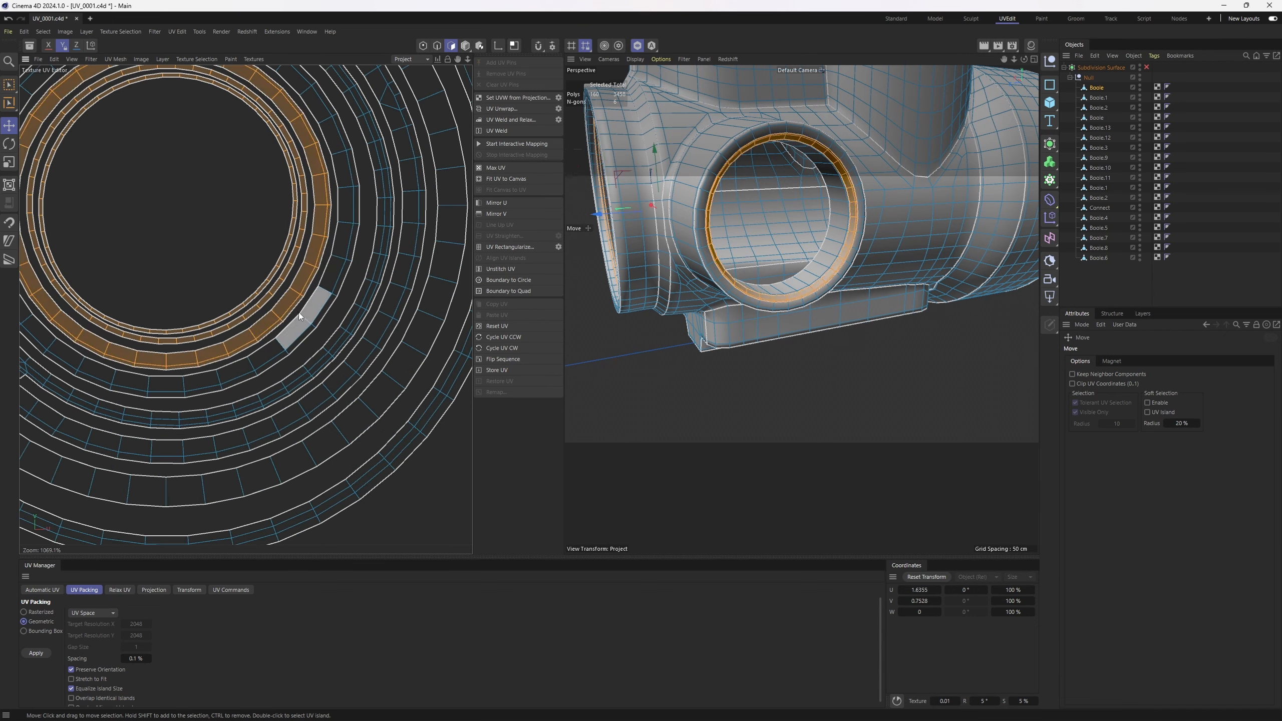
double_click(357, 354, "shift")
double_click(350, 341, "shift")
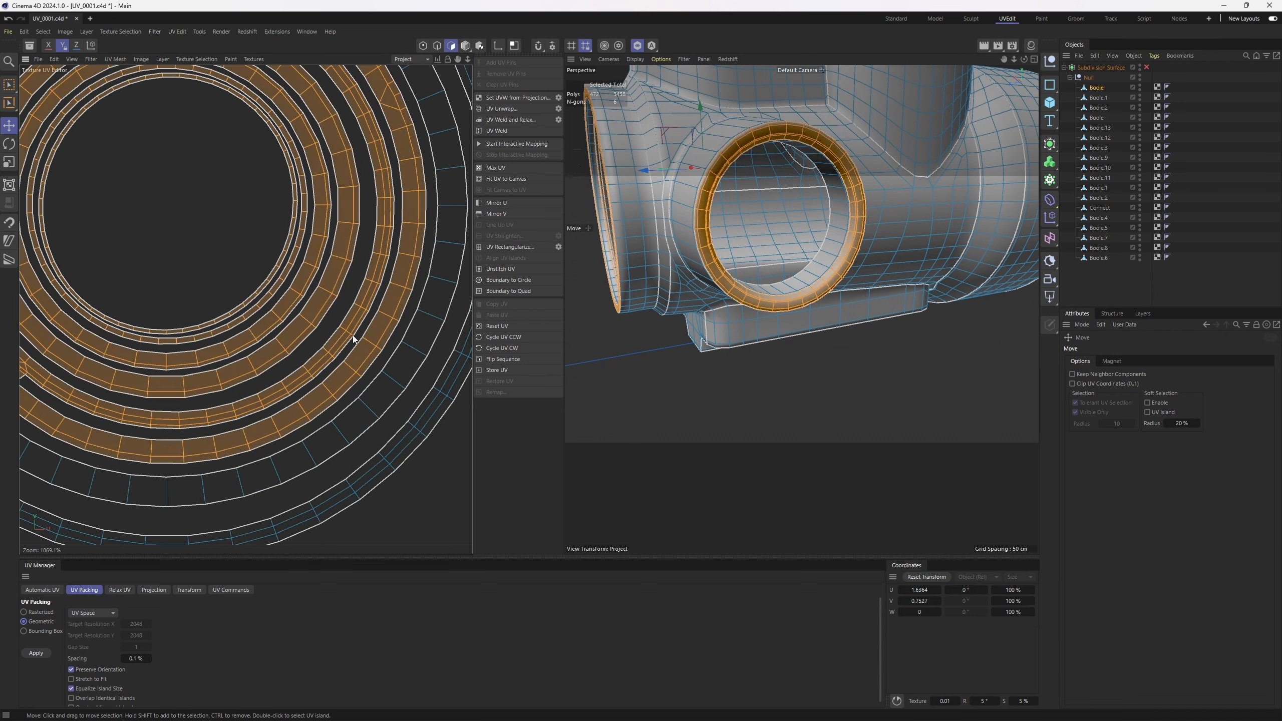
double_click(406, 364, "shift")
double_click(443, 414, "shift")
scroll(443, 414, "down", 12)
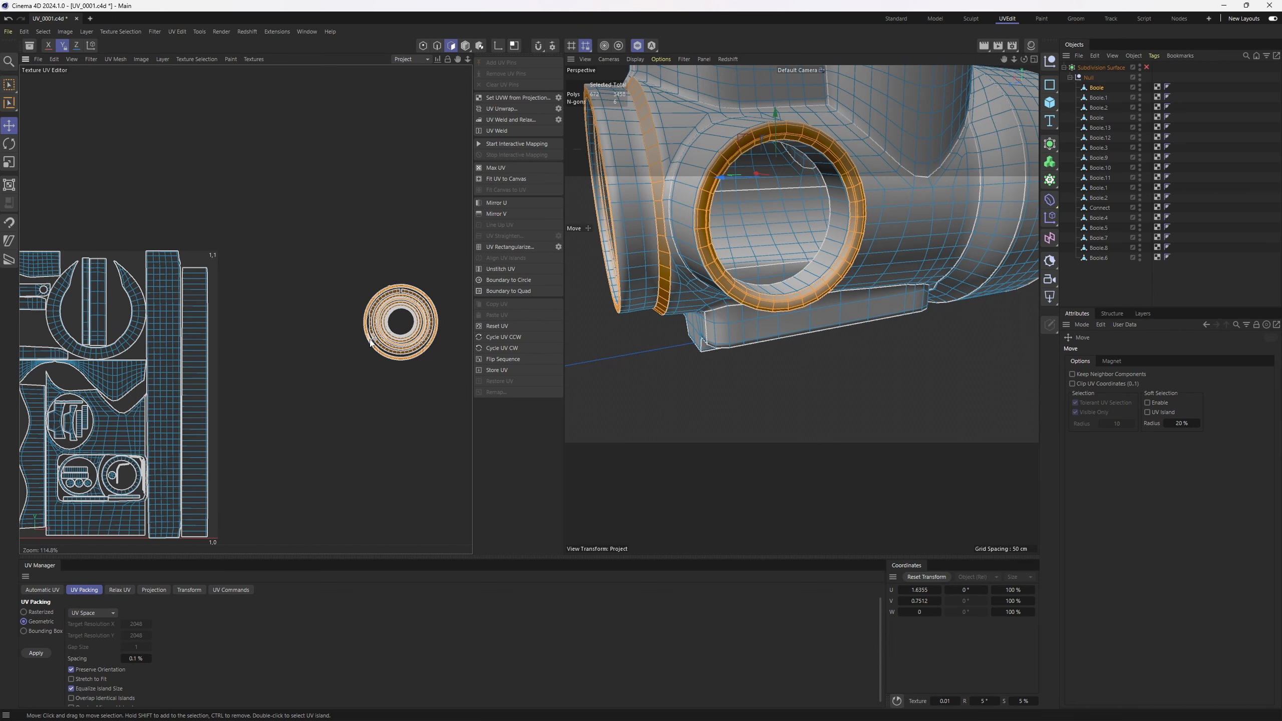
scroll(394, 277, "up", 3)
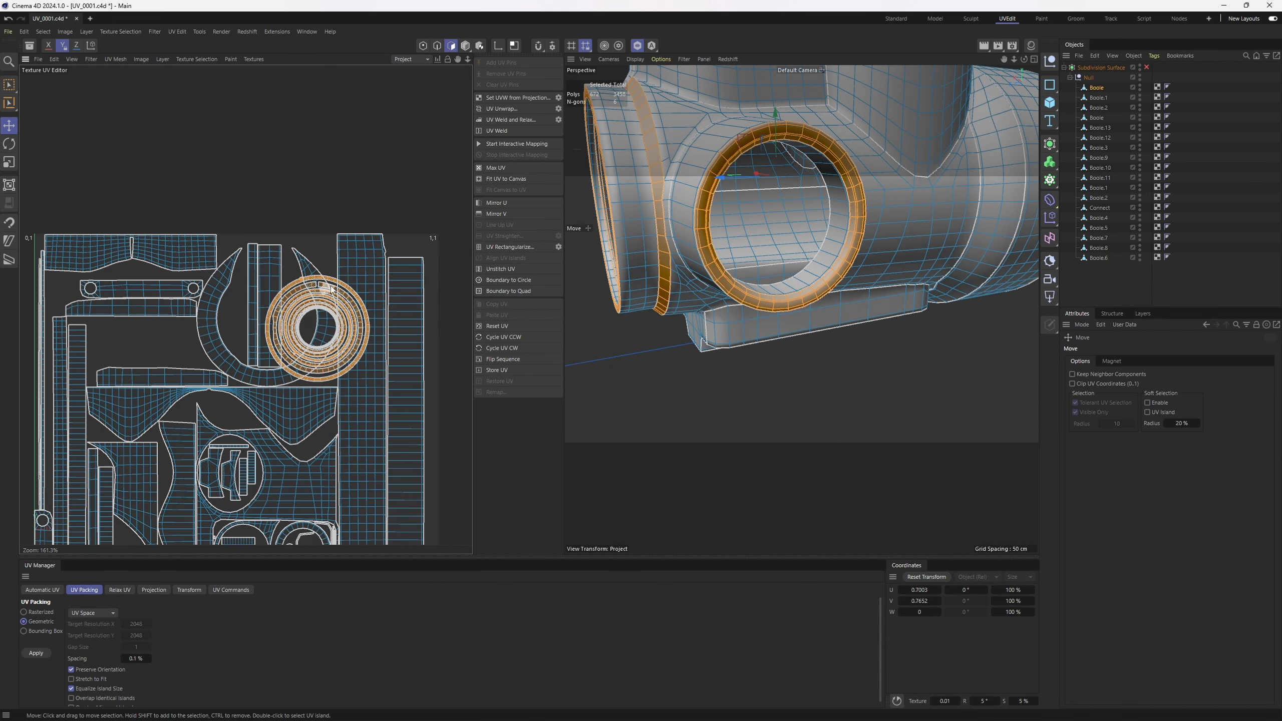
Move the two narrow strip islands out of the C-shaped island to above the UV space.
double_click(249, 279)
left_click_drag(261, 276, 271, 104)
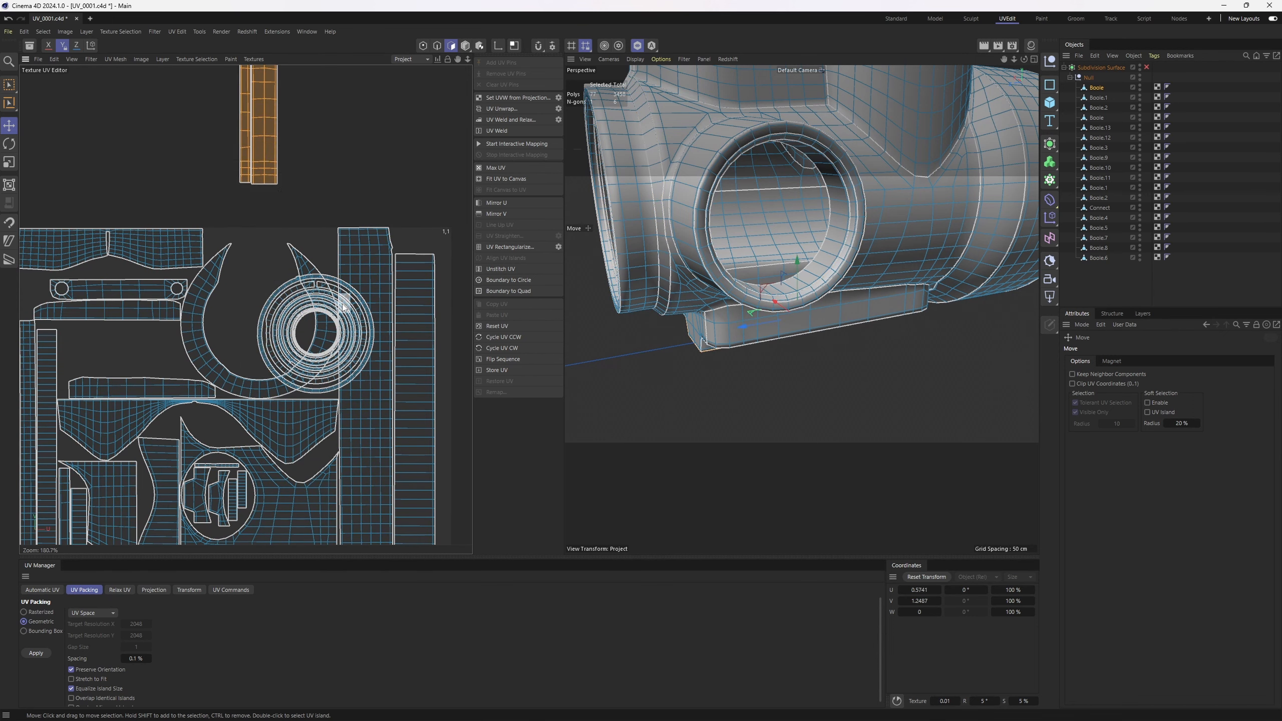
scroll(283, 318, "up", 4)
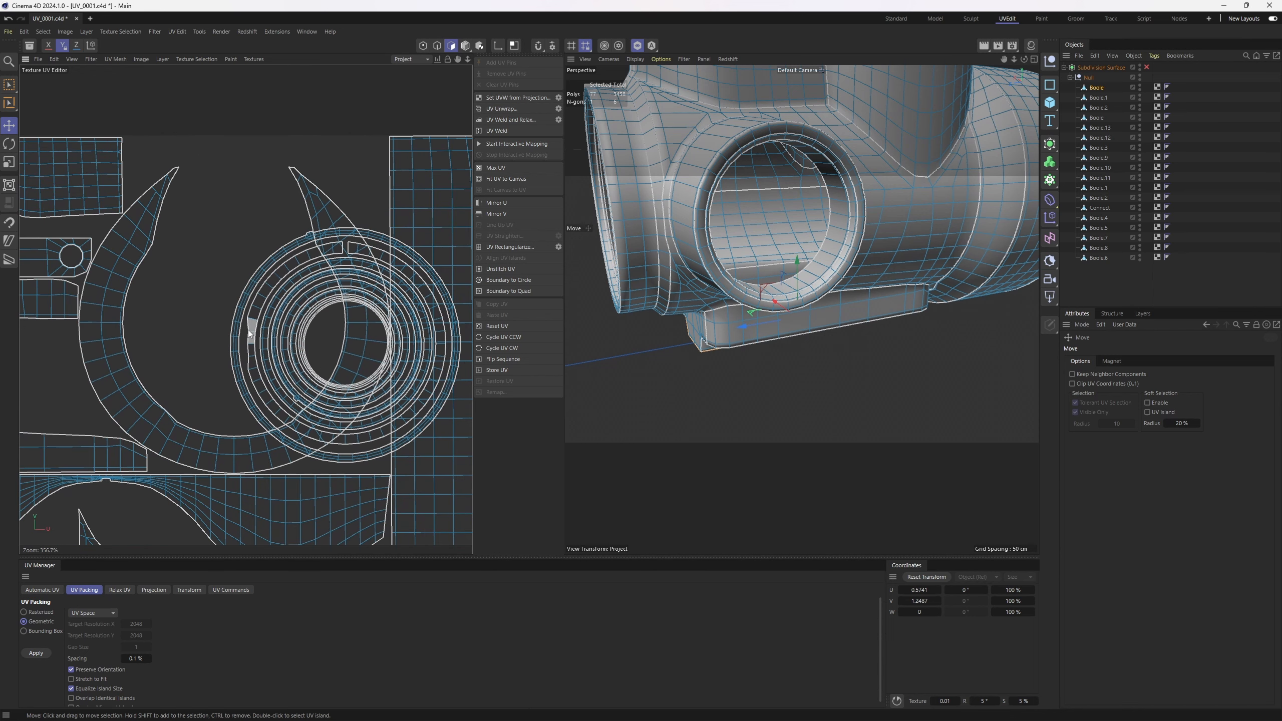
Reselect the full set of nested rings, centre it inside the C-shaped island and scale it slightly to fit.
double_click(240, 339)
double_click(265, 337, "shift")
double_click(277, 340, "shift")
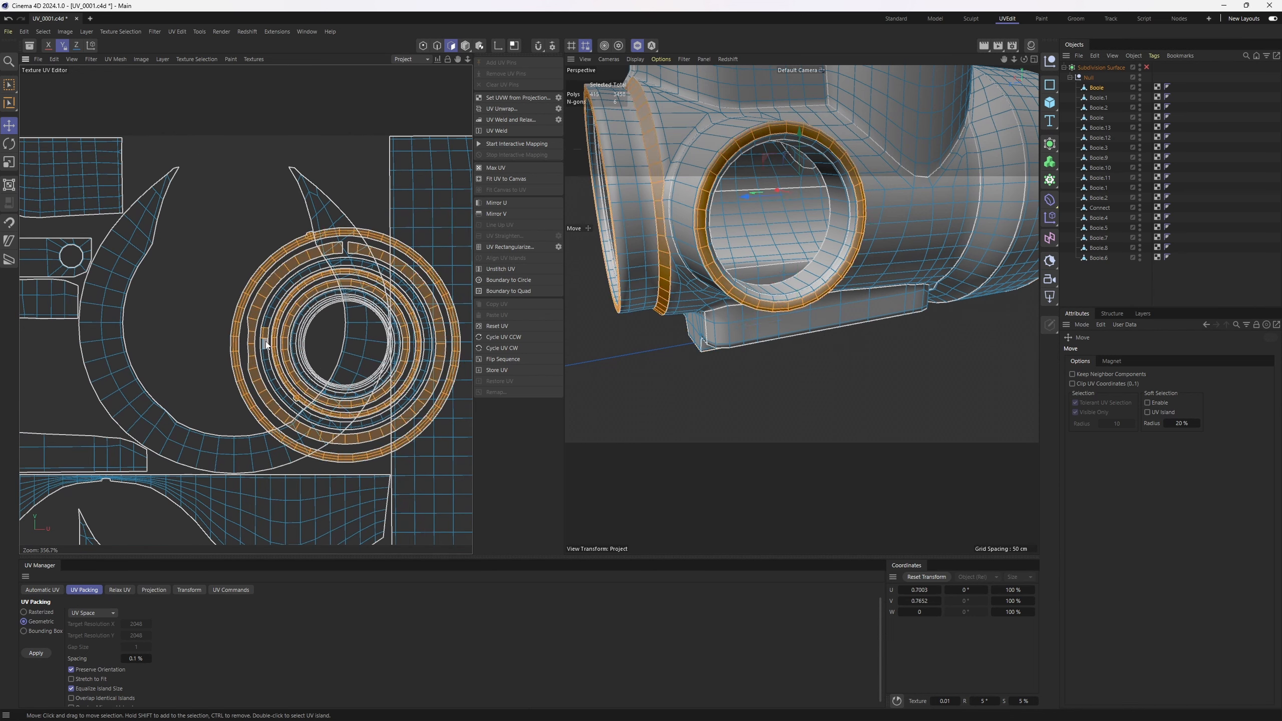
double_click(293, 344, "shift")
double_click(300, 346, "shift")
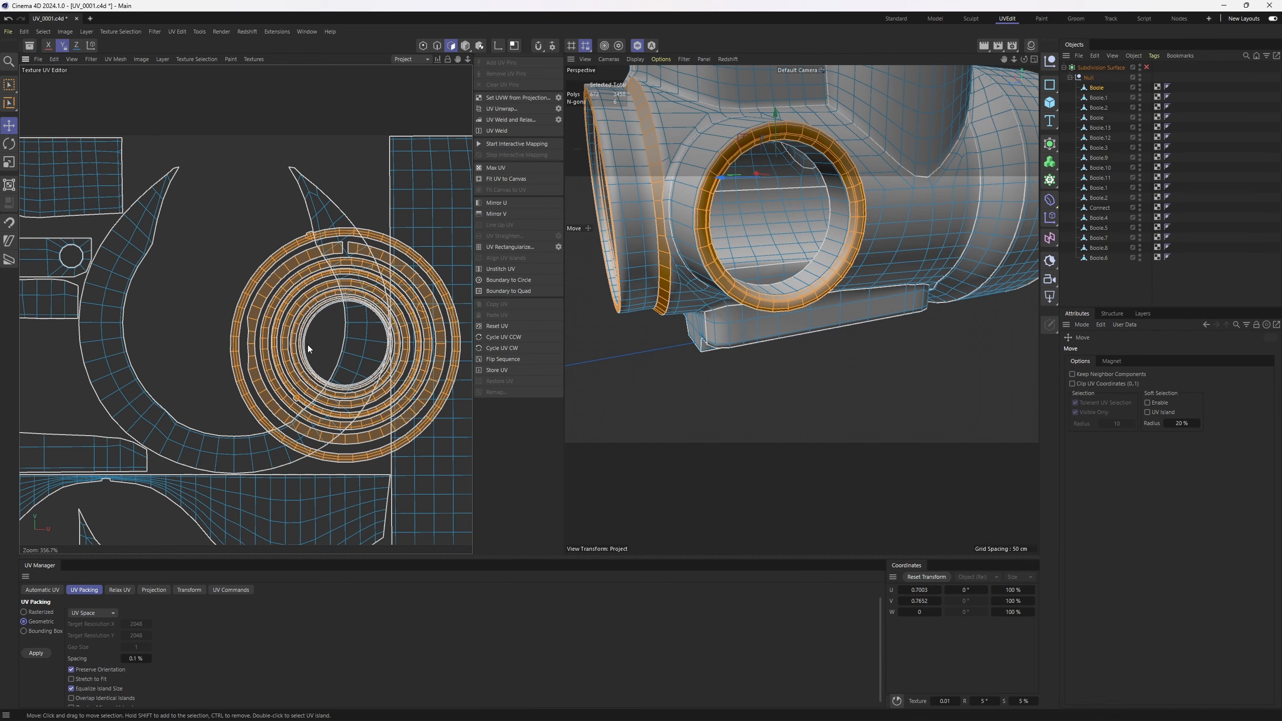
left_click_drag(307, 345, 250, 326)
key("t")
key("e")
scroll(249, 327, "down", 5)
middle_click_drag(250, 326, 339, 262, "alt")
scroll(349, 130, "up", 2)
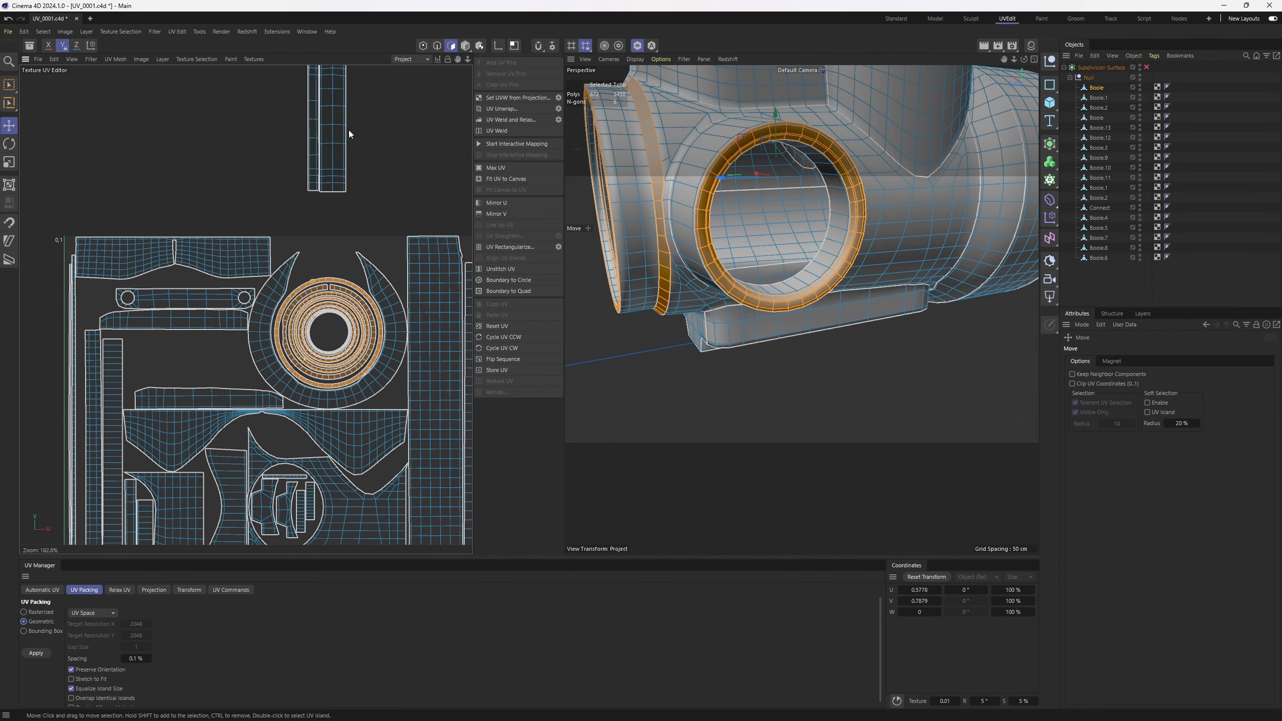
Move the wider strip island from above back into the UV space and rotate it 90°.
double_click(339, 154)
mouse_move(339, 155)
middle_mouse_down("alt")
mouse_move(270, 192)
mouse_move(323, 136)
middle_mouse_up("alt")
scroll(348, 175, "down", 3)
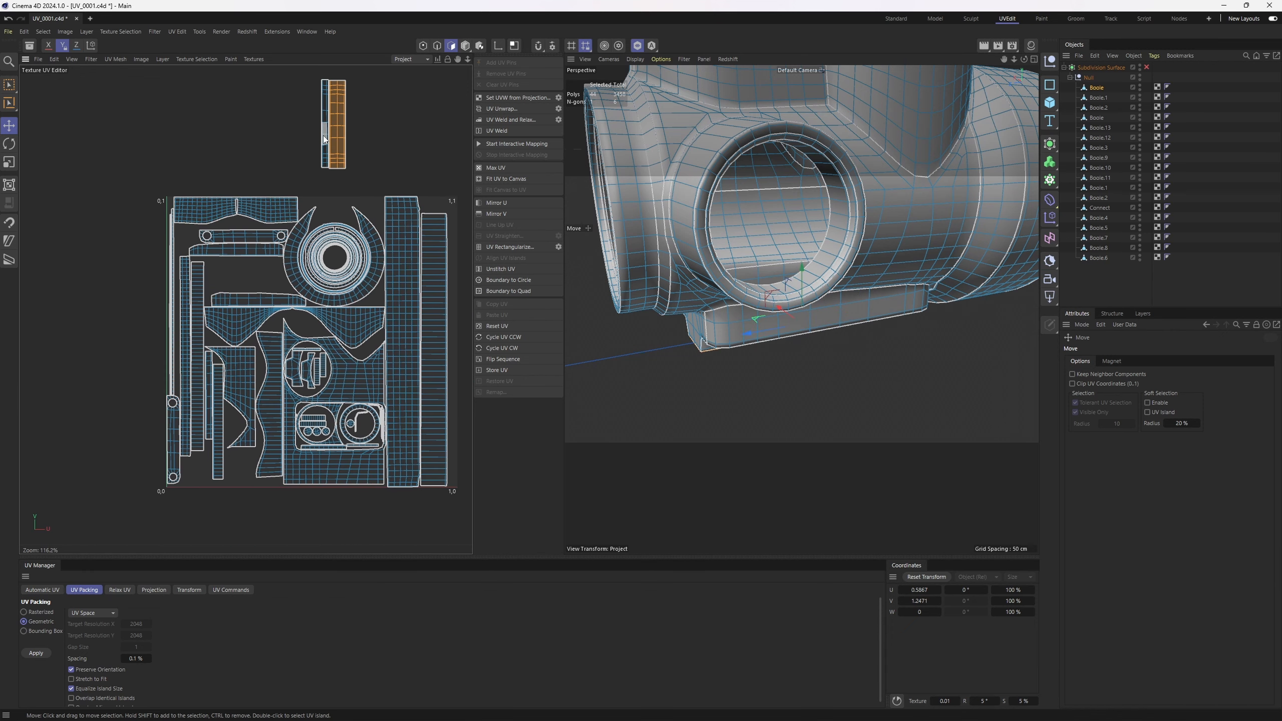
left_click_drag(344, 161, 278, 349)
left_click_drag(278, 350, 256, 346)
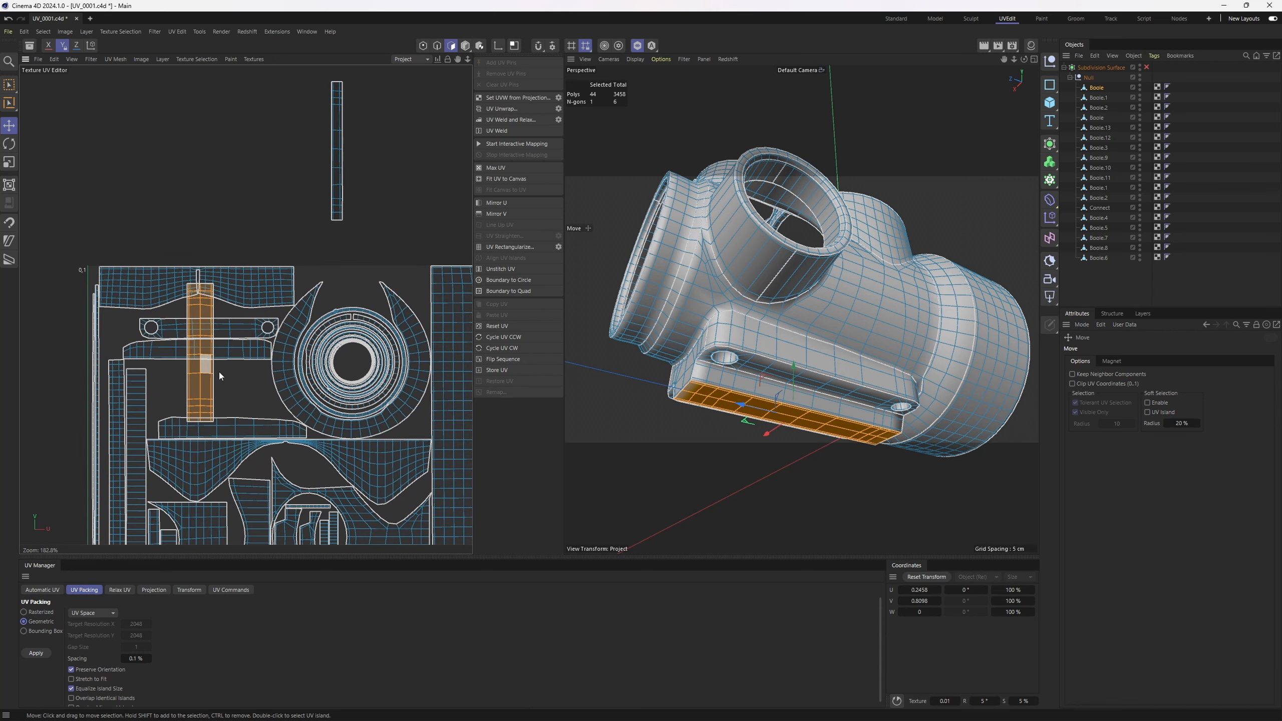
left_click(154, 591)
left_click(190, 591)
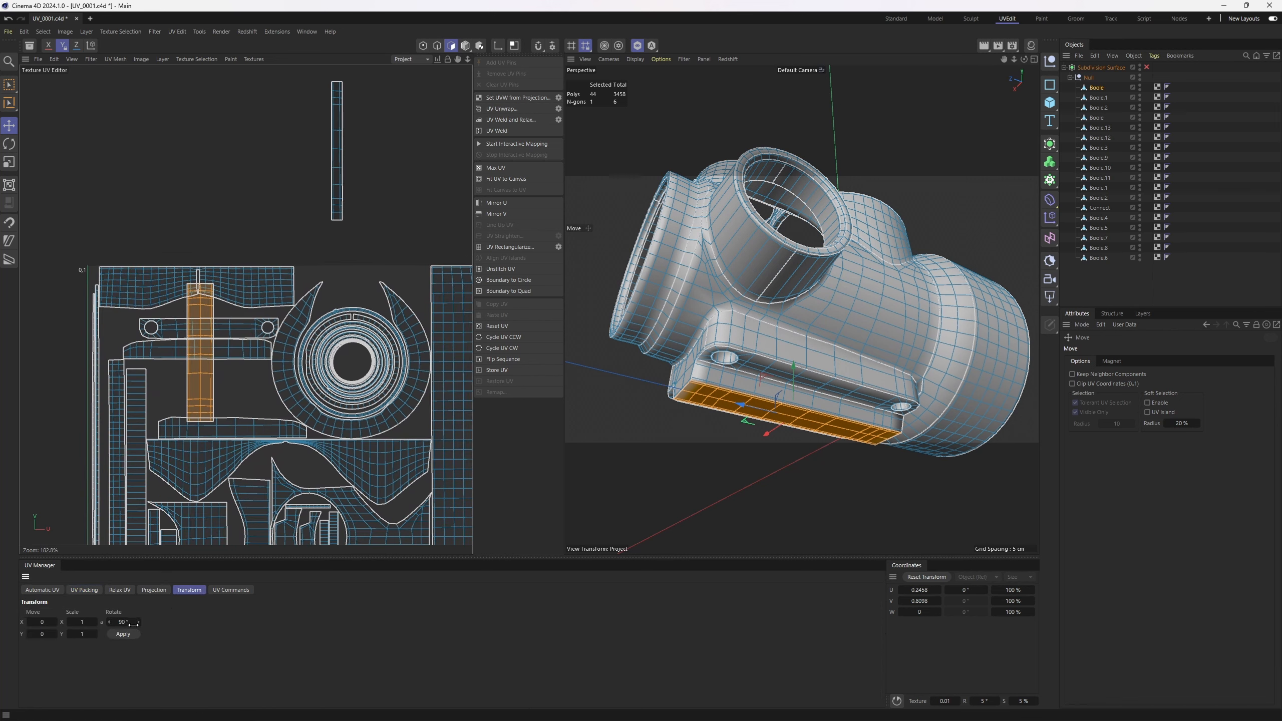
left_click(122, 635)
Fit the rotated strip into the gap below the two horizontal strips beside the C-shaped island.
scroll(194, 311, "up", 3)
left_click_drag(182, 376, 116, 385)
scroll(177, 376, "up", 1)
key("t")
scroll(140, 400, "up", 3)
key("e")
key("t")
scroll(157, 355, "down", 7)
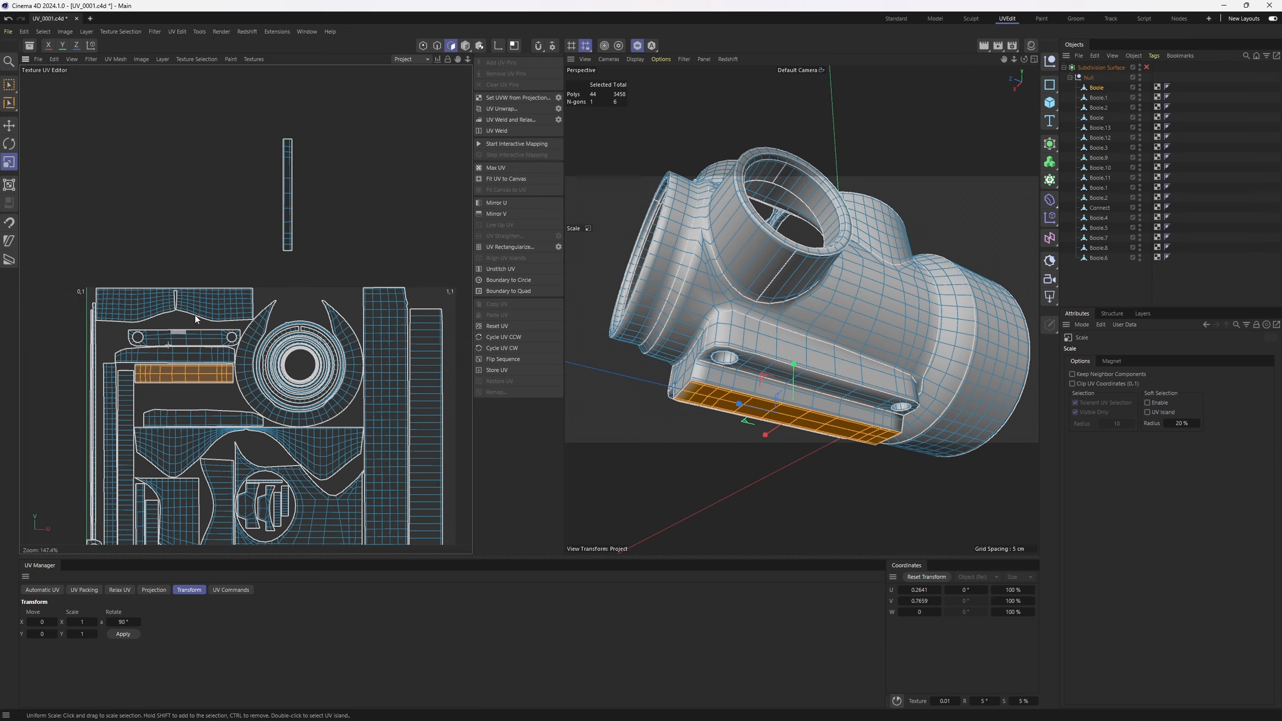
Move the remaining thin strip island down to the UV space's upper edge and rotate it 90°.
middle_click_drag(286, 243, 278, 268, "alt")
double_click(283, 260)
key("e")
left_click_drag(282, 263, 255, 353)
scroll(262, 347, "up", 3)
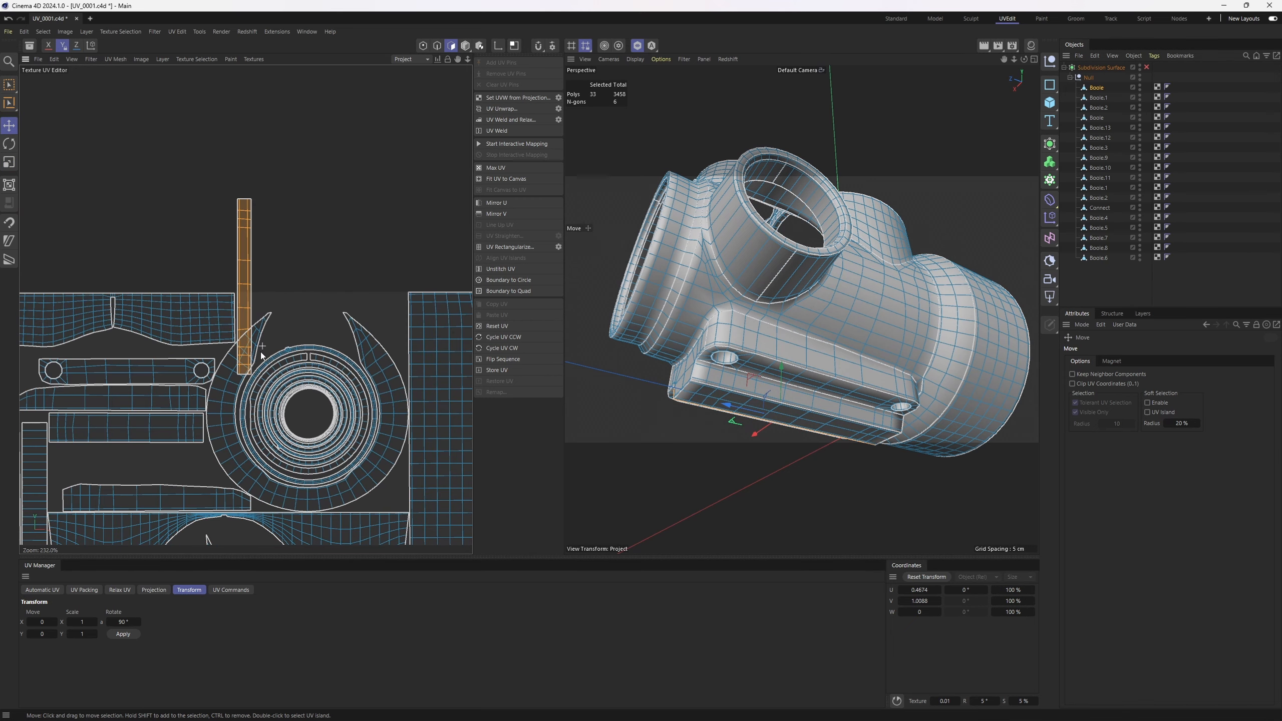
left_click(123, 634)
Place the thin strip along the UV space's upper edge above the C-shaped island and scale it to fit the gap.
left_click_drag(203, 292, 284, 297)
scroll(284, 296, "up", 4)
key("t")
left_click_drag(93, 297, 66, 294)
key("e")
scroll(162, 271, "down", 5)
scroll(162, 271, "down", 5)
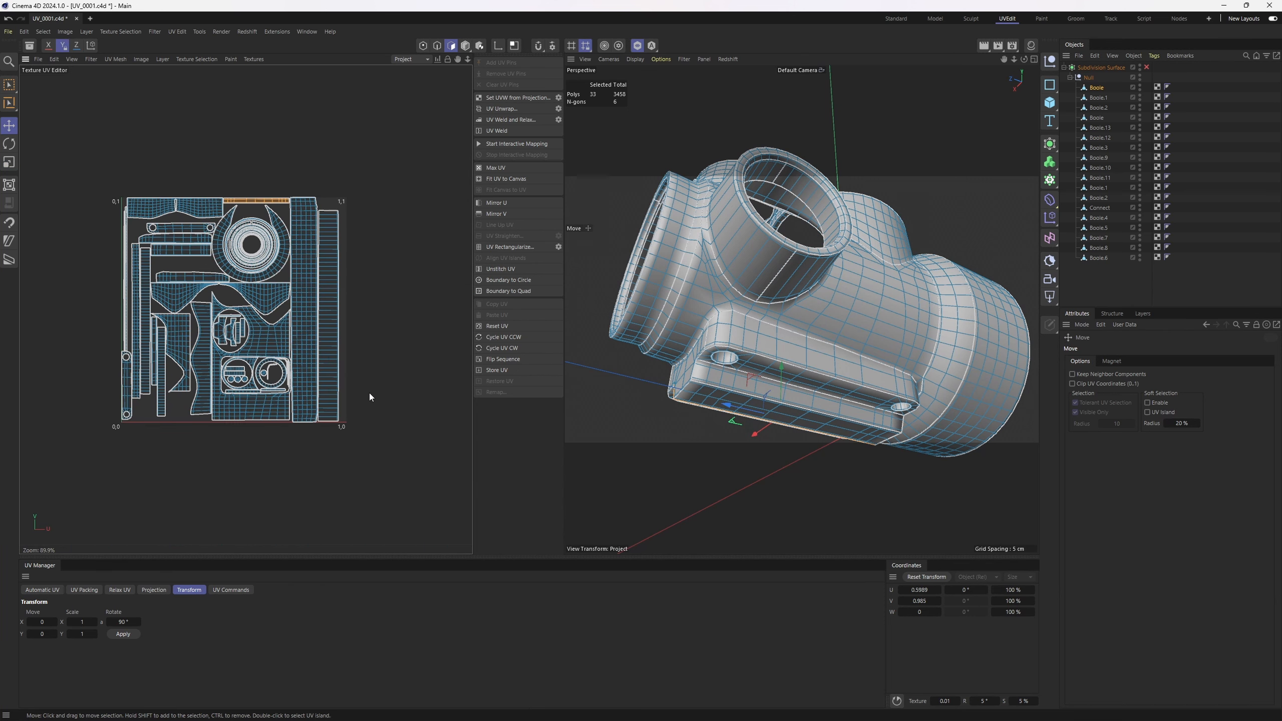
Set the UV display to Distortion shading with UV No Boundaries.
middle_click_drag(343, 263, 385, 237, "alt")
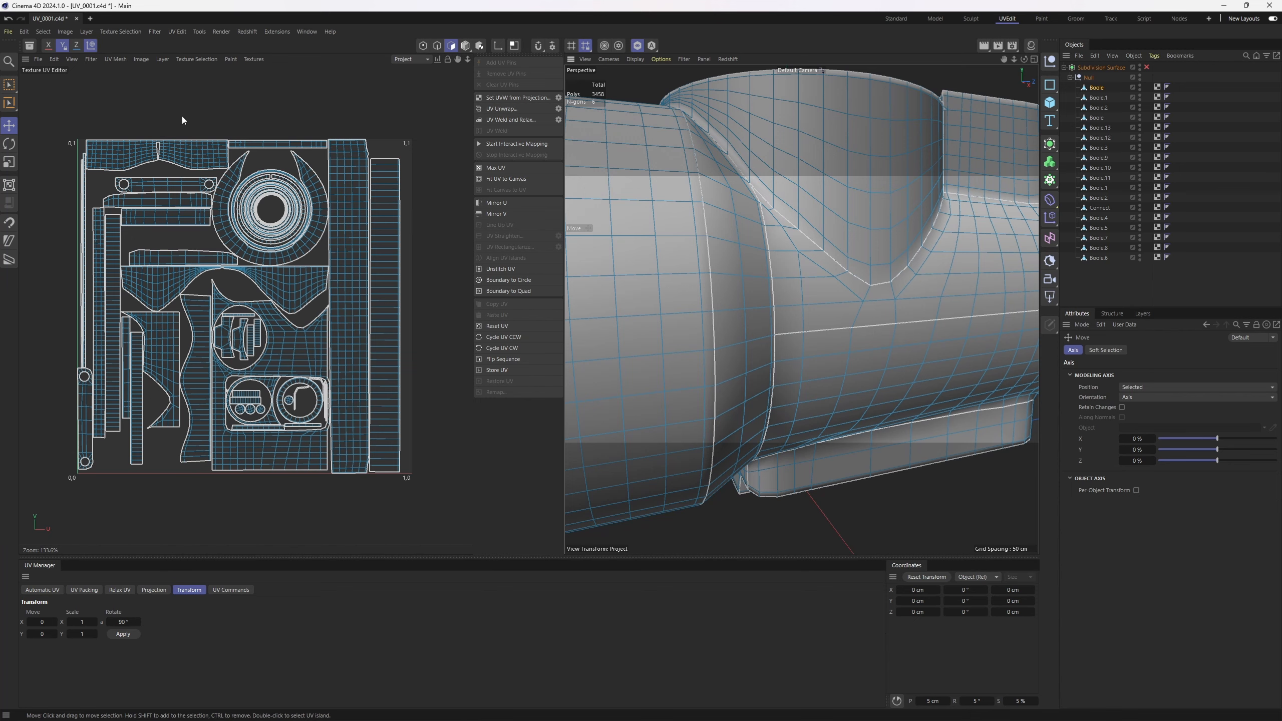
left_click(54, 60)
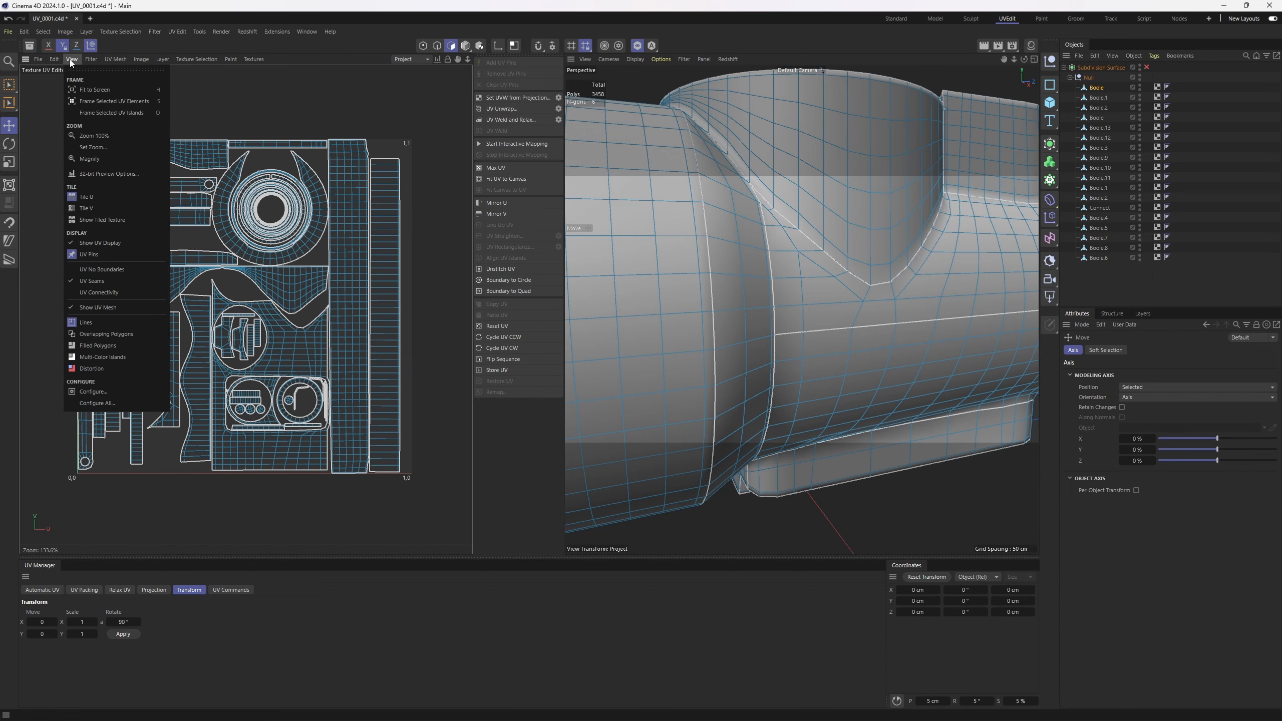
left_click(74, 69)
left_click(99, 309)
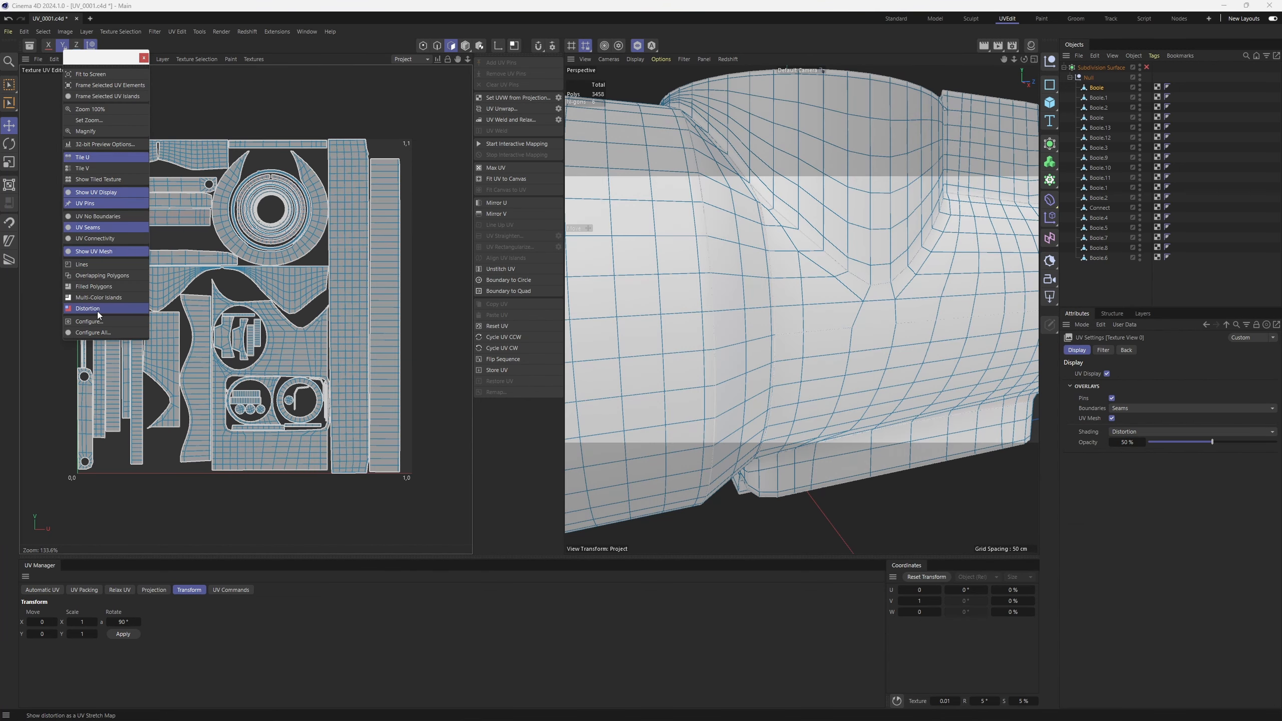
left_click(98, 228)
Examine the distortion shading on the nested rings, selecting two of the middle ring islands to compare them.
scroll(352, 279, "up", 5)
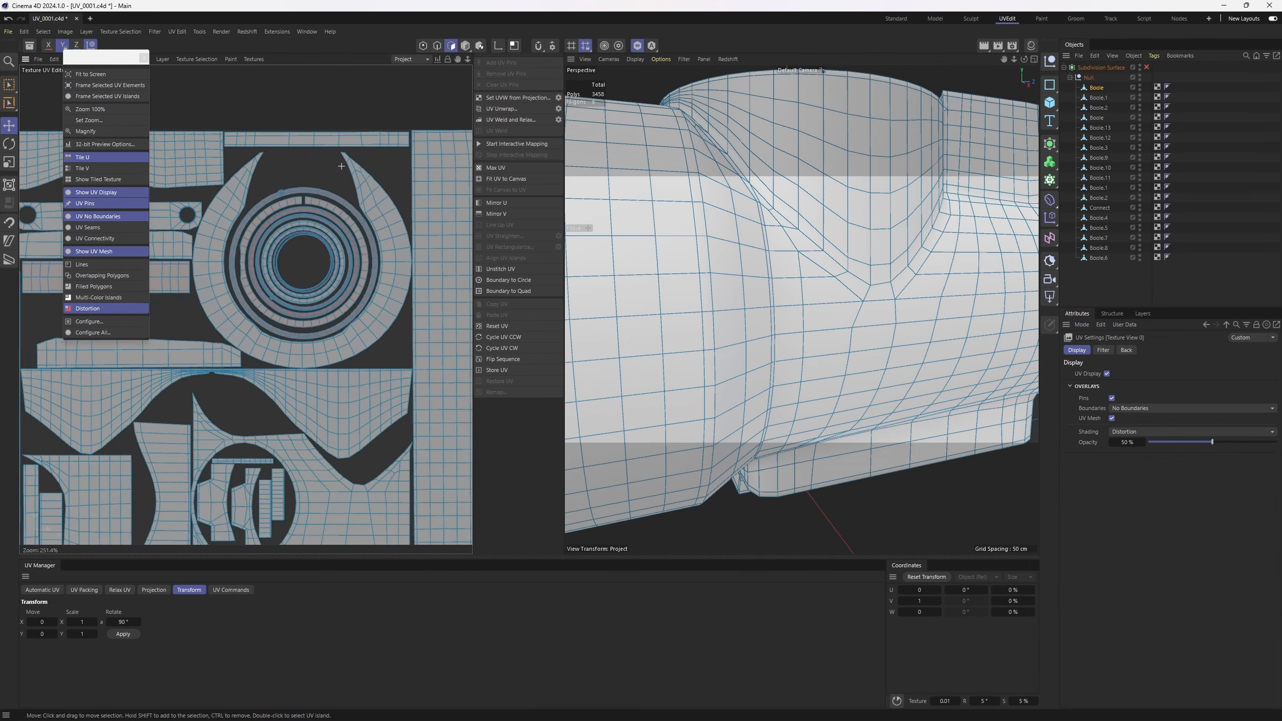
scroll(342, 166, "down", 4)
middle_click_drag(237, 308, 213, 285, "alt")
scroll(343, 222, "up", 6)
middle_click_drag(283, 70, 312, 202, "alt")
scroll(323, 212, "up", 10)
double_click(341, 232)
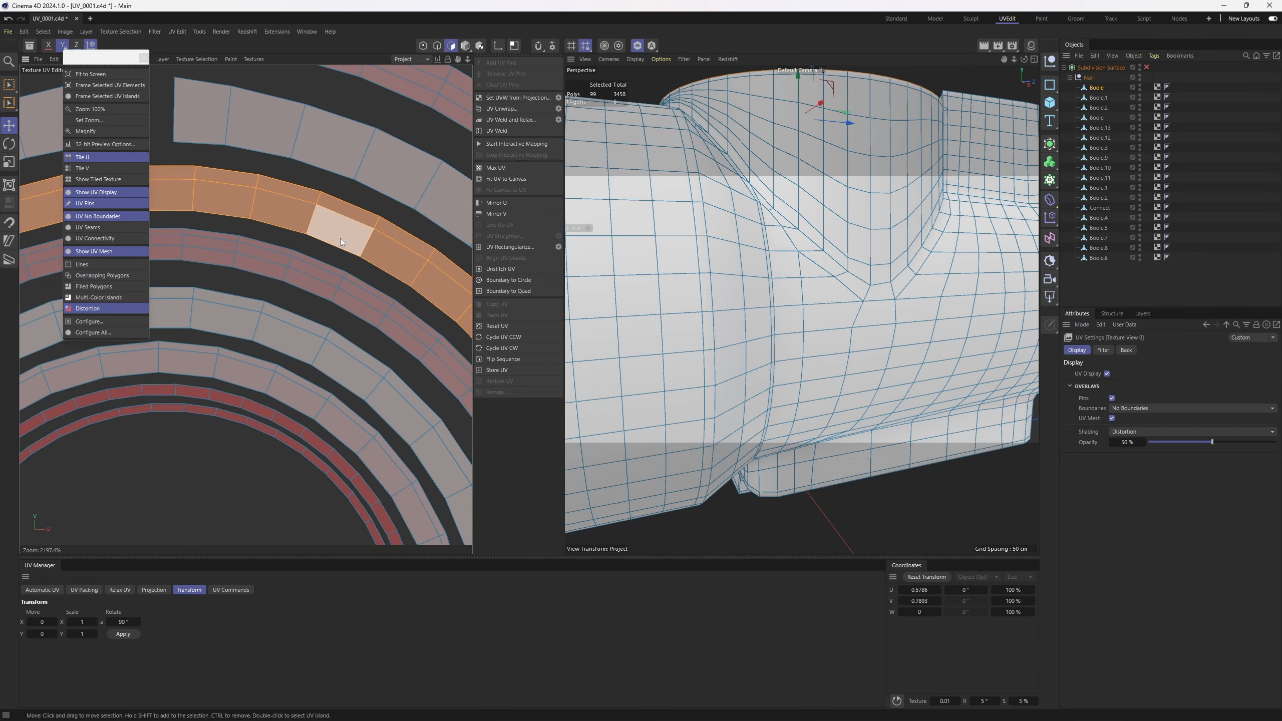
double_click(347, 281, "shift")
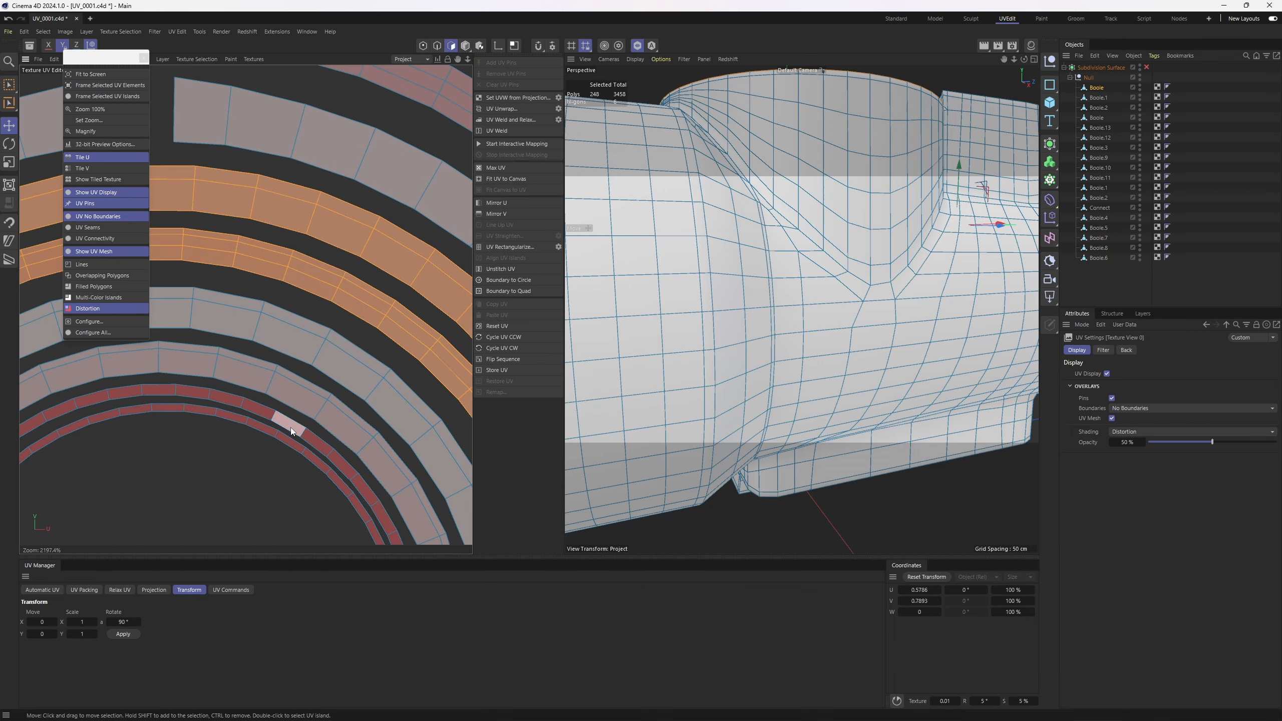
scroll(282, 383, "down", 3)
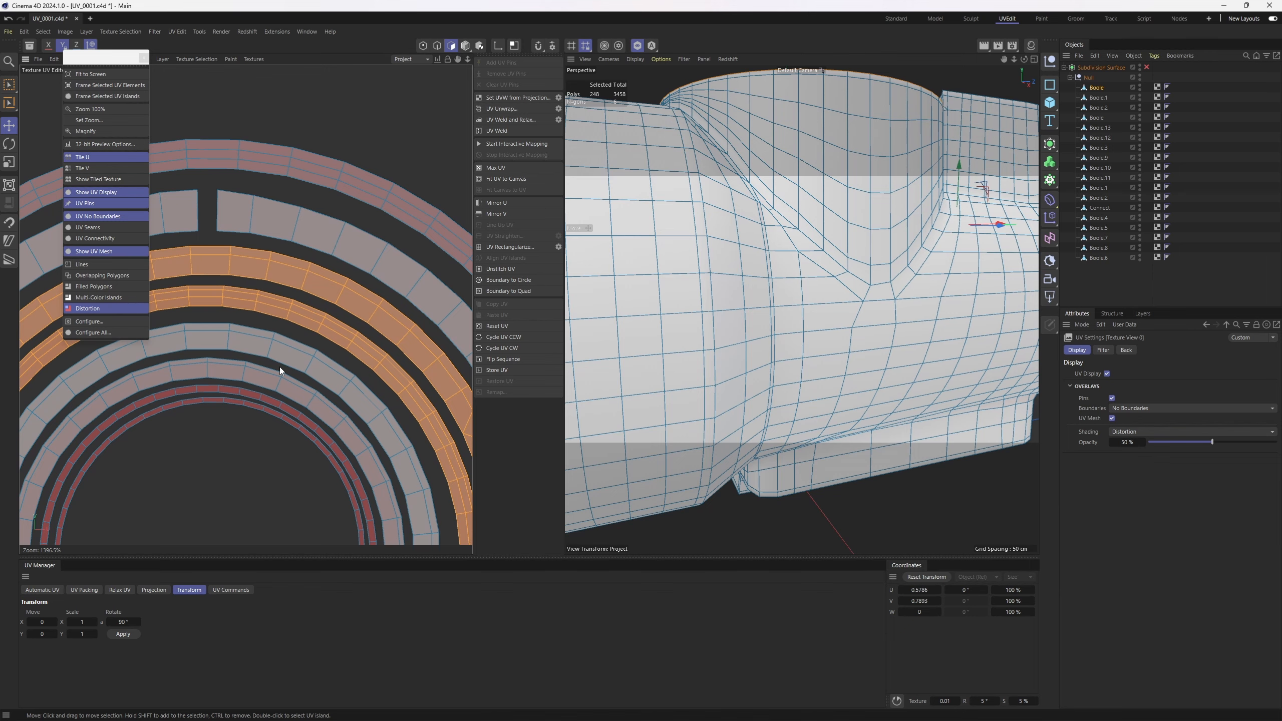
scroll(247, 345, "down", 11)
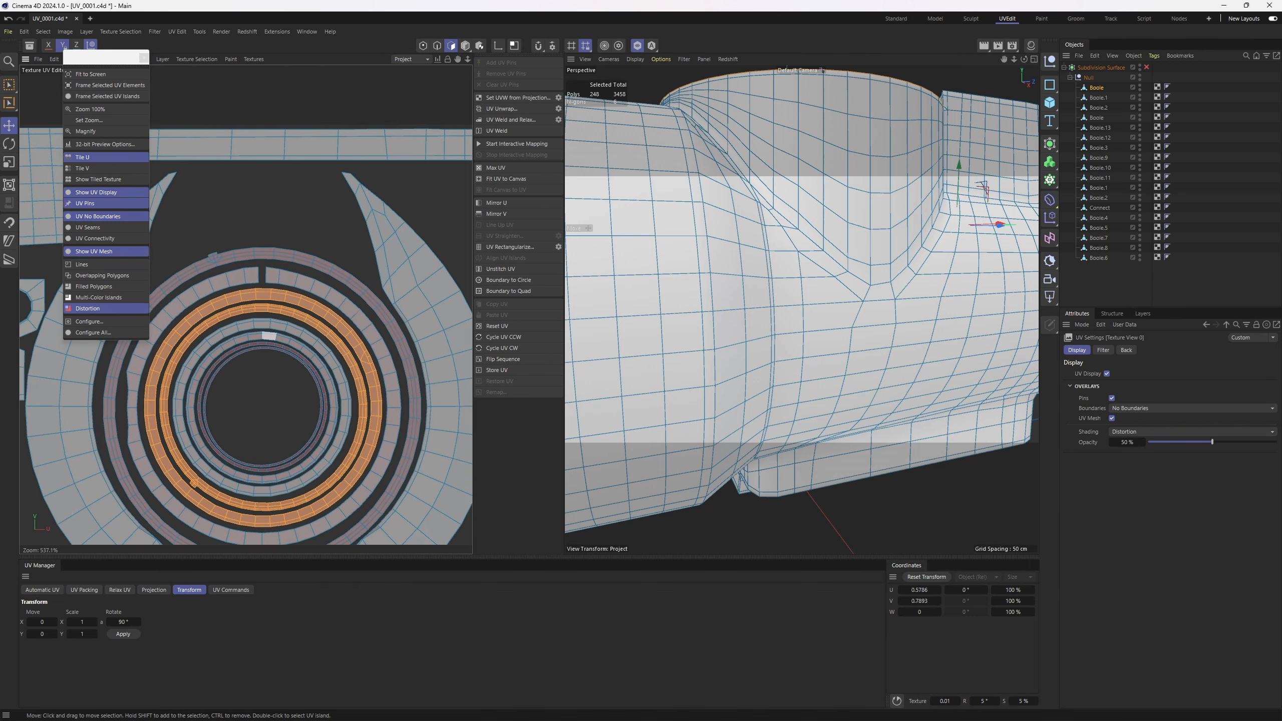
Select the wider horizontal strip island, frame it on the model and inspect its distortion there.
scroll(244, 341, "up", 6)
double_click(251, 352)
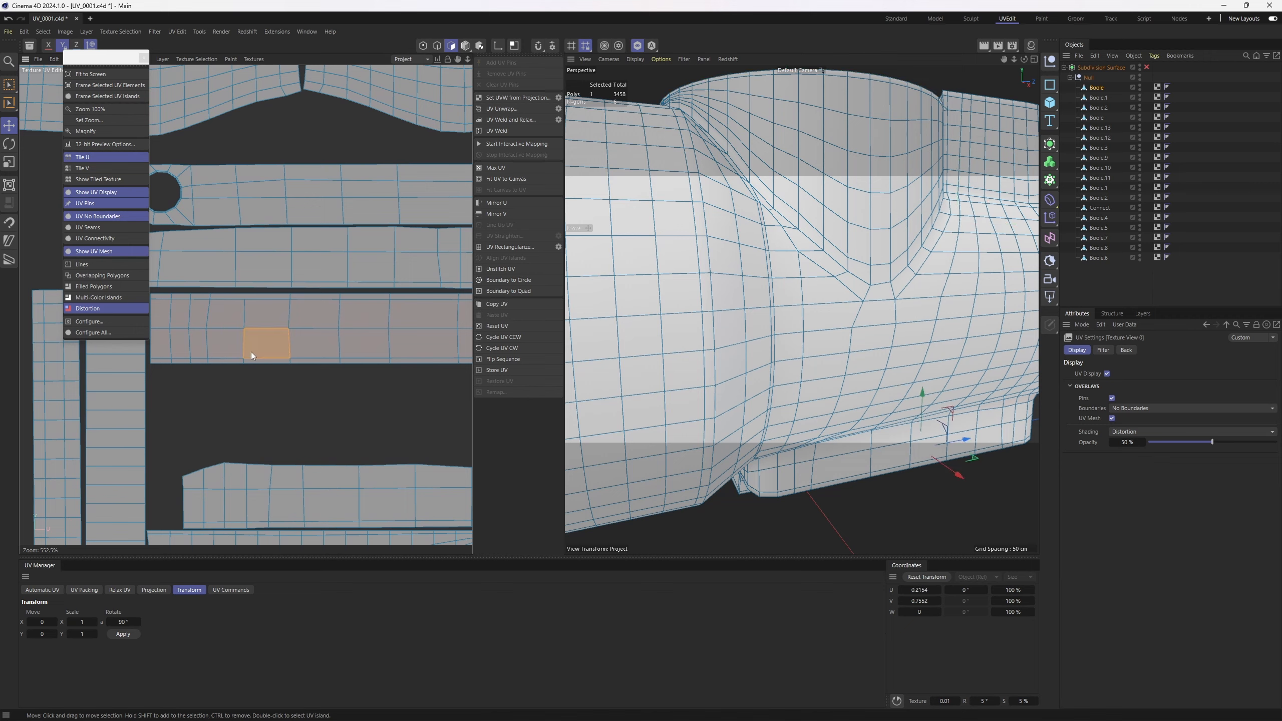
scroll(250, 352, "down", 1)
scroll(334, 332, "down", 3)
middle_click_drag(335, 331, 293, 352, "alt")
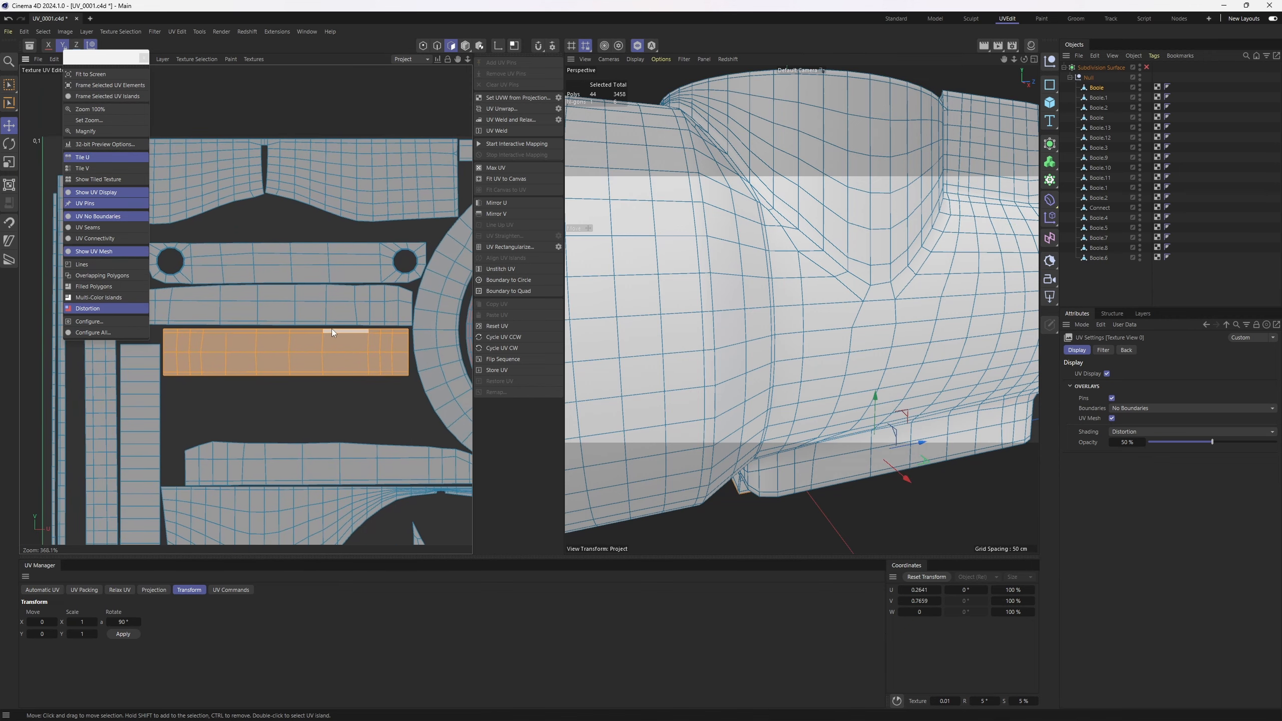
key("s")
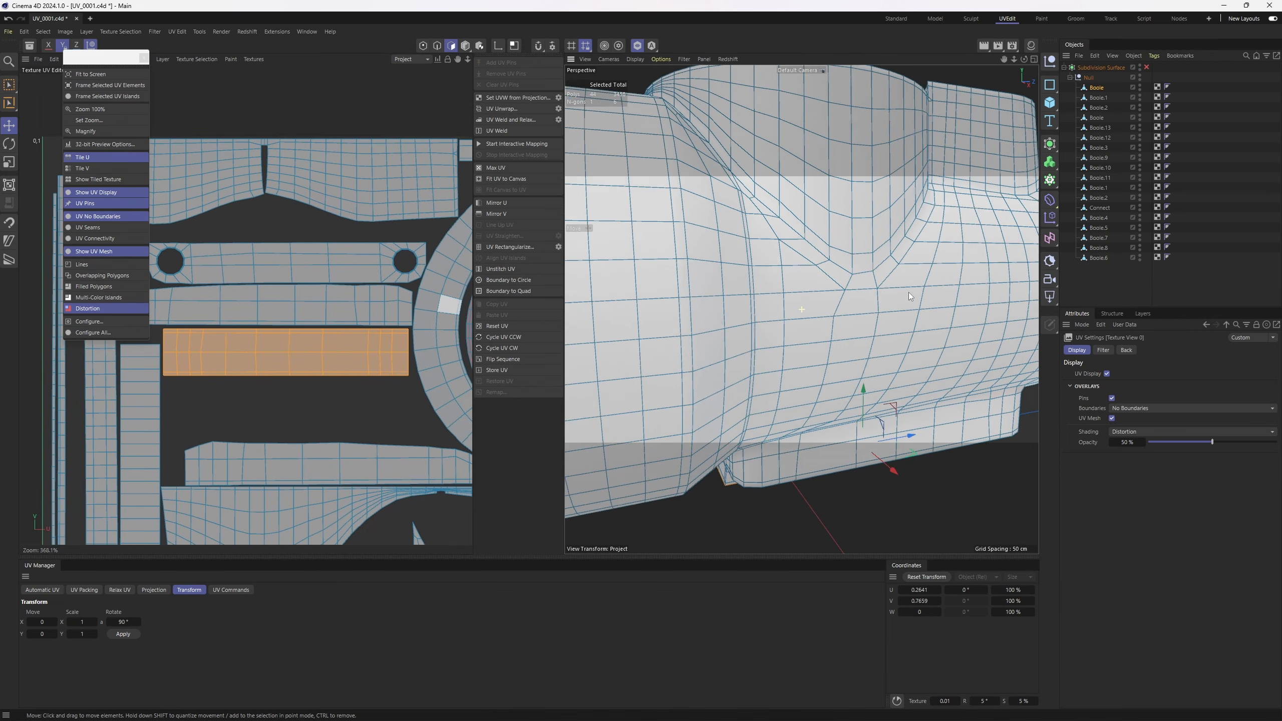
left_click_drag(848, 246, 831, 306, "alt")
scroll(858, 273, "down", 5)
scroll(830, 306, "up", 5)
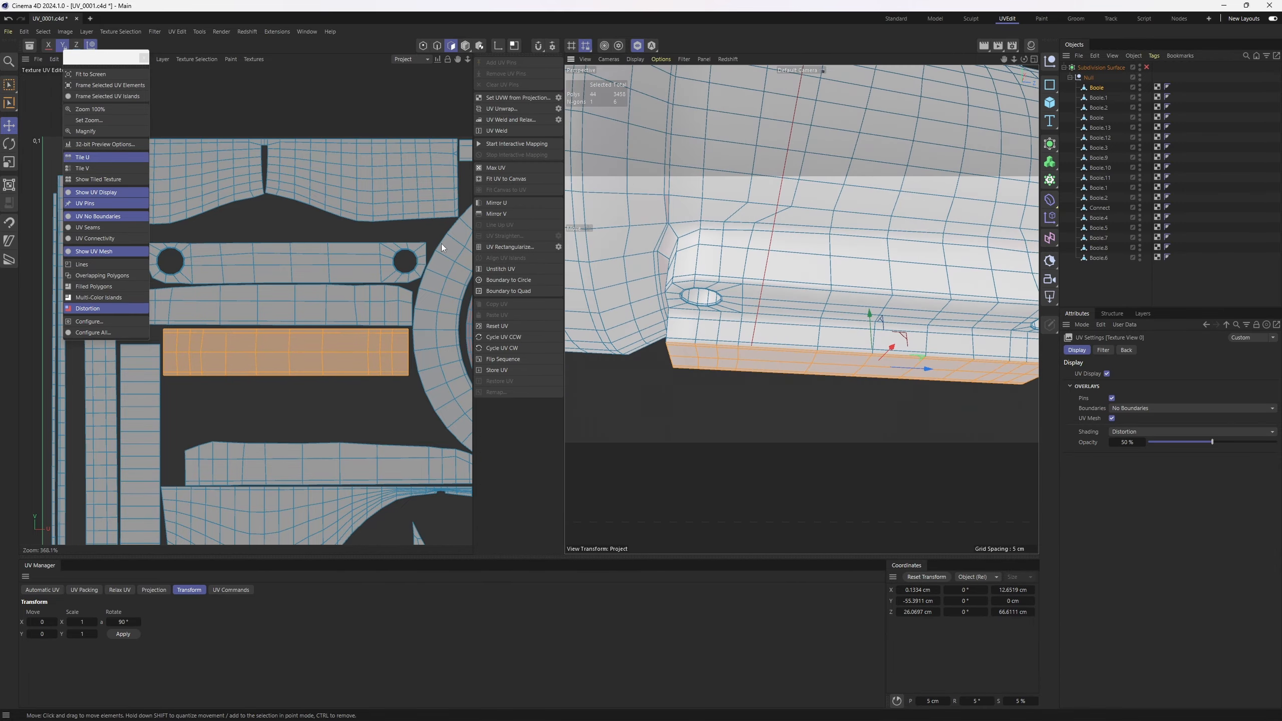
Inspect the distortion of the wide vertical strip and the large body island with openings, selecting each in turn.
scroll(364, 253, "down", 4)
middle_click_drag(364, 255, 301, 258, "alt")
scroll(374, 261, "down", 5)
middle_click_drag(412, 349, 334, 329, "alt")
scroll(375, 304, "up", 8)
scroll(397, 351, "down", 3)
scroll(335, 330, "up", 4)
double_click(273, 335)
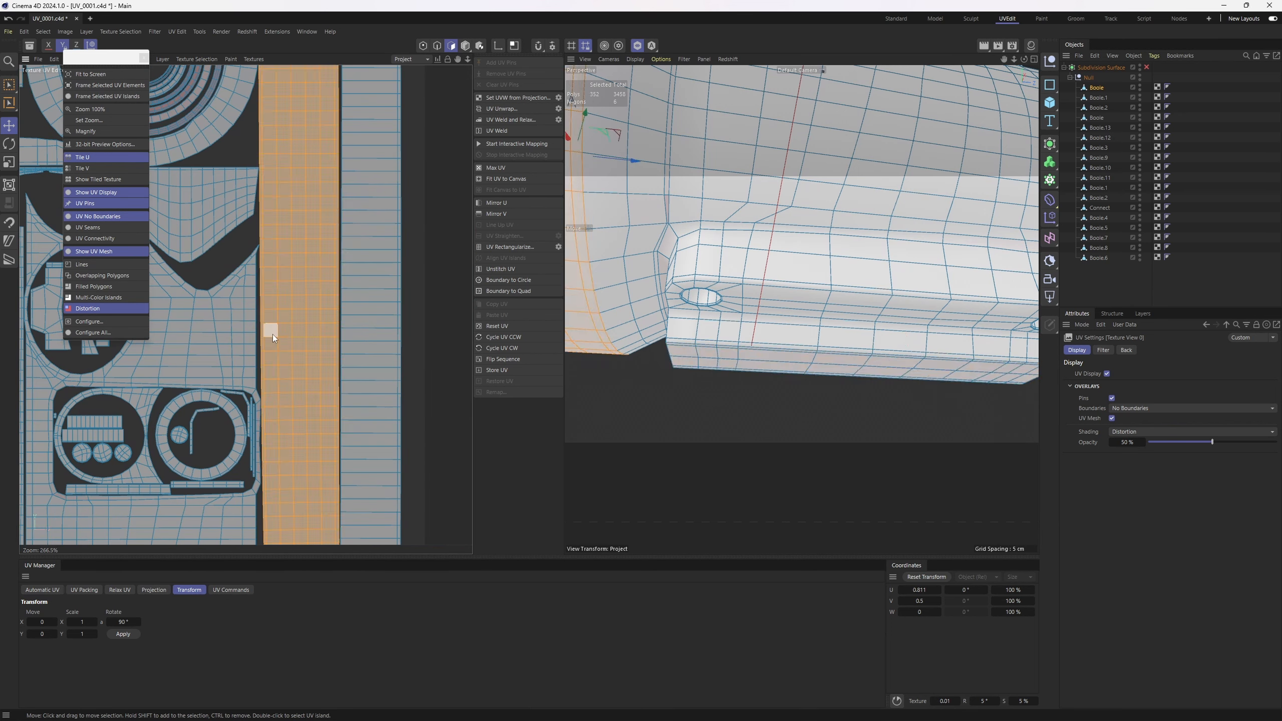
scroll(367, 274, "down", 6)
middle_click_drag(268, 289, 361, 365, "alt")
scroll(323, 293, "up", 6)
double_click(360, 303)
scroll(361, 303, "down", 5)
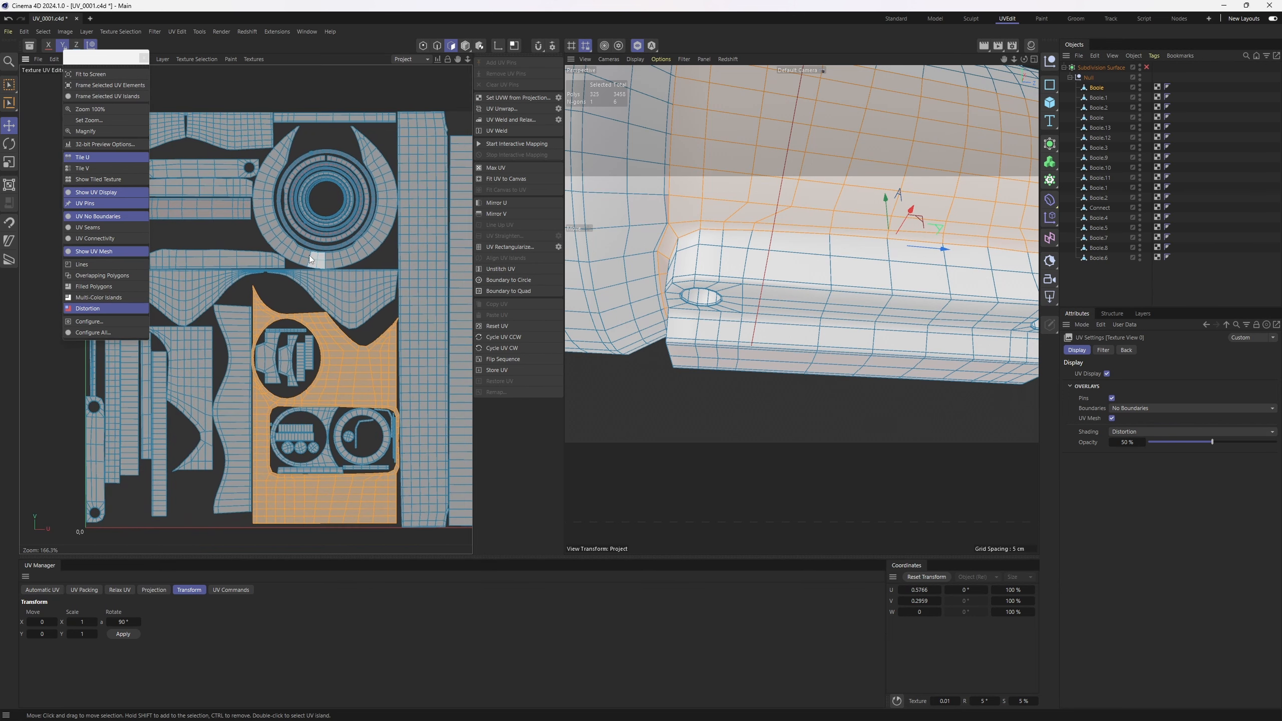
Close the floating view options and look over the packed islands, including those inside the openings of the large body island.
left_click(144, 57)
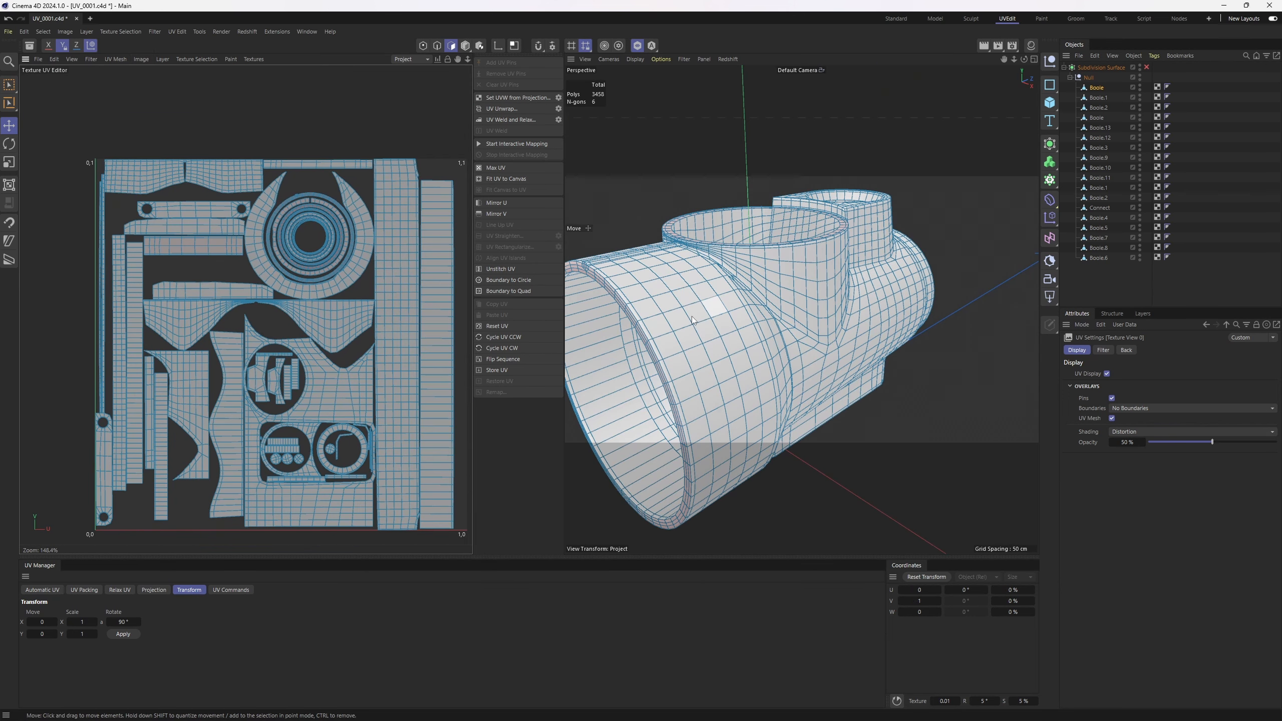
middle_click_drag(323, 345, 315, 298, "alt")
scroll(256, 294, "up", 2)
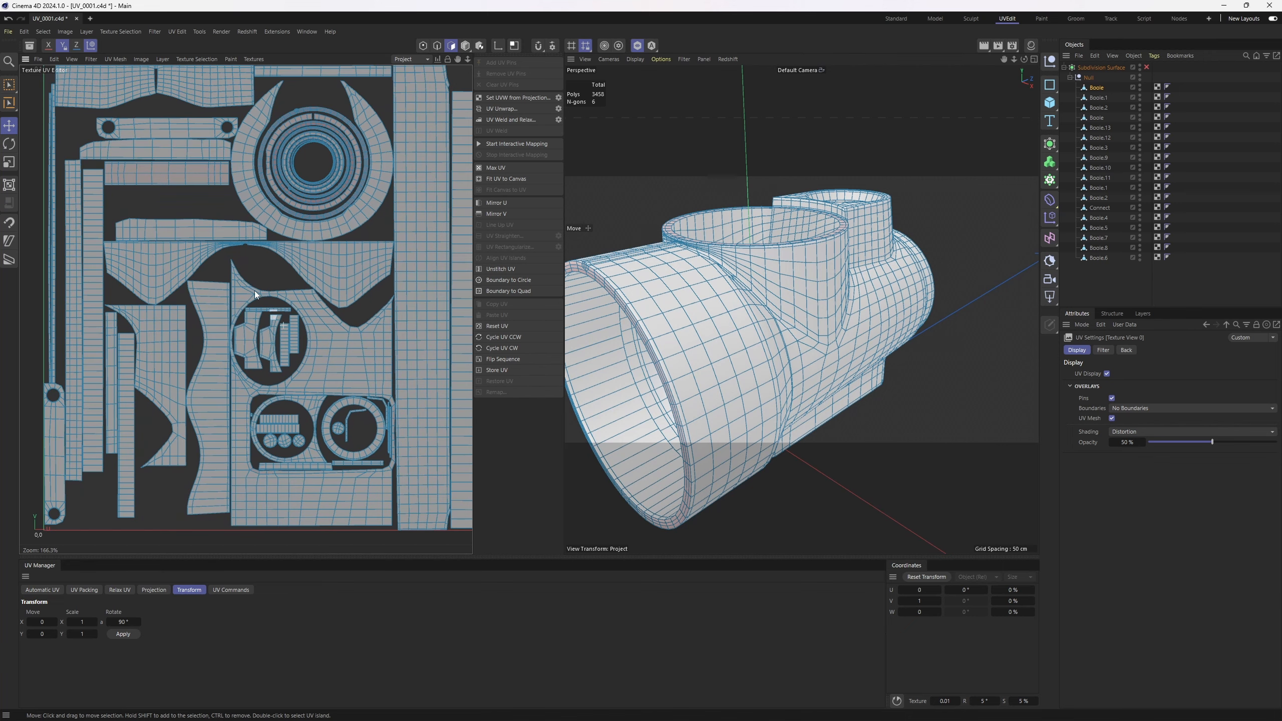
middle_click_drag(287, 363, 307, 305, "alt")
scroll(291, 399, "up", 3)
scroll(294, 404, "down", 2)
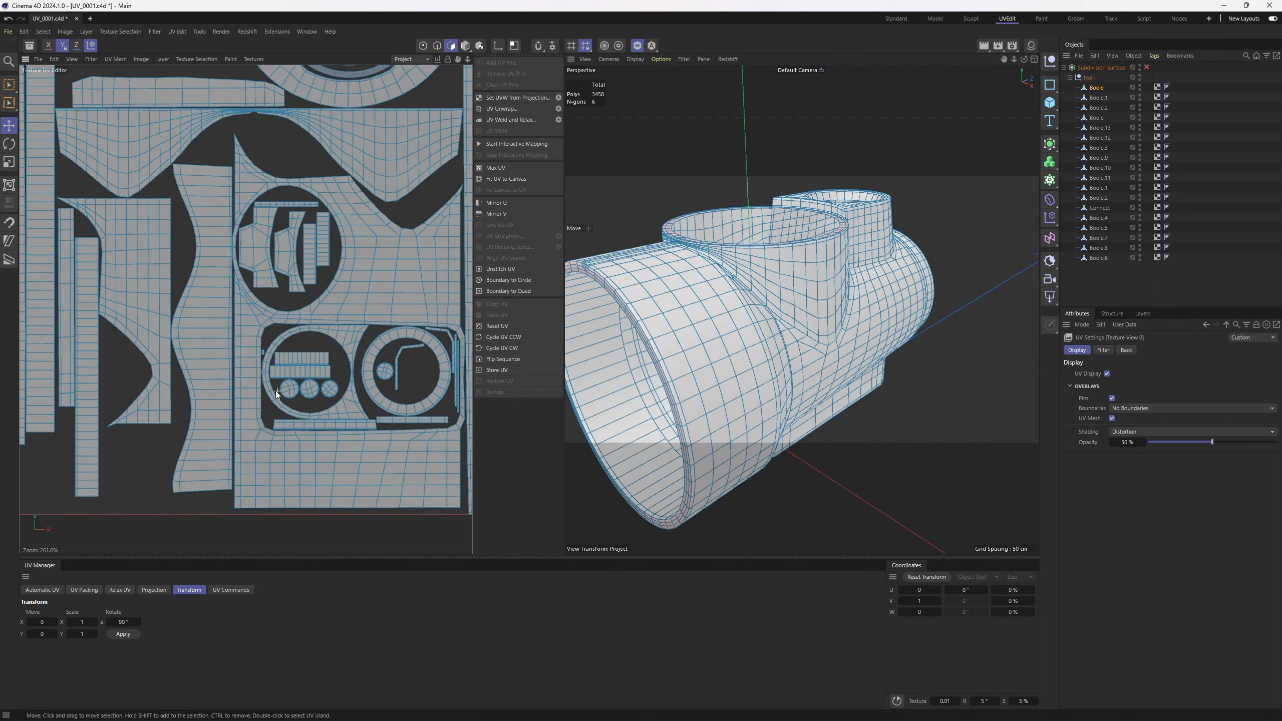
middle_click_drag(226, 314, 199, 352, "alt")
scroll(281, 402, "up", 2)
Move one small disc island out of the yoke-shaped opening into the curved notch beside the vertical strips and scale it up.
double_click(263, 442)
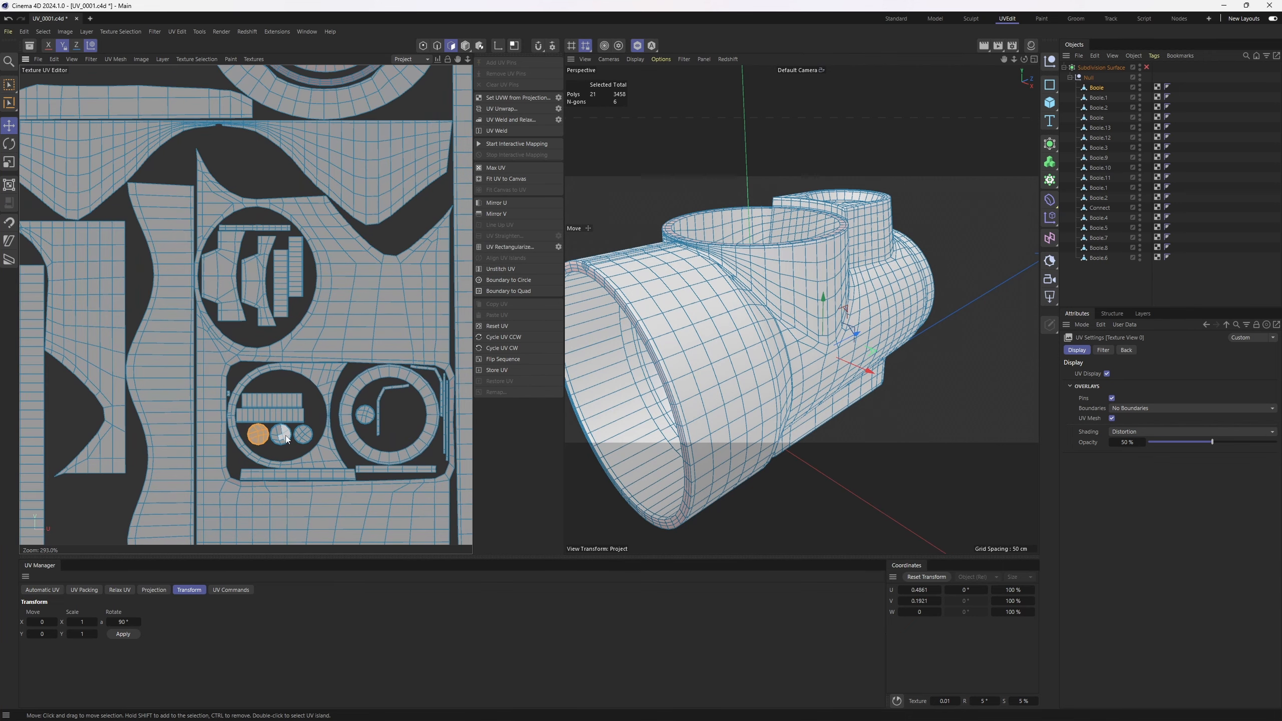
scroll(298, 440, "down", 5)
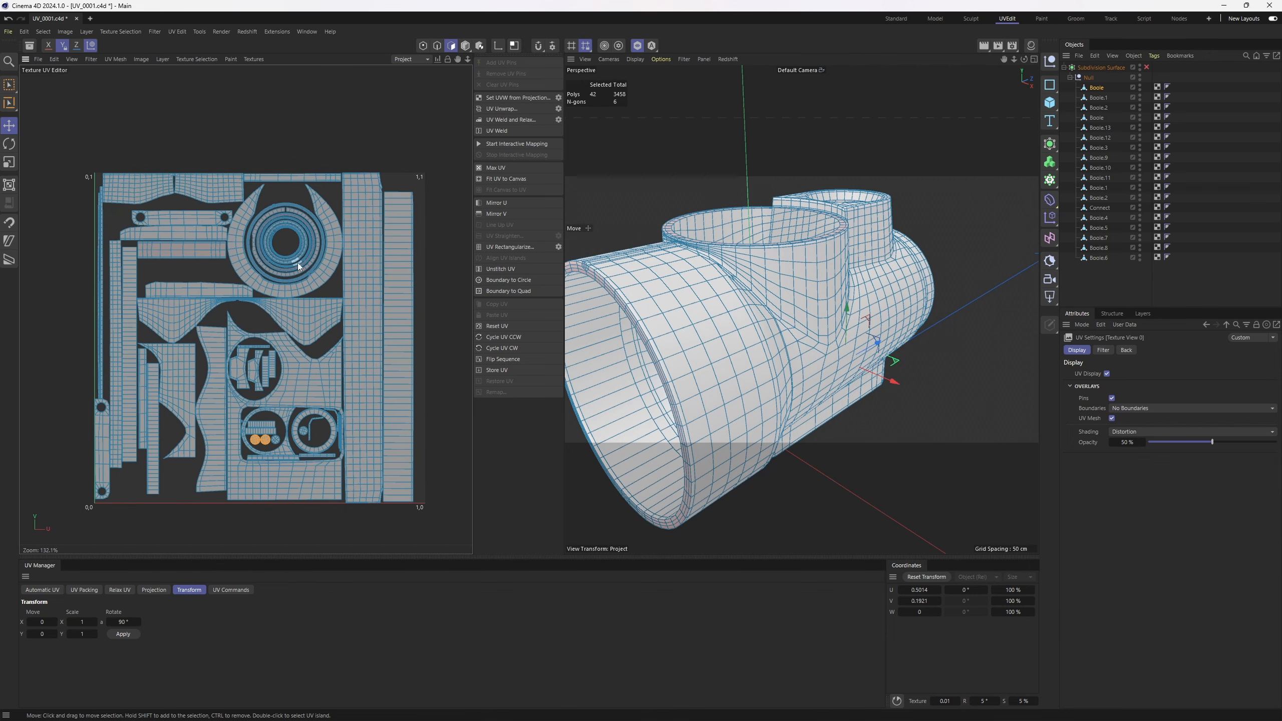
scroll(251, 361, "up", 3)
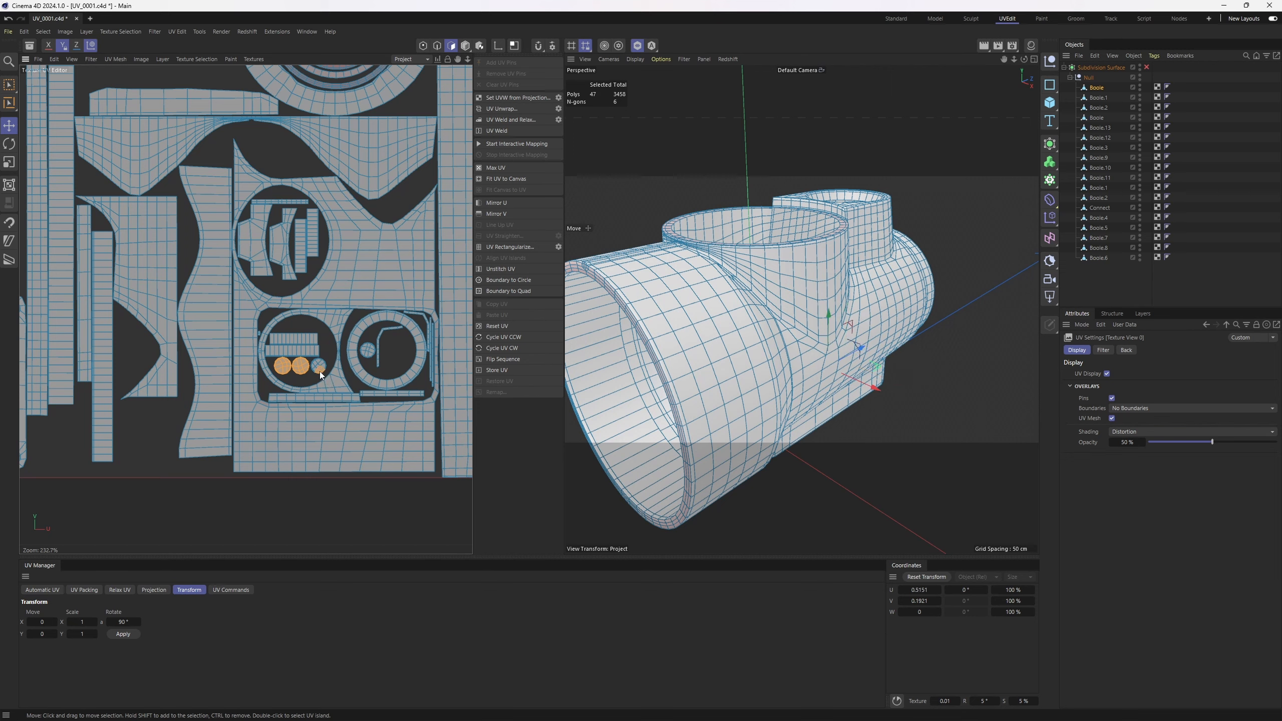
double_click(282, 369)
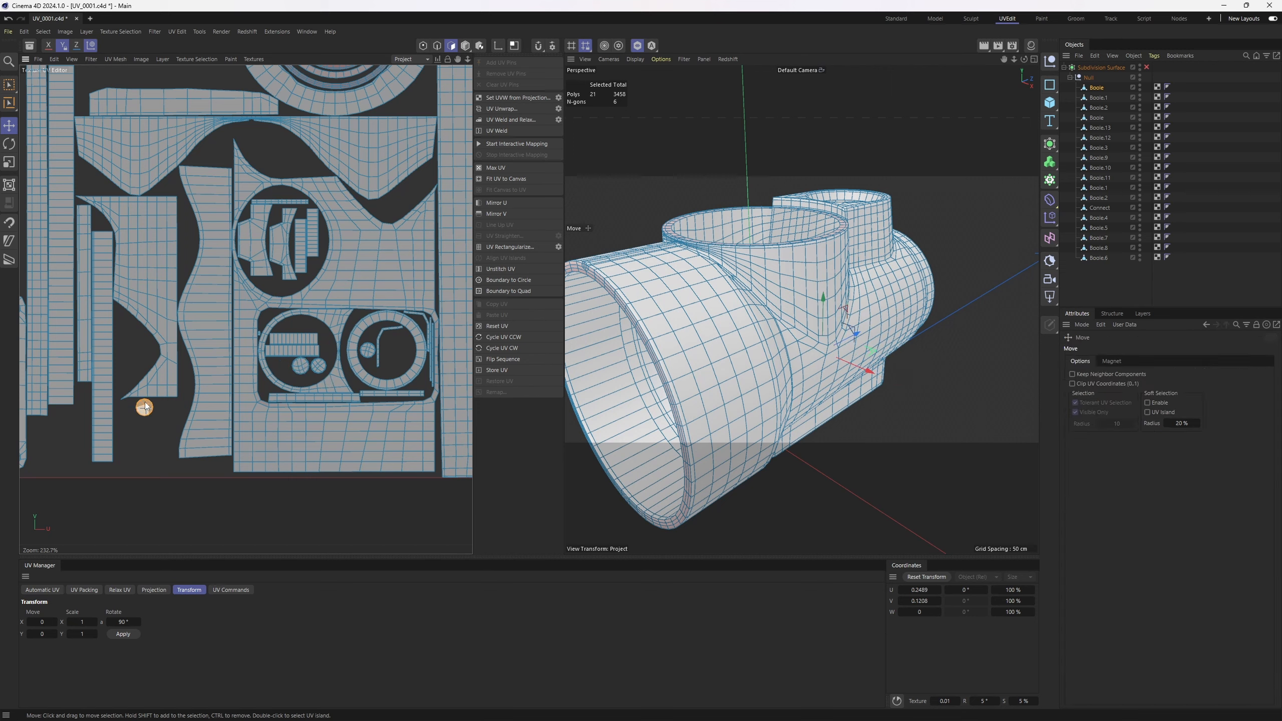
key("t")
key("e")
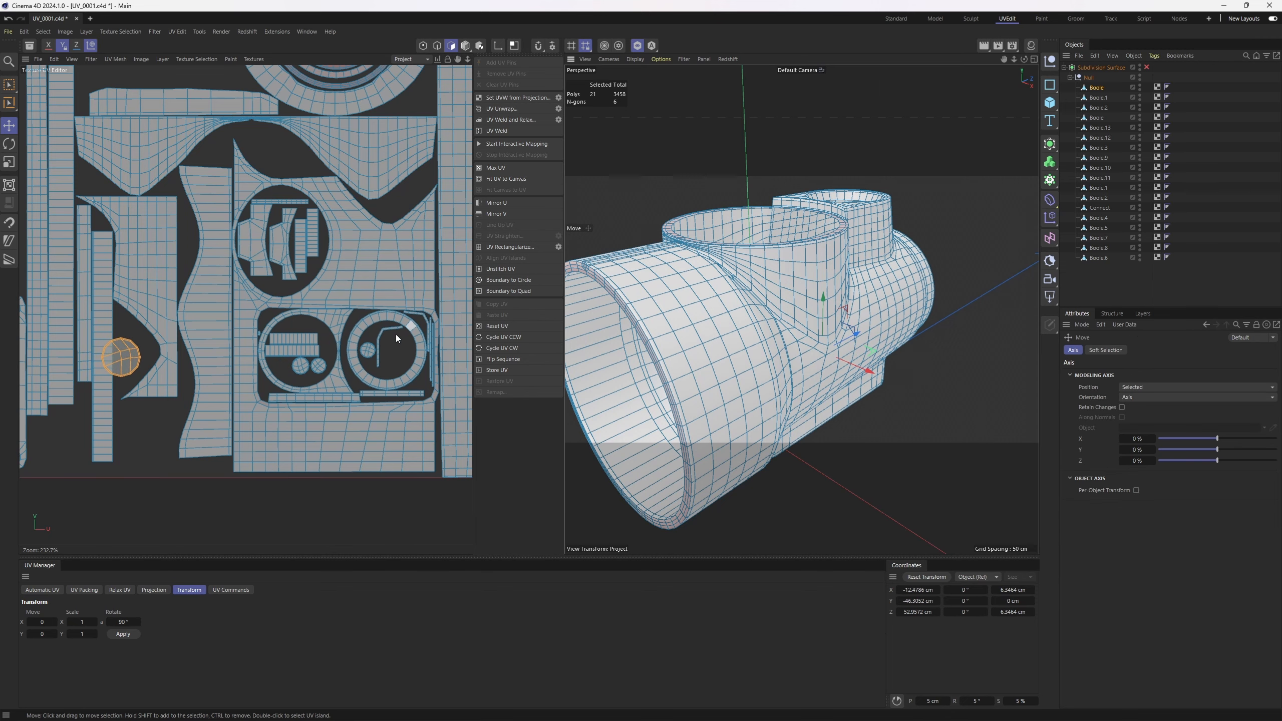
left_click_drag(137, 347, 148, 340)
Move the second disc island into the empty area below the curved-notch island and scale it up.
scroll(180, 344, "up", 2)
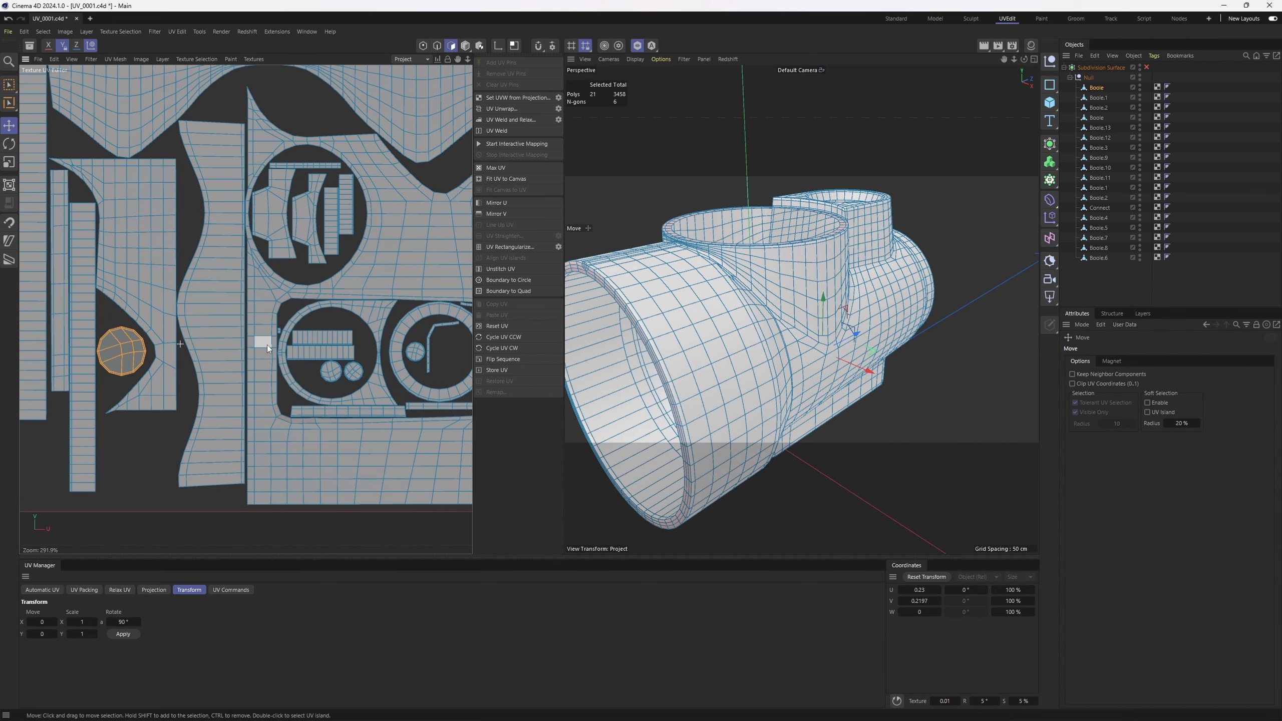
double_click(331, 375)
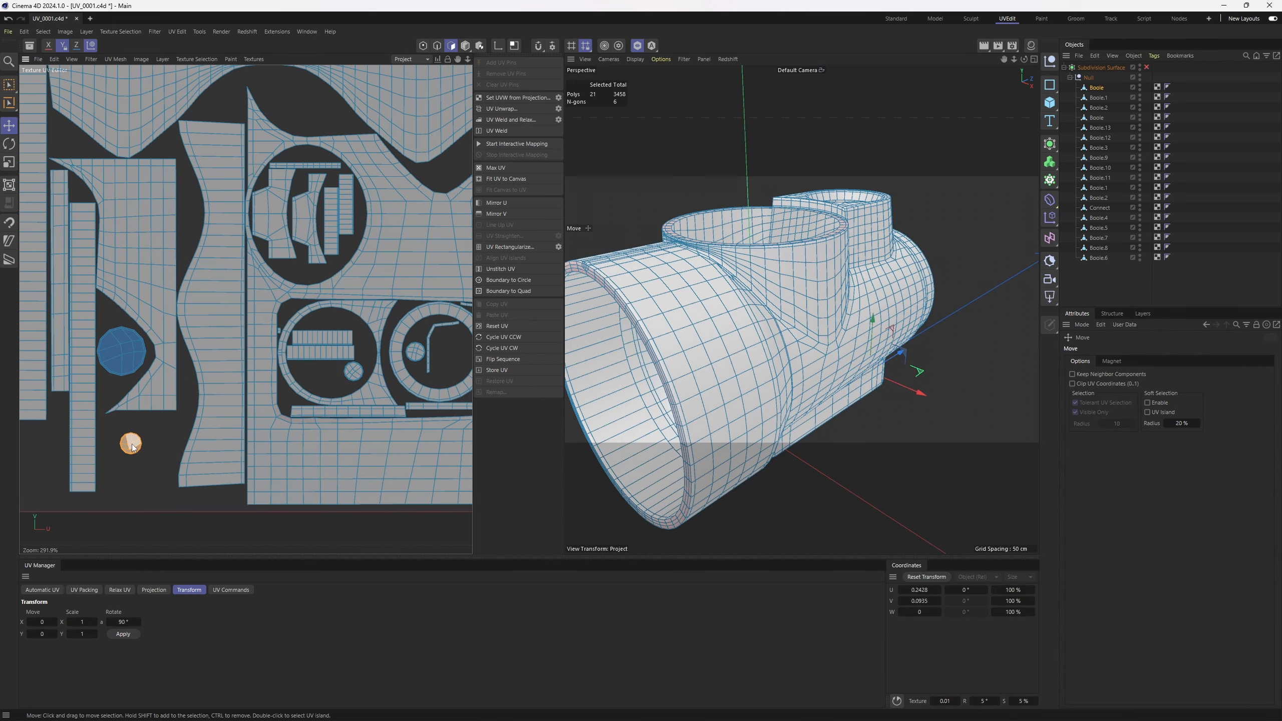
key("t")
left_click_drag(133, 447, 151, 434)
key("e")
Select the last disc island beneath the two short strips and set the UV shading to Multi-Color Islands.
middle_click_drag(344, 389, 338, 350, "alt")
double_click(348, 330)
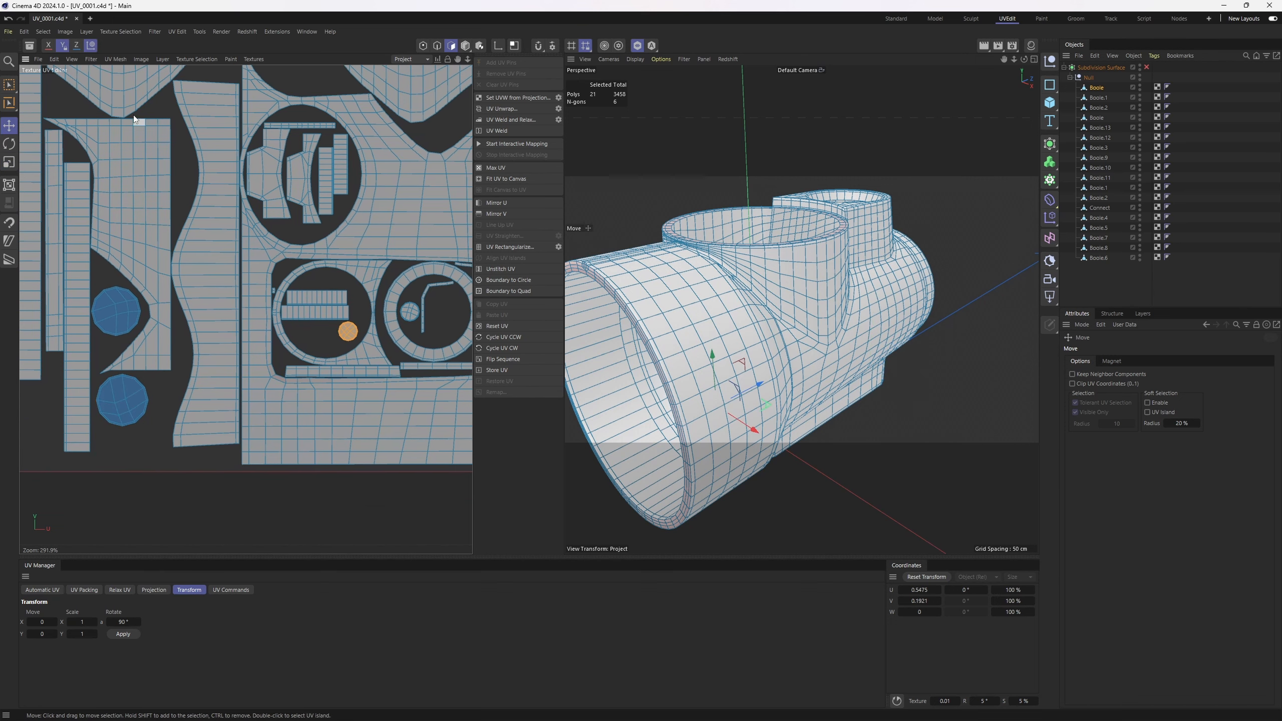
left_click(72, 59)
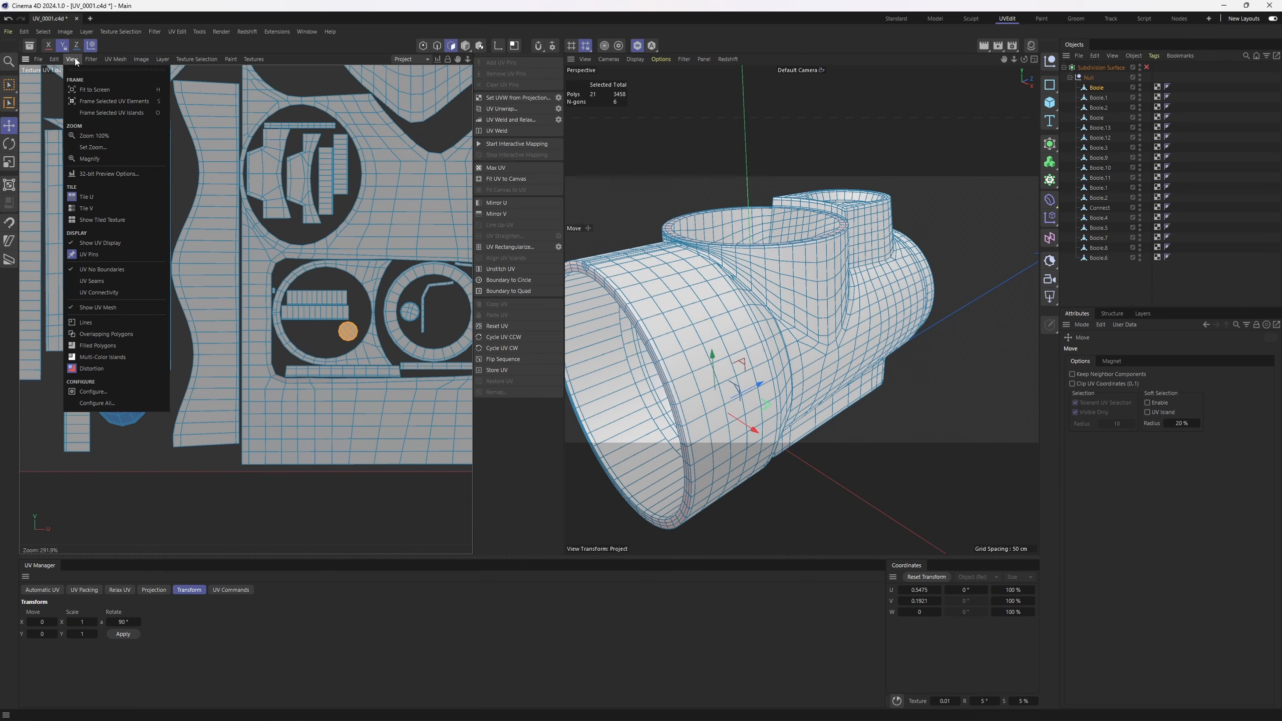
left_click(115, 358)
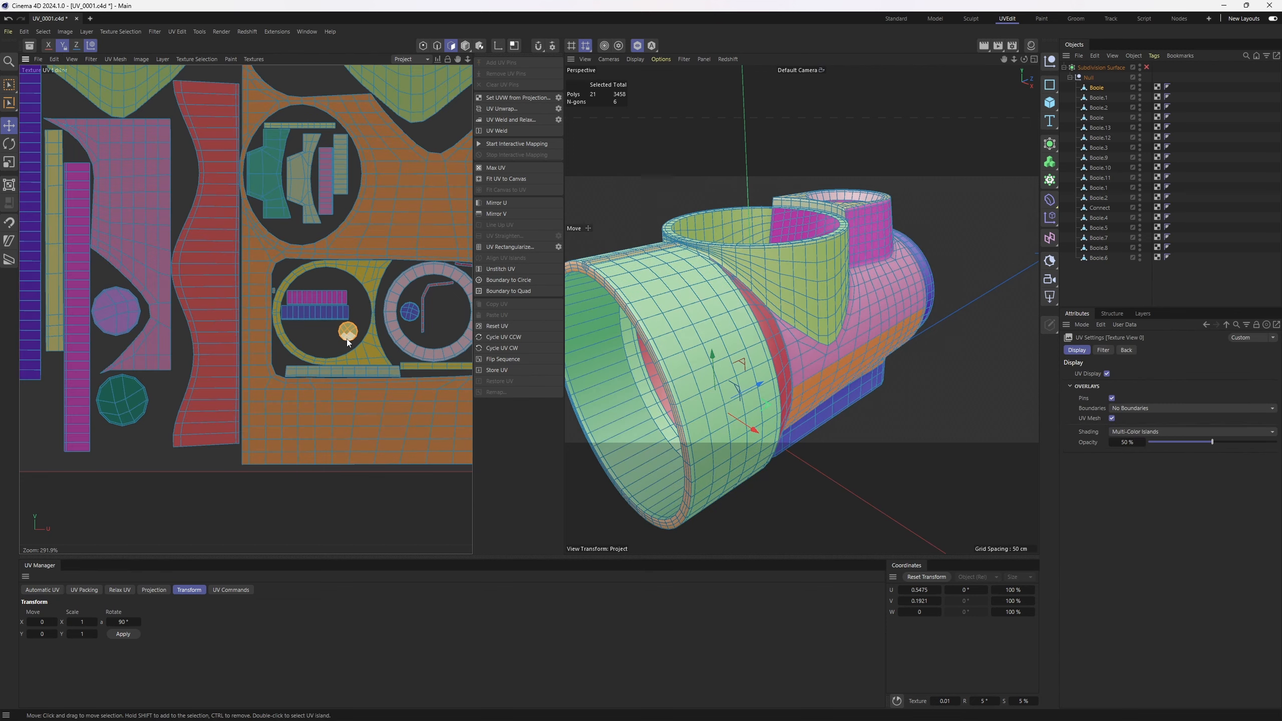
Place the selected disc island in the empty area near the UV space's lower-left corner and enlarge it to fill the gap.
middle_click_drag(78, 424, 251, 398, "alt")
key("t")
left_click_drag(234, 400, 436, 366)
key("e")
left_click_drag(290, 411, 392, 337)
key("t")
key("e")
scroll(253, 394, "down", 3)
middle_click_drag(443, 405, 322, 424, "alt")
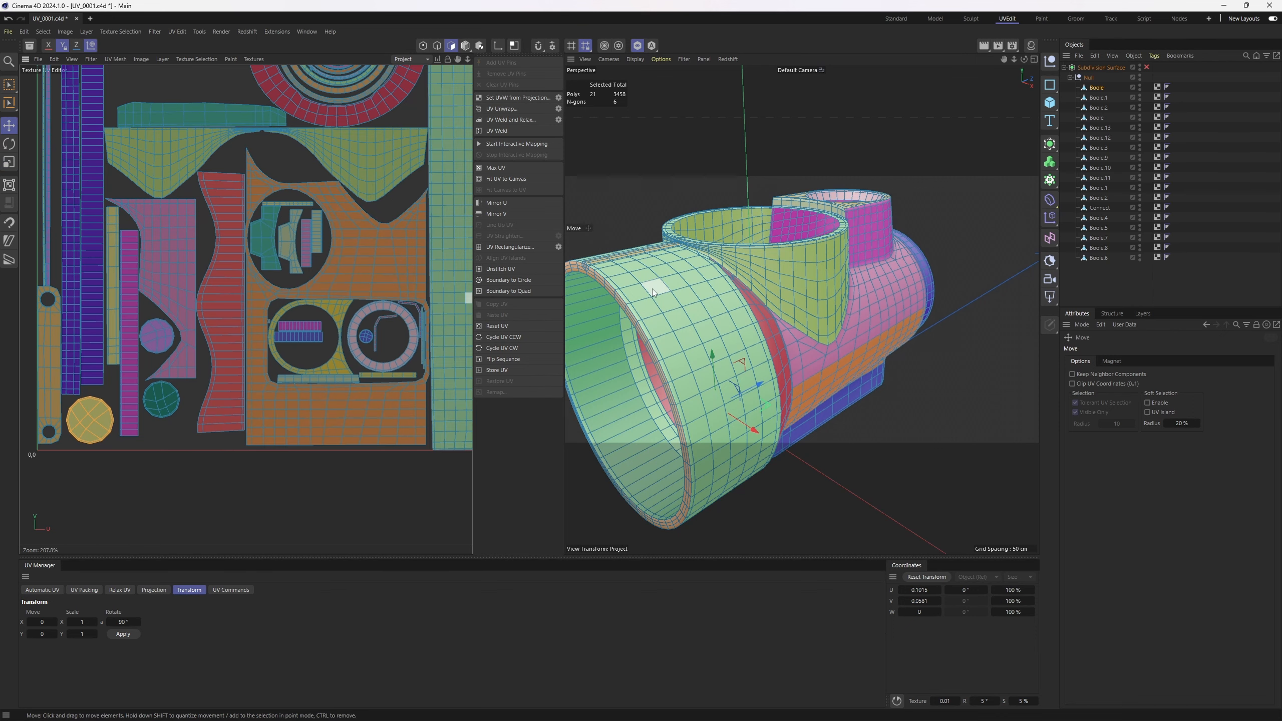
Move the small disc island from inside the ring to the gap beneath the wide arched island, enlarge it and center it there.
left_click_drag(657, 291, 763, 266, "alt")
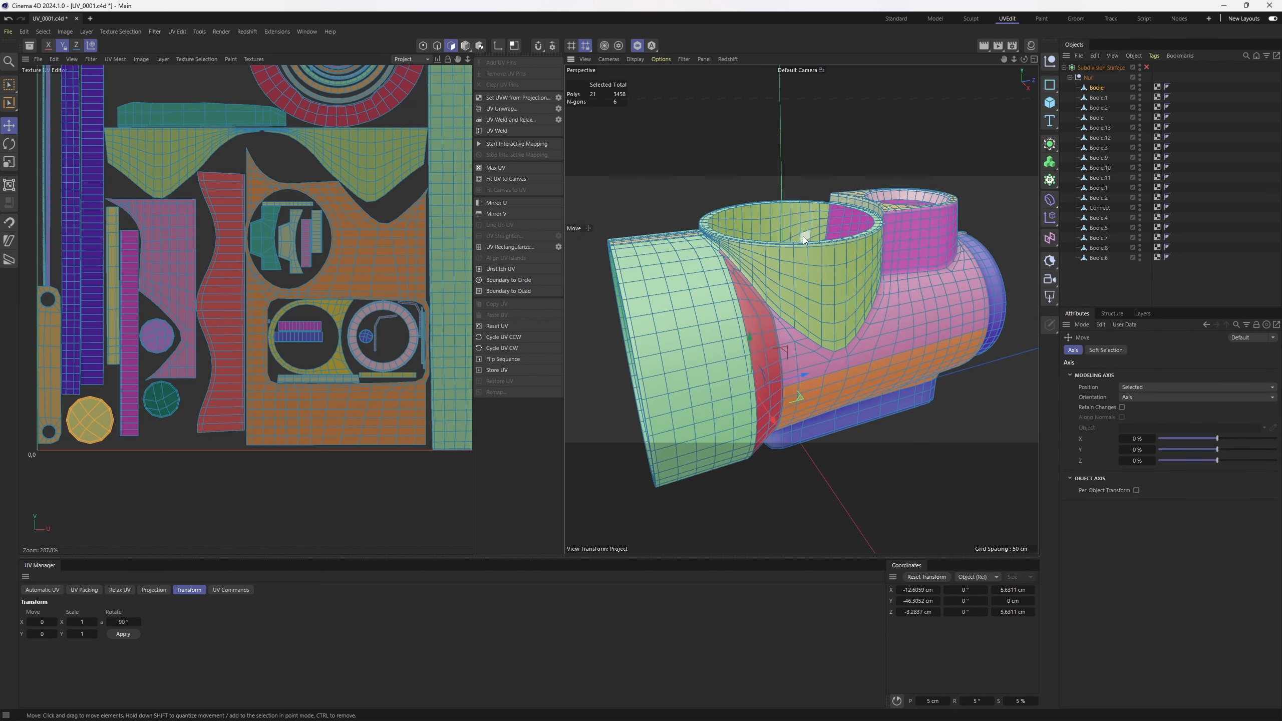
middle_click_drag(320, 357, 290, 372, "alt")
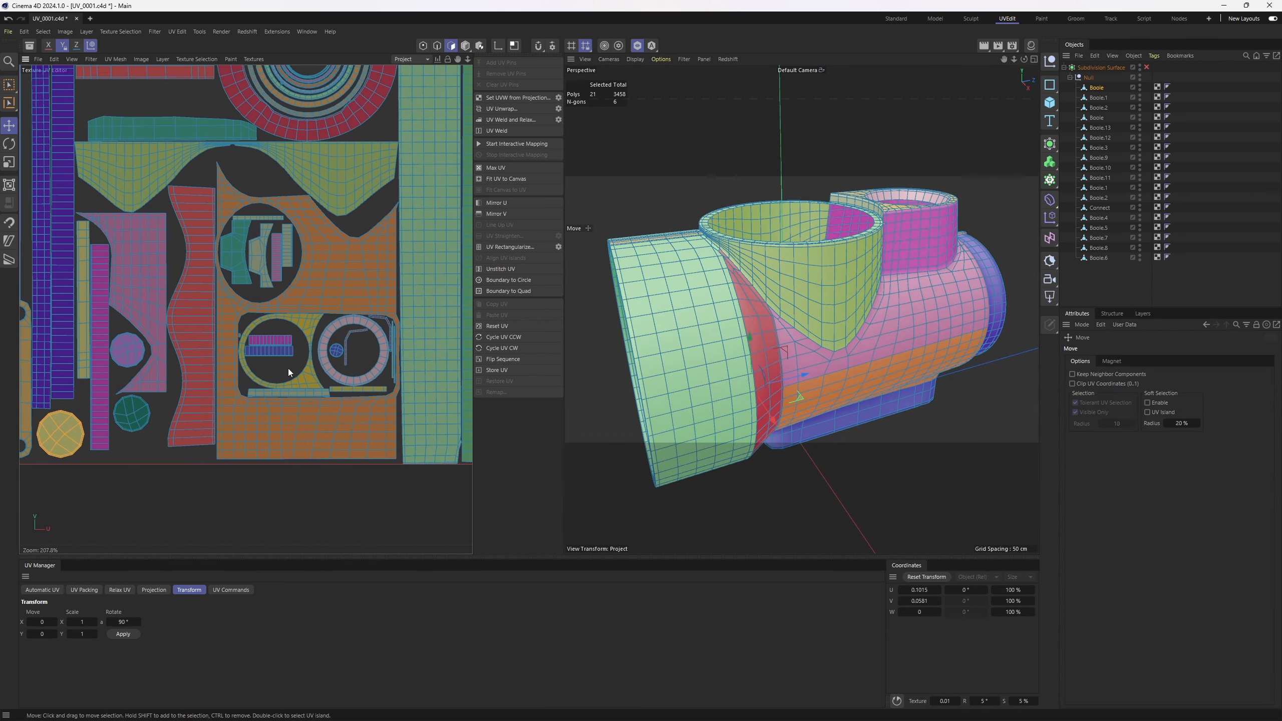
double_click(333, 353)
left_click_drag(333, 353, 287, 235)
scroll(286, 374, "down", 1)
scroll(289, 234, "up", 7)
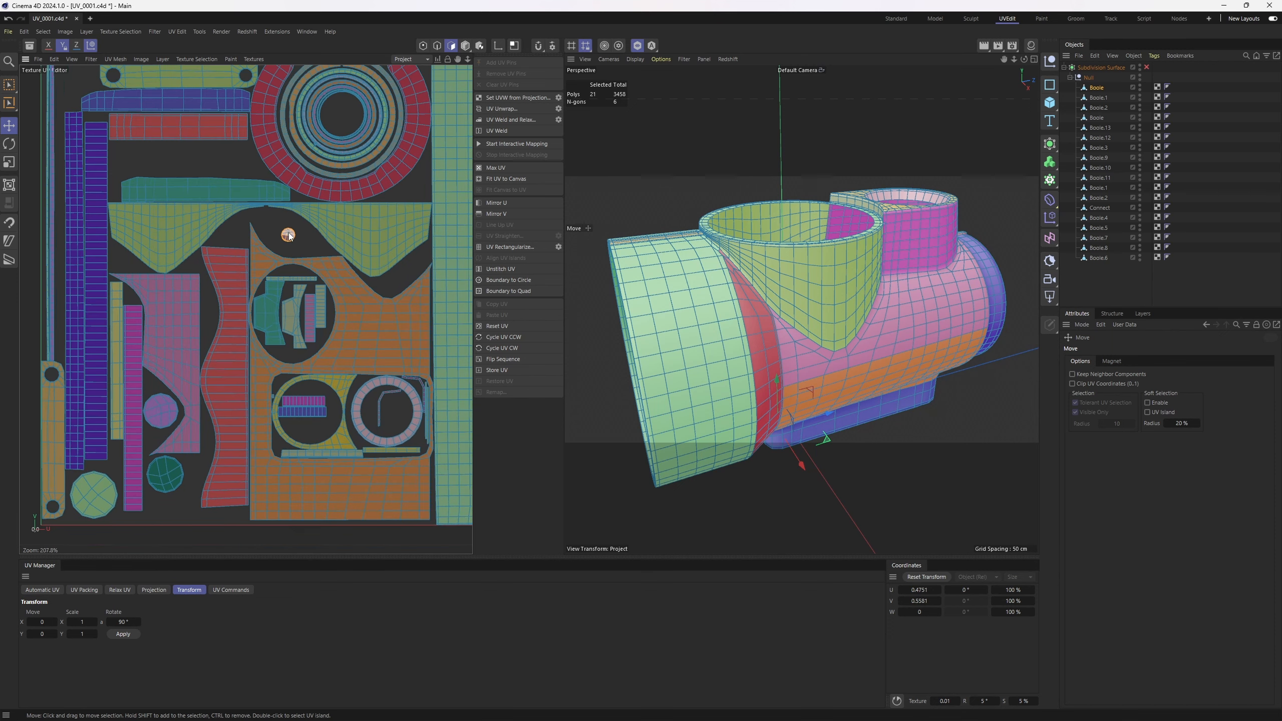
key("t")
left_click_drag(425, 249, 876, 212)
left_click_drag(970, 208, 925, 235)
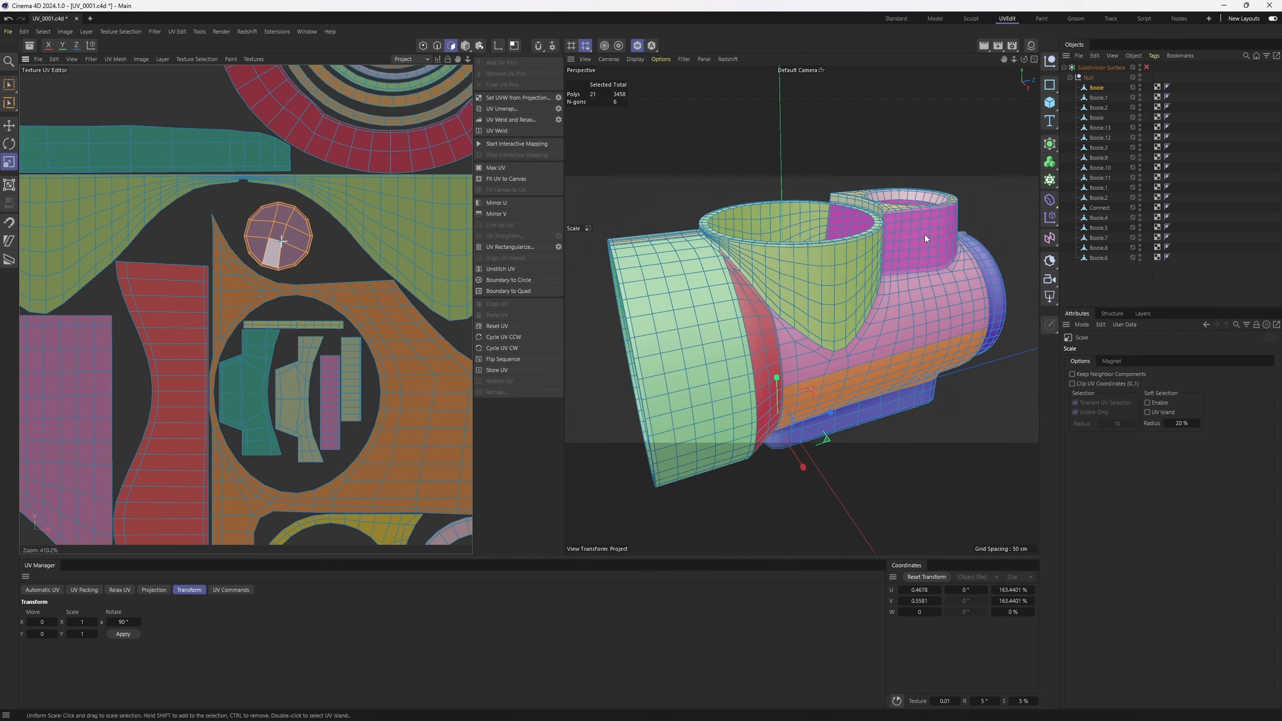
key("e")
left_click_drag(296, 251, 303, 249)
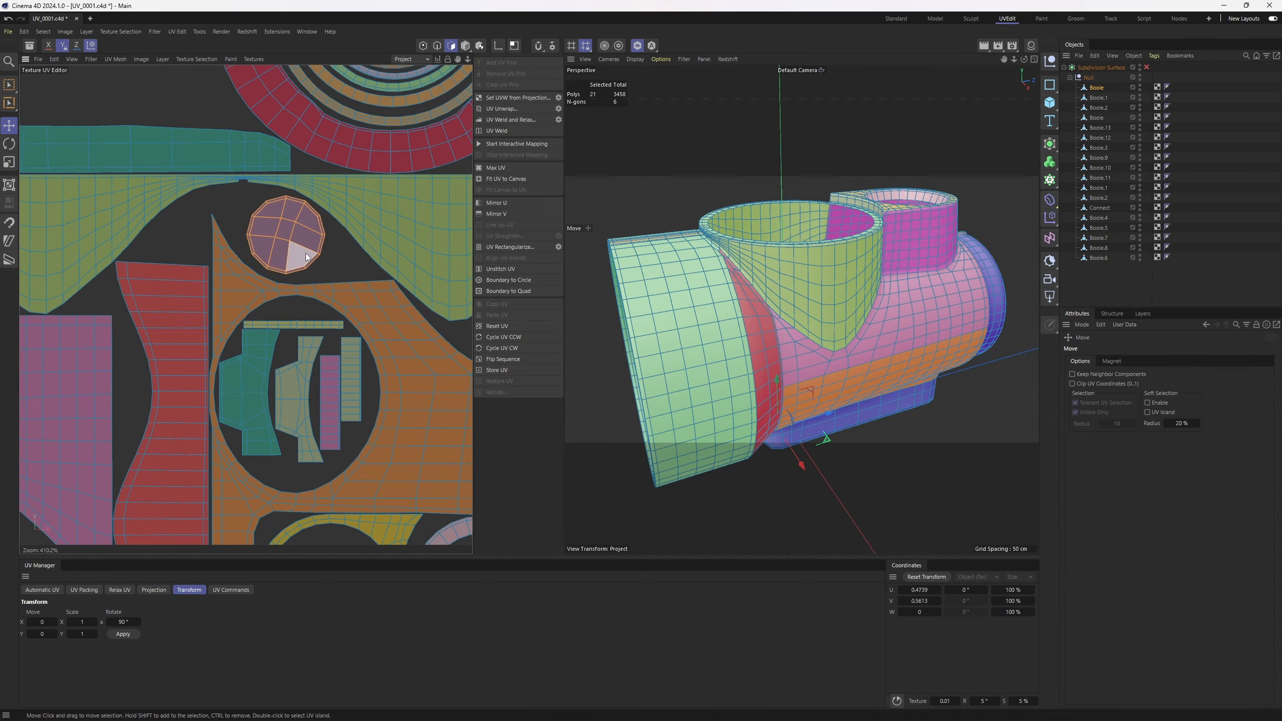
Move the thin bent strip out of the ring to the UV space's upper-left gap, and undo the extra island move.
scroll(304, 249, "down", 6)
scroll(365, 333, "up", 4)
scroll(367, 360, "down", 2)
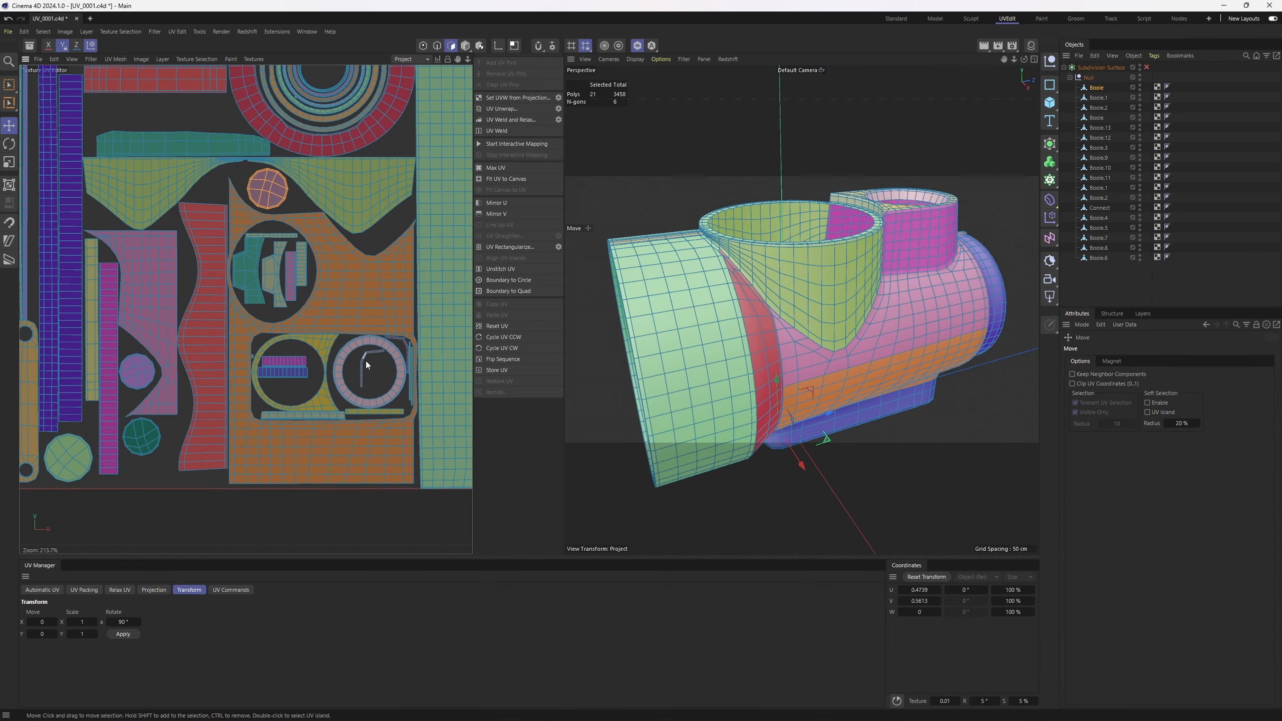
double_click(362, 361)
middle_click_drag(408, 309, 405, 424, "alt")
scroll(384, 380, "down", 2)
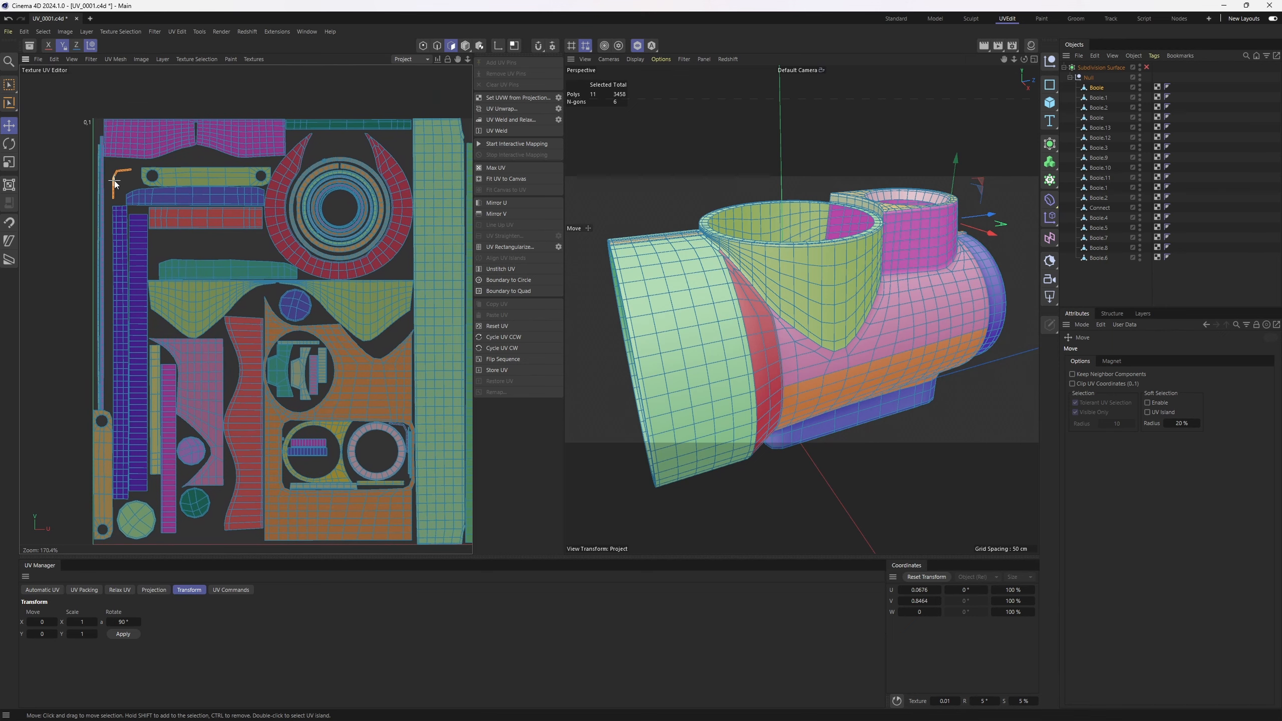
left_click_drag(299, 311, 375, 454)
key("ctrl+z")
Move the disc island from the curved notch into the ring's empty center and scale it up to fill the opening.
double_click(196, 449)
left_click_drag(196, 449, 542, 436)
scroll(380, 450, "up", 6)
key("t")
key("e")
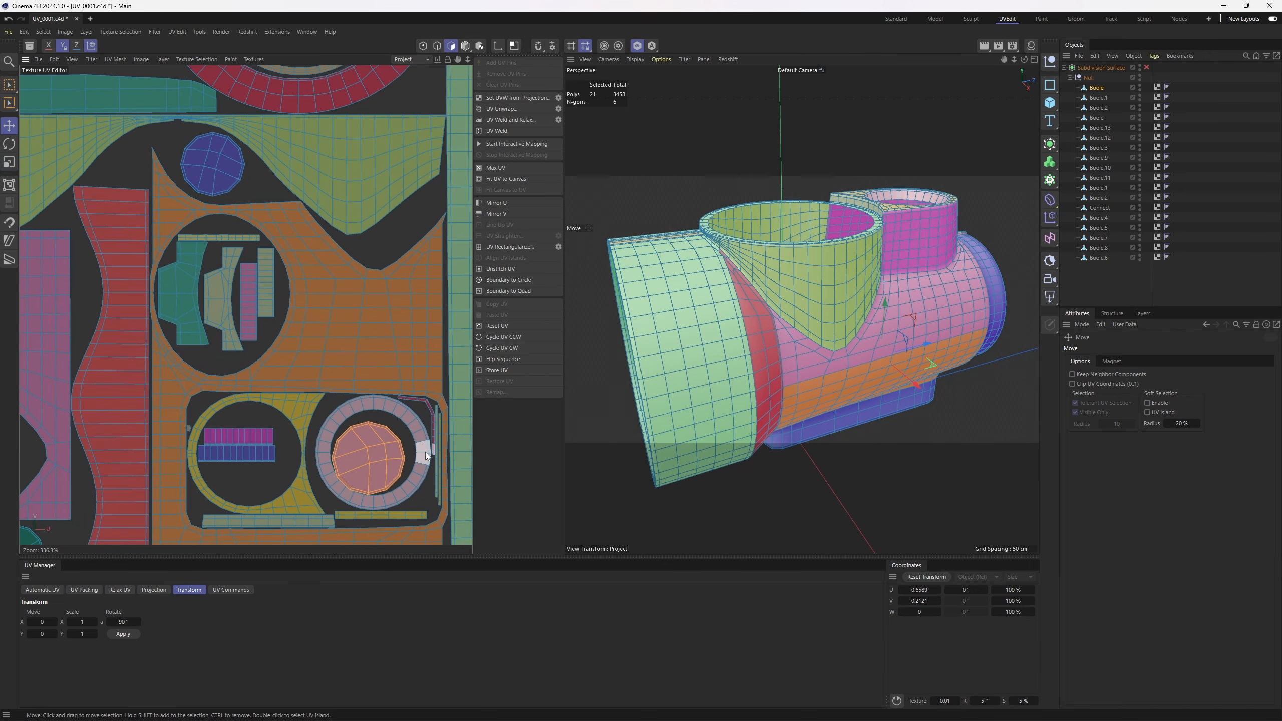
left_click_drag(415, 450, 417, 449)
Move the two short strip islands together into the gap between the red and teal horizontal strips and scale them up.
scroll(400, 413, "down", 5)
middle_click_drag(385, 398, 400, 346, "alt")
double_click(323, 375)
double_click(322, 385, "shift")
scroll(323, 382, "down", 1)
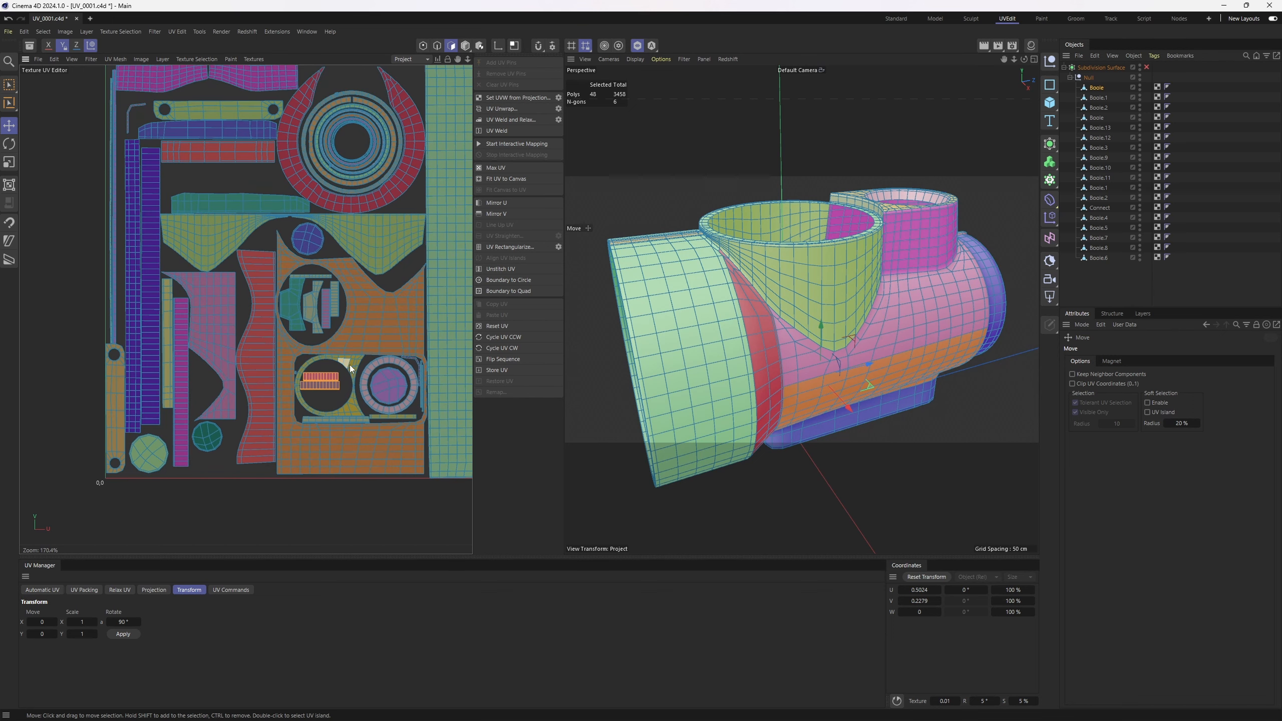
left_click_drag(325, 382, 469, 167)
scroll(266, 161, "up", 2)
key("t")
key("e")
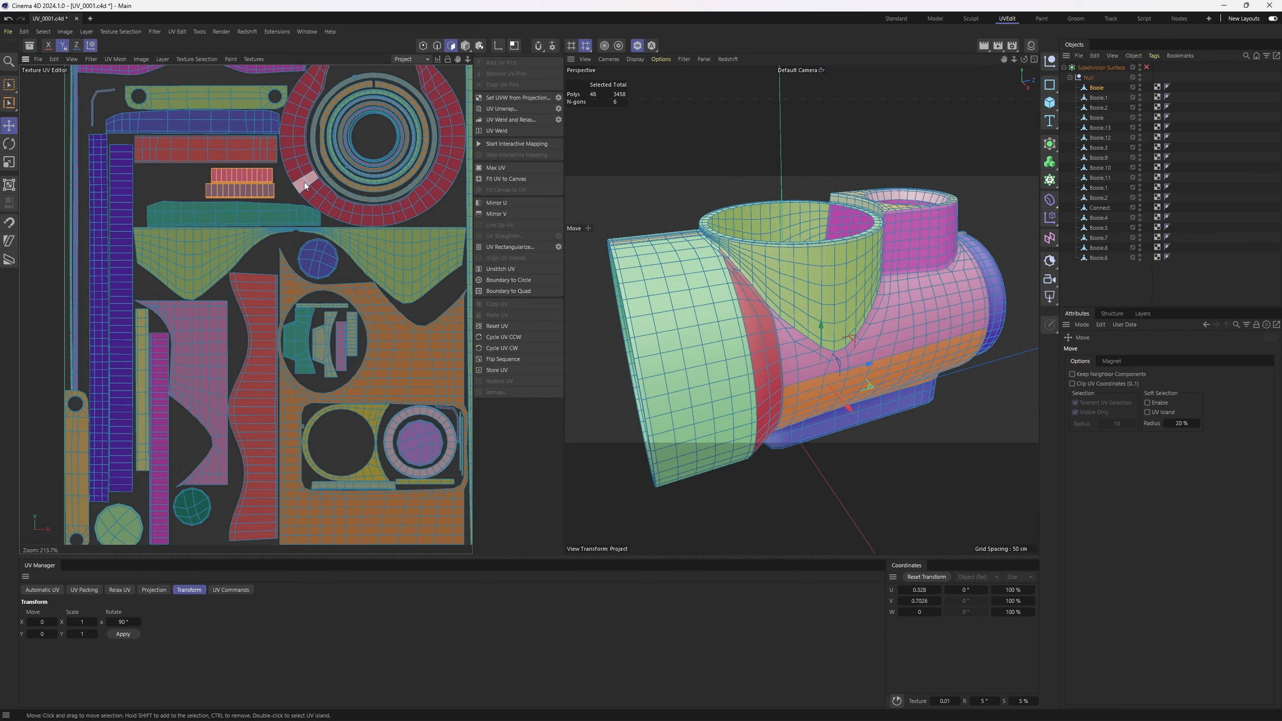
Move the teal disc island into the empty round opening of the yellow island and scale it up to fit.
middle_click_drag(345, 283, 347, 202, "alt")
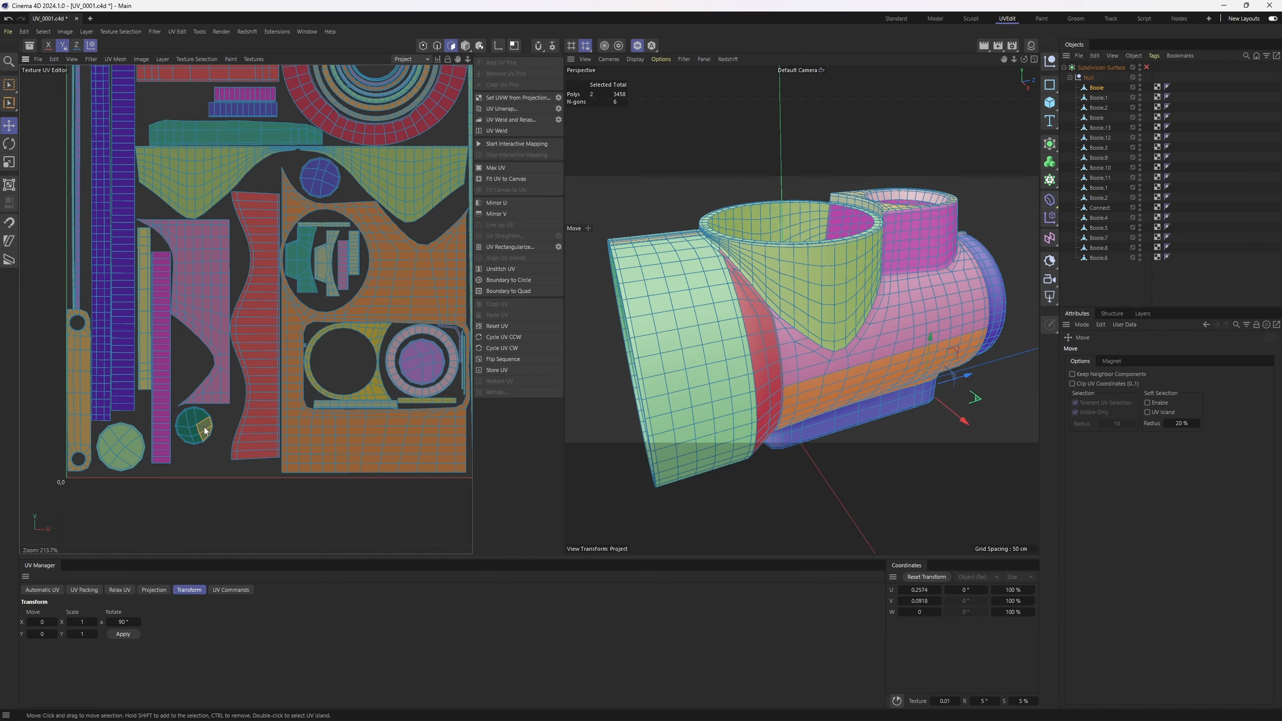
double_click(194, 432)
left_click_drag(194, 432, 540, 356)
key("t")
key("e")
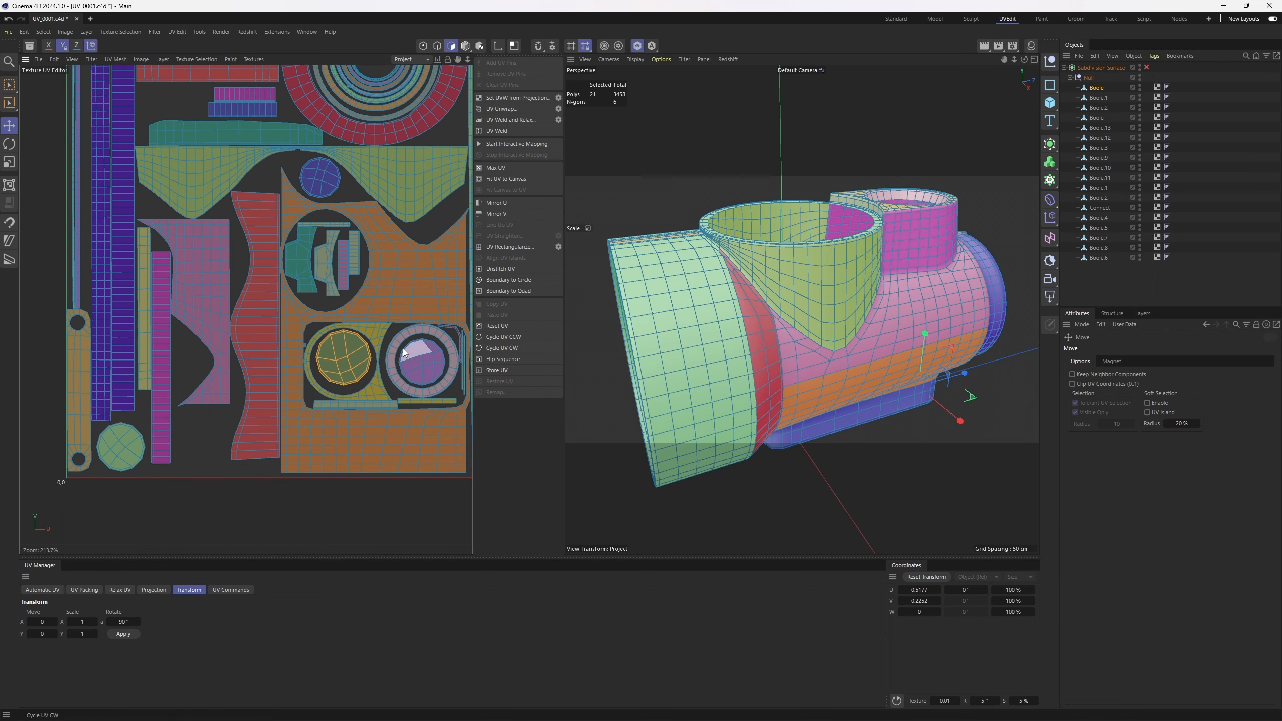
left_click_drag(352, 361, 353, 360)
Leave UV polygon editing, re-enable the Subdivision Surface and switch to the Standard layout.
scroll(346, 353, "down", 3)
middle_click_drag(371, 307, 294, 373, "alt")
scroll(391, 299, "down", 1)
middle_click_drag(406, 279, 378, 293, "alt")
scroll(377, 292, "up", 1)
scroll(731, 289, "down", 2)
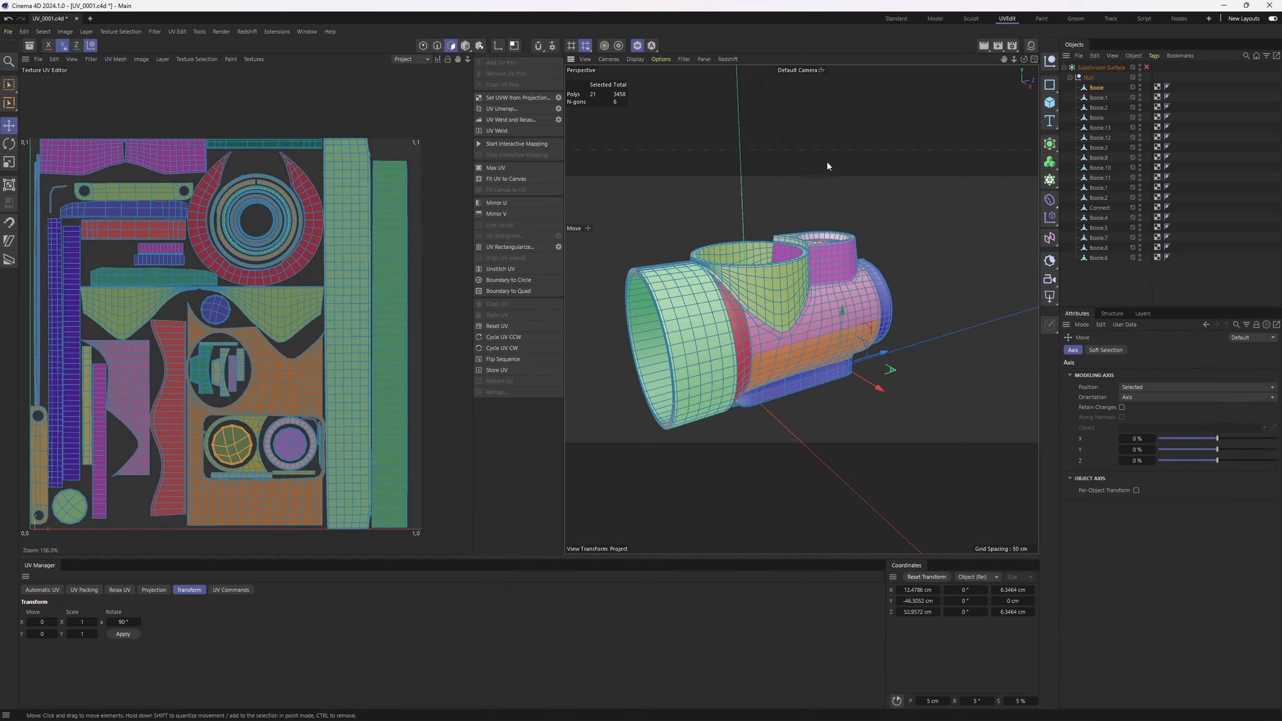
double_click(905, 178)
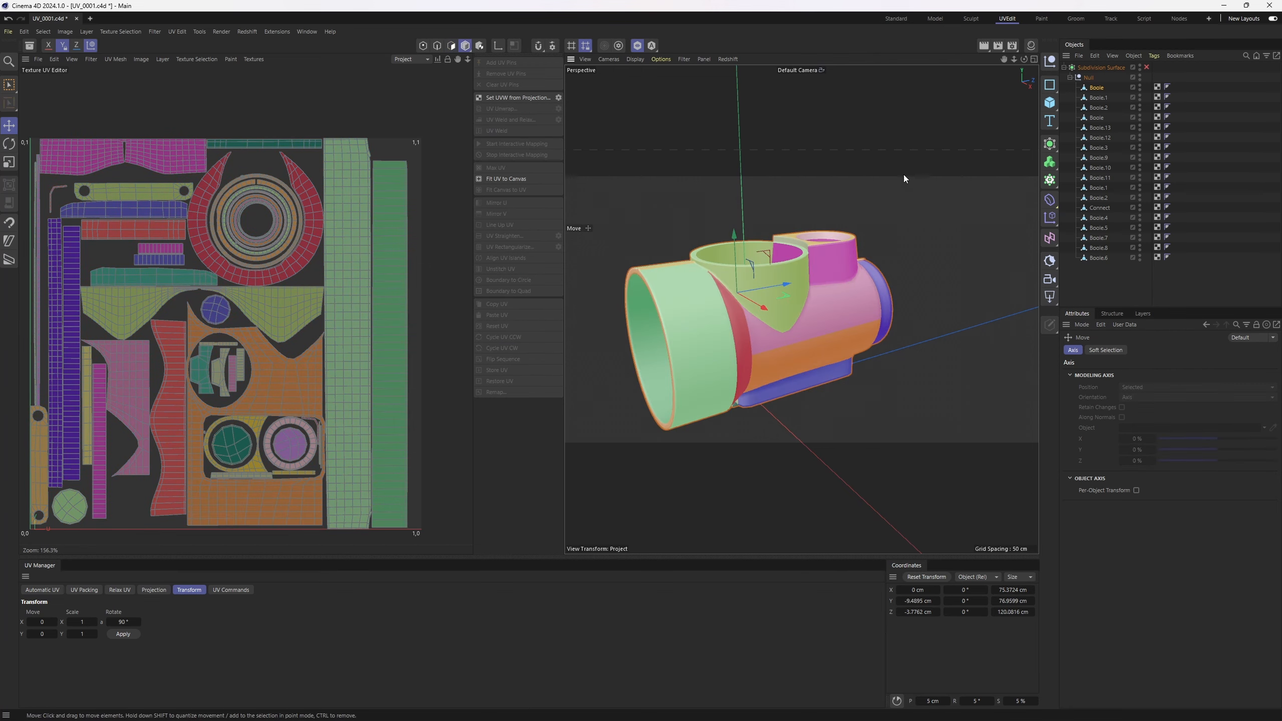
left_click(1147, 66)
left_click(896, 18)
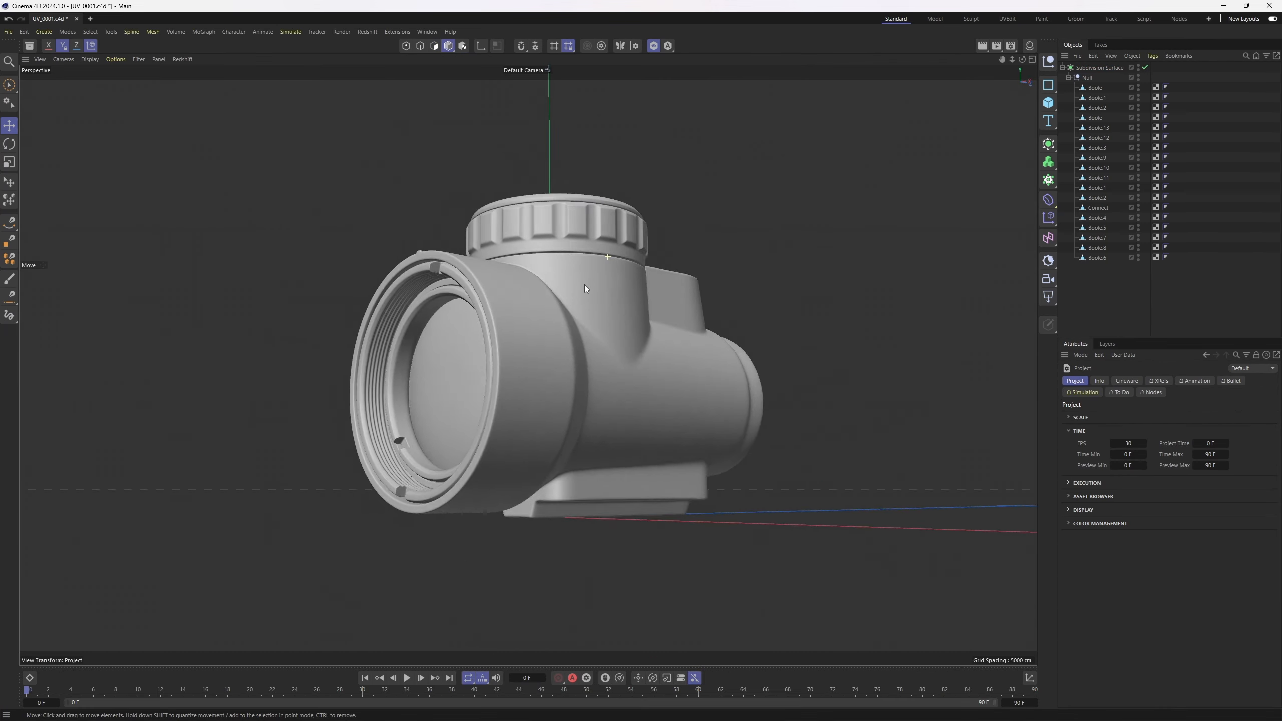